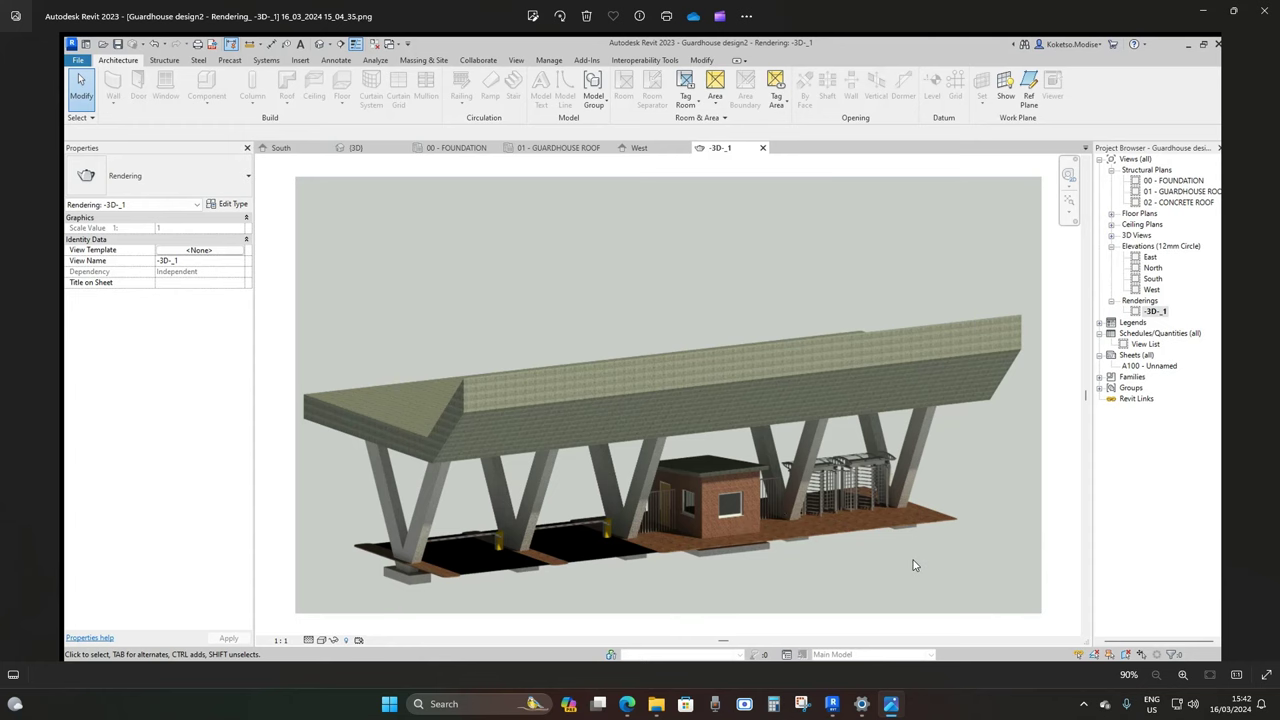
Switch to Revit and create a new project from the Construction Template
mouse_move(831, 703)
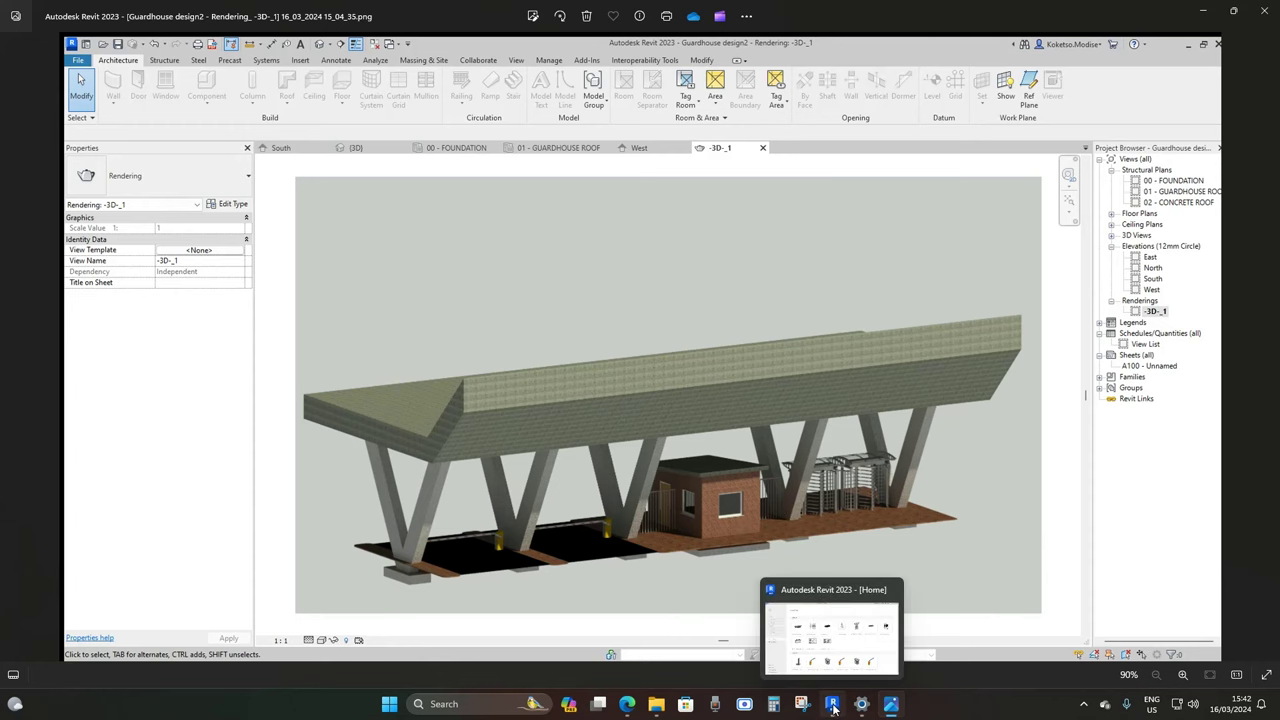
left_click(840, 640)
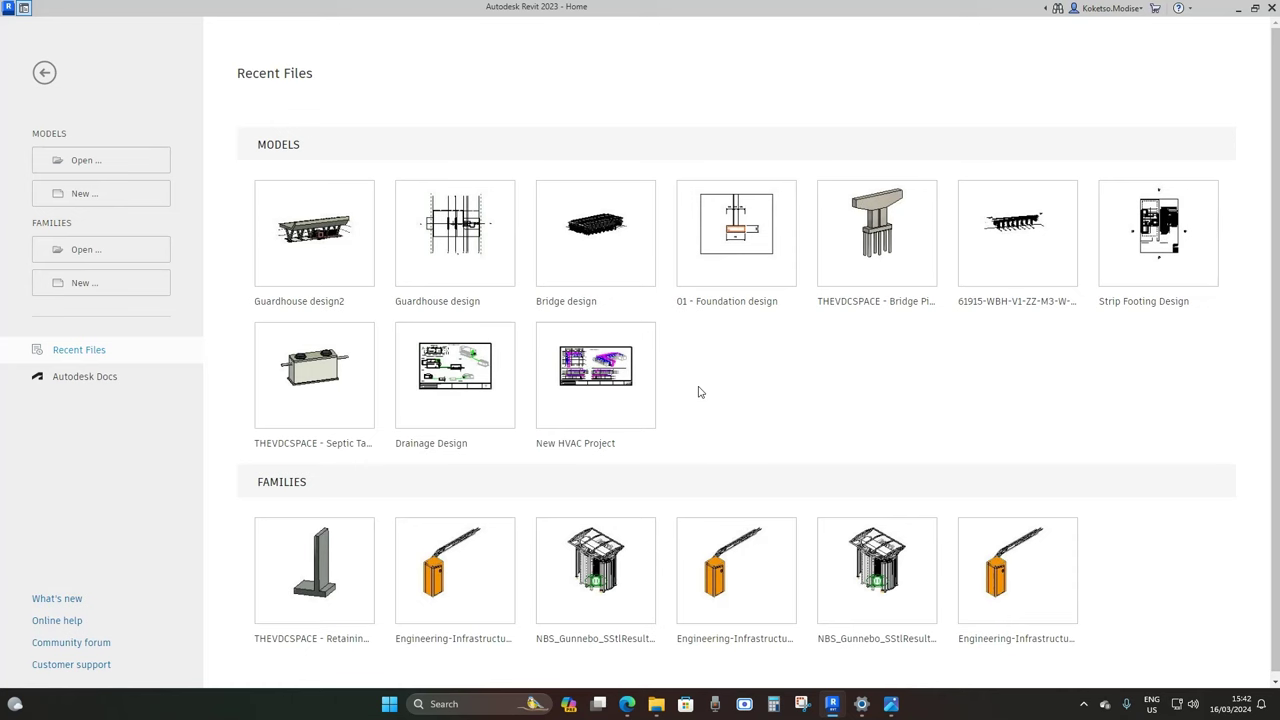
left_click(110, 193)
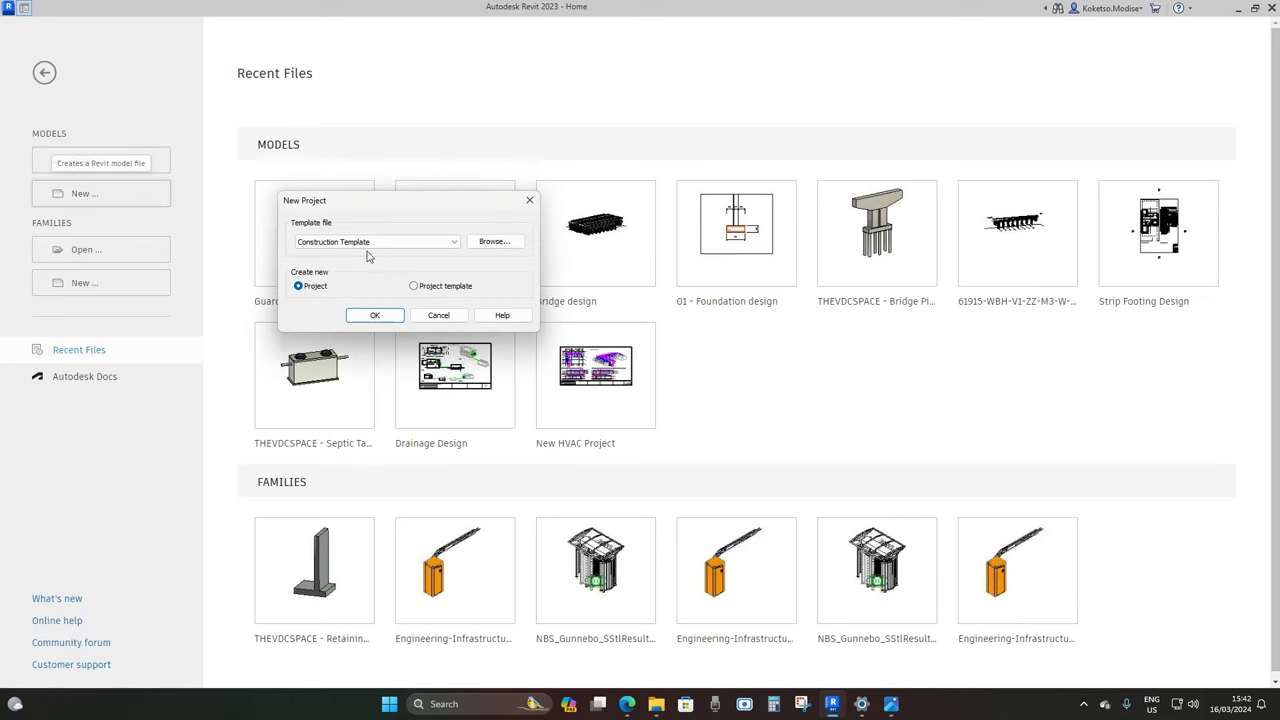
left_click(360, 316)
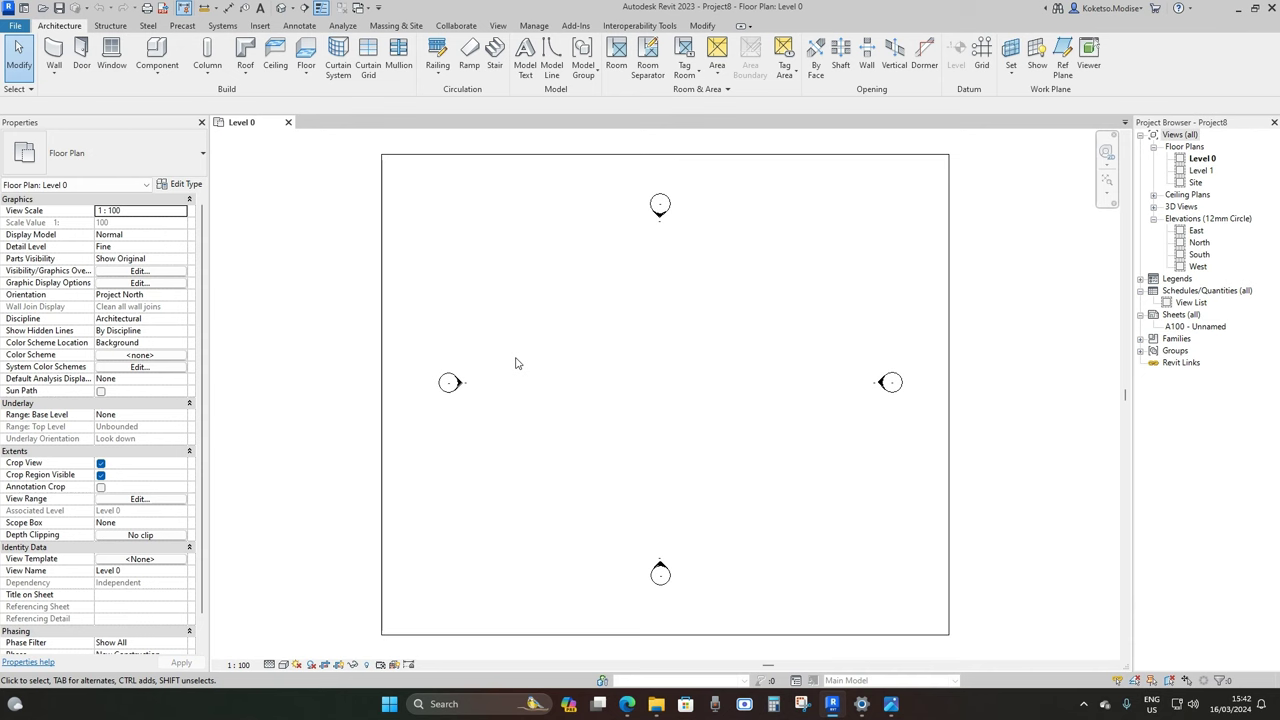
Turn off Crop View and Crop Region Visible for the Level 0 floor plan
left_click(101, 463)
left_click(101, 475)
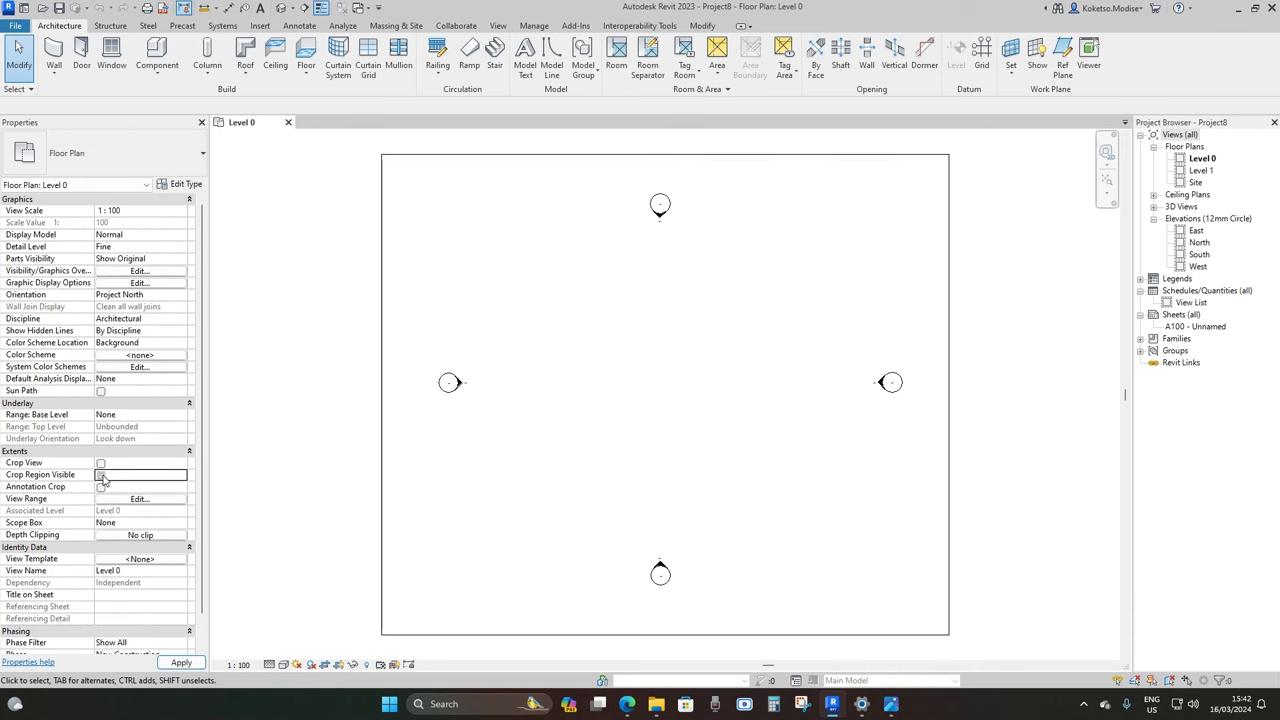
Move the West, East, North and South elevation markers outward to enlarge the working area of the Level 0 plan
left_click_drag(580, 326, 399, 414)
left_click_drag(477, 371, 324, 368)
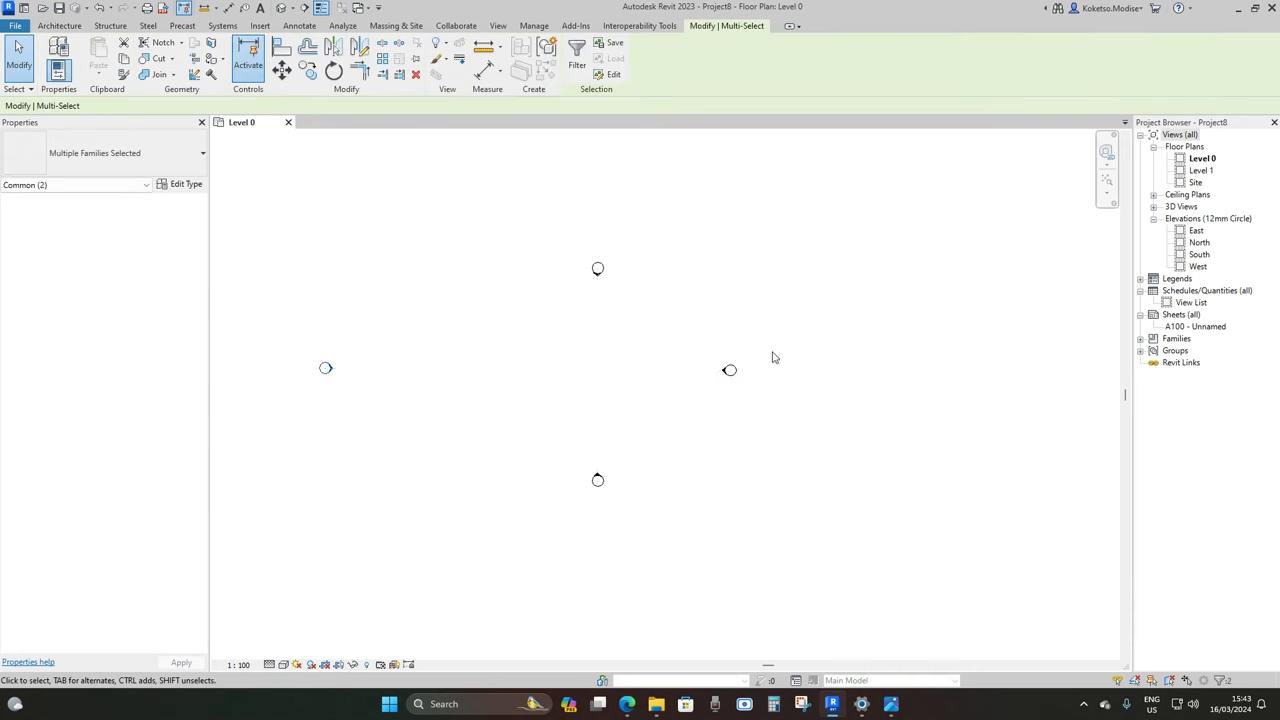
left_click_drag(746, 378, 905, 371)
left_click(598, 268)
left_click_drag(598, 268, 607, 158)
left_click(598, 480)
left_click_drag(598, 480, 607, 583)
left_click(643, 597)
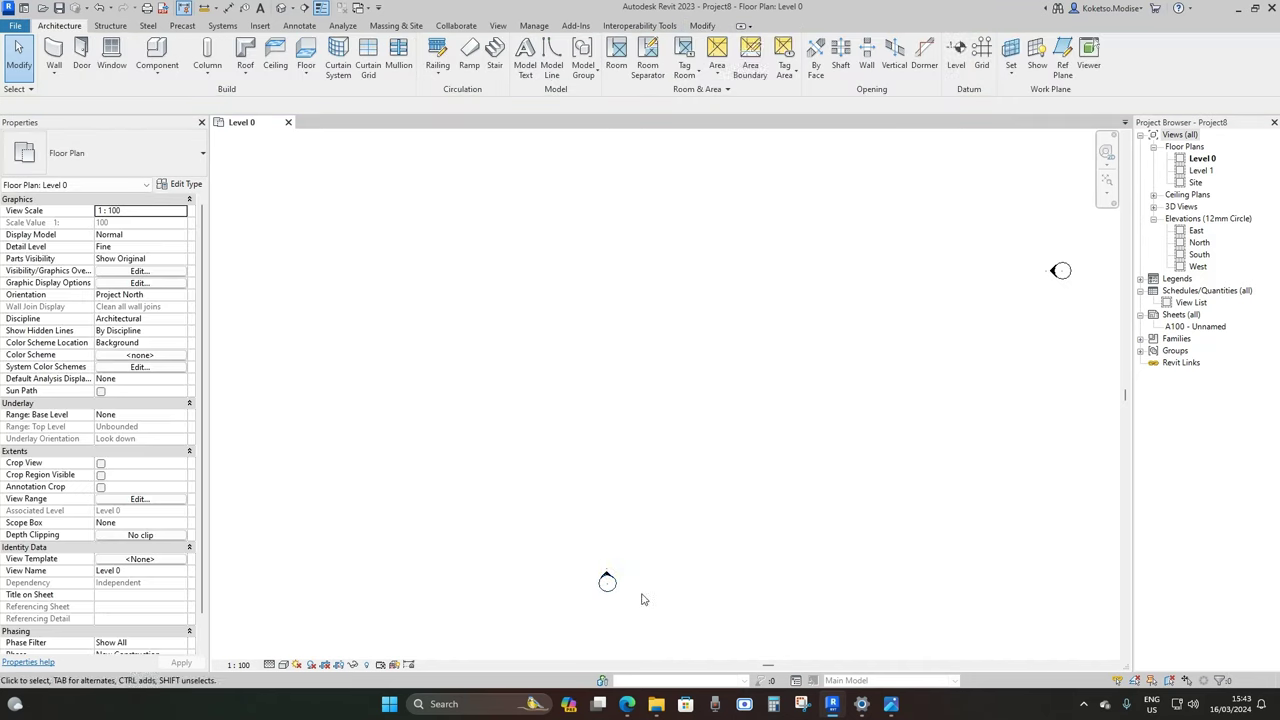
Extend the South elevation's far clip line up towards the North marker so its view depth spans the plan
left_click(607, 568)
scroll(608, 565, "down", 3)
scroll(631, 329, "down", 4)
middle_click_drag(636, 337, 628, 371)
scroll(621, 371, "up", 3)
left_click_drag(605, 332, 606, 166)
scroll(643, 334, "down", 2)
left_click_drag(624, 286, 624, 260)
left_click(625, 281)
scroll(625, 282, "up", 1)
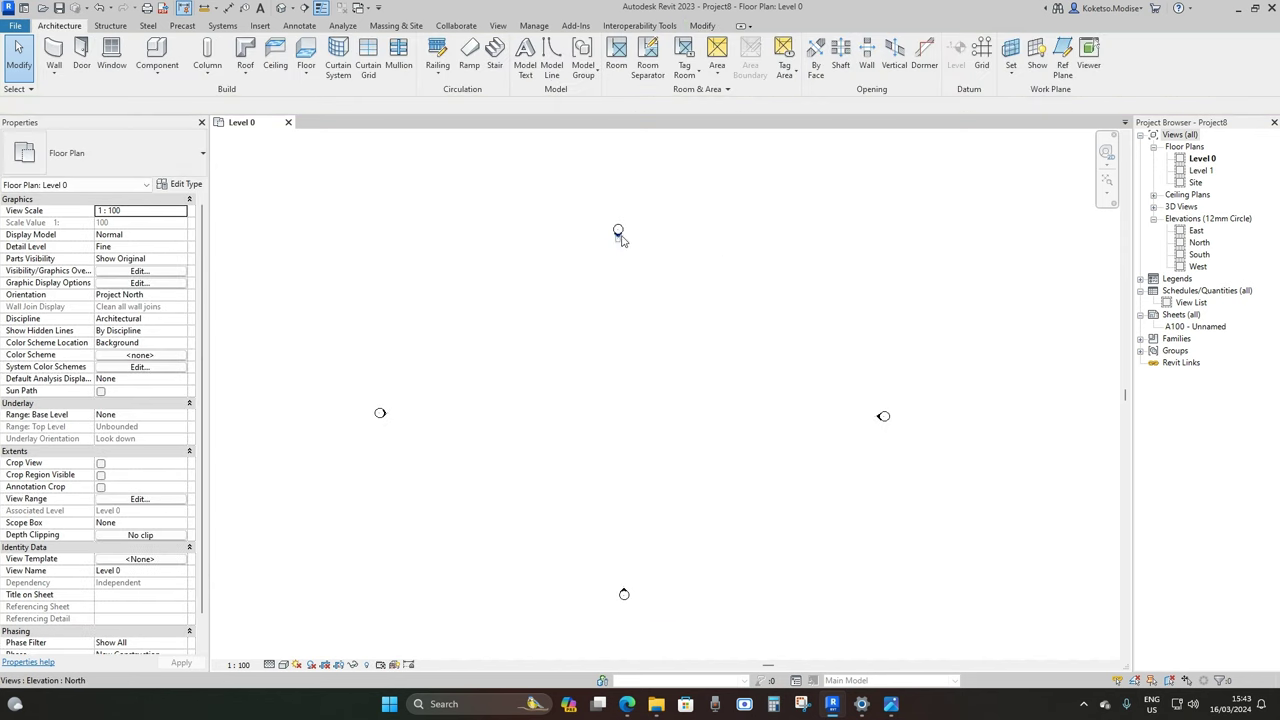
Extend the far clip lines of the North, East and West elevations across the plan to near their opposite markers
left_click(618, 234)
mouse_move(612, 414)
left_mouse_down()
mouse_move(628, 593)
mouse_move(626, 580)
left_mouse_up()
key("Escape")
left_click(881, 417)
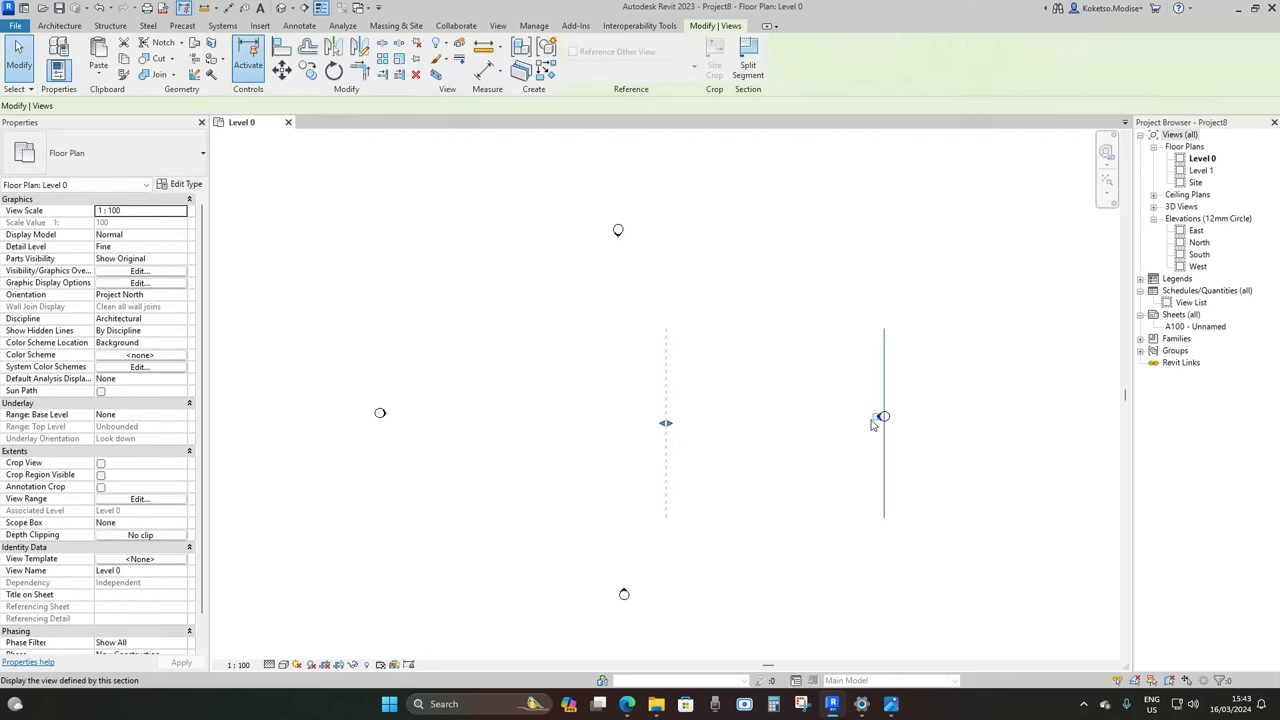
left_click_drag(666, 423, 432, 428)
key("Escape")
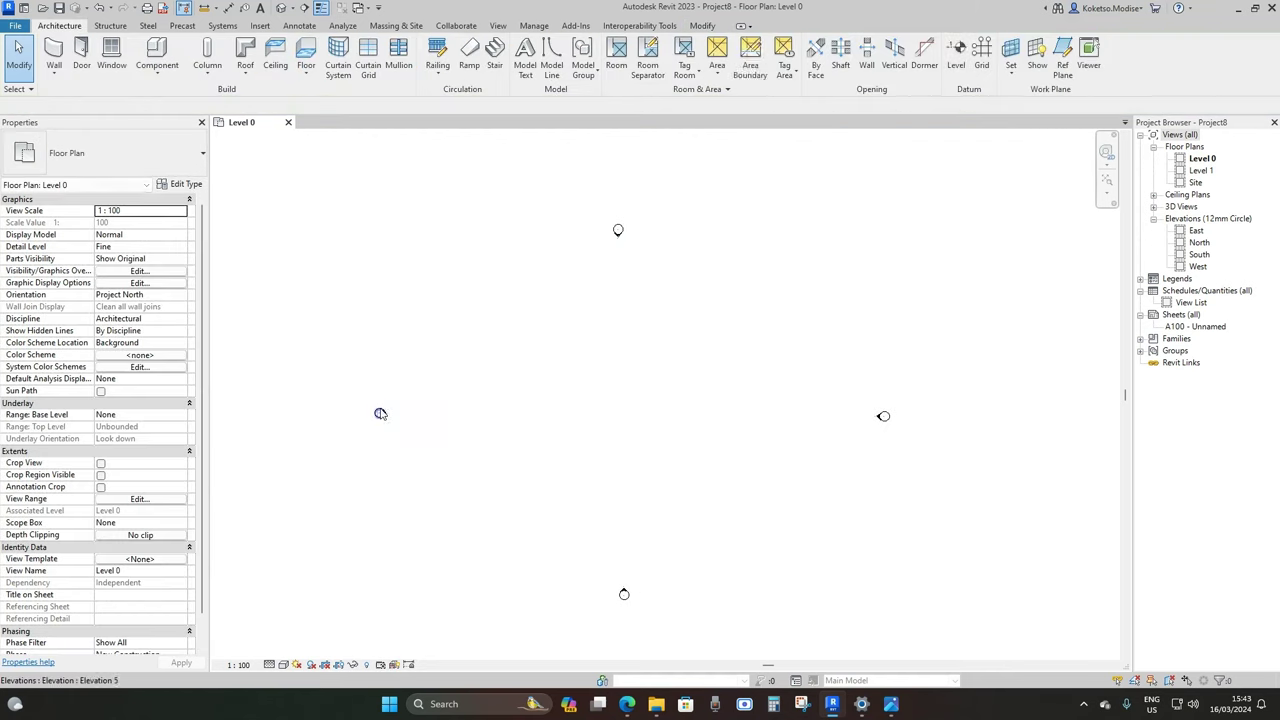
left_click(386, 415)
left_click_drag(598, 422, 860, 416)
left_click(747, 242)
scroll(646, 360, "up", 2)
middle_click_drag(674, 361, 710, 335)
scroll(697, 330, "down", 1)
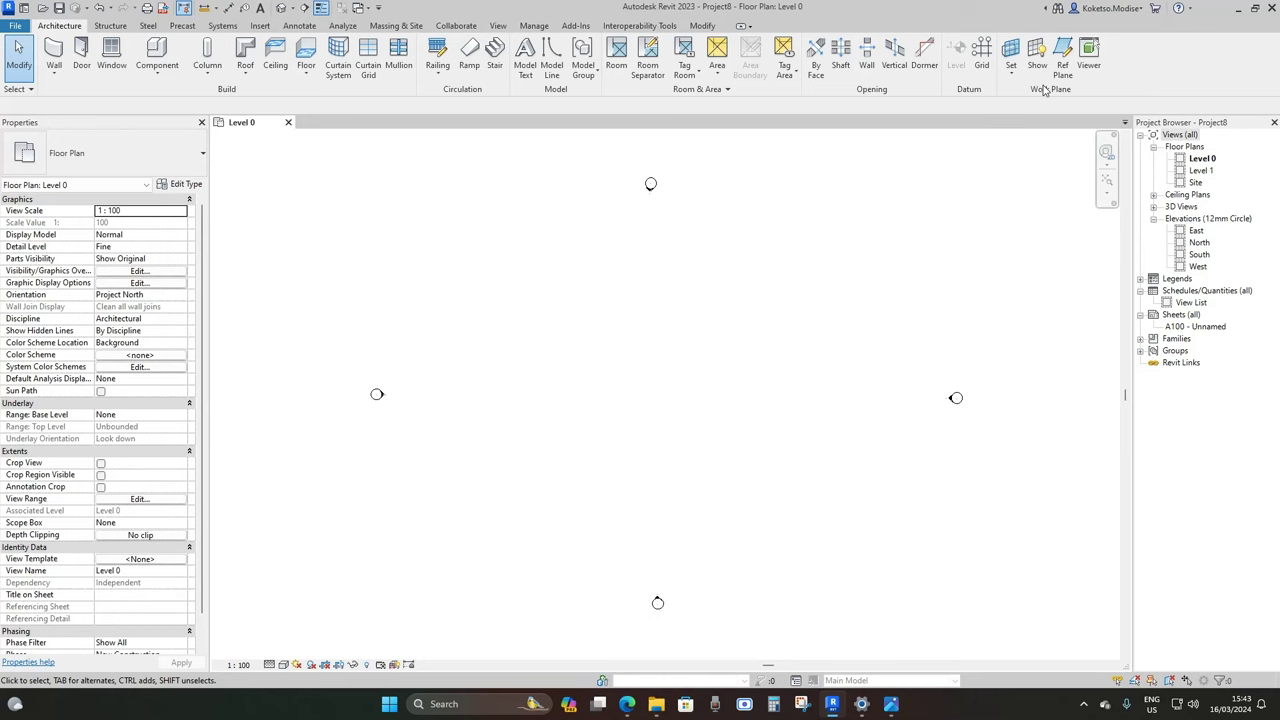
Draw a vertical grid line east of the West marker, running from the North marker's height to the South marker's
left_click(982, 52)
left_click(457, 182)
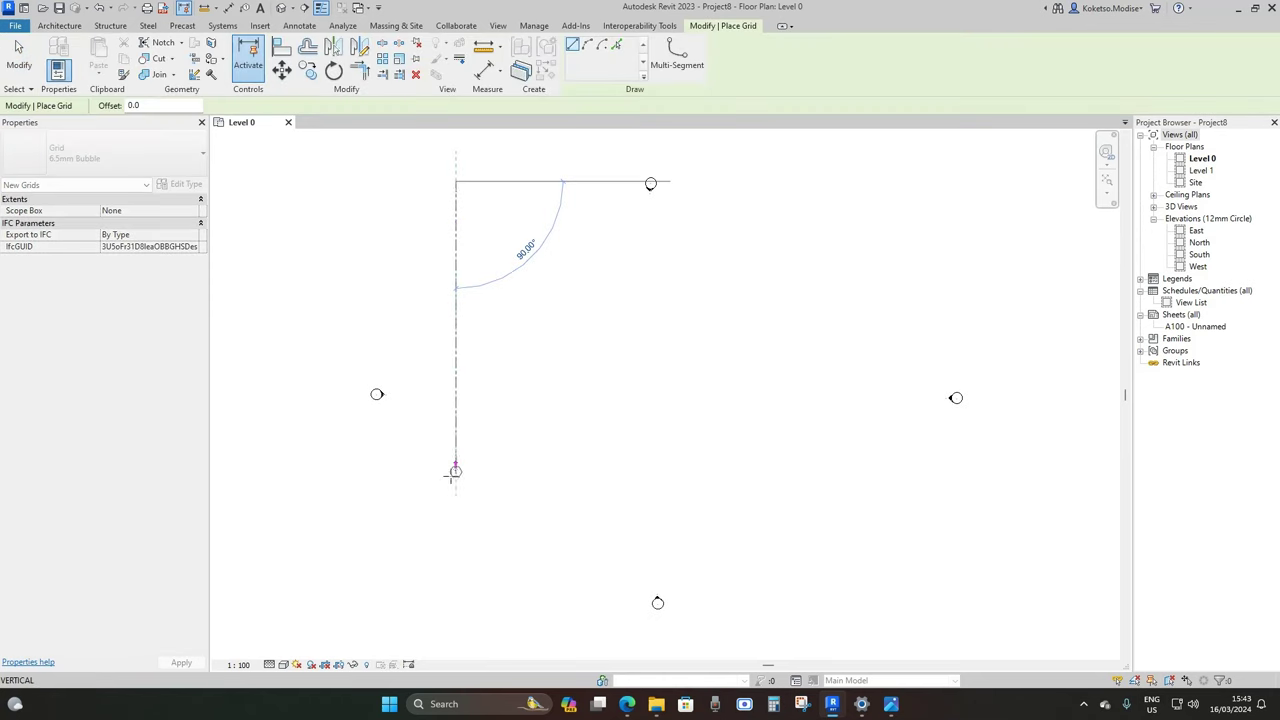
left_click(456, 603)
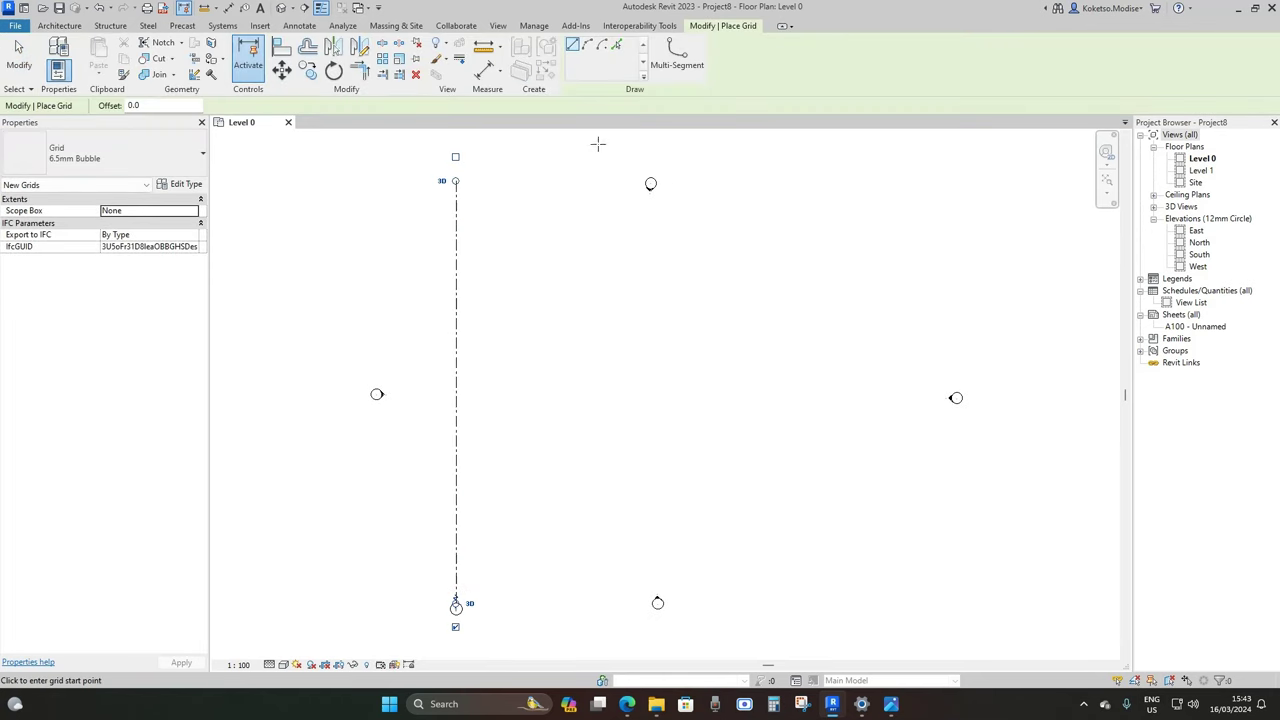
Add nine parallel grid lines east of the first one by picking each previous line at an offset of 3000
left_click(617, 46)
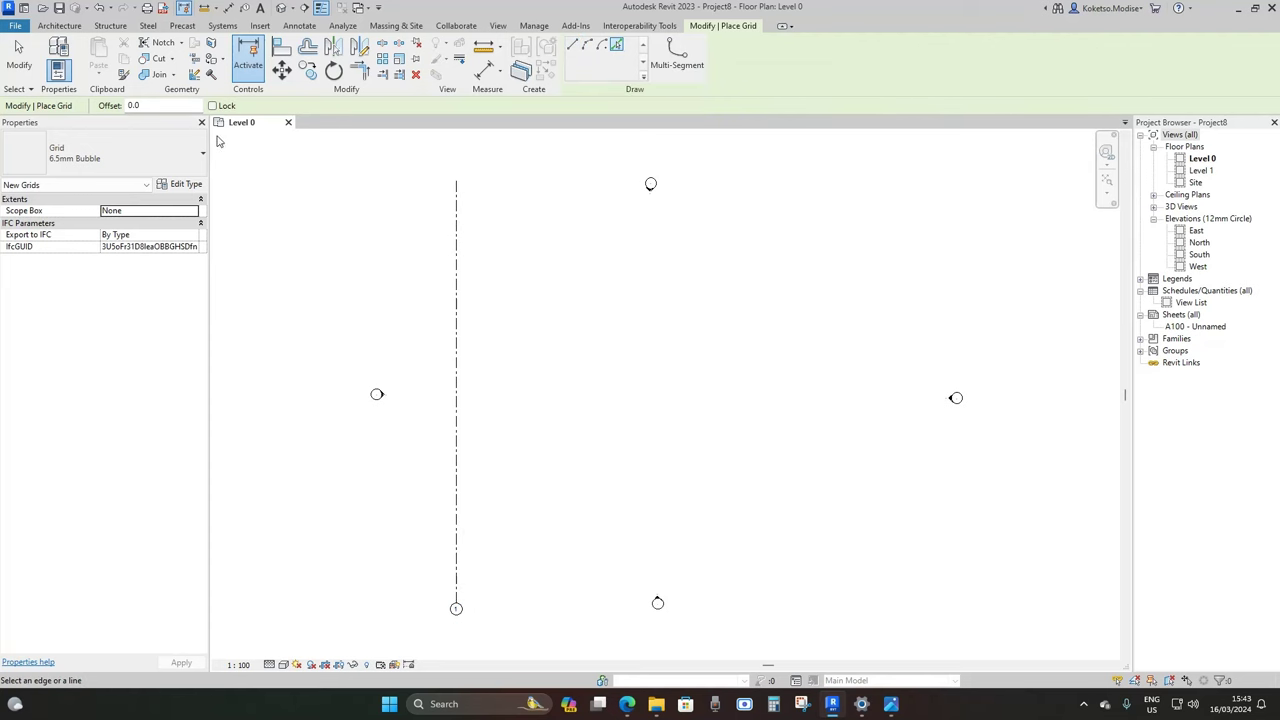
left_click(152, 106)
type("3000")
left_click(460, 339)
left_click(485, 345)
left_click(513, 352)
left_click(541, 360)
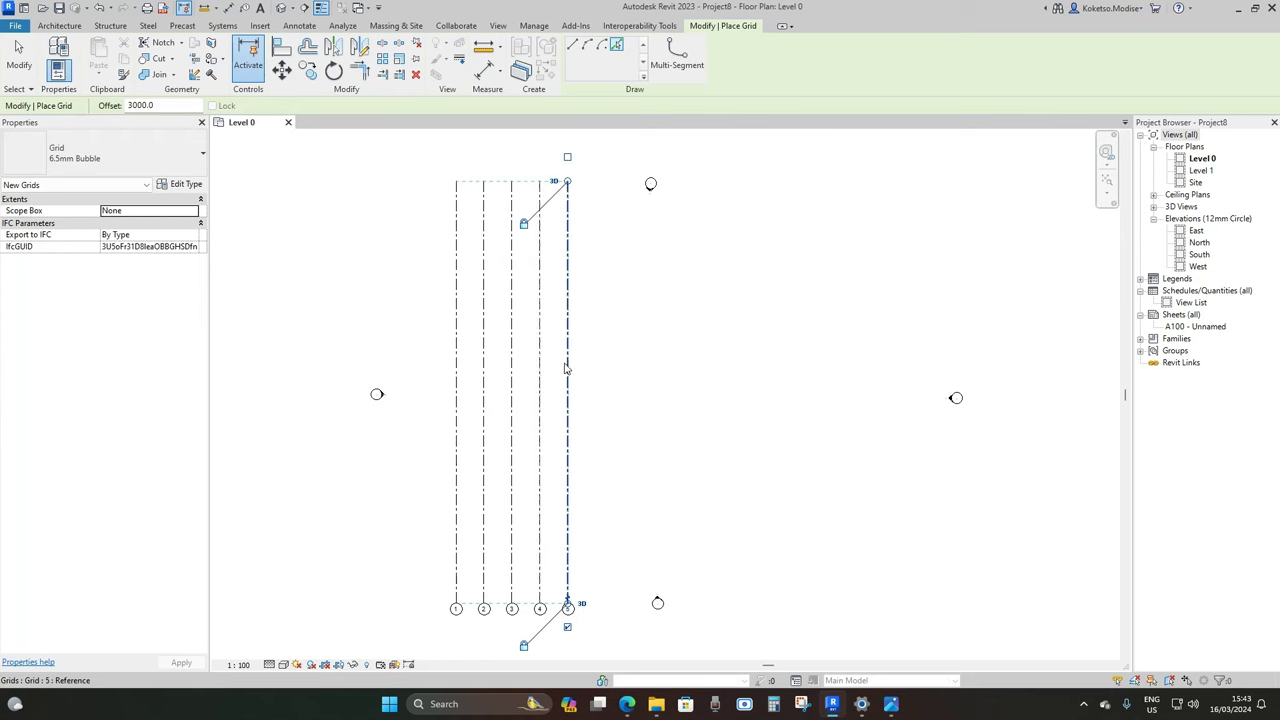
left_click(569, 372)
left_click(597, 383)
left_click(624, 387)
left_click(653, 390)
left_click(680, 398)
key("Escape")
key("Escape")
Move all ten vertical grid lines together eastward to centre them between the West and East elevation markers
left_click_drag(769, 299, 434, 426)
left_click_drag(712, 346, 790, 348)
left_click(740, 406)
scroll(735, 408, "up", 1)
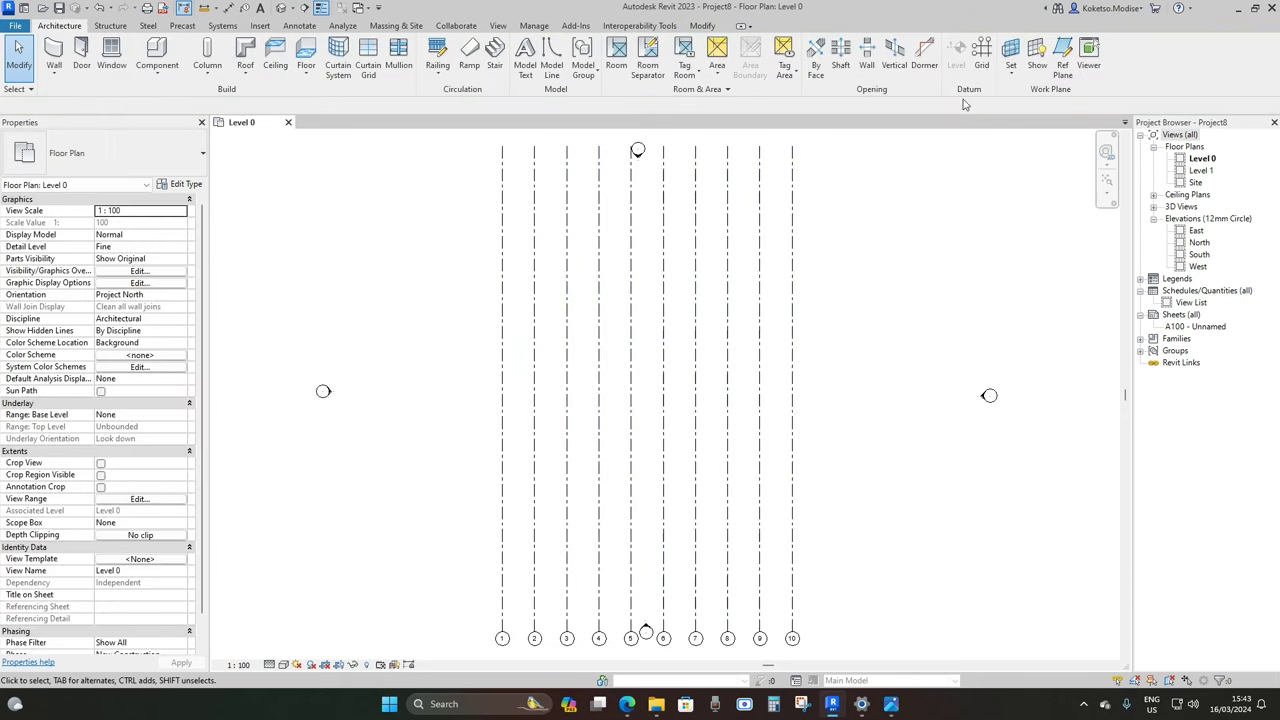
Draw a horizontal grid line across the ten vertical grids, slightly below the East and West markers, and name it A
left_click(982, 55)
left_click(353, 427)
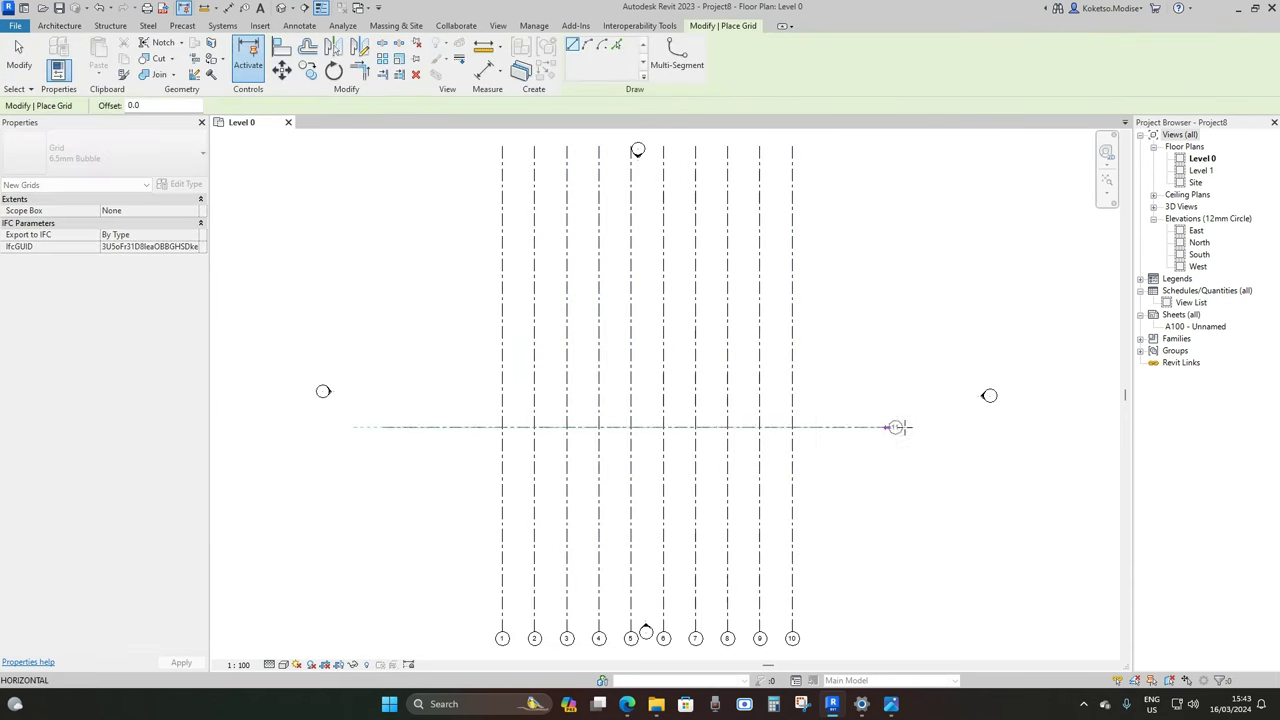
left_click(895, 427)
scroll(890, 427, "up", 2)
key("Escape")
key("Escape")
double_click(889, 420)
type("A")
key("Return")
key("Escape")
scroll(870, 360, "down", 3)
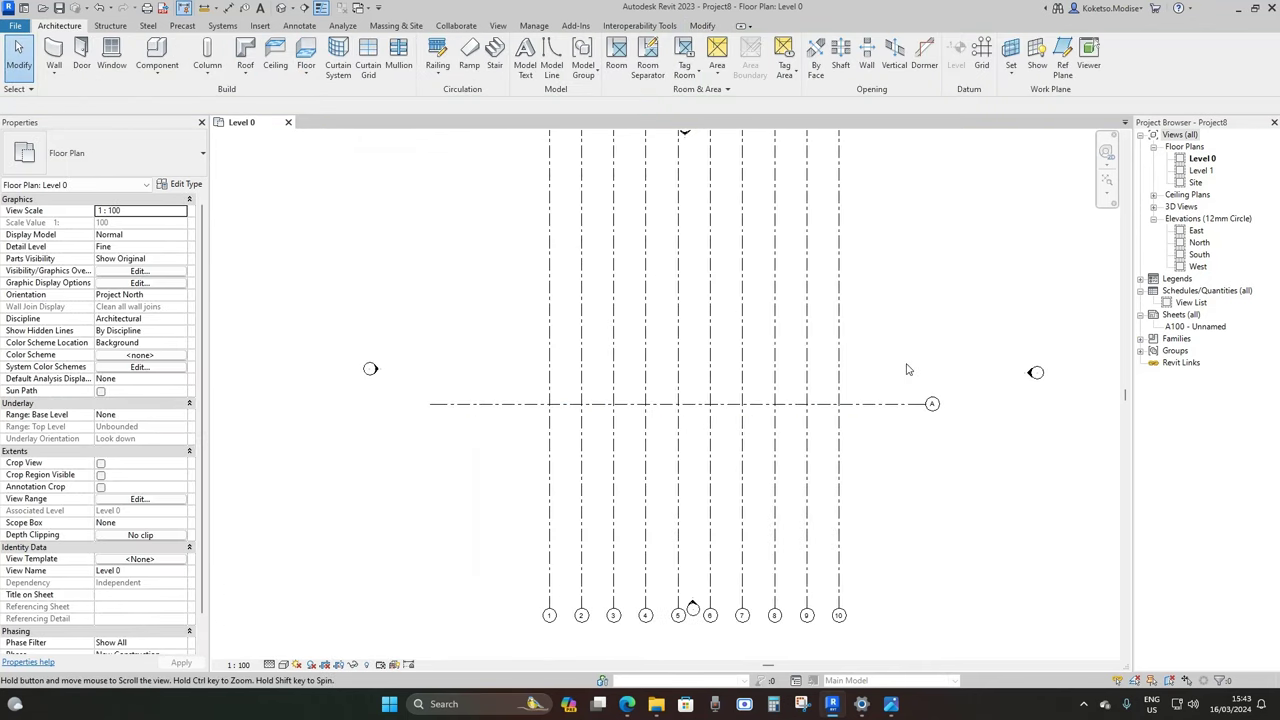
Add two horizontal grid lines above grid A by picking lines at successive offsets of 2500
left_click(981, 55)
scroll(912, 216, "up", 2)
double_click(145, 106)
type("3")
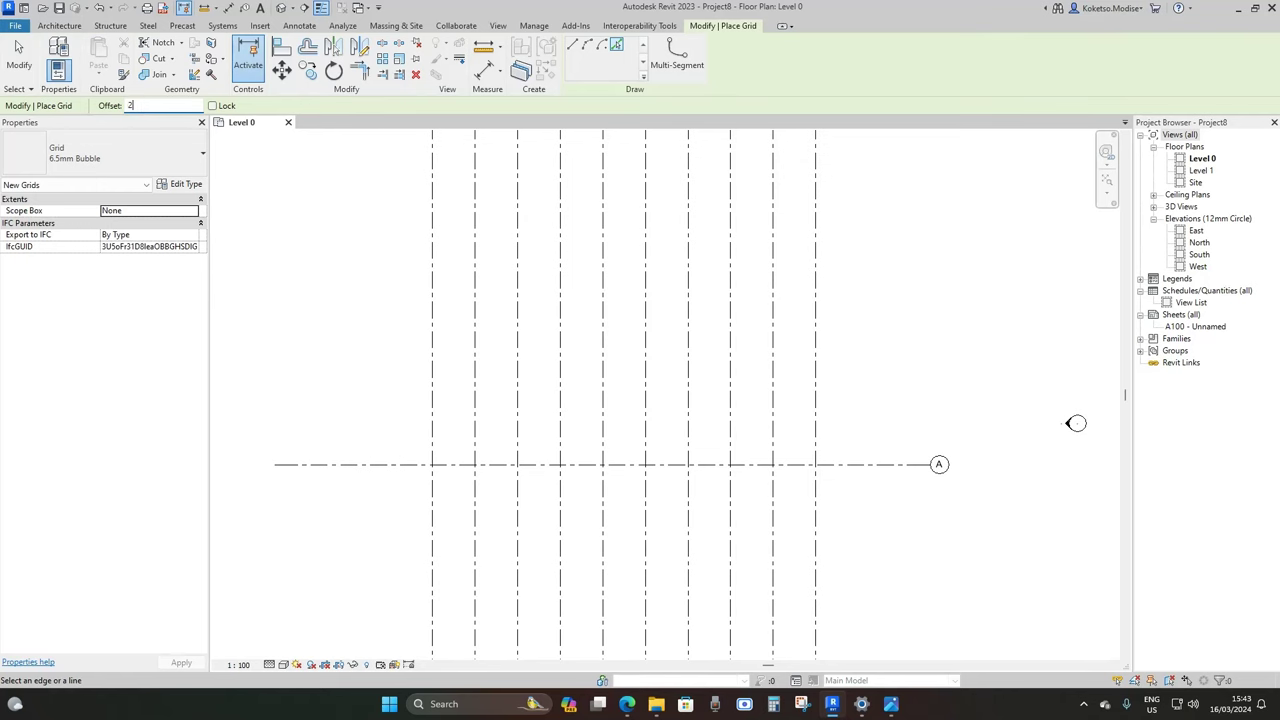
left_click(375, 464)
left_click(393, 429)
key("Escape")
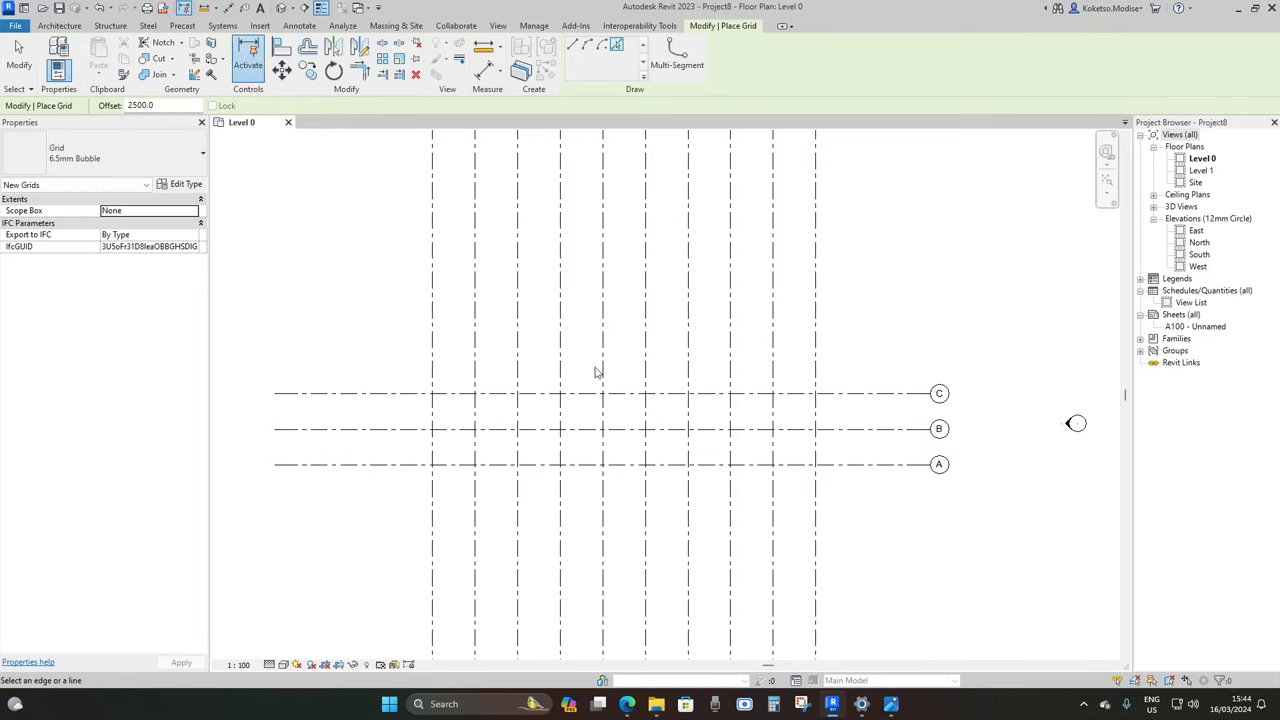
key("Escape")
scroll(732, 347, "up", 1)
scroll(732, 347, "down", 2)
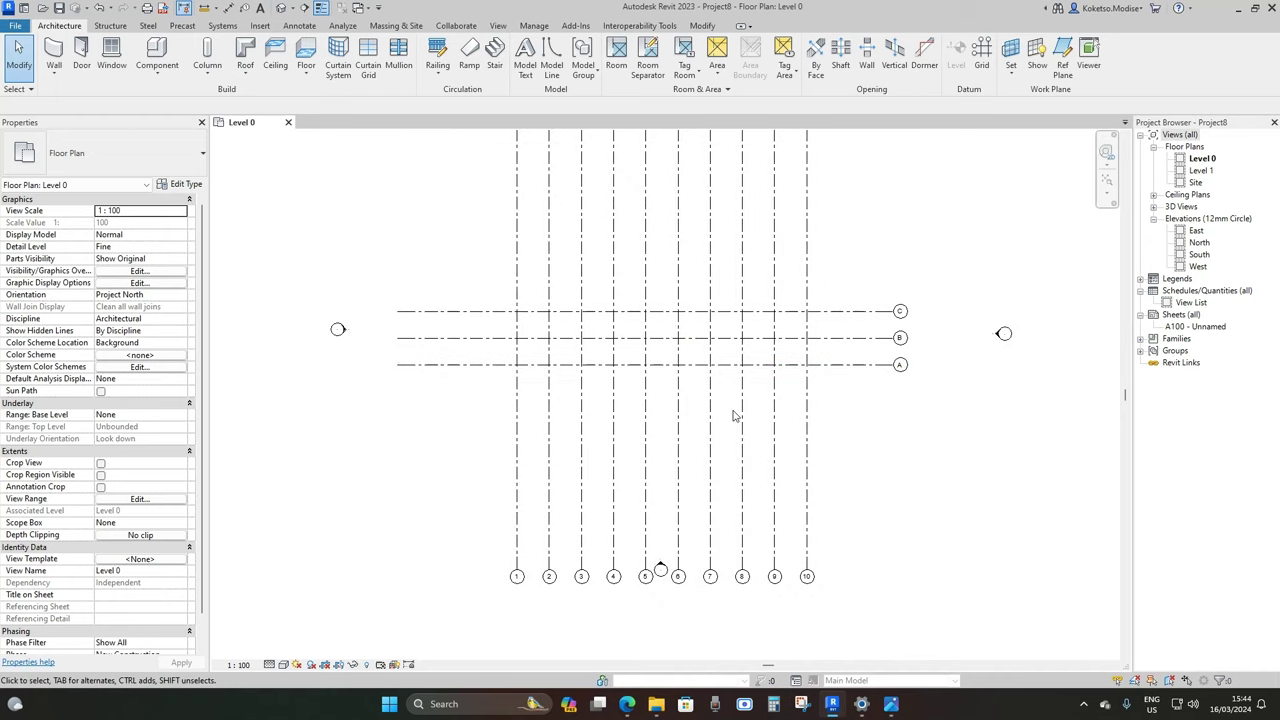
middle_click_drag(699, 366, 709, 390)
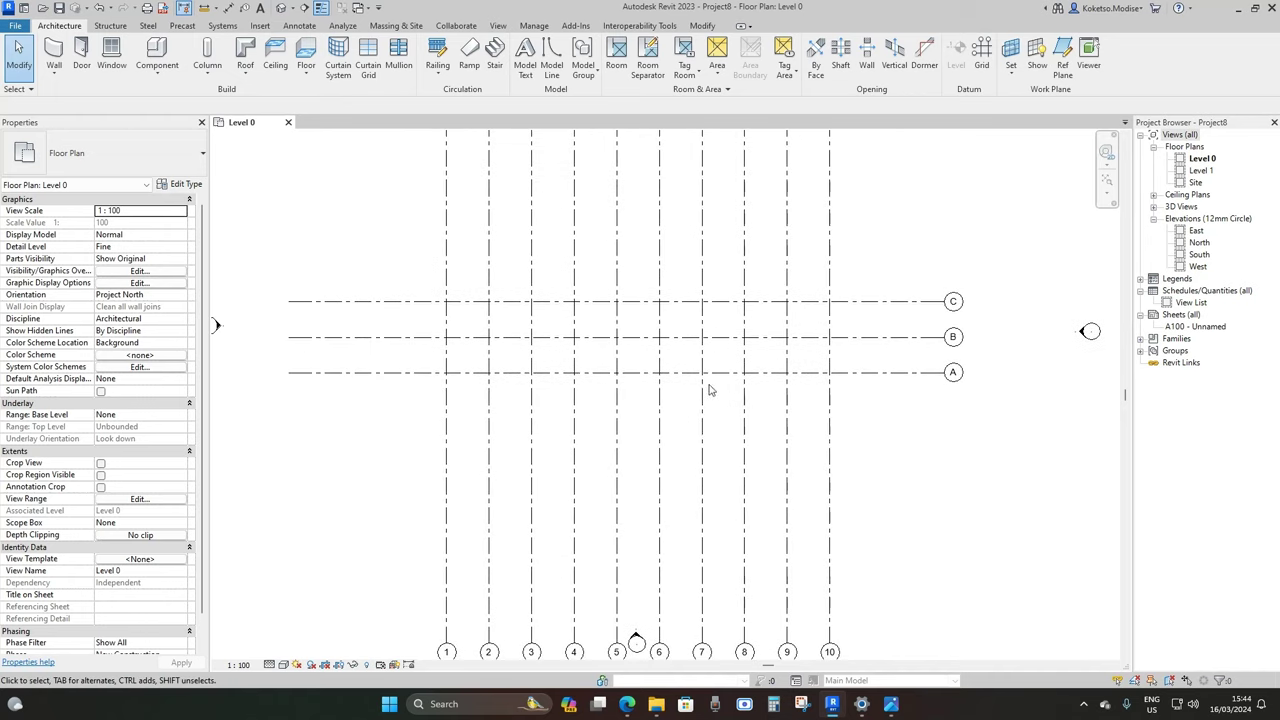
scroll(664, 342, "up", 2)
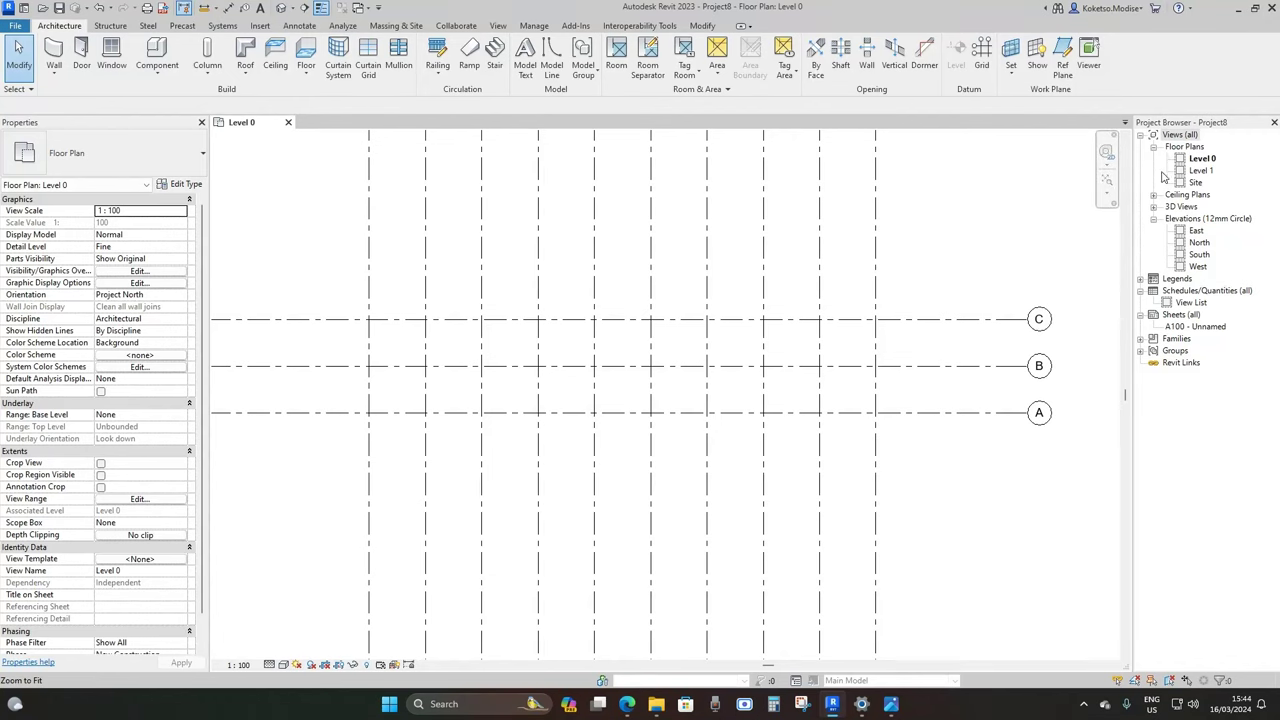
scroll(822, 255, "down", 1)
middle_click_drag(920, 282, 889, 273)
scroll(889, 271, "down", 1)
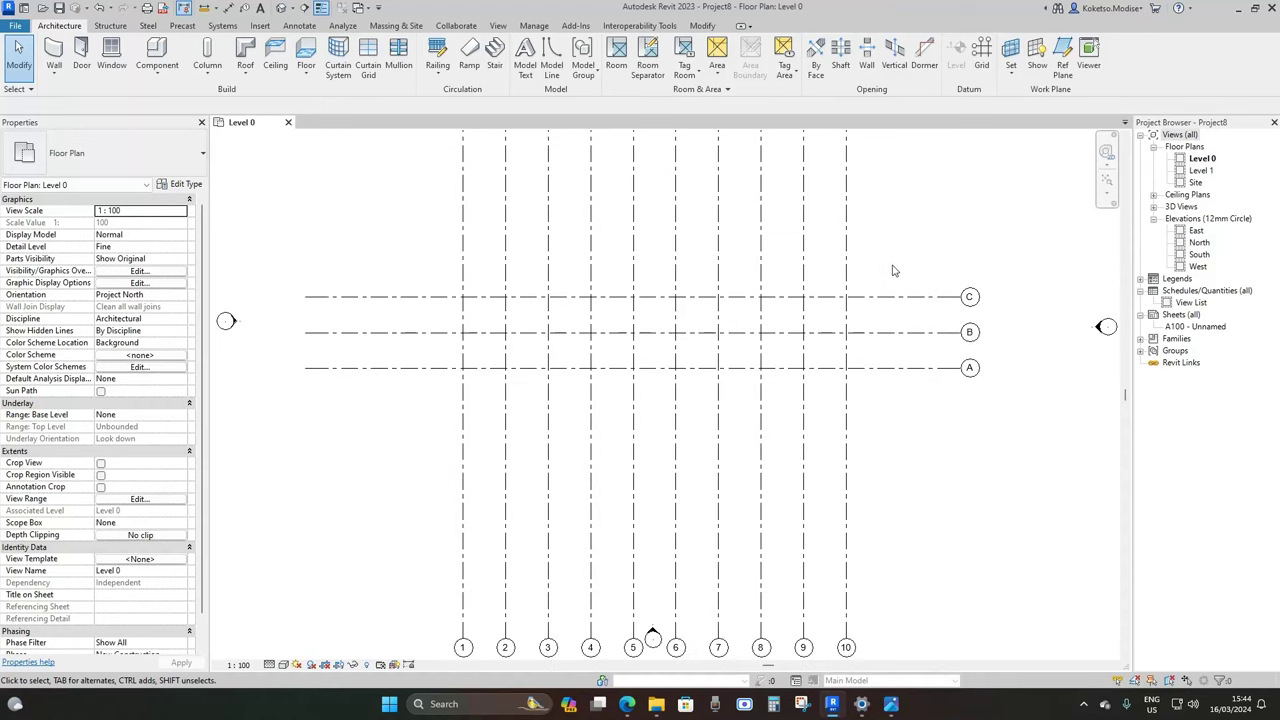
Open the South elevation and stretch the level lines in both directions past grids 1 and 10
double_click(1199, 255)
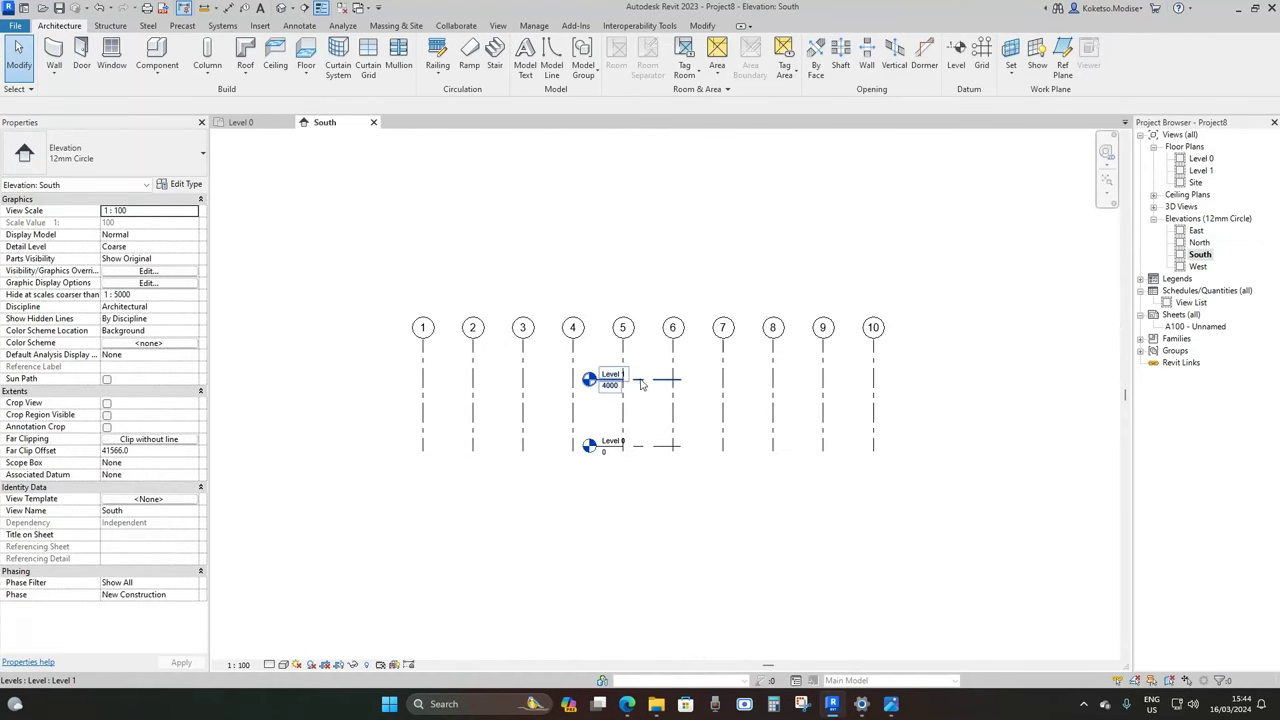
left_click(641, 383)
left_click_drag(681, 380, 997, 380)
left_click_drag(596, 384, 236, 384)
Extend the vertical grid lines well above Level 1 and well below Level 0 in the South elevation
scroll(400, 385, "down", 2)
left_click(417, 352)
left_click_drag(416, 350, 408, 186)
left_click_drag(417, 436, 432, 544)
Set the elevation of Level 1 to 3000
scroll(290, 392, "up", 2)
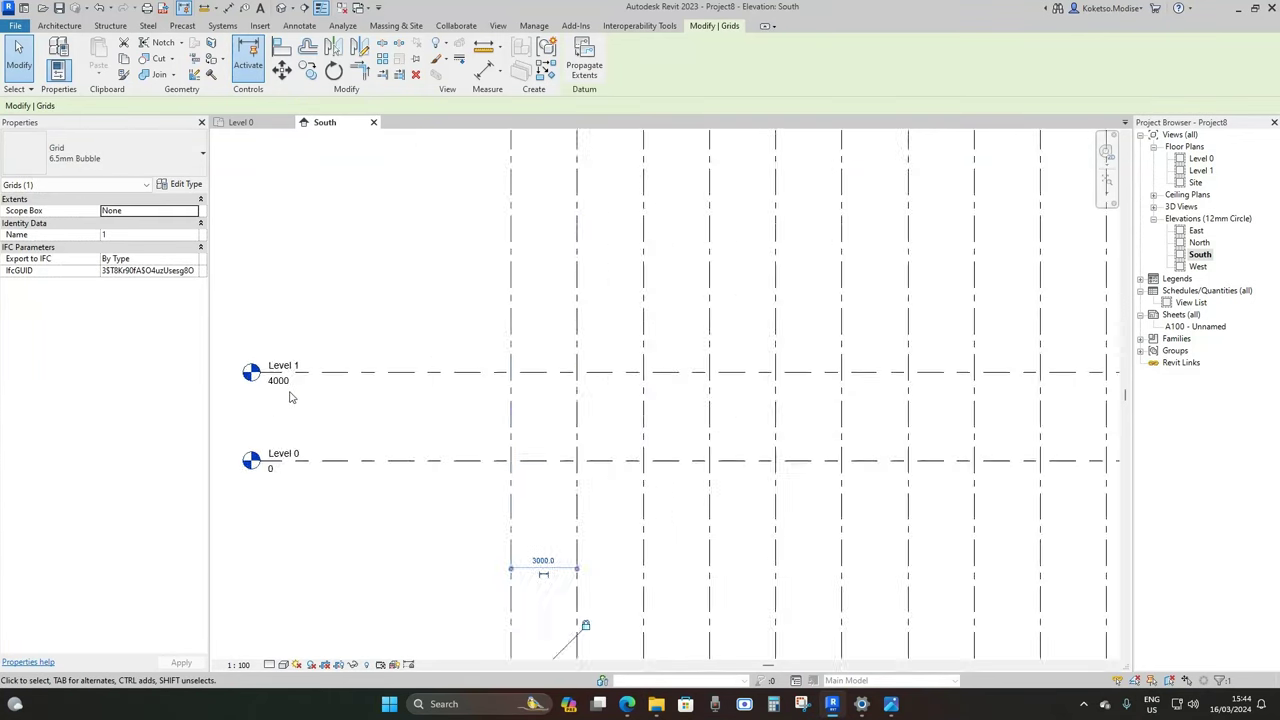
left_click(300, 410)
scroll(315, 400, "up", 2)
double_click(305, 378)
type("3")
left_click(317, 395)
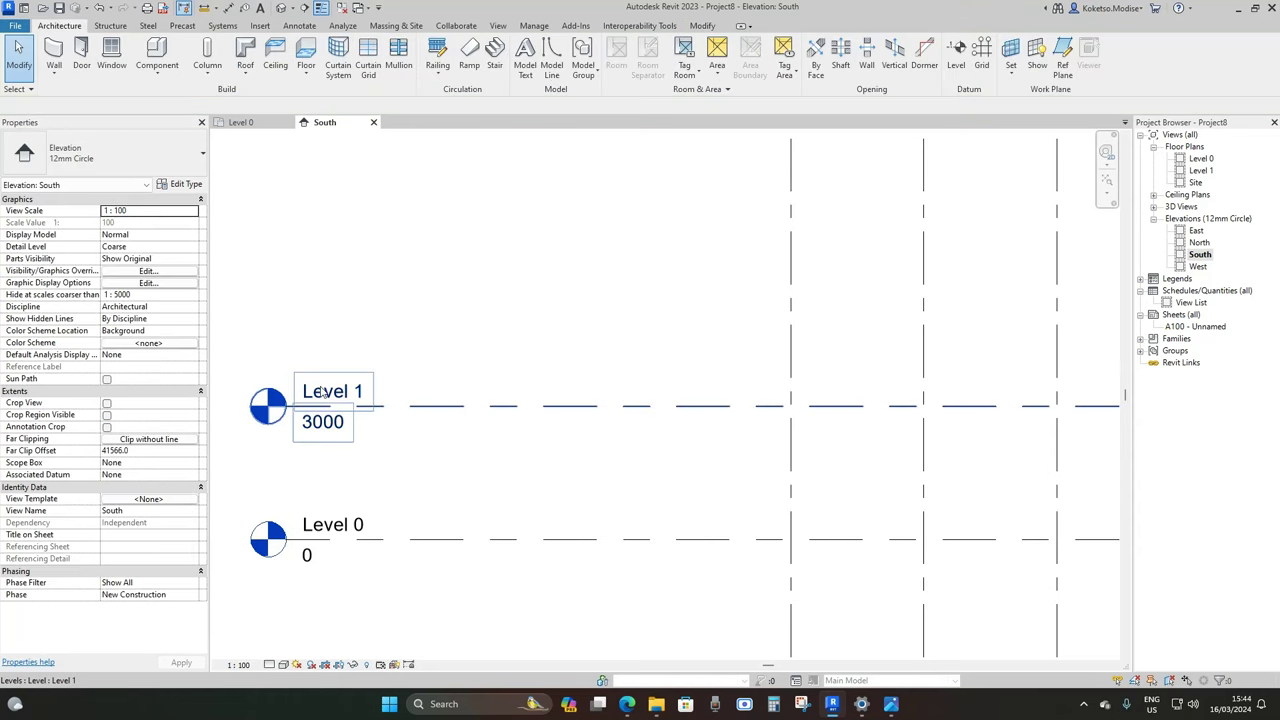
Place a new level at elevation 6000, aligned with both ends of the existing level lines
left_click(956, 58)
scroll(433, 296, "down", 2)
scroll(420, 296, "down", 1)
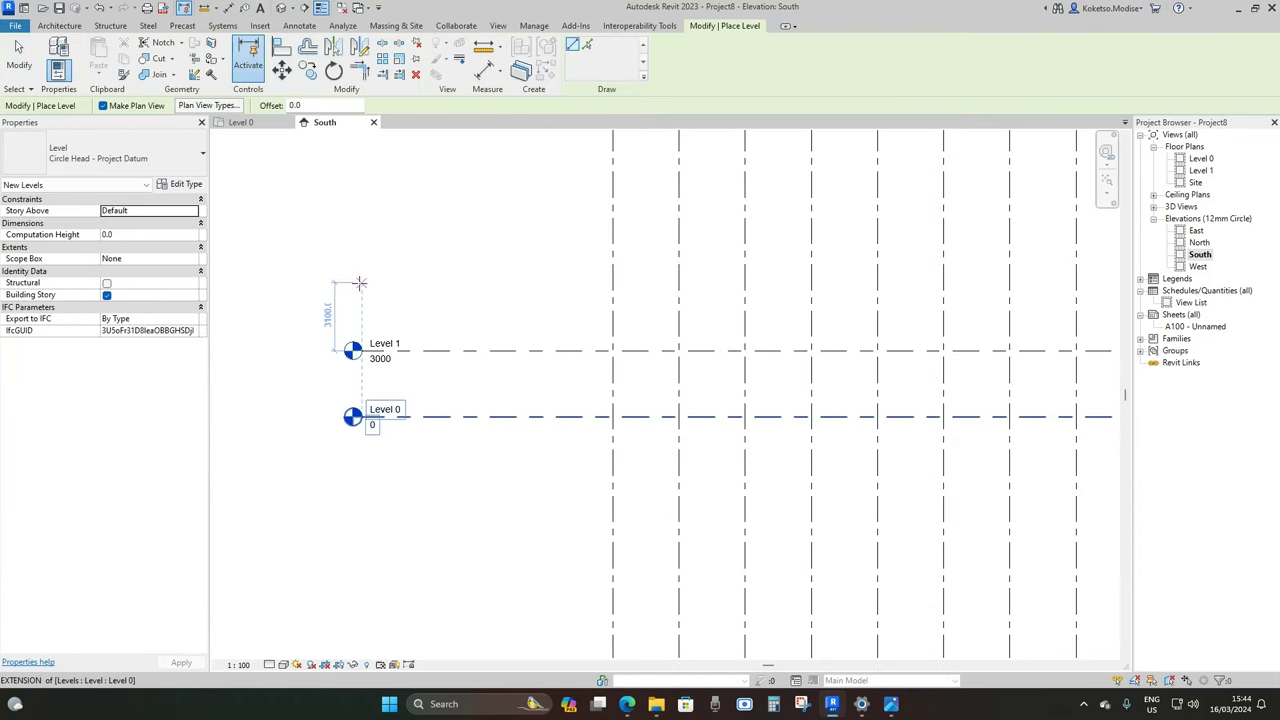
left_click(360, 284)
scroll(930, 290, "down", 1)
scroll(1005, 300, "down", 2)
left_click(903, 301)
key("Escape")
key("Escape")
Rename Level 0 as 00 - FOUNDATION
scroll(287, 342, "up", 3)
double_click(367, 403)
type("00")
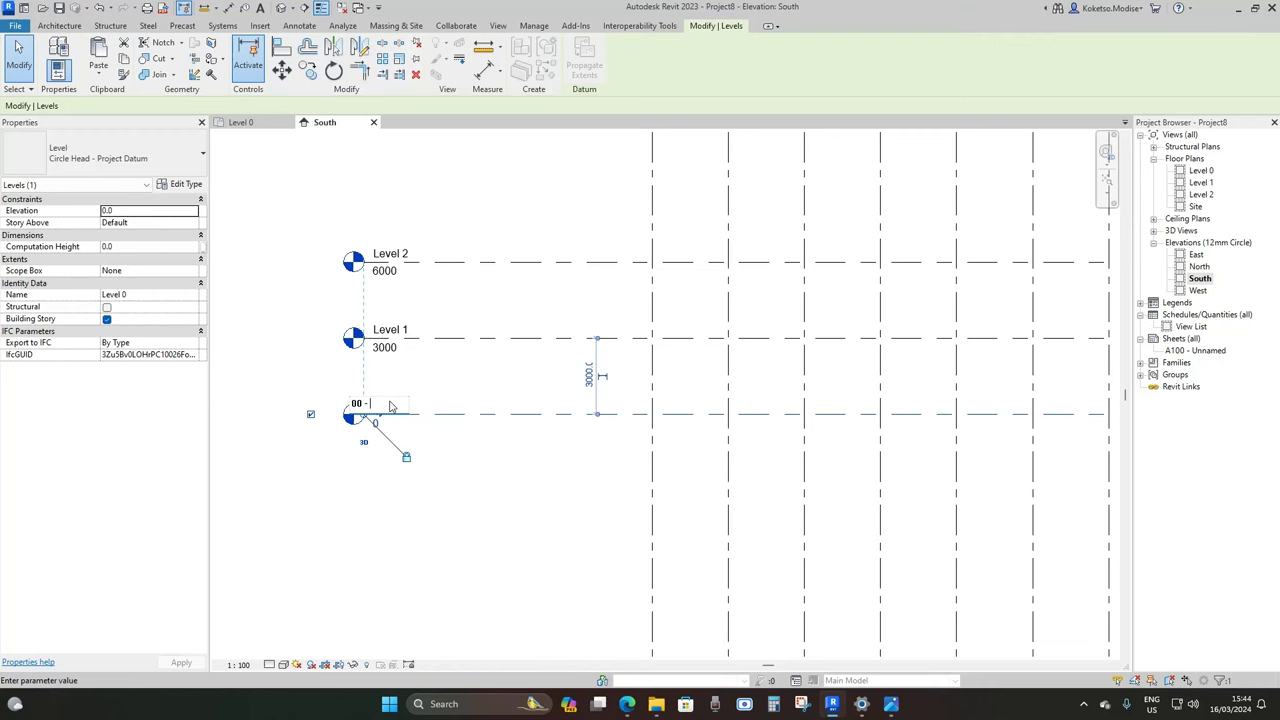
type(" - FOUNDATION")
left_click(536, 522)
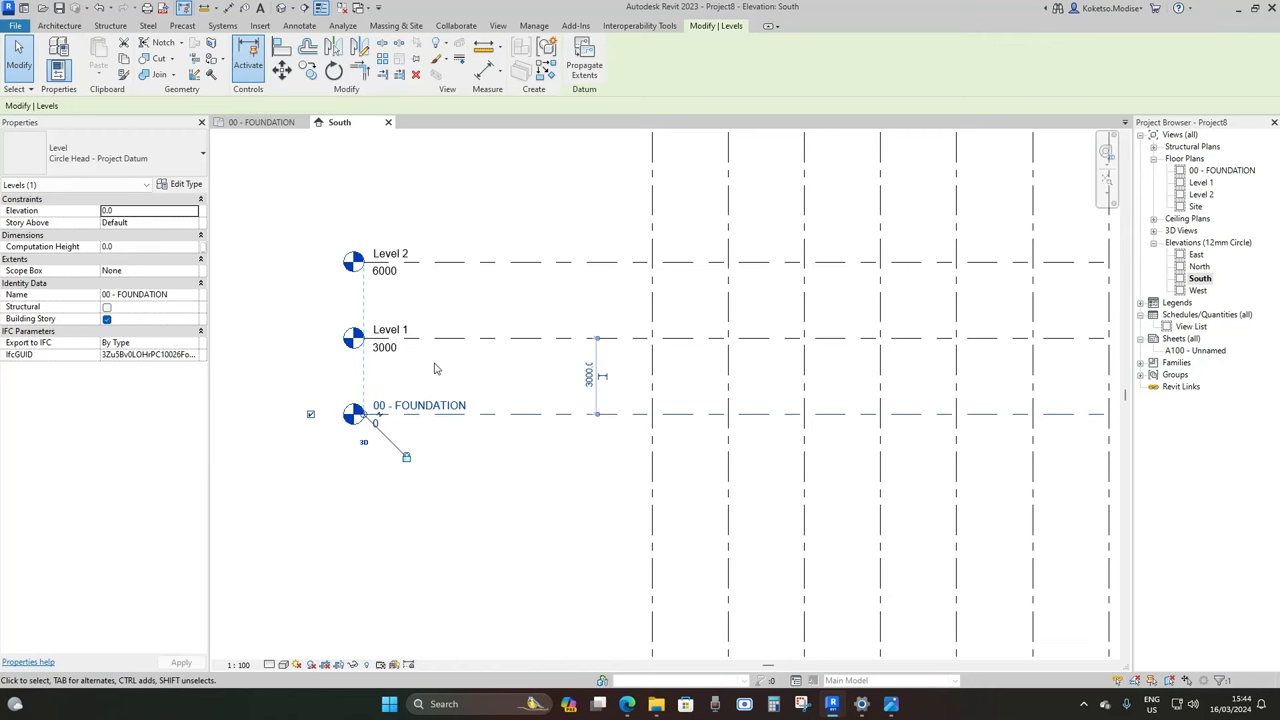
Rename Level 1 as 01 - GUARDHOUSE ROOF
double_click(395, 330)
type("01 - GA")
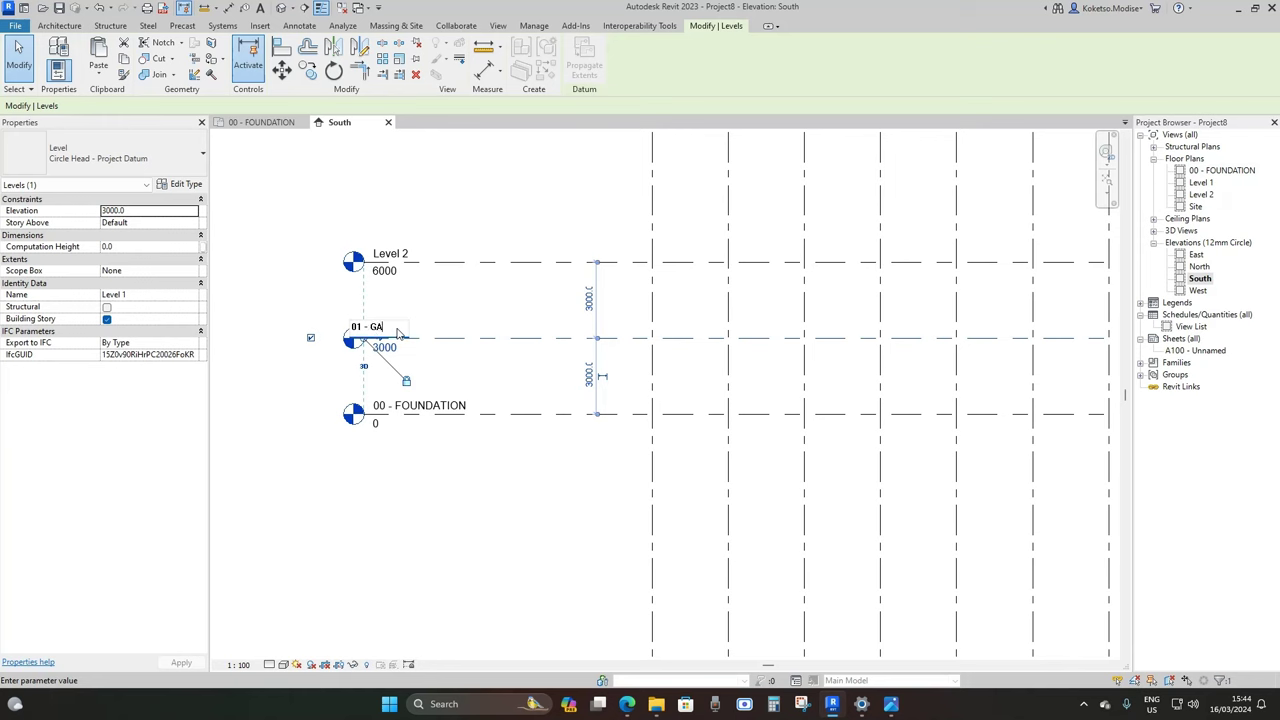
type("HOUSE ROOF")
key("Return")
Rename Level 2 as 02 - CONCRETE ROOF
left_click(420, 248)
left_click(418, 250)
left_click(405, 250)
type("02")
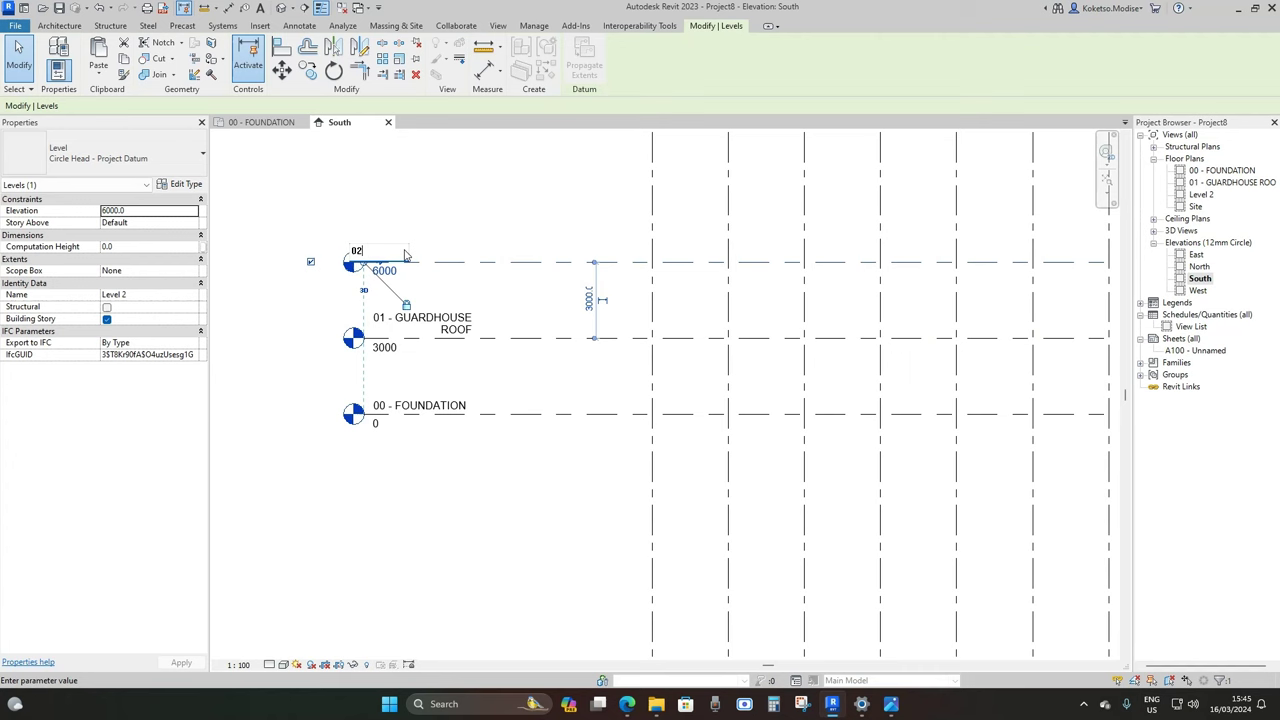
type(" - CONCRETE ROOF")
key("Return")
key("Escape")
scroll(478, 303, "down", 3)
middle_click_drag(772, 290, 744, 332)
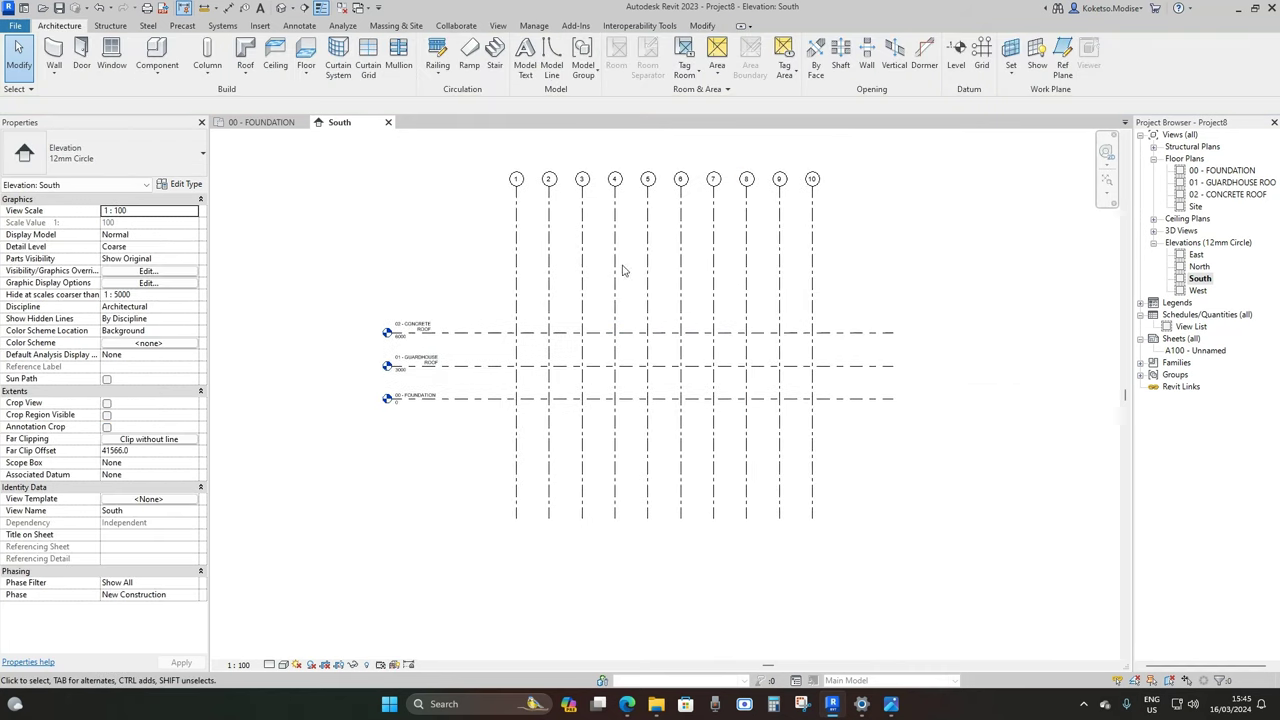
Create new structural plans for the levels 00 - FOUNDATION and 01 - GUARDHOUSE ROOF
left_click(277, 126)
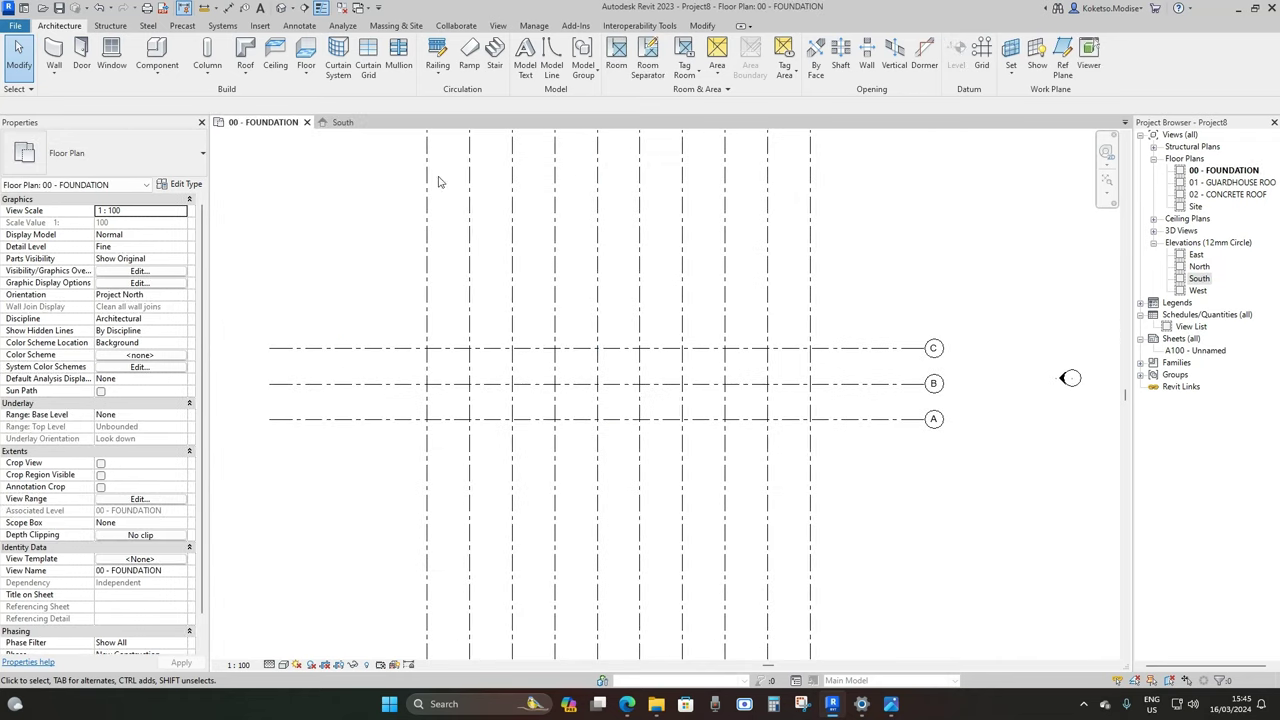
left_click(1154, 147)
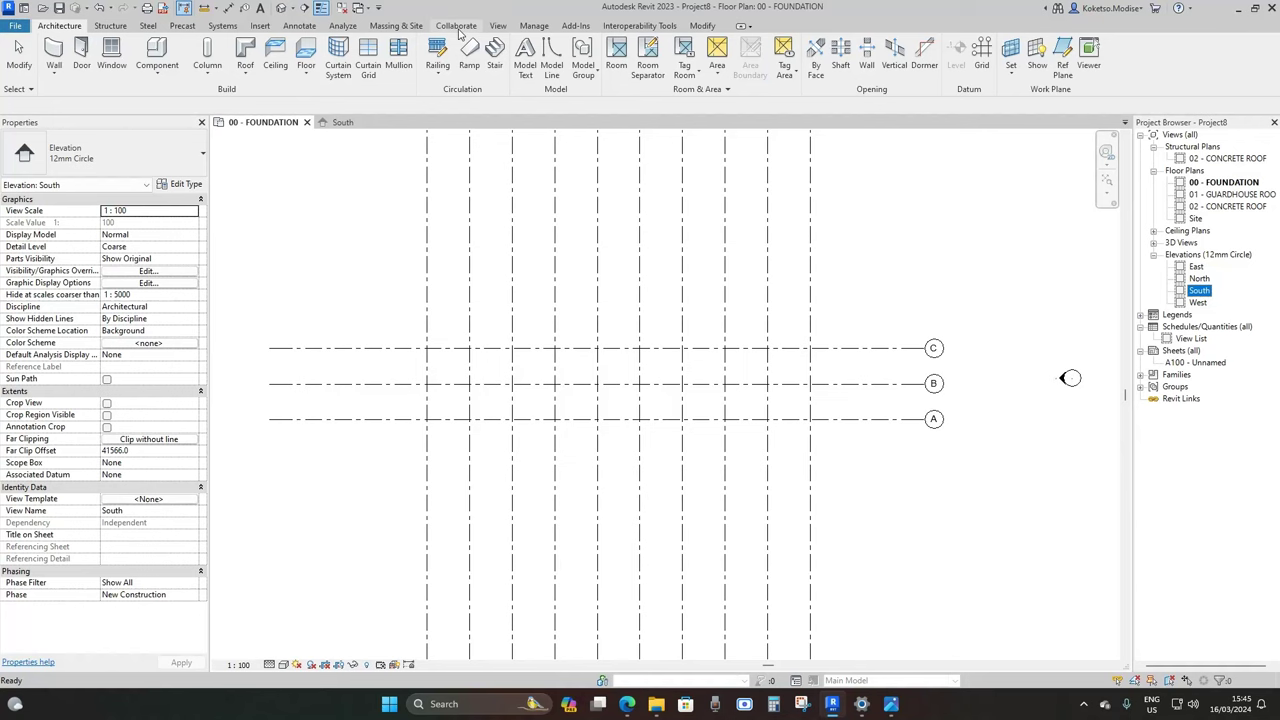
left_click(496, 26)
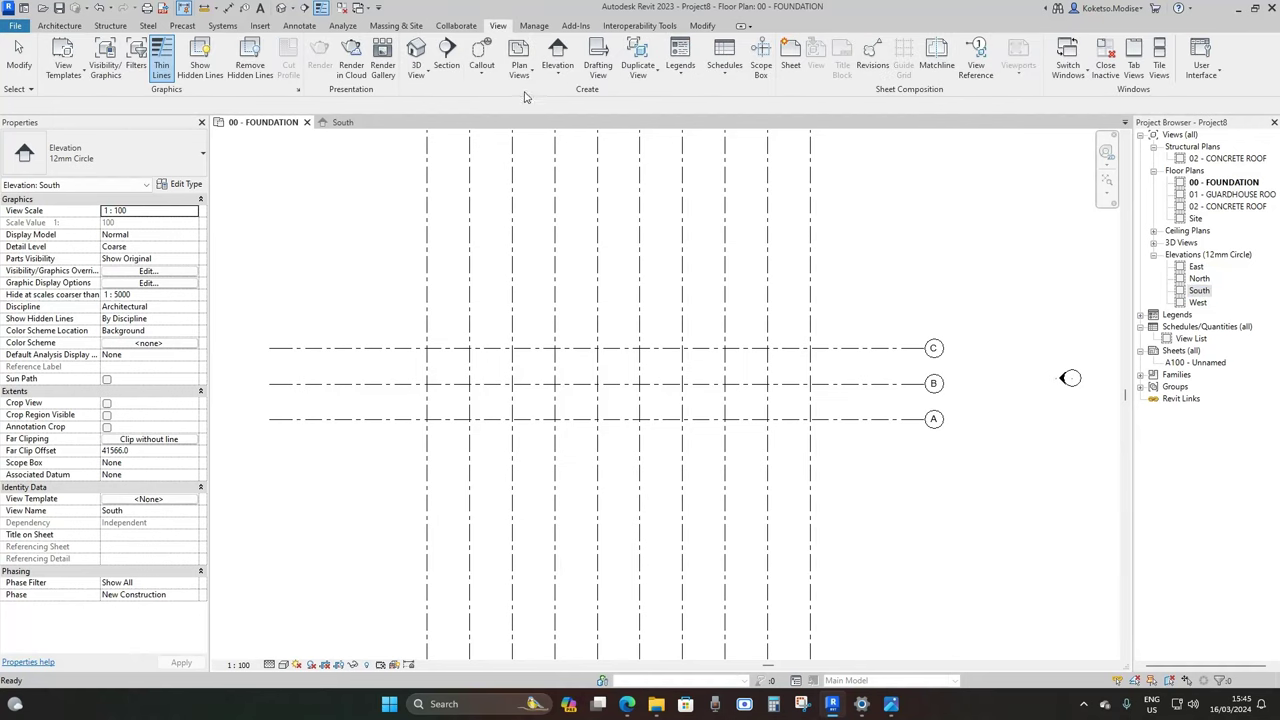
left_click(520, 78)
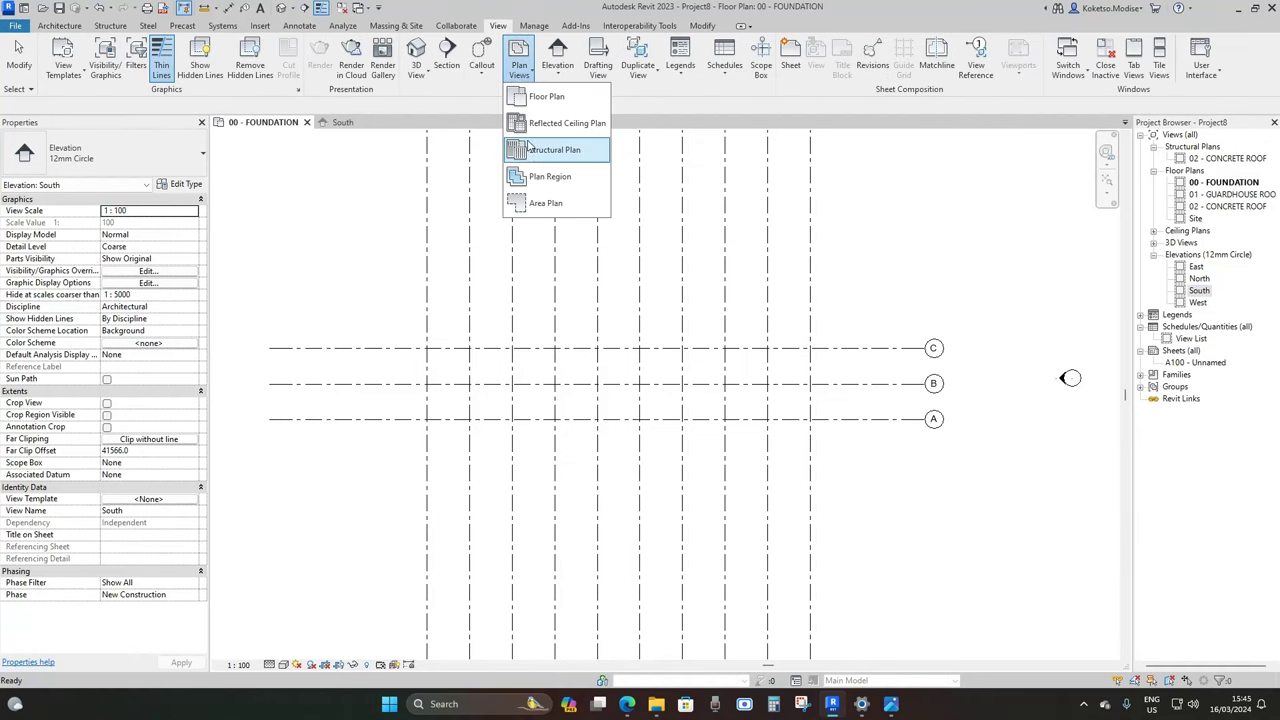
left_click(550, 153)
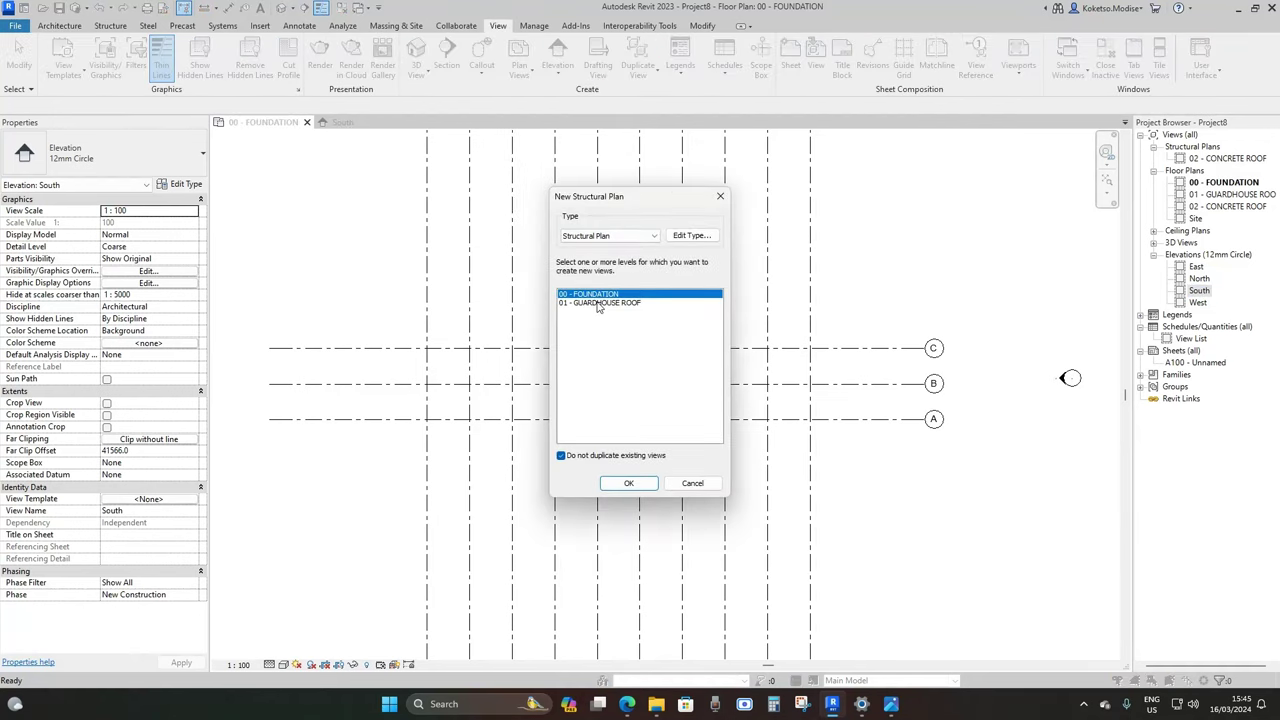
left_click(598, 303, "shift")
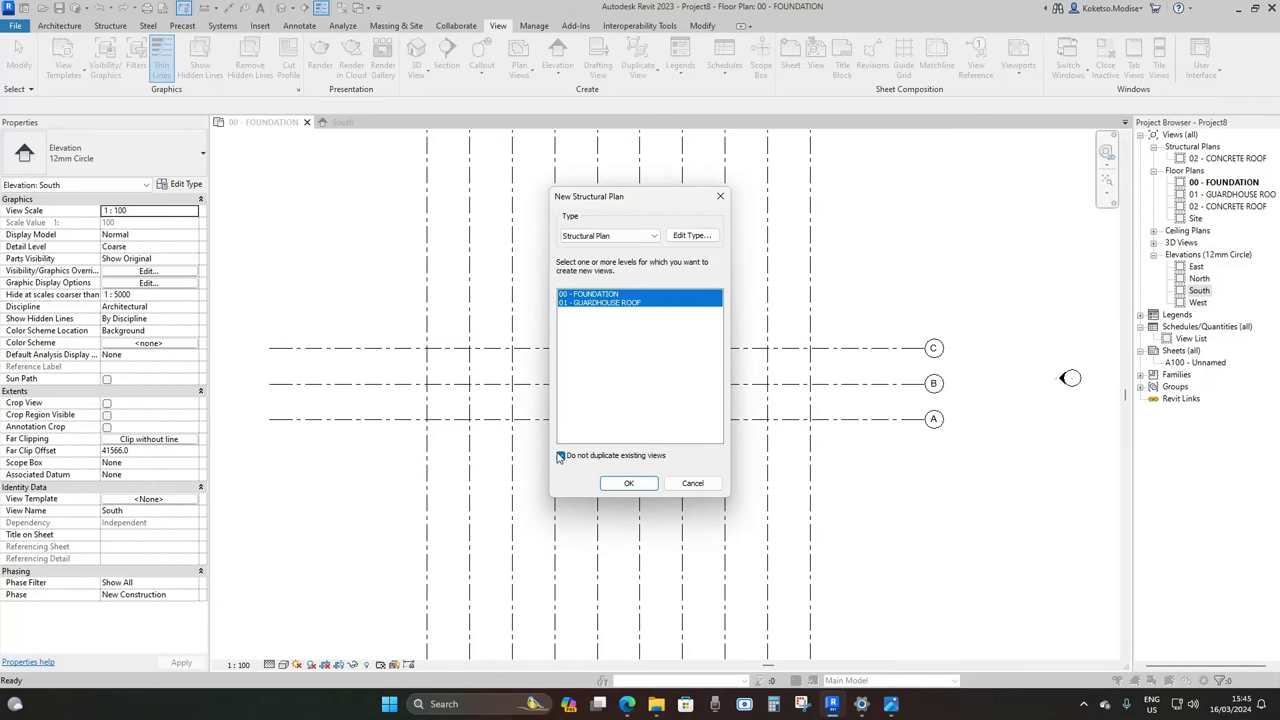
left_click(626, 484)
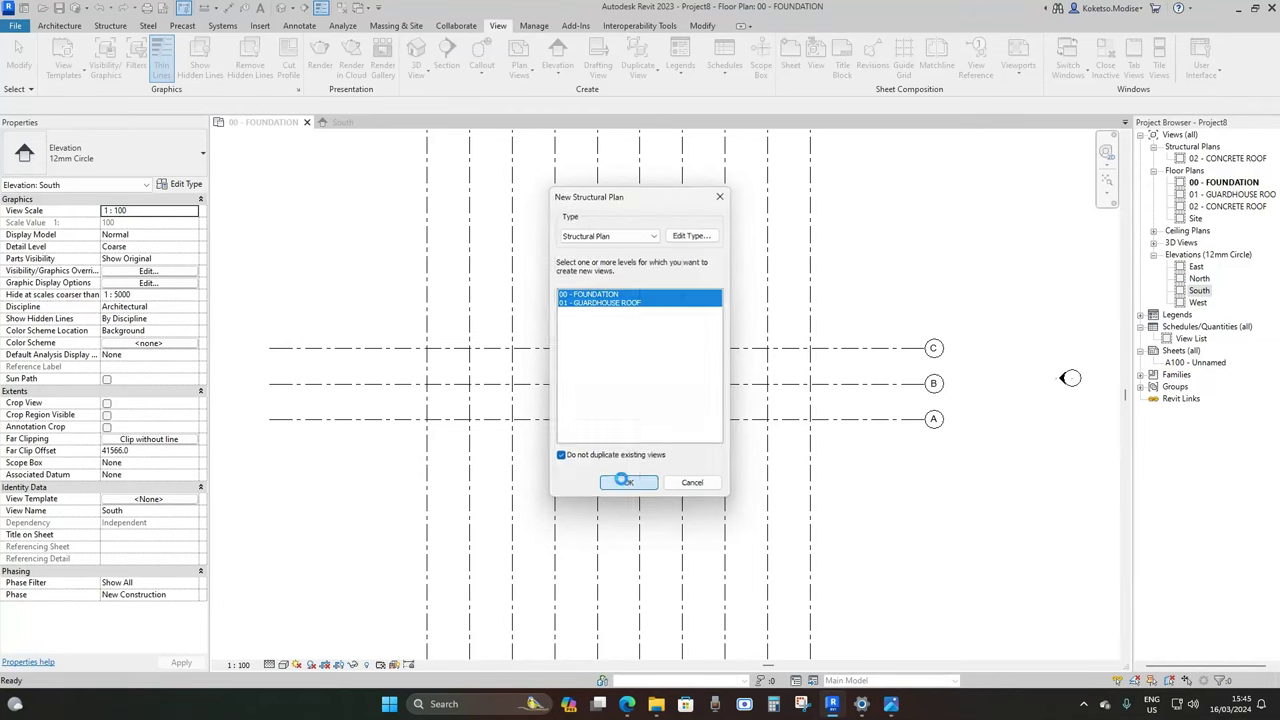
Open the 00 - FOUNDATION structural plan and close the foundation floor plan and the 01 - GUARDHOUSE ROOF view
left_click(302, 122)
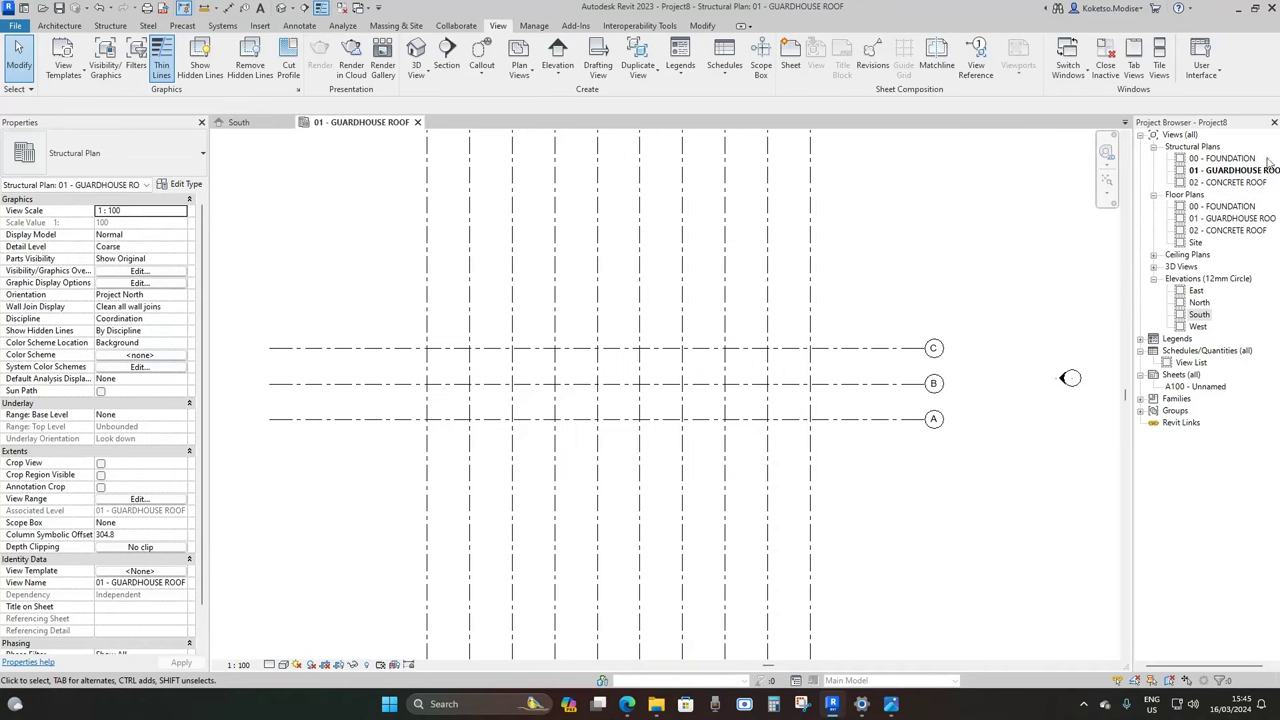
left_click(1153, 195)
double_click(1222, 158)
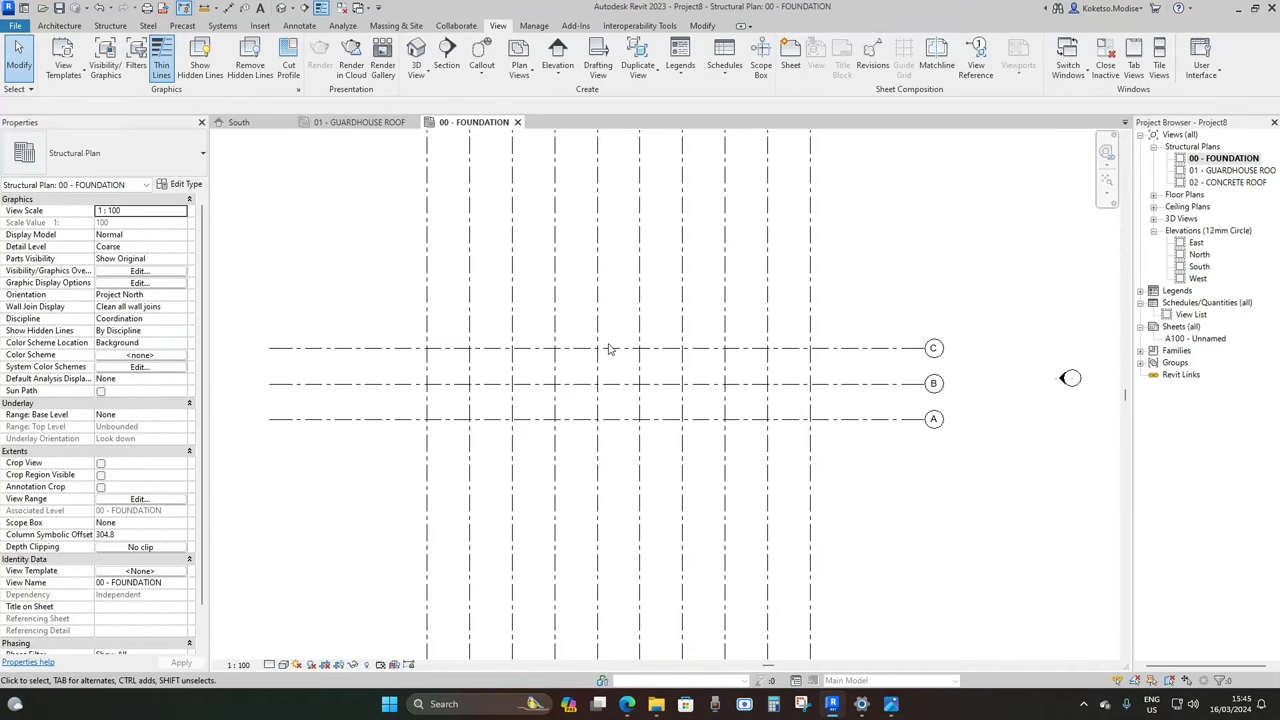
left_click(410, 122)
Start the Wall command in the foundation plan with the basic wall type Wall-Ret_300Con
scroll(644, 377, "up", 1)
scroll(669, 386, "down", 3)
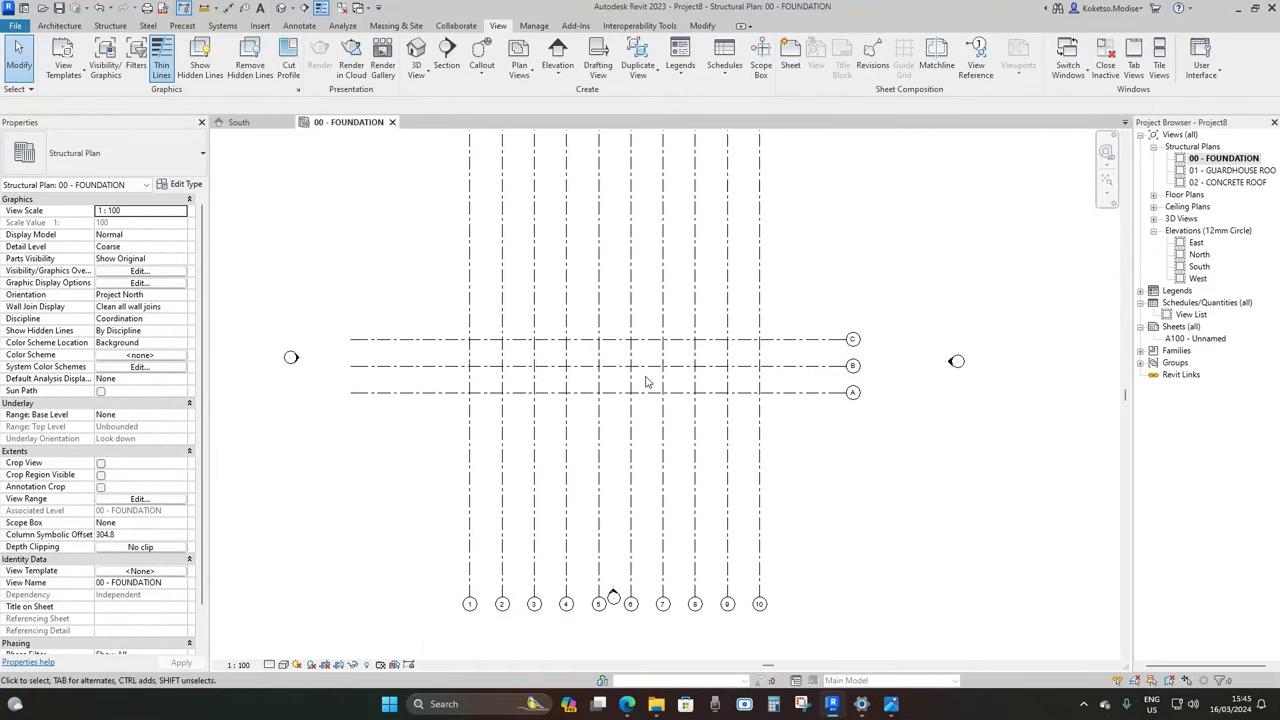
scroll(646, 390, "up", 1)
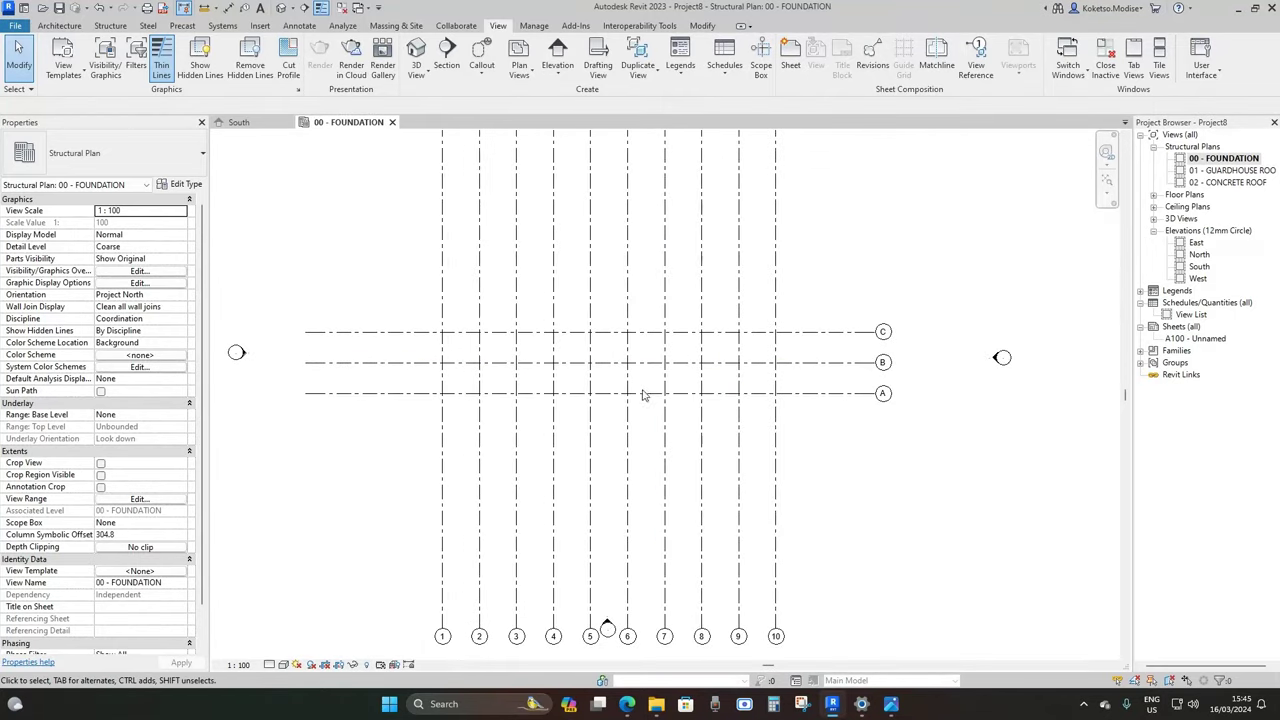
scroll(650, 357, "up", 2)
key("w")
key("a")
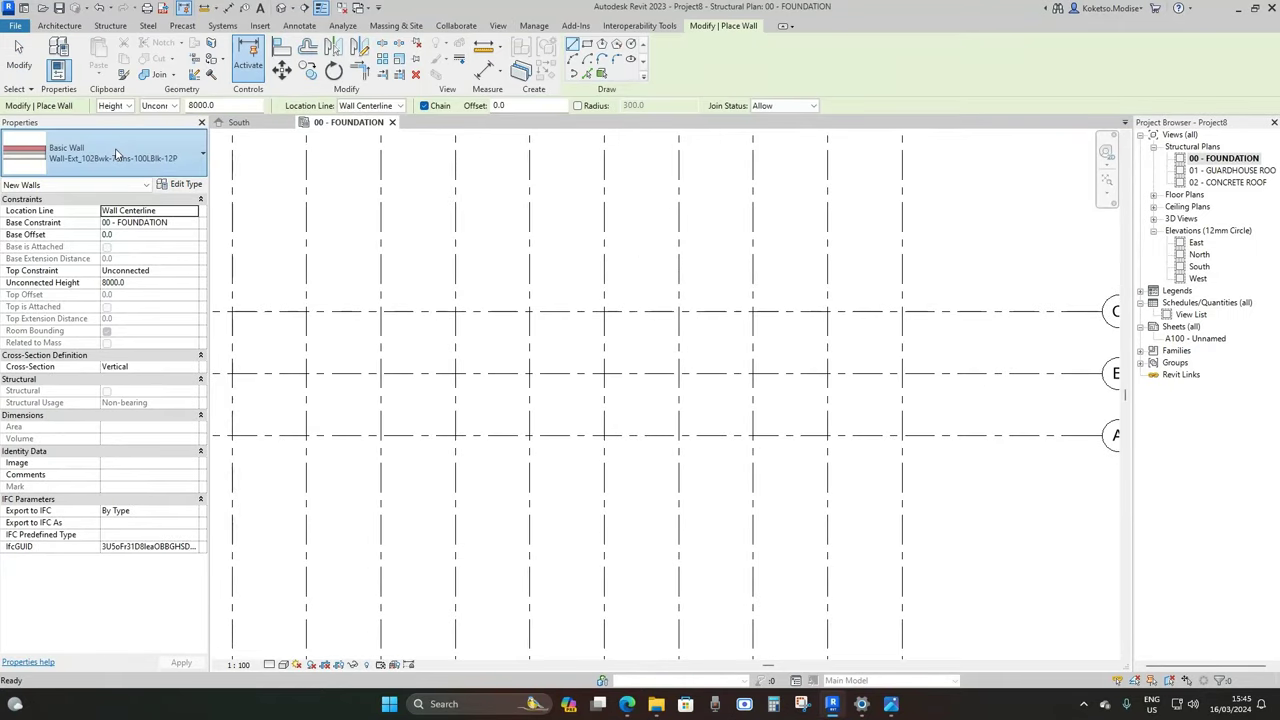
left_click(122, 140)
scroll(100, 375, "down", 3)
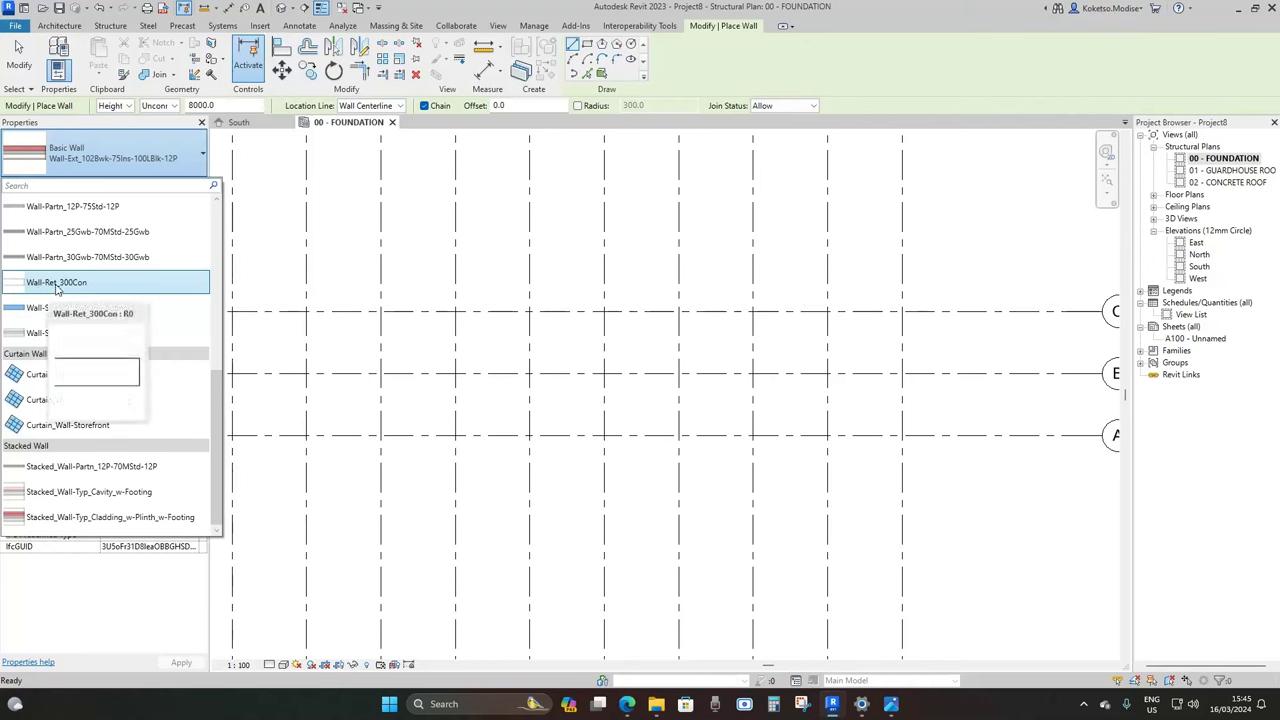
left_click(80, 283)
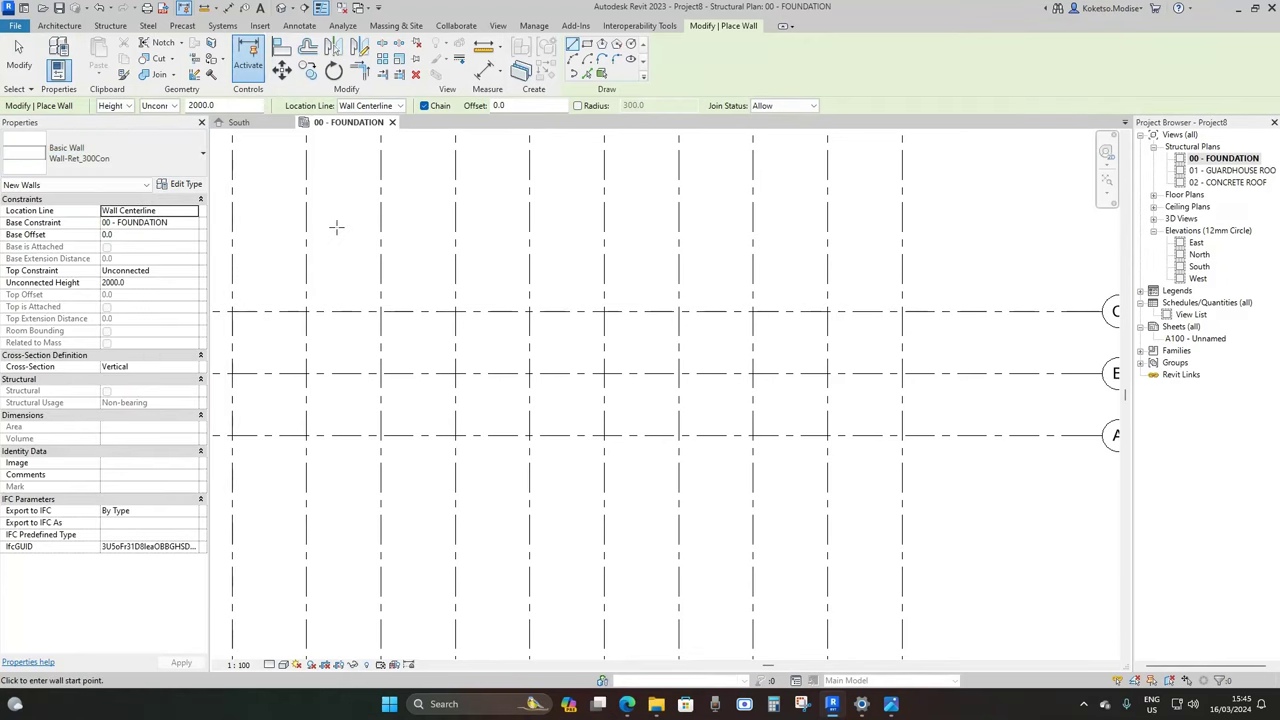
Set the new walls' top constraint to Up to level: 01 - GUARDHOUSE ROOF and their base offset to -500
left_click(195, 271)
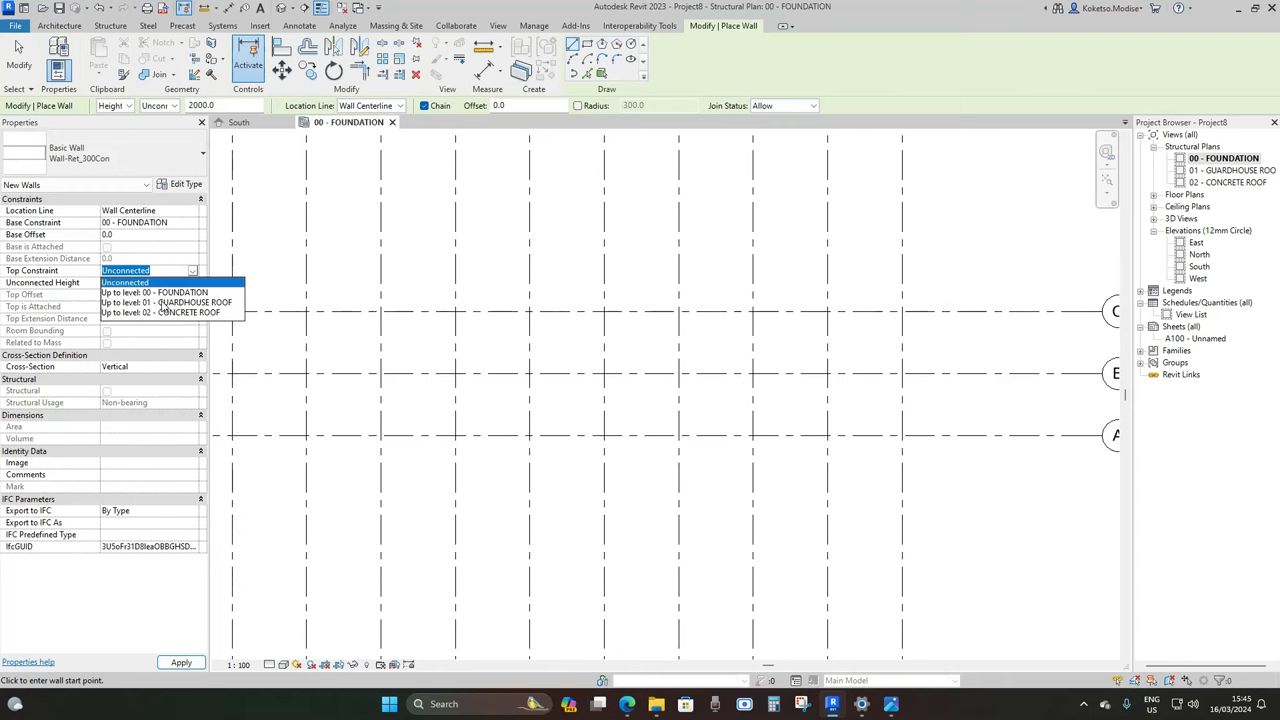
left_click(160, 298)
left_click(125, 235)
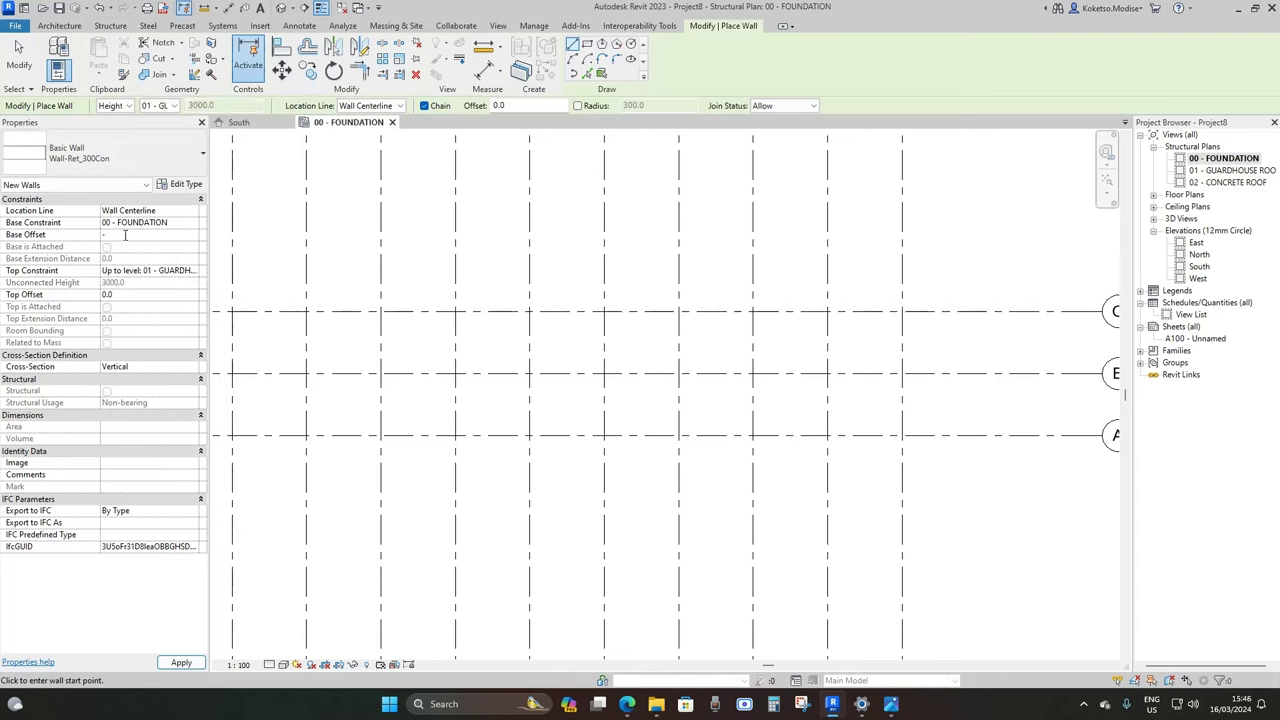
key("Return")
Draw a rectangle of walls from grid intersection C/6 to A/7 and set the plan's detail level to Medium
left_click(587, 44)
scroll(610, 285, "down", 2)
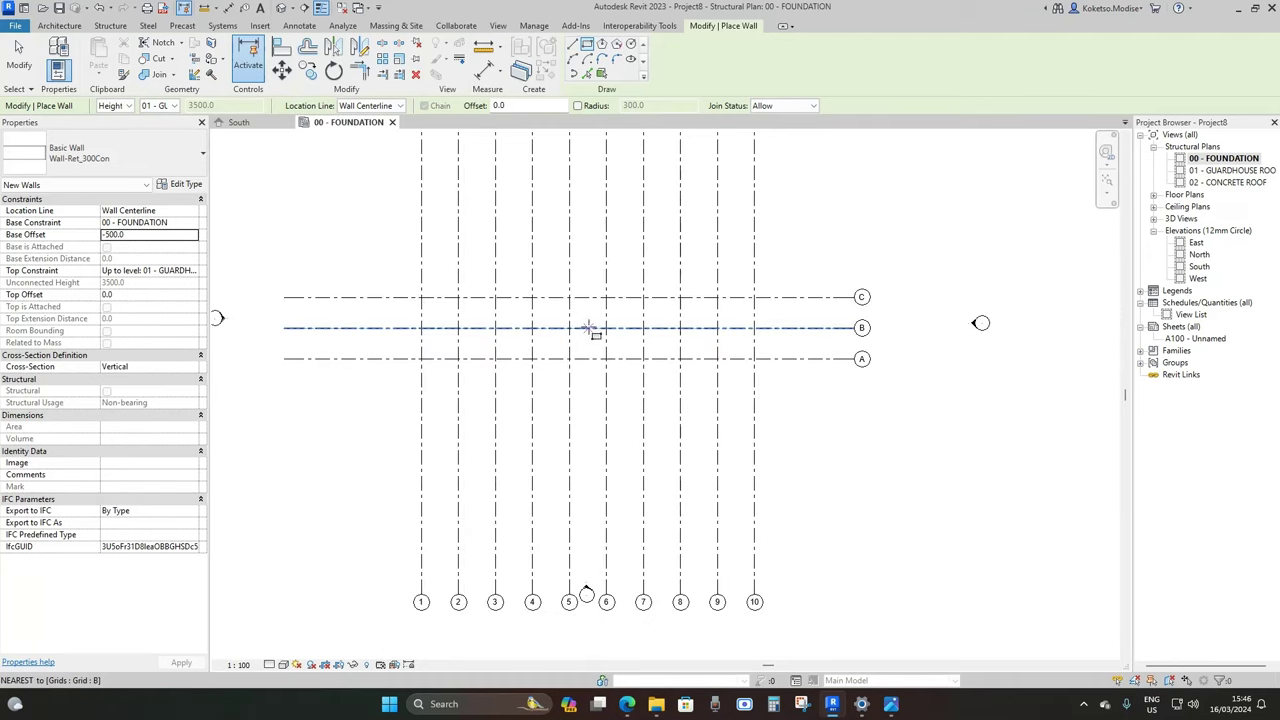
scroll(620, 330, "up", 1)
left_click(603, 293)
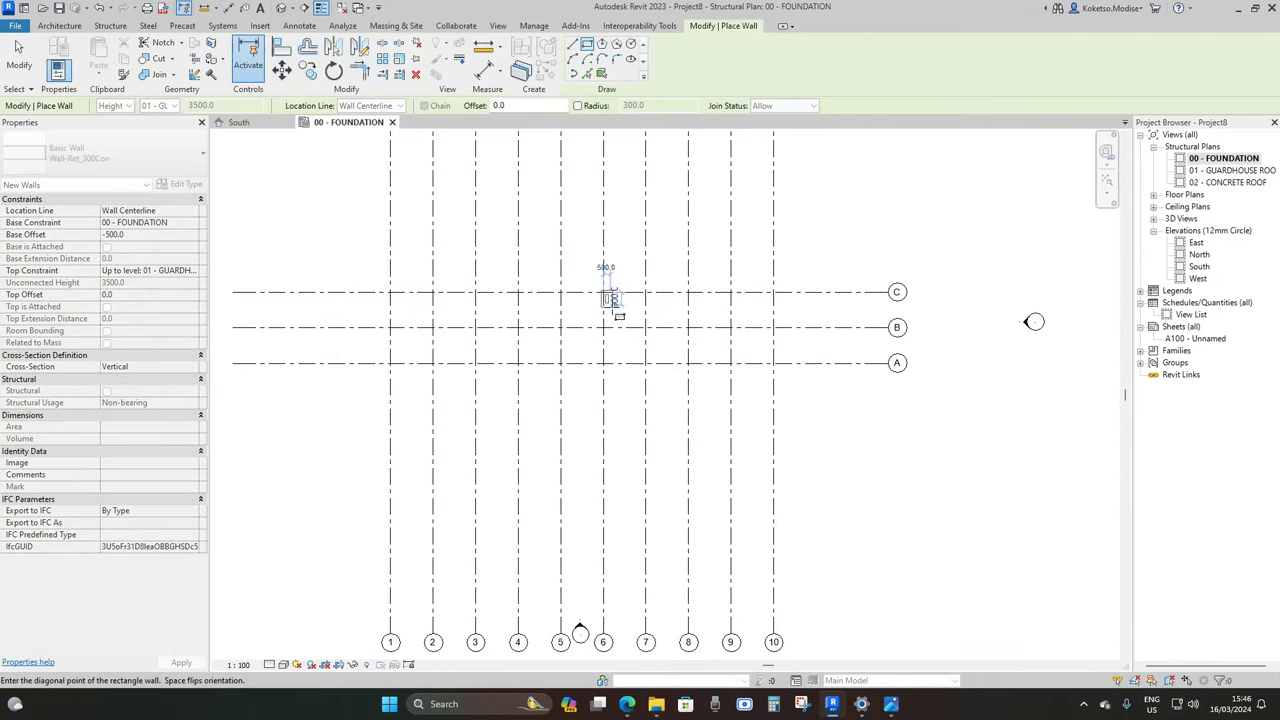
scroll(648, 365, "up", 2)
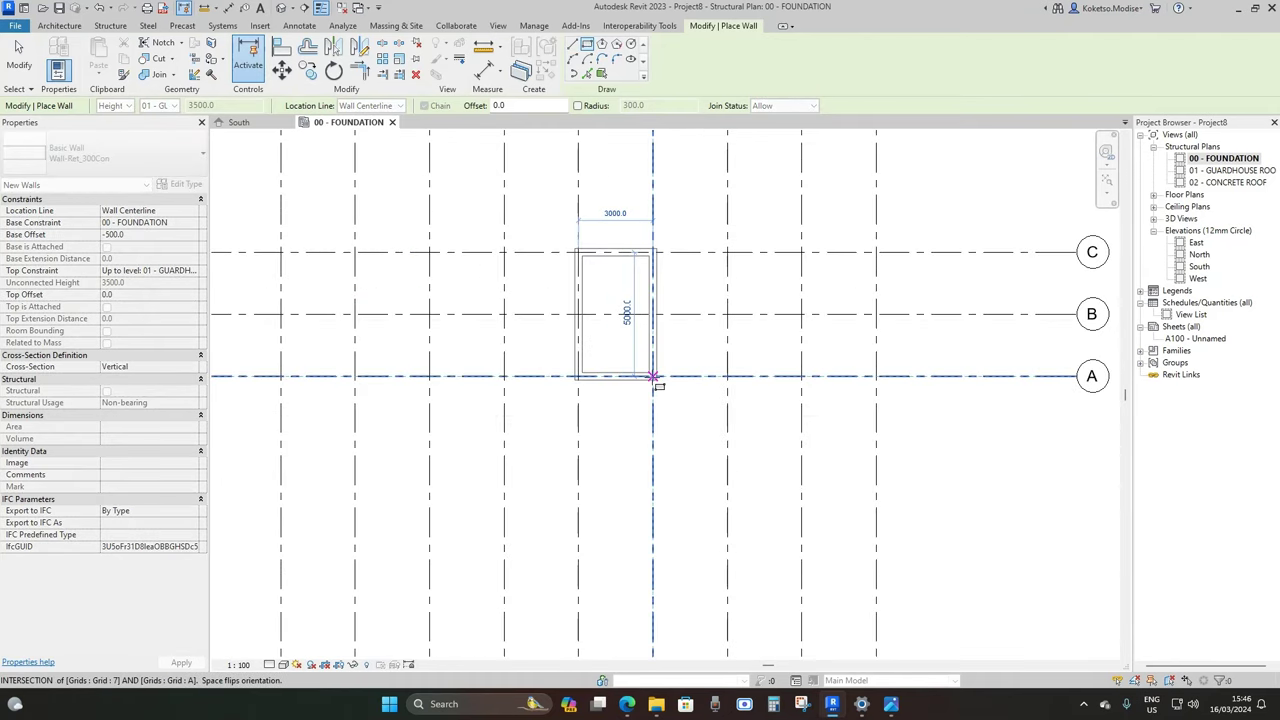
left_click(653, 377)
scroll(610, 290, "up", 3)
key("Escape")
key("Escape")
left_click(282, 664)
left_click(292, 636)
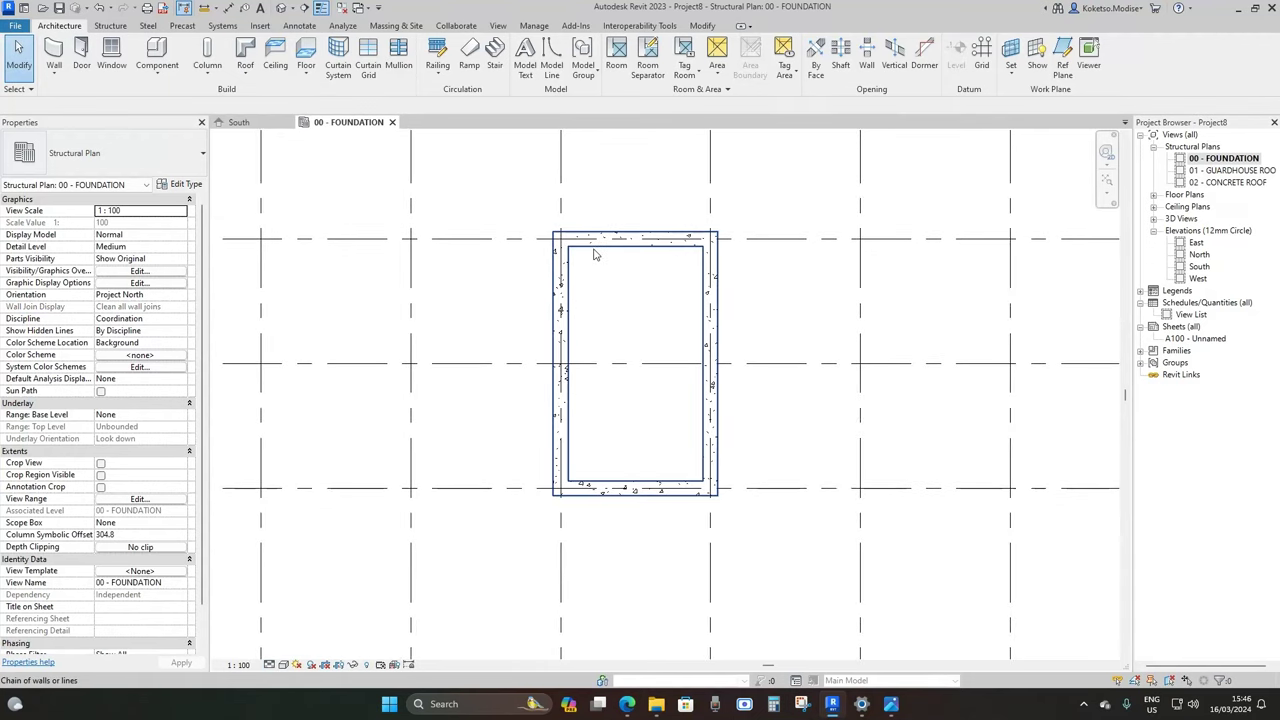
Duplicate the type of all four walls as 230mm BRICKWORK and set its structure layer thickness to 230
left_click(593, 254)
left_click(180, 184)
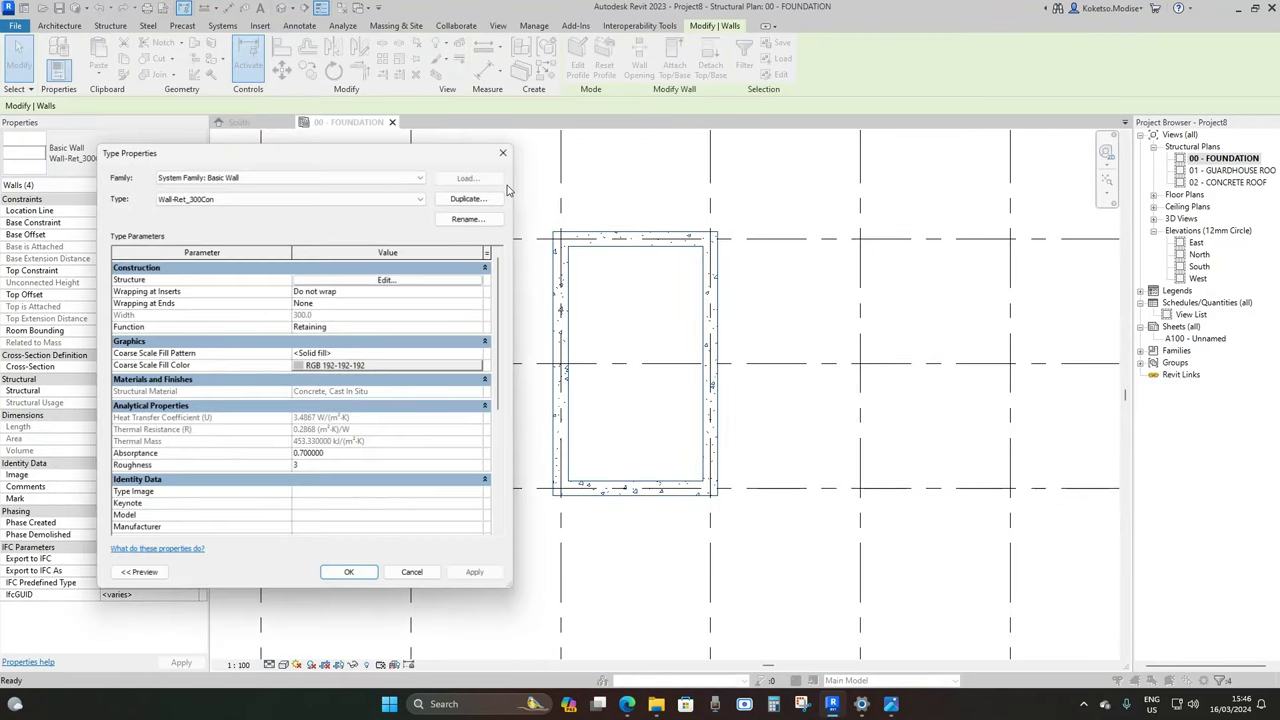
left_click(470, 197)
type("230mm BRICKWORK")
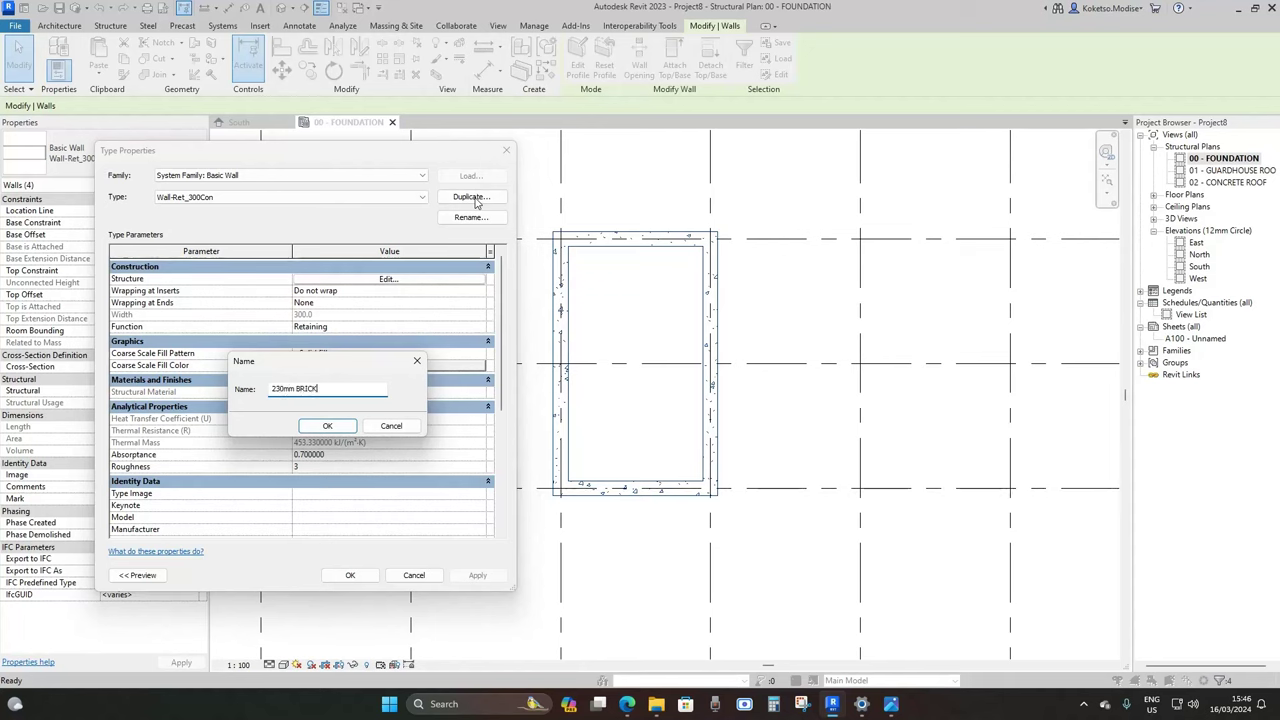
left_click(314, 426)
left_click(335, 283)
left_click(321, 287)
type("230")
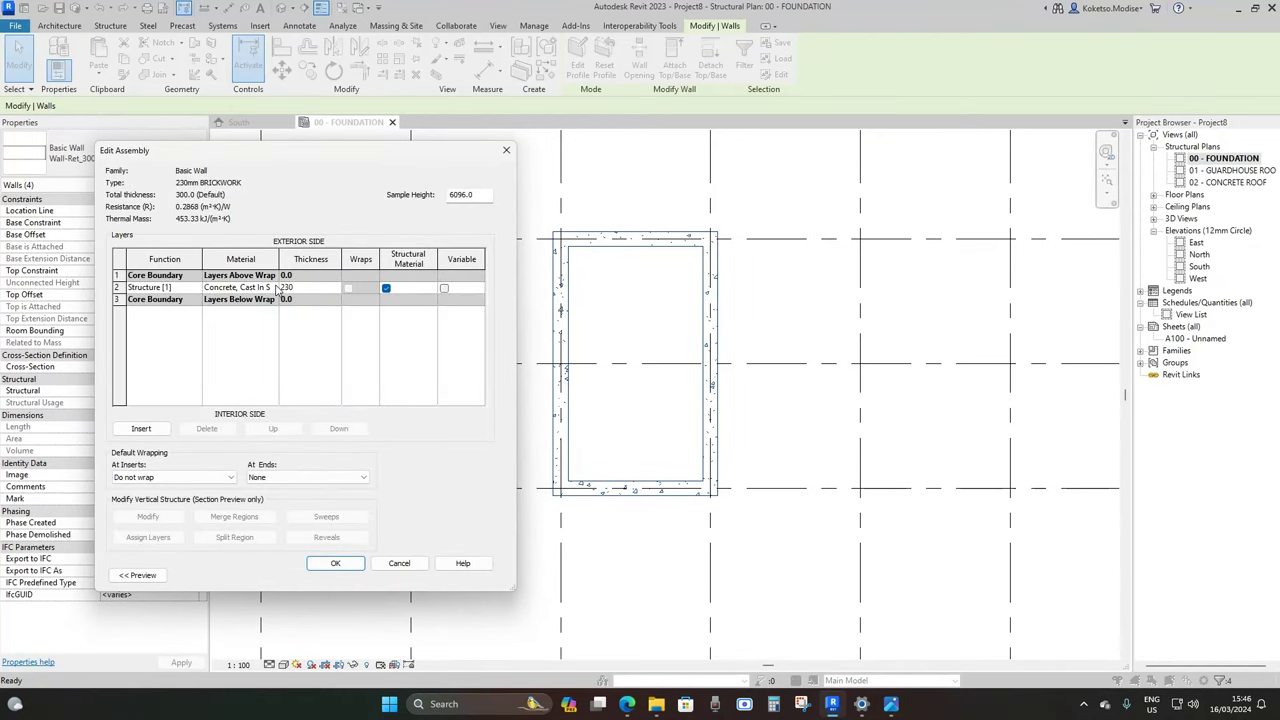
Assign the Exposed Masonry material from the material library to the 230mm BRICKWORK structure layer and apply the type to the walls
left_click(277, 288)
left_click(274, 288)
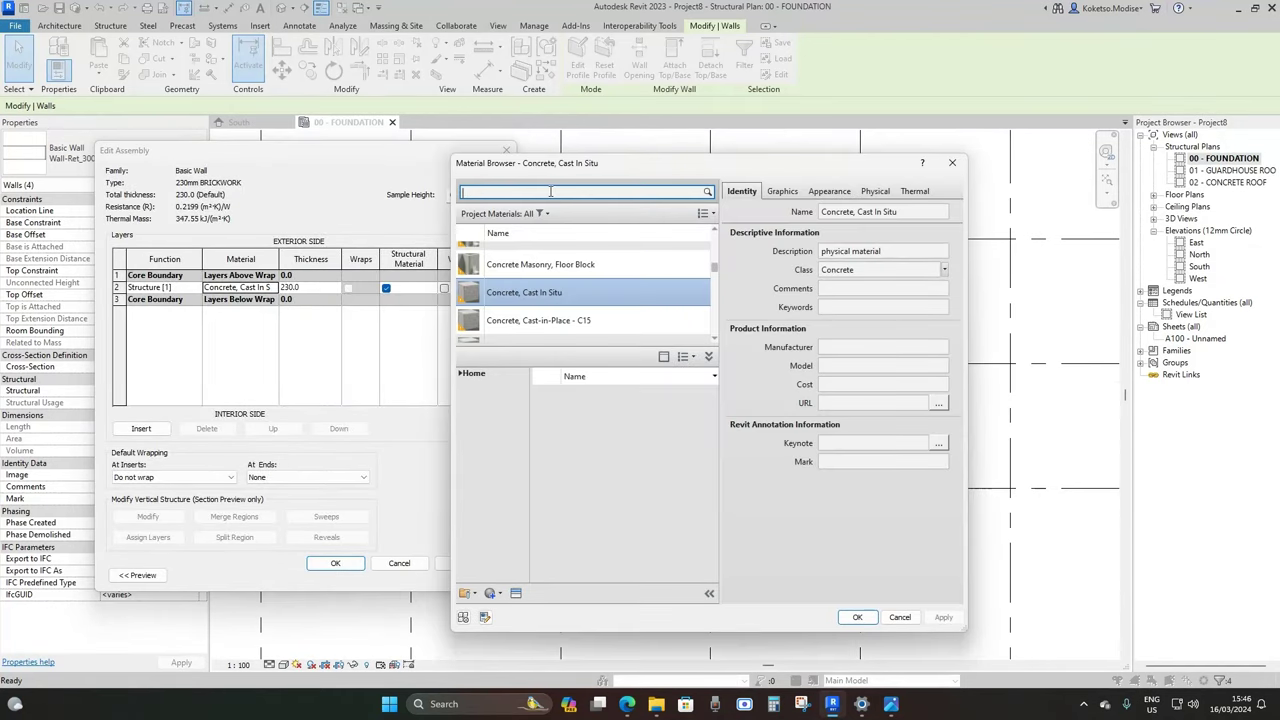
left_click(550, 192)
type("BRICK")
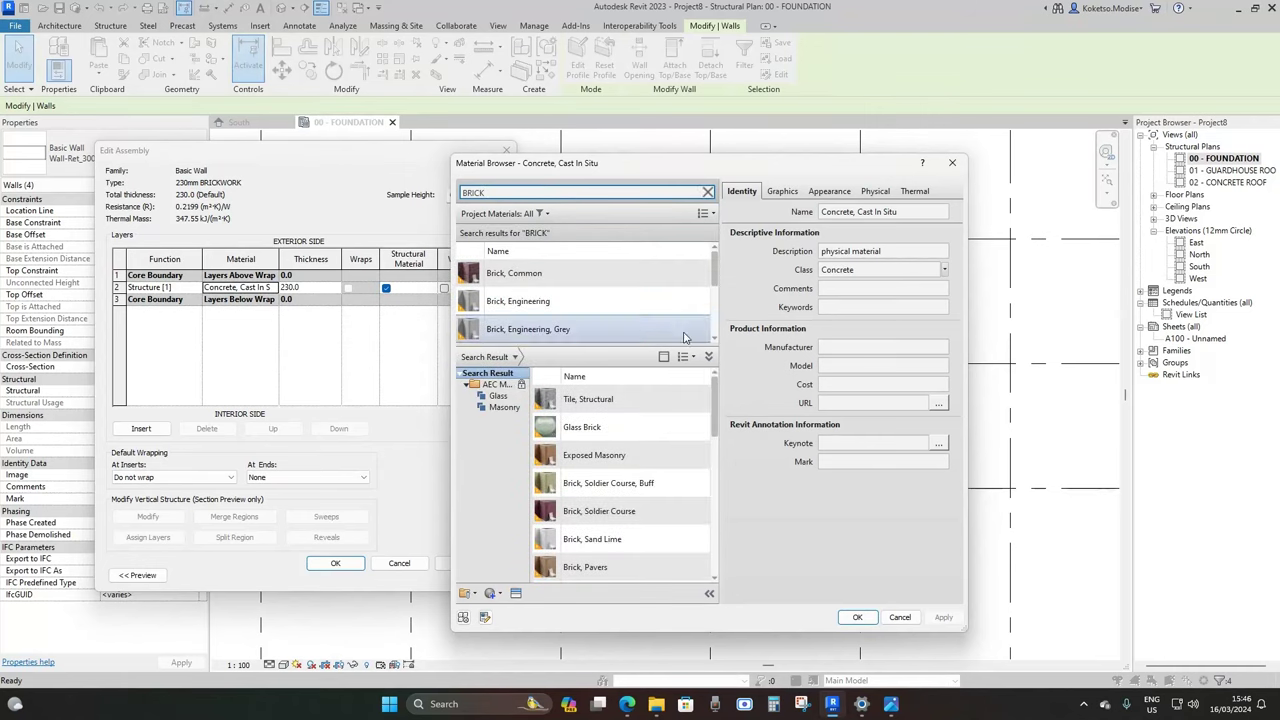
scroll(648, 400, "down", 1)
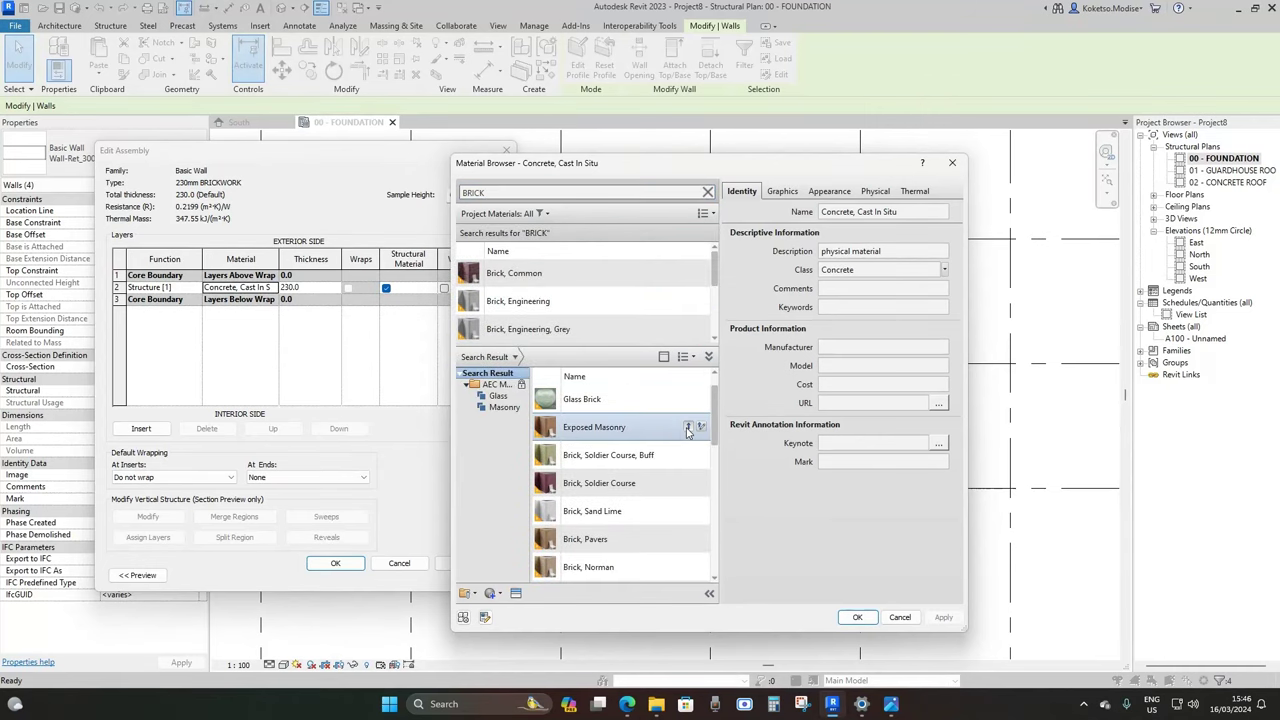
left_click(687, 427)
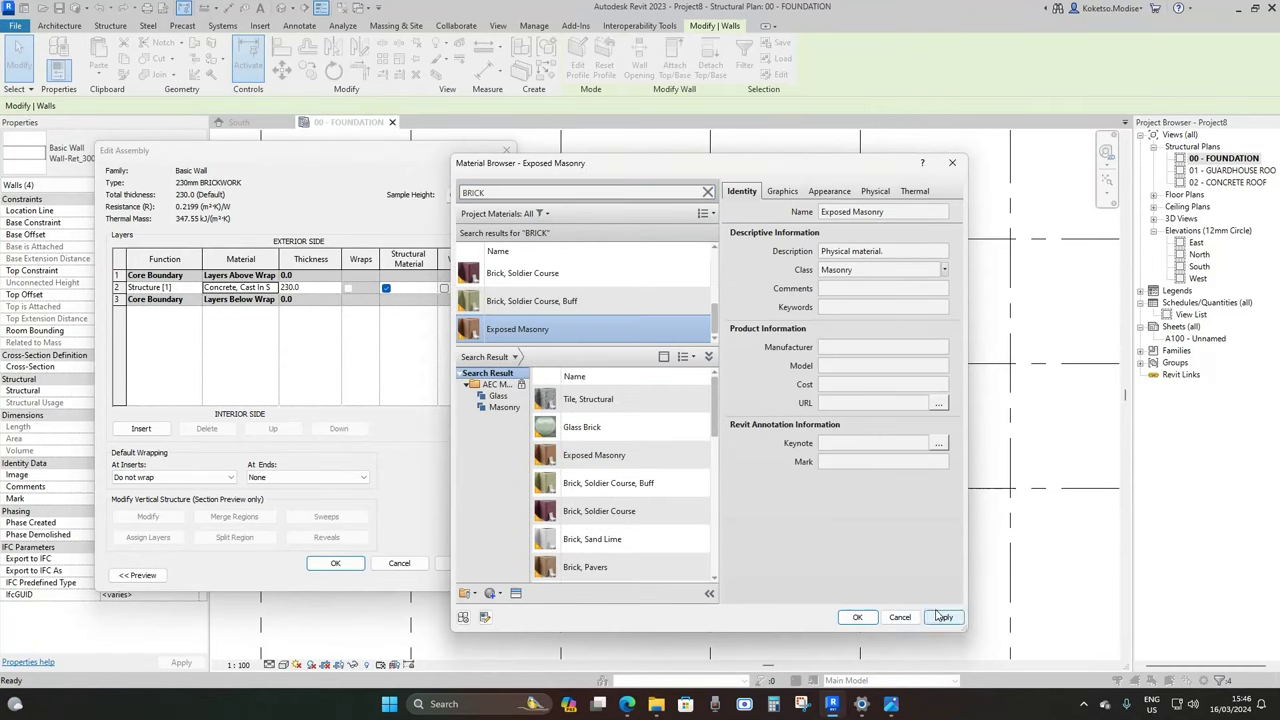
left_click(858, 617)
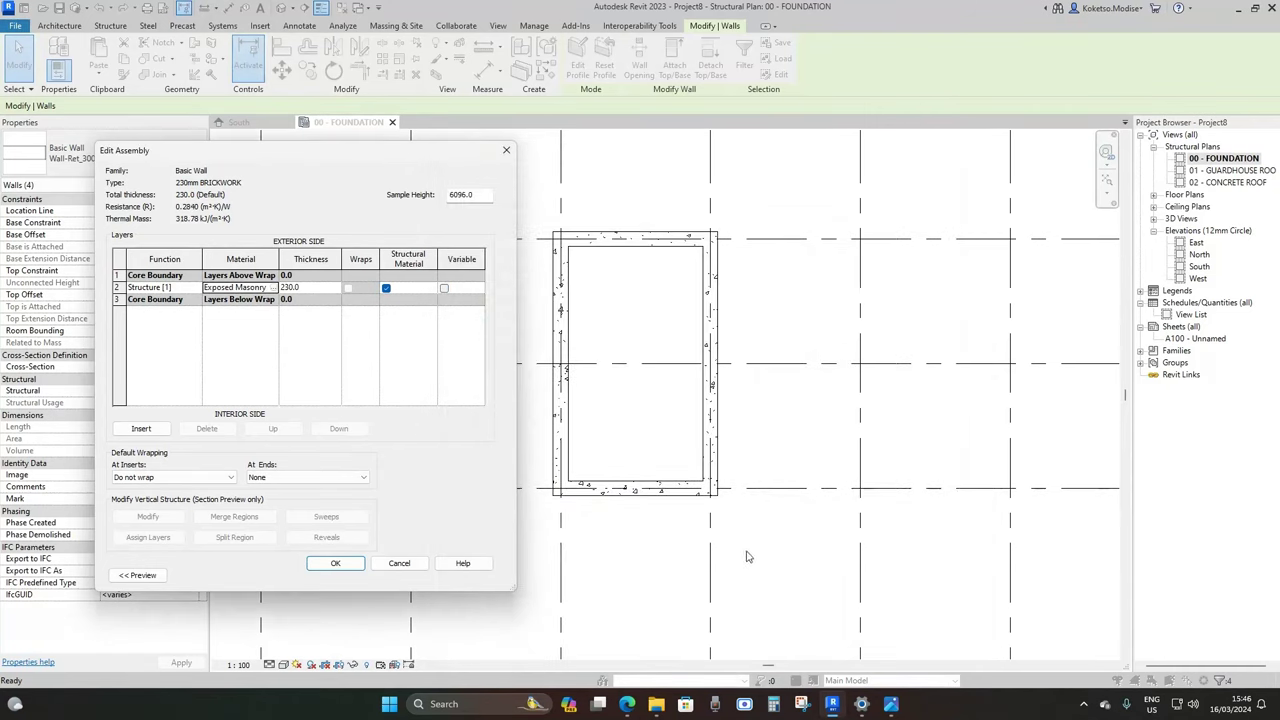
left_click(337, 563)
left_click(376, 576)
left_click(640, 340)
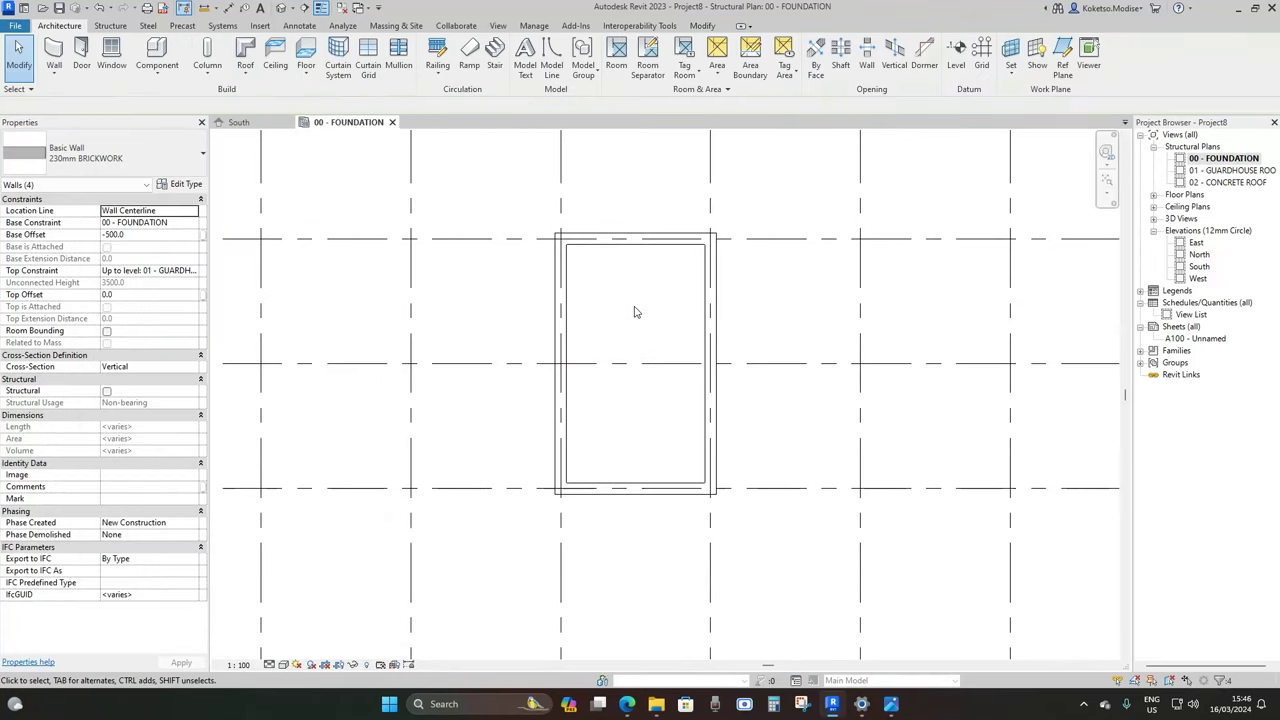
Open the 3D view, adjust its display and examine the four brick walls from different angles
left_click(281, 8)
middle_click_drag(606, 471, 824, 384, "shift")
scroll(820, 378, "up", 2)
left_click(283, 664)
left_click(330, 650)
scroll(733, 432, "up", 2)
middle_click_drag(739, 436, 769, 433, "shift")
In the 00 - FOUNDATION structural plan, start a wall foundation and duplicate its Standard type as 900x300mm SF
left_click(341, 124)
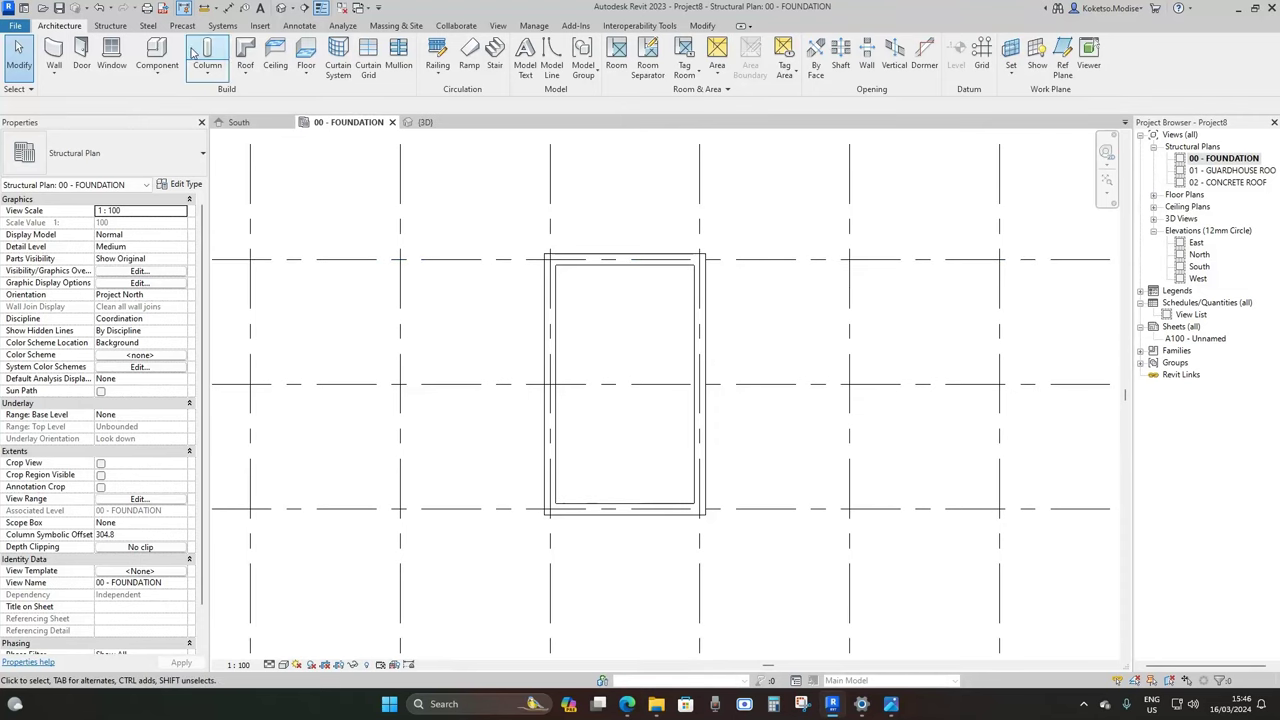
left_click(114, 26)
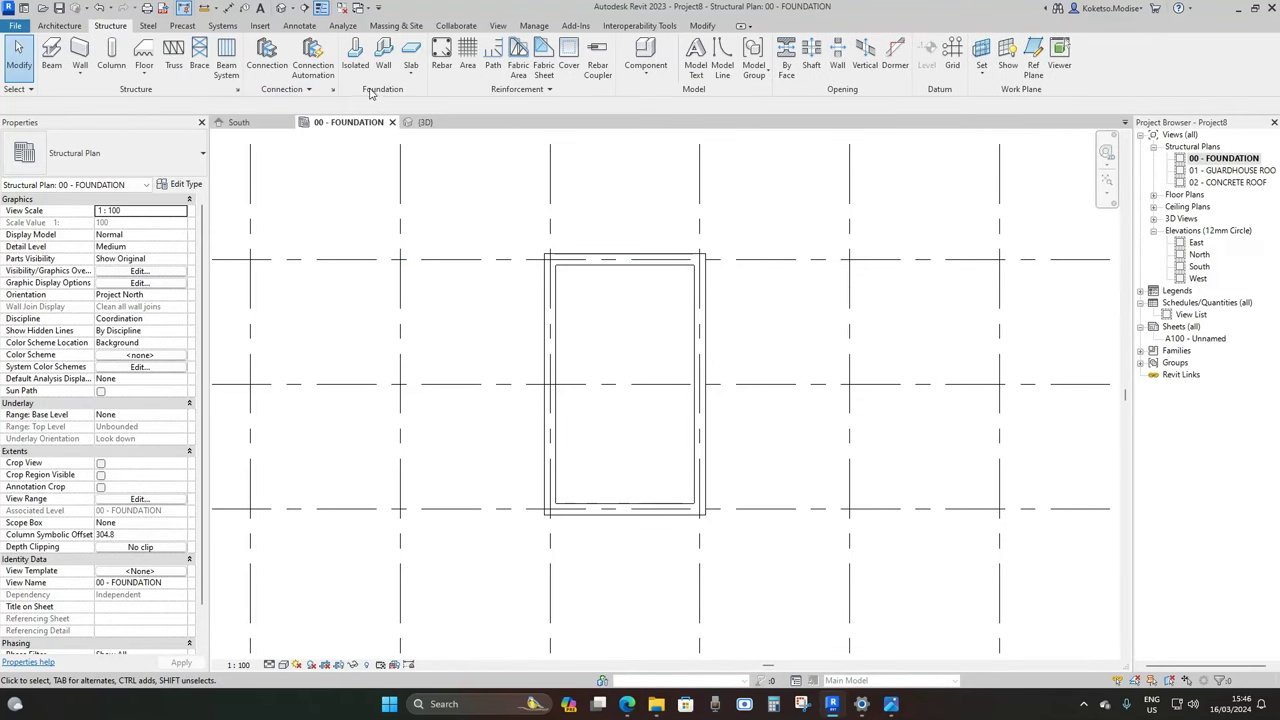
left_click(384, 55)
left_click(182, 186)
left_click(460, 197)
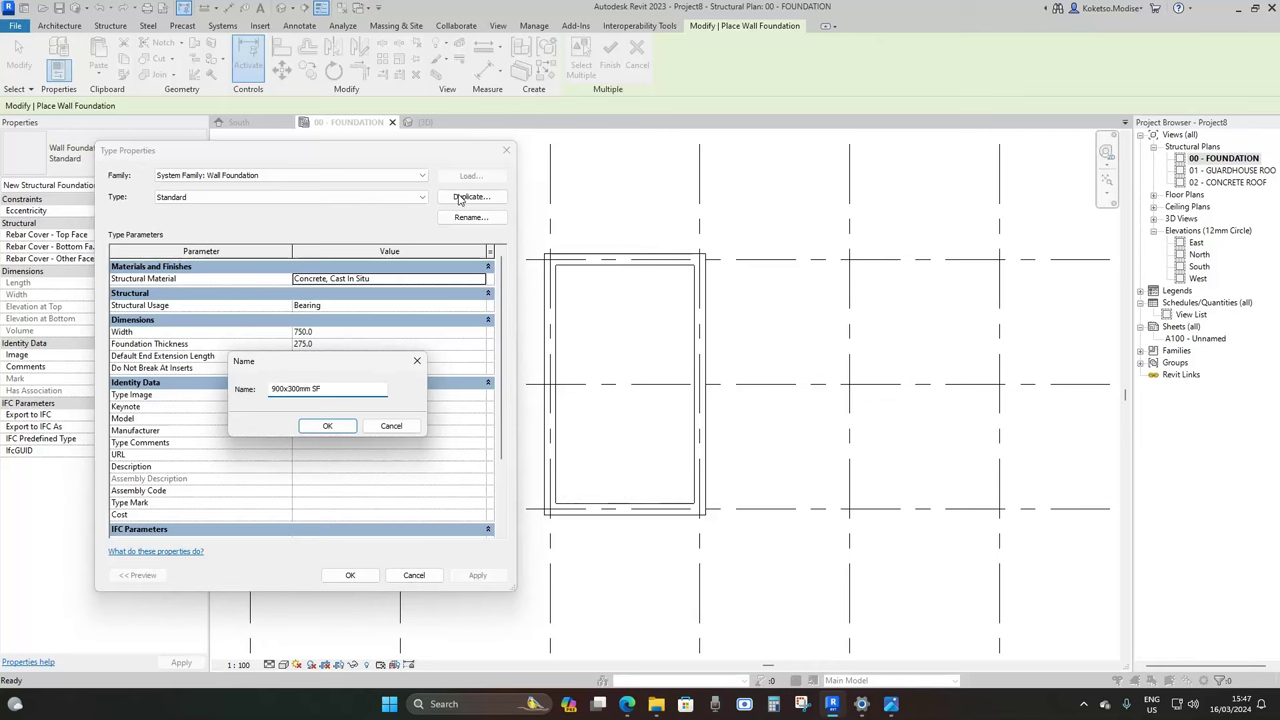
type("900x300mm SF")
left_click(327, 425)
Set the 900x300mm SF foundation type's width to 900 and its foundation thickness to 300
left_click(336, 332)
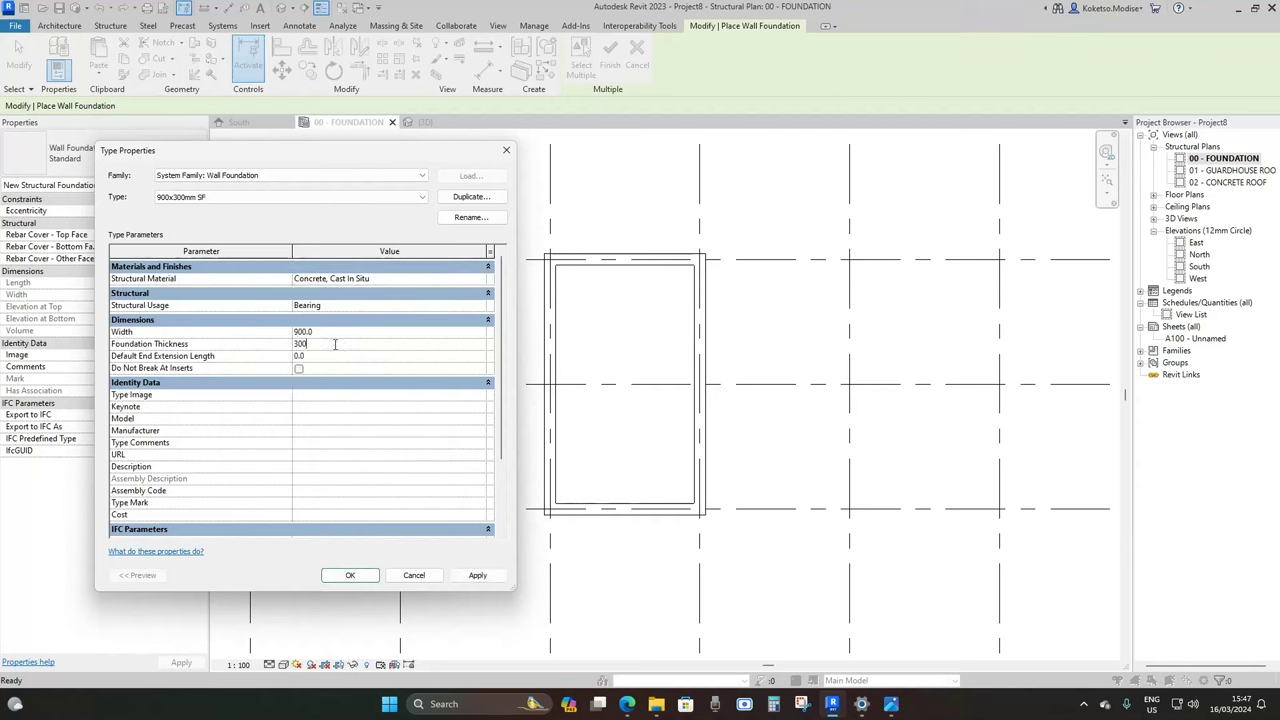
left_click(475, 577)
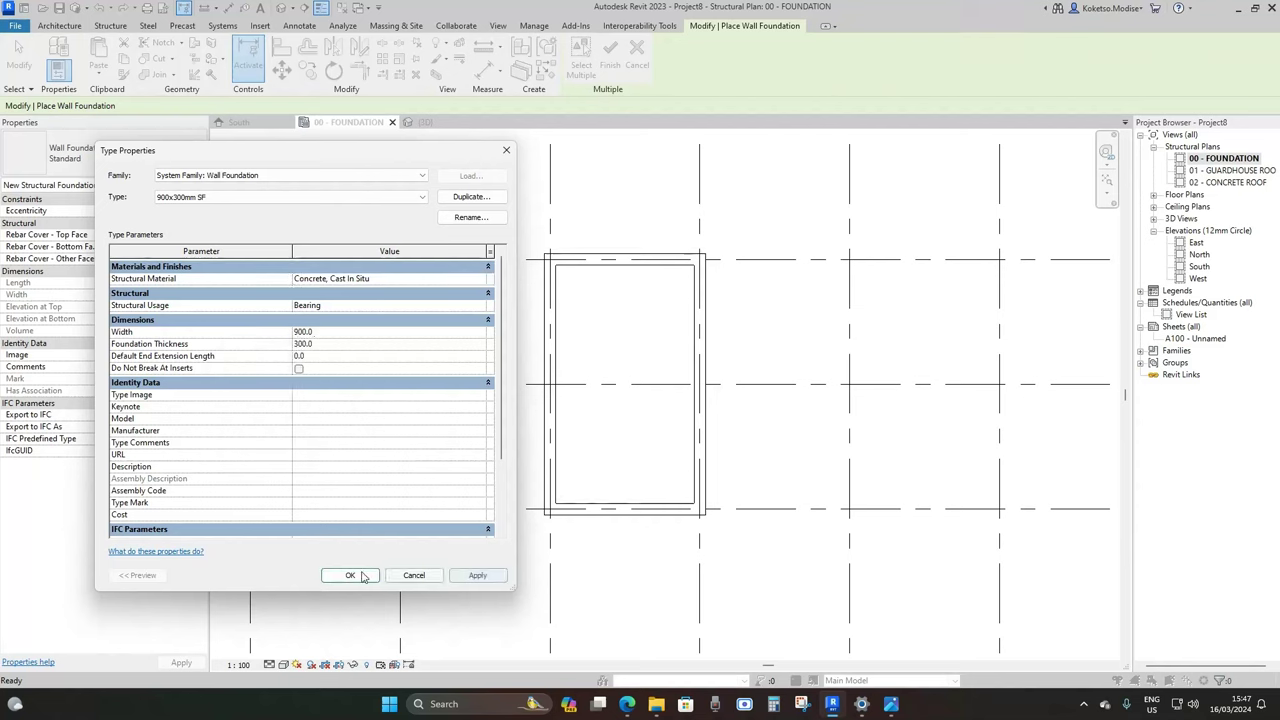
left_click(350, 575)
Place the 900x300mm SF wall foundation under all four guardhouse walls
left_click(704, 320)
left_click(557, 355)
left_click(616, 509)
key("Escape")
key("Escape")
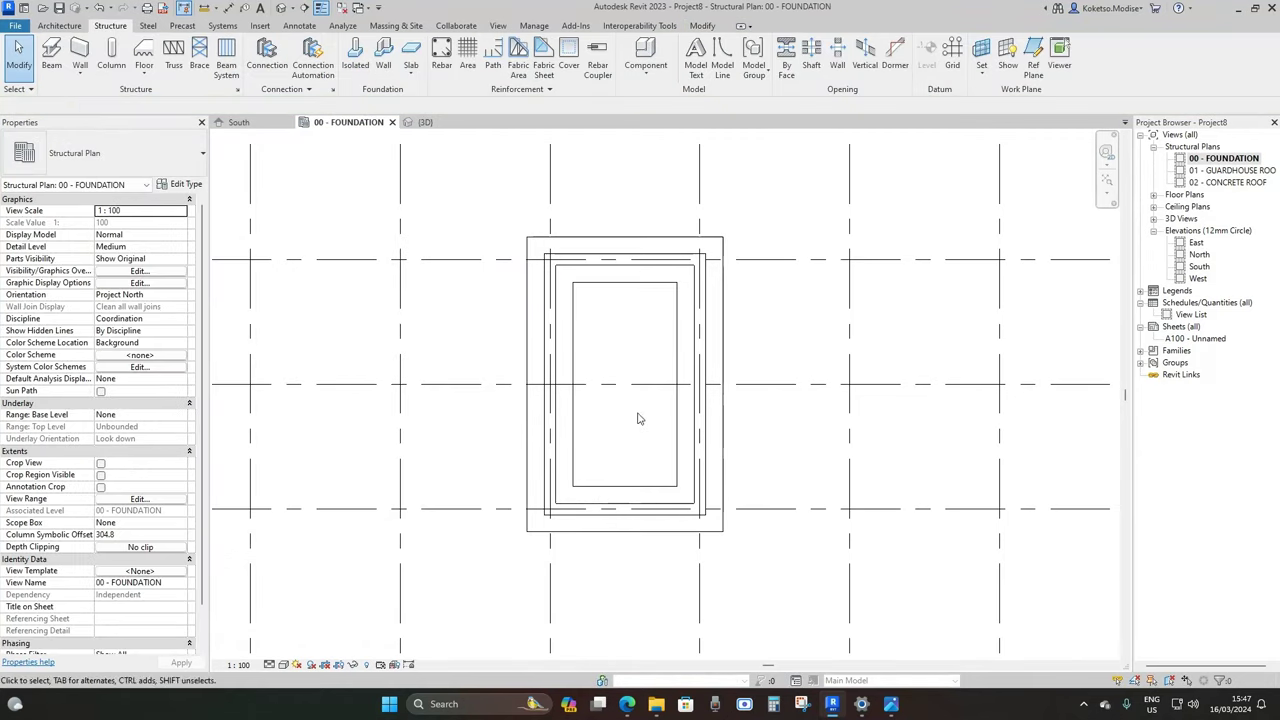
Start a foundation slab in the 00 - FOUNDATION plan and duplicate its Standard type as 150mm FOUNDATION SLAB
left_click(429, 124)
mouse_move(646, 452)
middle_mouse_down("shift")
mouse_move(709, 360)
mouse_move(671, 457)
mouse_move(660, 452)
middle_mouse_up("shift")
left_click(346, 122)
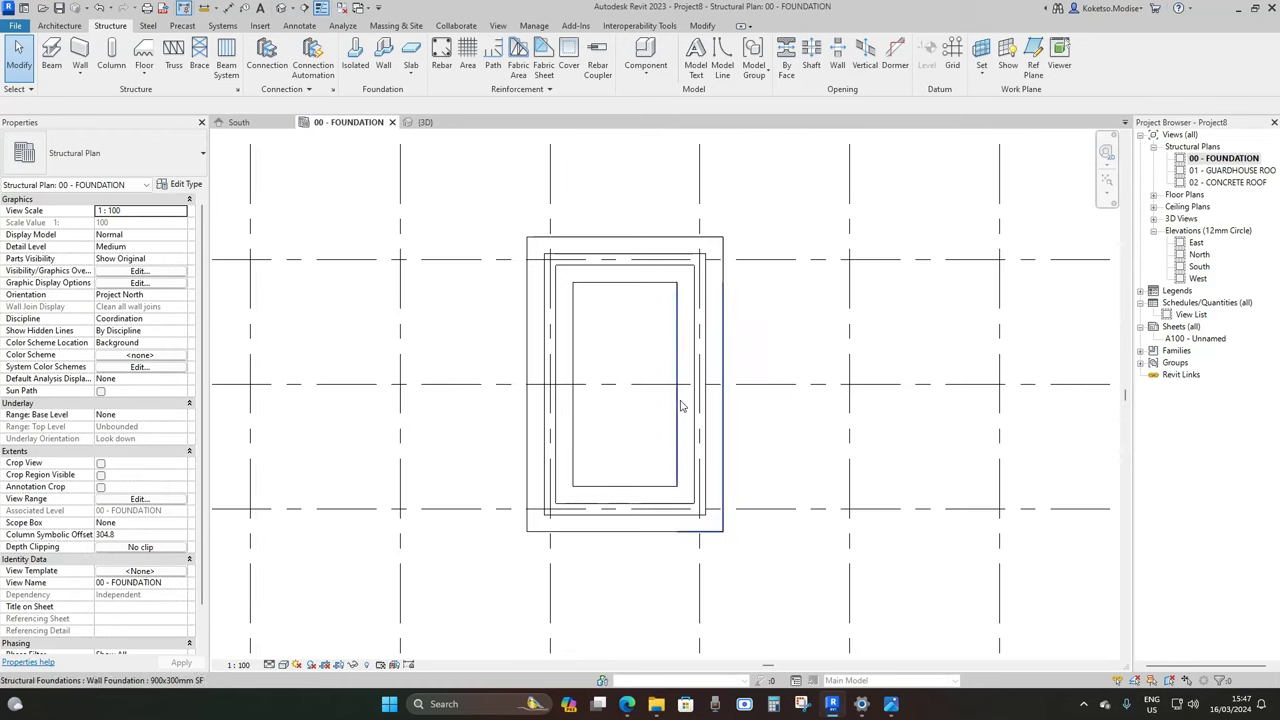
scroll(580, 349, "up", 3)
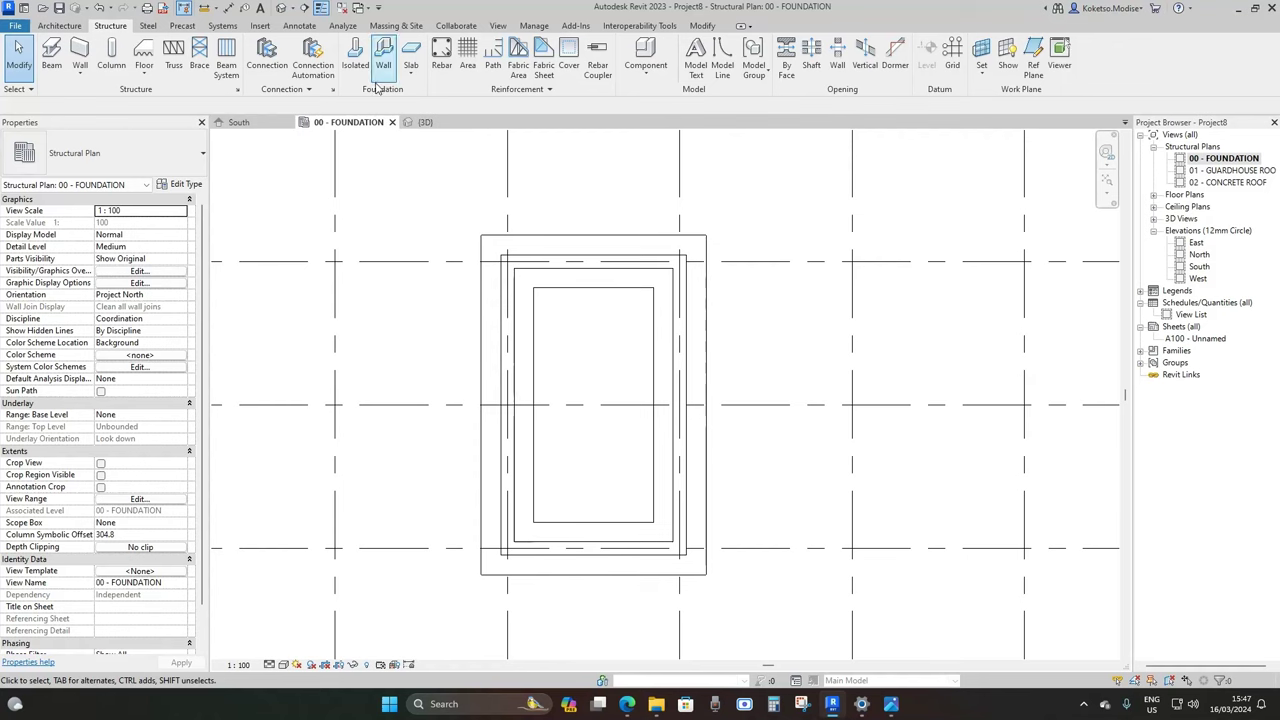
left_click(410, 55)
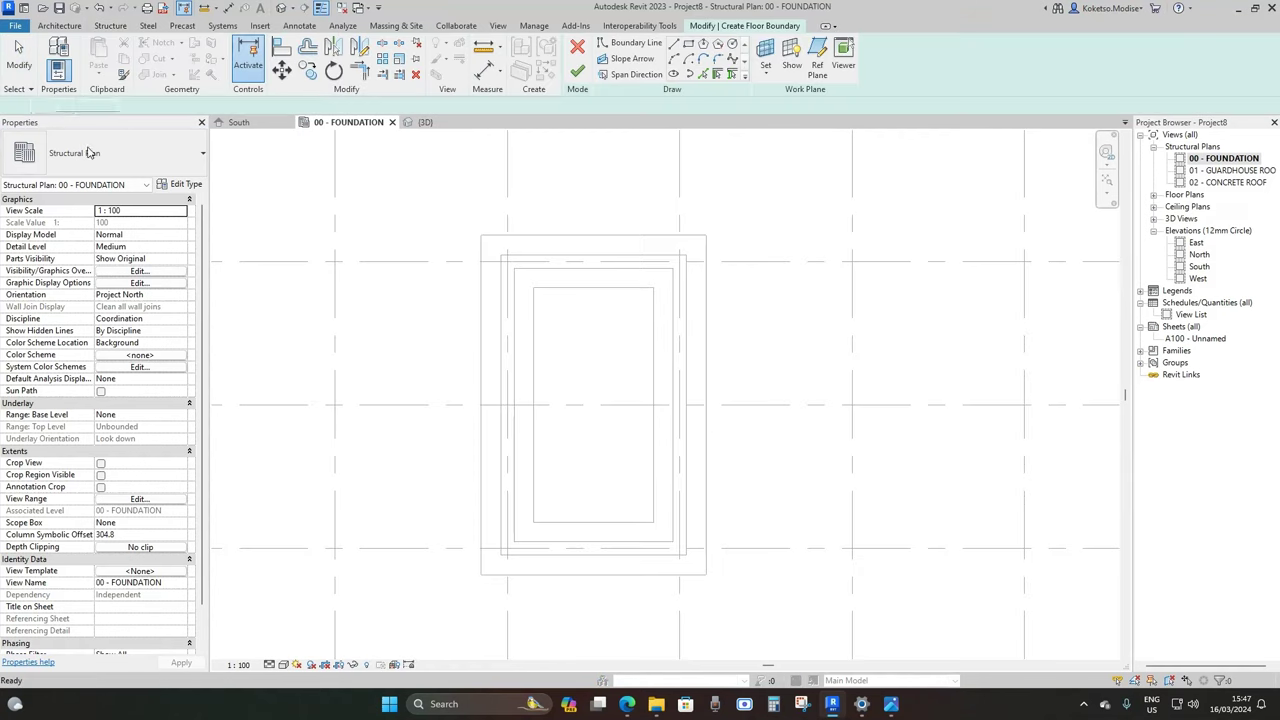
left_click(181, 188)
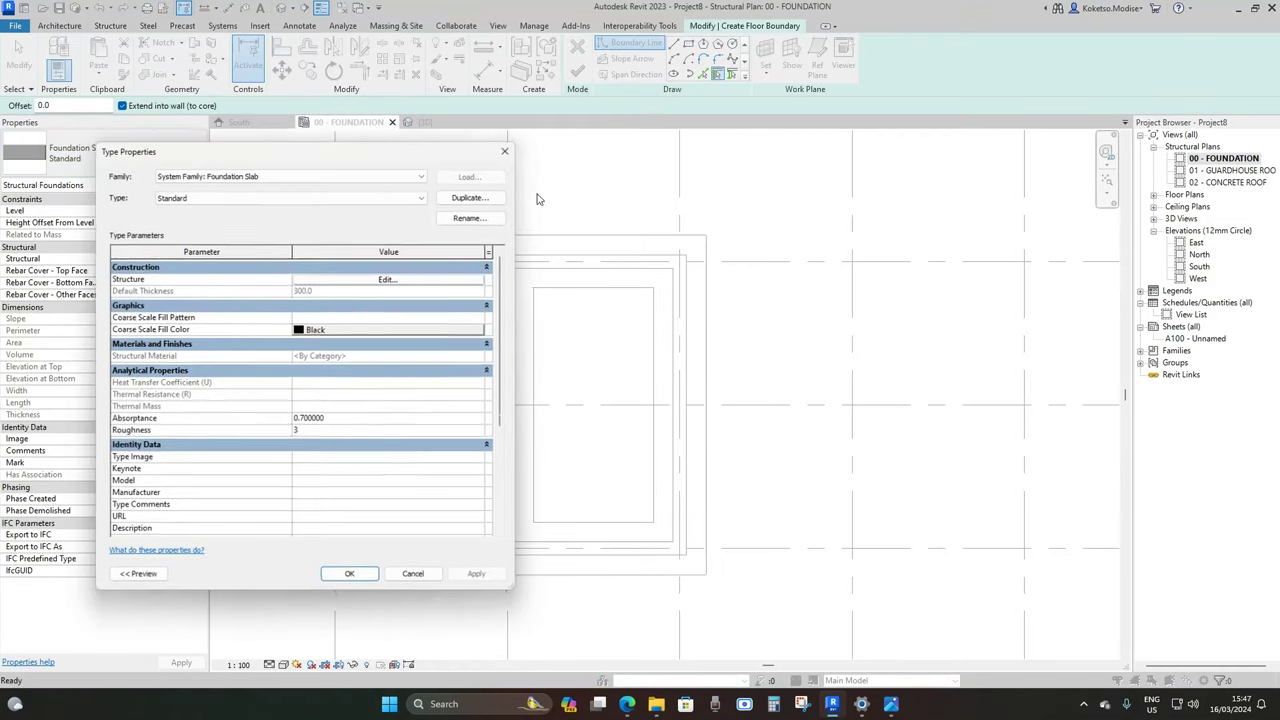
left_click(472, 197)
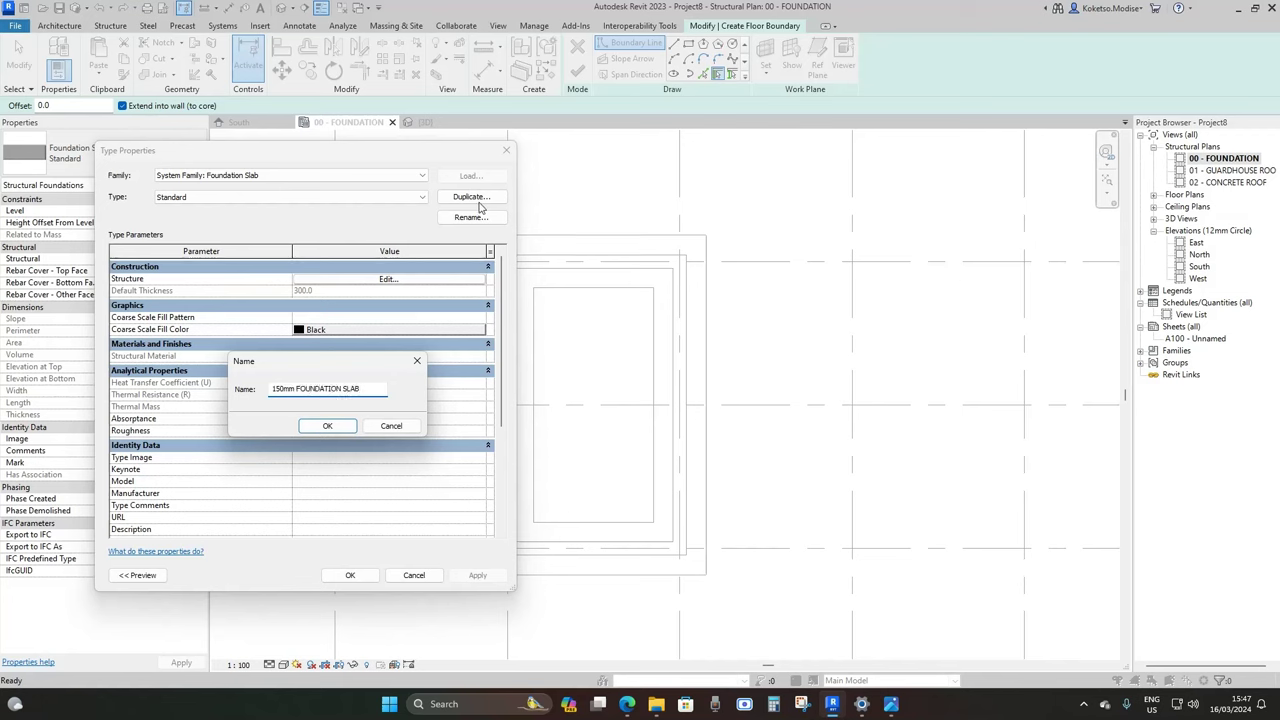
left_click(324, 430)
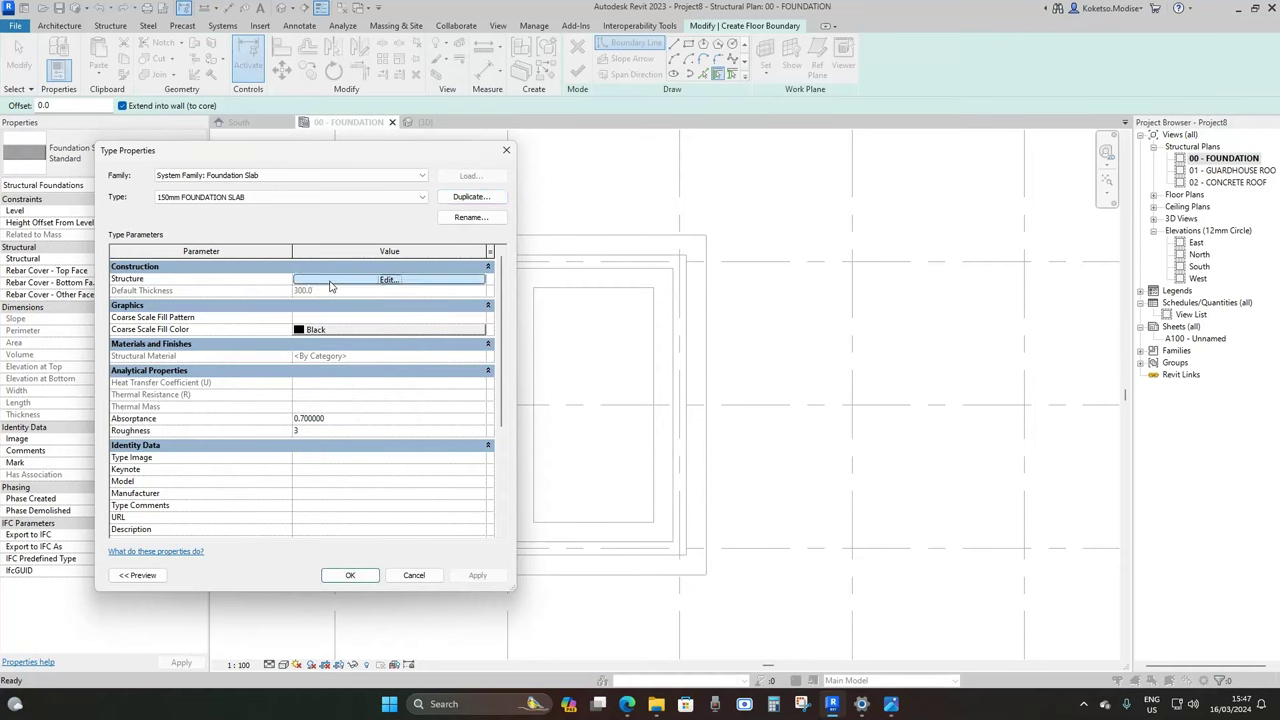
Set the slab type's structure layer to 150 mm thick with the Concrete, Cast In Situ material and apply it
left_click(335, 283)
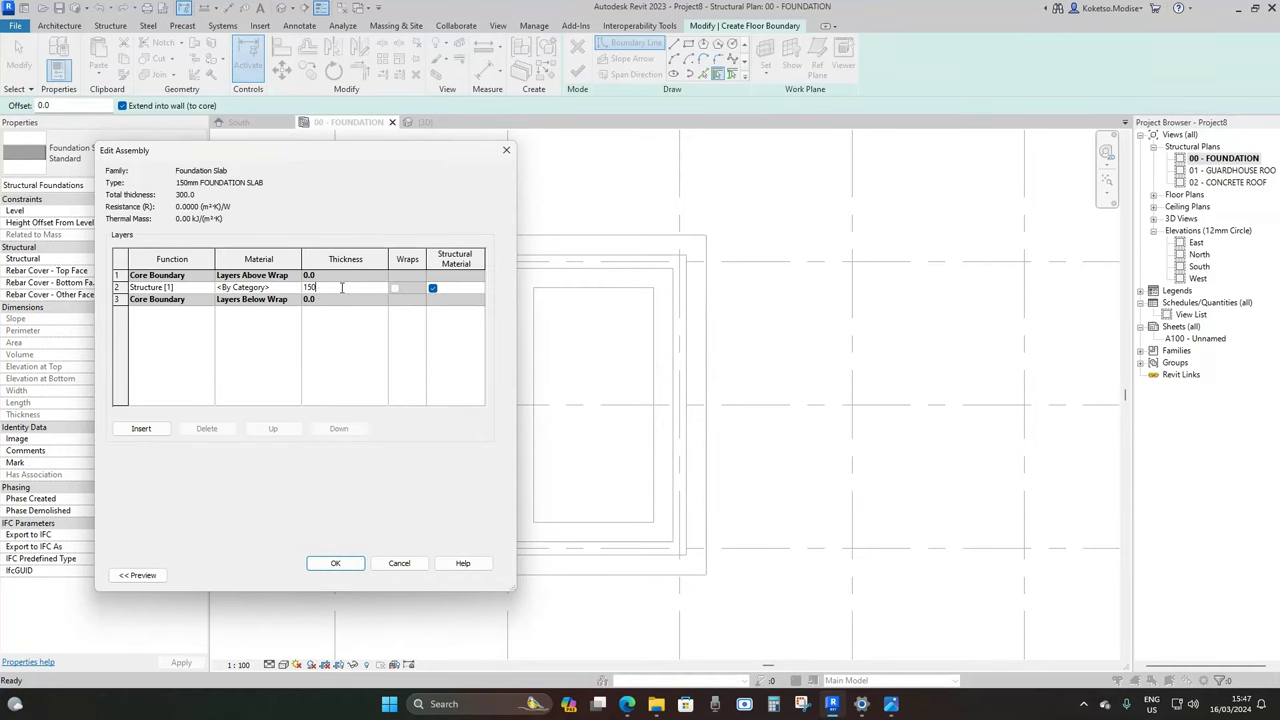
left_click(297, 288)
left_click(297, 288)
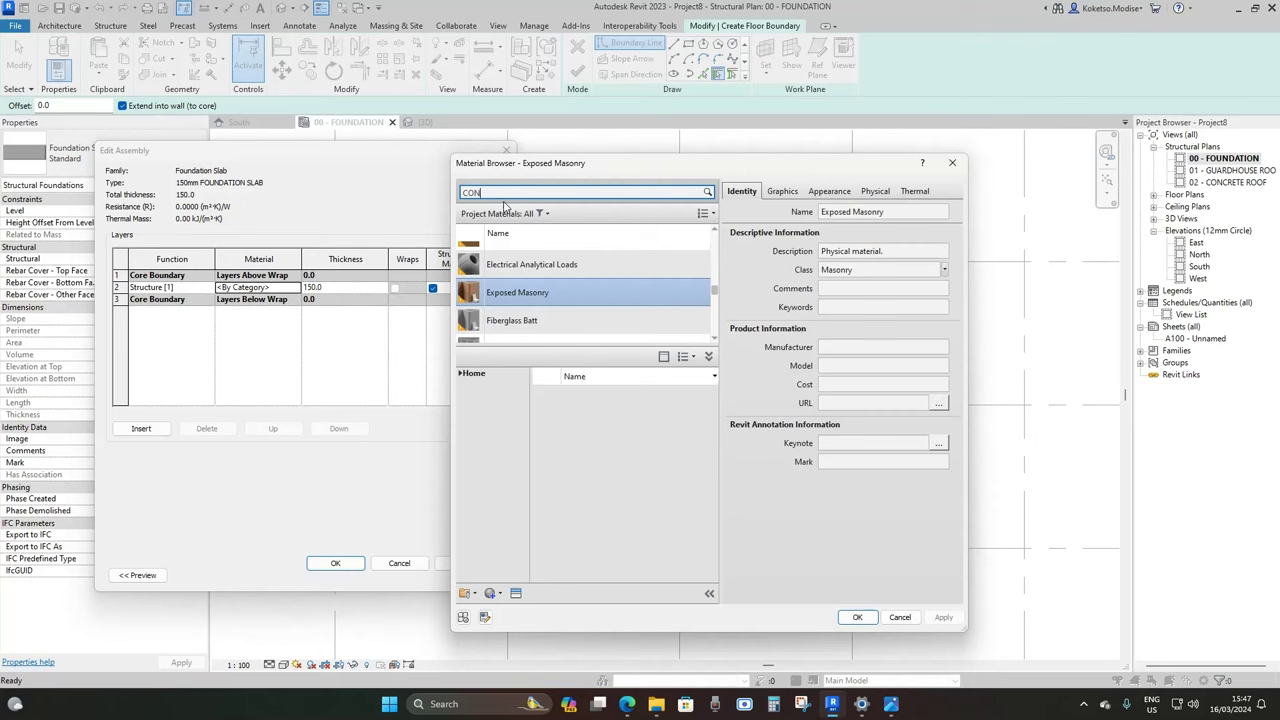
type("CONCRETE")
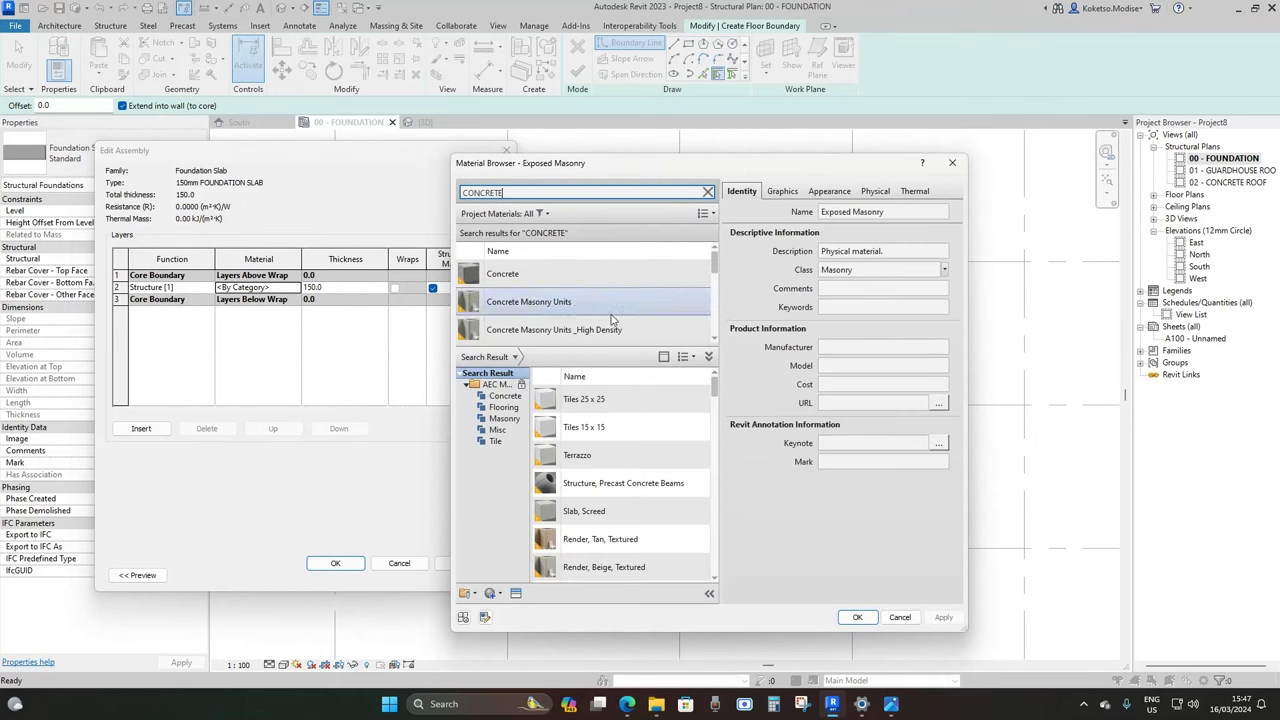
left_click_drag(715, 262, 716, 295)
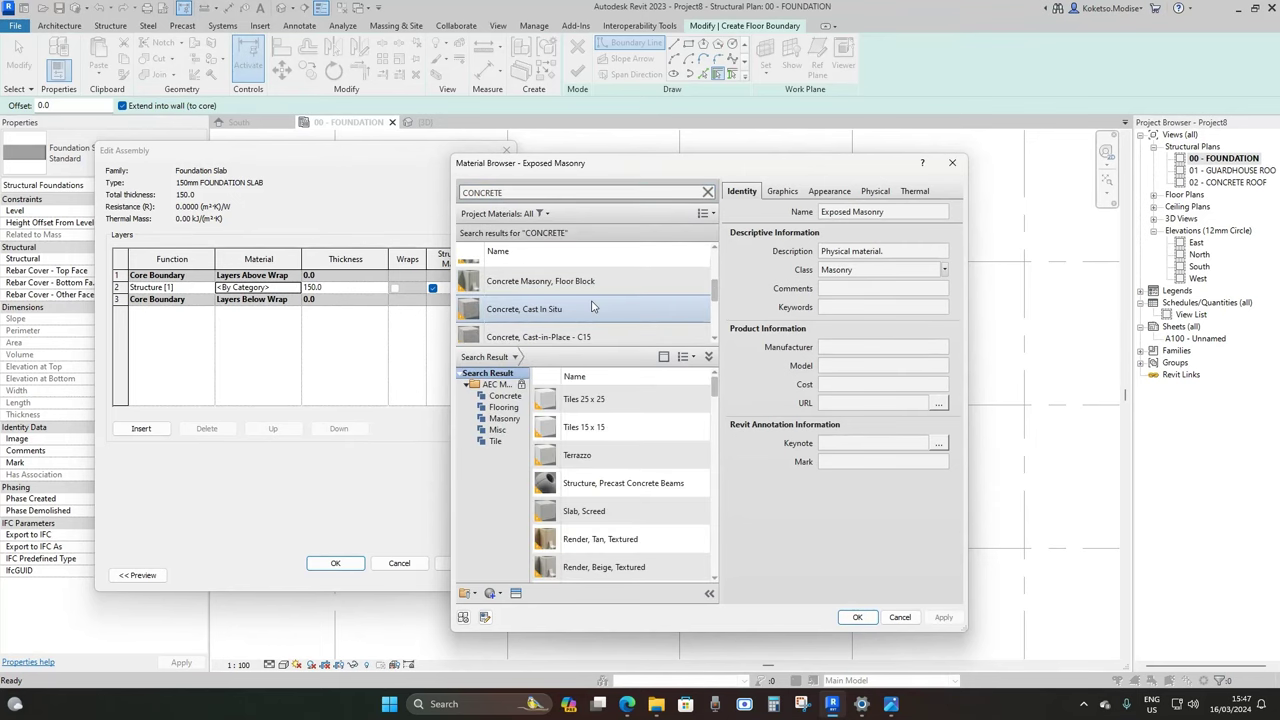
left_click(594, 301)
left_click(857, 617)
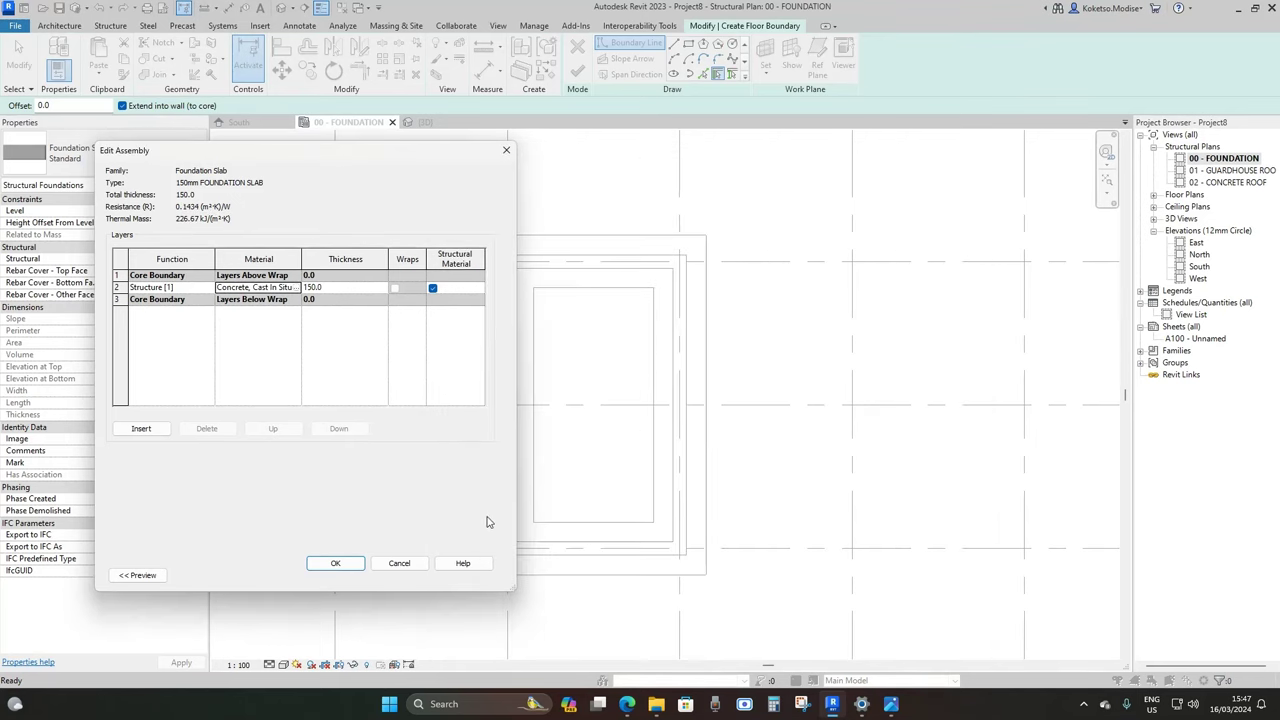
left_click(336, 563)
left_click(476, 574)
left_click(350, 576)
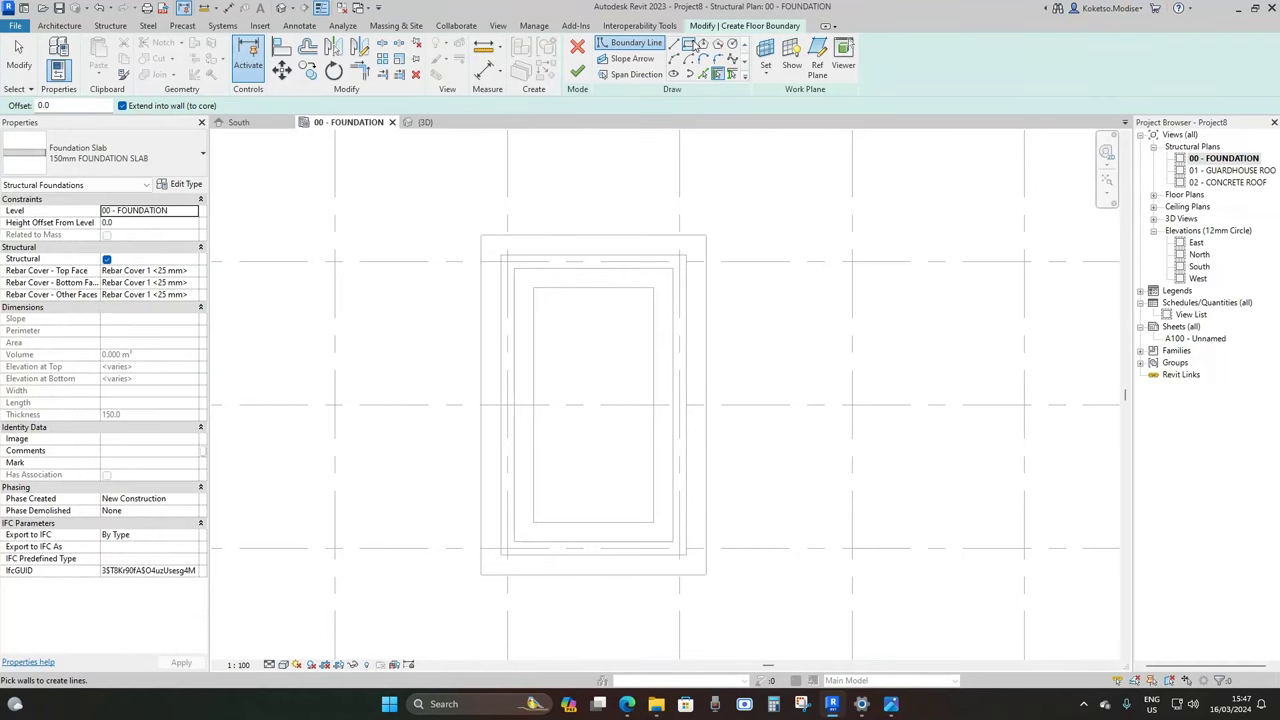
Sketch a rectangular slab boundary along the inner faces of the four walls and finish the foundation slab
scroll(561, 303, "up", 2)
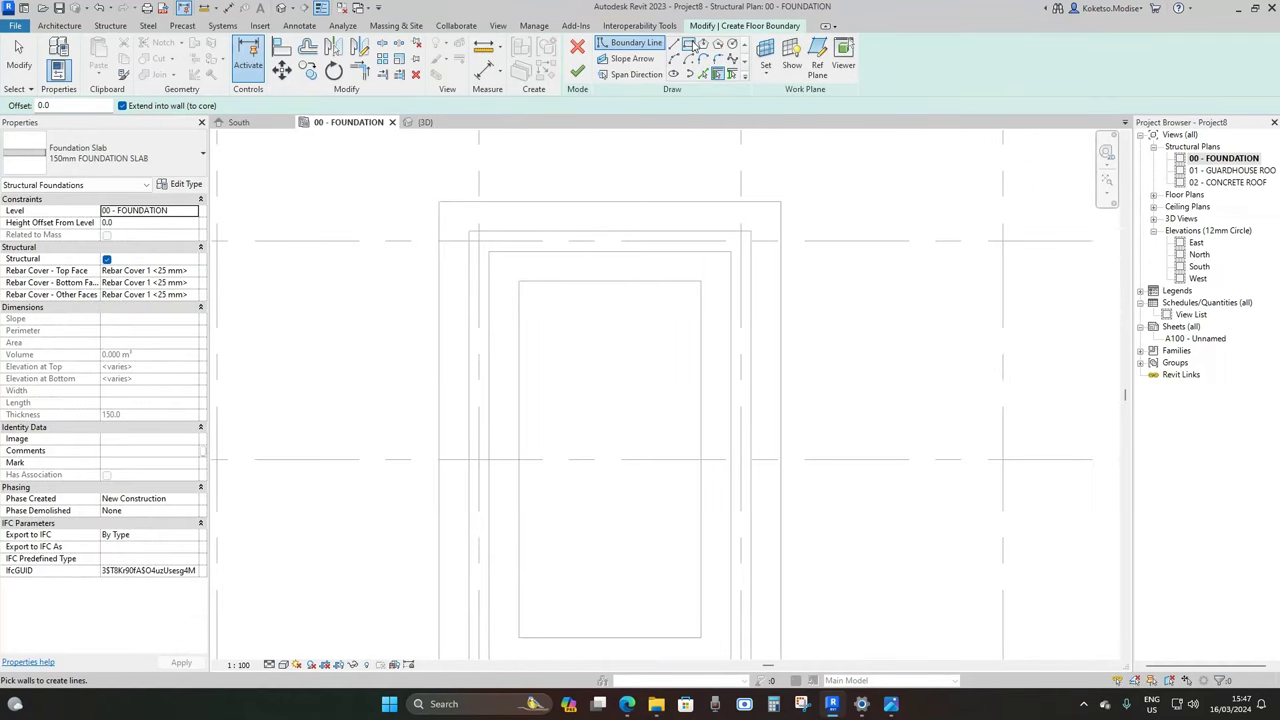
left_click(689, 44)
scroll(620, 251, "down", 1)
left_click(506, 251)
middle_click_drag(618, 456, 612, 397)
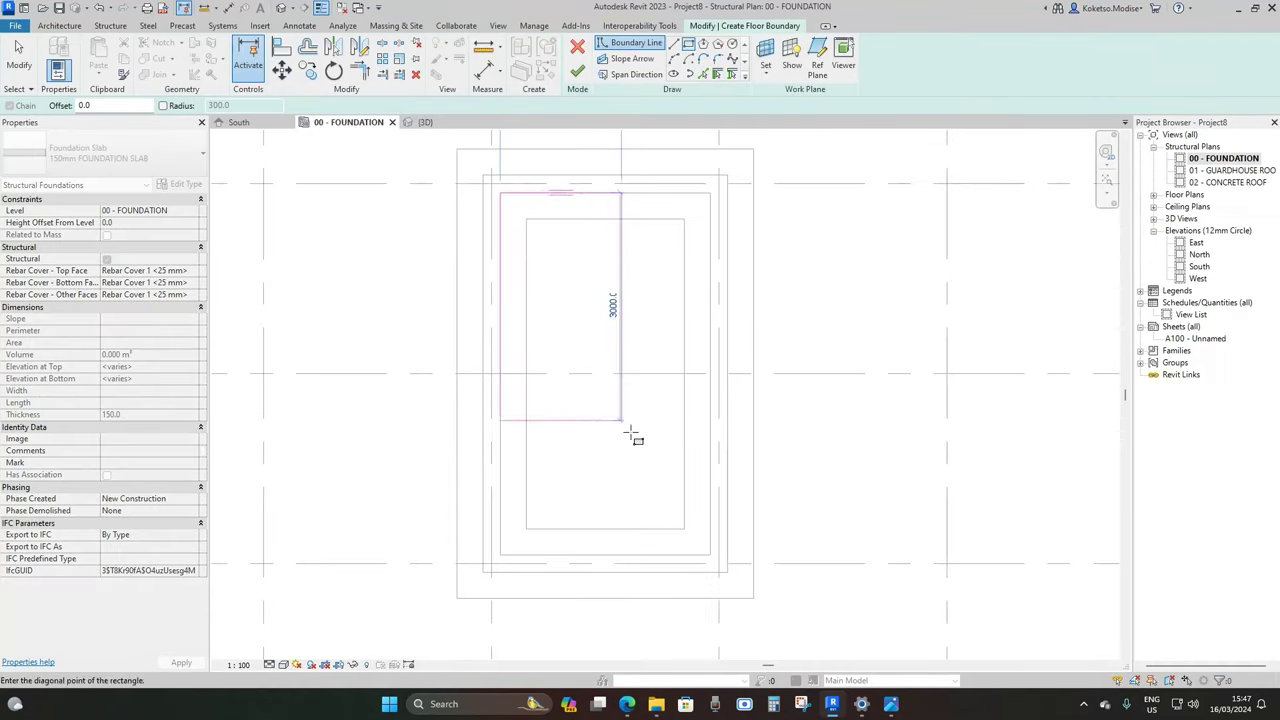
left_click(710, 554)
key("Escape")
key("Escape")
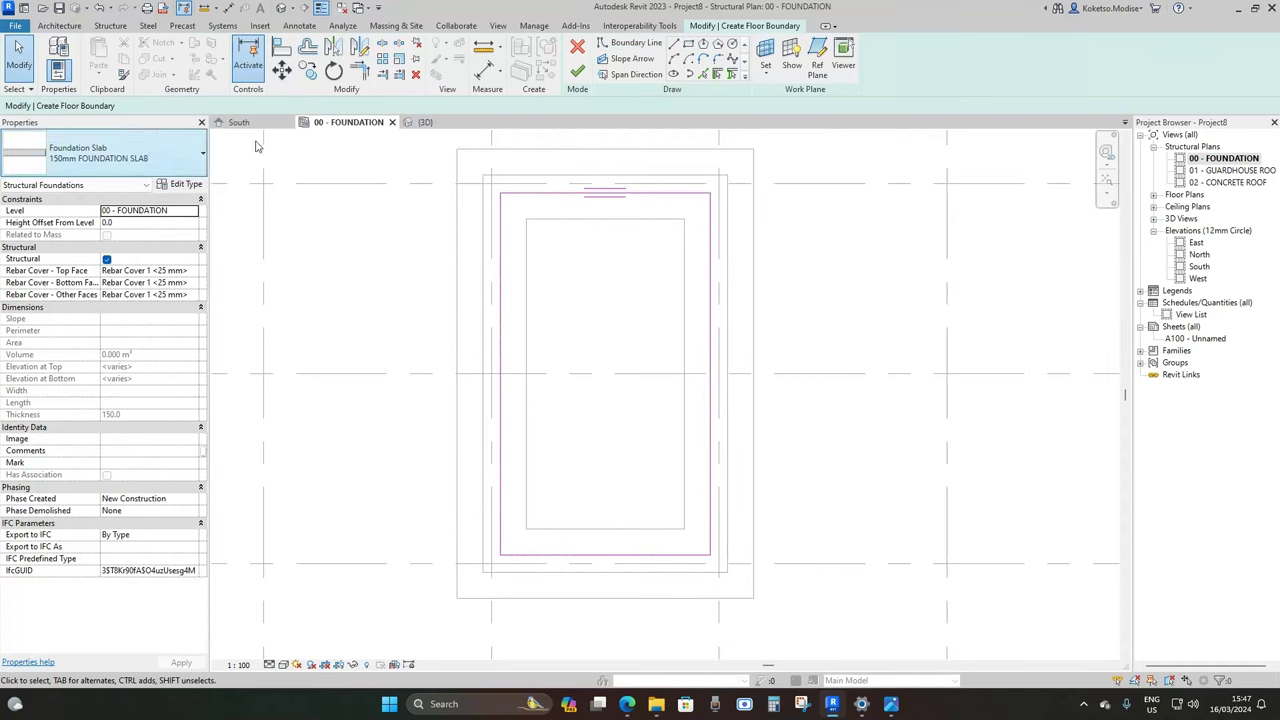
left_click(577, 70)
left_click(437, 250)
Inspect the guardhouse in the 3D view and the new foundation slab in the 00 - FOUNDATION plan
left_click(424, 122)
middle_click_drag(851, 403, 815, 450, "shift")
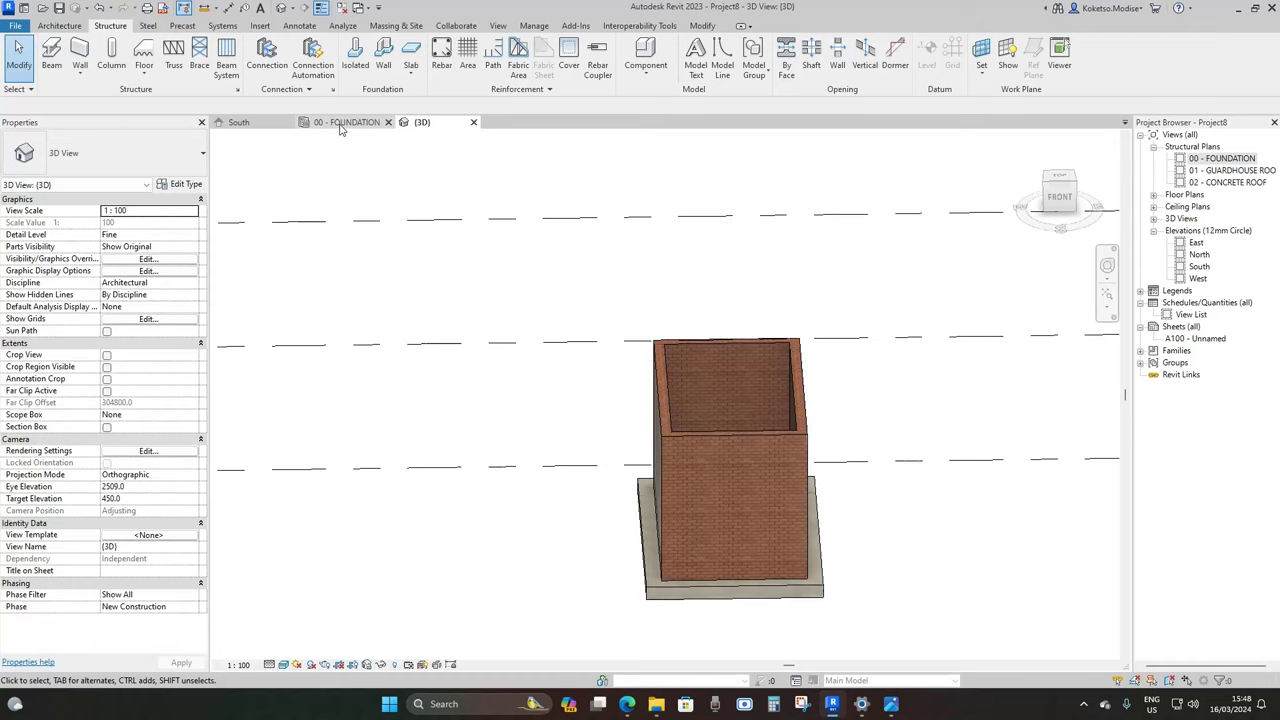
left_click(341, 124)
left_click(593, 370)
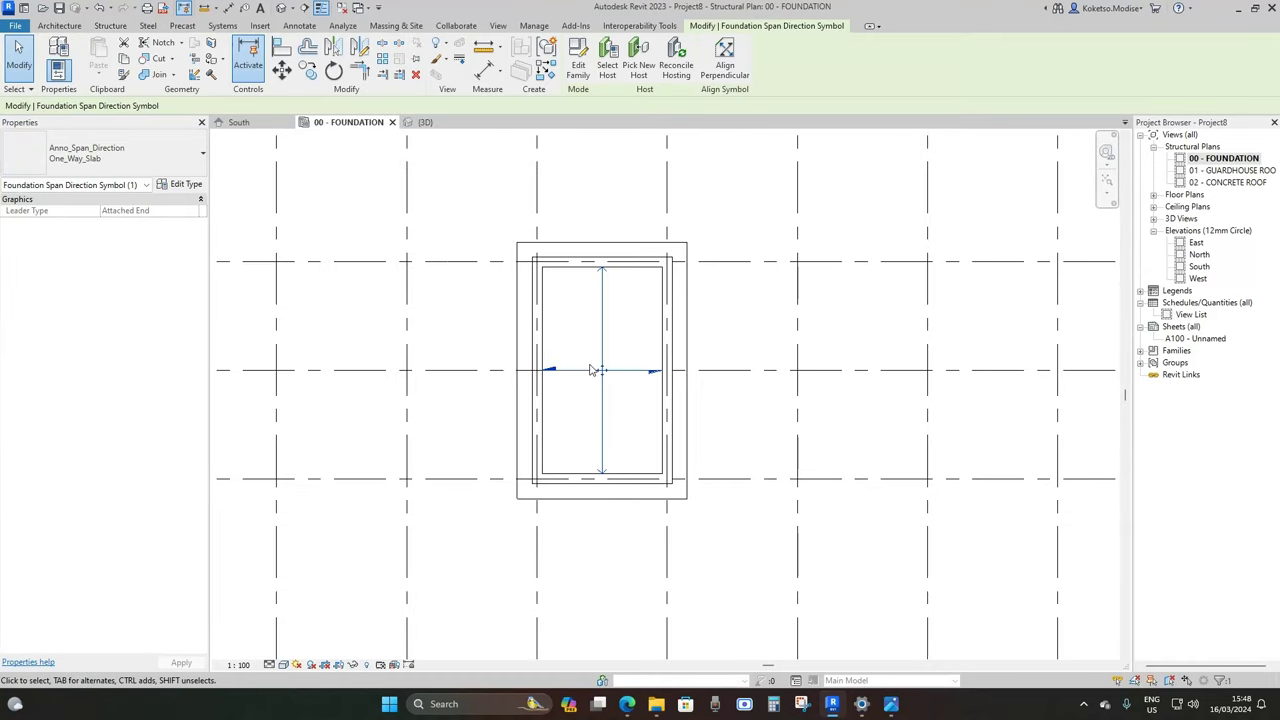
scroll(593, 370, "up", 1)
key("Escape")
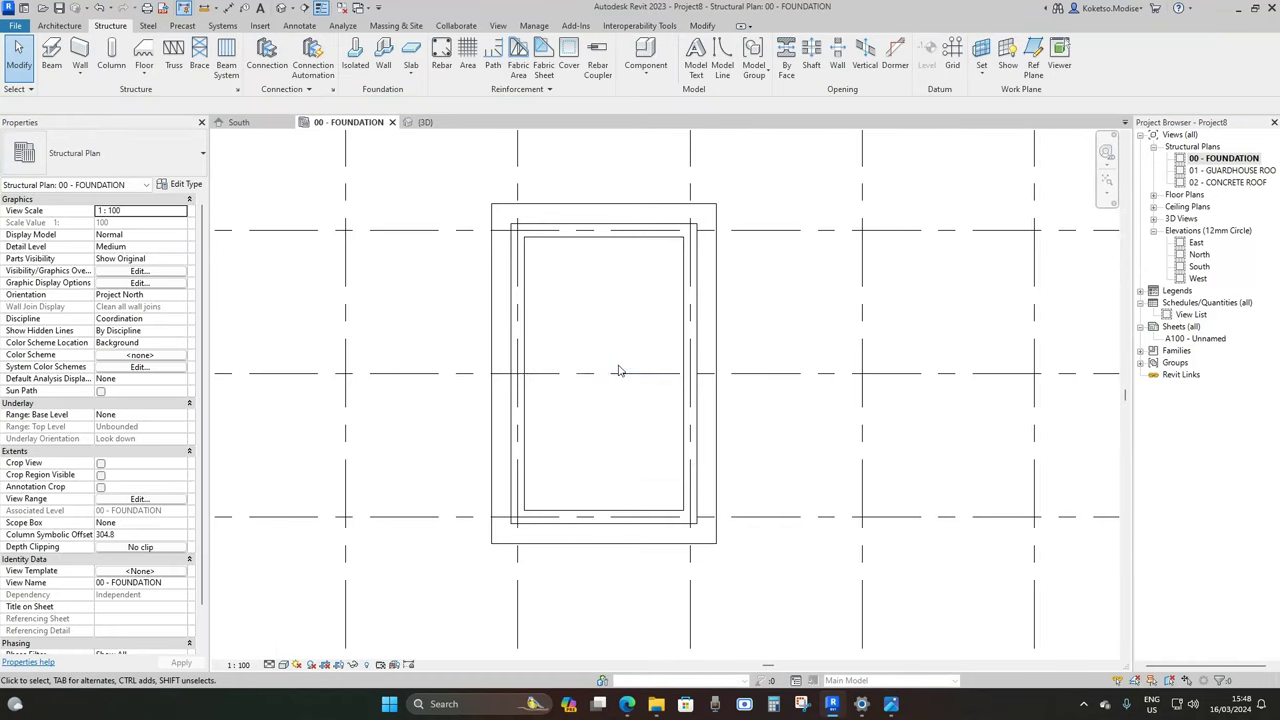
scroll(590, 365, "down", 1)
Place a Doors_IntSgl 910x2110mm door in the west wall near its north end, opening outward
left_click(44, 26)
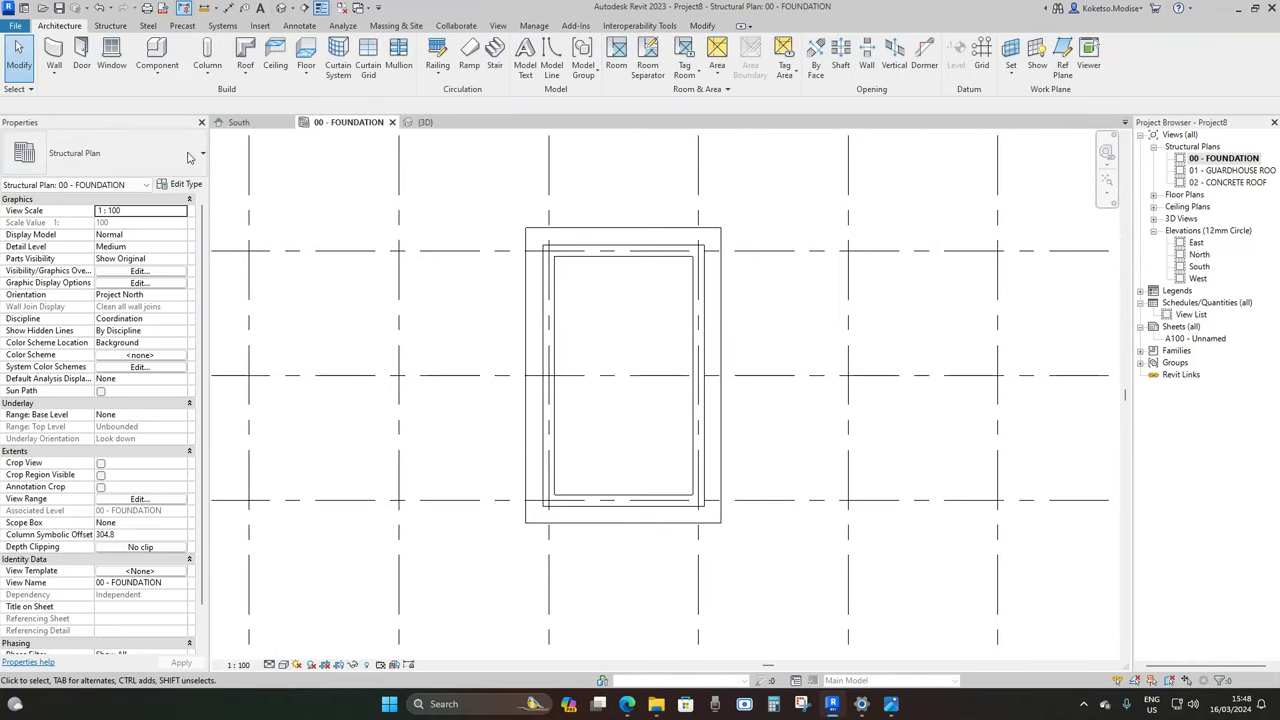
left_click(81, 55)
left_click(112, 170)
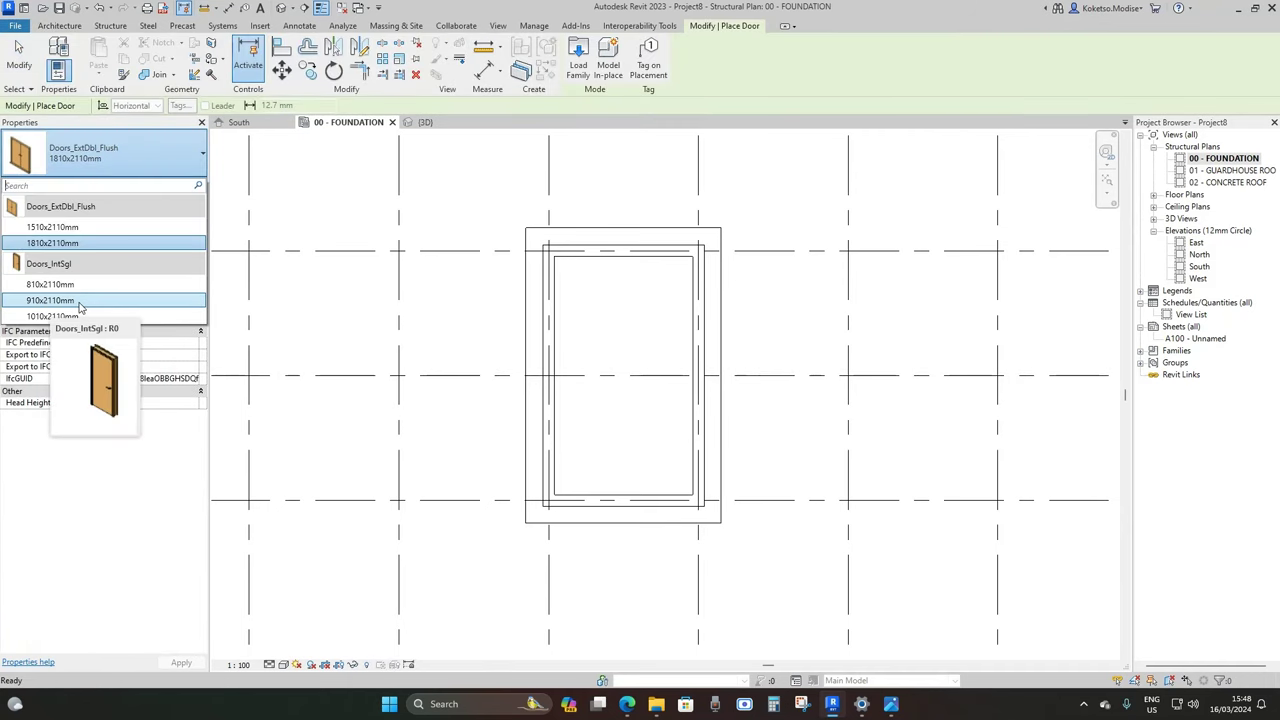
left_click(75, 302)
scroll(540, 290, "up", 2)
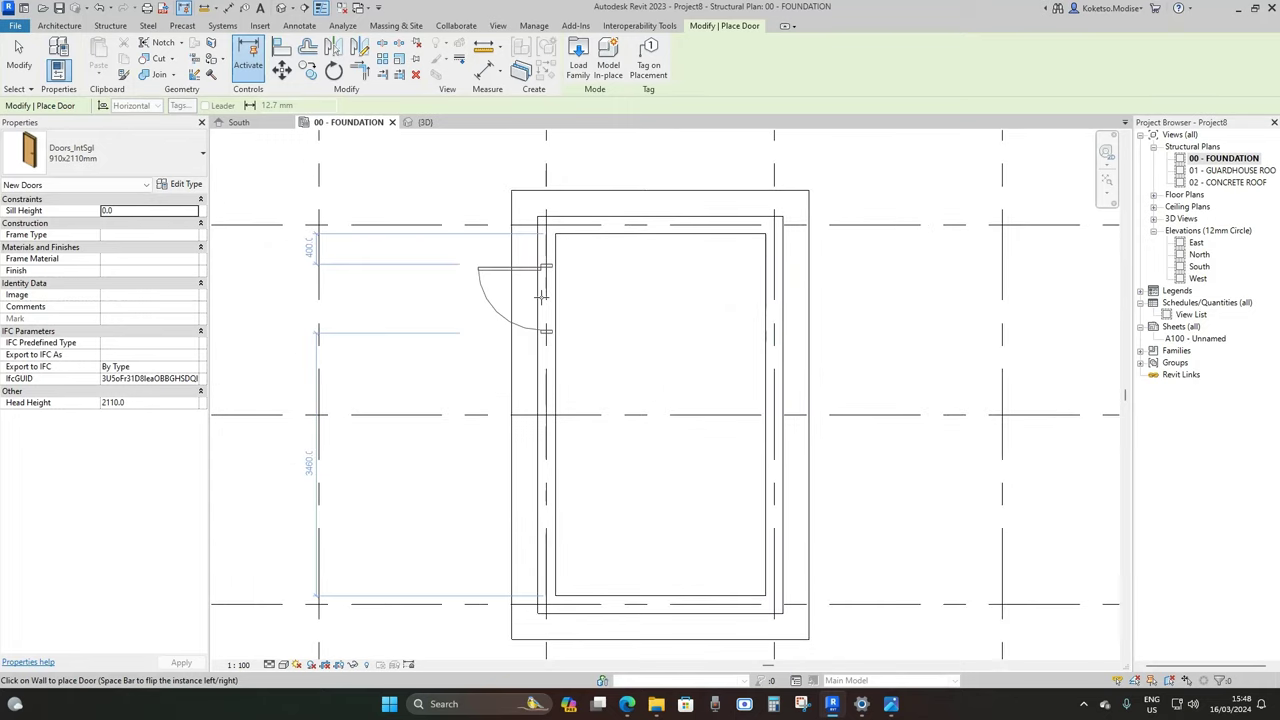
left_click(558, 294)
key("Escape")
Set the door's distance from the inner face of the north wall to 1000 mm
left_click(509, 269)
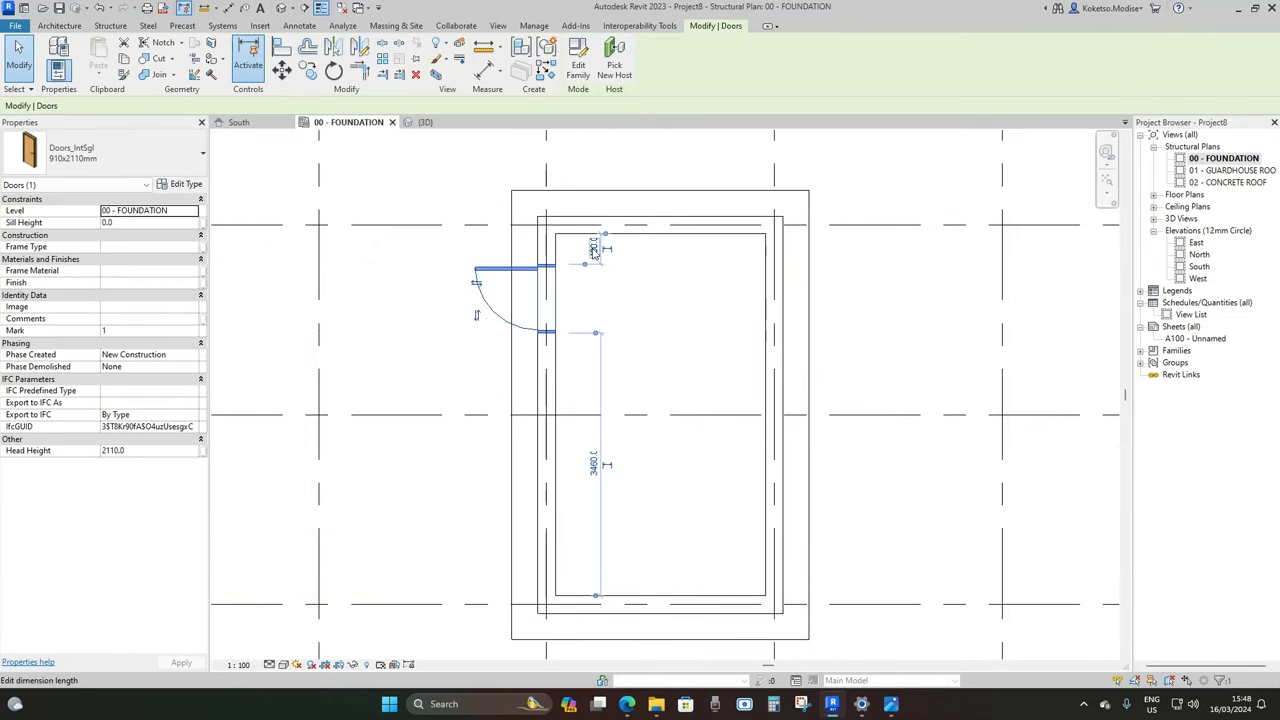
left_click(593, 250)
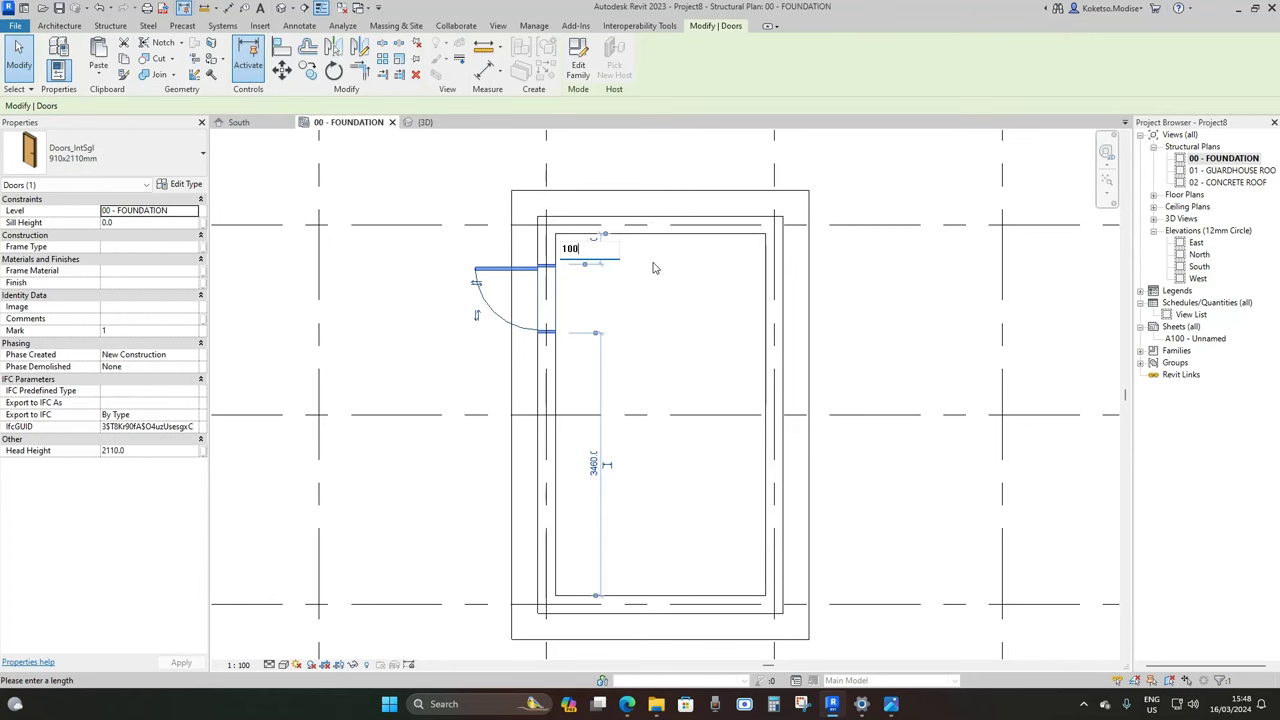
key("Return")
key("Escape")
scroll(632, 286, "down", 2)
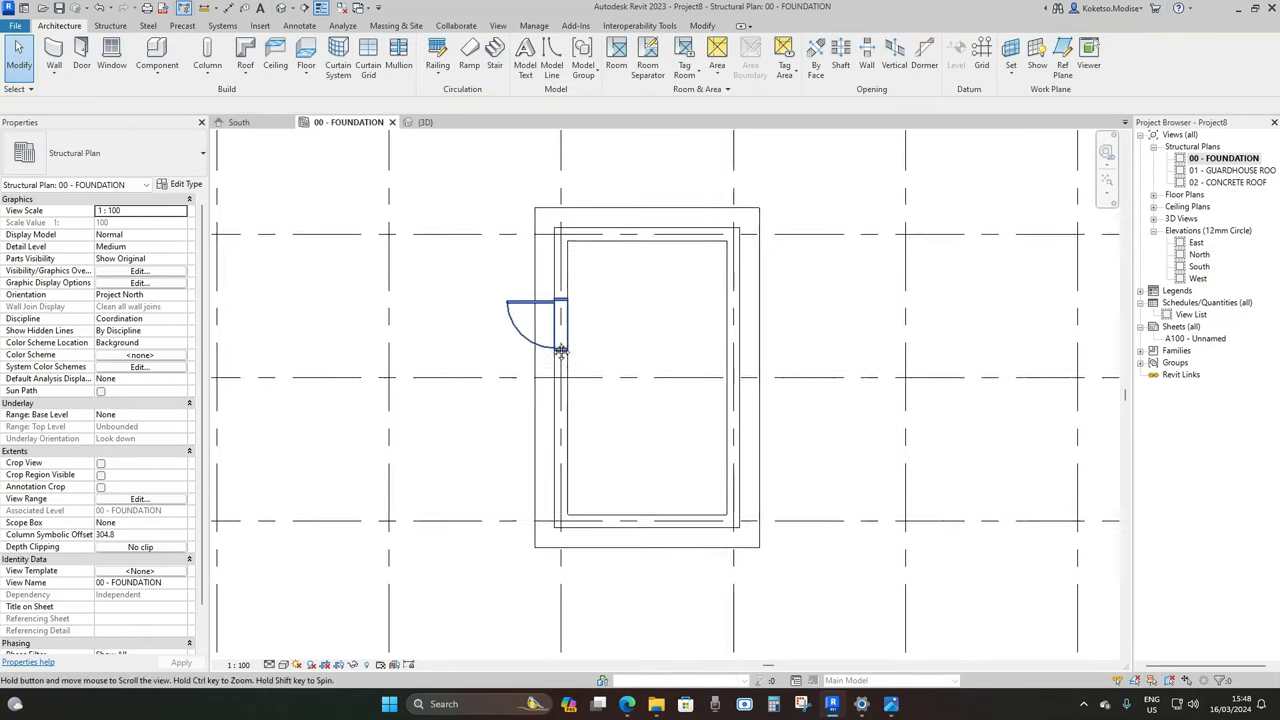
Place two Windows_Sgl_Plain 1360x1210mm windows, one midway along the south wall and one in the west wall below the door
left_click(111, 55)
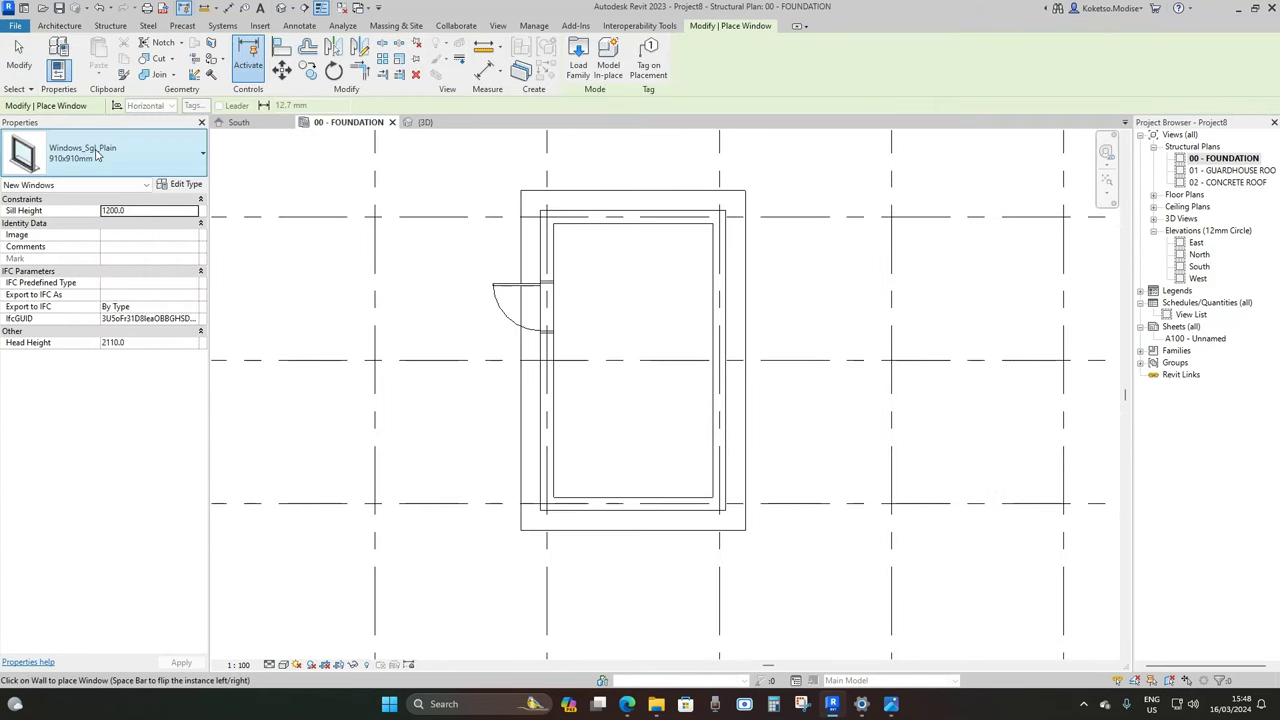
left_click(105, 152)
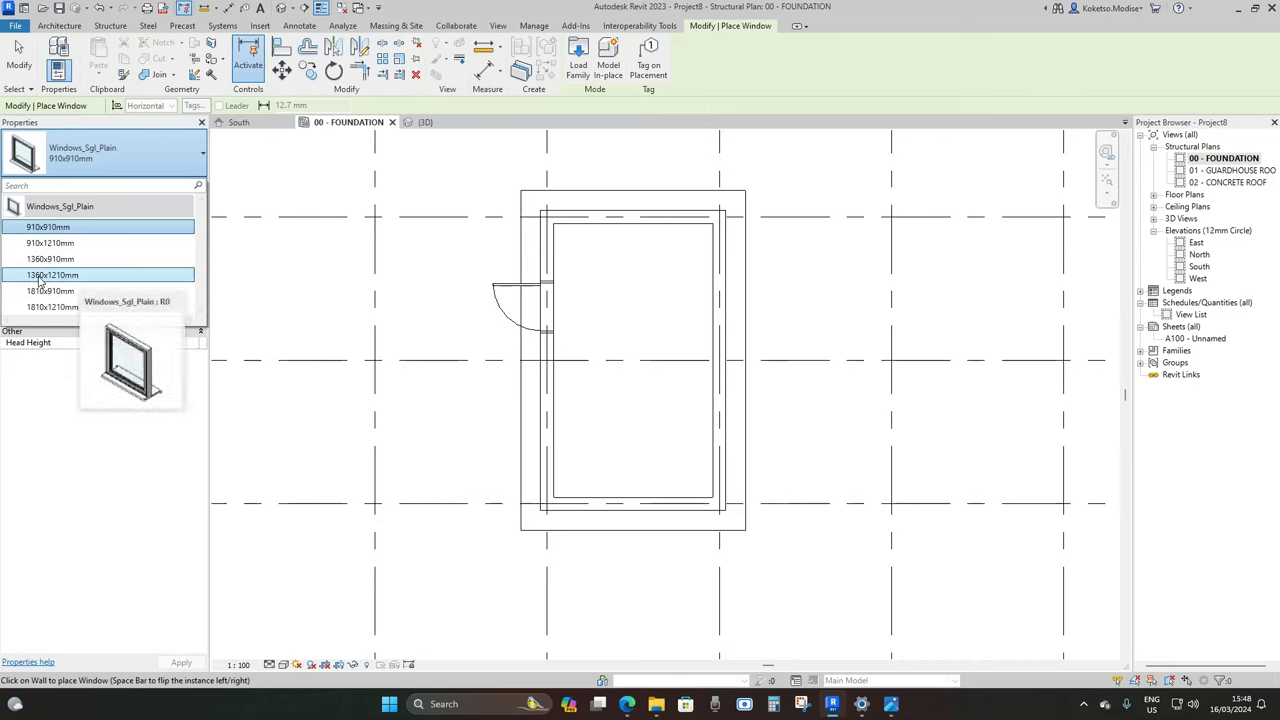
left_click(100, 276)
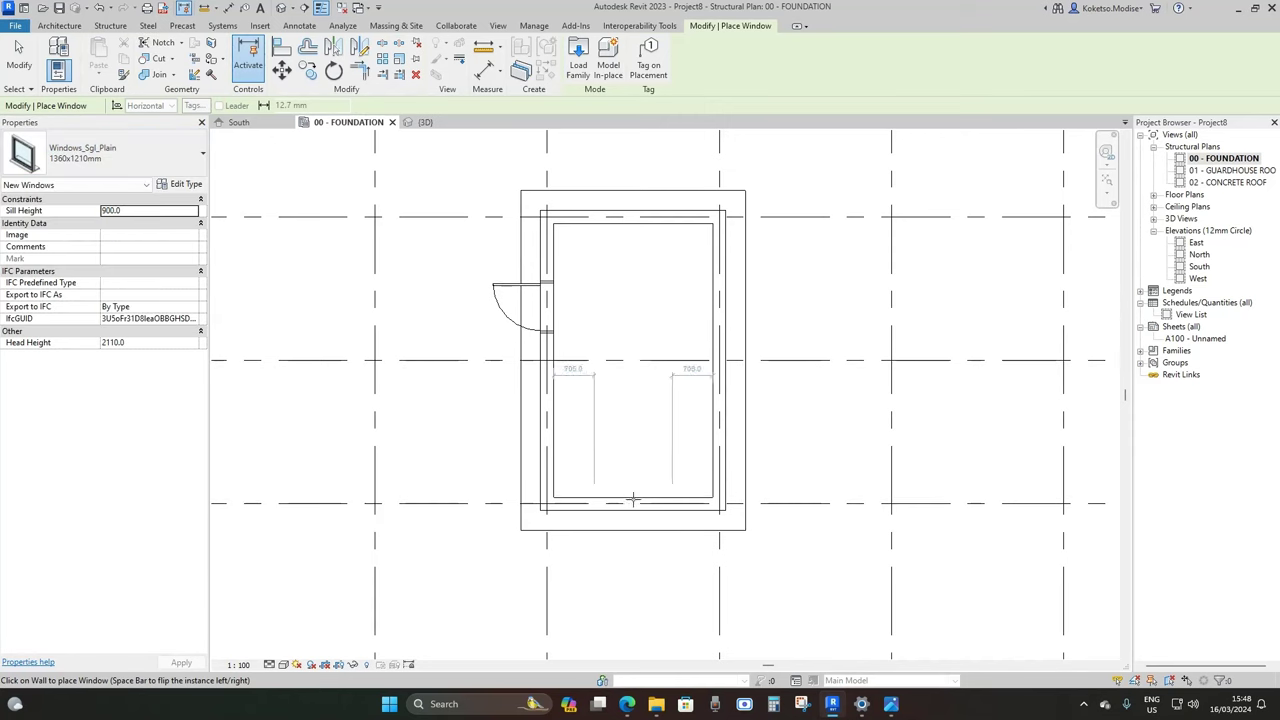
left_click(633, 498)
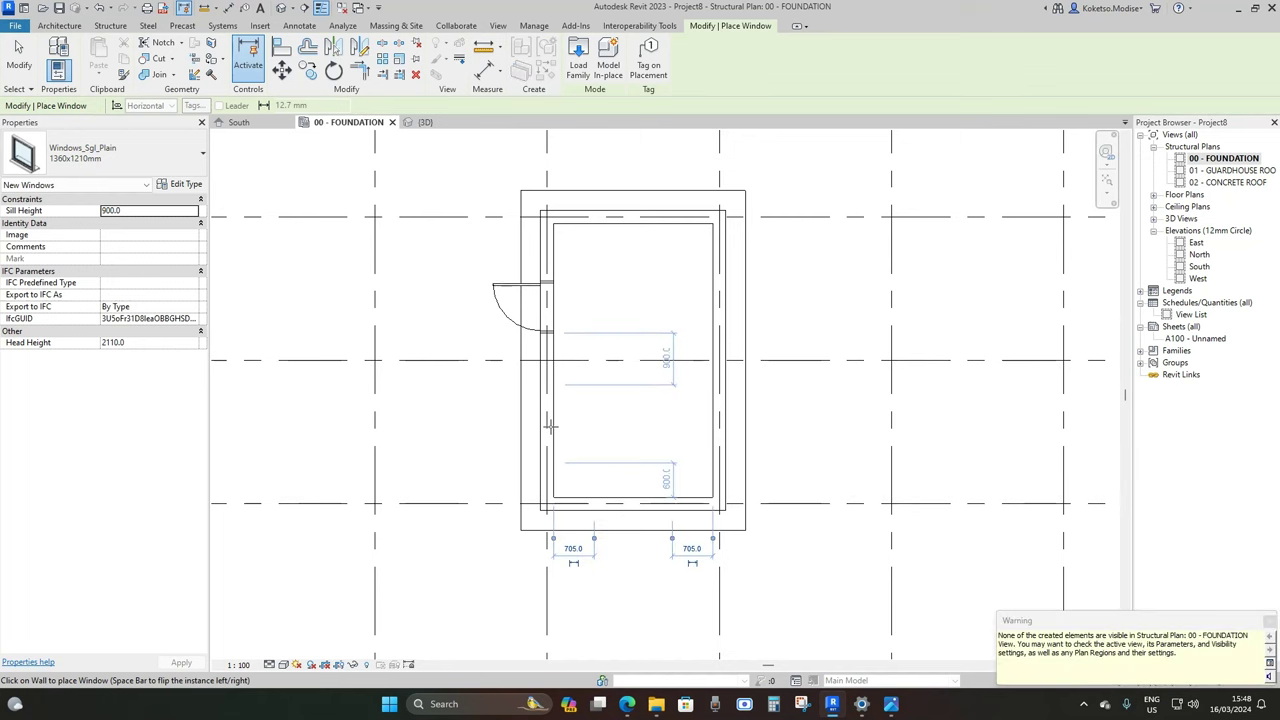
scroll(549, 425, "up", 2)
key("Escape")
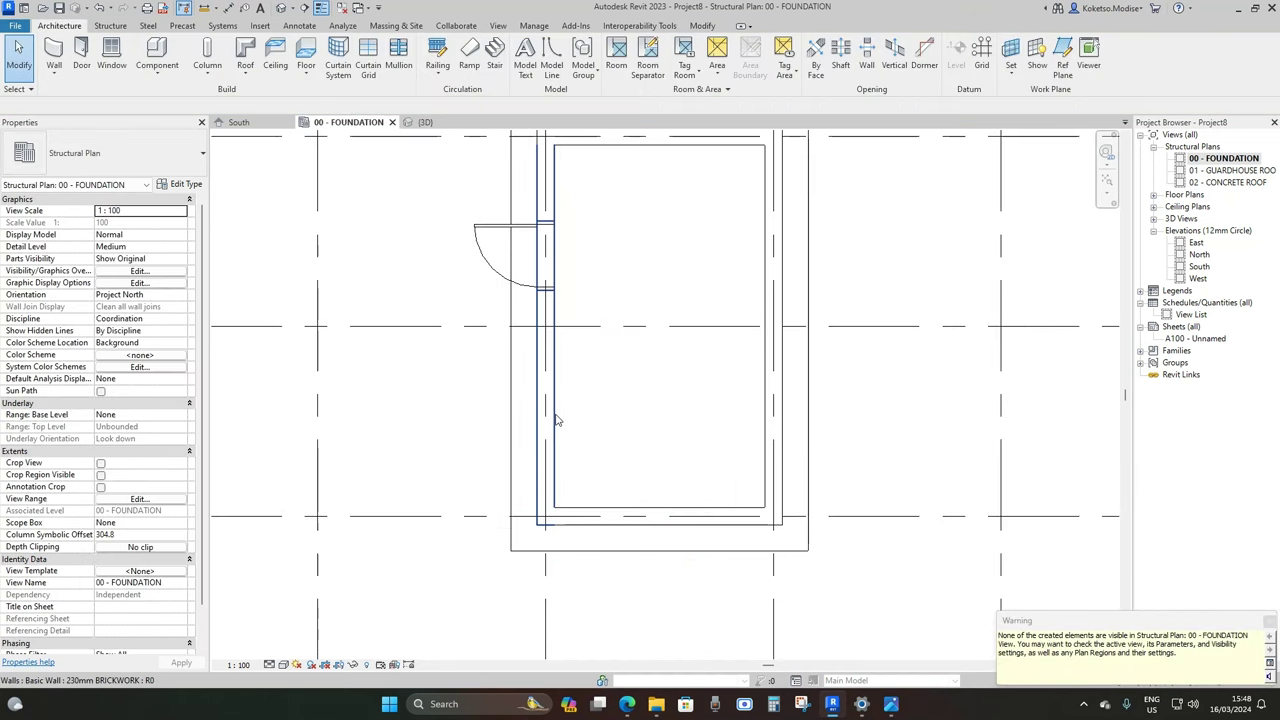
scroll(557, 420, "down", 2)
In the 01 - GUARDHOUSE ROOF plan, set the west window's distance from the south wall's inner face to 1000 mm
double_click(1232, 170)
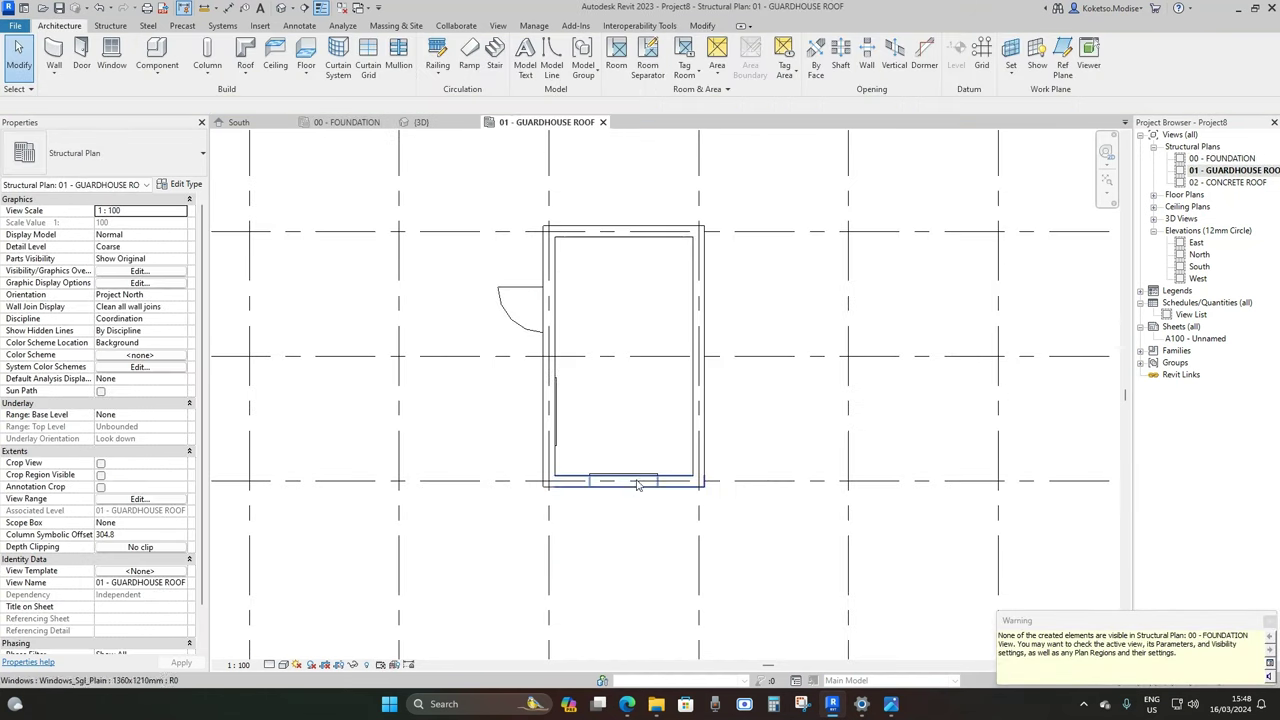
scroll(550, 398, "up", 1)
scroll(549, 398, "up", 1)
left_click(553, 400)
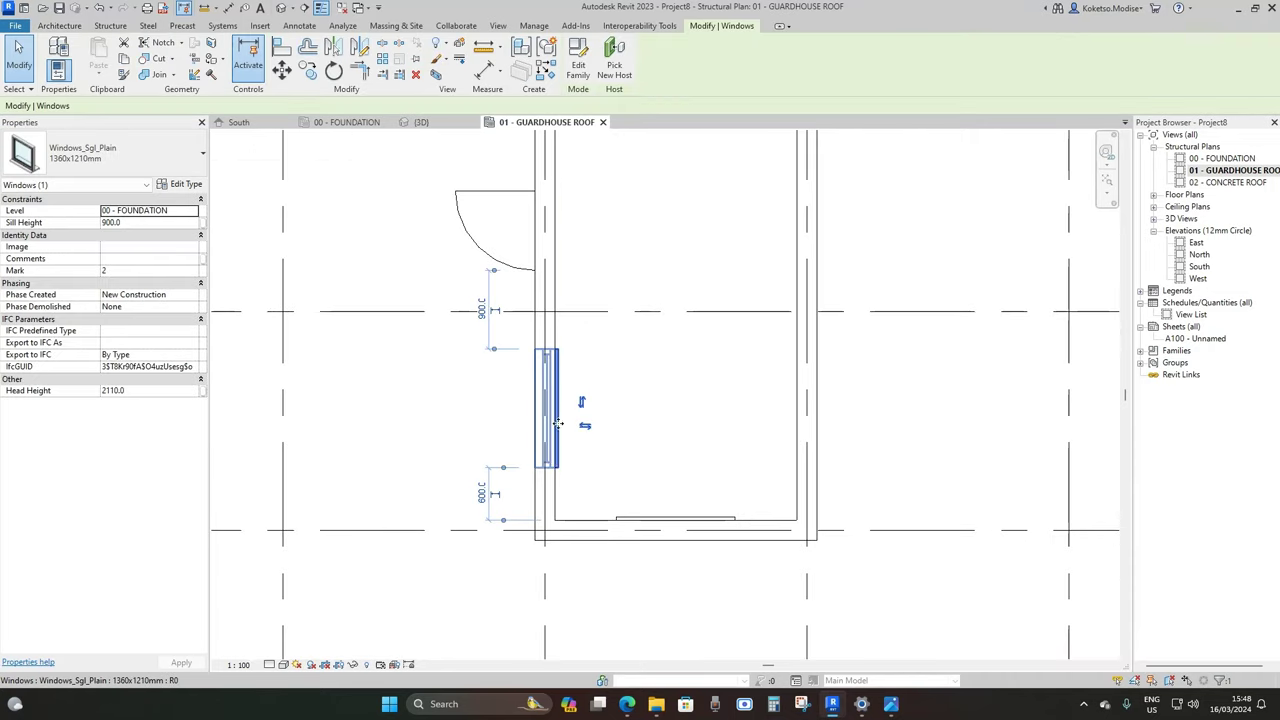
left_click(483, 494)
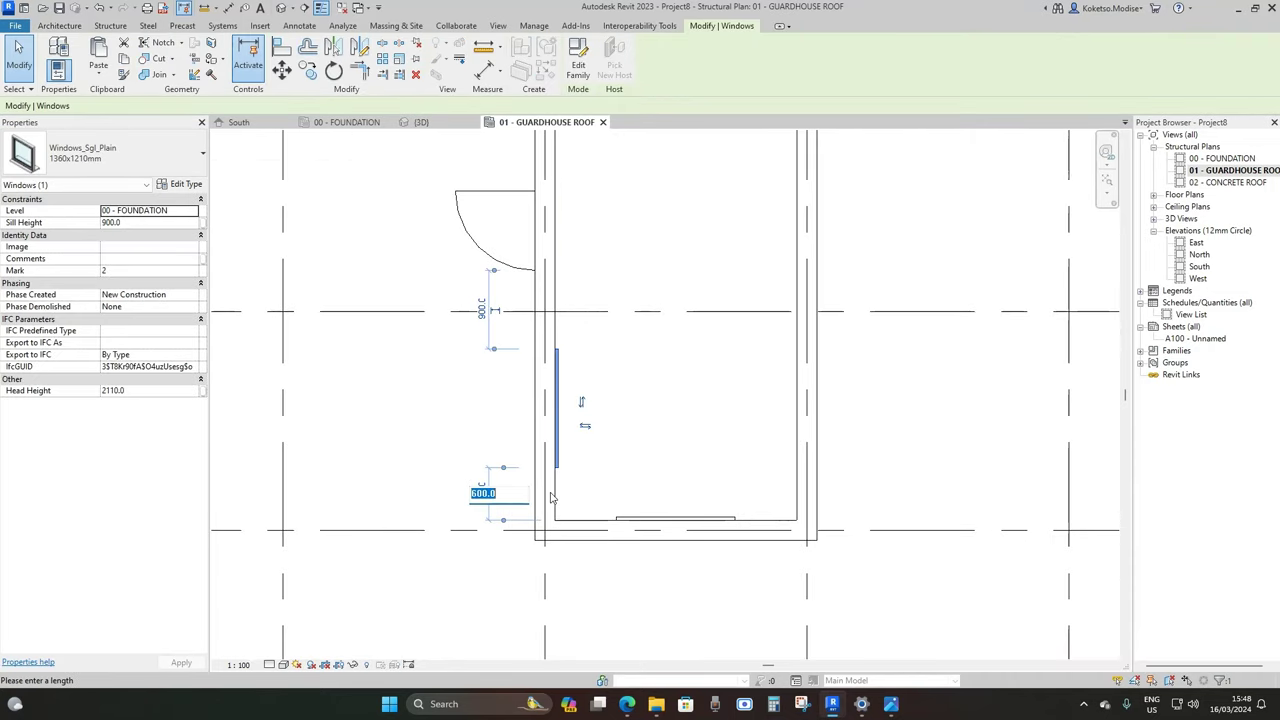
type("1")
key("Return")
key("Escape")
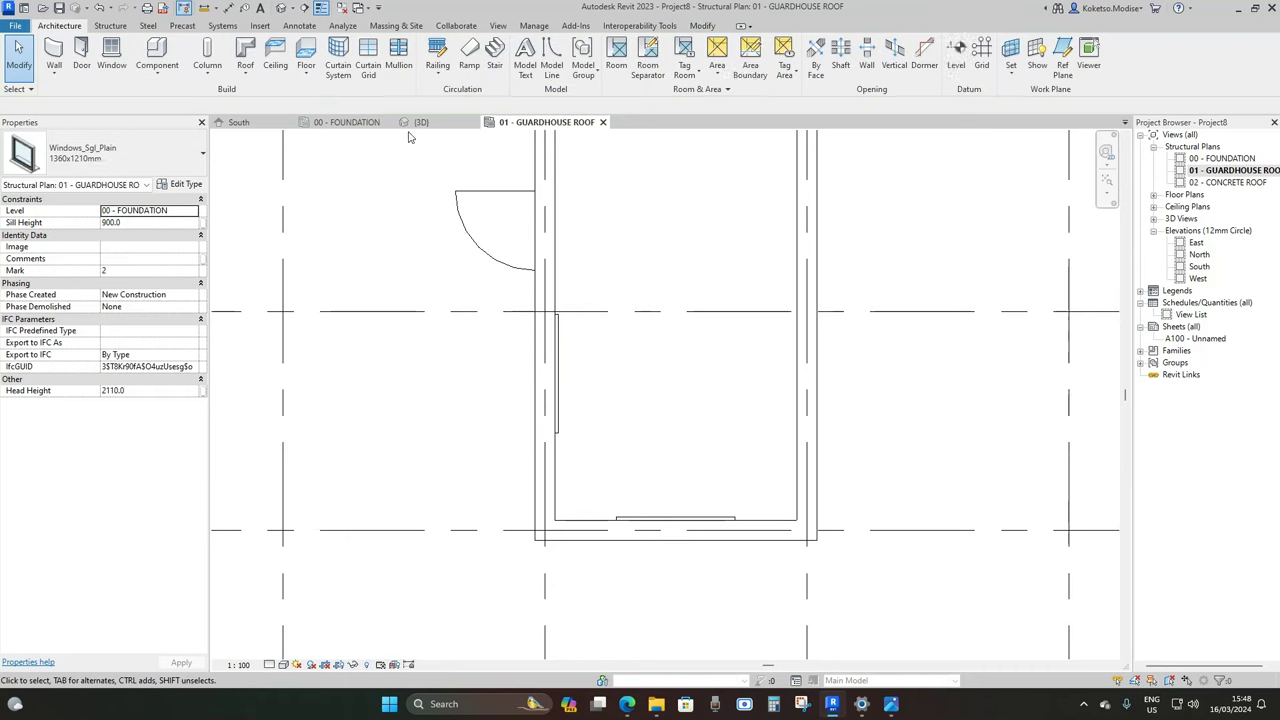
Examine the door and both windows of the guardhouse from different angles in the 3D view
left_click(424, 124)
middle_click_drag(671, 520, 854, 497, "shift")
scroll(820, 505, "up", 2)
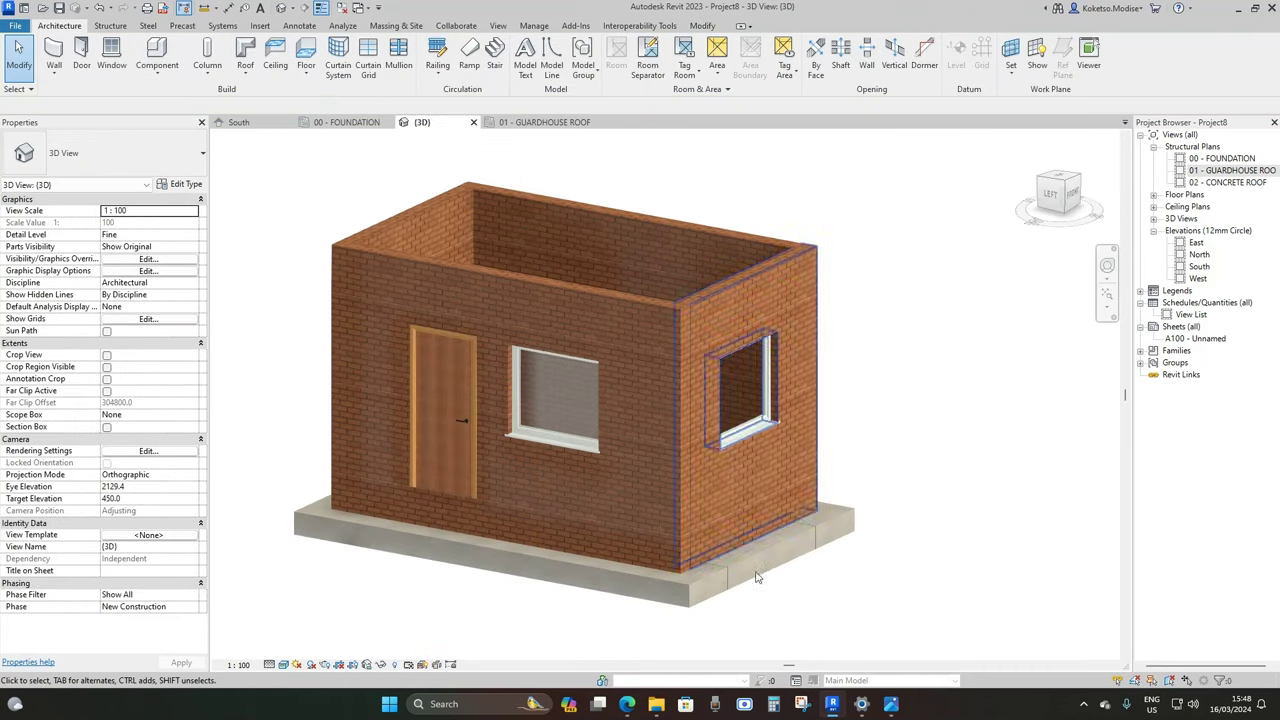
middle_click_drag(803, 649, 776, 630, "shift")
scroll(777, 630, "down", 4)
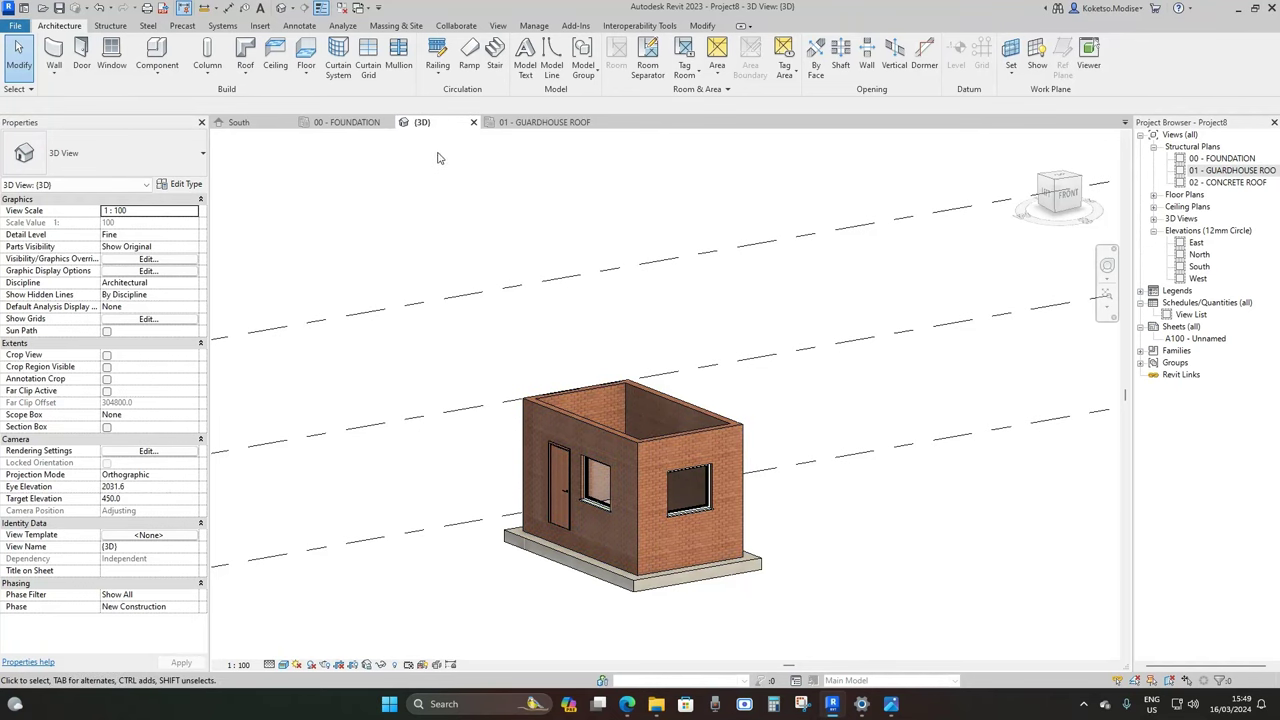
In the 01 - GUARDHOUSE ROOF plan, start a structural floor and duplicate its type as "200mm RC SLAB"
left_click(474, 122)
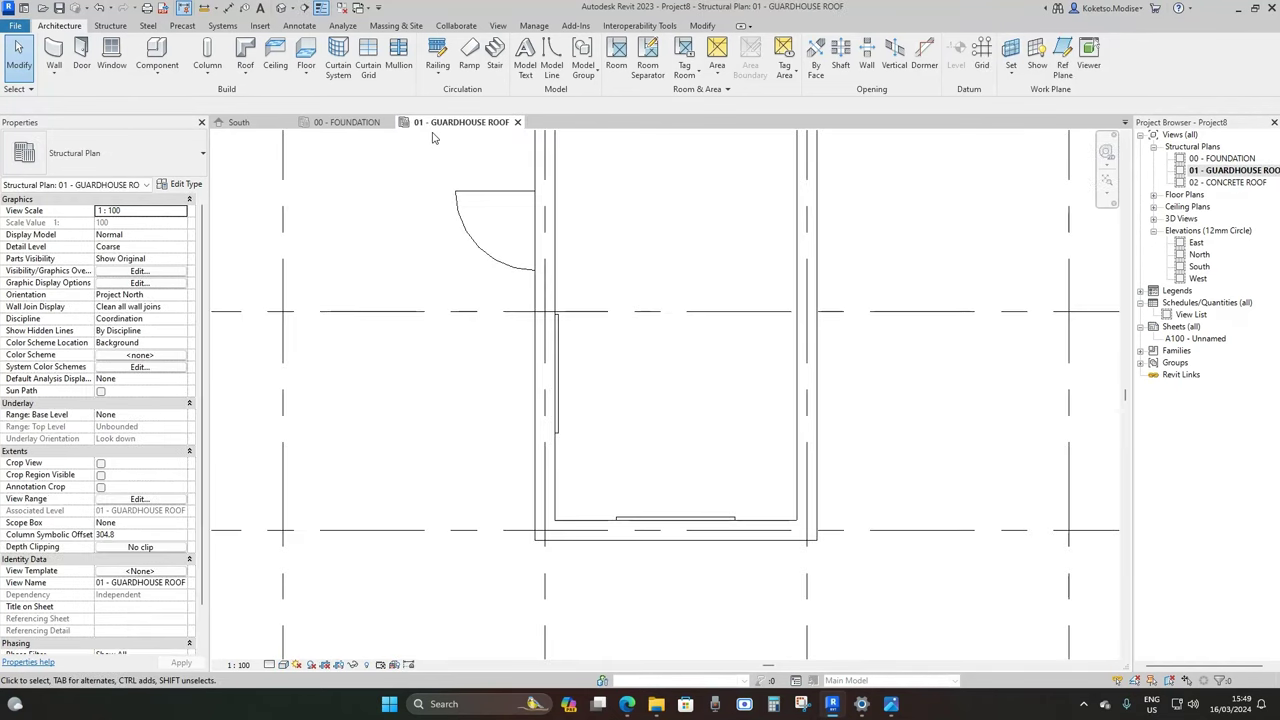
scroll(654, 323, "down", 4)
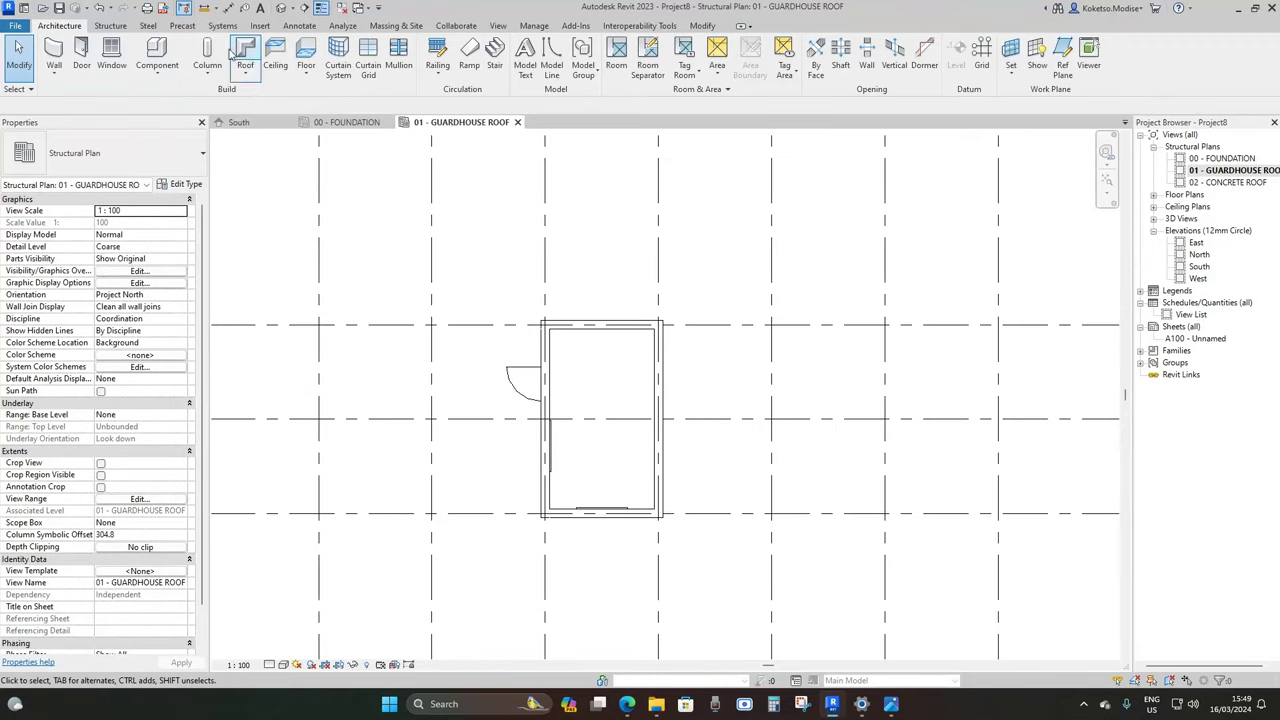
left_click(110, 25)
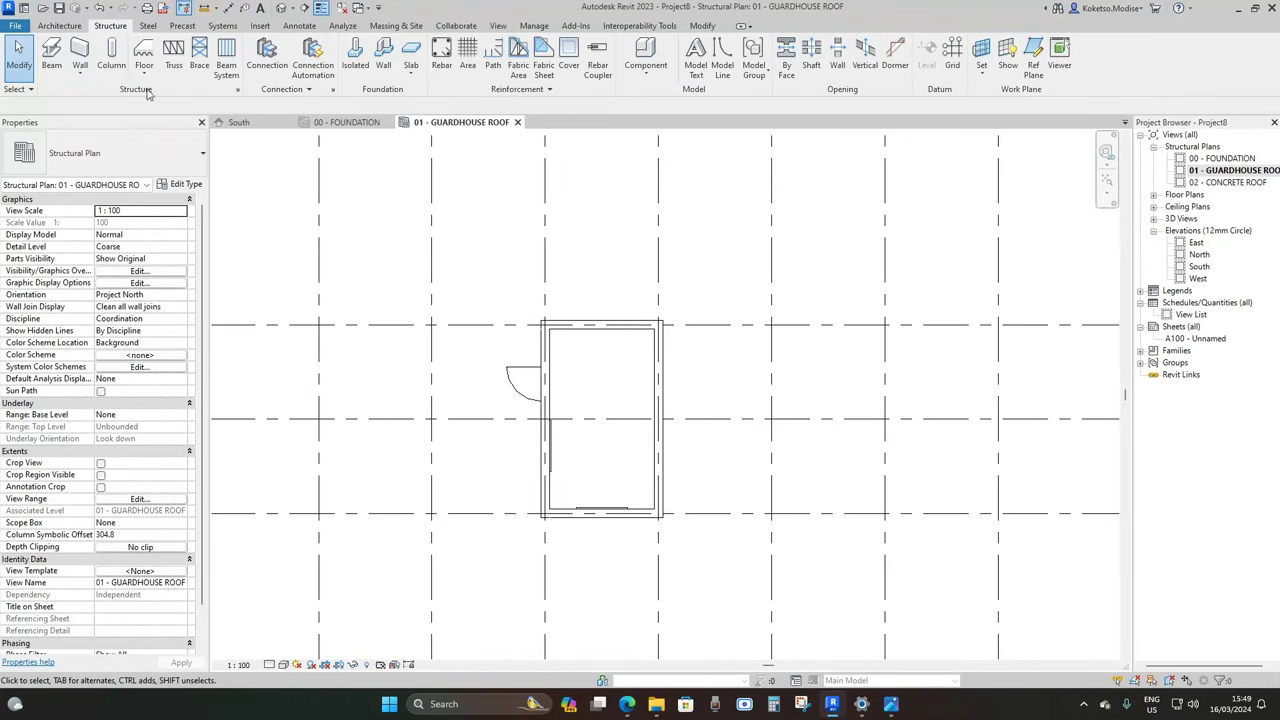
left_click(144, 55)
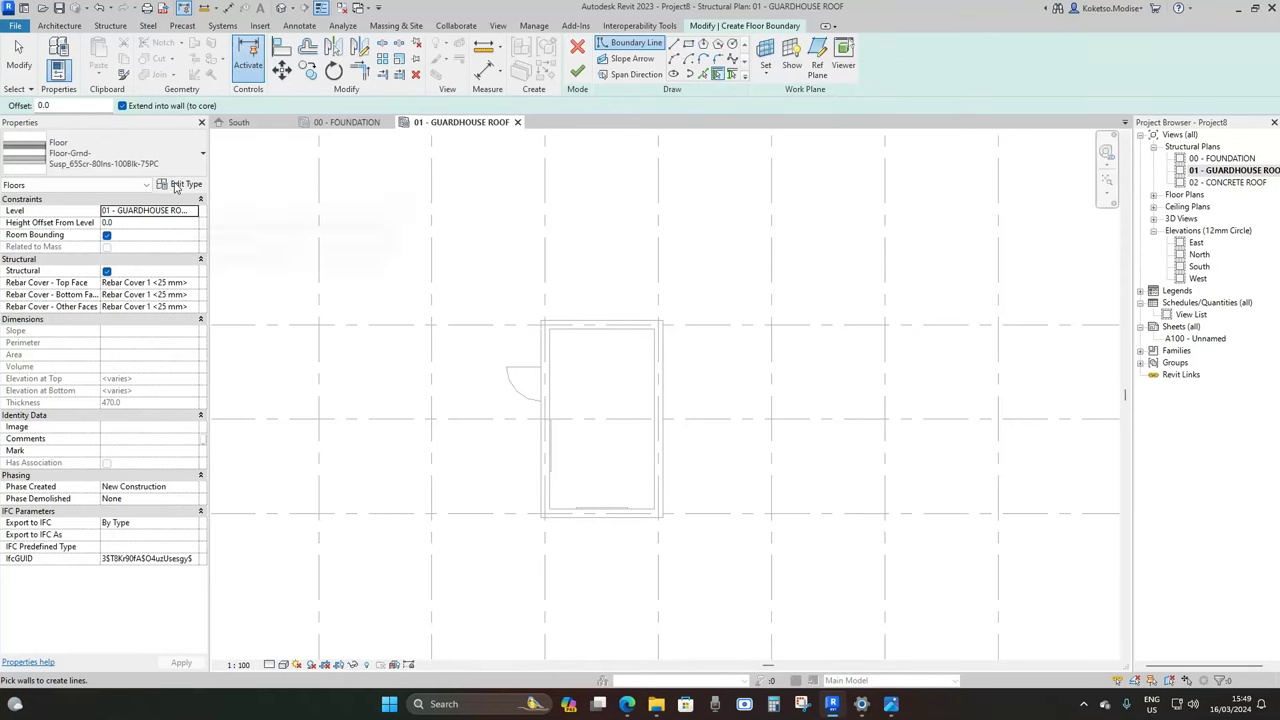
left_click(173, 186)
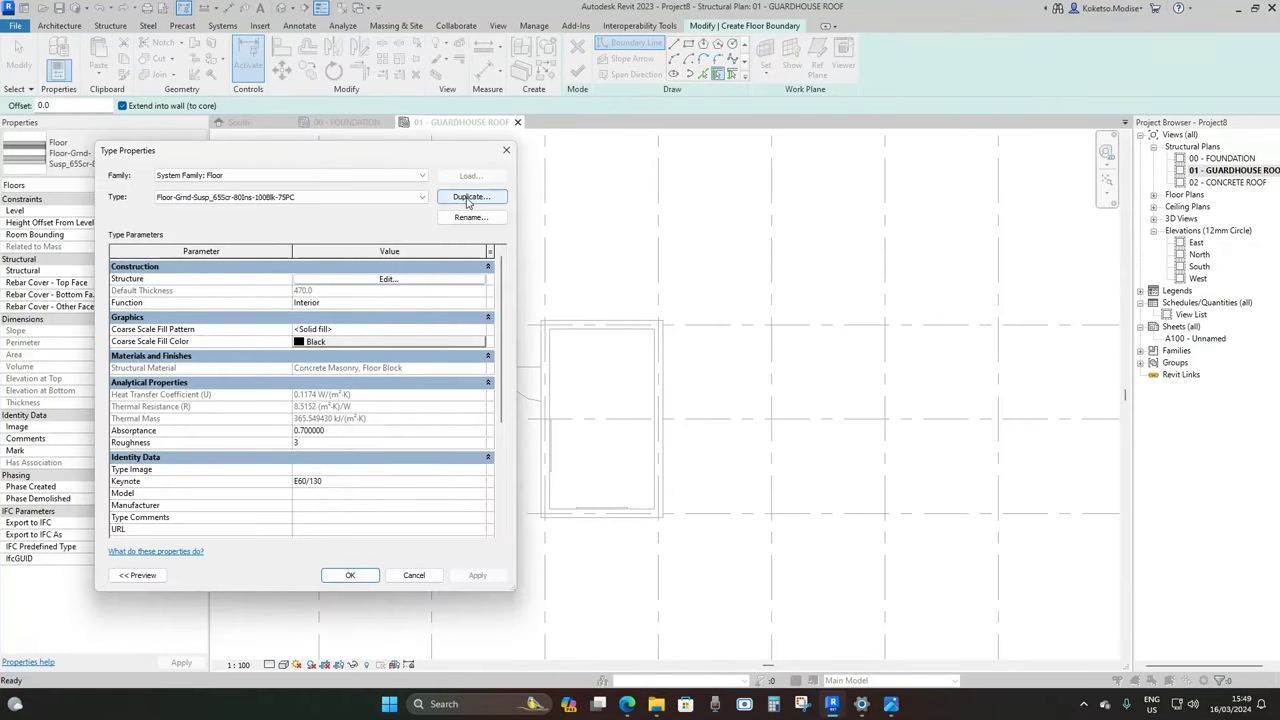
left_click(462, 198)
type("200mm RC SLAB")
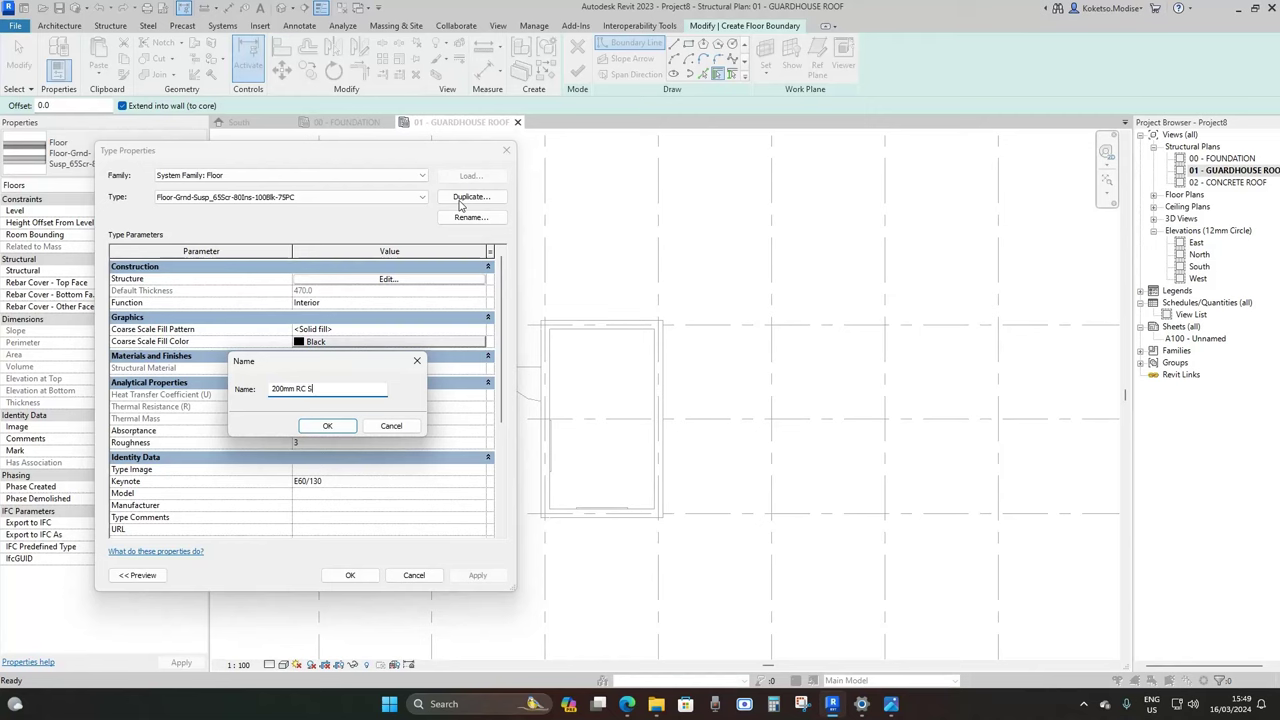
left_click(328, 425)
Delete every layer of the 200mm RC SLAB assembly except the Concrete, Precast structure layer
left_click(343, 280)
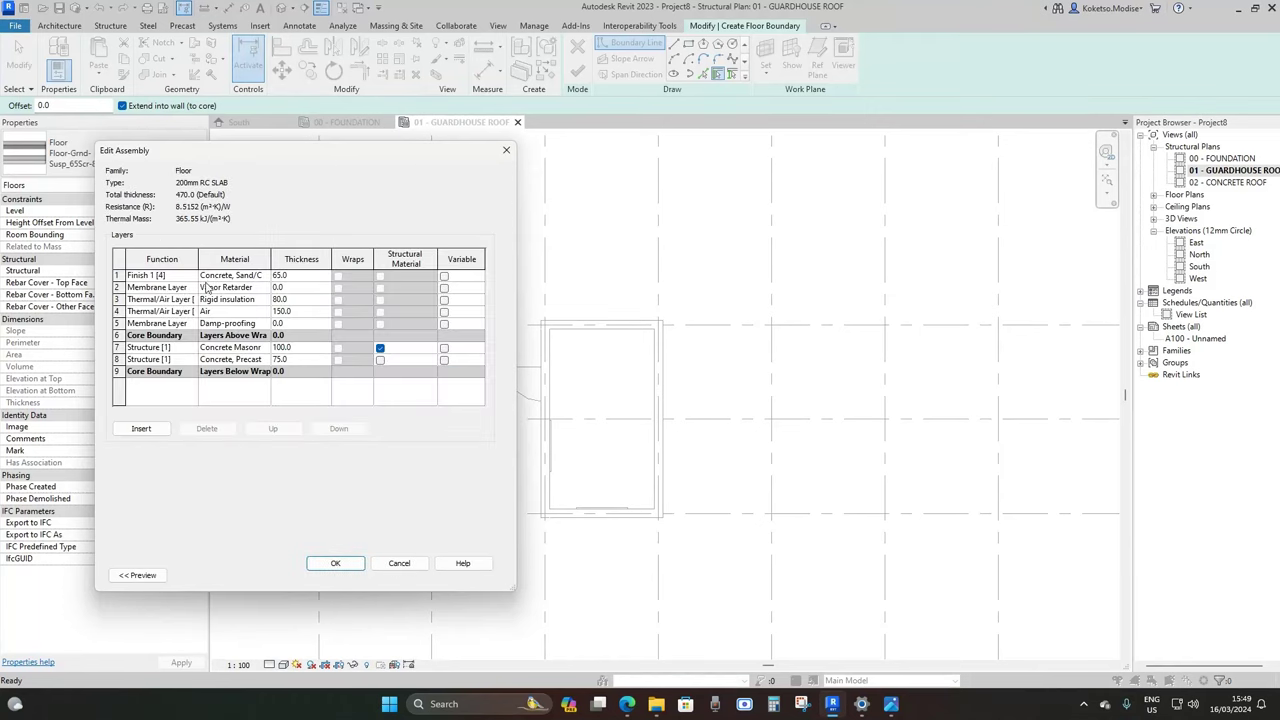
left_click(157, 276)
left_click(199, 430)
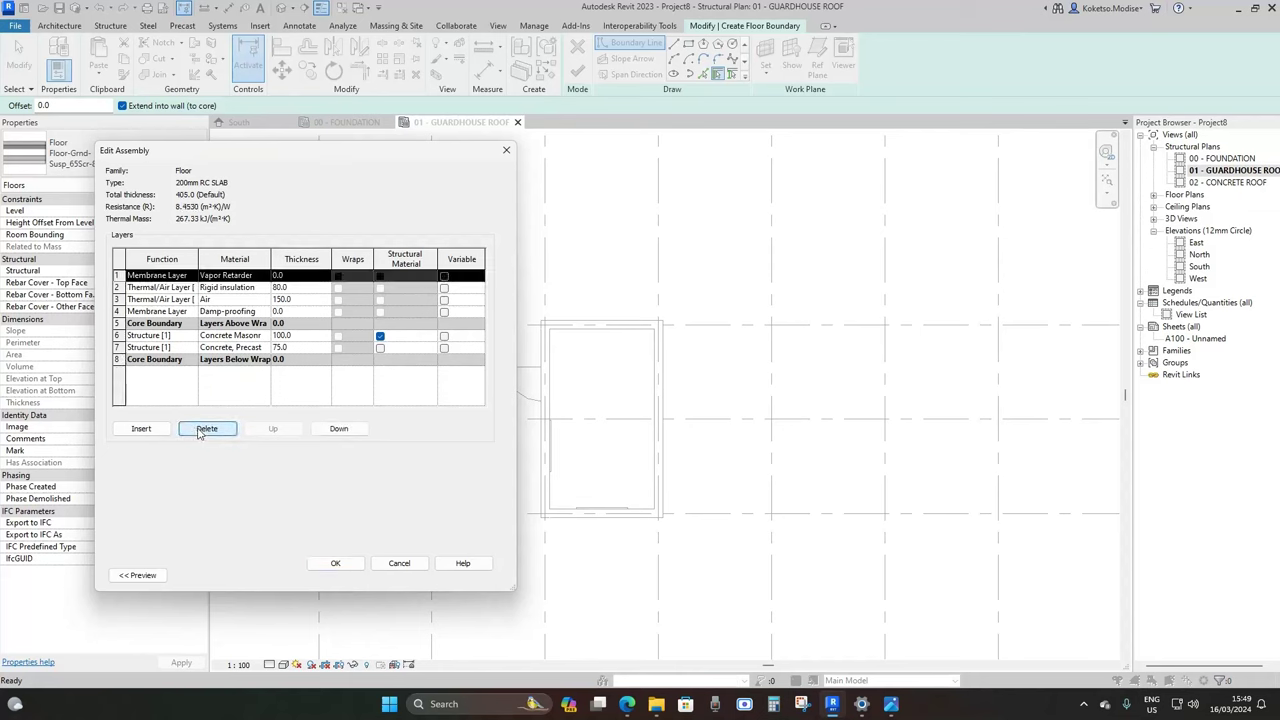
left_click(199, 430)
left_click(199, 430)
left_click(199, 430)
left_click(197, 431)
left_click(168, 287)
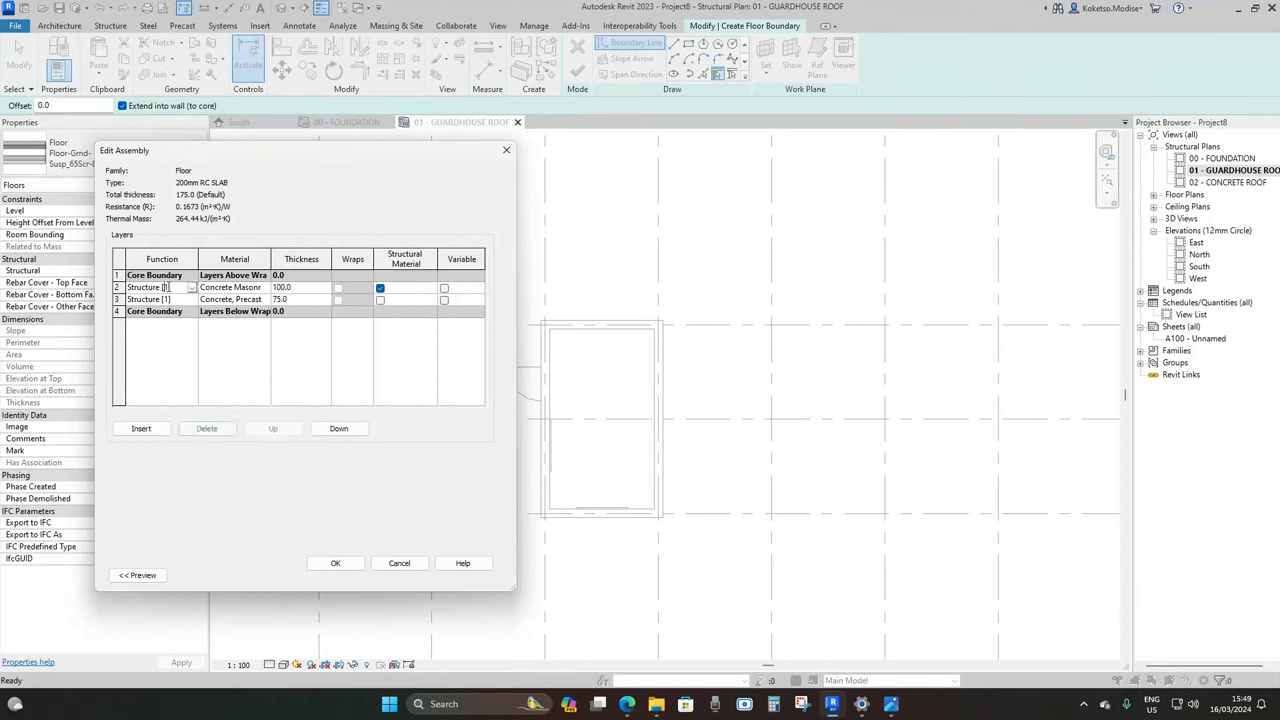
left_click(204, 428)
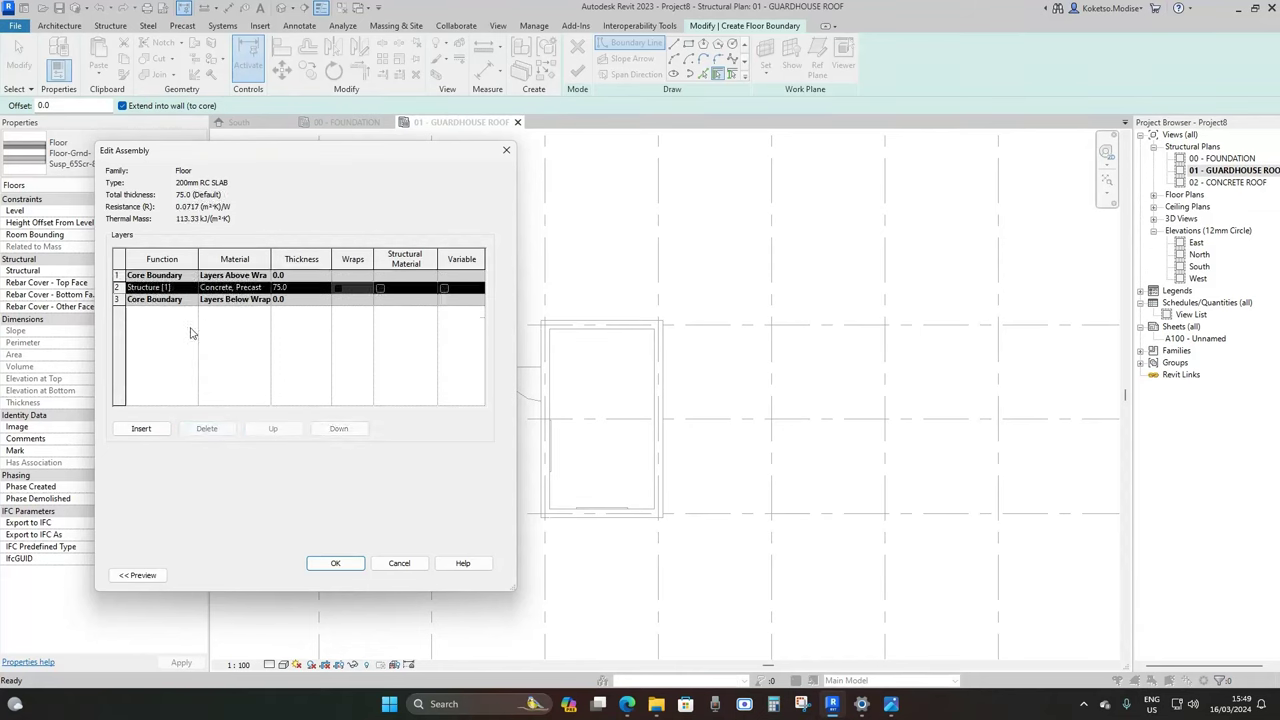
Set the remaining structure layer's thickness to 200 mm and accept the new floor type
left_click(304, 288)
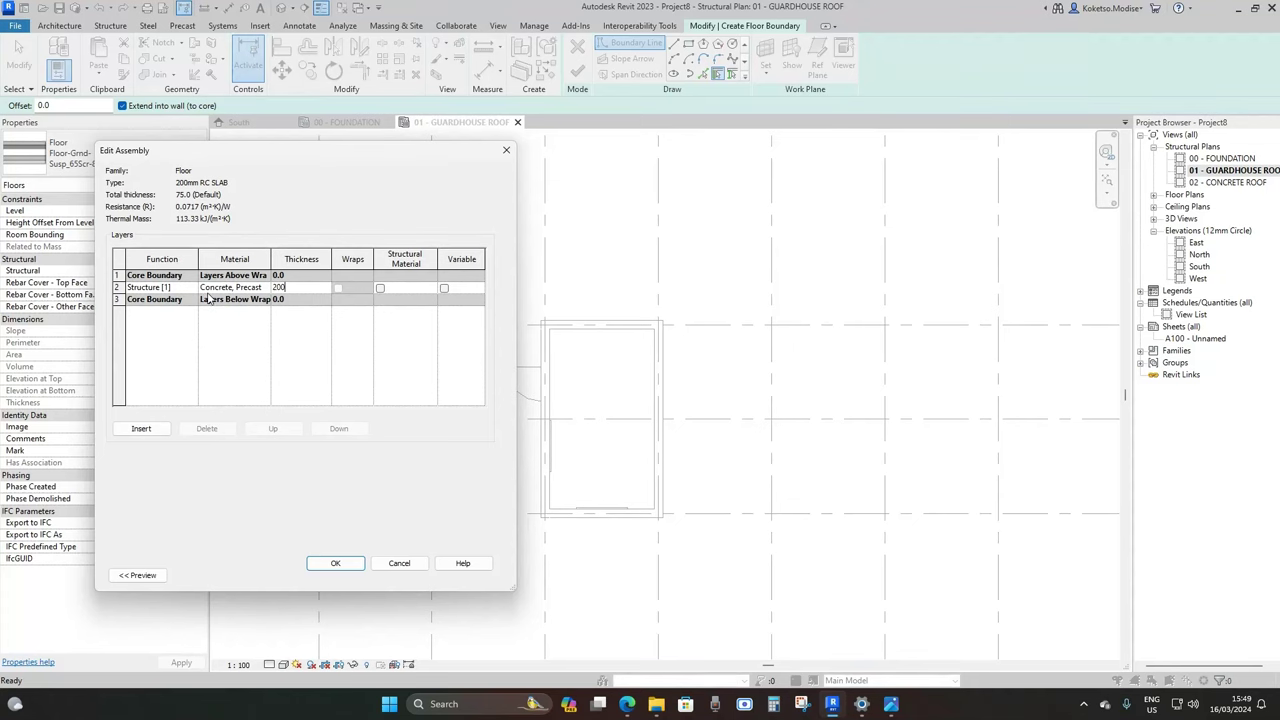
left_click(336, 563)
left_click(465, 578)
left_click(350, 575)
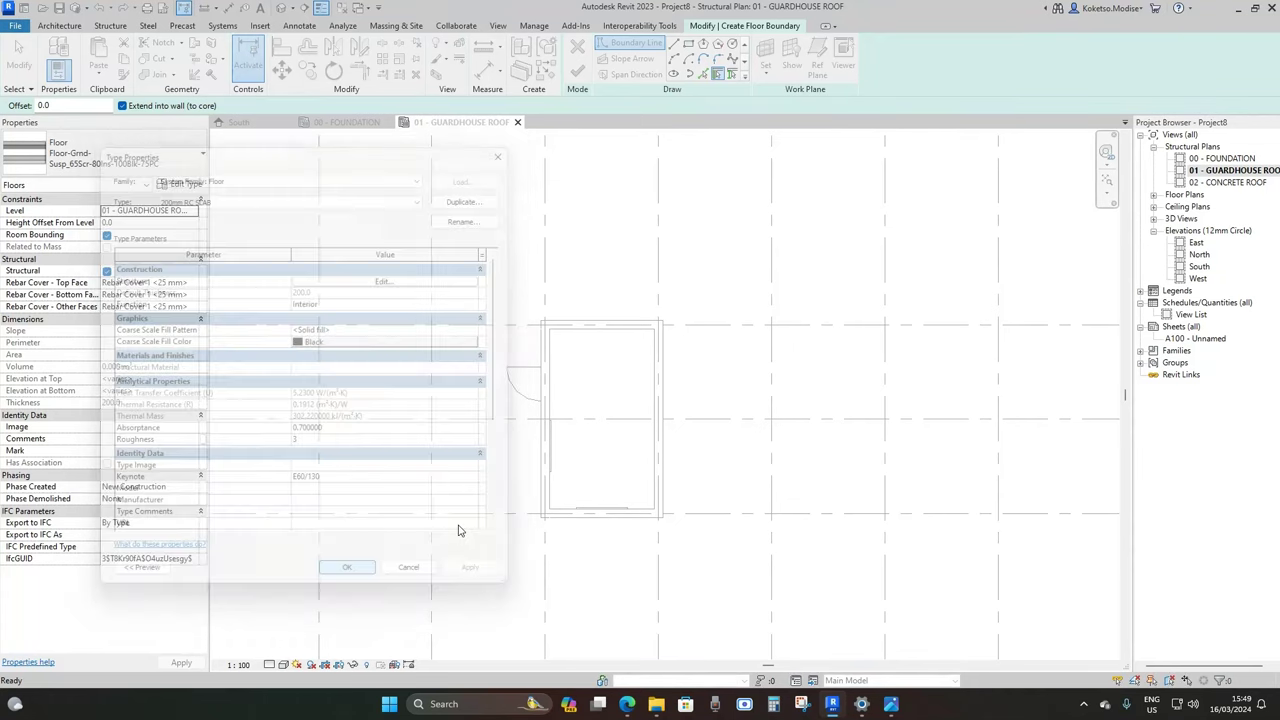
Sketch a rectangular floor boundary around the guardhouse, about 6900 mm long north to south, overhanging the walls on every side
left_click(689, 45)
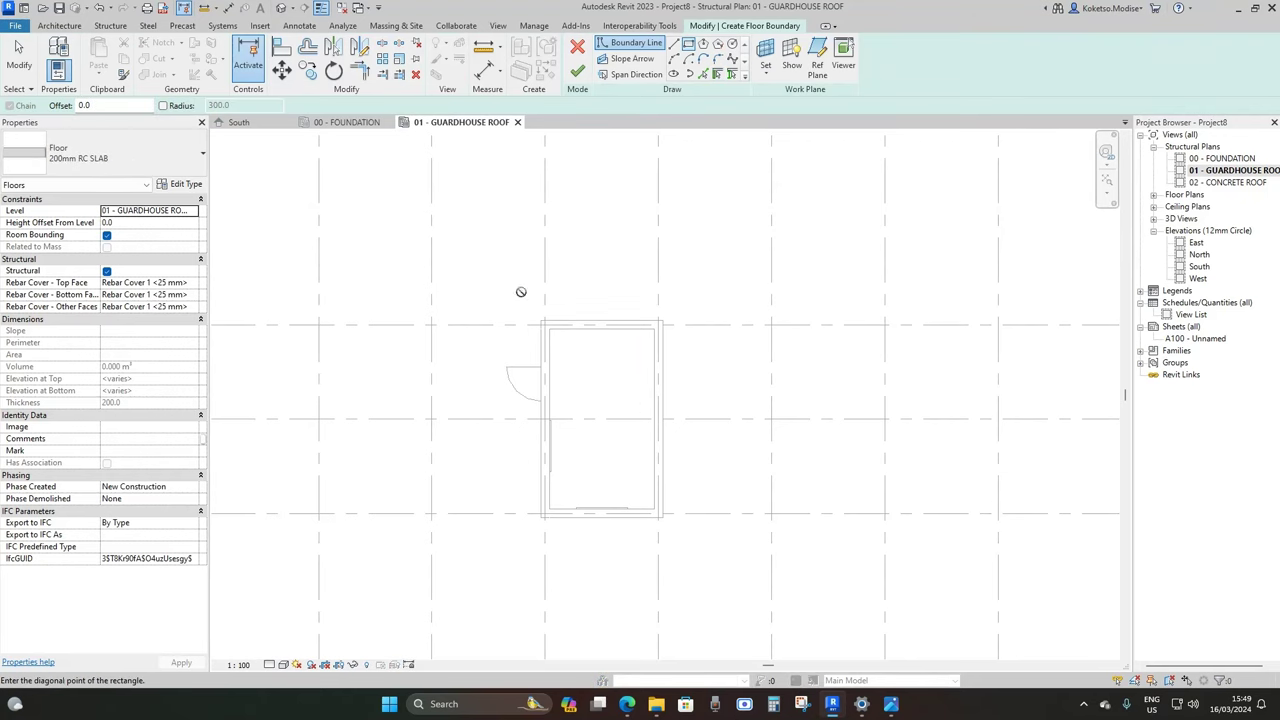
left_click(521, 291)
left_click(679, 551)
key("Escape")
key("Escape")
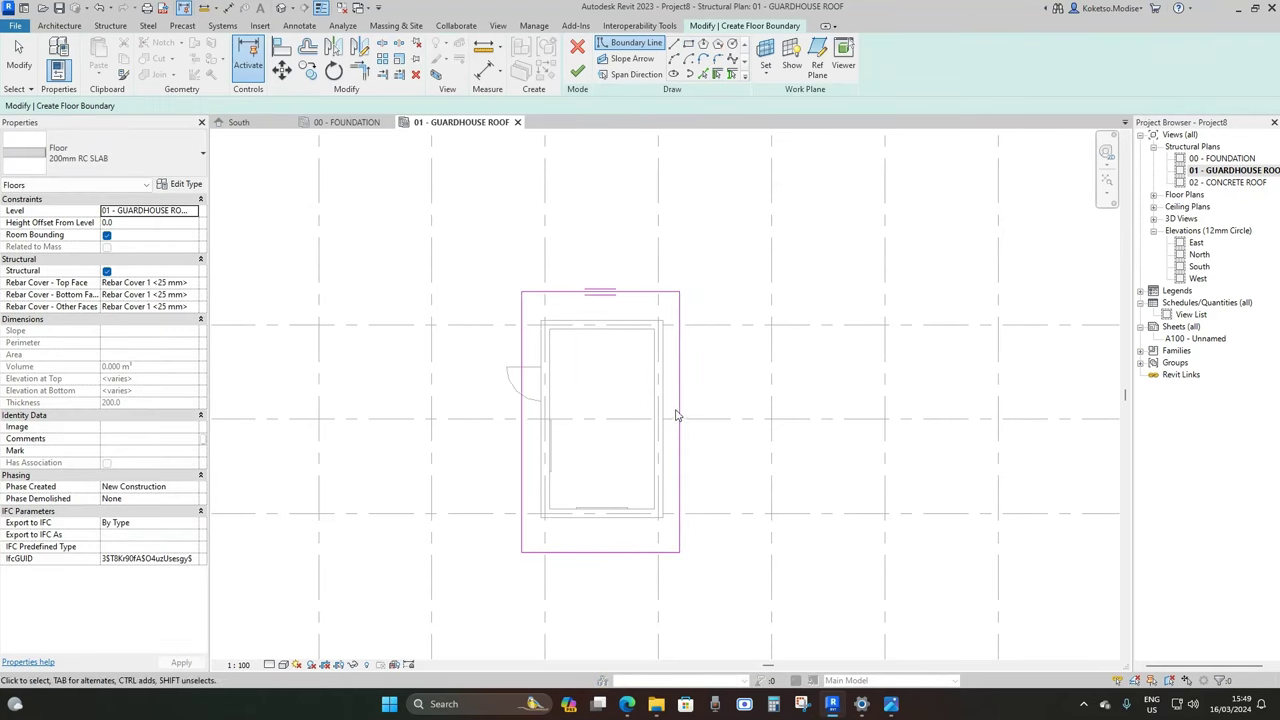
Set the east and north boundary lines' offsets from the outer wall faces to 300 mm each
left_click(679, 415)
scroll(679, 410, "up", 2)
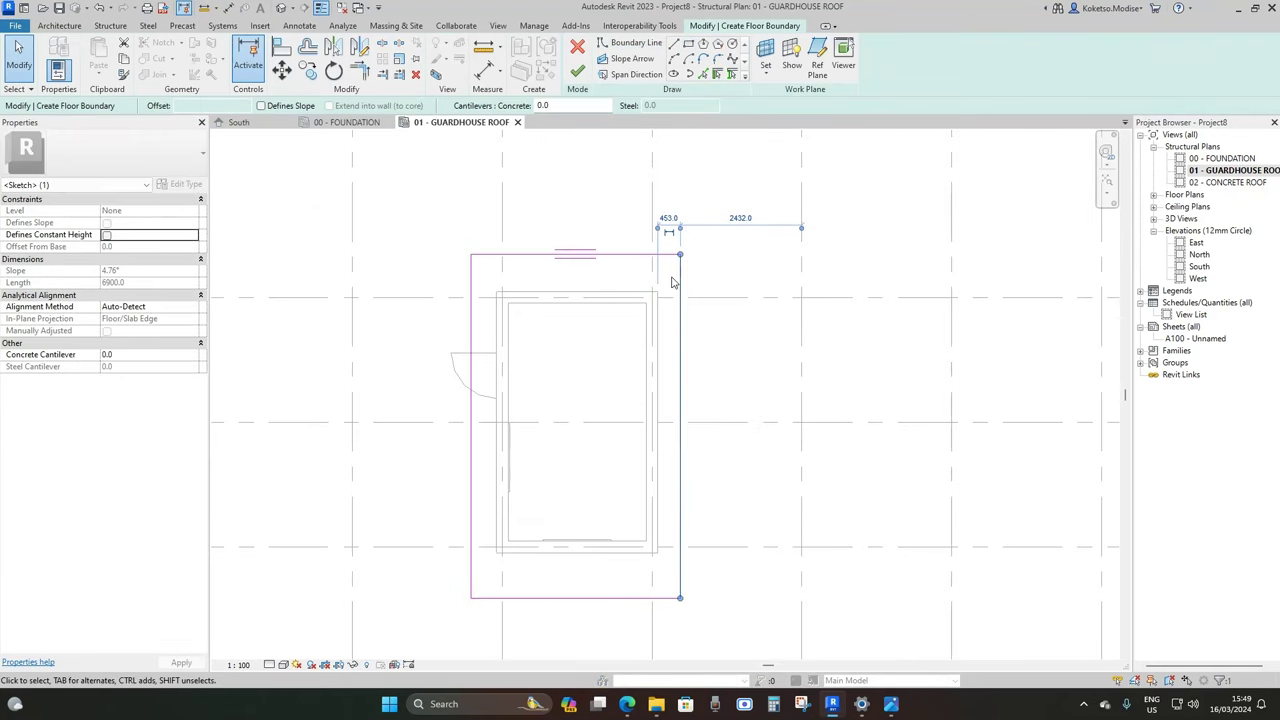
left_click(668, 217)
type("3")
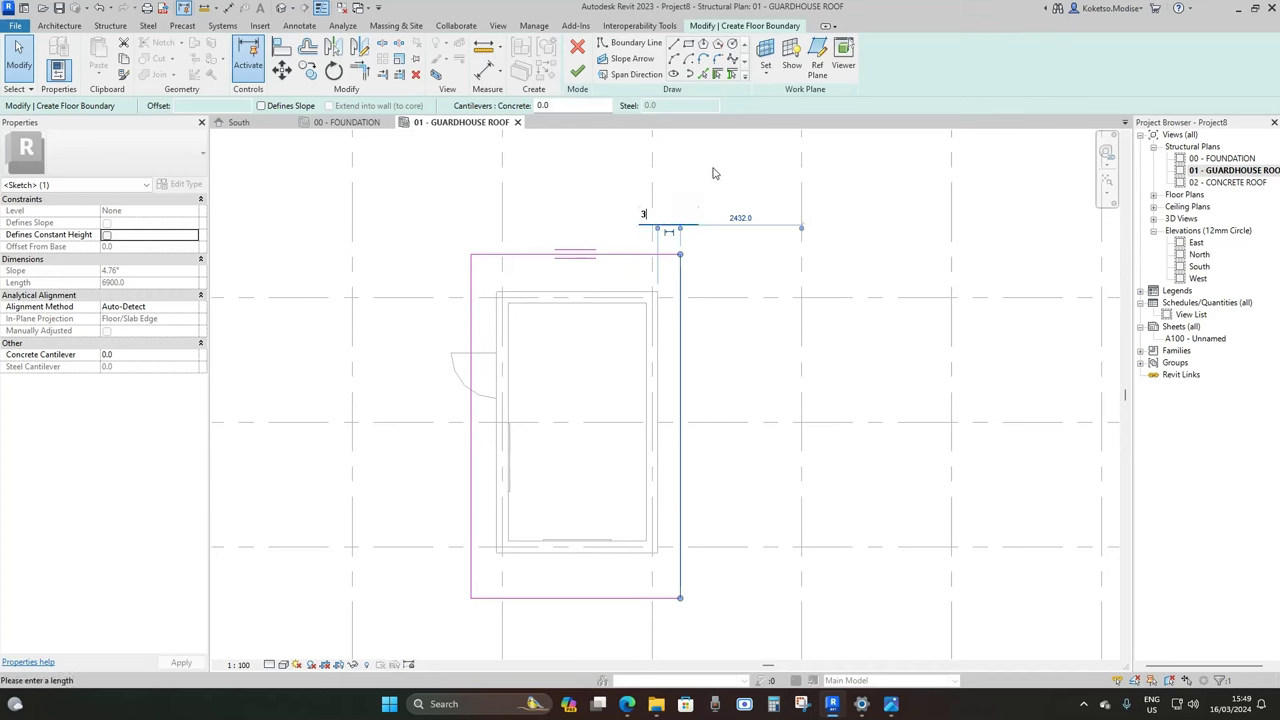
type("00")
key("Return")
left_click(576, 255)
left_click(690, 272)
type("3")
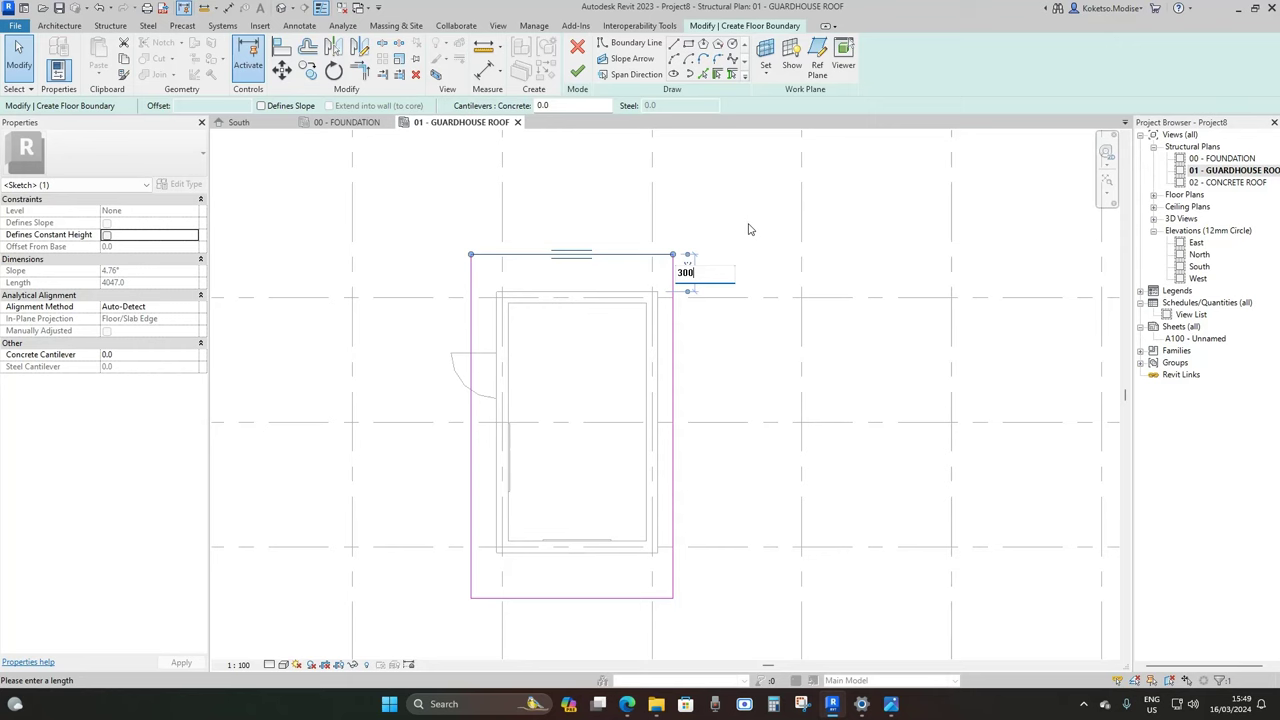
type("00")
key("Return")
Set the west and south boundary lines' offsets from the outer wall faces to 300 mm each
left_click(471, 443)
left_click(483, 614)
type("300")
key("Return")
left_click(563, 598)
left_click(450, 577)
type("3")
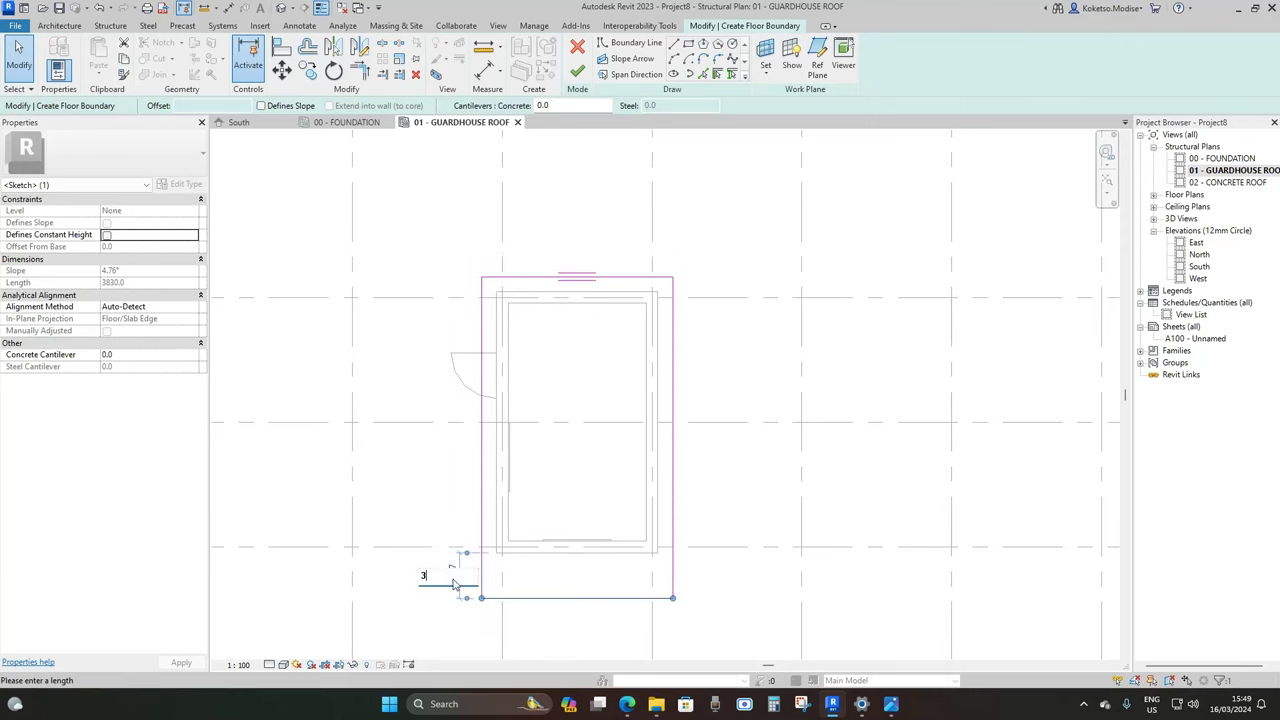
type("00")
key("Return")
left_click(597, 469)
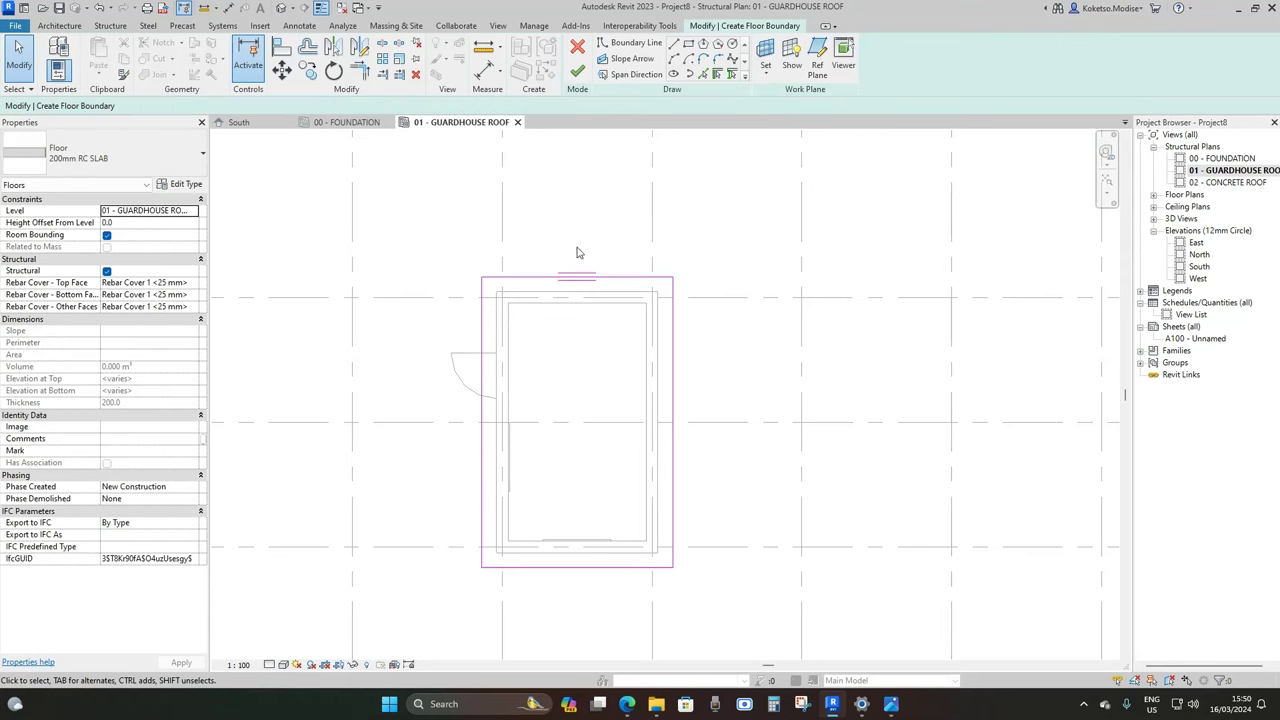
Draw a slope arrow from the midpoint of the slab's south edge to the midpoint of its north edge
left_click(628, 60)
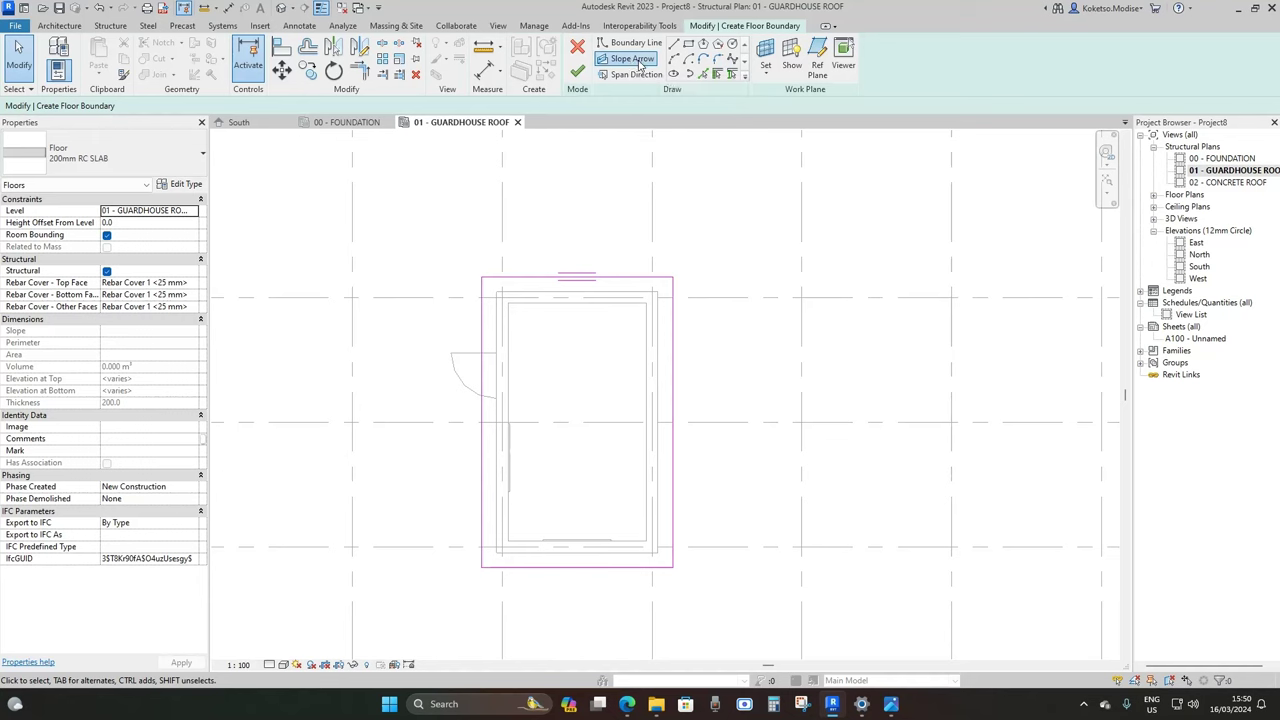
left_click(572, 567)
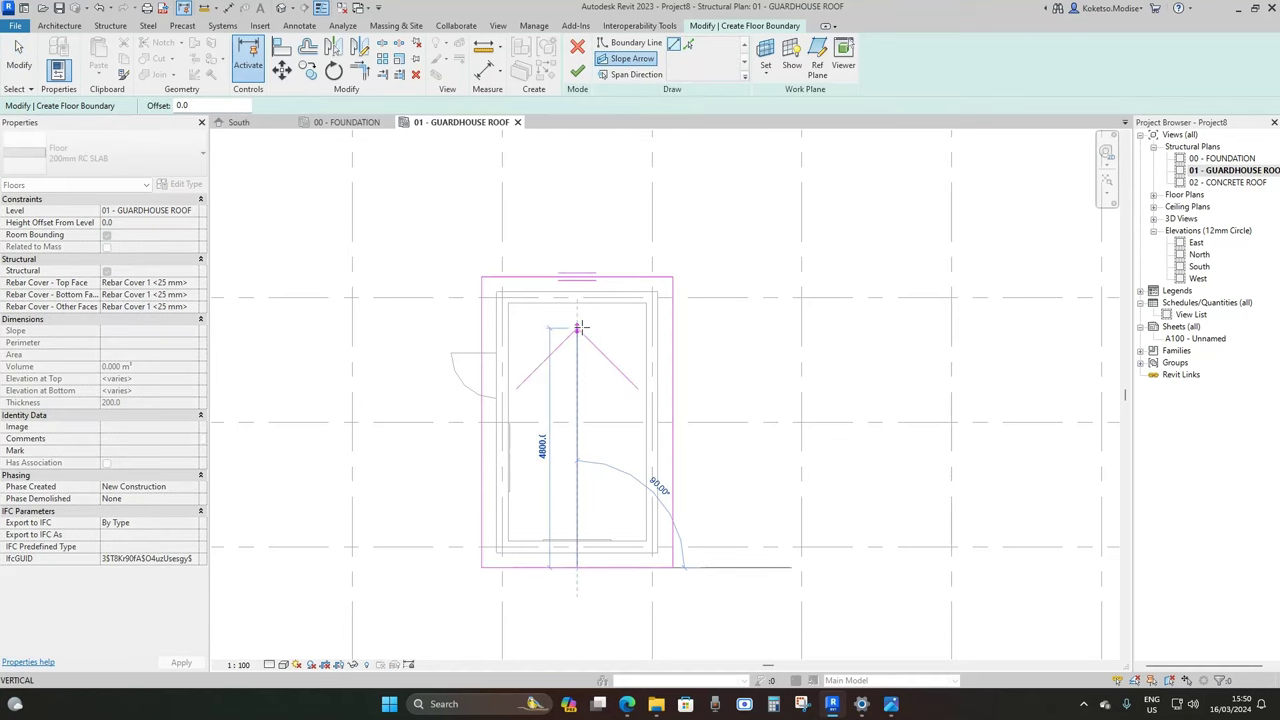
left_click(576, 277)
key("Escape")
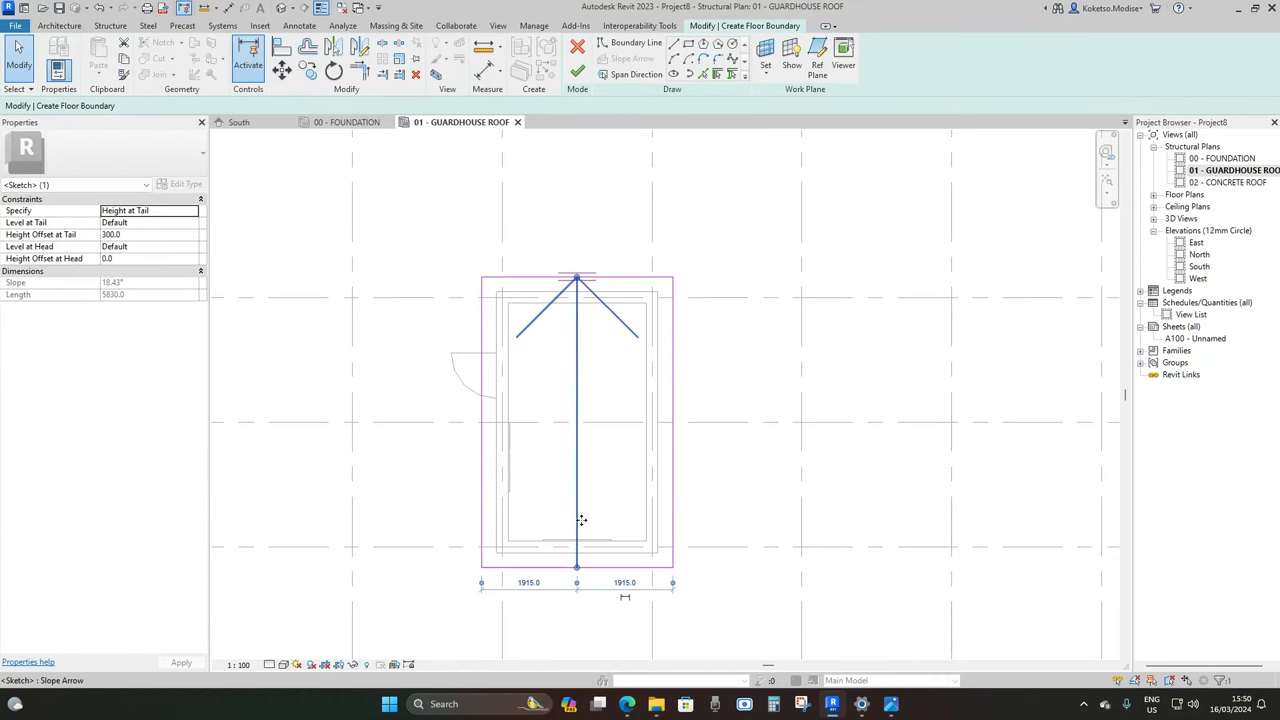
left_click(606, 349)
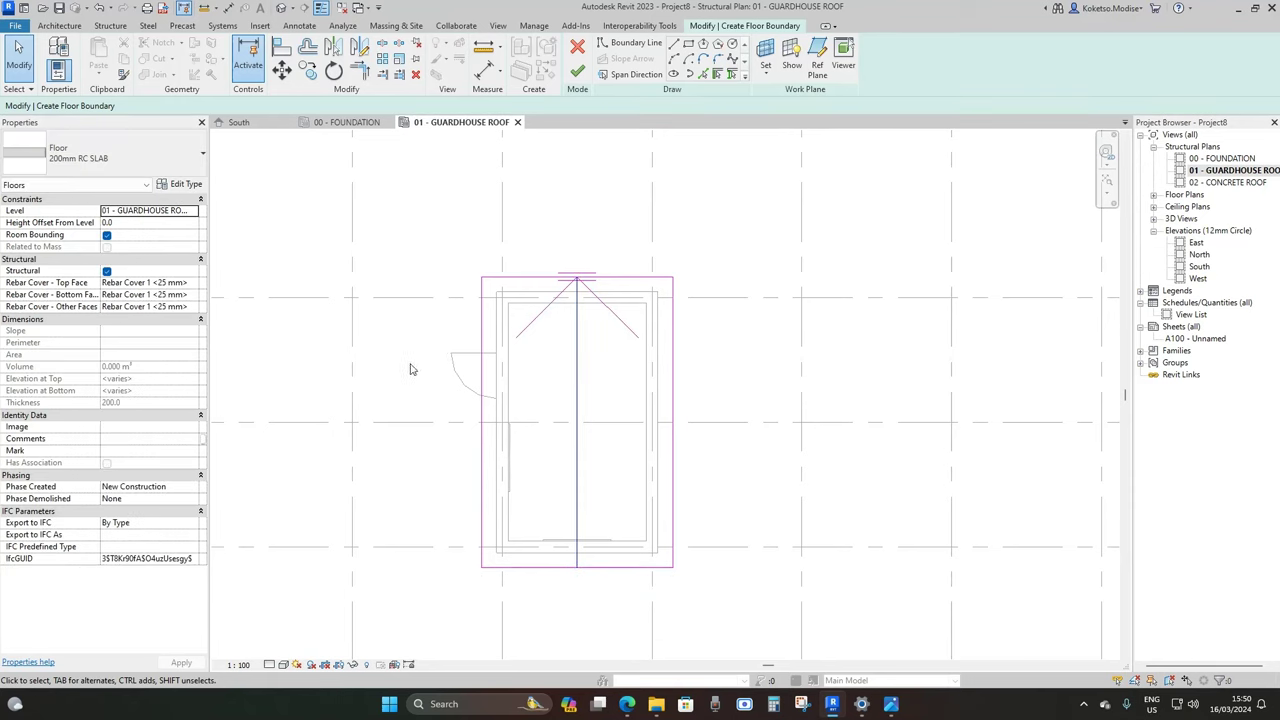
Define the slope arrow by Slope instead of Height at Tail, set the slope to -5.00°, and finish the floor sketch
left_click(578, 335)
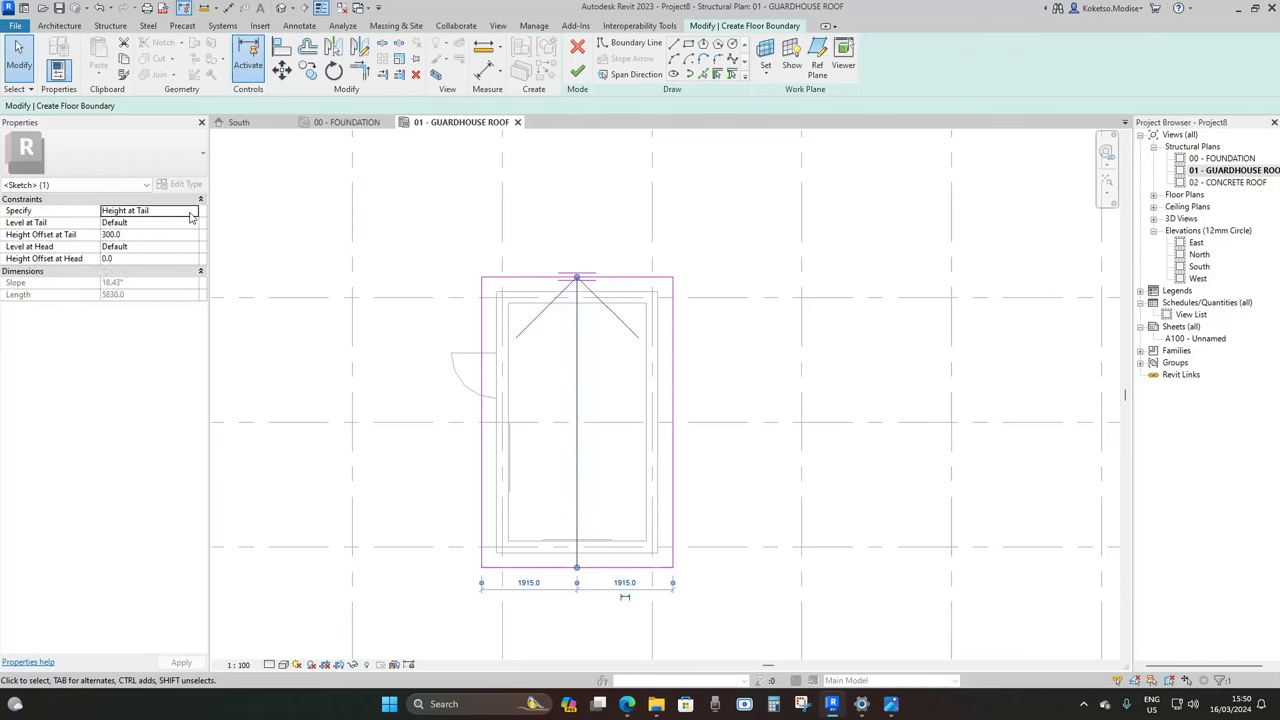
left_click(192, 214)
left_click(113, 233)
left_click(143, 282)
key("BackSpace")
type("-5")
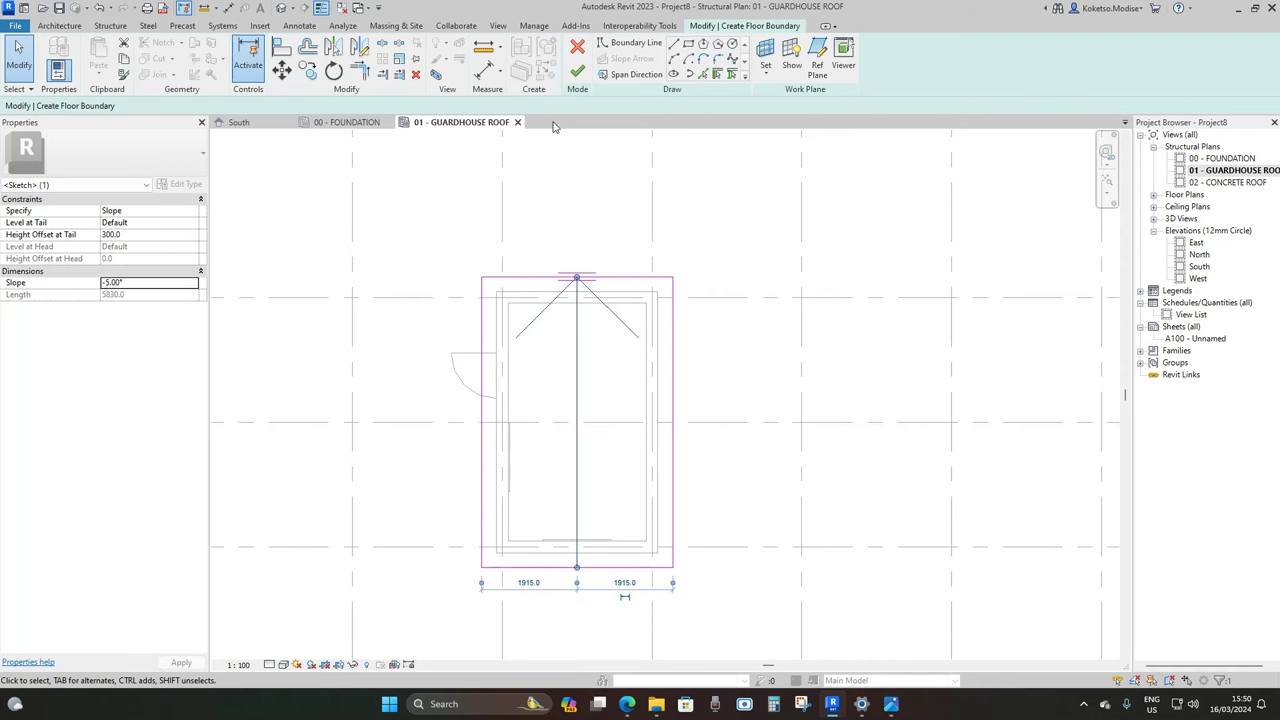
left_click(576, 78)
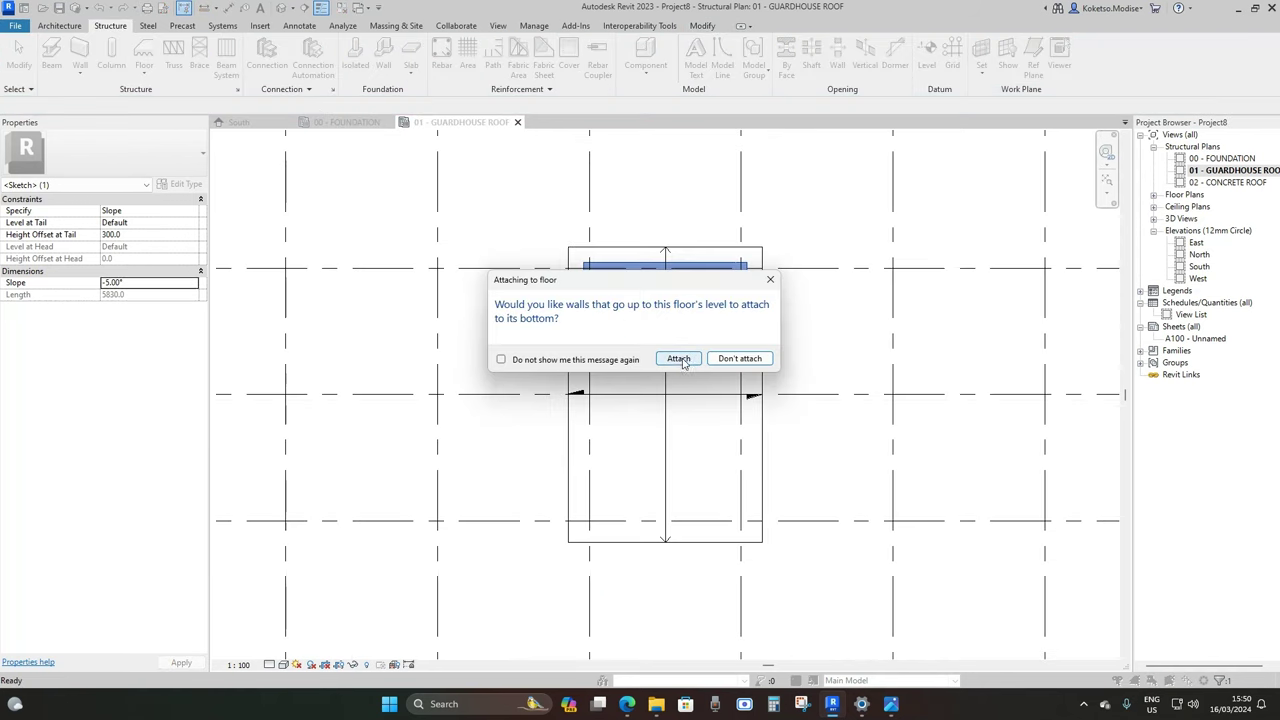
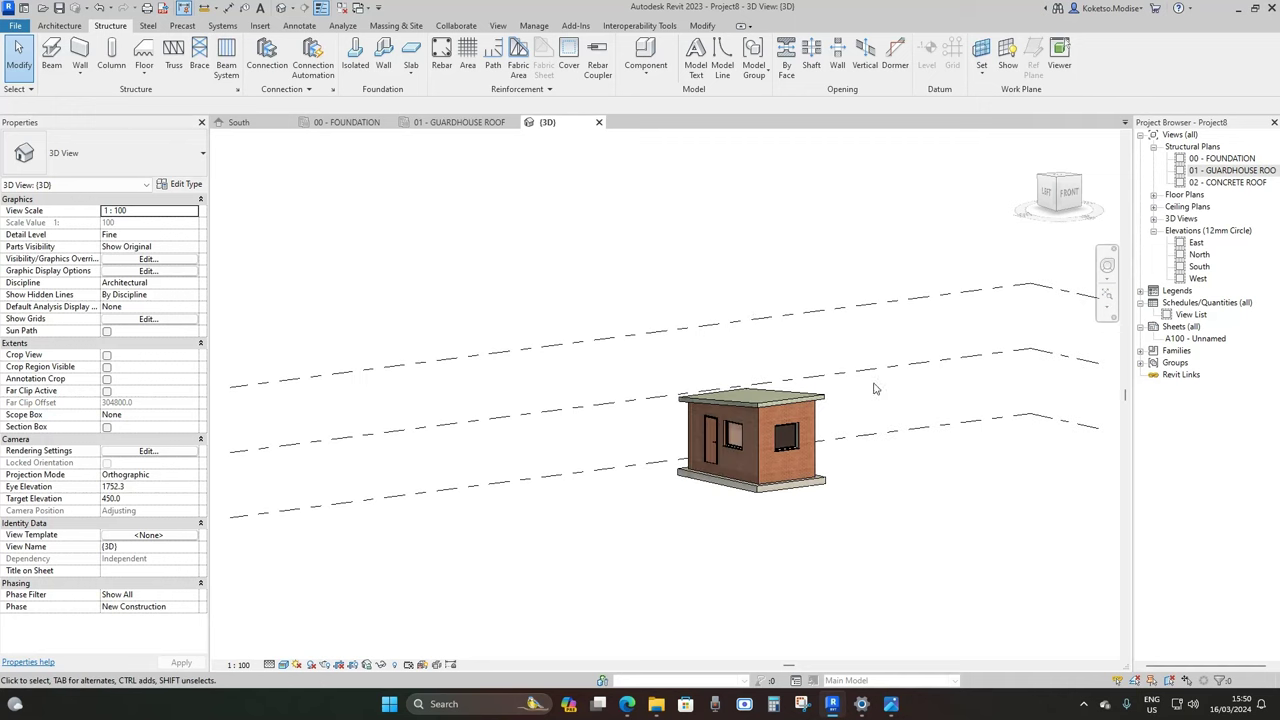
In the 00 - FOUNDATION plan, start an isolated foundation and load Footing-Rectangular.rfa from the UK Structural Foundations library
left_click(350, 122)
scroll(727, 387, "down", 5)
scroll(727, 387, "up", 3)
middle_click_drag(727, 387, 557, 380)
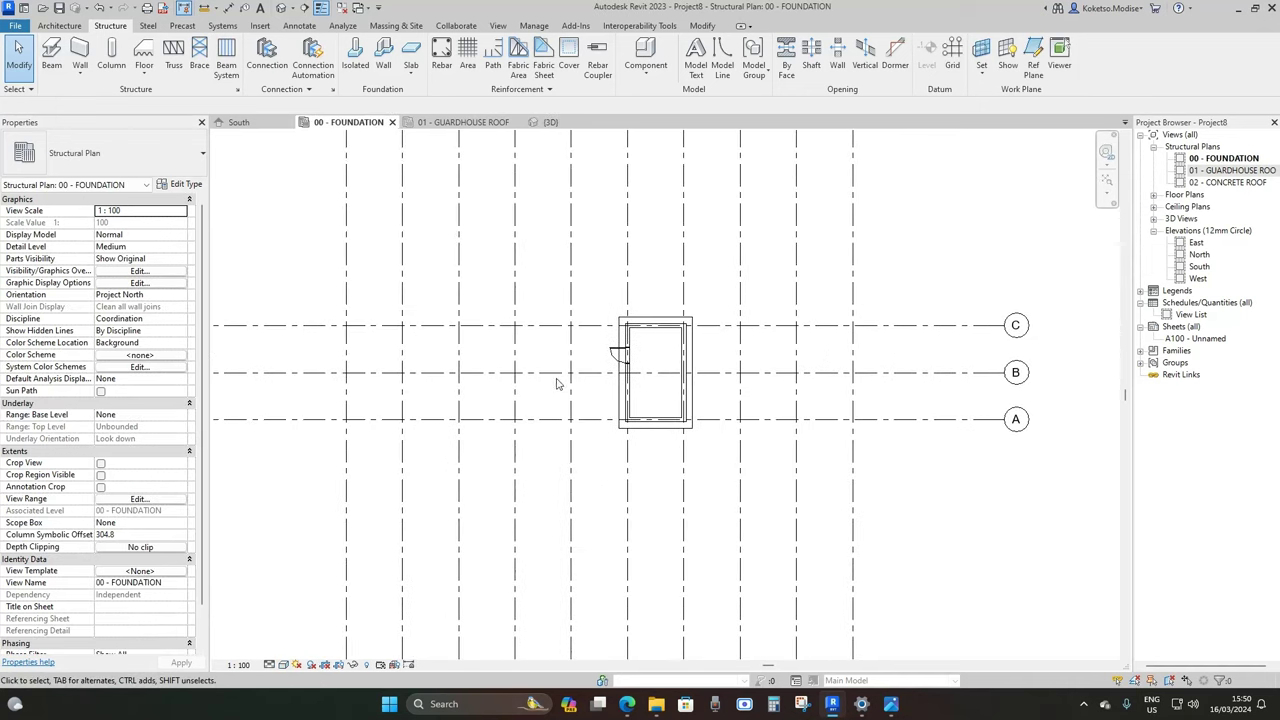
middle_click_drag(406, 366, 403, 404)
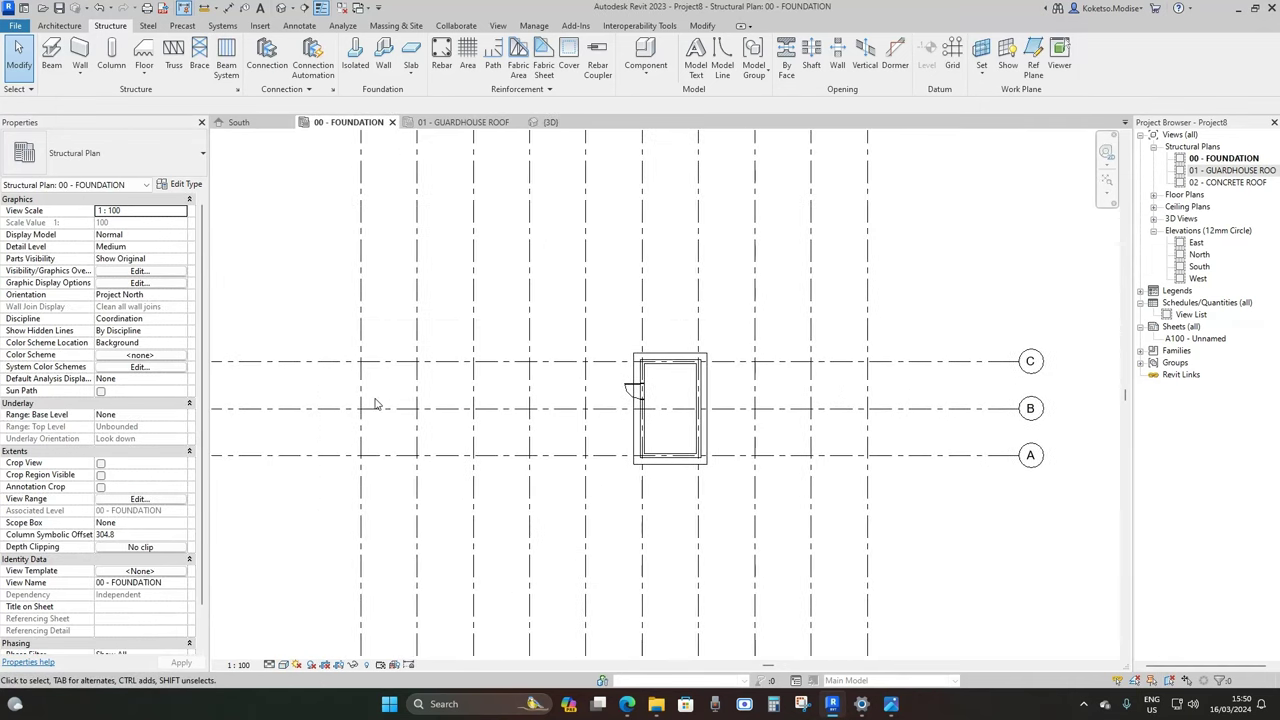
scroll(375, 403, "up", 1)
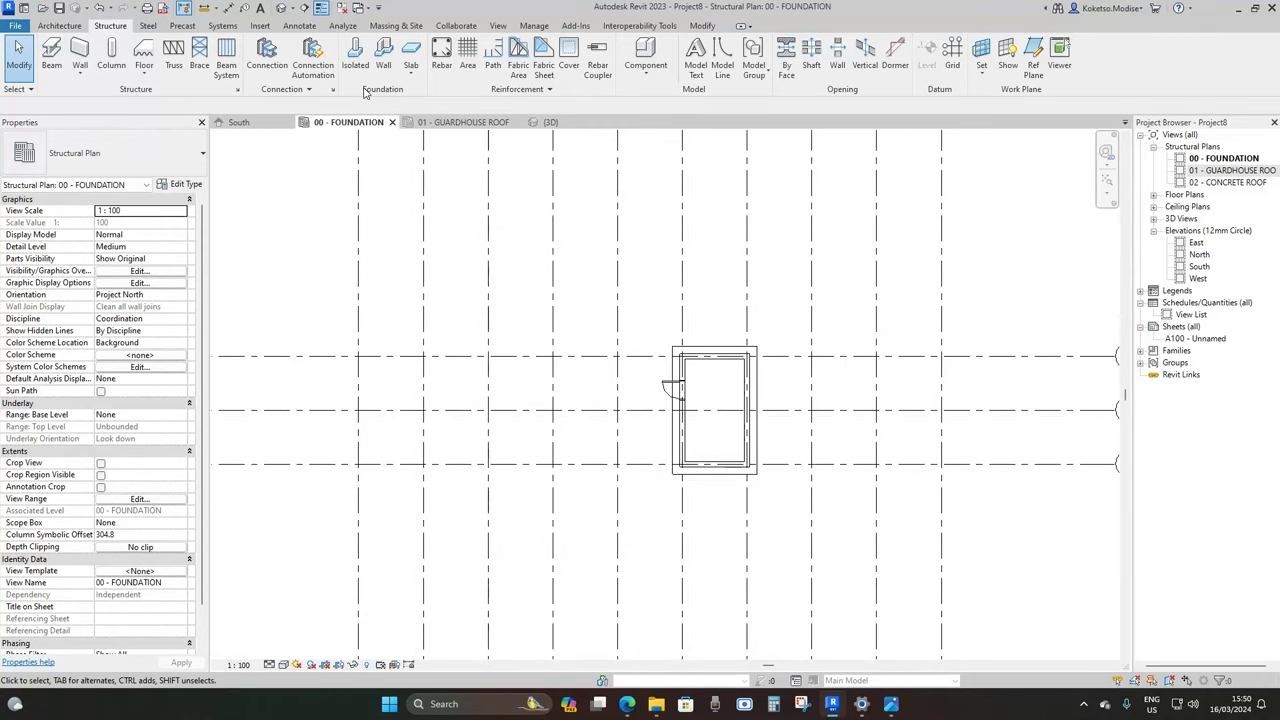
left_click(355, 58)
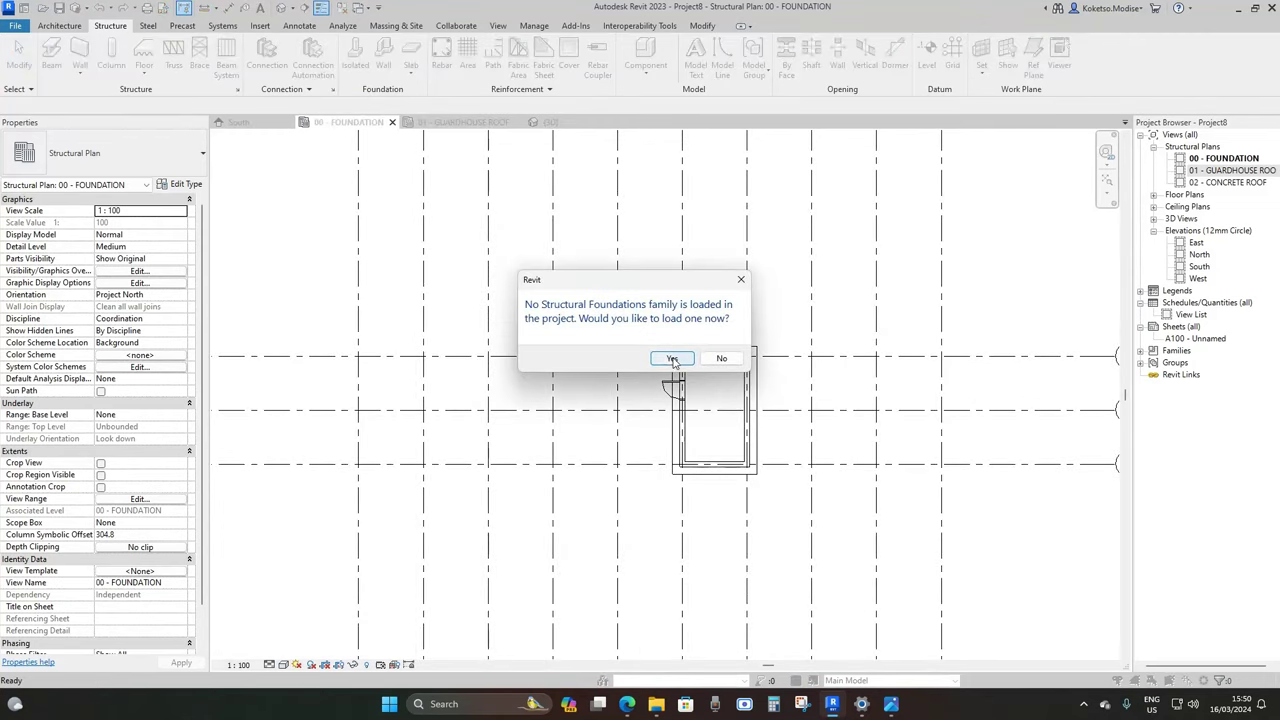
left_click(672, 359)
left_click(256, 362)
double_click(475, 145)
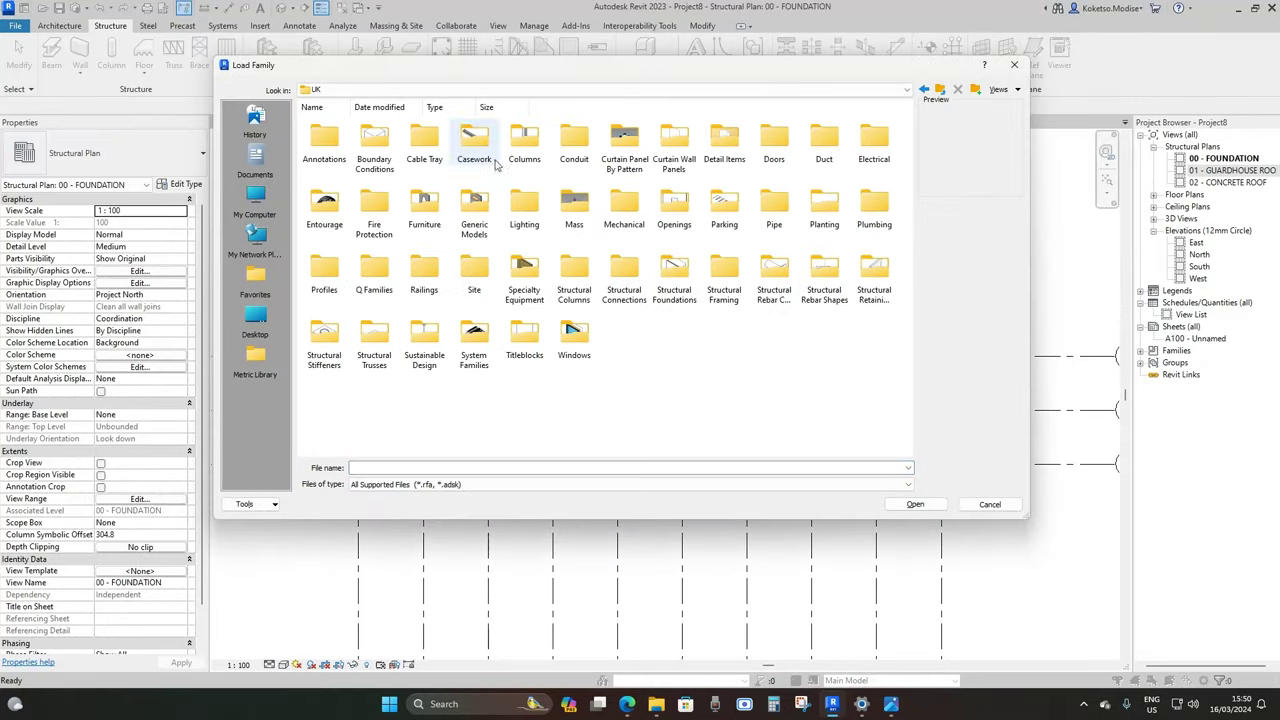
double_click(672, 270)
left_click(473, 145)
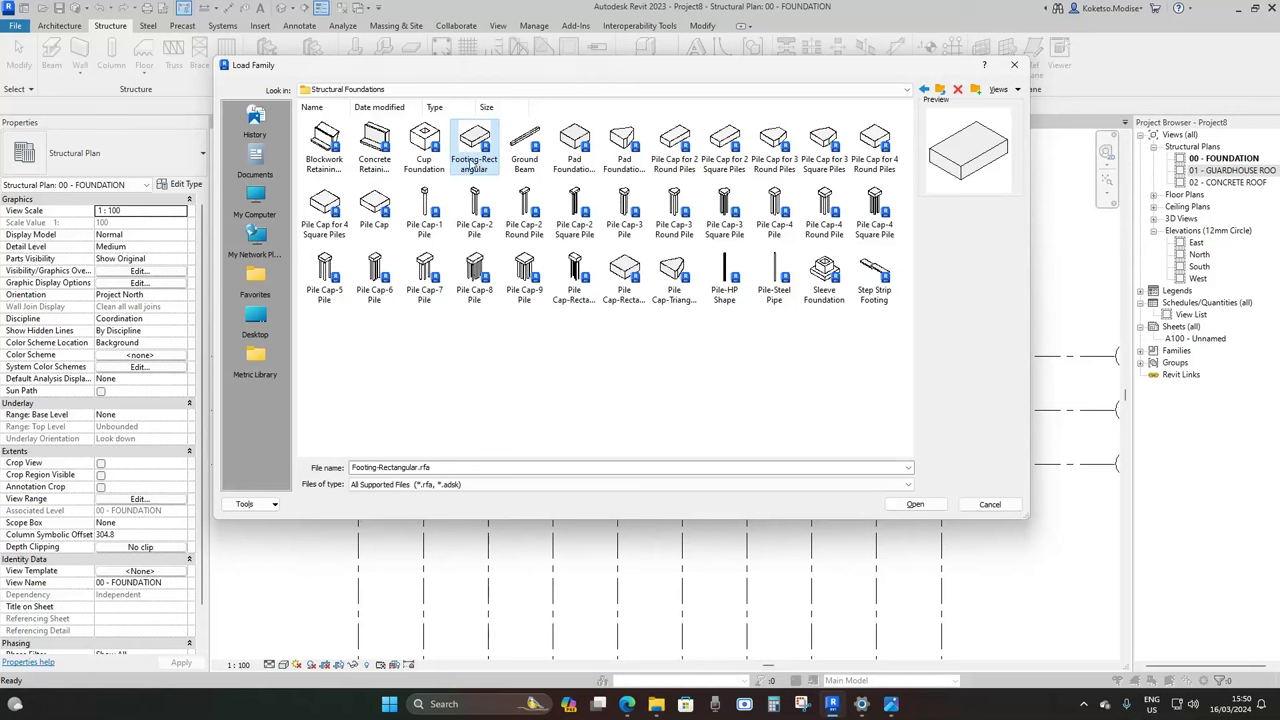
left_click(914, 503)
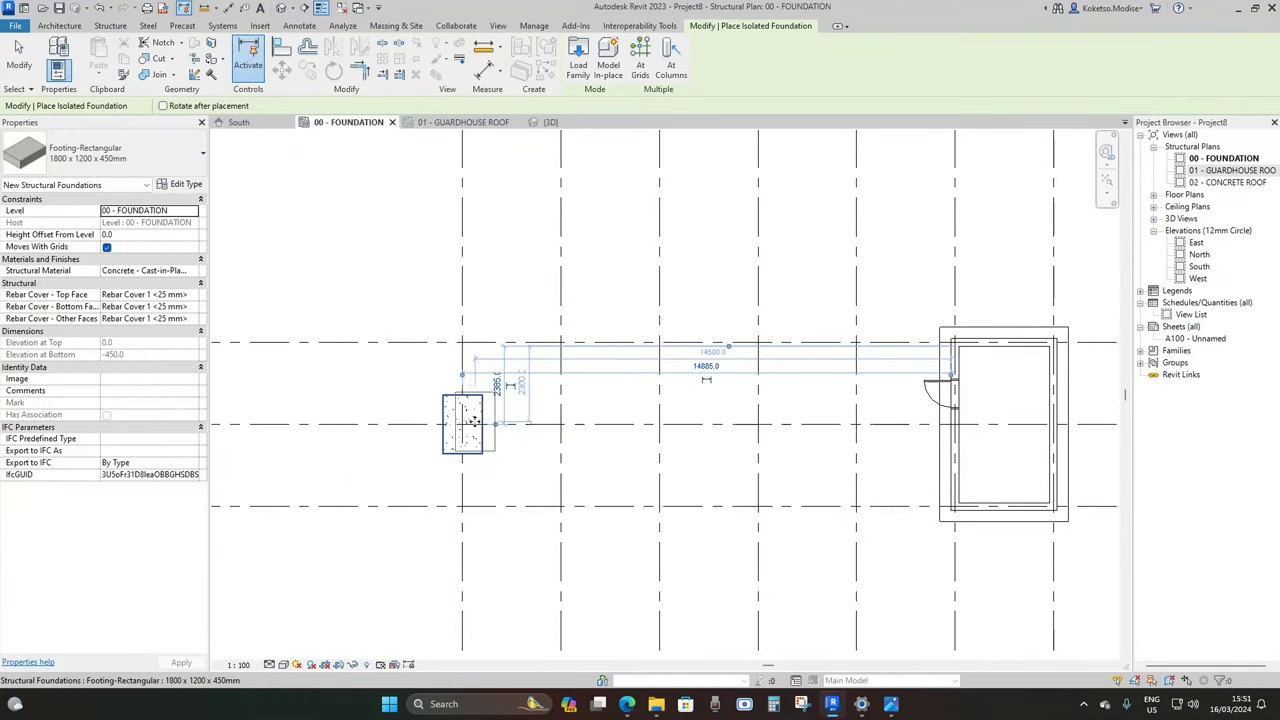
Place one 1800 x 1200 x 450mm rectangular footing where the westernmost vertical grid crosses grid B, and select it
scroll(490, 405, "up", 3)
left_click(484, 400)
key("Escape")
left_click(468, 420)
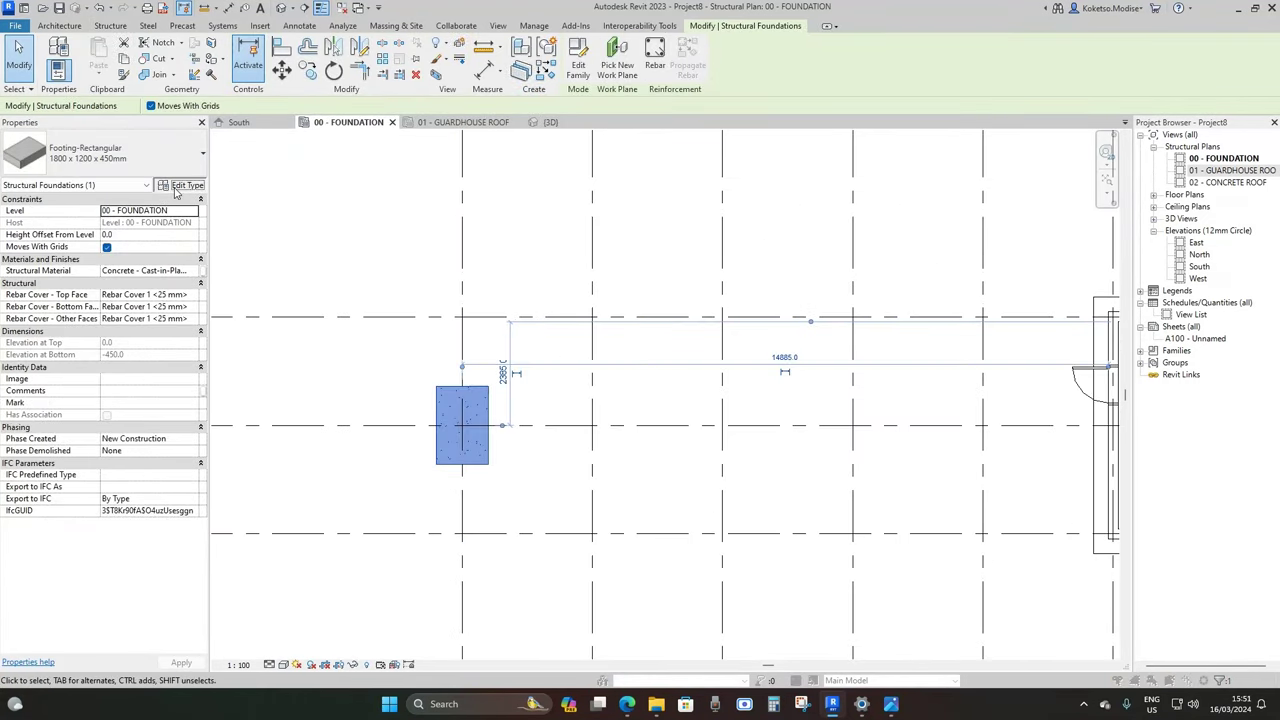
Duplicate the selected footing's type as 2500 x 1200 x 450mm and set its length to 2500
left_click(180, 184)
left_click(458, 195)
left_click(357, 388)
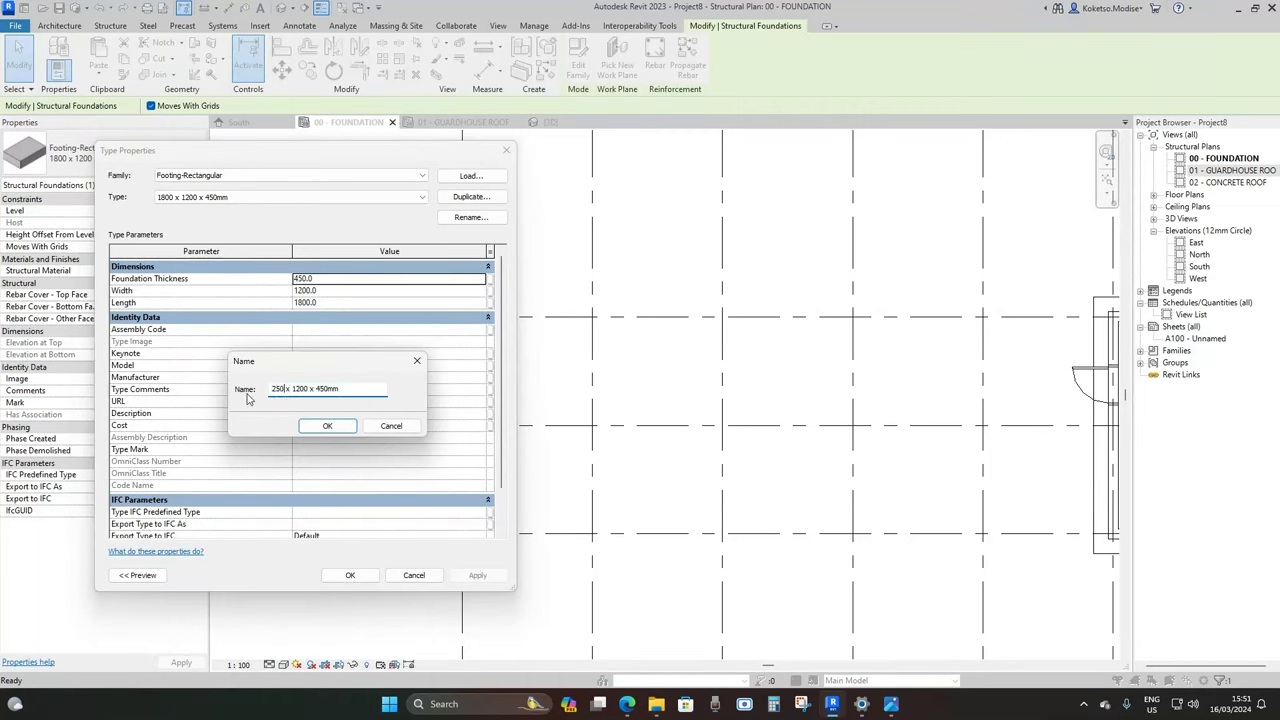
left_click(325, 427)
left_click(316, 302)
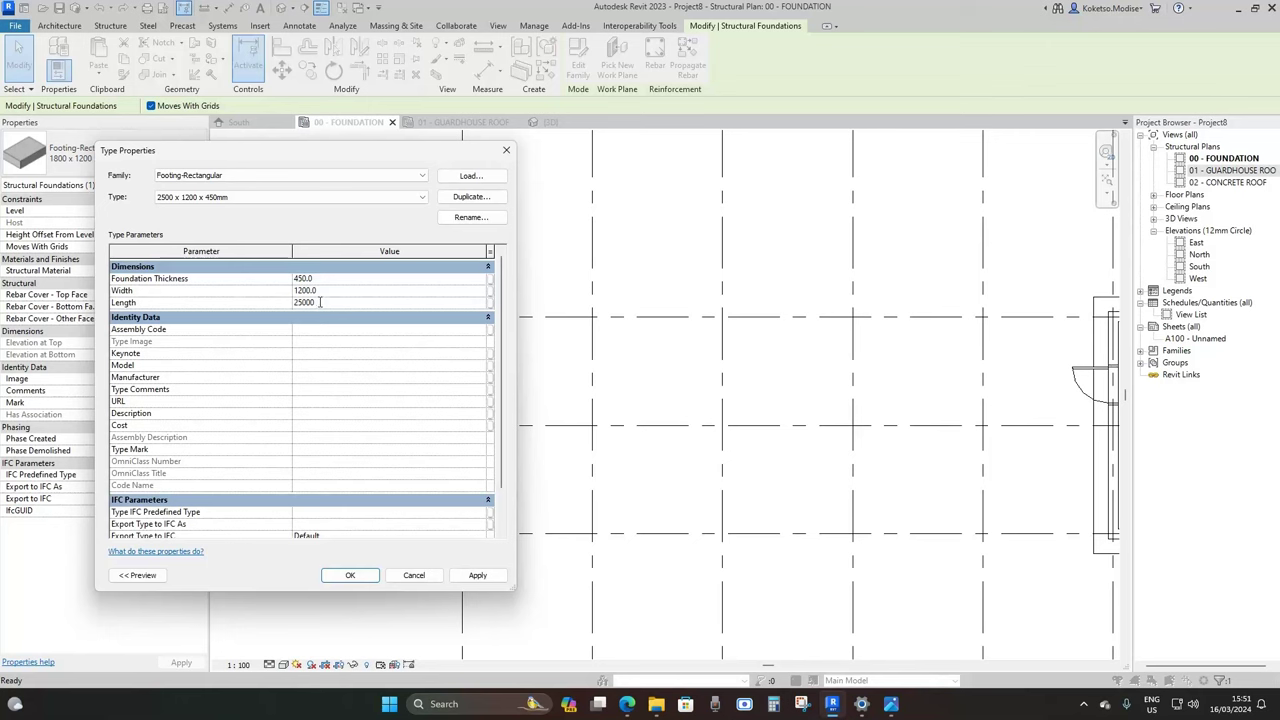
left_click(477, 575)
left_click(350, 575)
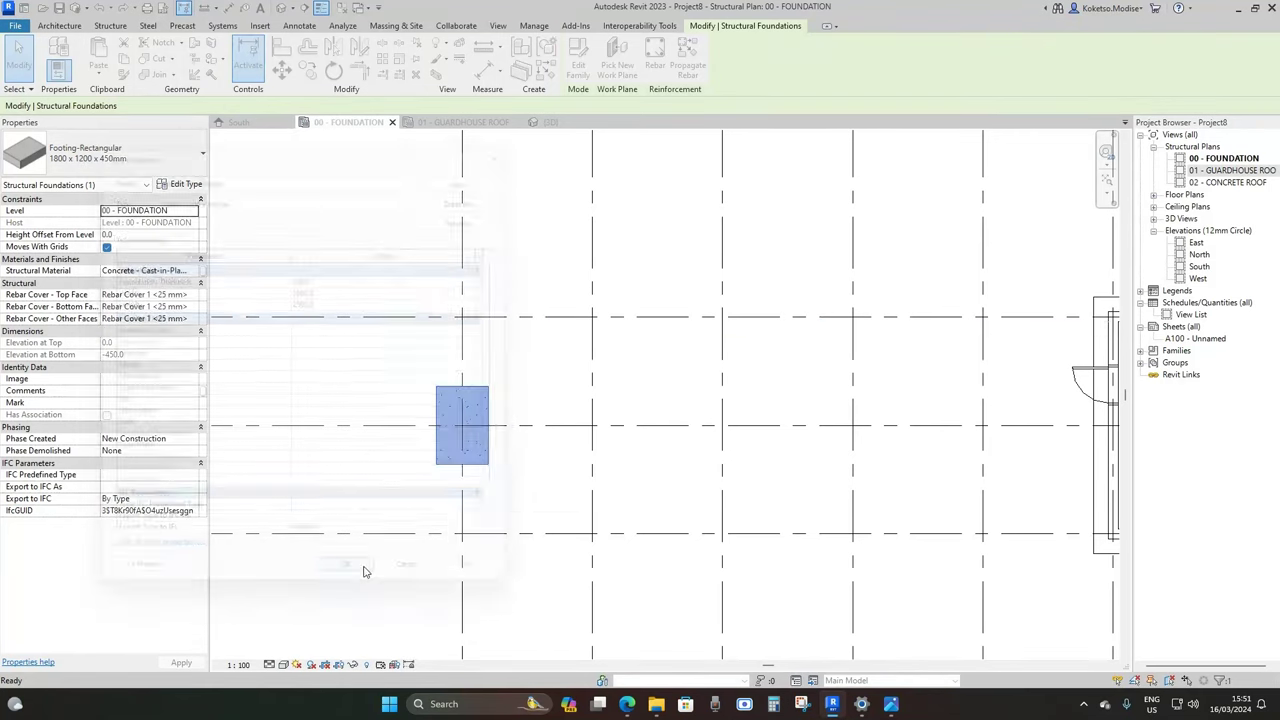
Make multiple copies of the footing along grid B, placing them on the third and fifth vertical gridlines from the west
left_click(307, 70)
left_click(463, 276)
scroll(545, 274, "down", 2)
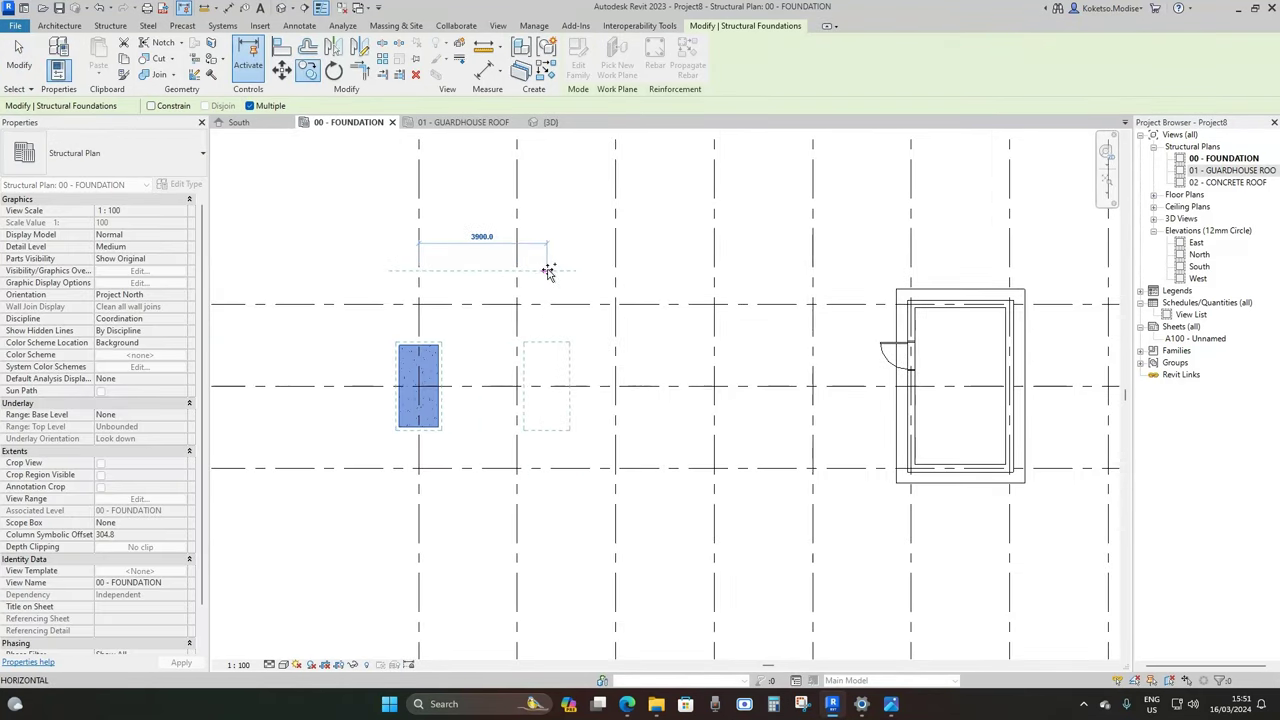
scroll(560, 270, "up", 2)
left_click(638, 270)
scroll(697, 272, "down", 1)
middle_click_drag(697, 272, 540, 271)
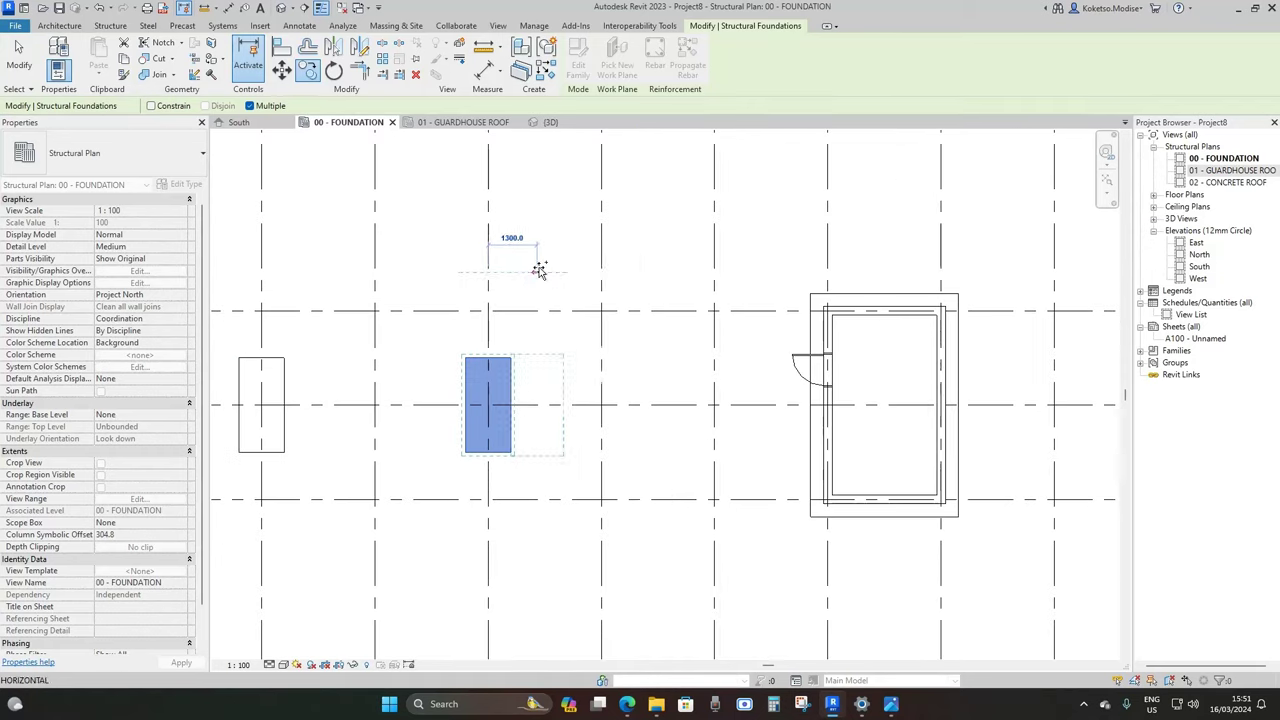
left_click(713, 277)
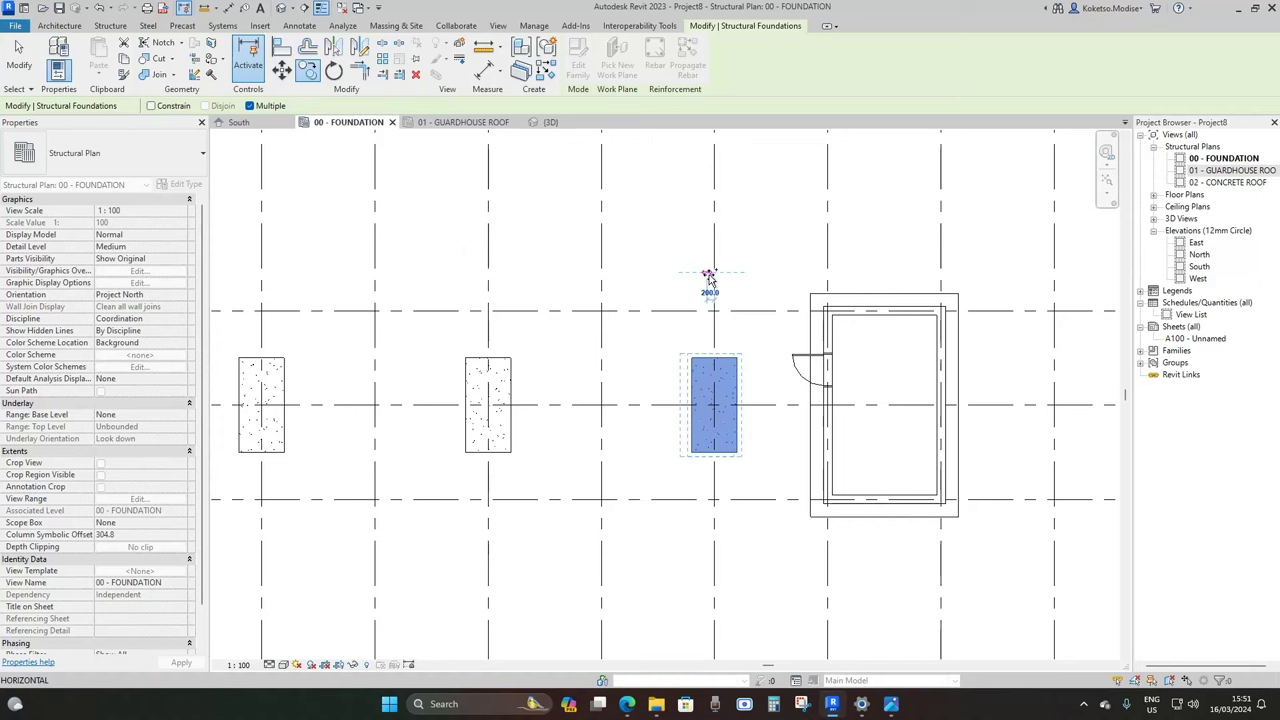
Continue copying the footing east of the guardhouse onto the eighth and tenth vertical gridlines, then end the copying
scroll(709, 277, "down", 4)
middle_click_drag(710, 293, 664, 295)
scroll(664, 288, "up", 3)
middle_click_drag(898, 289, 775, 278)
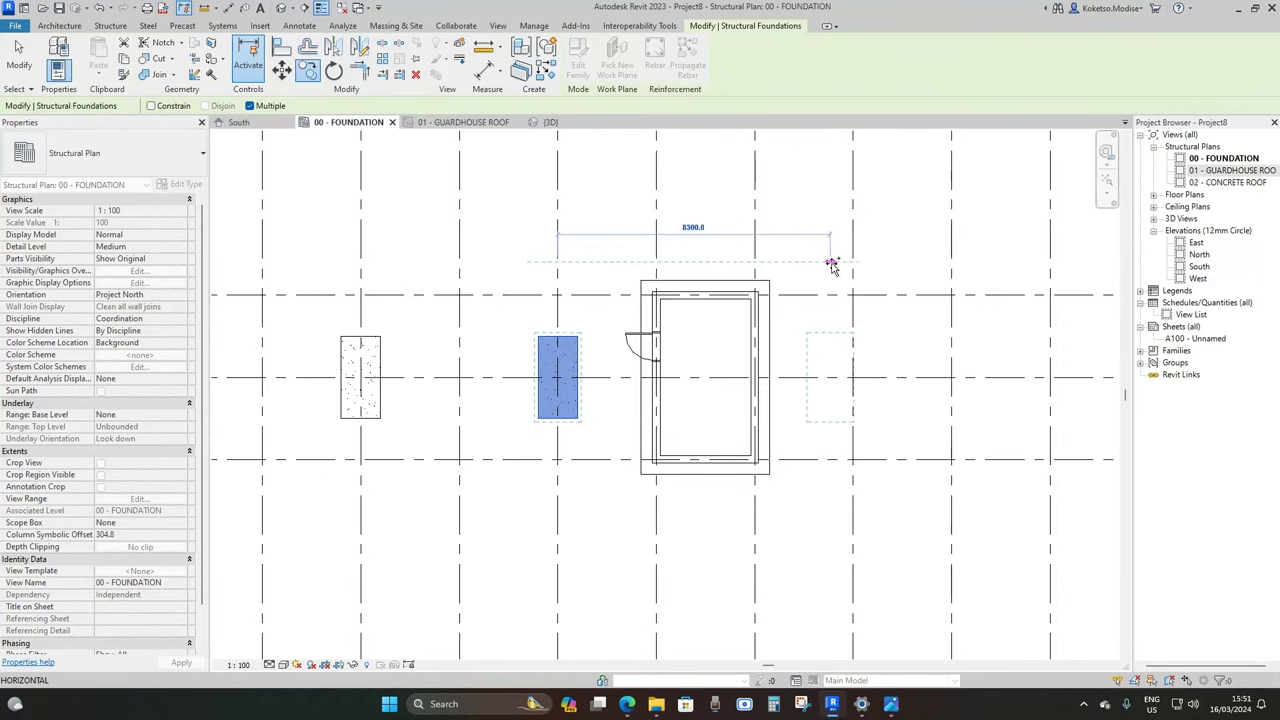
left_click(851, 263)
middle_click_drag(858, 268, 696, 268)
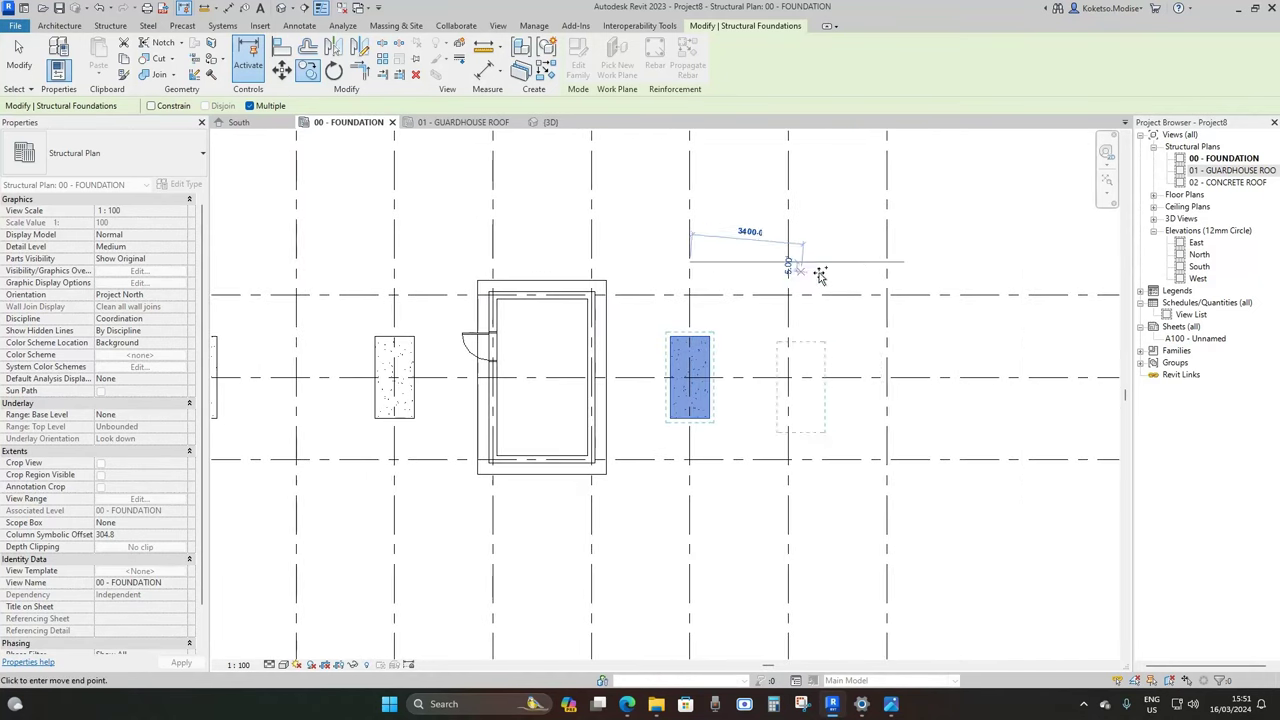
left_click(886, 272)
scroll(792, 326, "down", 2)
key("Escape")
key("Escape")
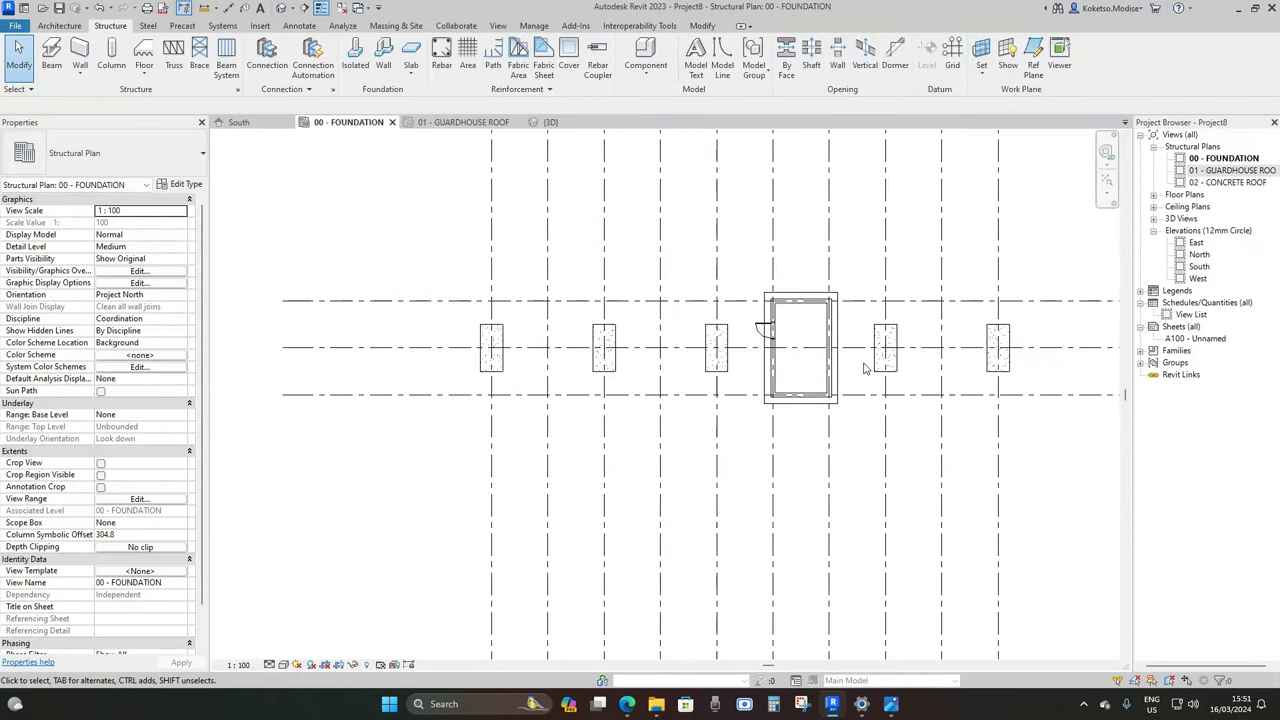
In the 3D view, select all five isolated footings and set their height offset from level to -500
left_click(547, 122)
middle_click_drag(663, 465, 864, 549, "shift")
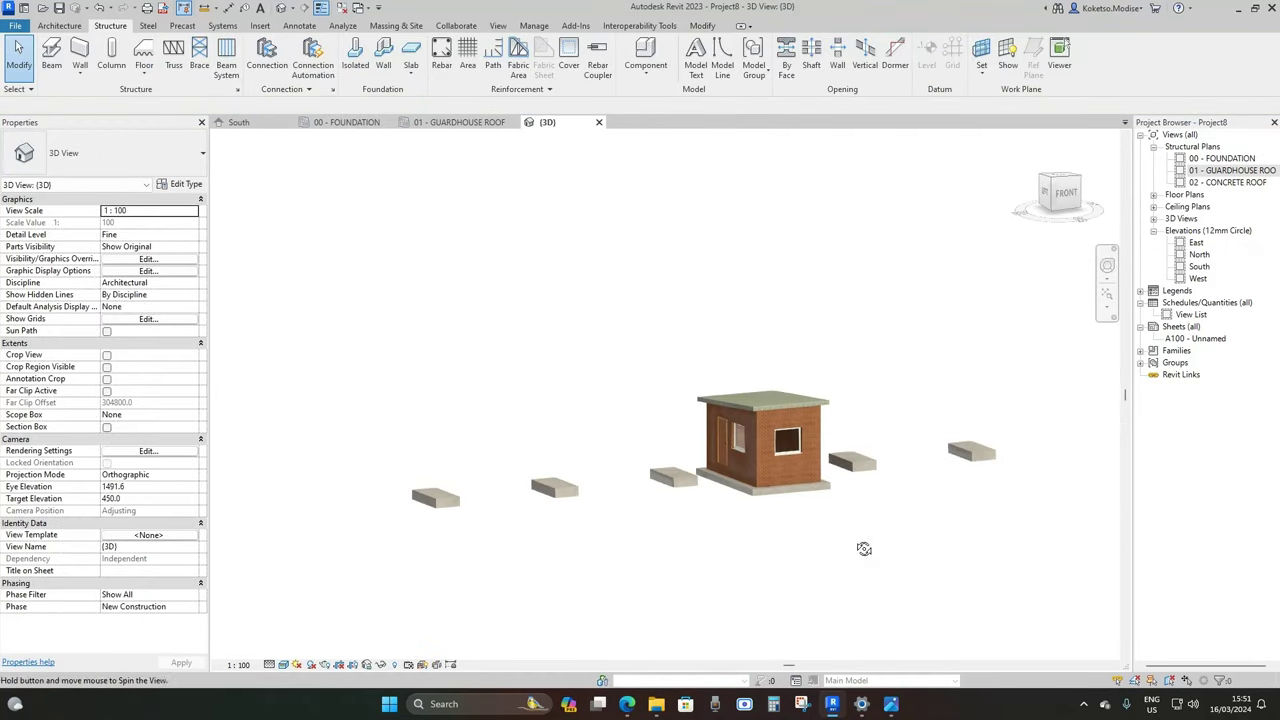
left_click(971, 452)
left_click(852, 462, "ctrl")
left_click(555, 486, "ctrl")
left_click(435, 498, "ctrl")
left_click(146, 234)
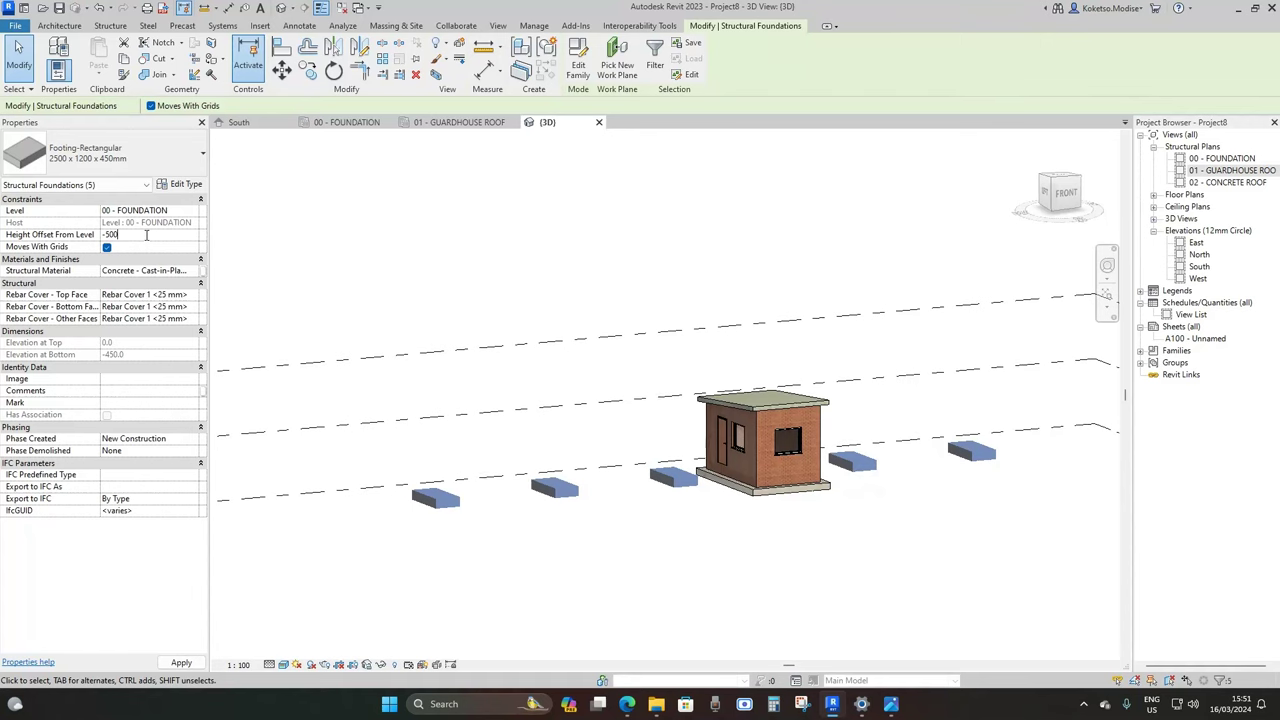
left_click(771, 580)
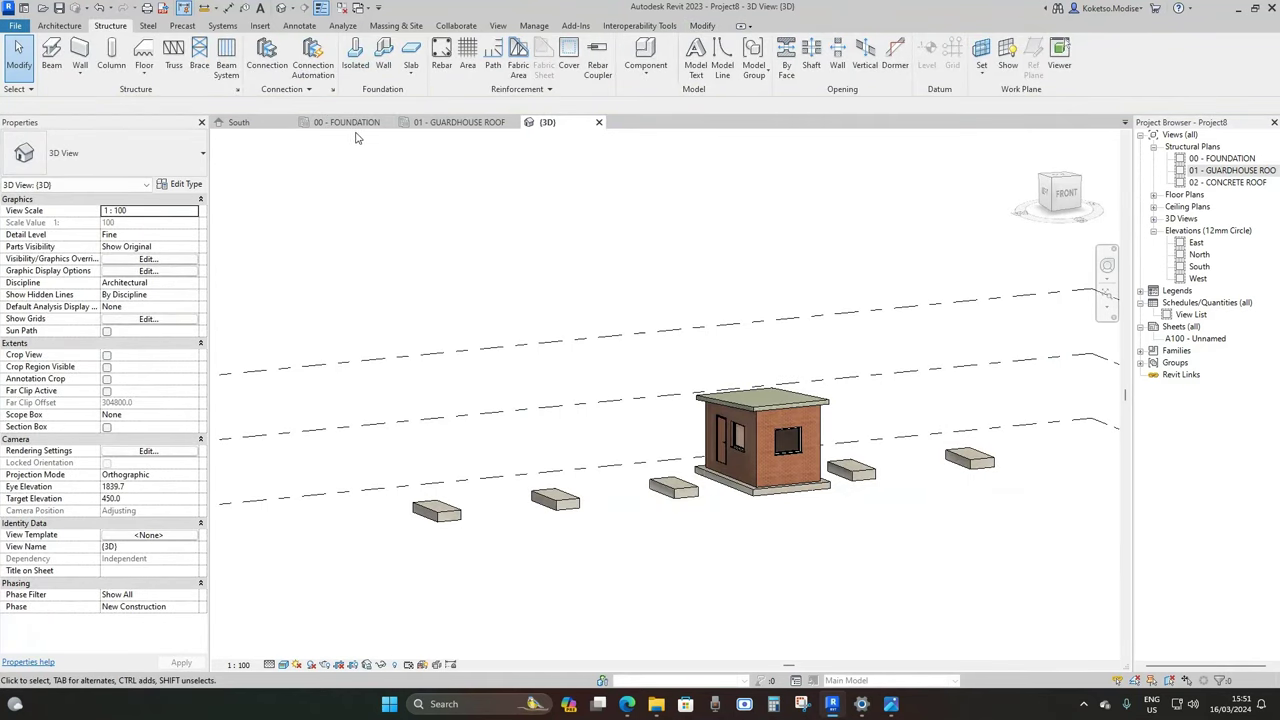
middle_click_drag(547, 428, 550, 355, "shift")
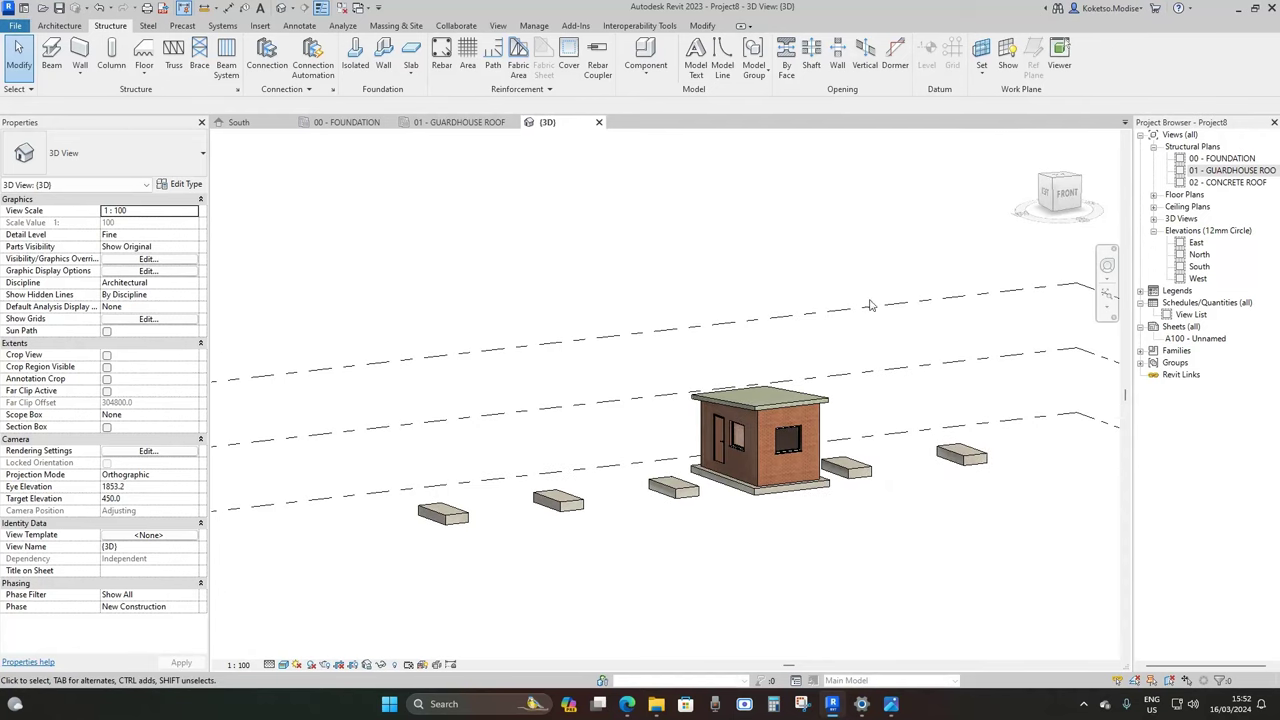
Return to the 00 - FOUNDATION plan and create a new family from the Metric Structural Column template
left_click(337, 123)
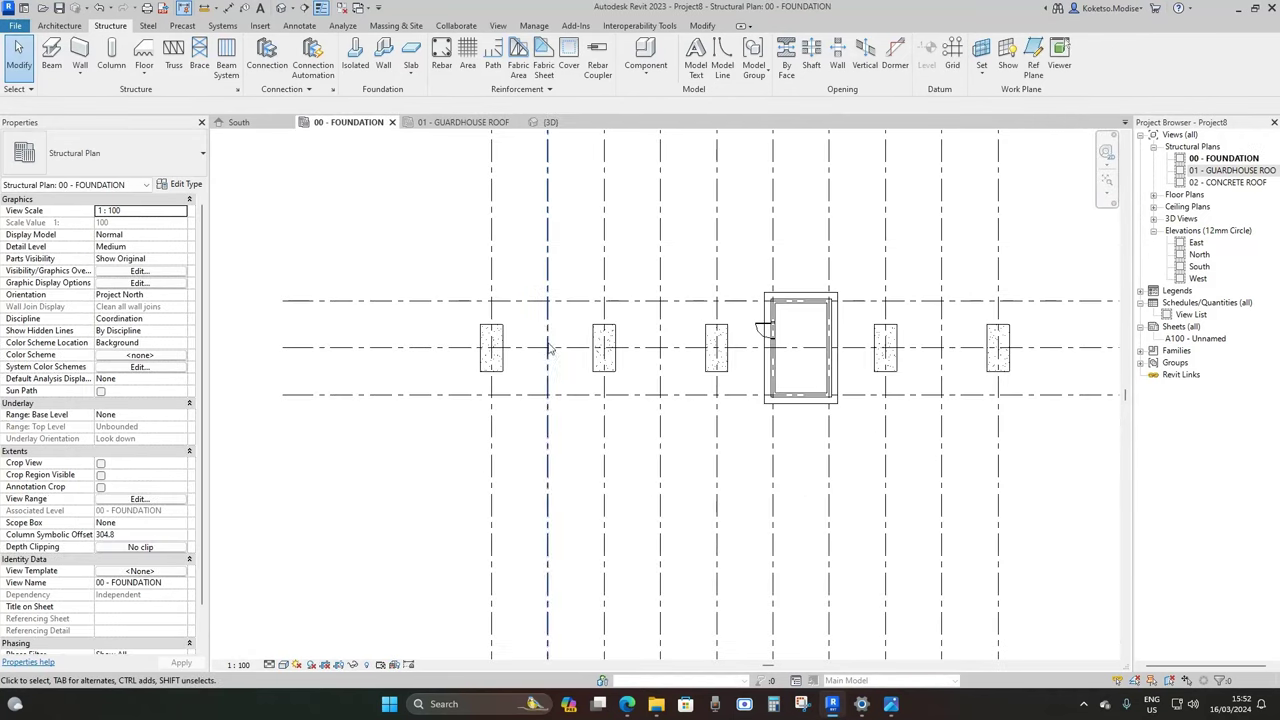
left_click(15, 26)
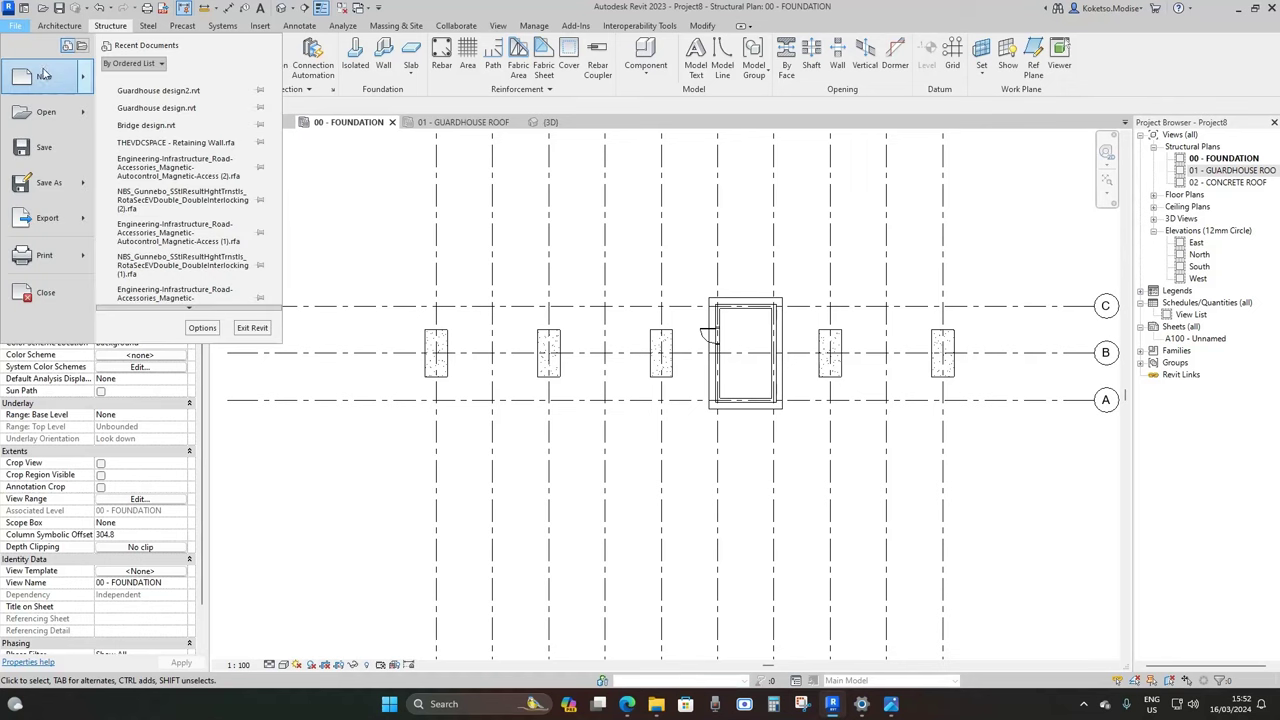
mouse_move(55, 84)
left_click(168, 121)
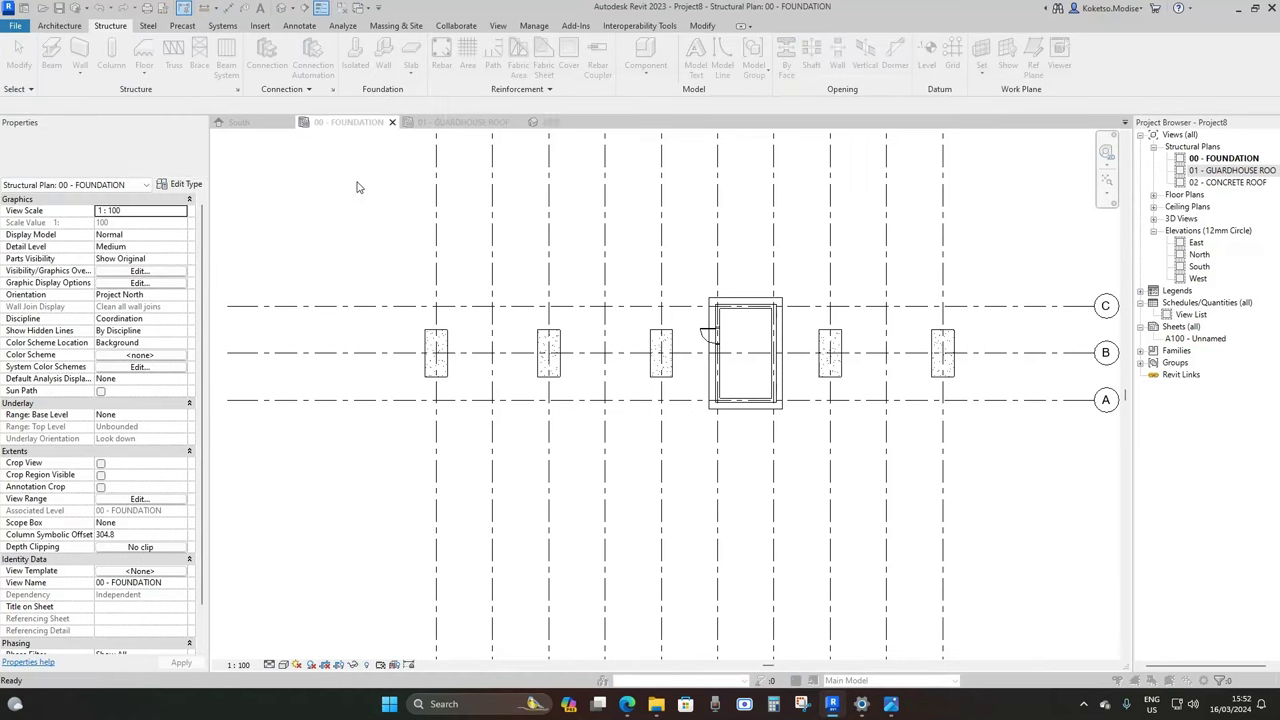
scroll(757, 297, "down", 1)
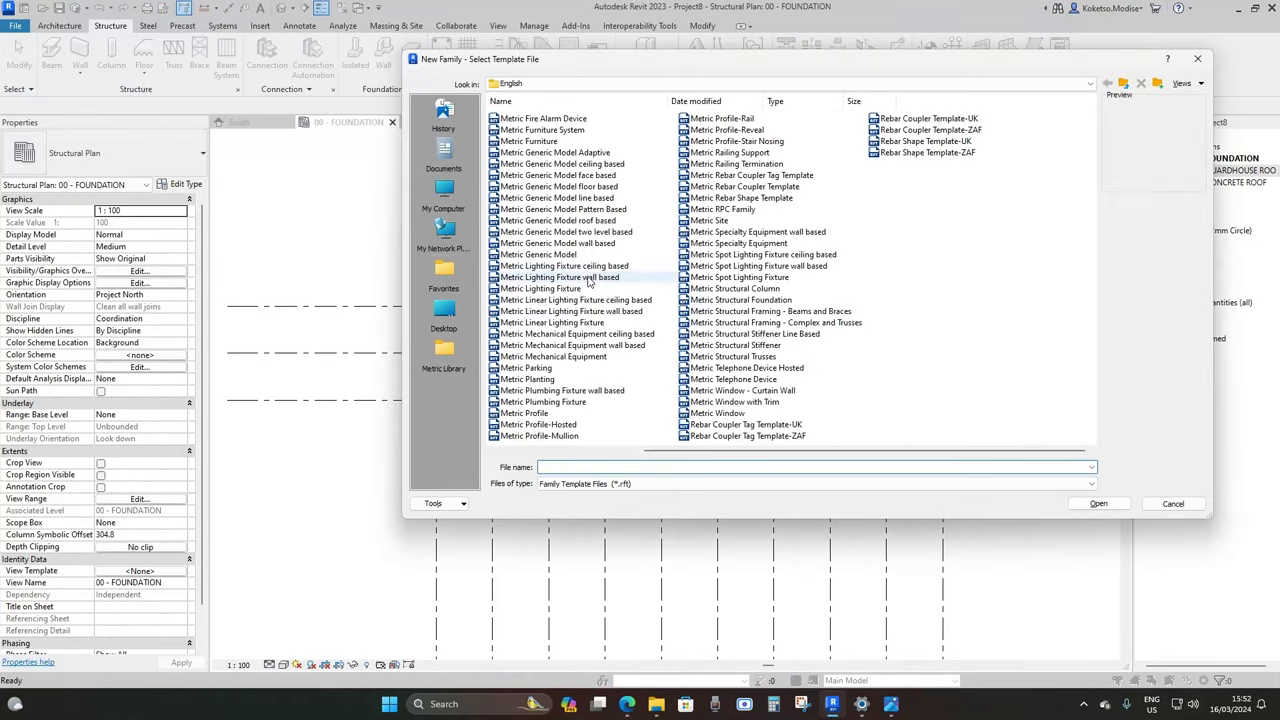
left_click(800, 290)
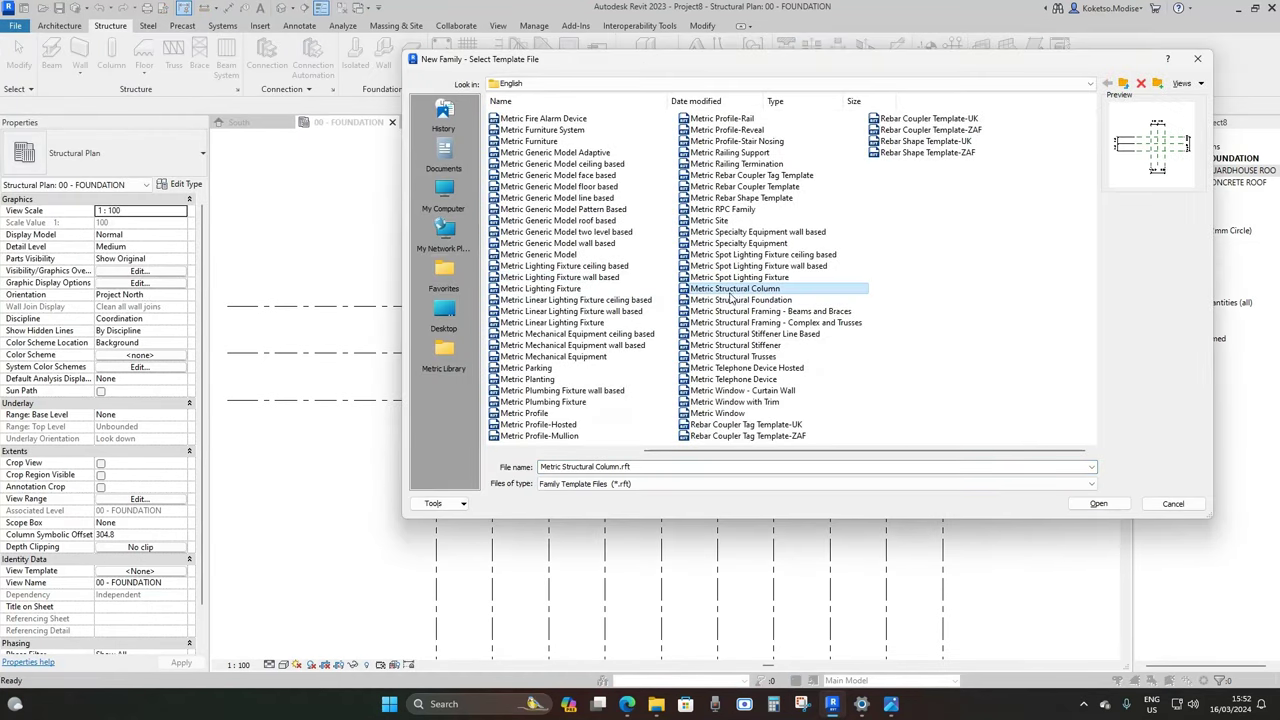
left_click(1098, 504)
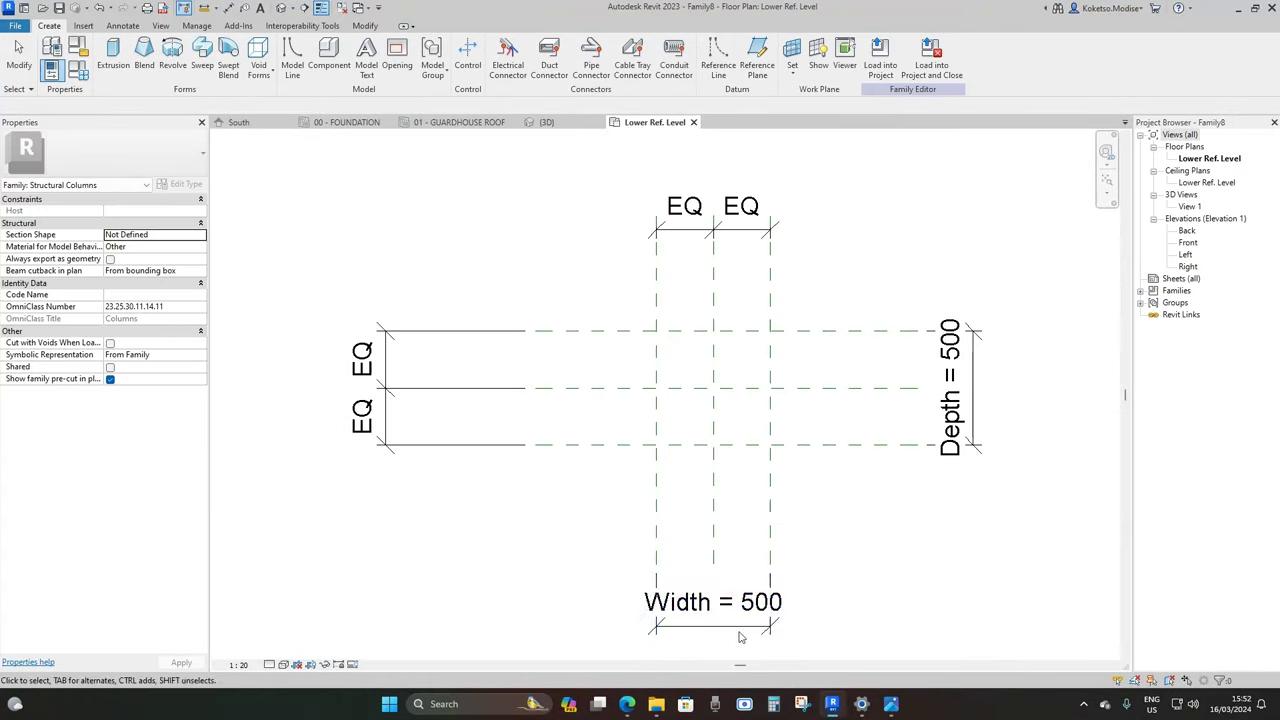
Set the column family's Width dimension to 1200 in the Lower Ref. Level plan
middle_click_drag(738, 631, 669, 574)
left_click(670, 556)
left_click(661, 553)
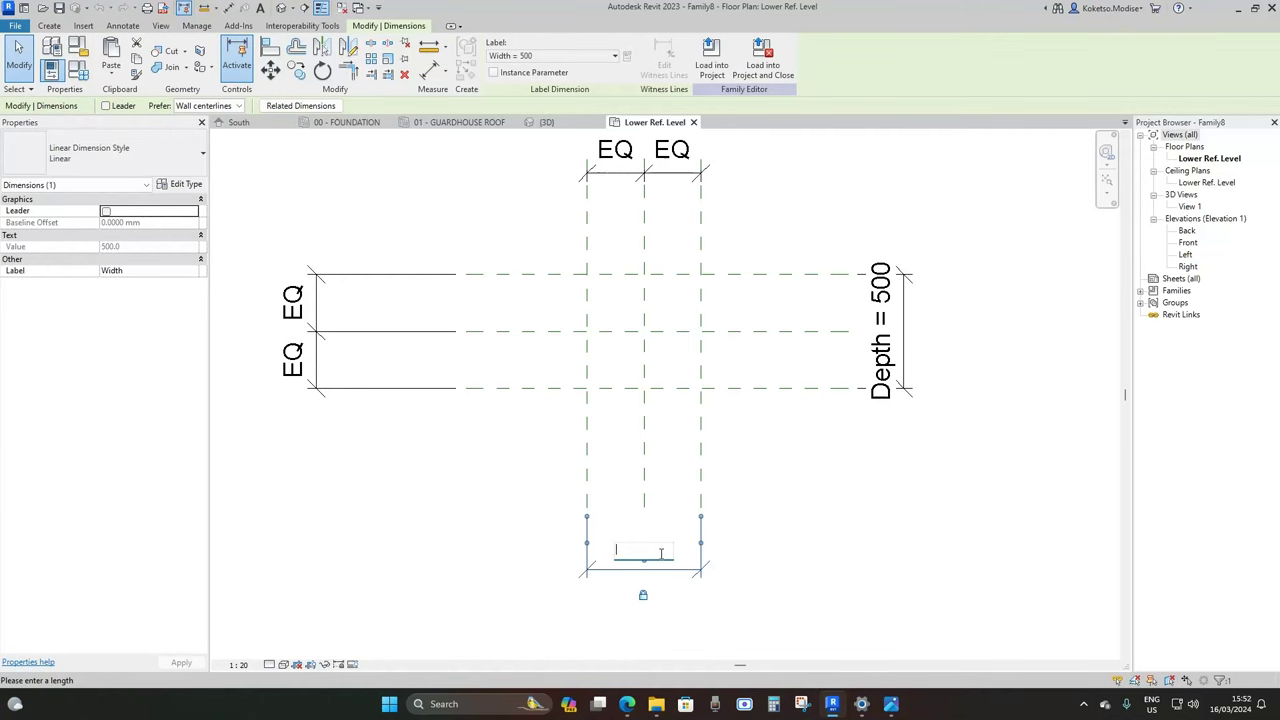
type("1200")
key("Return")
left_click(848, 466)
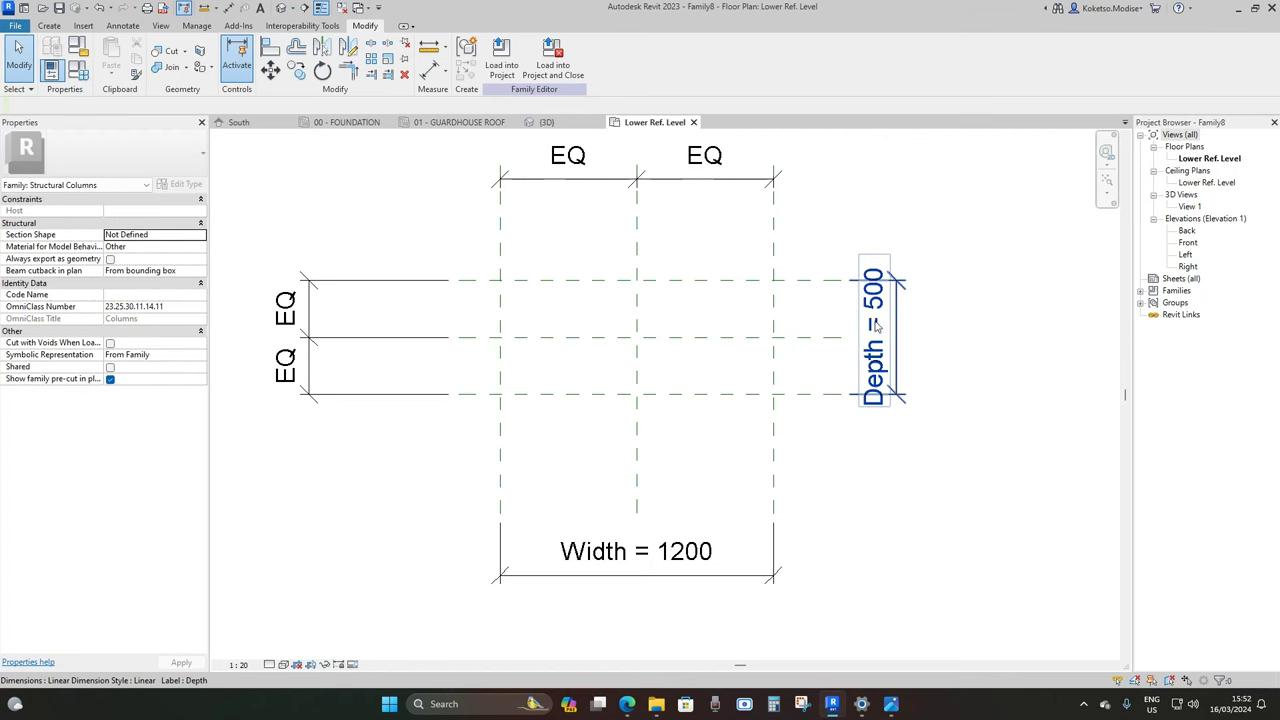
In the Front elevation, set the elevation of the Upper Ref Level to 6000
middle_click_drag(951, 349, 933, 368)
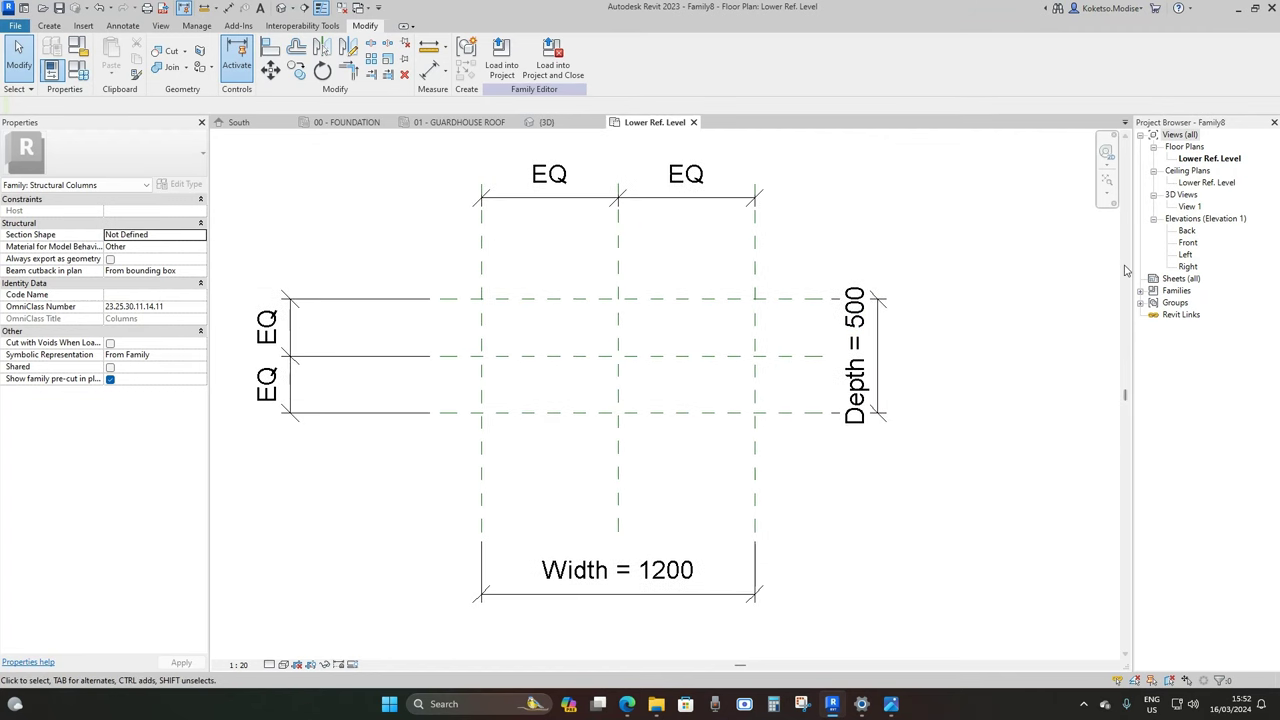
double_click(1187, 245)
scroll(634, 371, "down", 2)
scroll(740, 273, "up", 5)
scroll(740, 273, "up", 1)
left_click(748, 264)
left_click(750, 259)
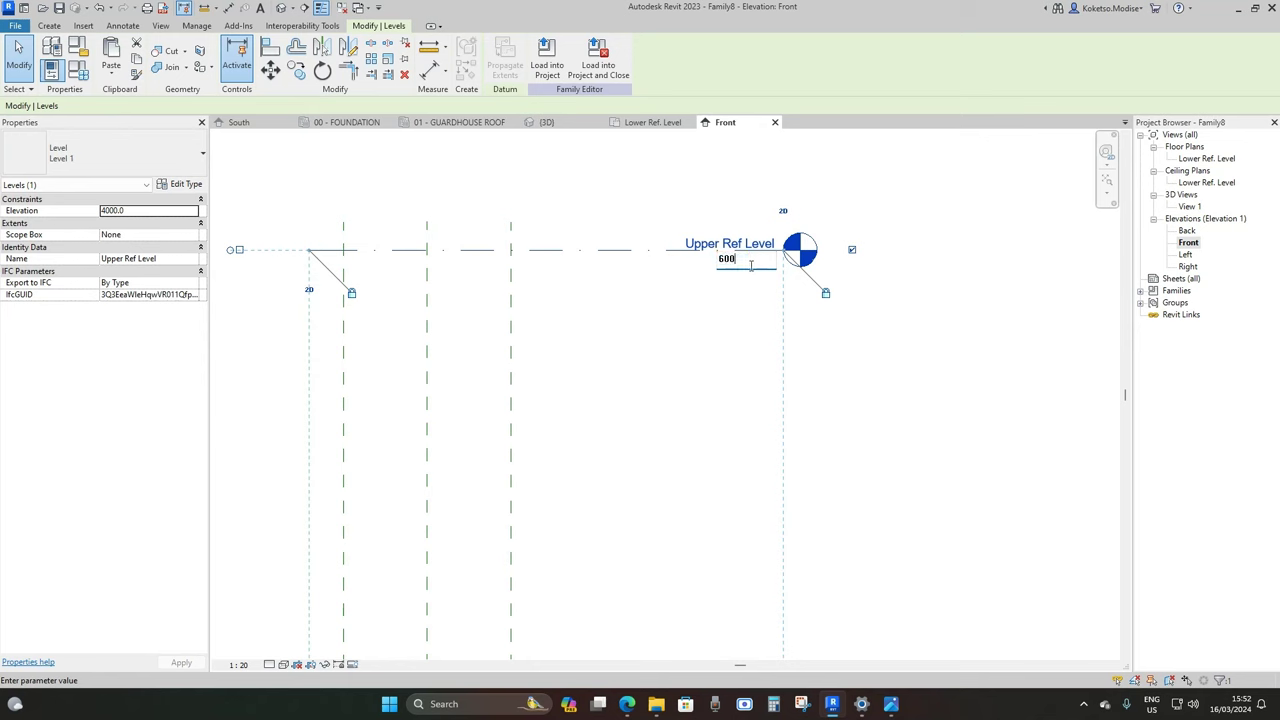
key("Return")
scroll(726, 371, "down", 3)
left_click(706, 374)
Start an extrusion in the Front elevation and draw its base line on the Lower Ref. Level between the left and right reference planes
middle_click_drag(689, 371, 666, 357)
scroll(645, 429, "up", 1)
middle_click_drag(644, 434, 650, 453)
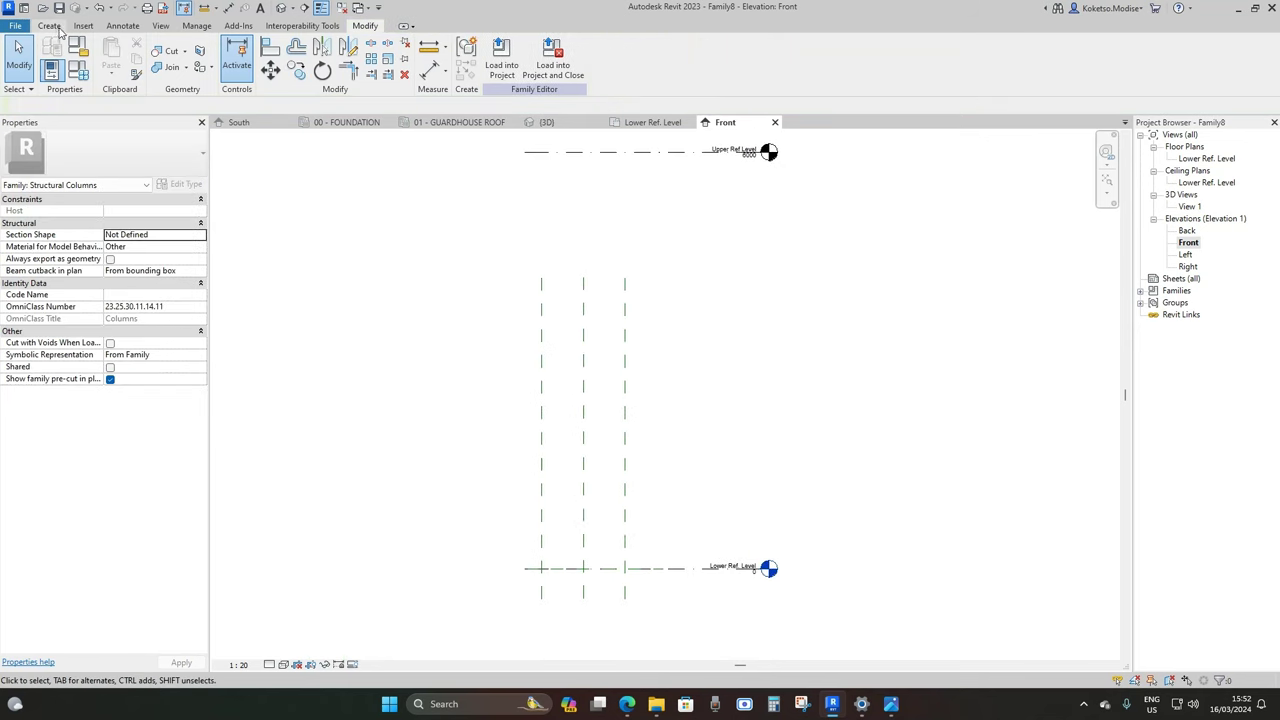
left_click(49, 26)
left_click(112, 60)
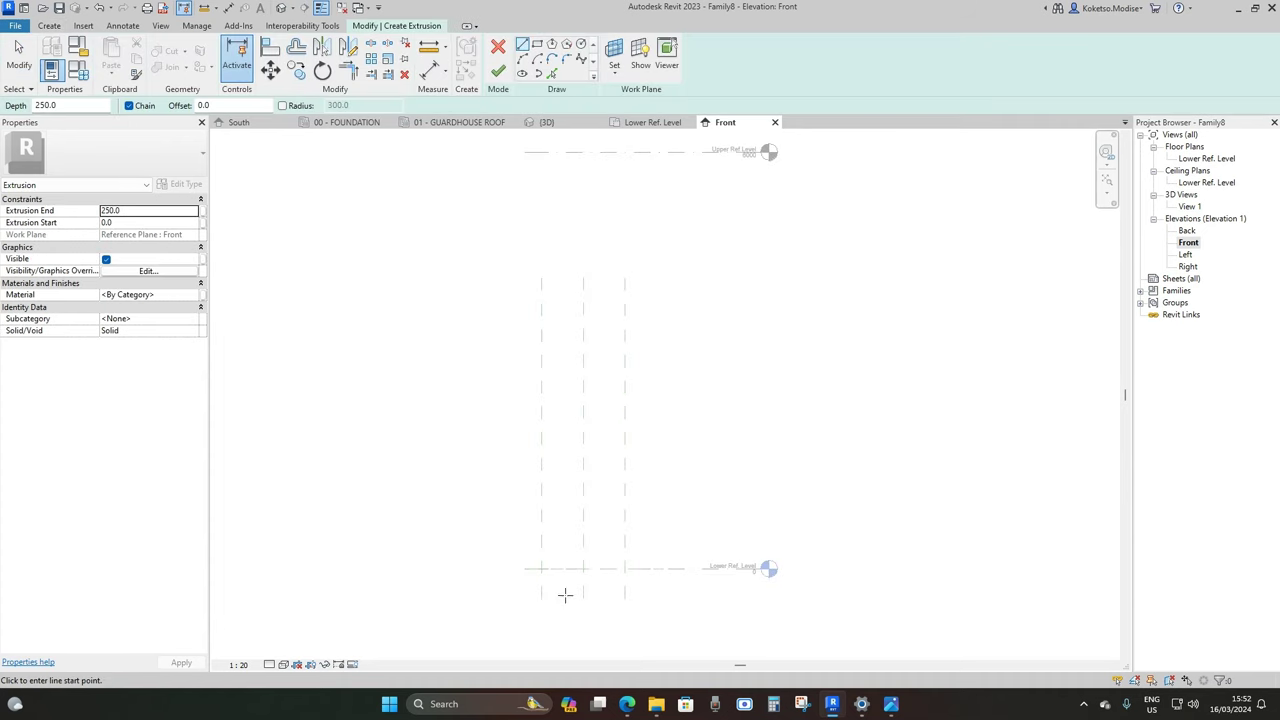
scroll(565, 595, "up", 5)
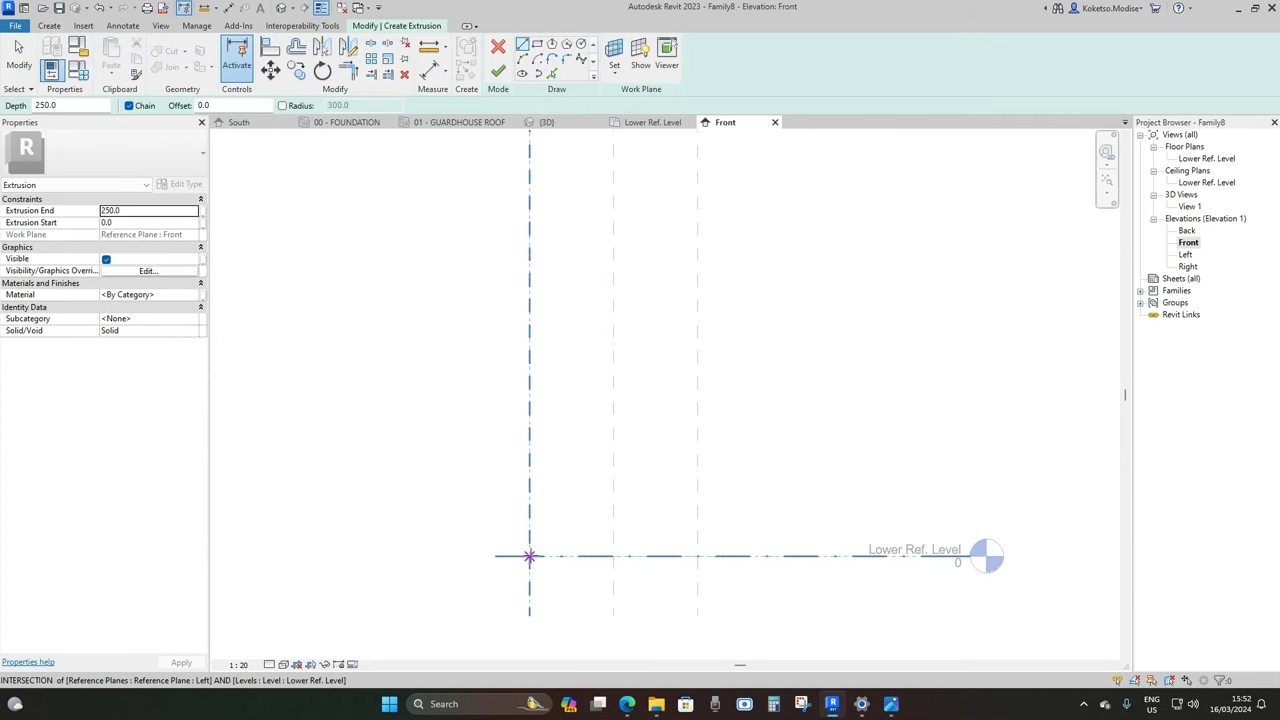
left_click(530, 556)
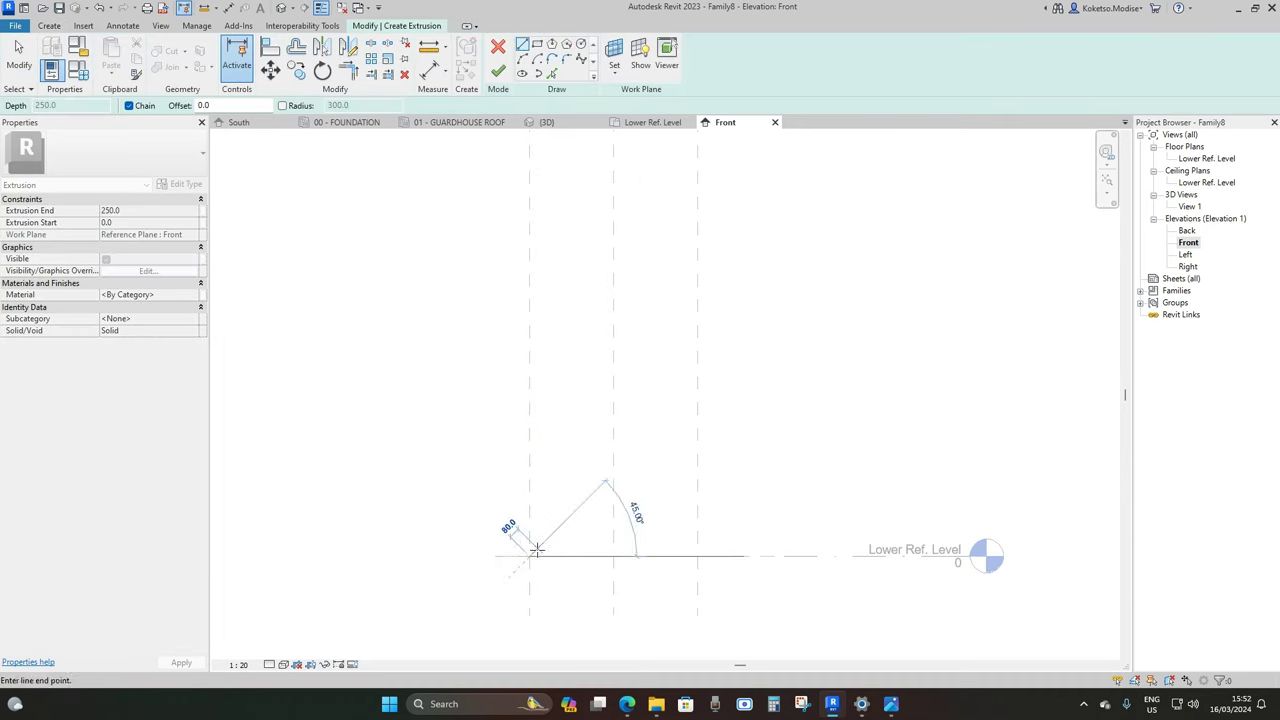
left_click(697, 556)
Draw the outer slanted edge at 60° from the base line's right end up to the Upper Ref Level
scroll(760, 403, "down", 2)
middle_click_drag(760, 403, 658, 467)
middle_click_drag(769, 244, 689, 371)
scroll(689, 371, "down", 2)
scroll(705, 322, "up", 1)
scroll(755, 242, "down", 2)
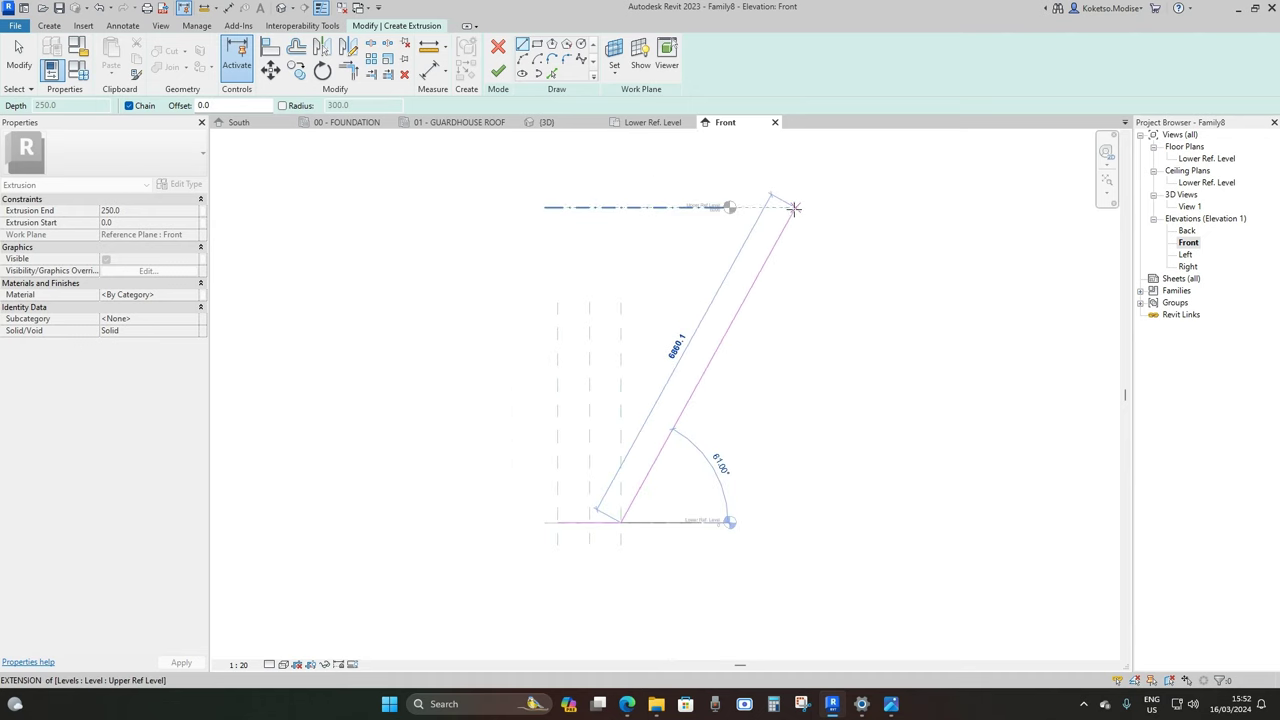
scroll(794, 207, "up", 1)
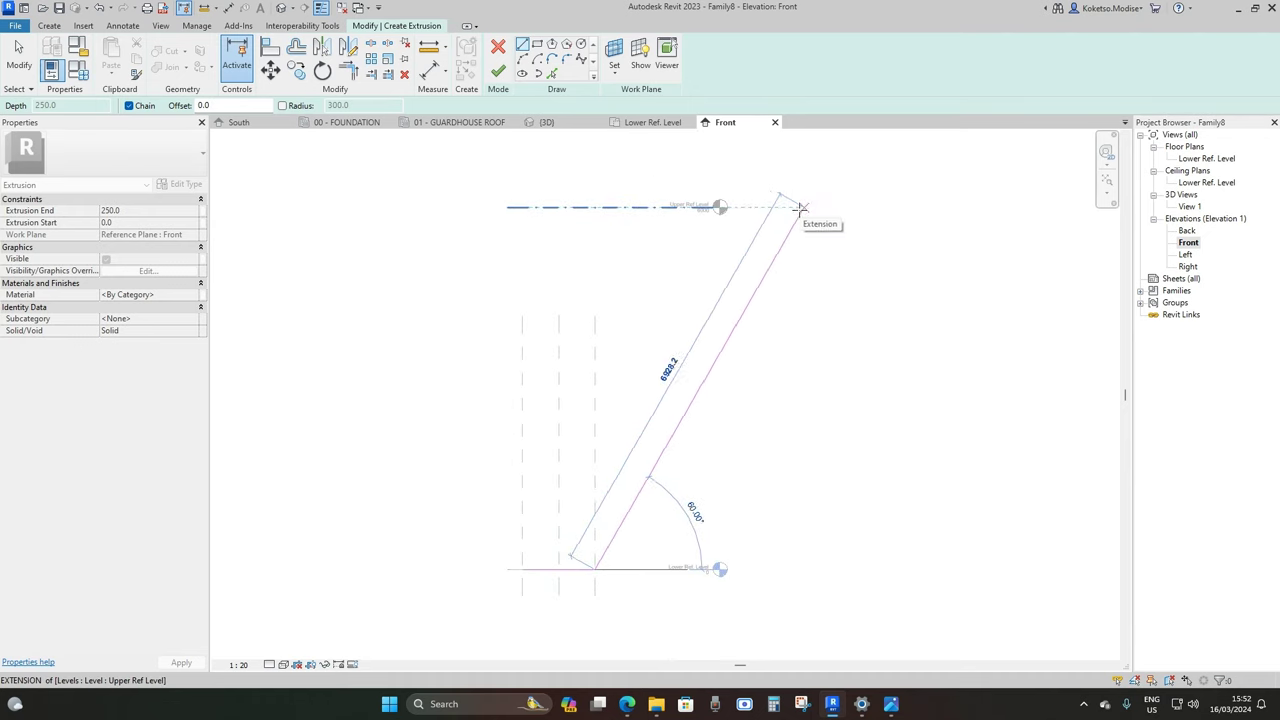
left_click(801, 207)
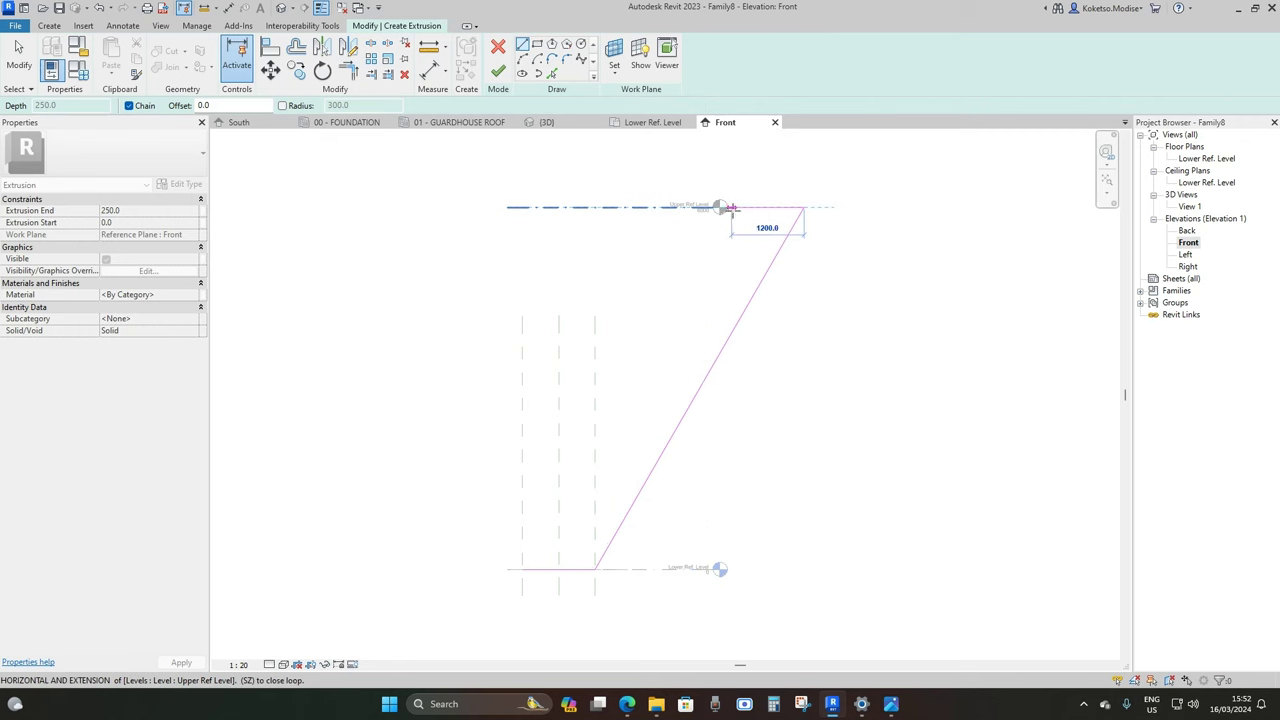
Draw a 1200 top edge back along the Upper Ref Level and a parallel inner edge down to the centre reference plane
left_click(732, 208)
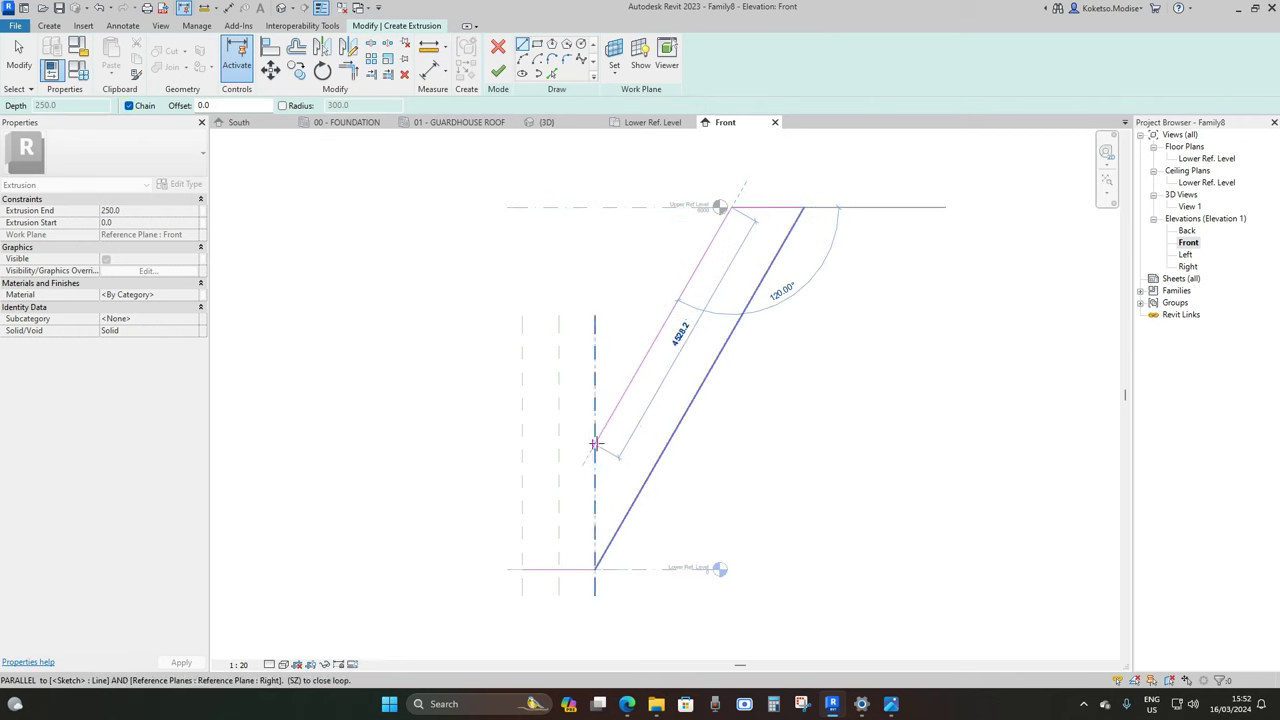
scroll(571, 486, "up", 1)
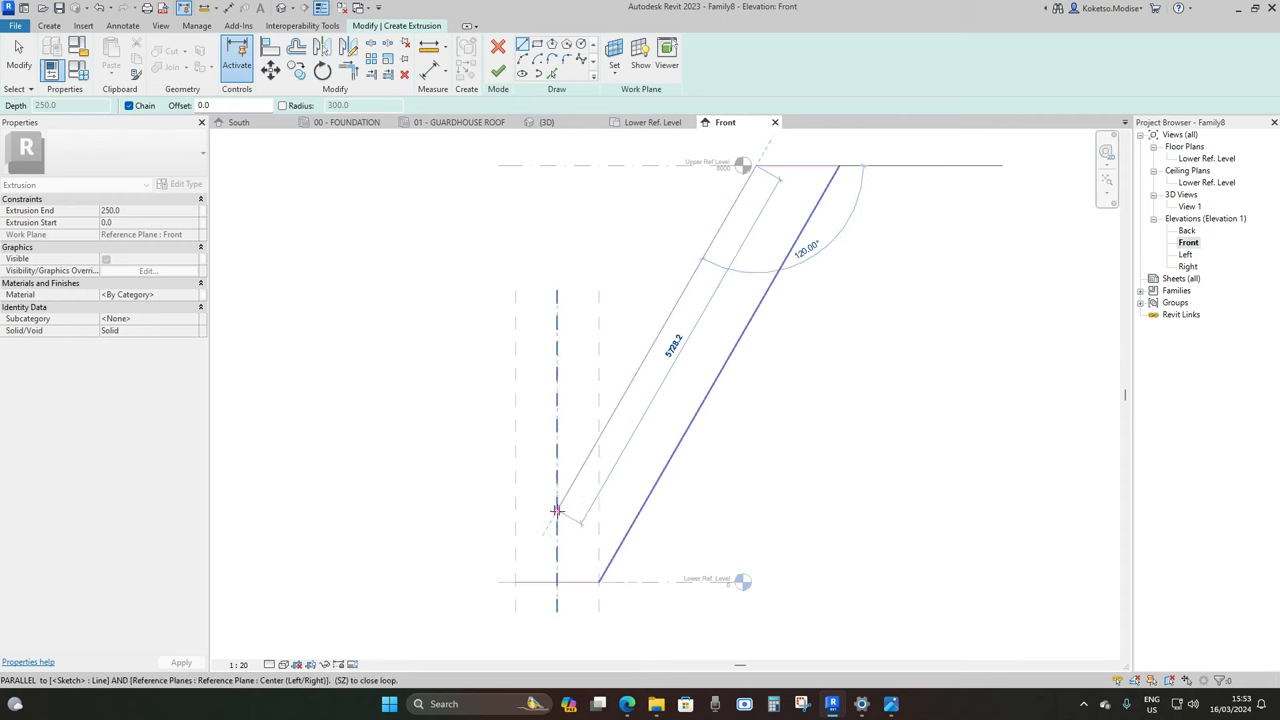
left_click(557, 511)
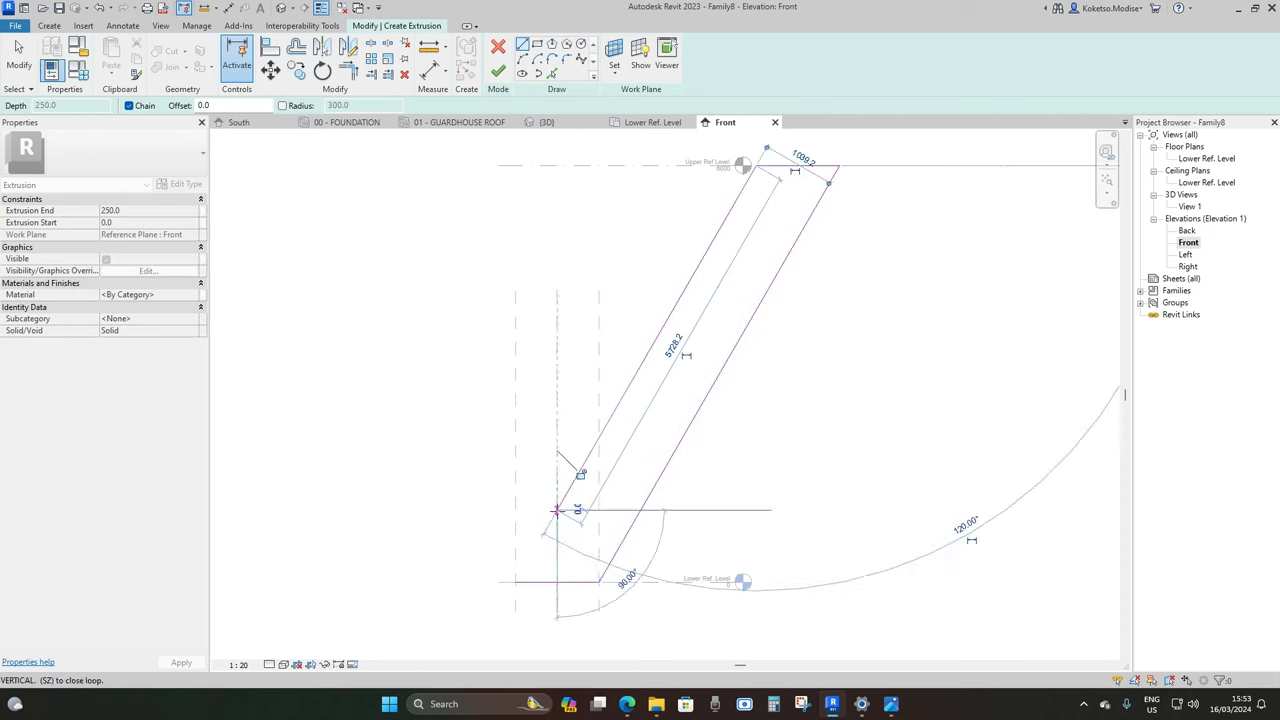
key("Escape")
key("Escape")
Mirror the two slanted edges and the top edge about the centre reference plane to close the V profile, and finish the extrusion
scroll(600, 486, "down", 1)
left_click_drag(834, 557, 600, 184)
scroll(660, 410, "up", 1)
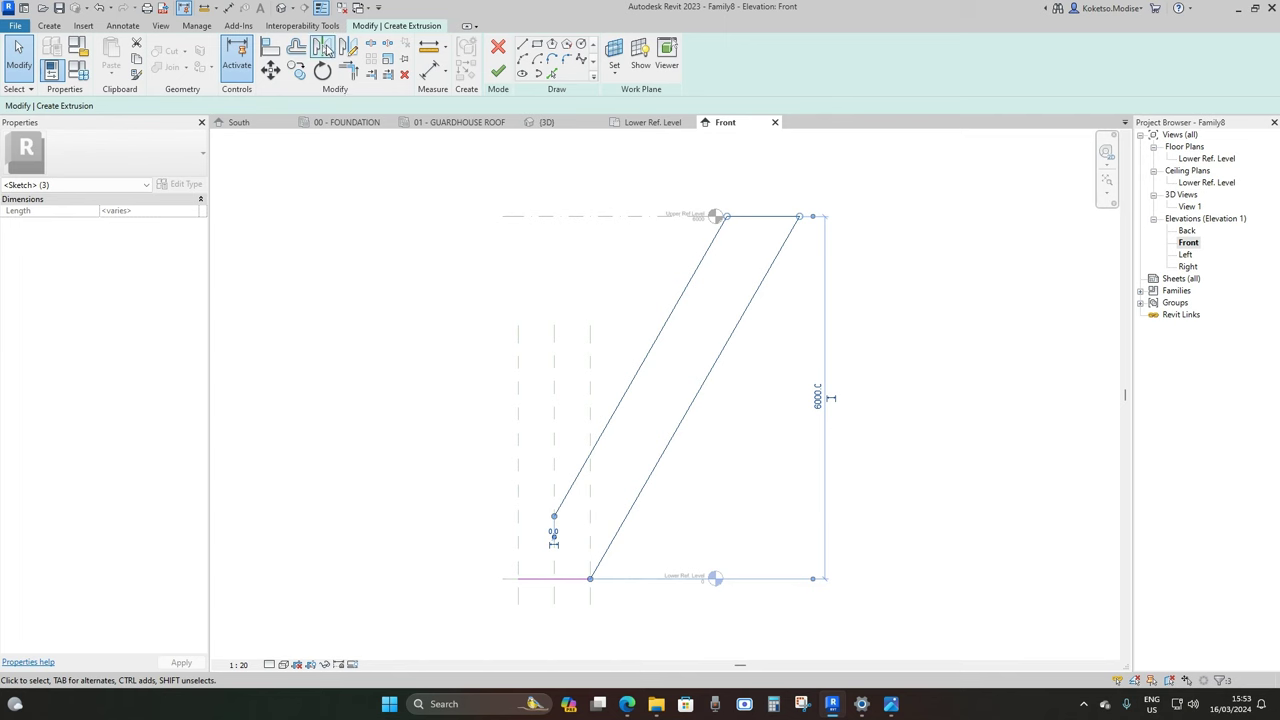
left_click(324, 49)
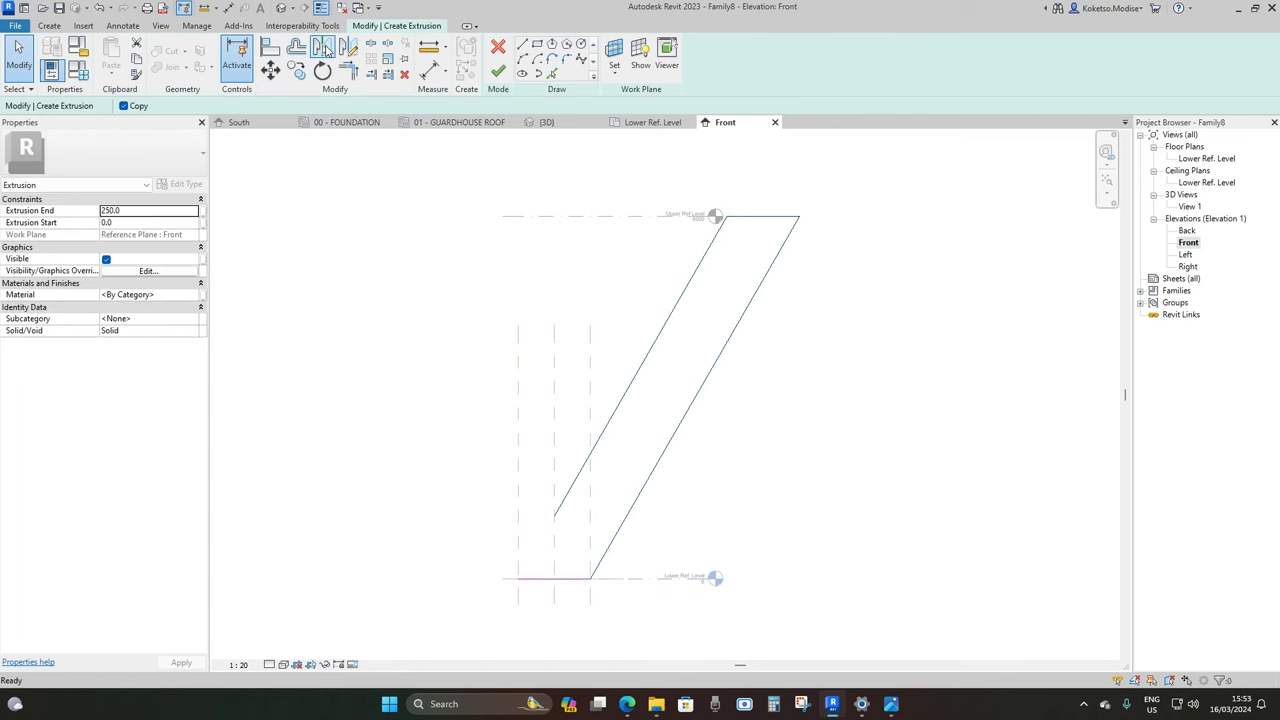
left_click(553, 337)
key("Escape")
middle_click_drag(485, 241, 520, 242)
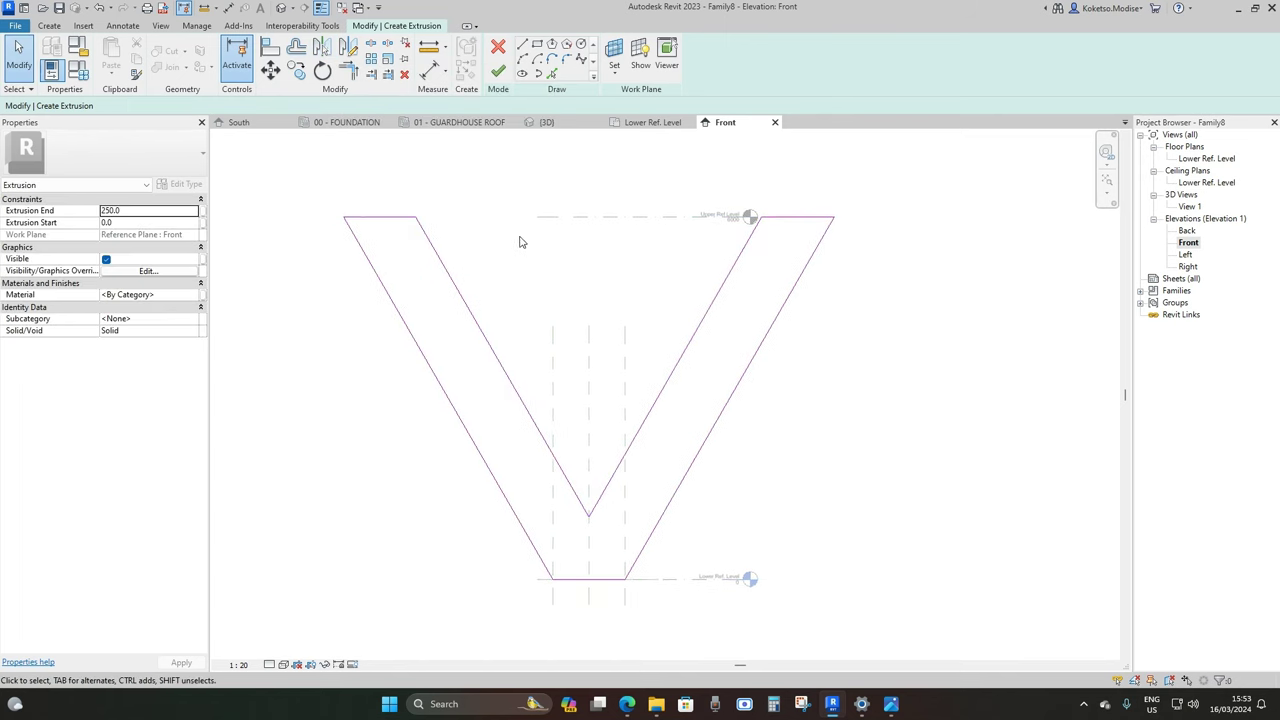
left_click(499, 74)
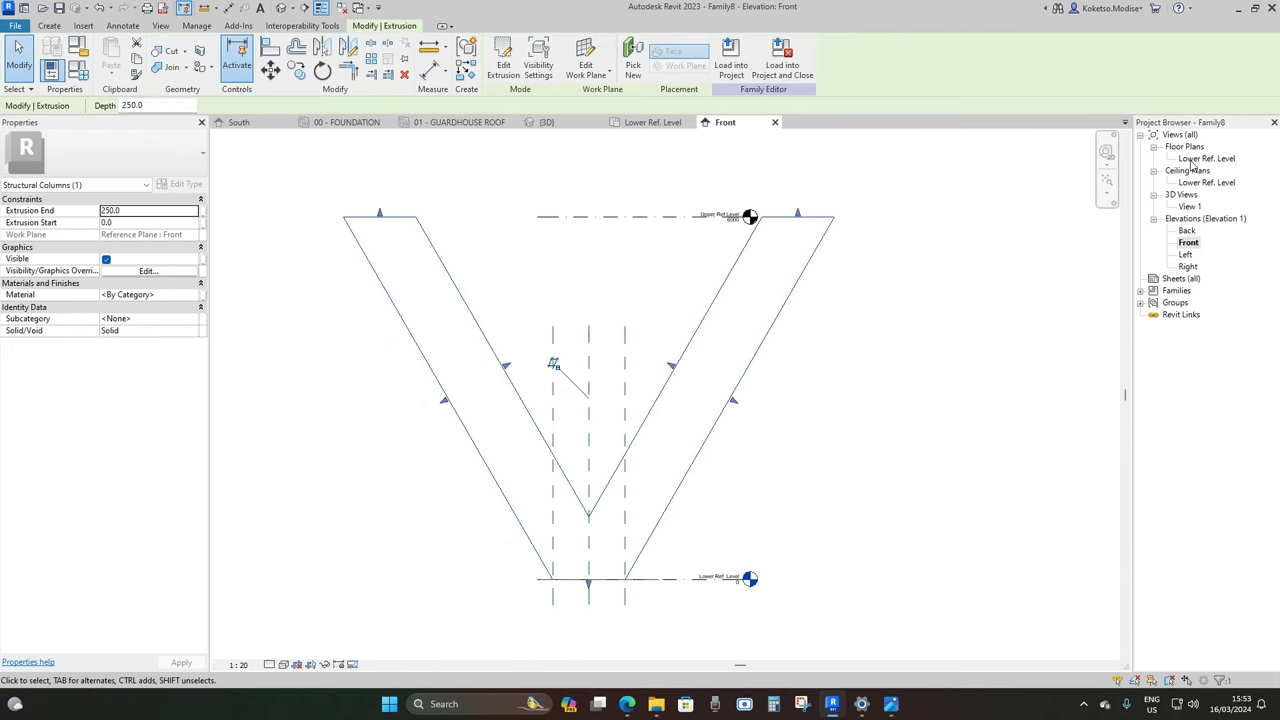
In the Lower Ref. Level plan, stretch the extrusion's front and back faces to the outer reference planes of the 500 Depth dimension
double_click(1192, 161)
left_click(586, 408)
scroll(586, 409, "up", 3)
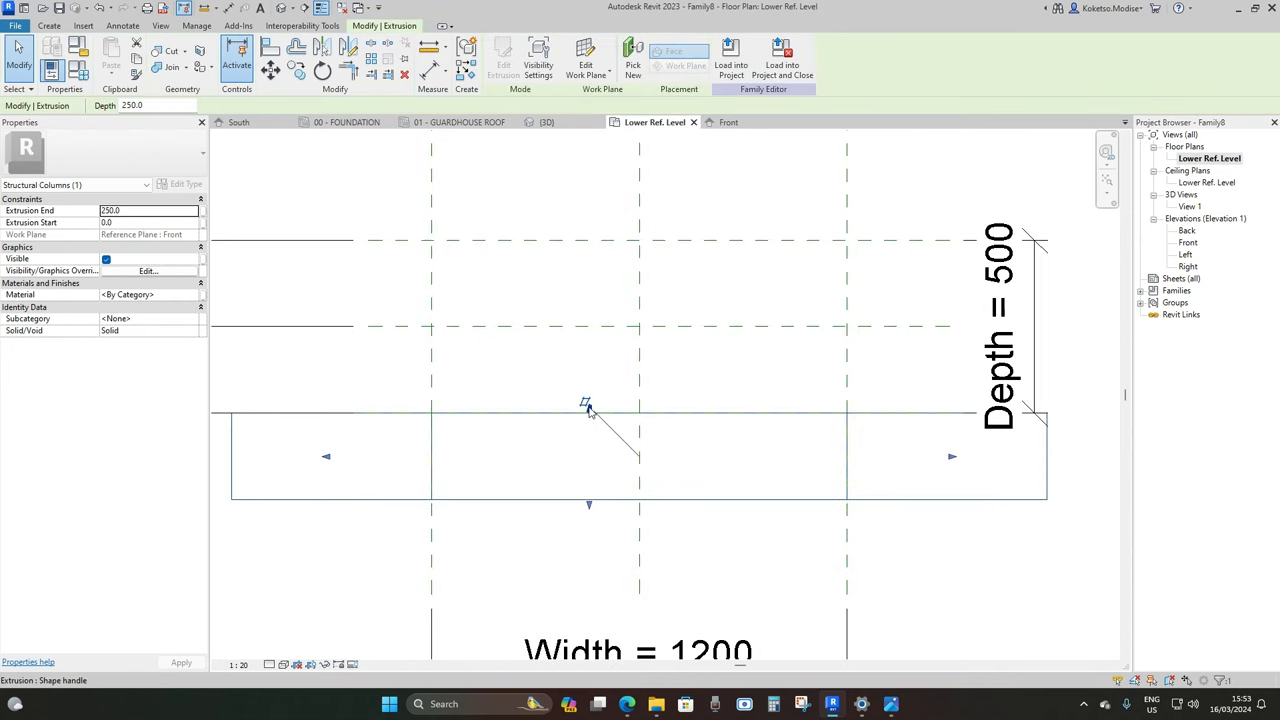
left_click_drag(577, 430, 574, 261)
scroll(574, 262, "down", 2)
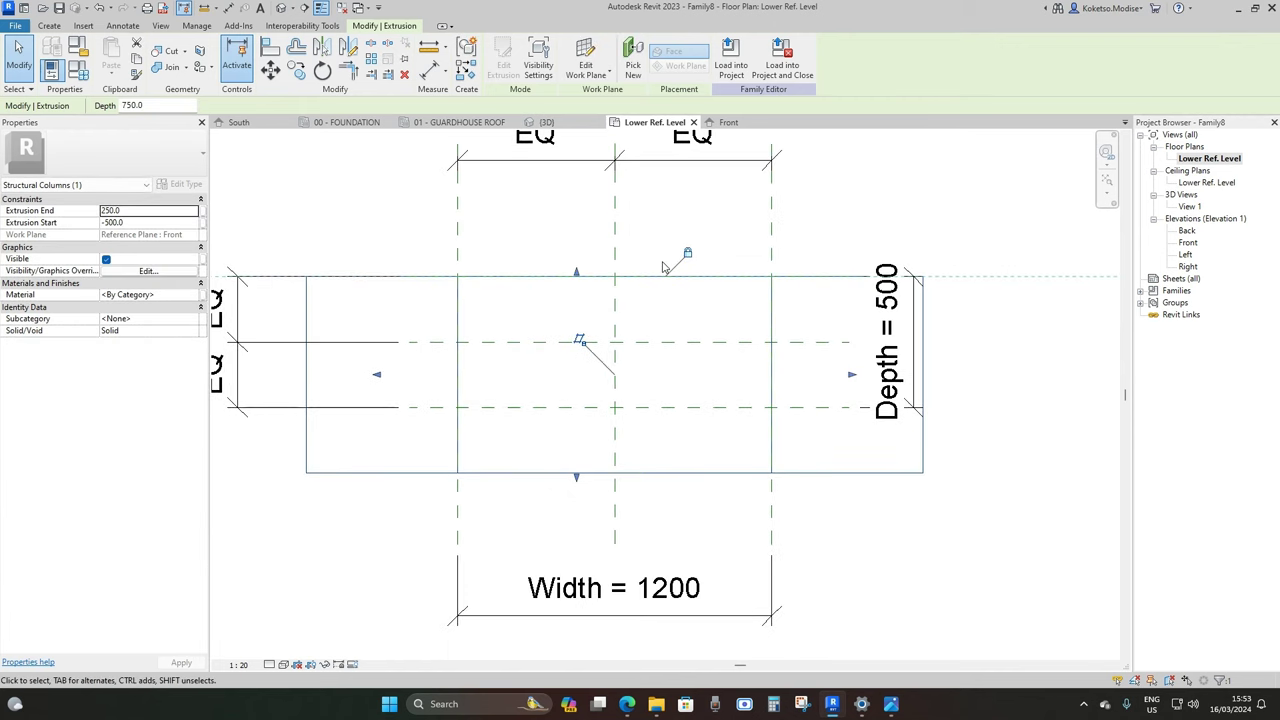
left_click_drag(576, 481, 575, 407)
scroll(645, 433, "down", 3)
key("Escape")
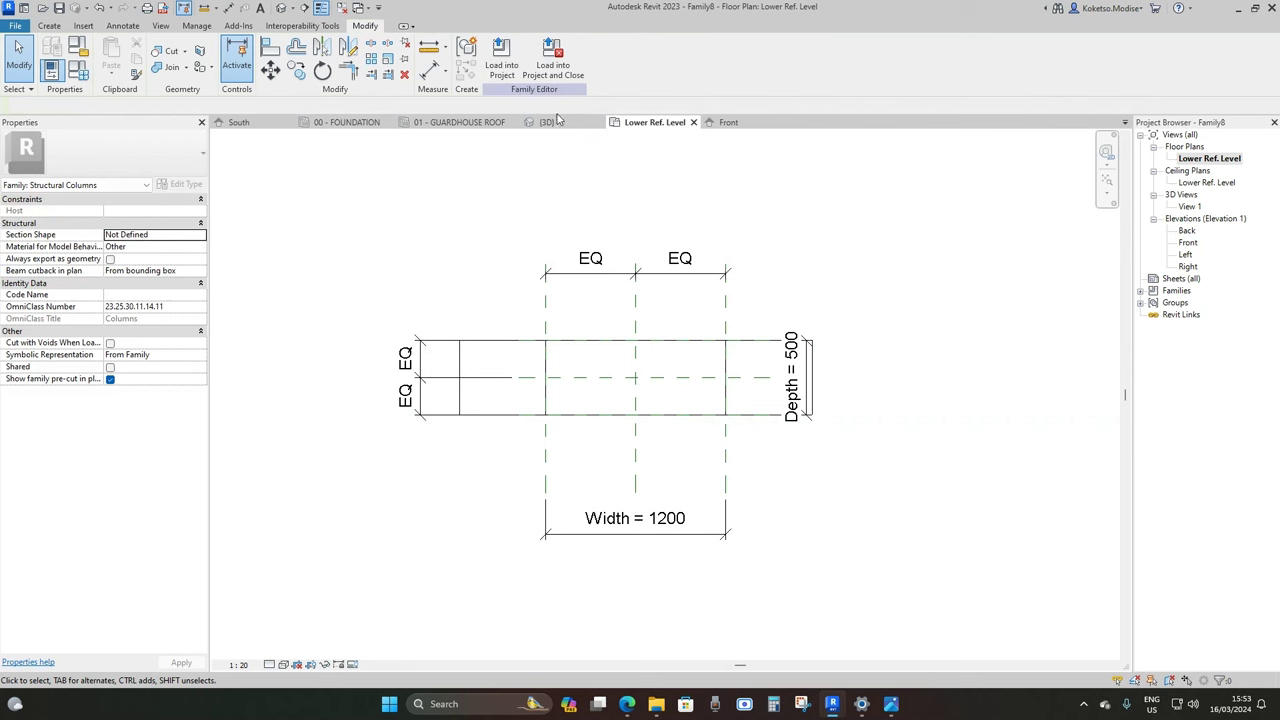
In the 3D view, assign the library material Concrete, Precast to the V-shaped extrusion
left_click(281, 9)
middle_click_drag(800, 450, 803, 325, "shift")
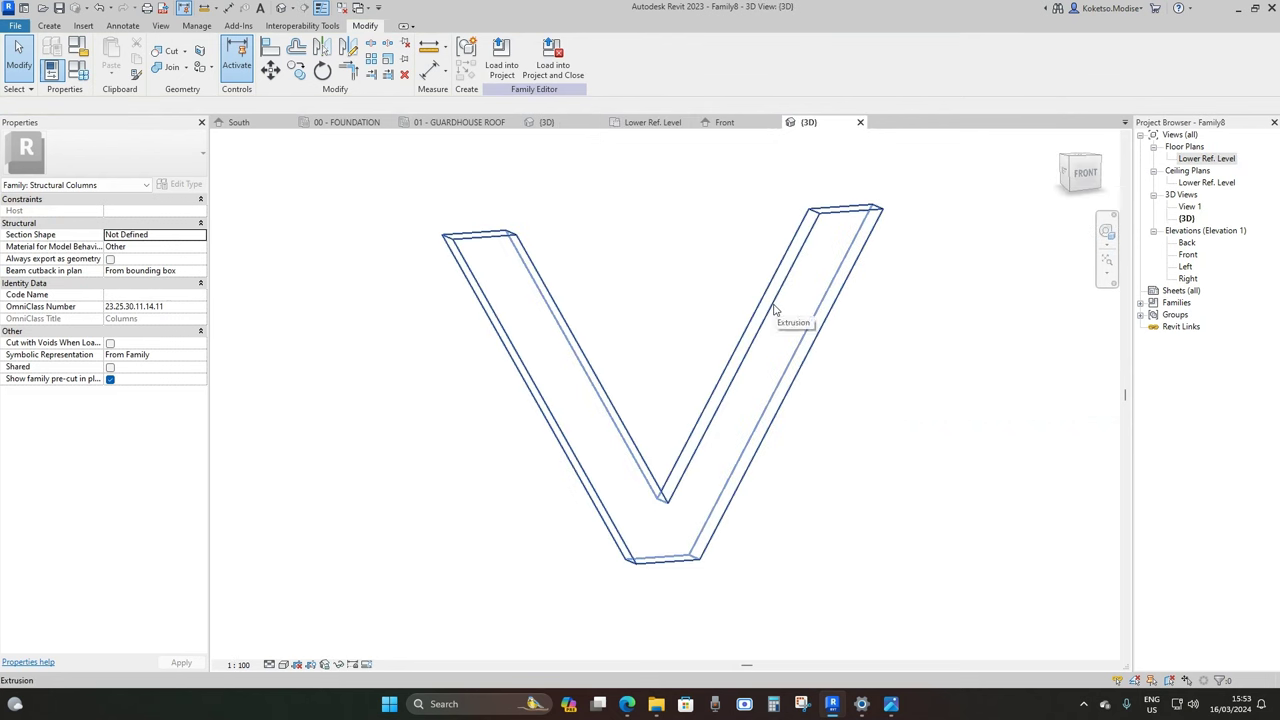
left_click(773, 310)
left_click(192, 296)
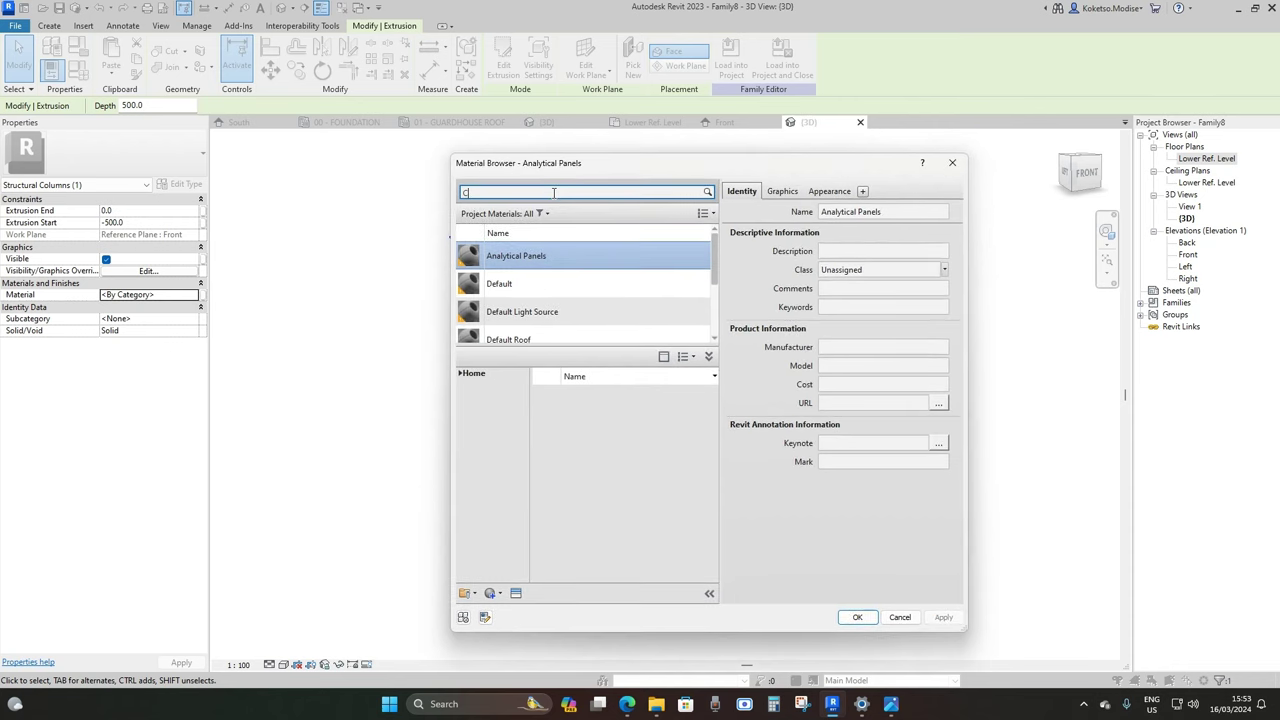
key("Return")
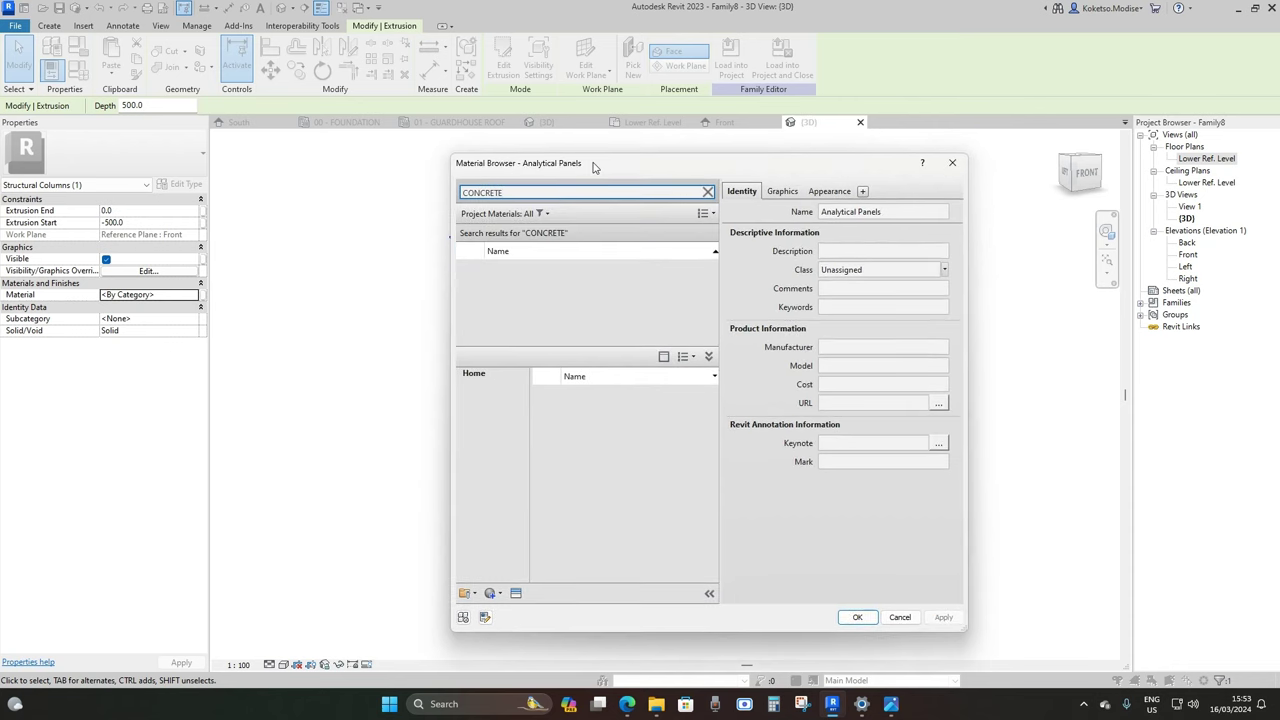
scroll(715, 400, "down", 3)
scroll(715, 400, "down", 5)
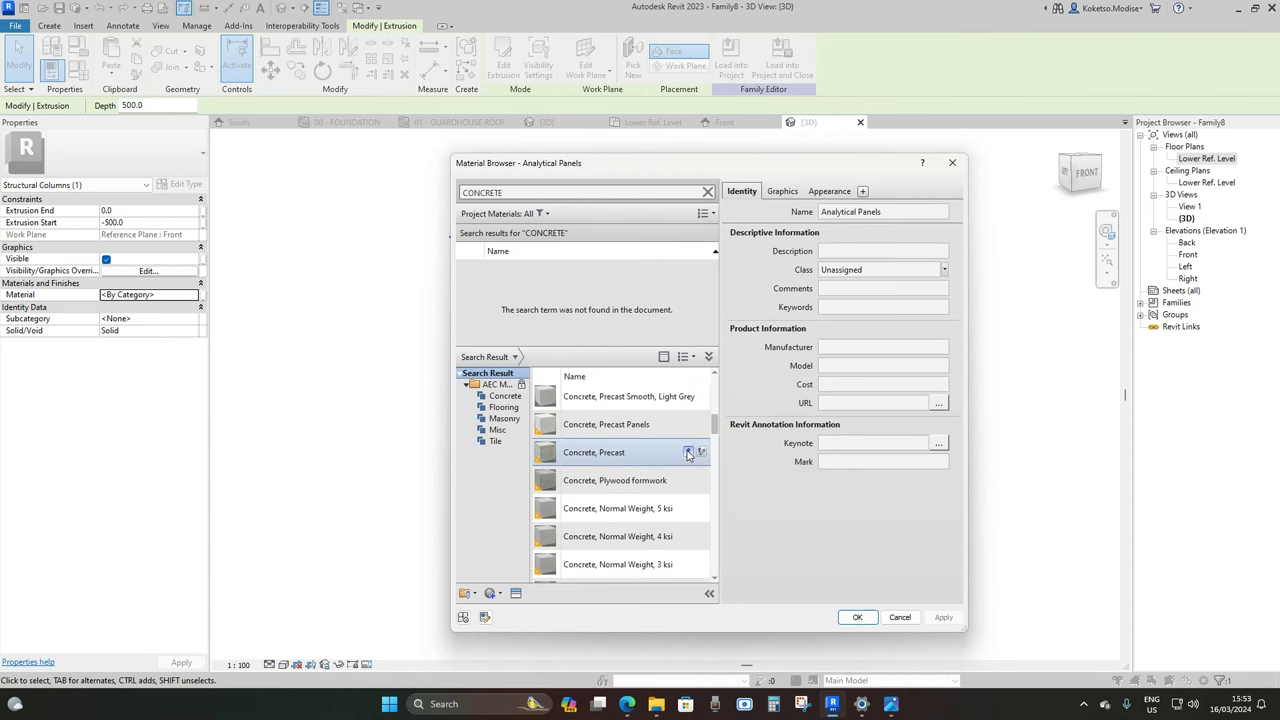
left_click(688, 453)
left_click(857, 617)
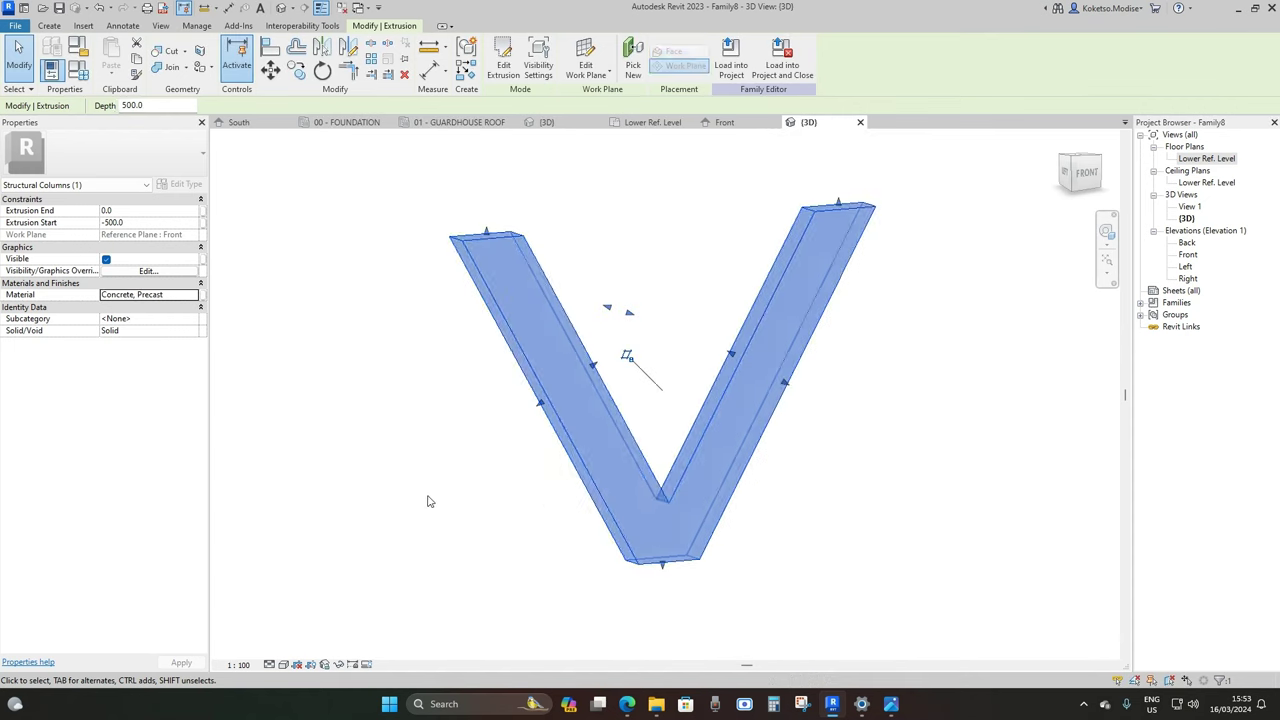
Set the family's 3D view to Fine detail level and the Realistic visual style
left_click(336, 358)
scroll(535, 432, "down", 1)
middle_click_drag(535, 432, 536, 438, "shift")
left_click(269, 665)
left_click(281, 651)
left_click(284, 665)
left_click(304, 652)
mouse_move(861, 481)
middle_mouse_down("shift")
mouse_move(731, 460)
mouse_move(854, 486)
middle_mouse_up("shift")
scroll(768, 418, "up", 2)
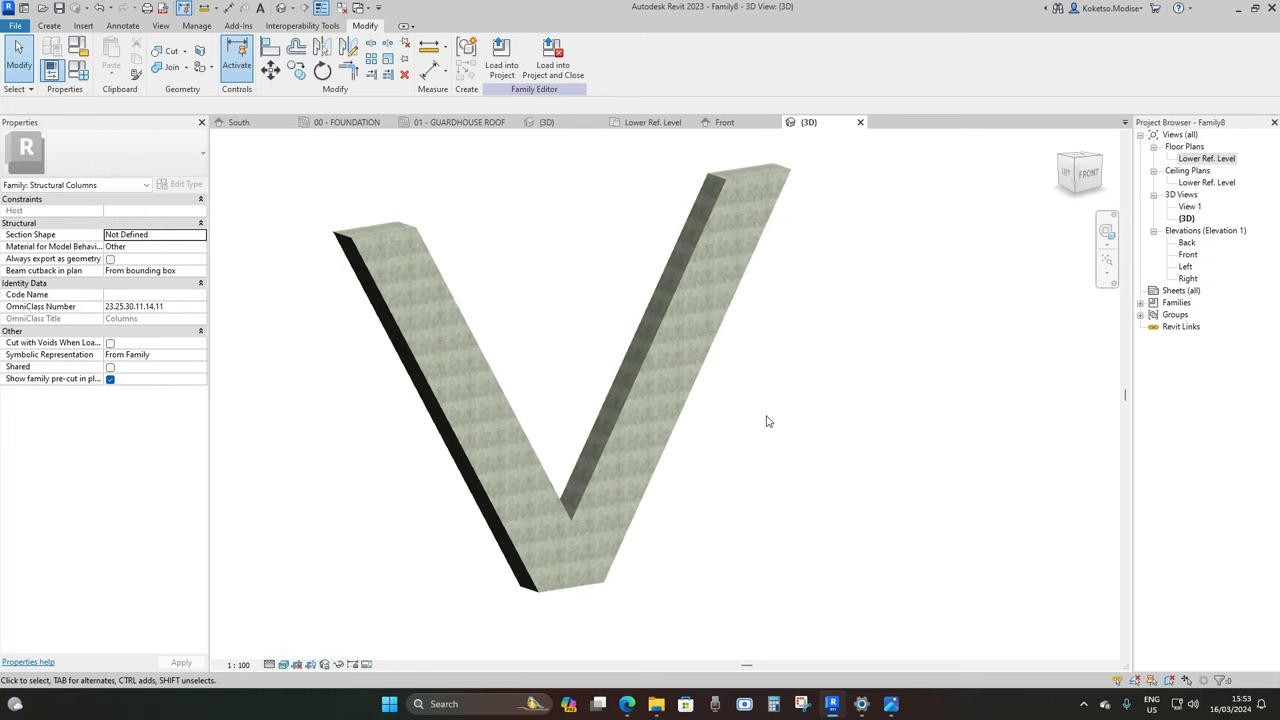
middle_click_drag(767, 421, 631, 189, "shift")
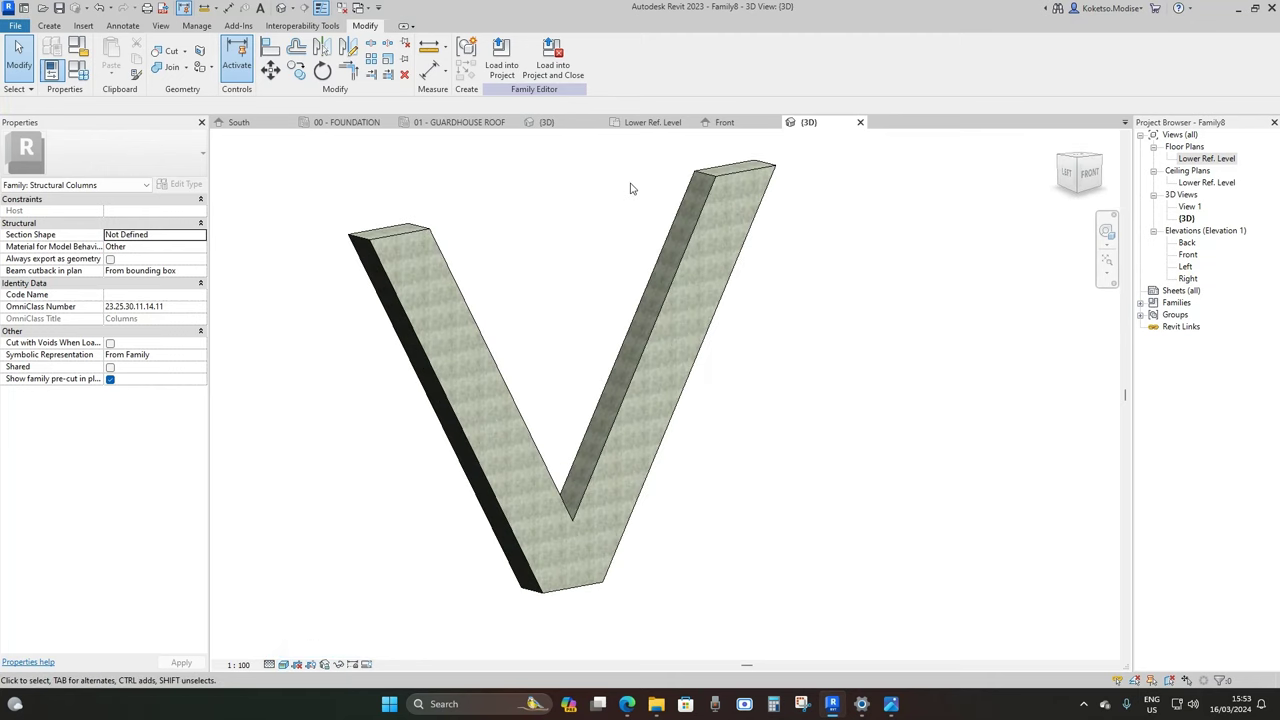
Load the V-shaped column family into the project, close the family, and cancel the work plane selection
left_click(558, 62)
left_click(668, 351)
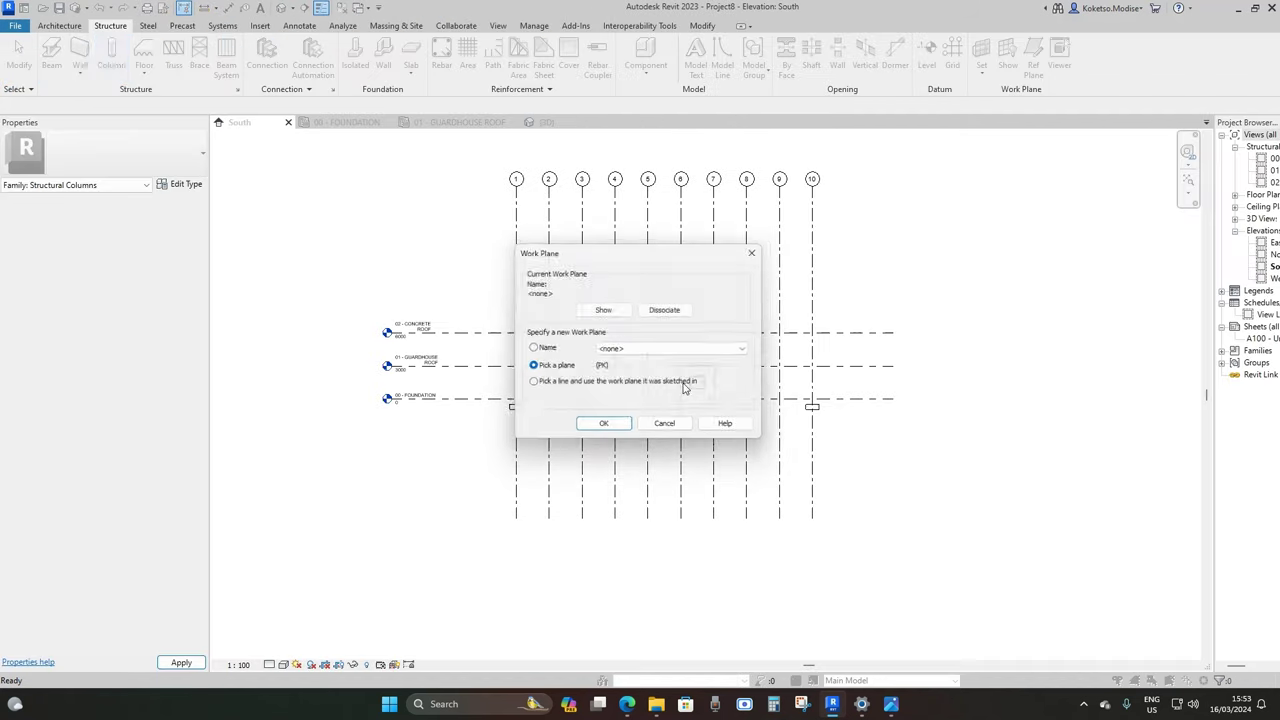
key("Escape")
key("Escape")
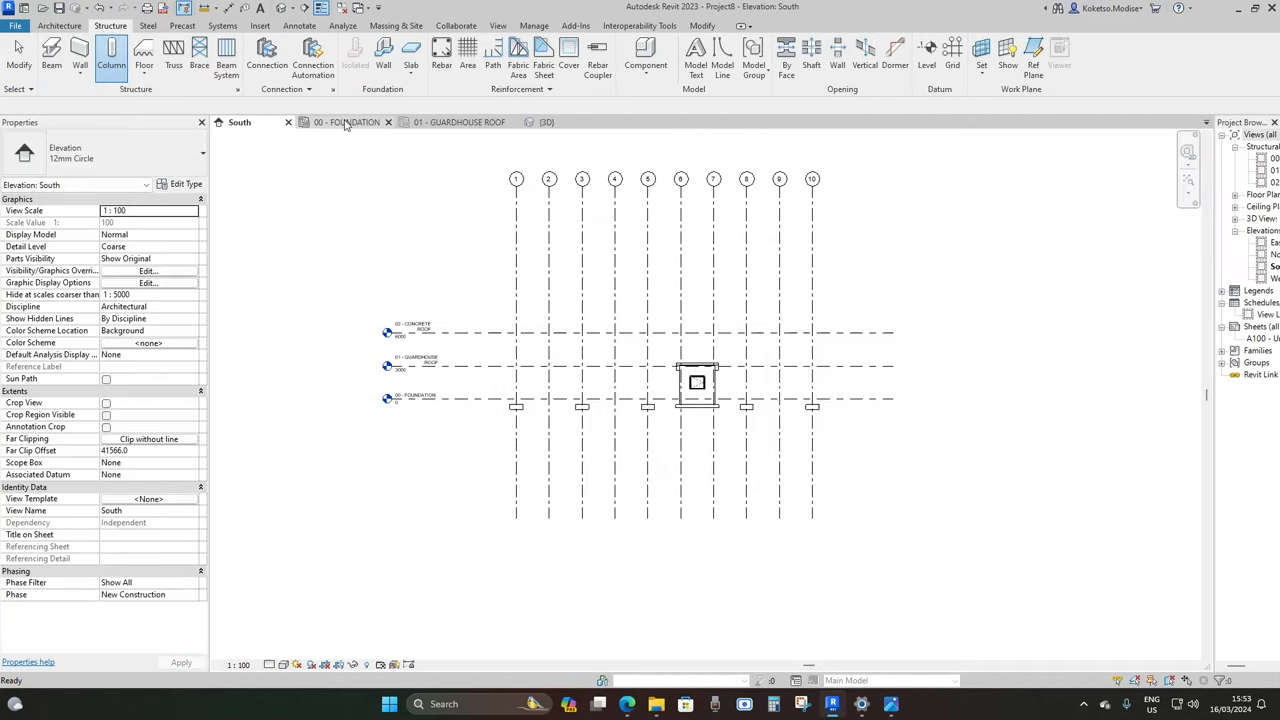
In the 00 - FOUNDATION plan, set up placement of the V column as a vertical column with its height up to 02 - CONCRETE ROOF
left_click(346, 122)
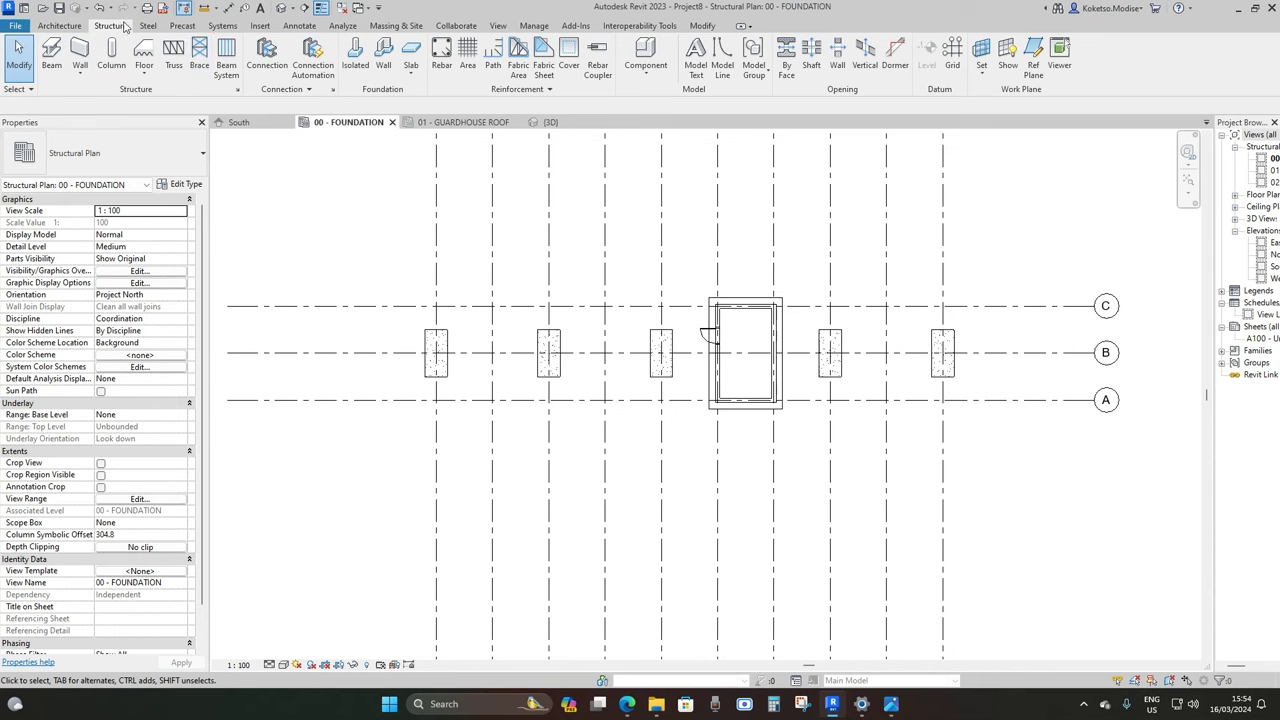
left_click(110, 62)
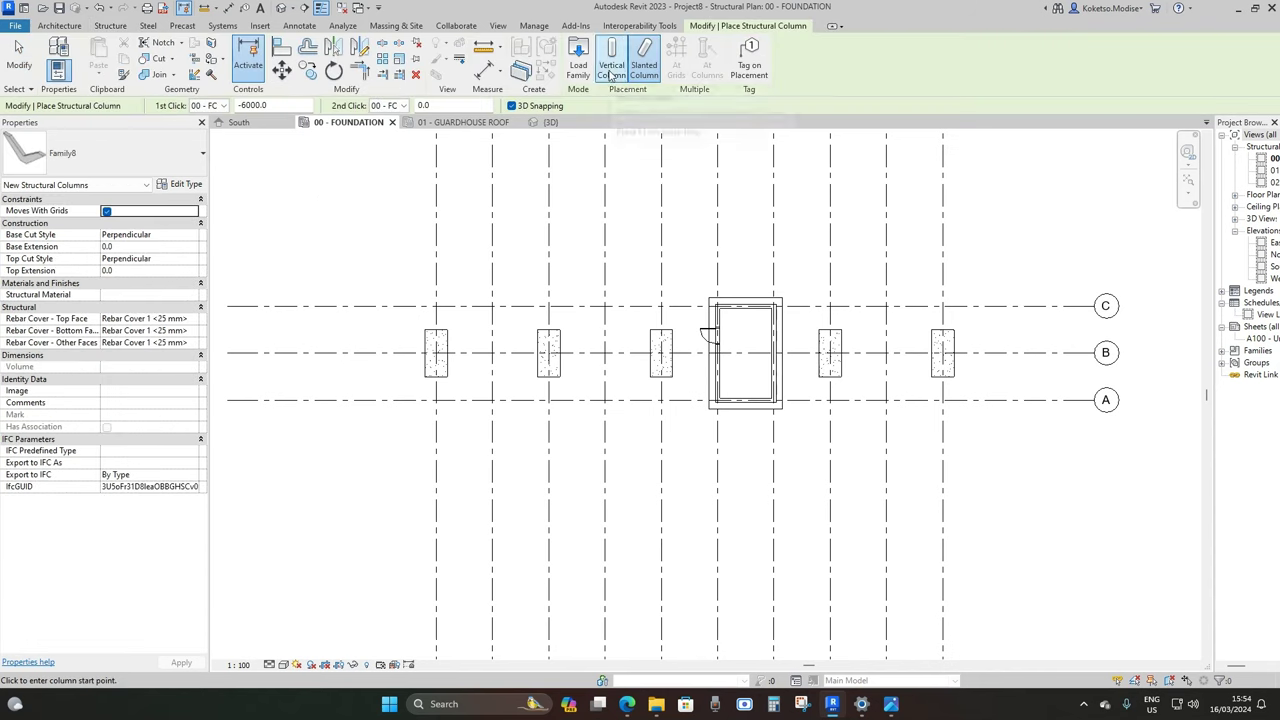
left_click(611, 62)
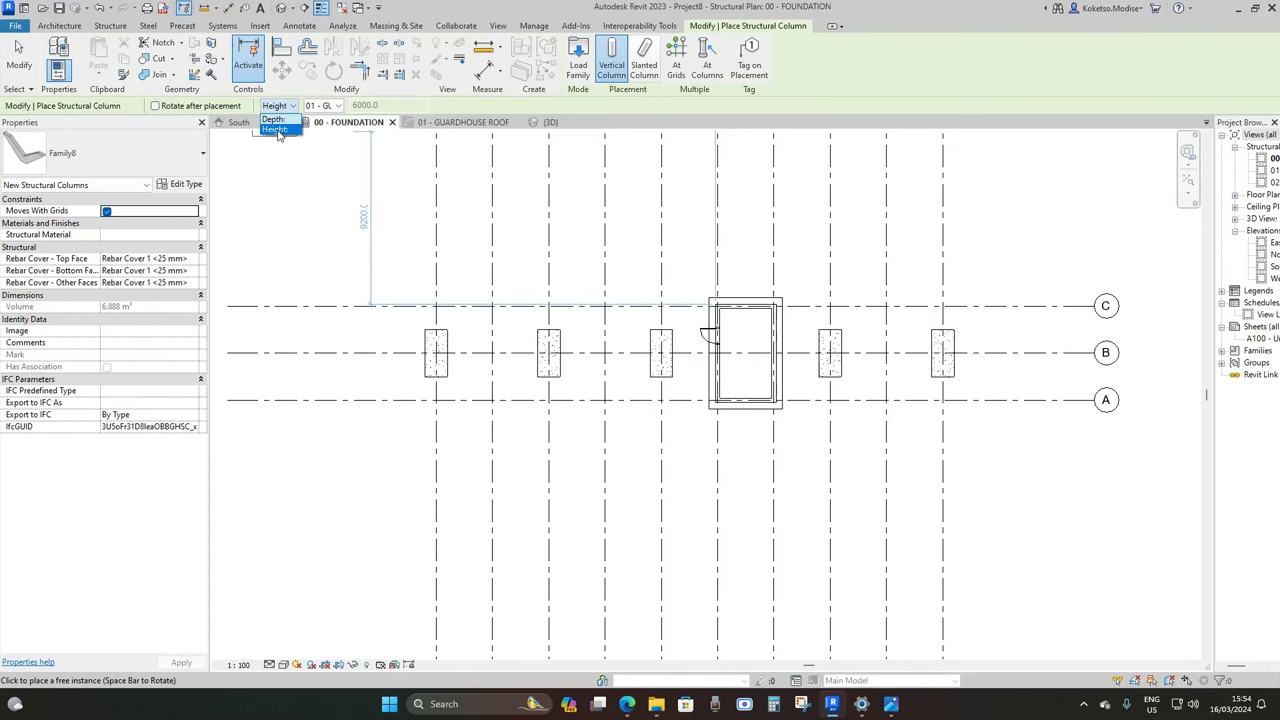
left_click(276, 130)
left_click(325, 105)
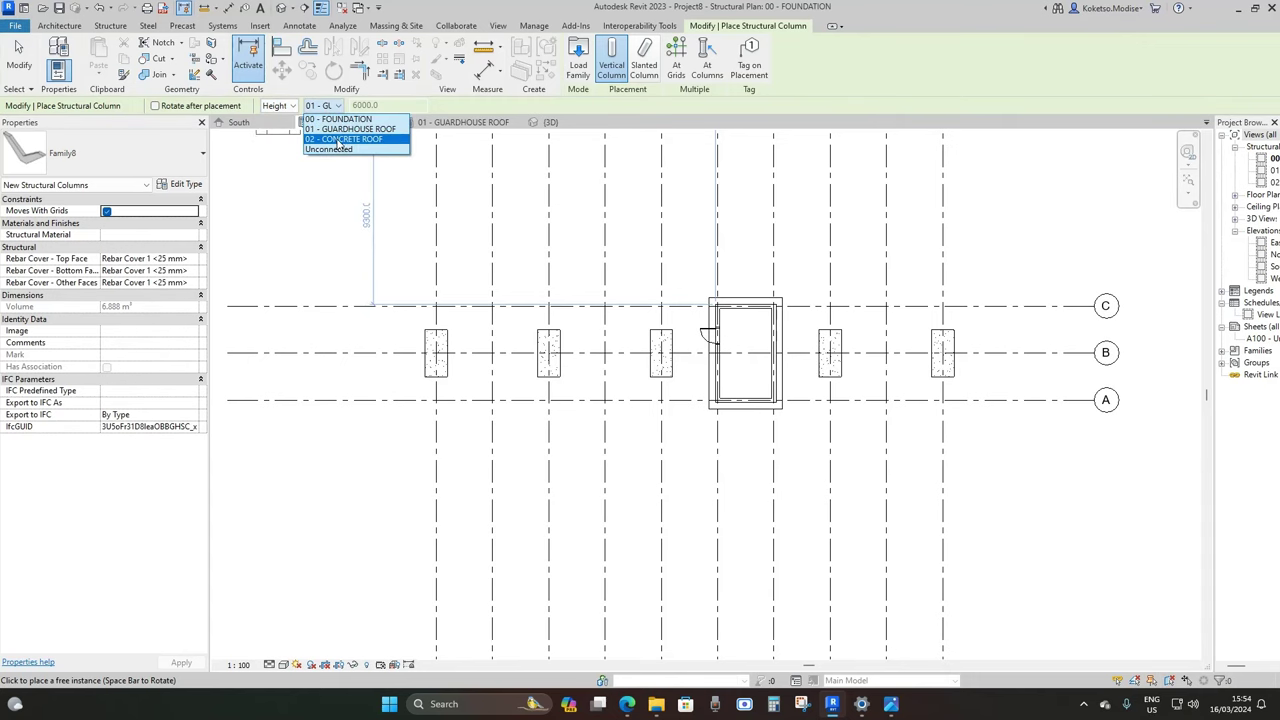
left_click(337, 145)
Rotate the V column parallel to the footings' long side and place one on each of the five footings along grid B
scroll(384, 438, "up", 2)
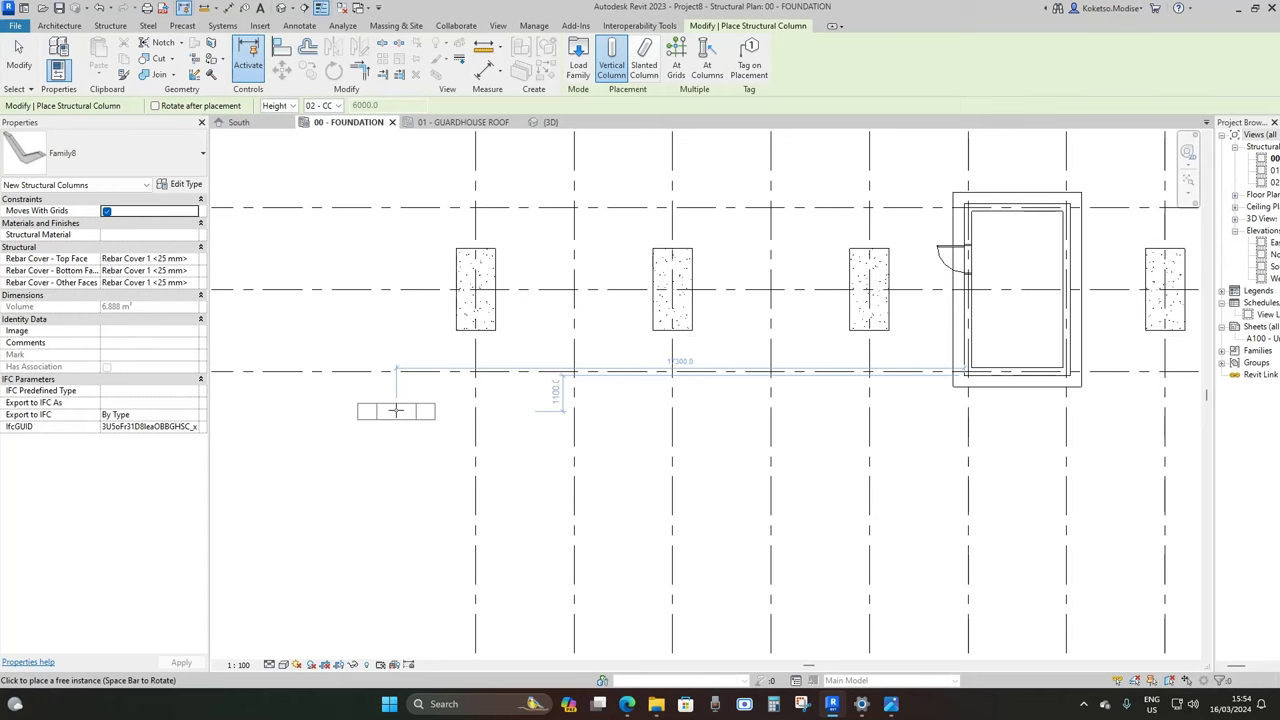
key("space")
key("space")
key("space")
scroll(416, 316, "up", 2)
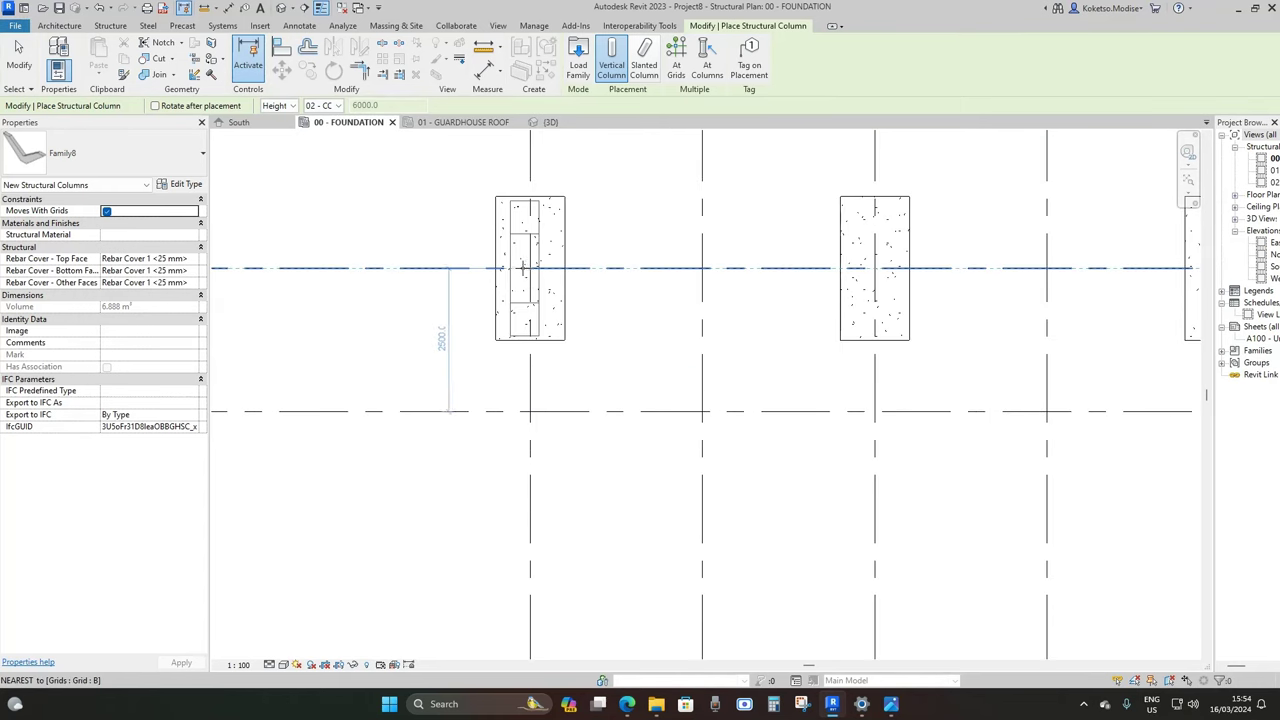
middle_click_drag(626, 255, 463, 297)
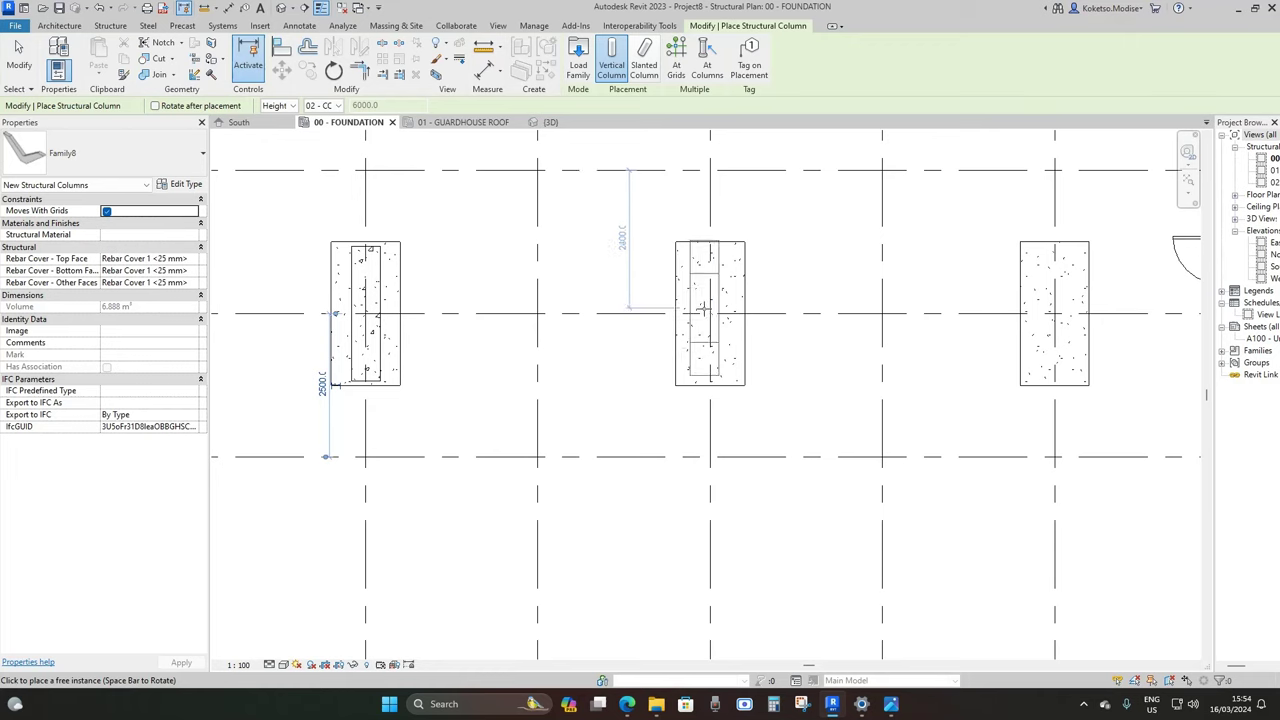
left_click(709, 312)
middle_click_drag(770, 325, 360, 363)
scroll(350, 360, "down", 1)
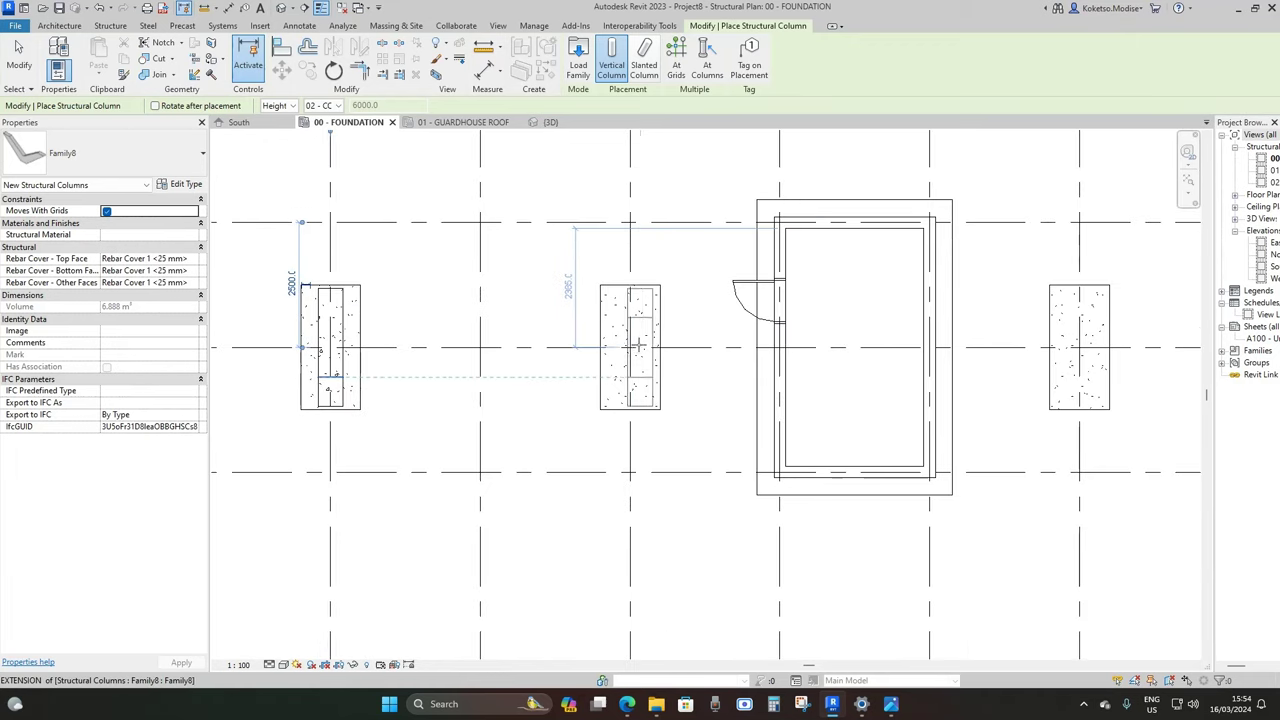
middle_click_drag(897, 348, 427, 359)
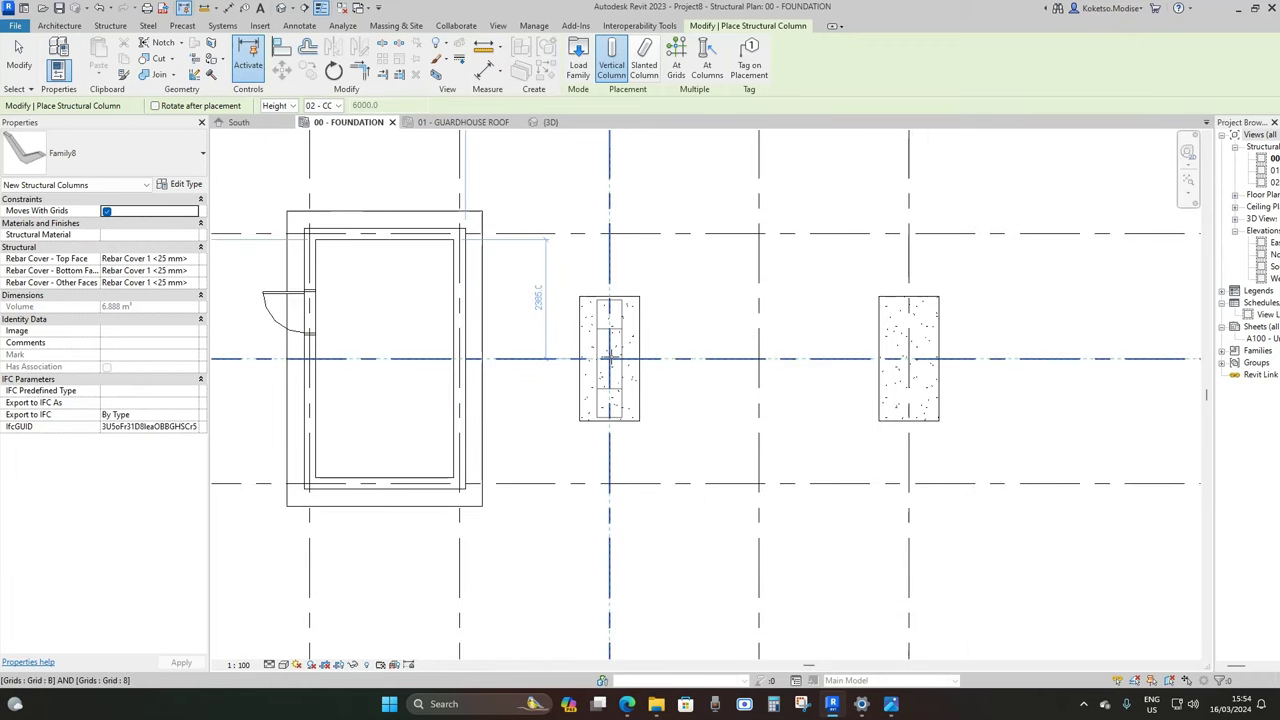
left_click(910, 355)
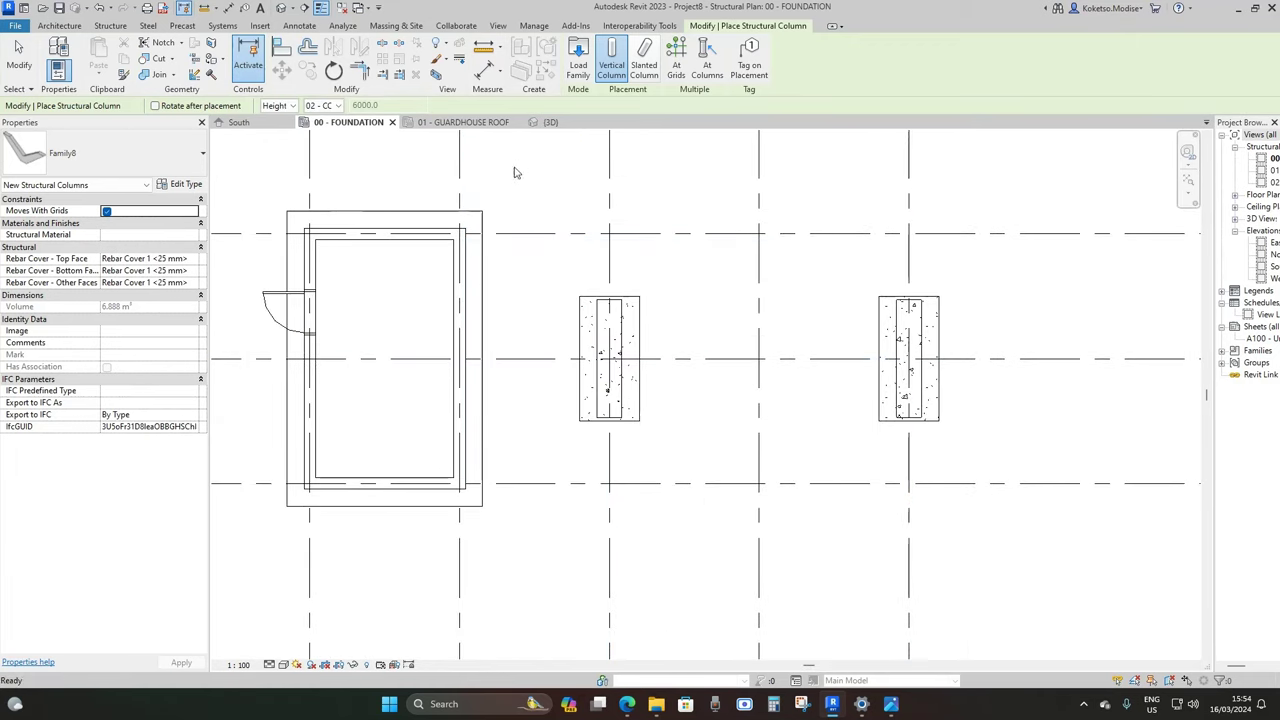
key("Escape")
In the 3D view, set the base offset of all five V-shaped columns to -500
left_click(548, 122)
mouse_move(709, 577)
middle_mouse_down("shift")
mouse_move(789, 529)
mouse_move(731, 569)
middle_mouse_up("shift")
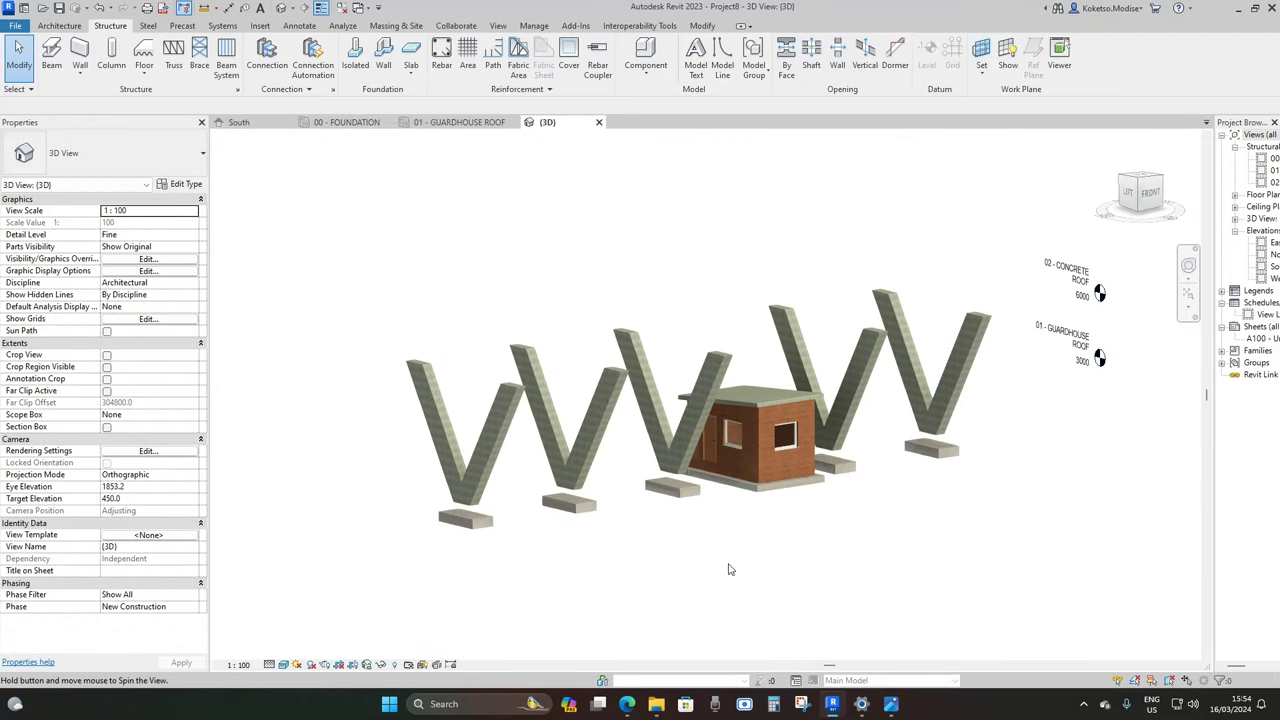
left_click(506, 452)
left_click(605, 410, "ctrl")
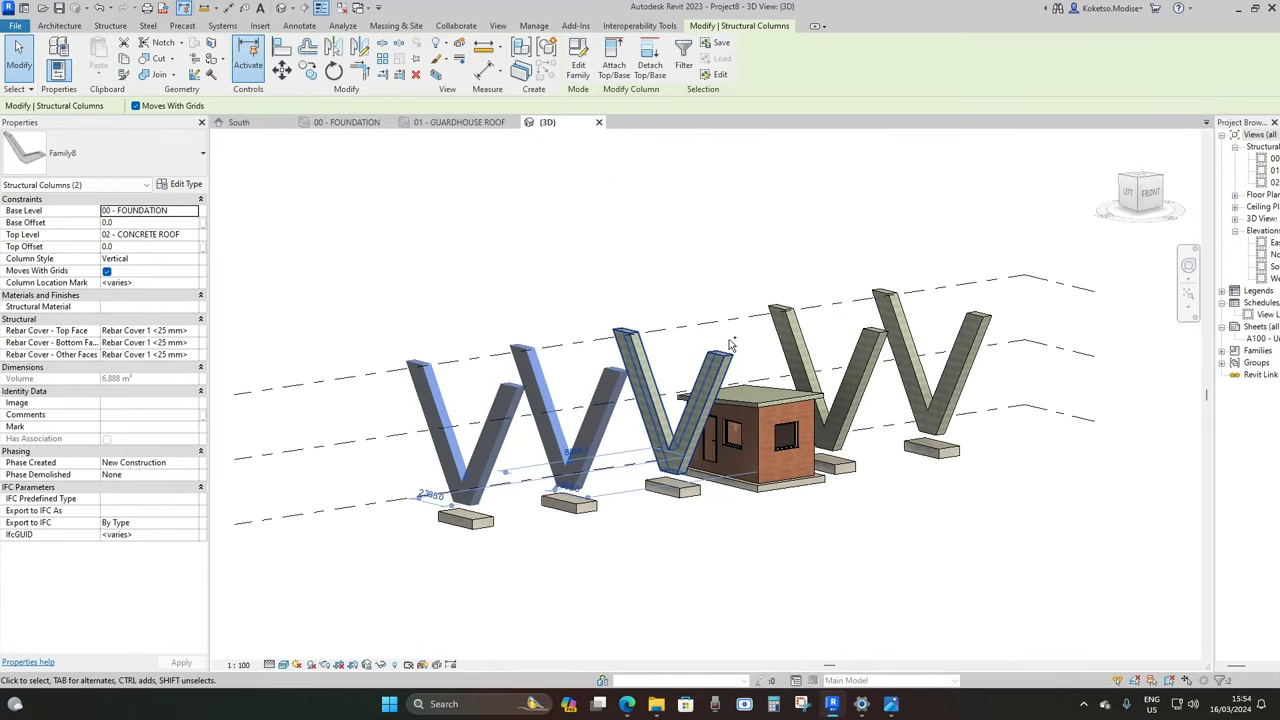
left_click(662, 364, "ctrl")
left_click(833, 319, "ctrl")
left_click(905, 360, "ctrl")
left_click(146, 222)
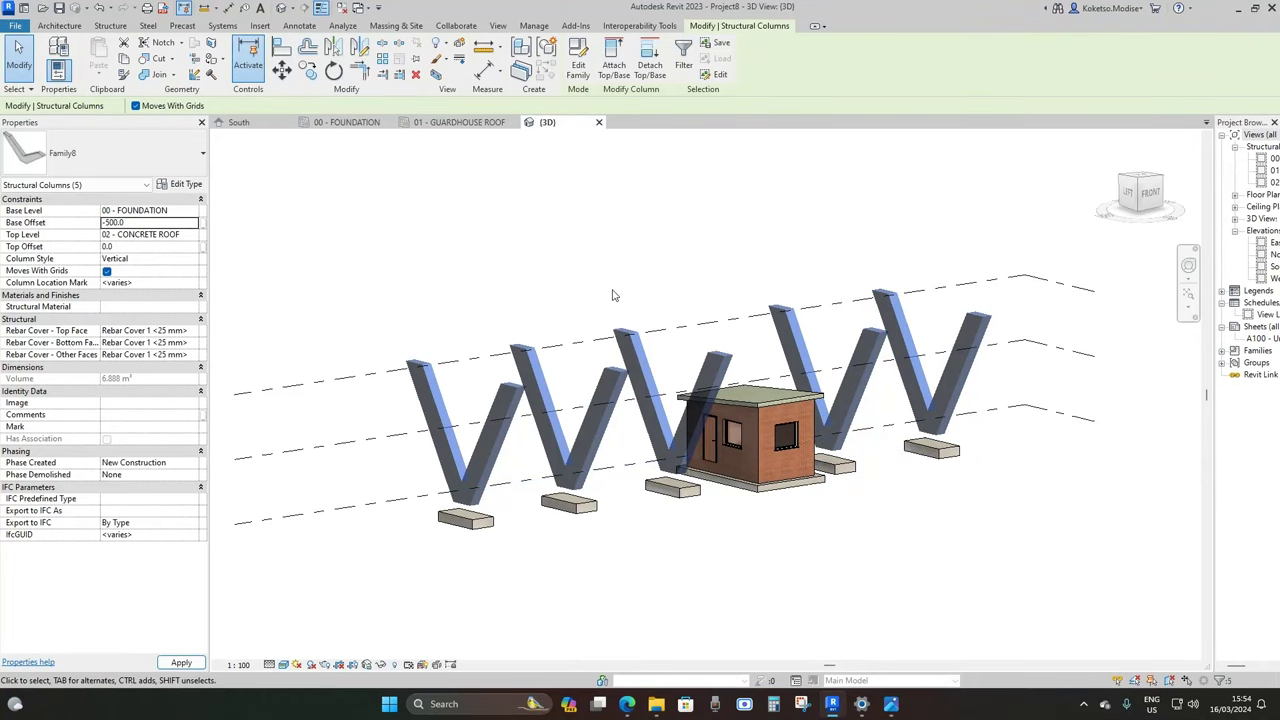
middle_click_drag(736, 574, 663, 509, "shift")
left_click(717, 574)
middle_click_drag(750, 516, 651, 555, "shift")
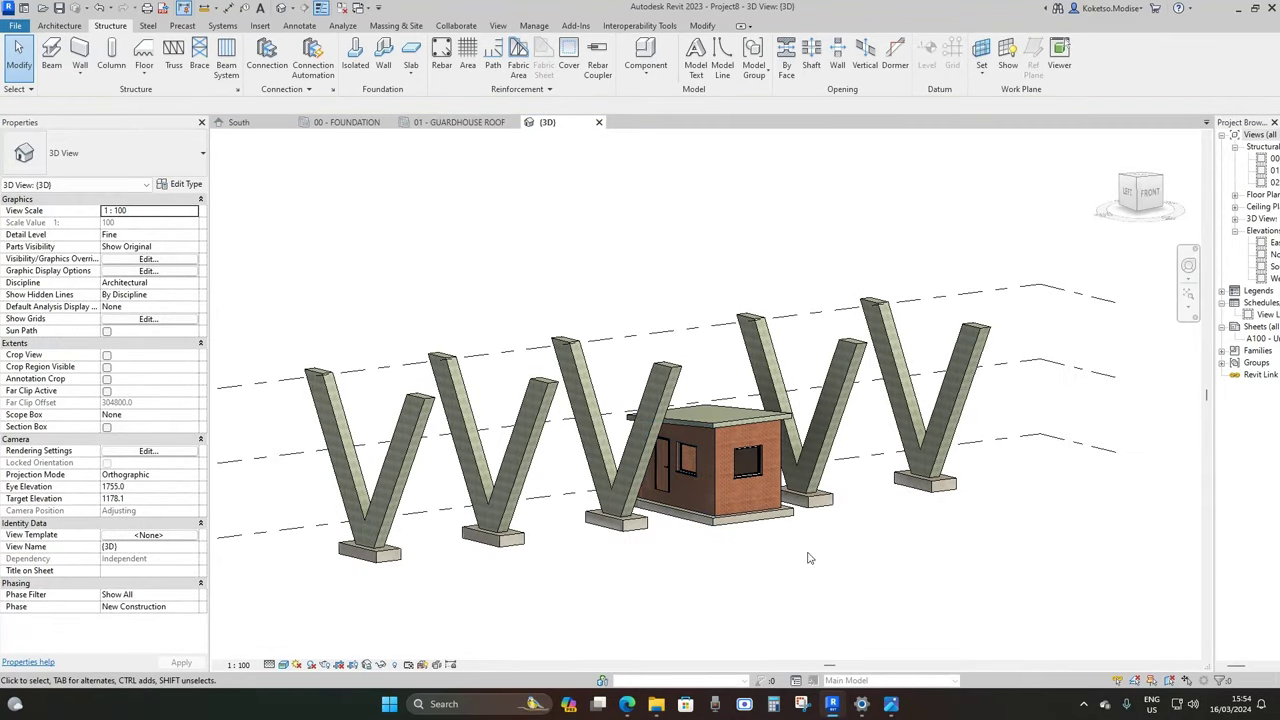
In the 00 - FOUNDATION plan, start a floor and duplicate the 200mm RC SLAB type as PAVE
left_click(349, 122)
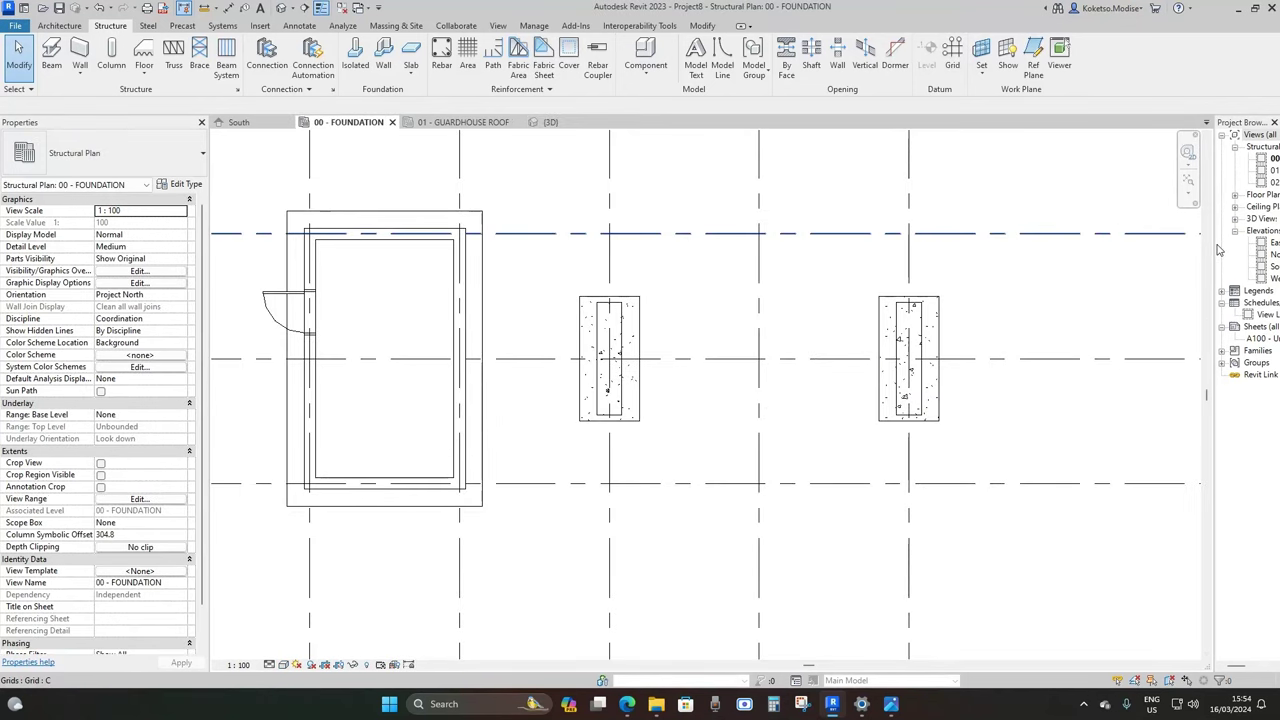
left_click_drag(1213, 246, 1122, 246)
scroll(783, 361, "down", 5)
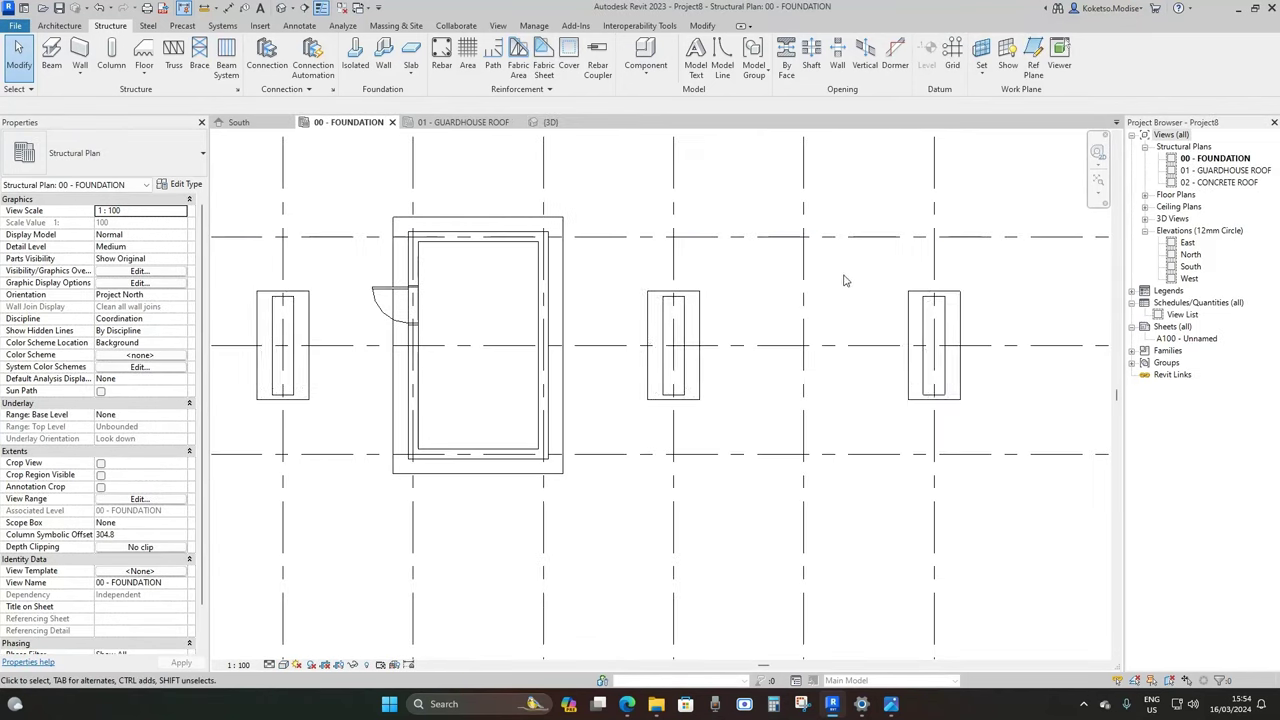
middle_click_drag(783, 361, 655, 319)
scroll(606, 306, "up", 1)
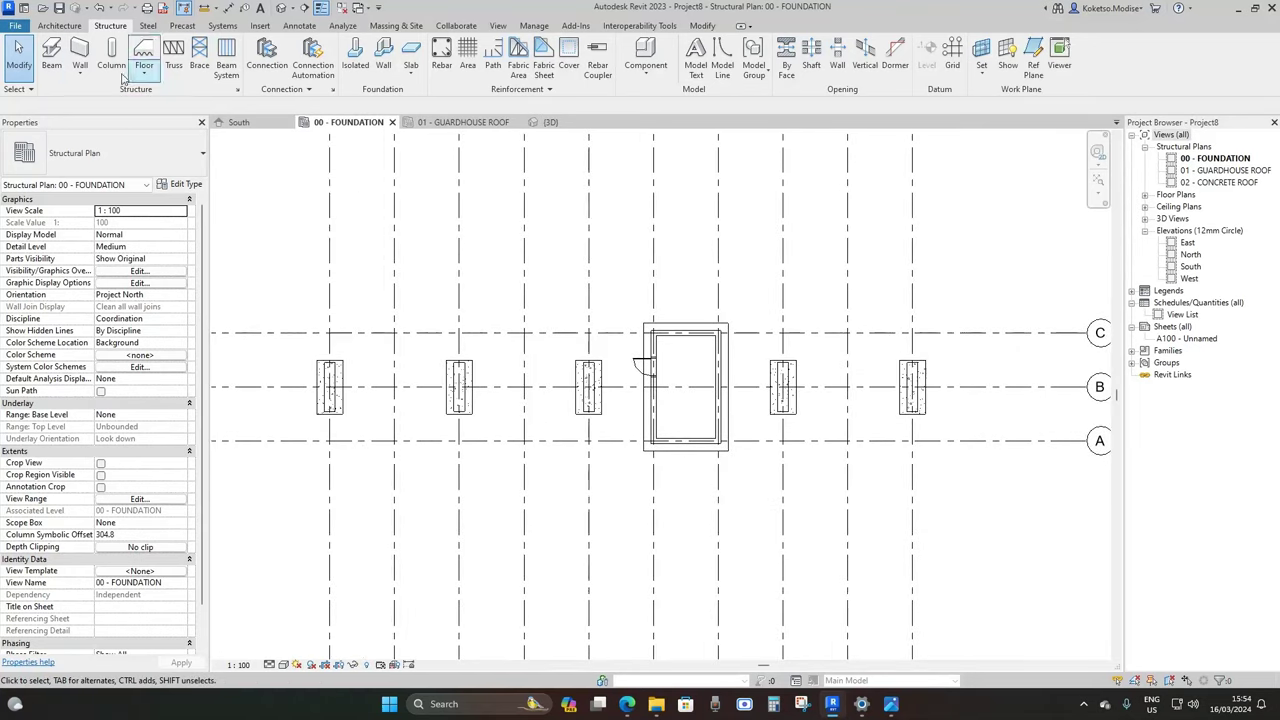
left_click(145, 52)
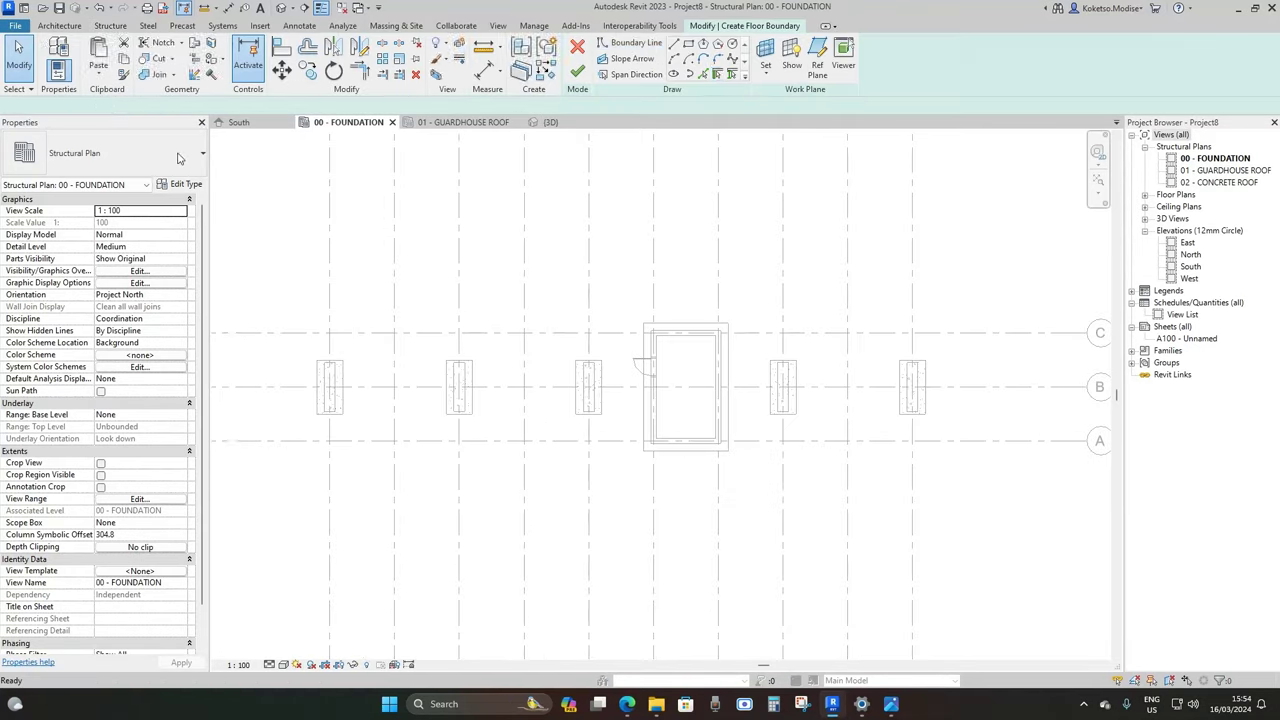
left_click(178, 186)
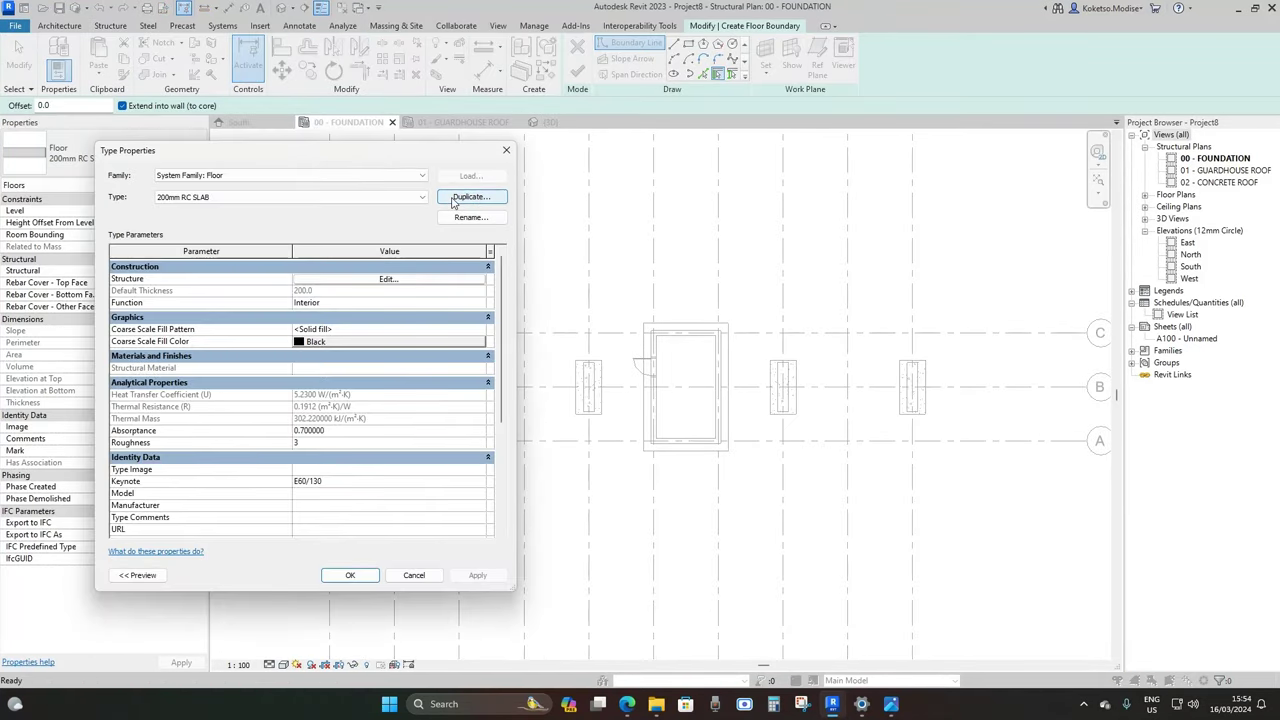
left_click(458, 199)
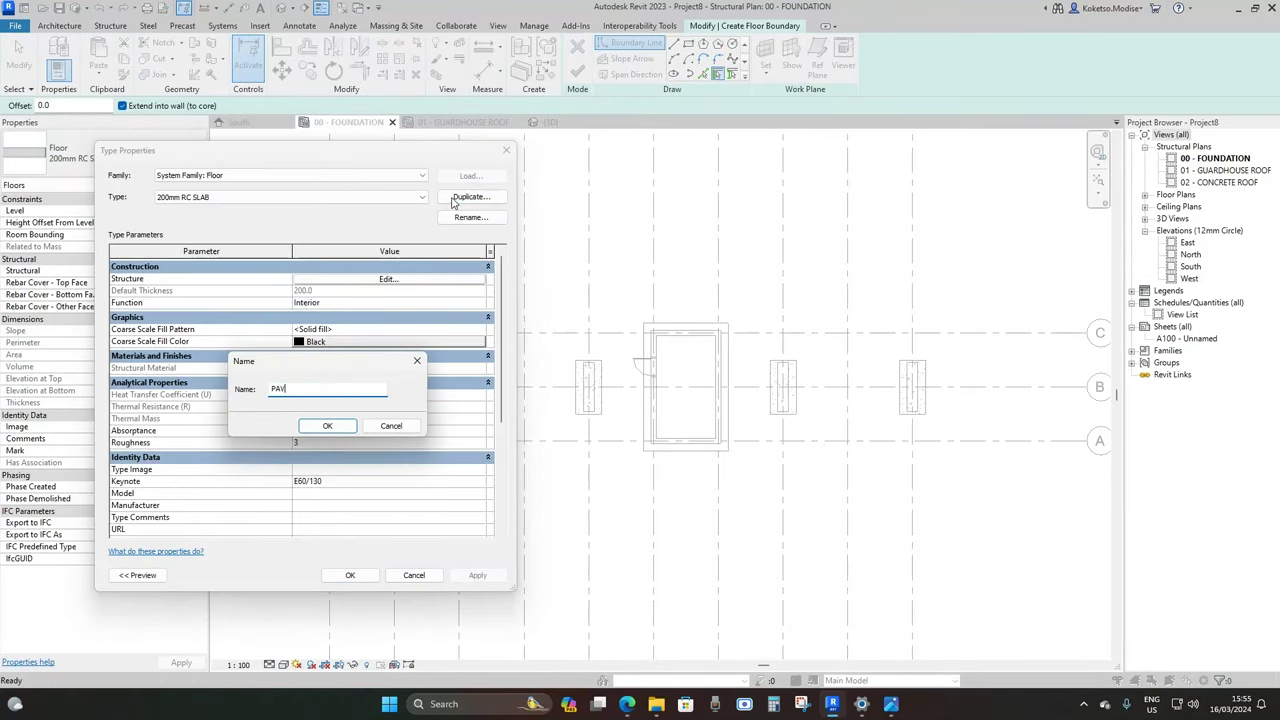
type("PAVE")
left_click(329, 425)
Set the PAVE floor's structure layer thickness to 50 and search the material library for PAV
left_click(345, 279)
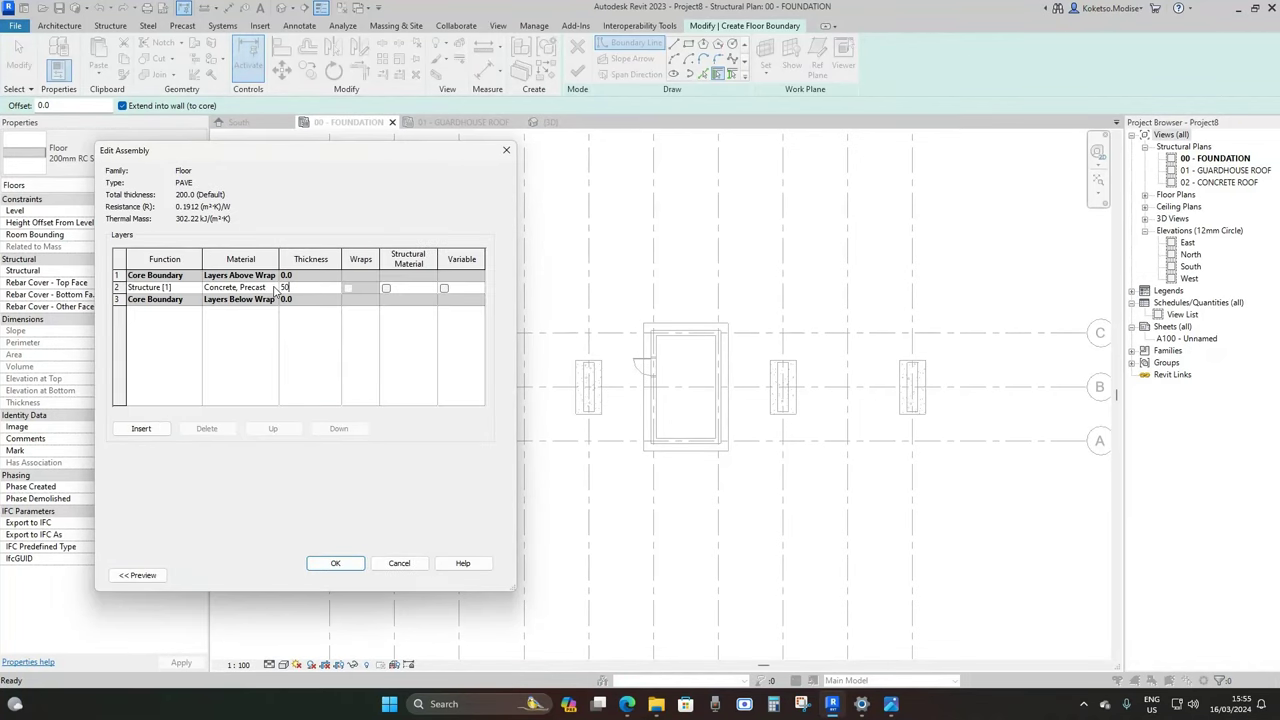
type("50")
left_click(240, 287)
left_click(272, 287)
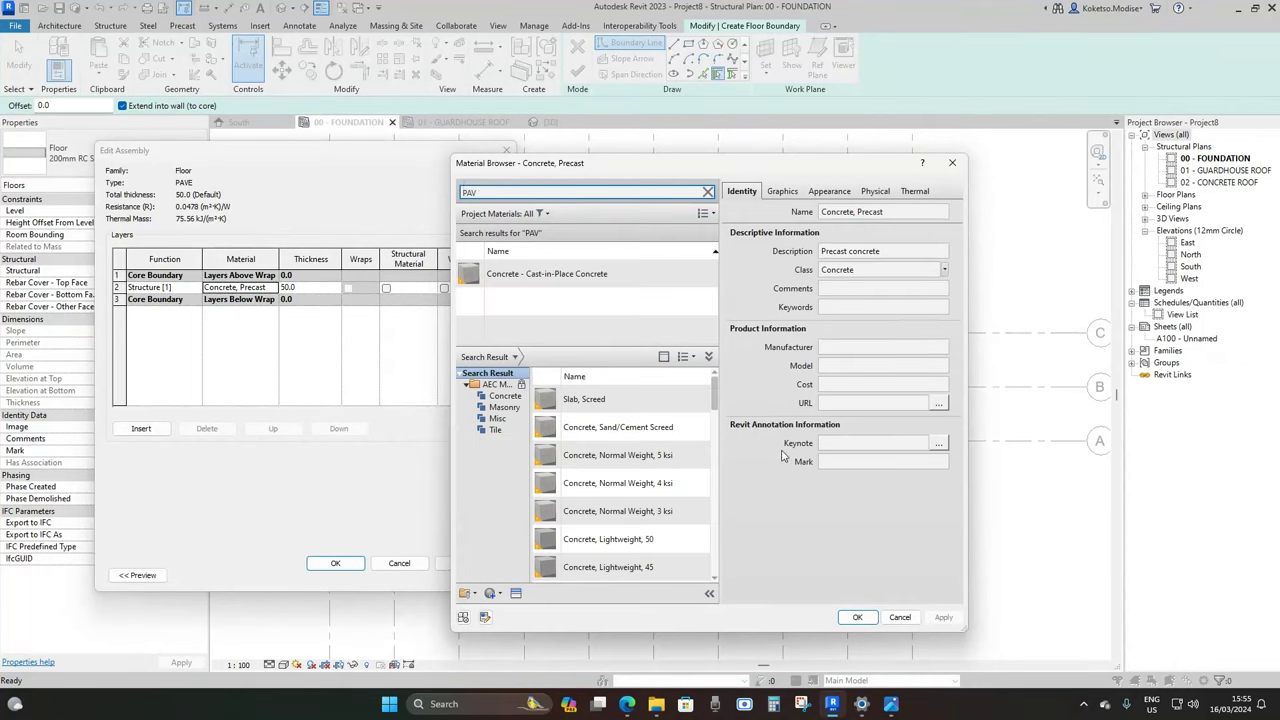
left_click_drag(716, 398, 706, 569)
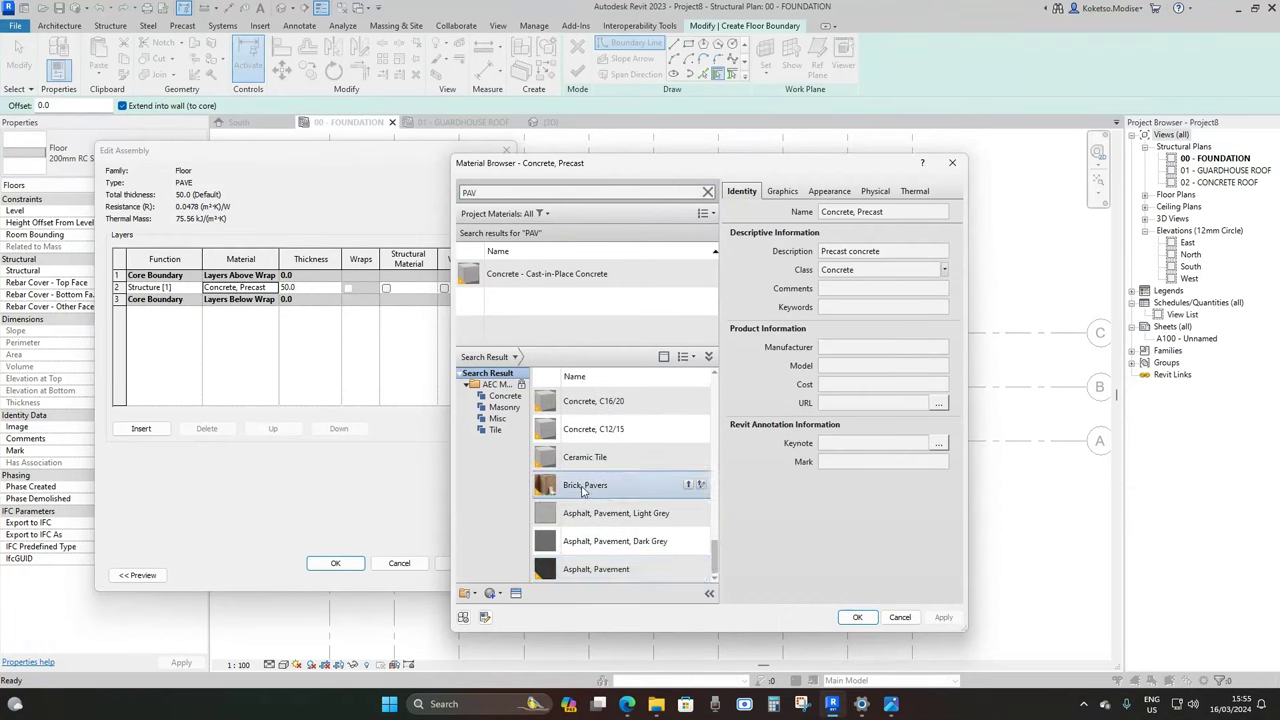
Assign the Brick, Pavers material to the PAVE floor type's structure layer and accept the type properties
left_click(688, 486)
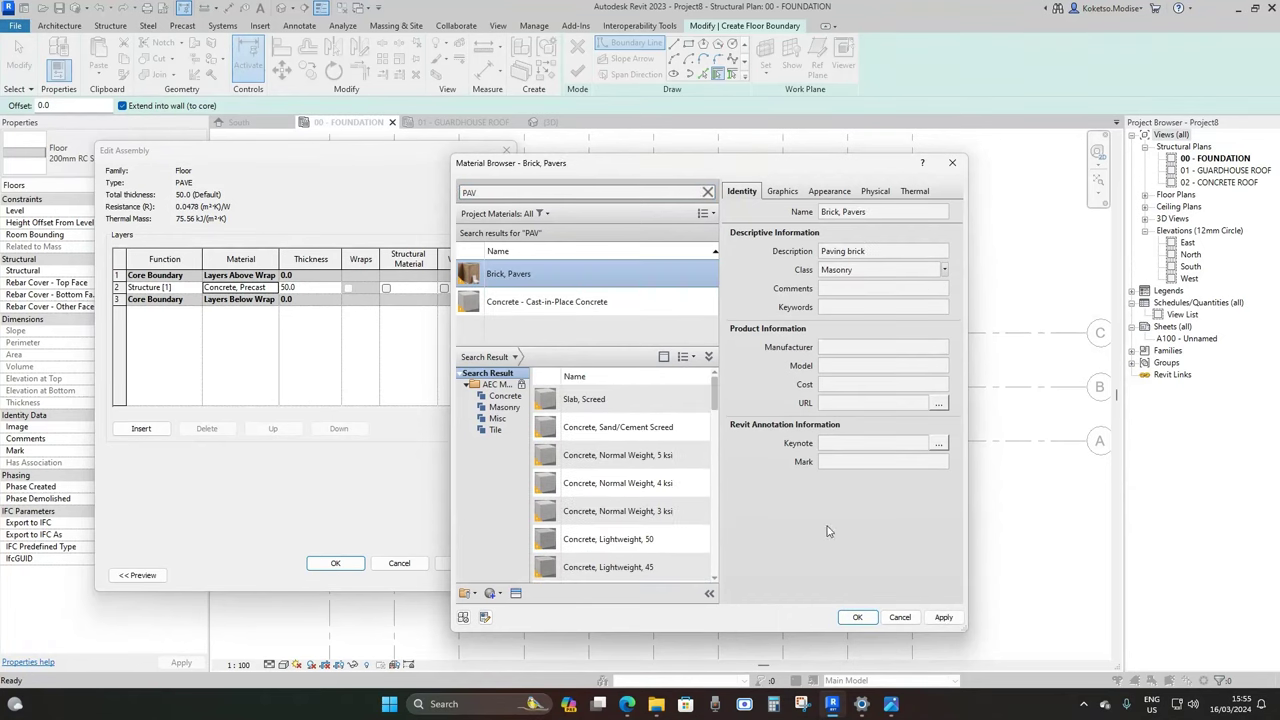
left_click(944, 618)
left_click(856, 617)
left_click(335, 565)
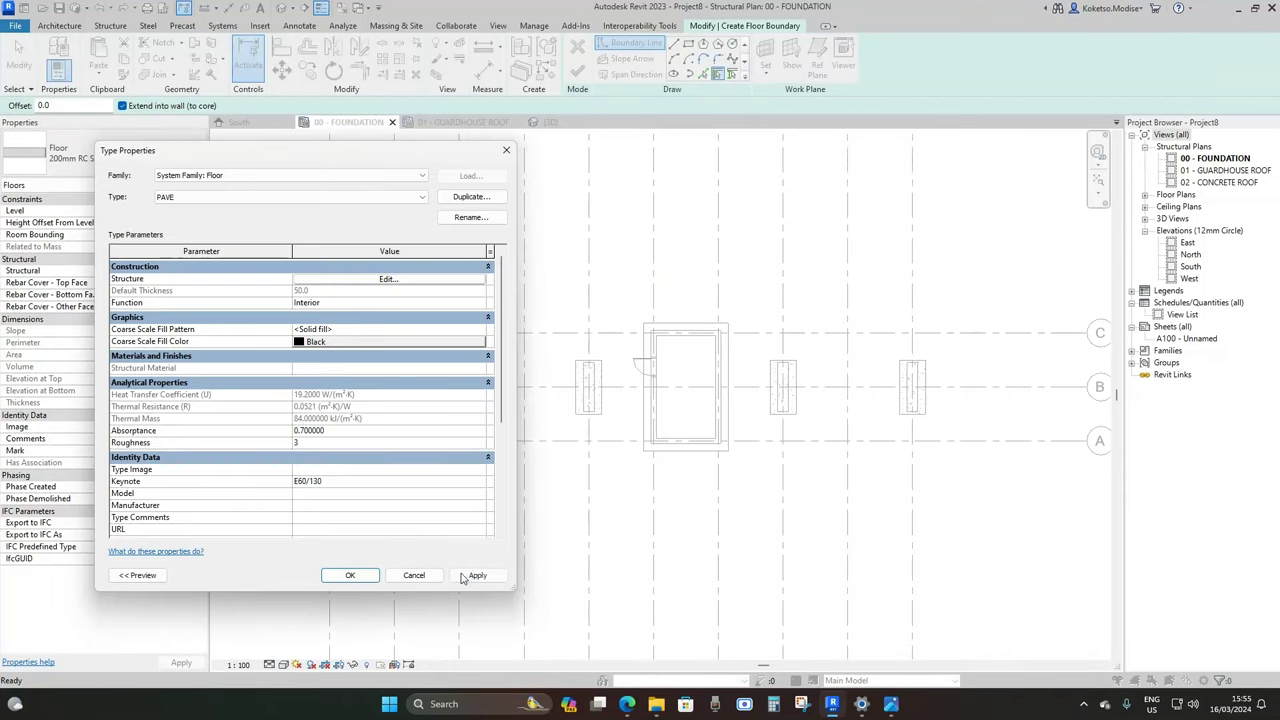
left_click(353, 574)
Draw a rectangular floor boundary from the grid C and grid 10 intersection to grid A at the third column from the west
left_click(689, 43)
scroll(790, 385, "up", 3)
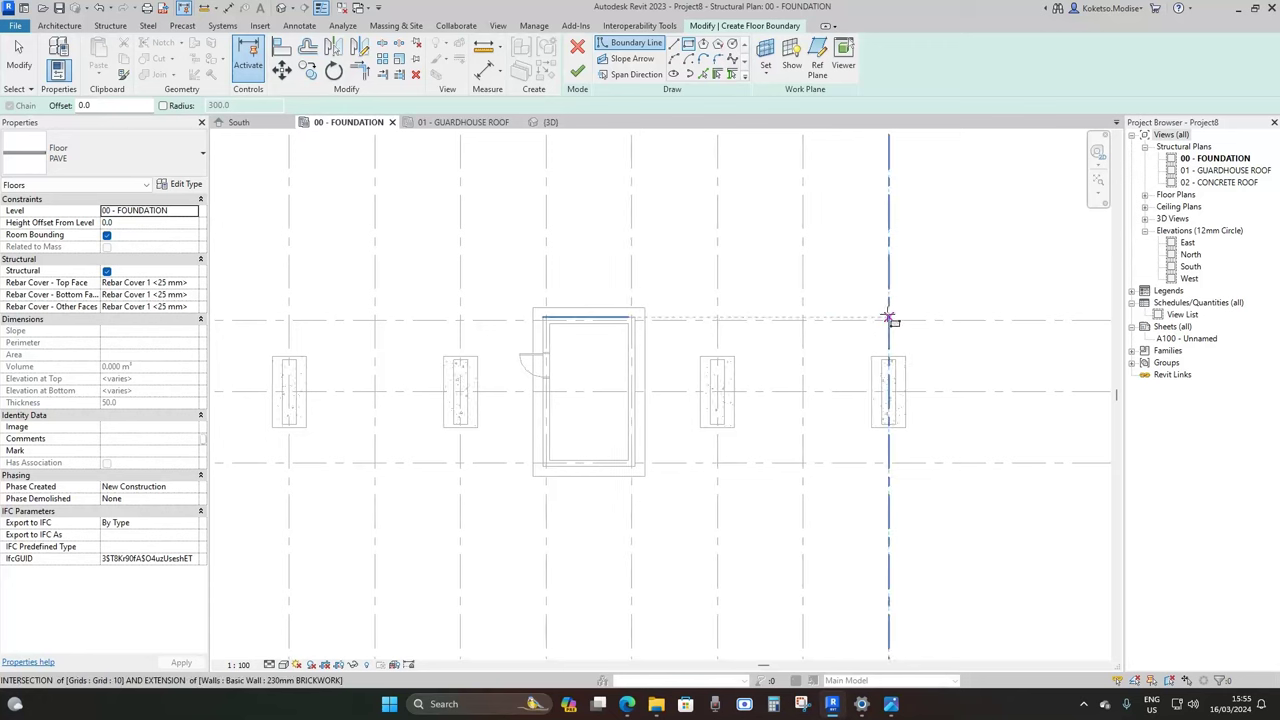
left_click(888, 320)
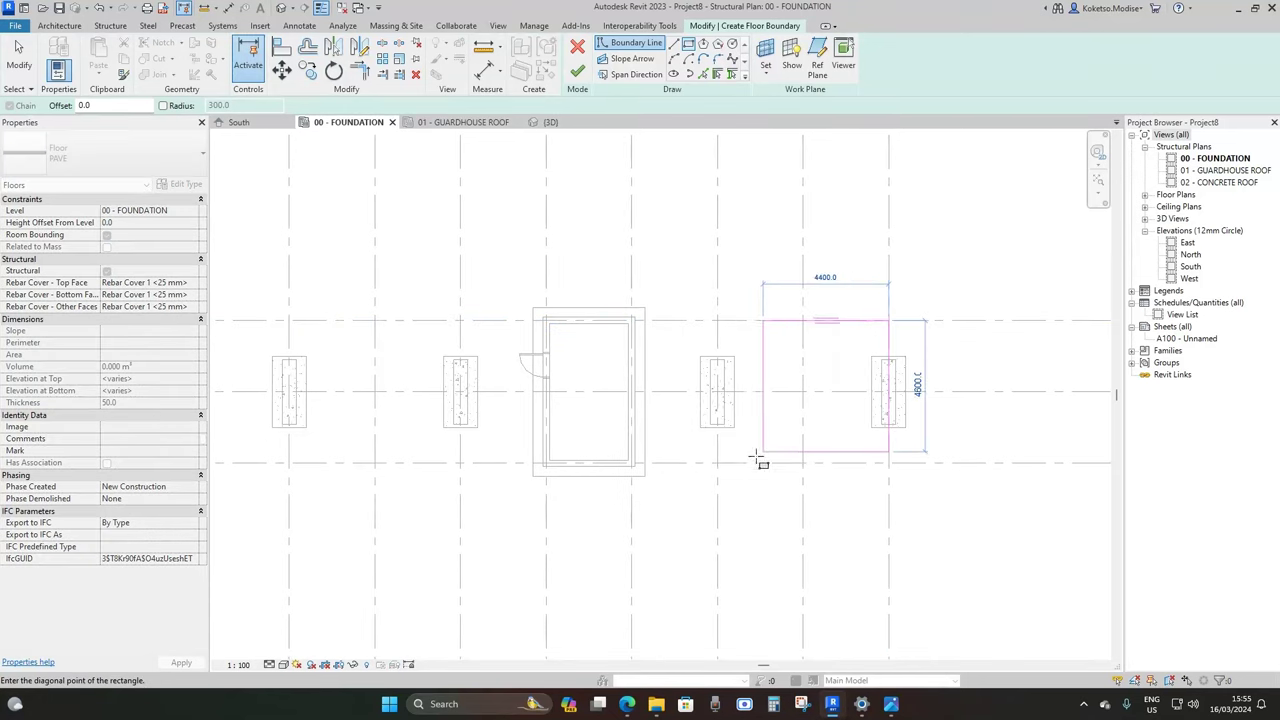
left_click(460, 466)
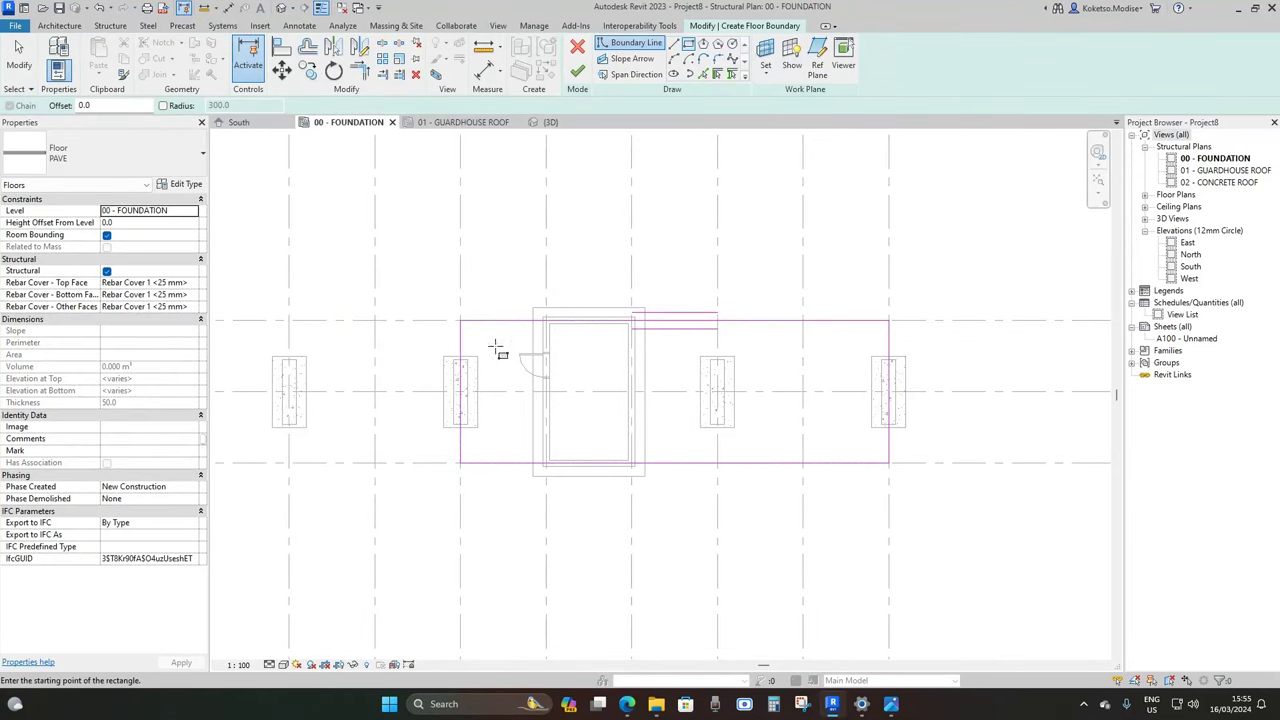
Move the rectangle's west boundary line inward and set it 500 mm from the third column's grid line
key("Escape")
scroll(466, 347, "up", 2)
left_click(461, 347)
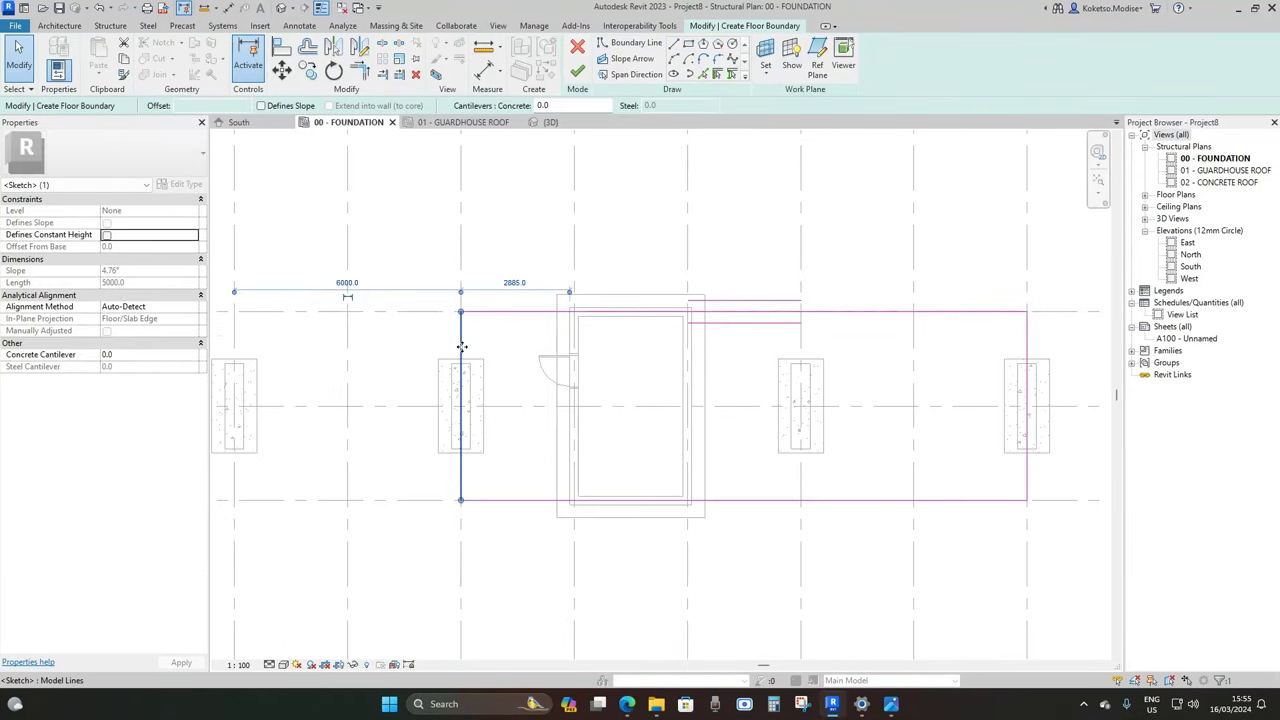
scroll(461, 345, "up", 1)
mouse_move(459, 341)
left_mouse_down()
mouse_move(490, 343)
mouse_move(478, 345)
left_mouse_up()
middle_click_drag(450, 328, 552, 335)
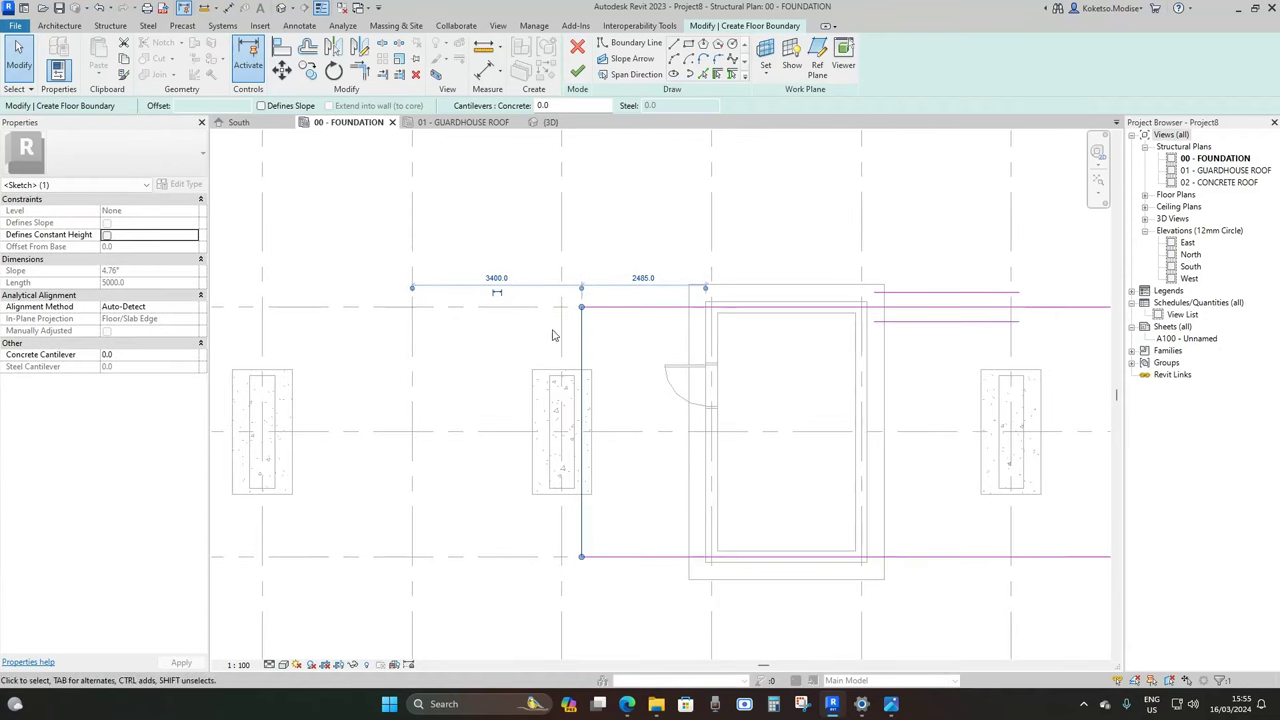
left_click_drag(567, 358, 570, 330)
scroll(578, 277, "up", 1)
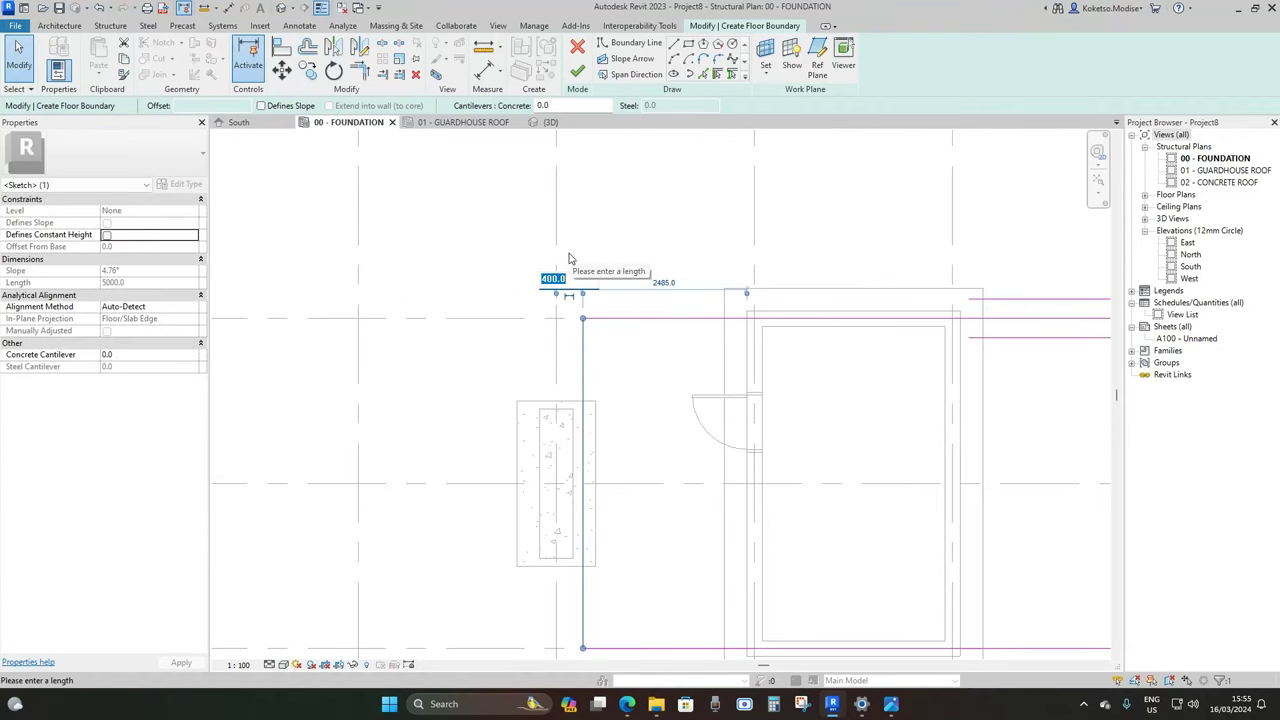
key("Return")
Move the rectangle's east boundary line outward and set it 500 mm beyond the last column's grid line
scroll(581, 262, "down", 3)
left_click(756, 327)
middle_click_drag(718, 325, 566, 299)
scroll(566, 299, "down", 2)
scroll(925, 328, "up", 2)
left_click(807, 294)
left_click_drag(807, 293, 834, 293)
scroll(830, 293, "up", 2)
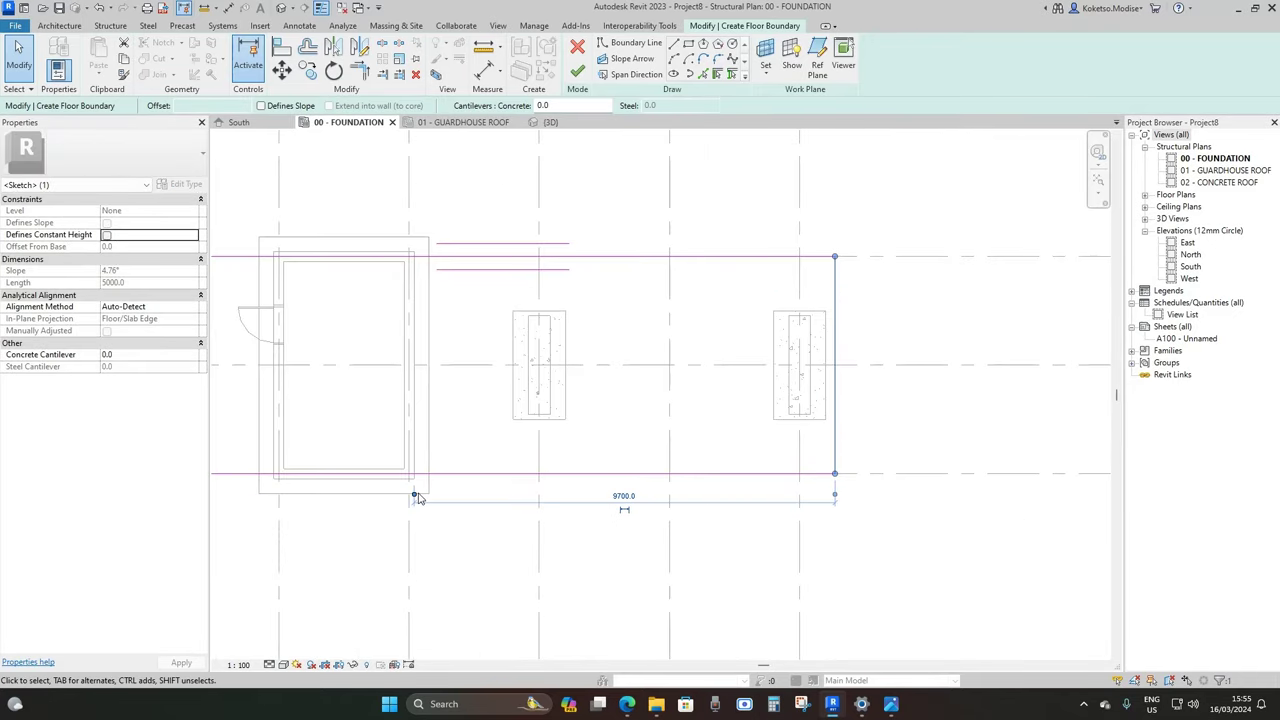
left_click(806, 458)
left_click(815, 497)
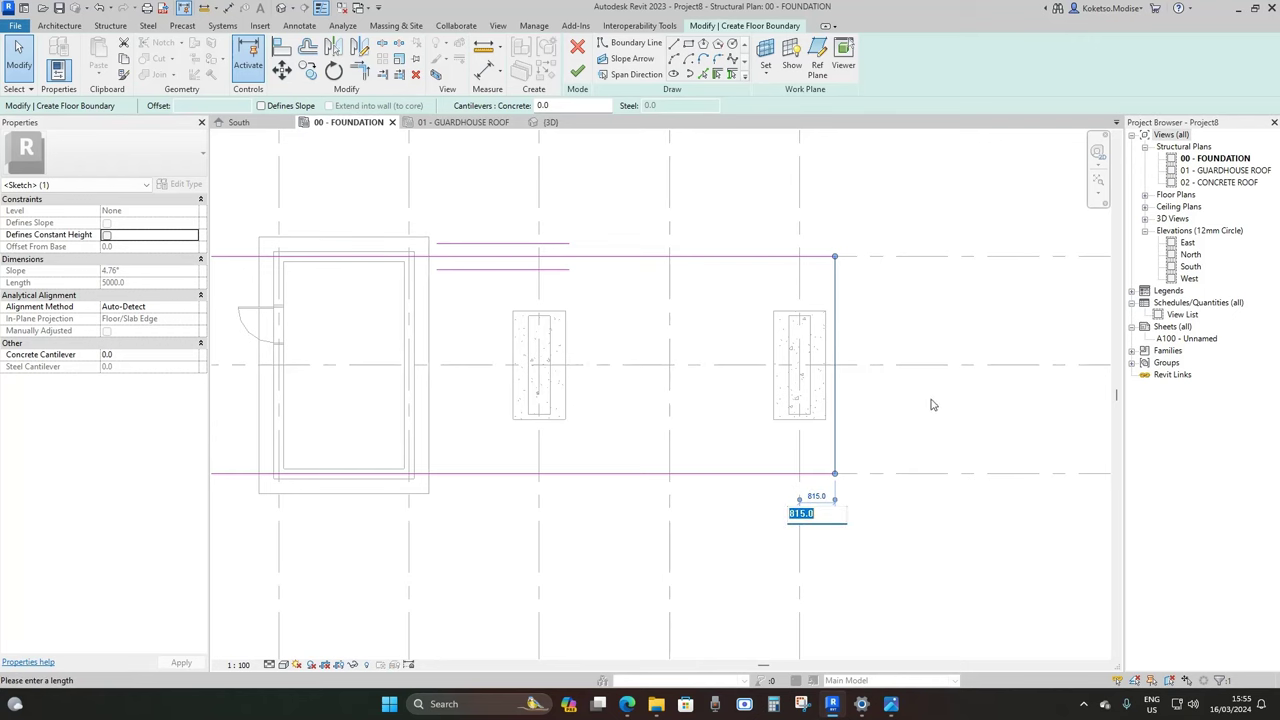
key("Return")
left_click(855, 340)
Move the rectangle's north and south boundary lines outward past the guardhouse, each by about 1900 mm
scroll(854, 337, "down", 1)
middle_click_drag(521, 269, 643, 306)
left_click_drag(643, 310, 694, 245)
left_click(712, 476)
left_click_drag(715, 486, 720, 546)
Set the north boundary line's distance from grid C to 2000 mm
scroll(517, 271, "up", 1)
left_click(506, 246)
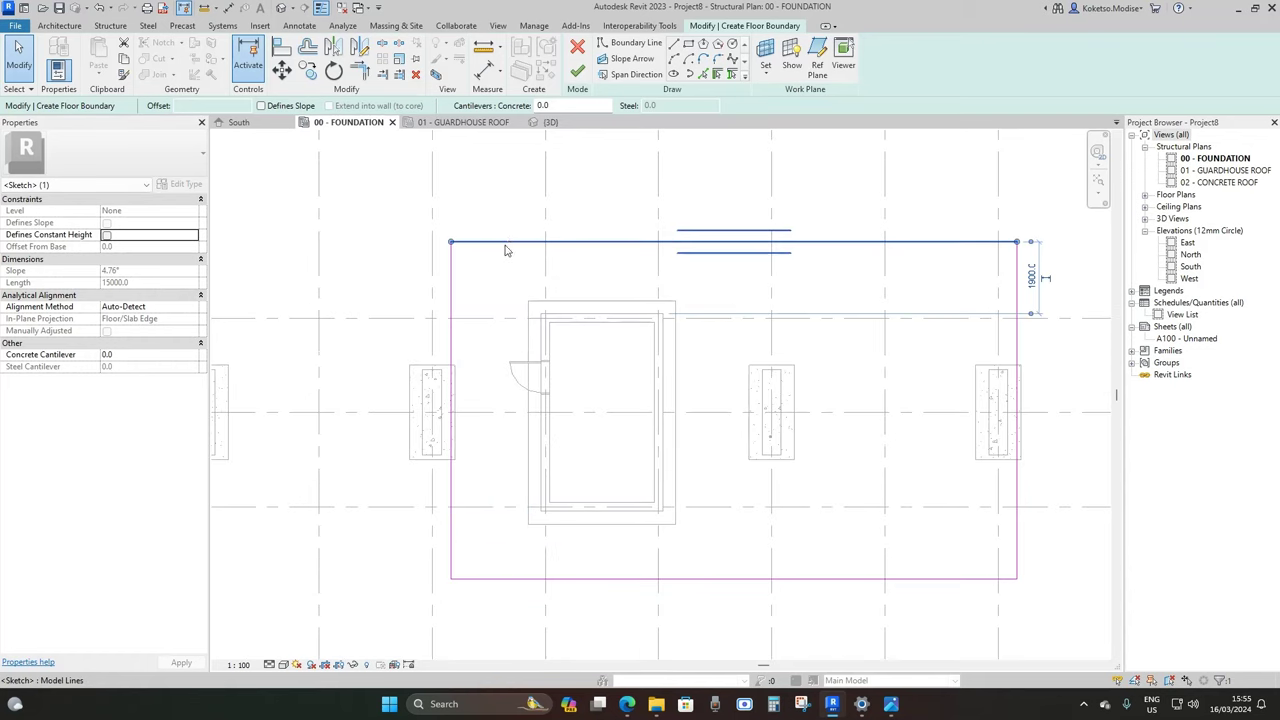
left_click_drag(1031, 314, 1035, 321)
left_click(1035, 275)
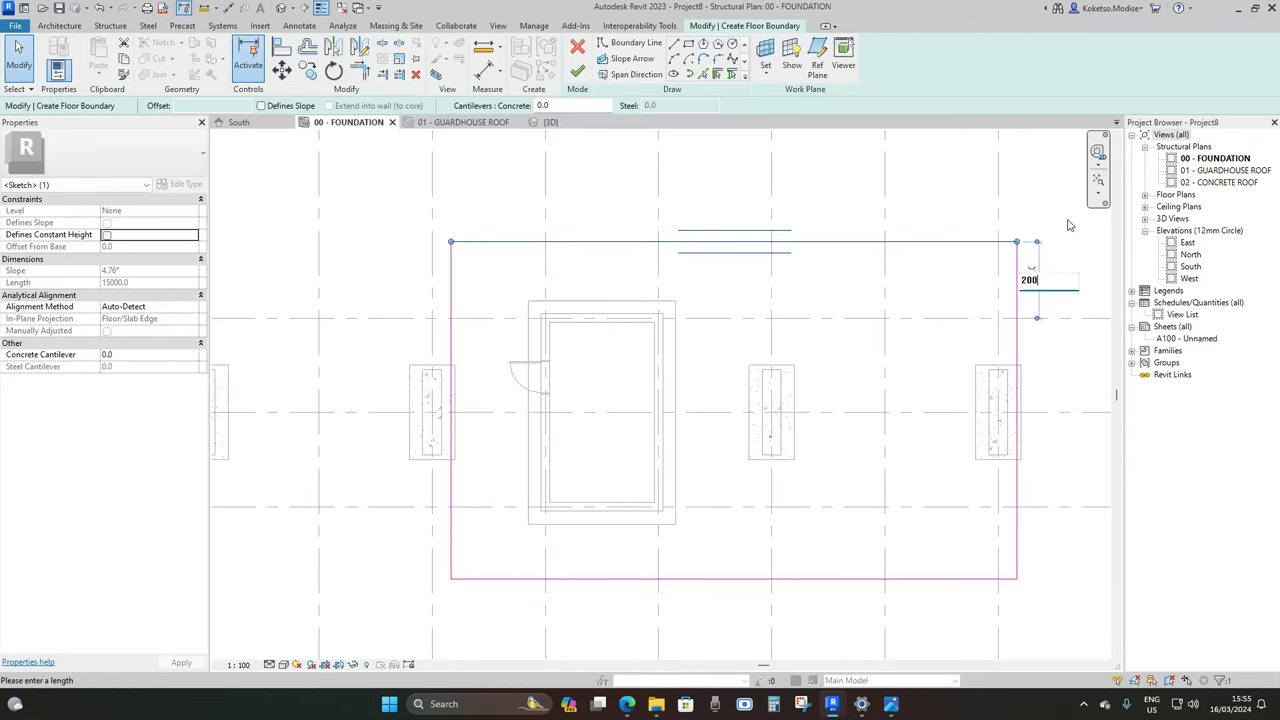
type("2000")
key("Return")
Set the south boundary line's distance from grid A to 2000 mm
scroll(786, 443, "down", 2)
left_click(760, 452)
scroll(515, 440, "up", 1)
scroll(515, 440, "up", 1)
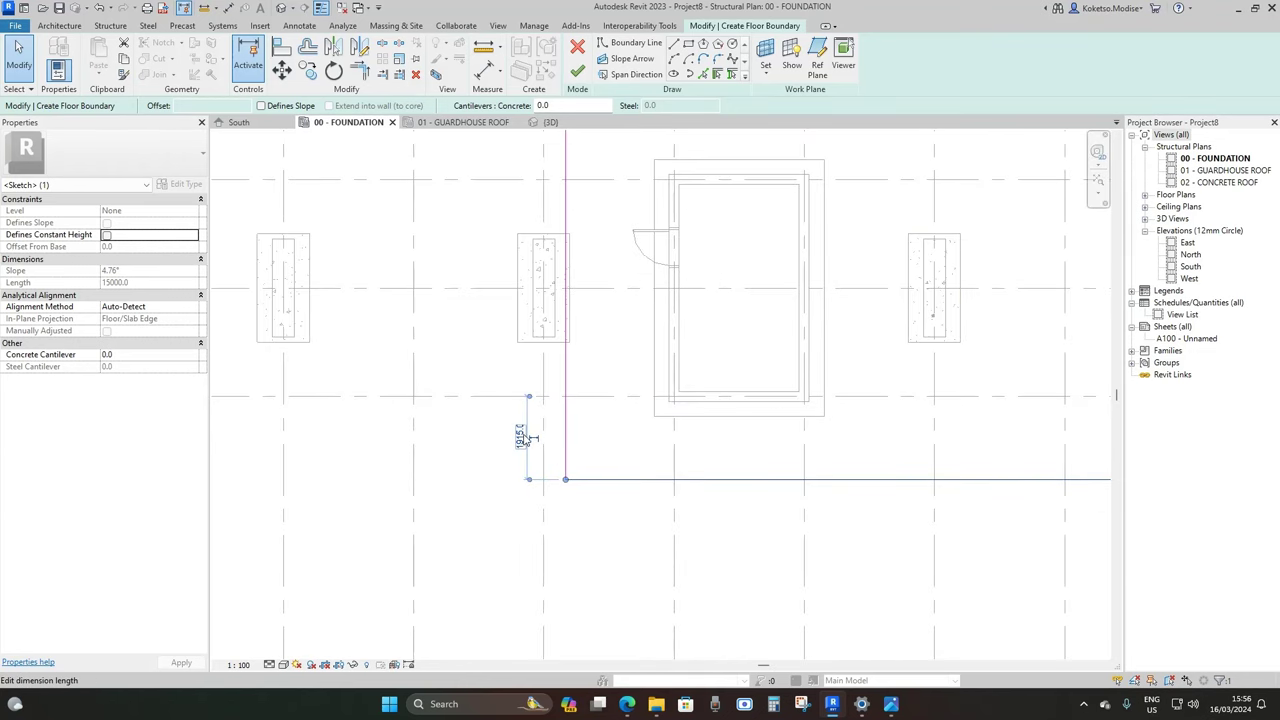
type("2000")
key("Return")
scroll(600, 424, "down", 2)
key("Escape")
Draw a second boundary rectangle about 1800 mm wide and 8300 mm long around the second column from the west
middle_click_drag(606, 354, 683, 362)
scroll(615, 162, "up", 1)
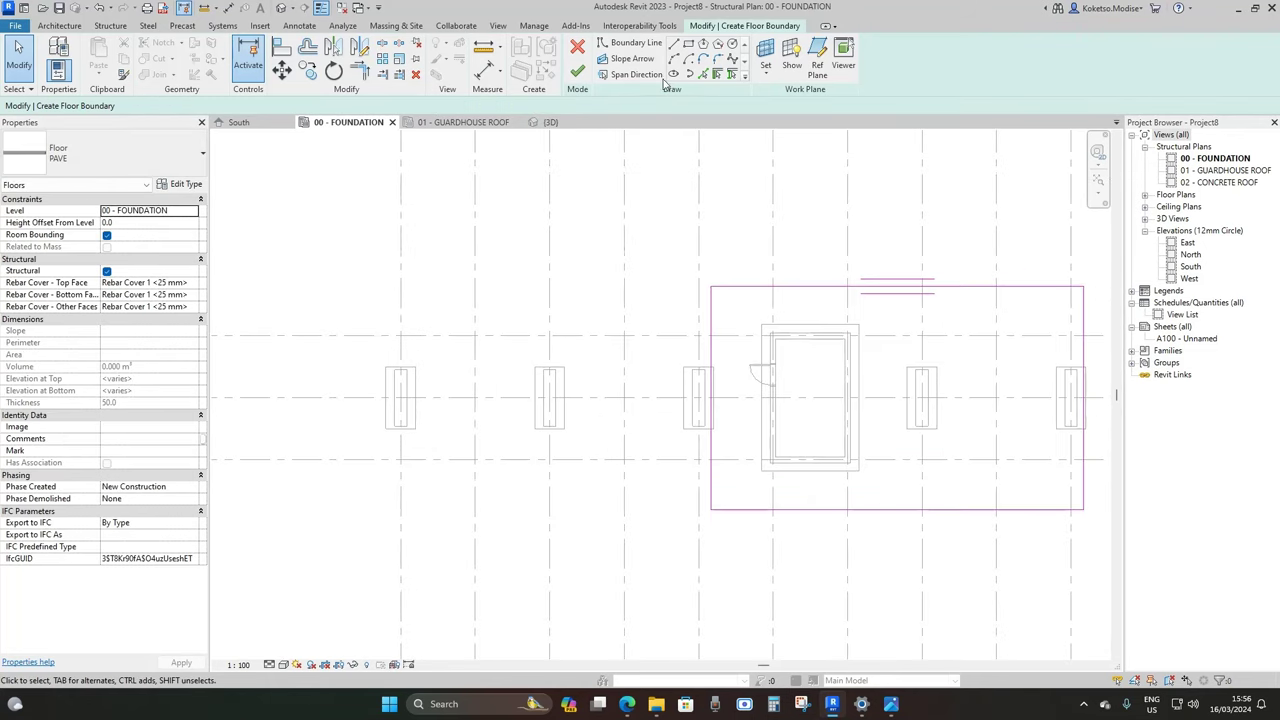
left_click(688, 45)
scroll(560, 365, "up", 3)
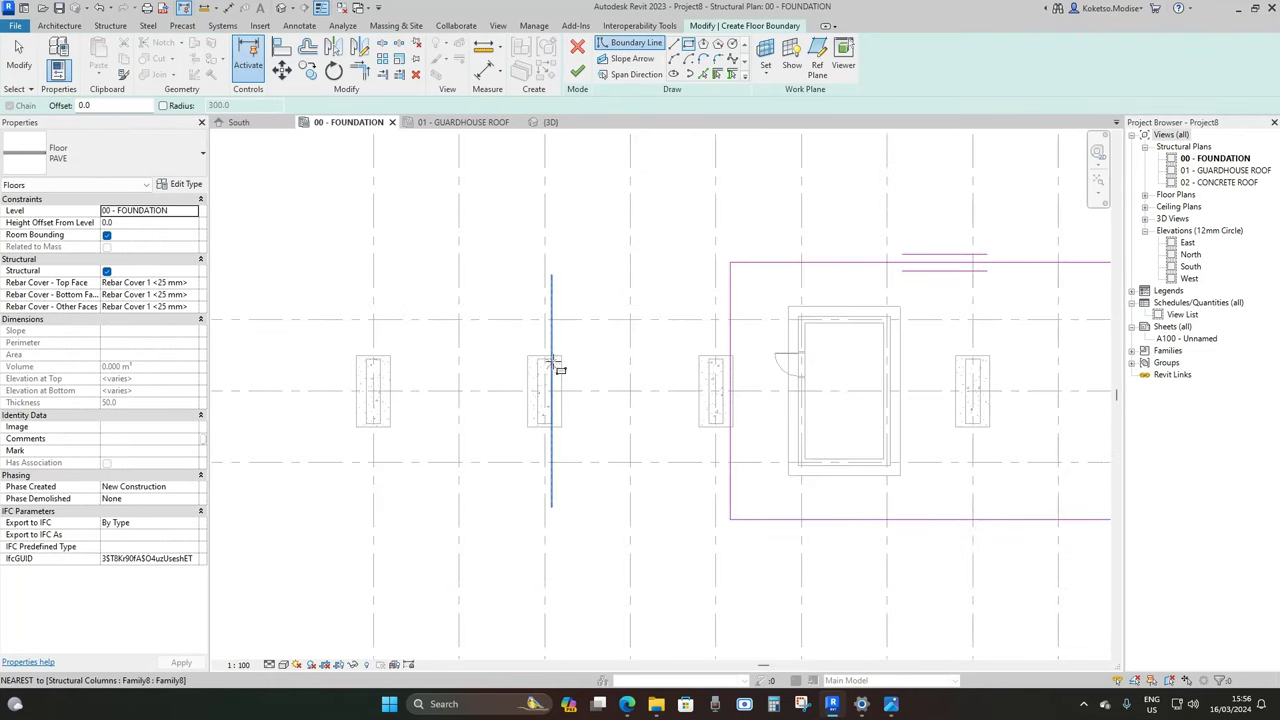
scroll(575, 337, "down", 3)
left_click(517, 258)
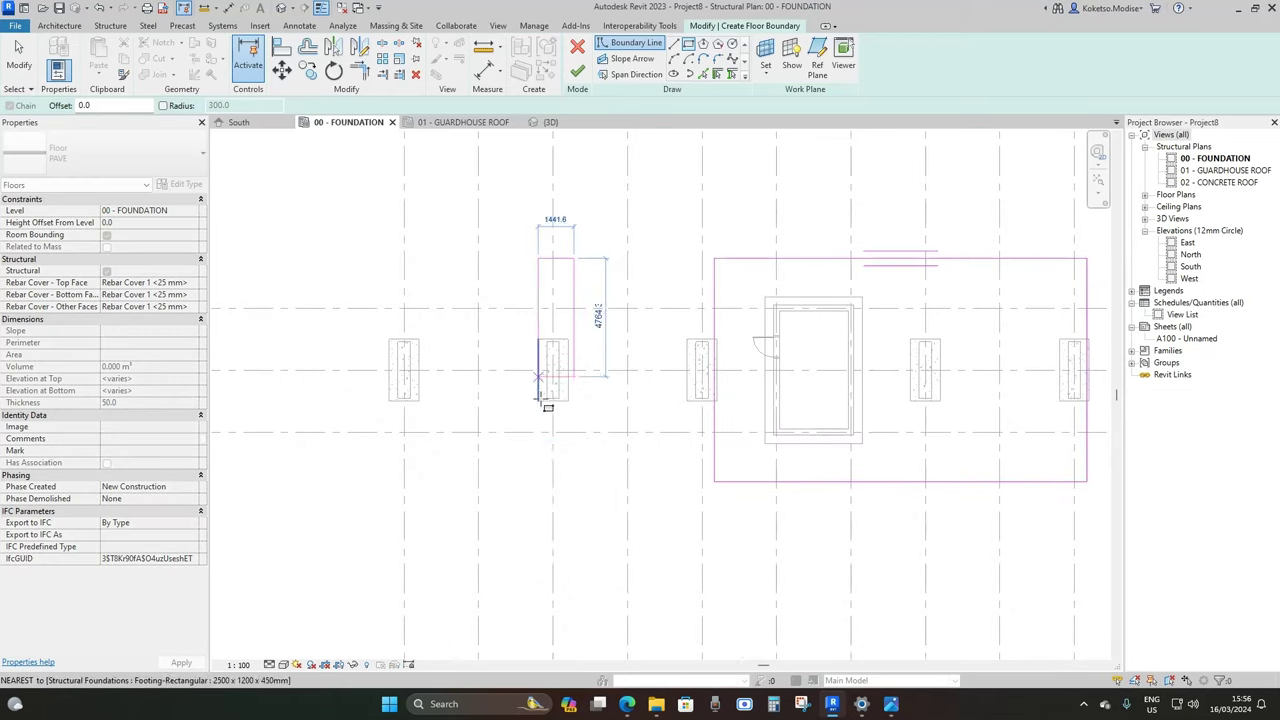
left_click(528, 465)
scroll(551, 360, "up", 2)
middle_click_drag(604, 382, 654, 386)
middle_click_drag(466, 357, 589, 355)
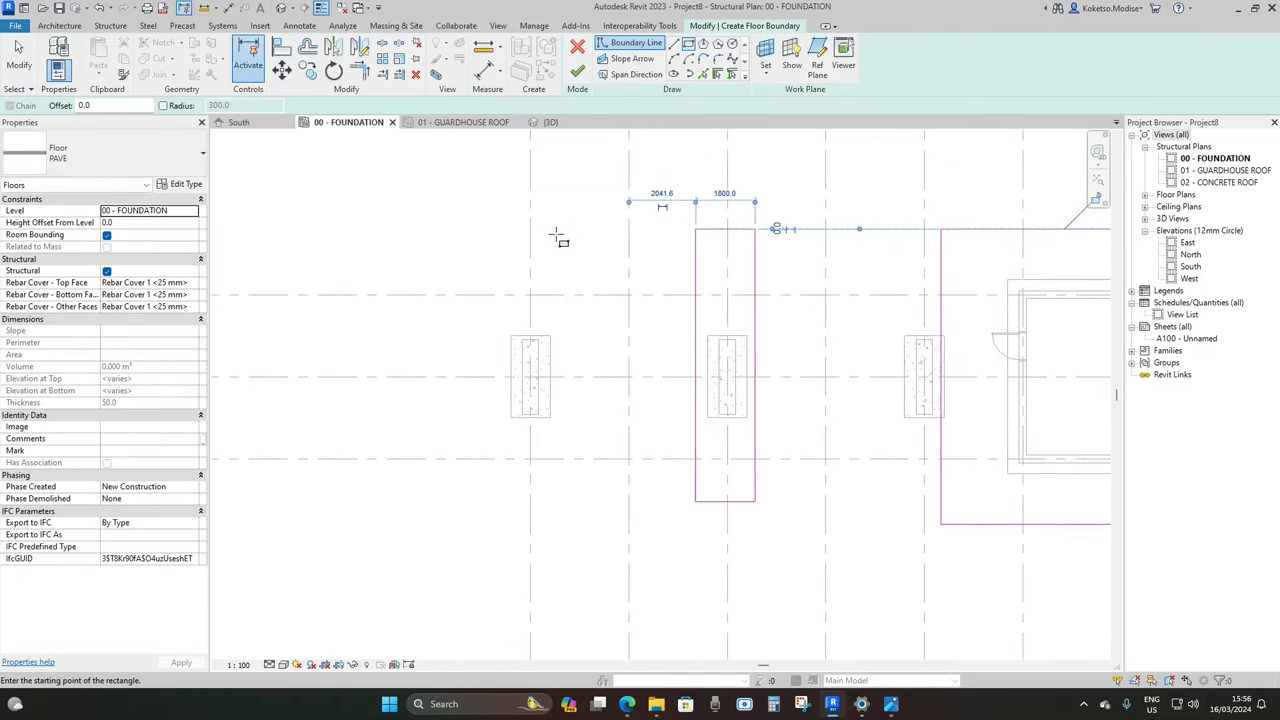
left_click(563, 229)
key("Escape")
key("Escape")
Set the narrow rectangle's east line 500 mm from the second column's grid line
middle_click_drag(698, 314, 565, 322)
scroll(565, 322, "up", 1)
left_click(631, 345)
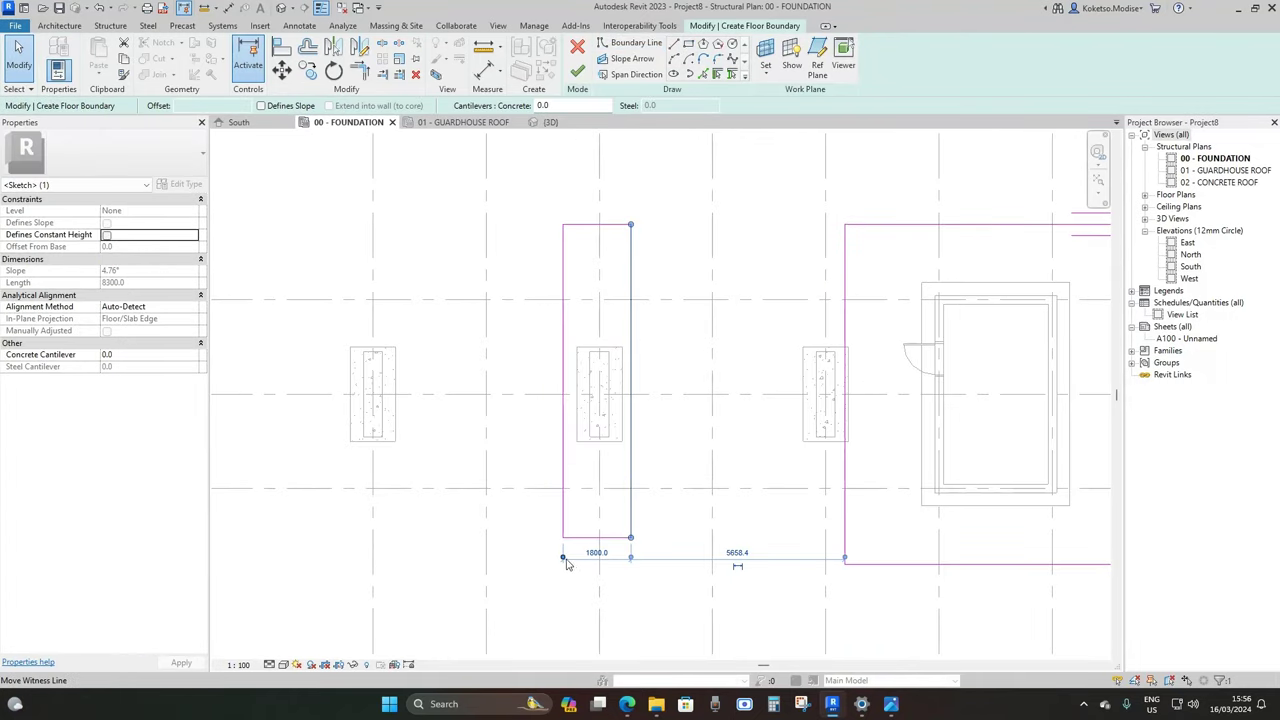
scroll(564, 560, "up", 1)
left_click_drag(563, 560, 609, 556)
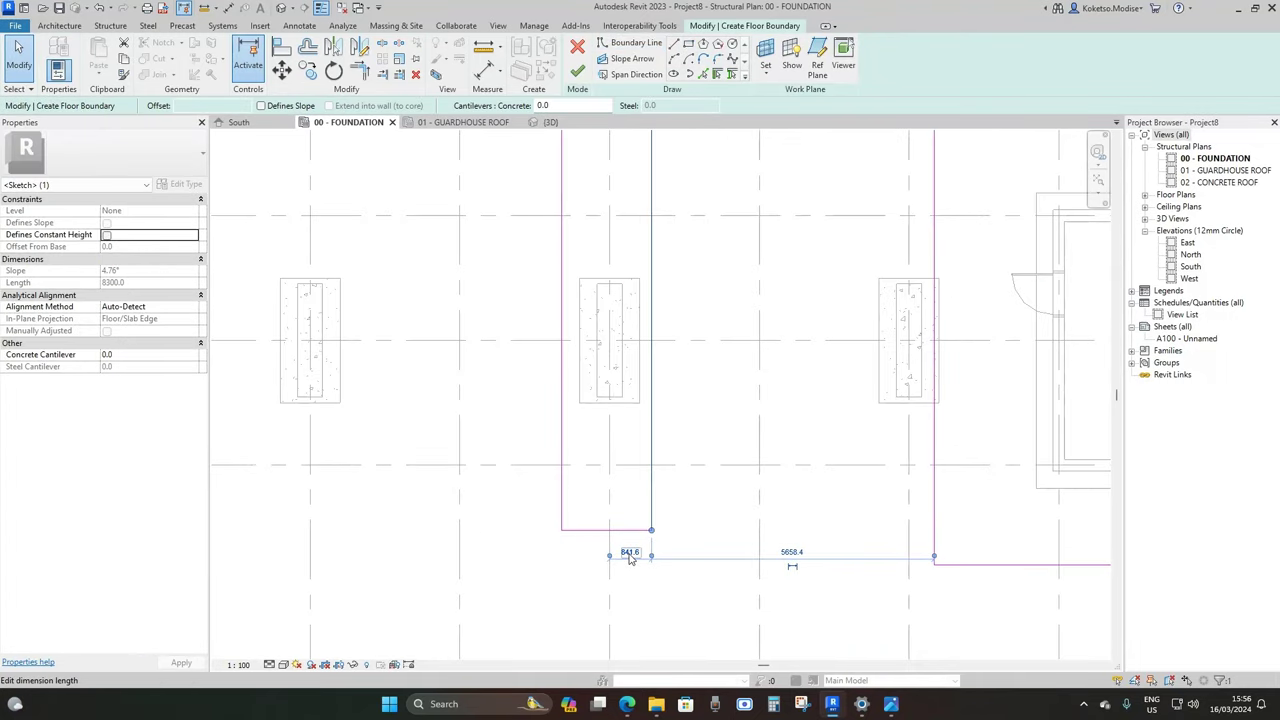
left_click(629, 552)
type("500")
key("Return")
Set the narrow rectangle's west line 500 mm from the second column's grid line
left_click(563, 366)
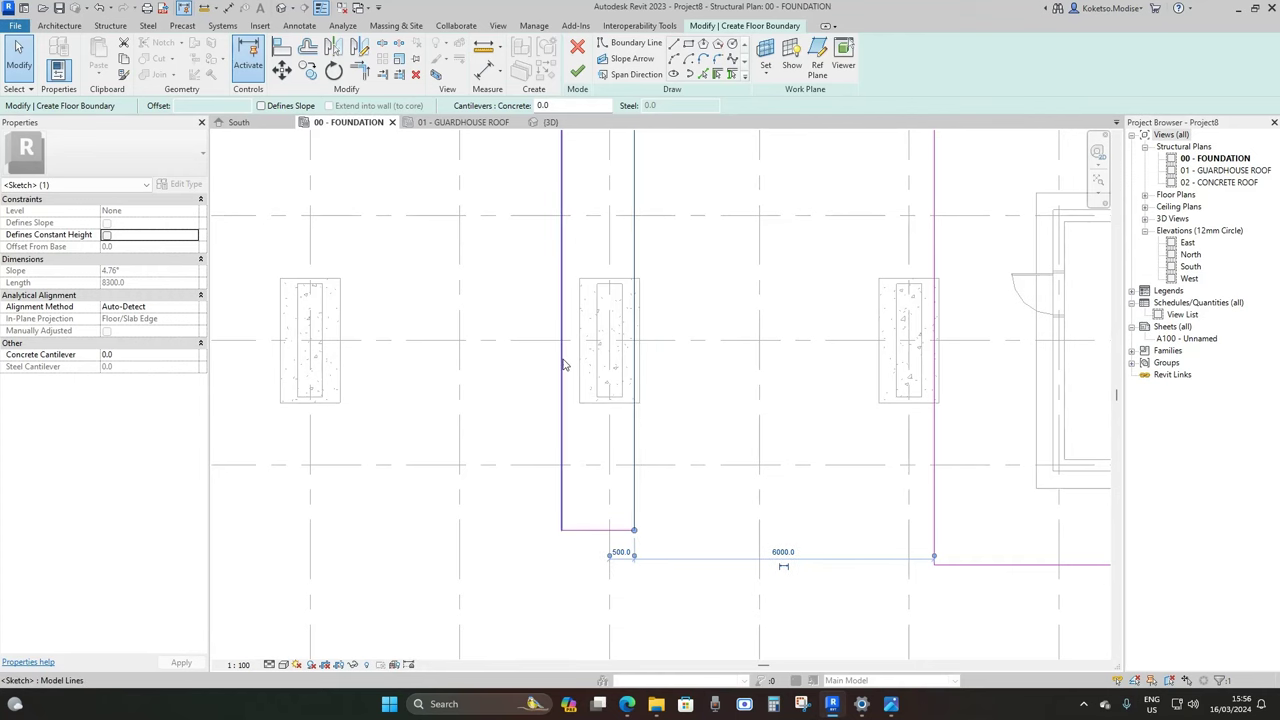
scroll(614, 417, "down", 2)
scroll(575, 244, "up", 2)
left_click_drag(660, 235, 631, 233)
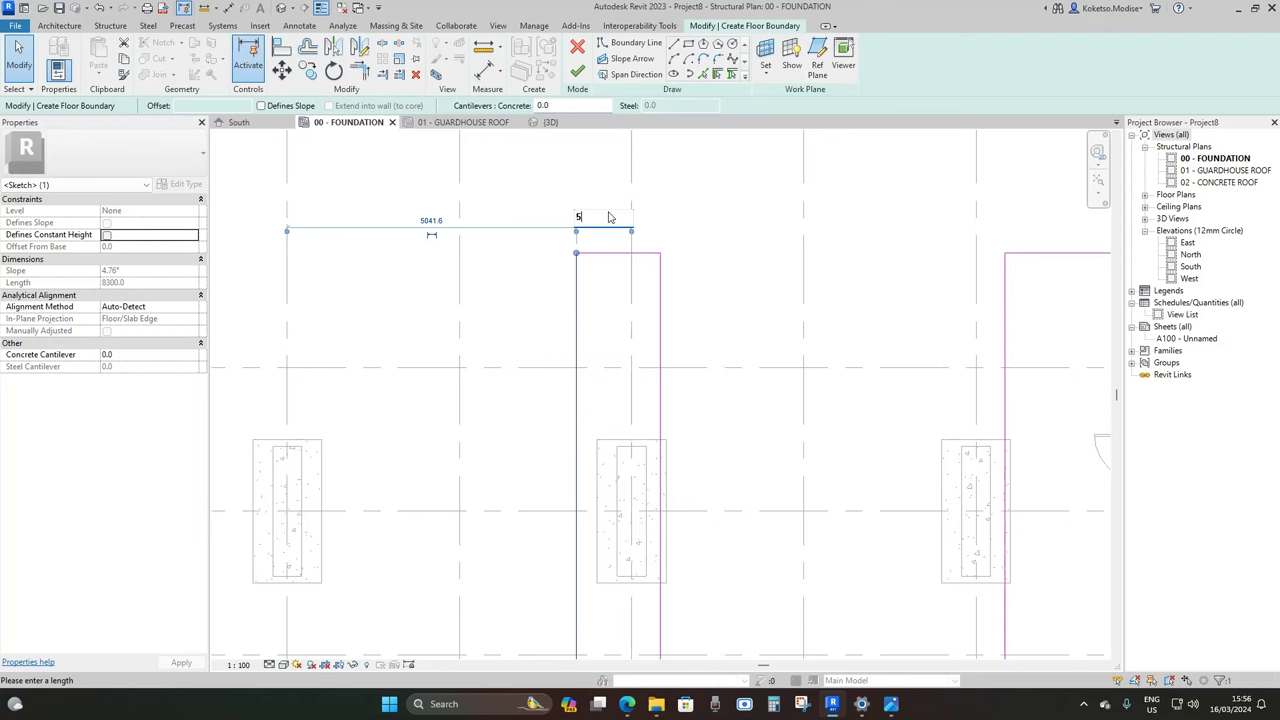
key("Return")
scroll(687, 268, "down", 2)
key("Escape")
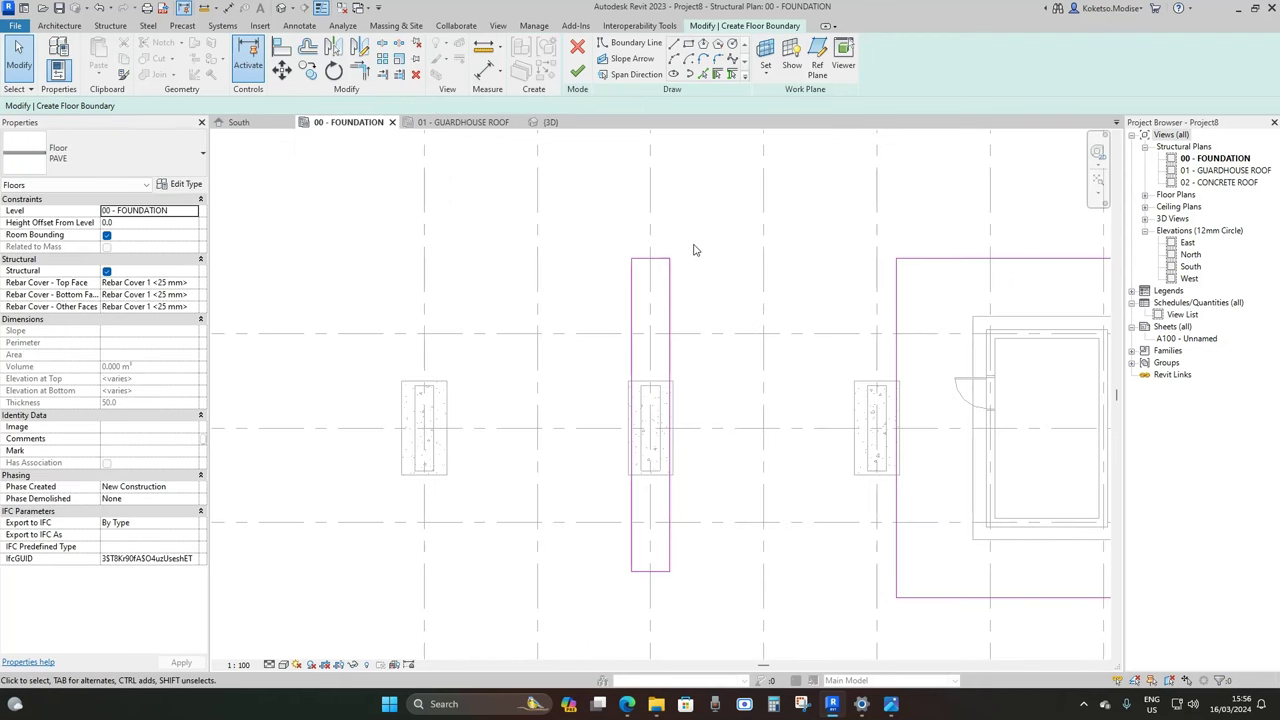
Fillet the narrow rectangle's north-east corner with a 300 mm radius arc
scroll(665, 288, "up", 5)
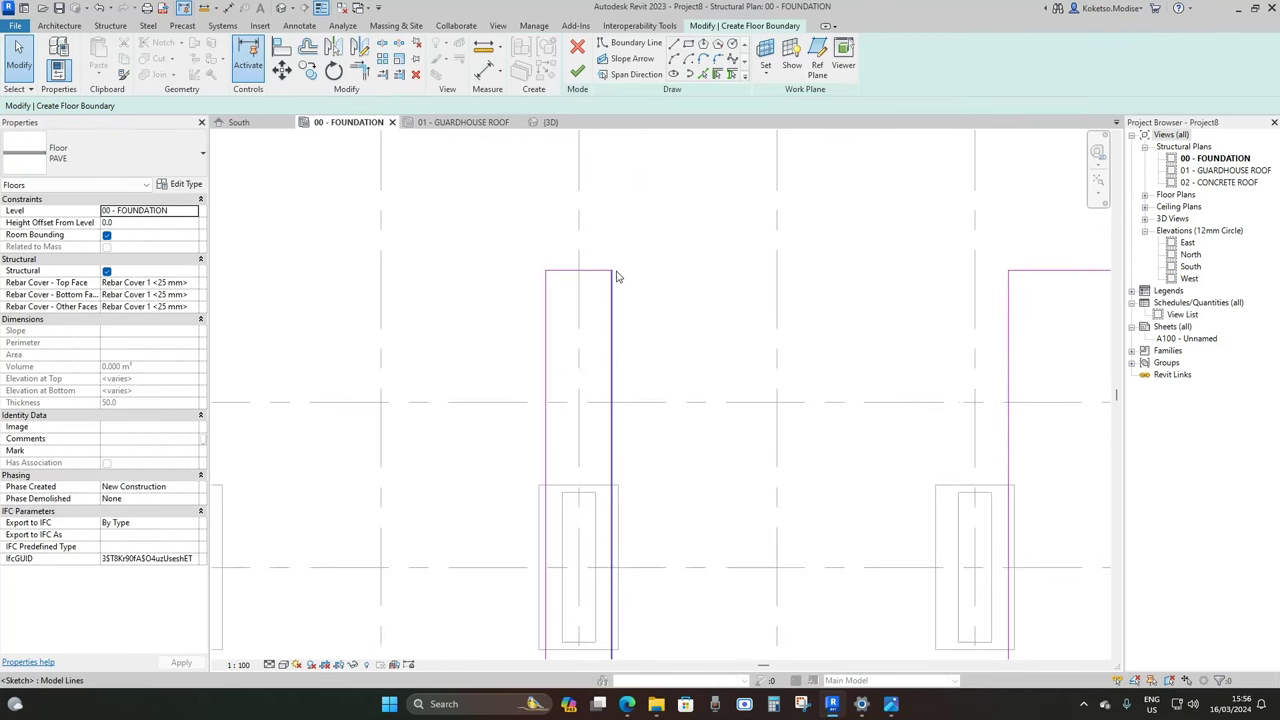
scroll(563, 300, "down", 2)
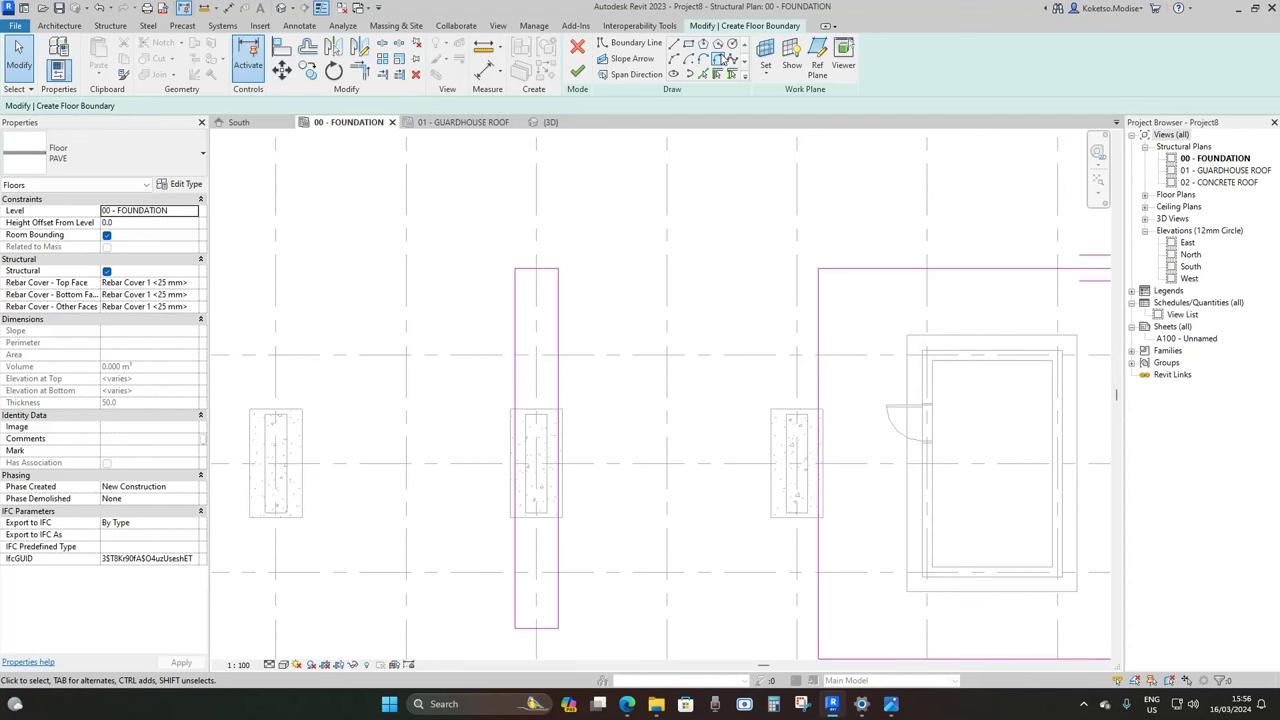
left_click(720, 59)
scroll(557, 272, "up", 2)
scroll(558, 270, "up", 2)
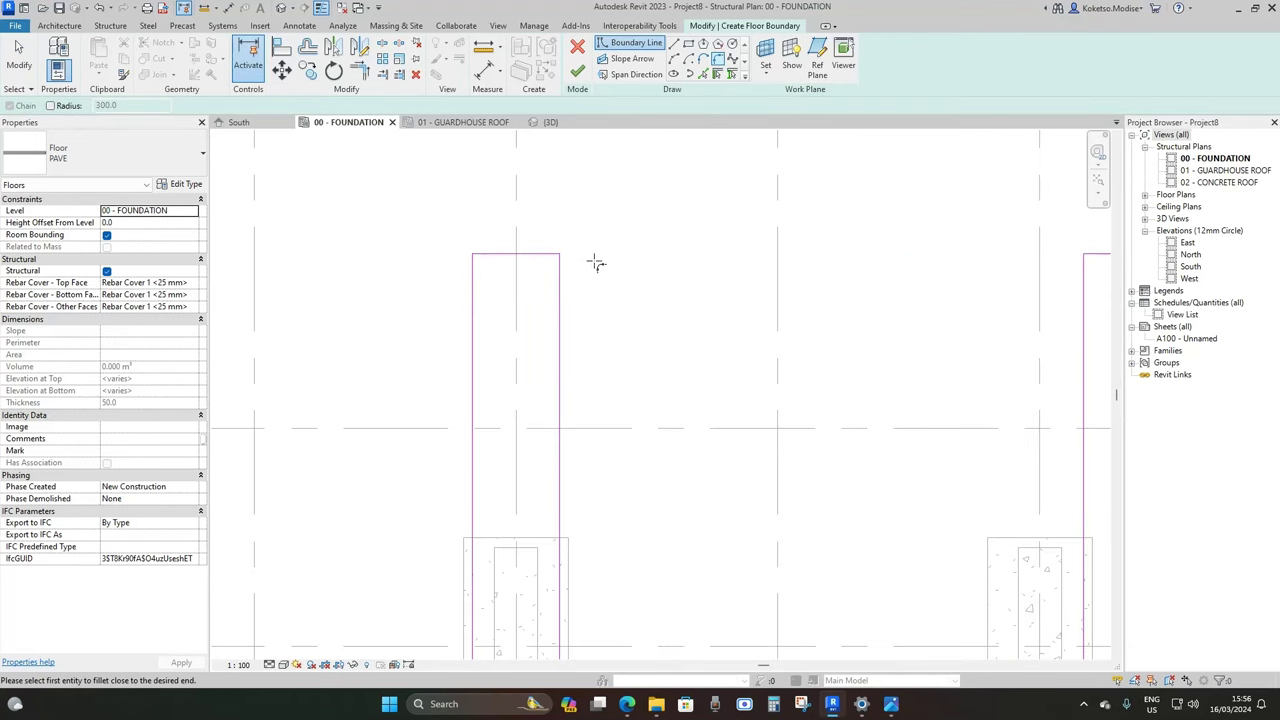
left_click(558, 268)
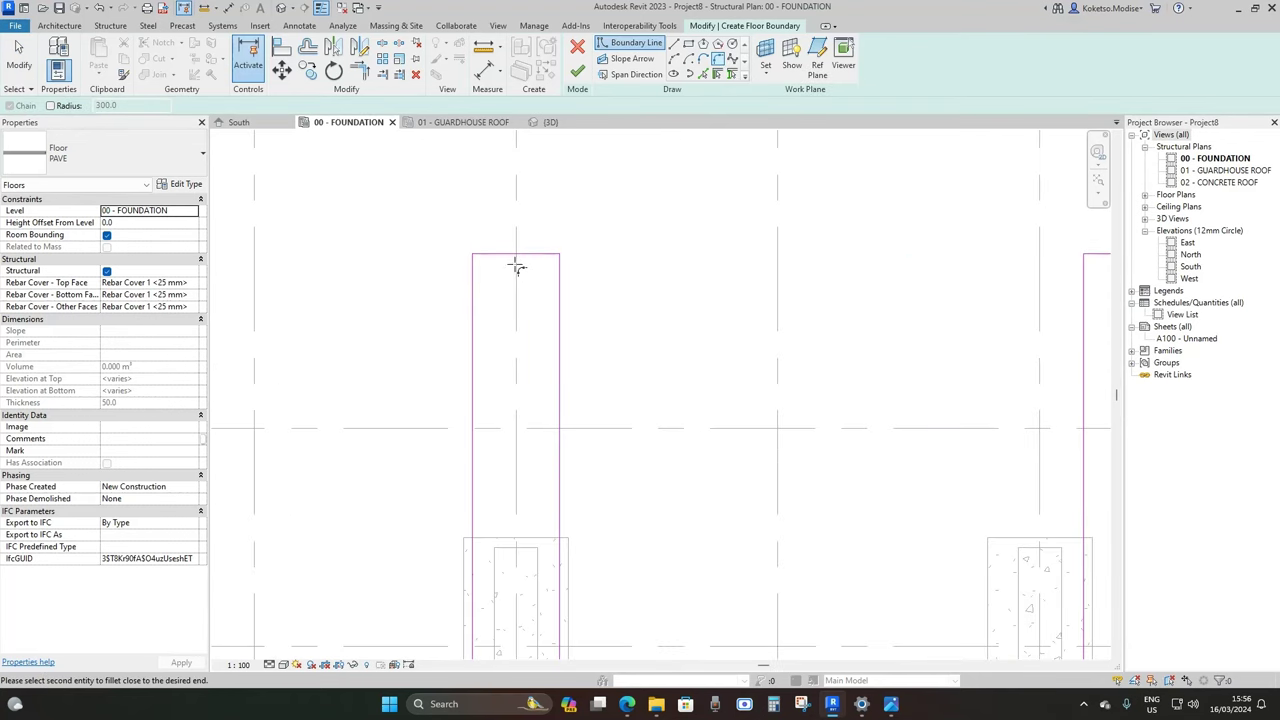
left_click(551, 256)
scroll(551, 256, "up", 2)
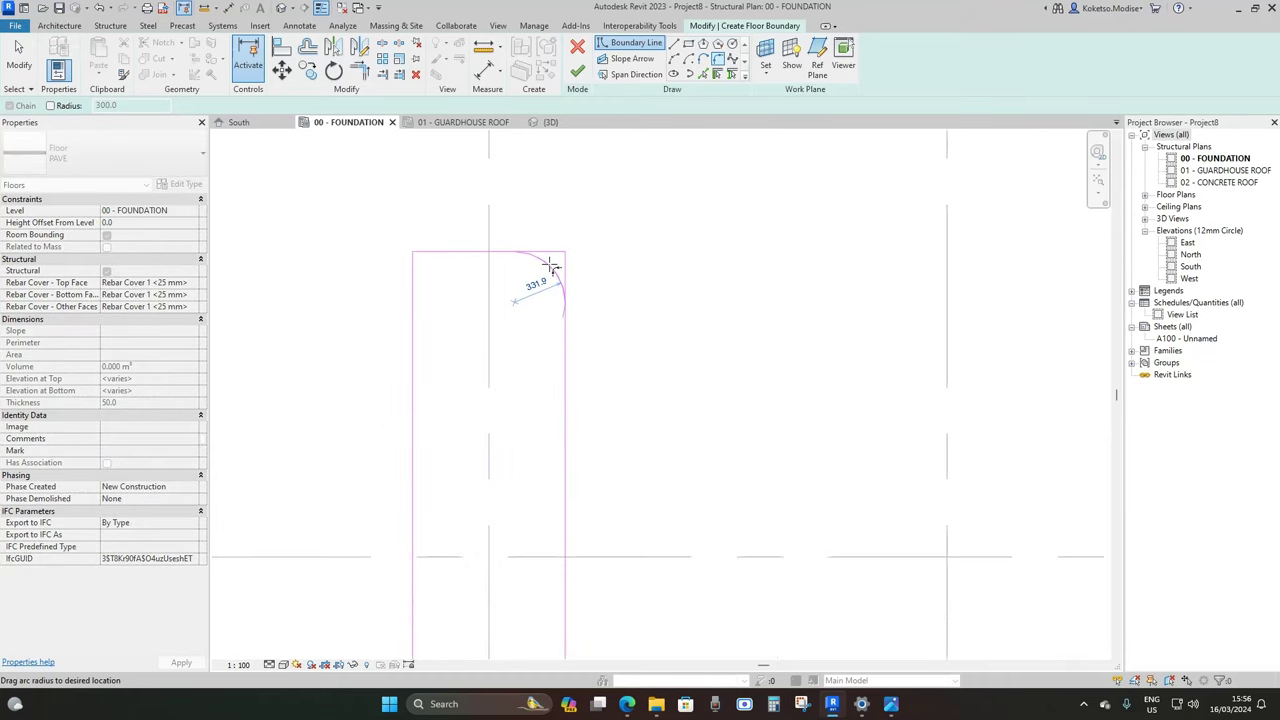
left_click(552, 265)
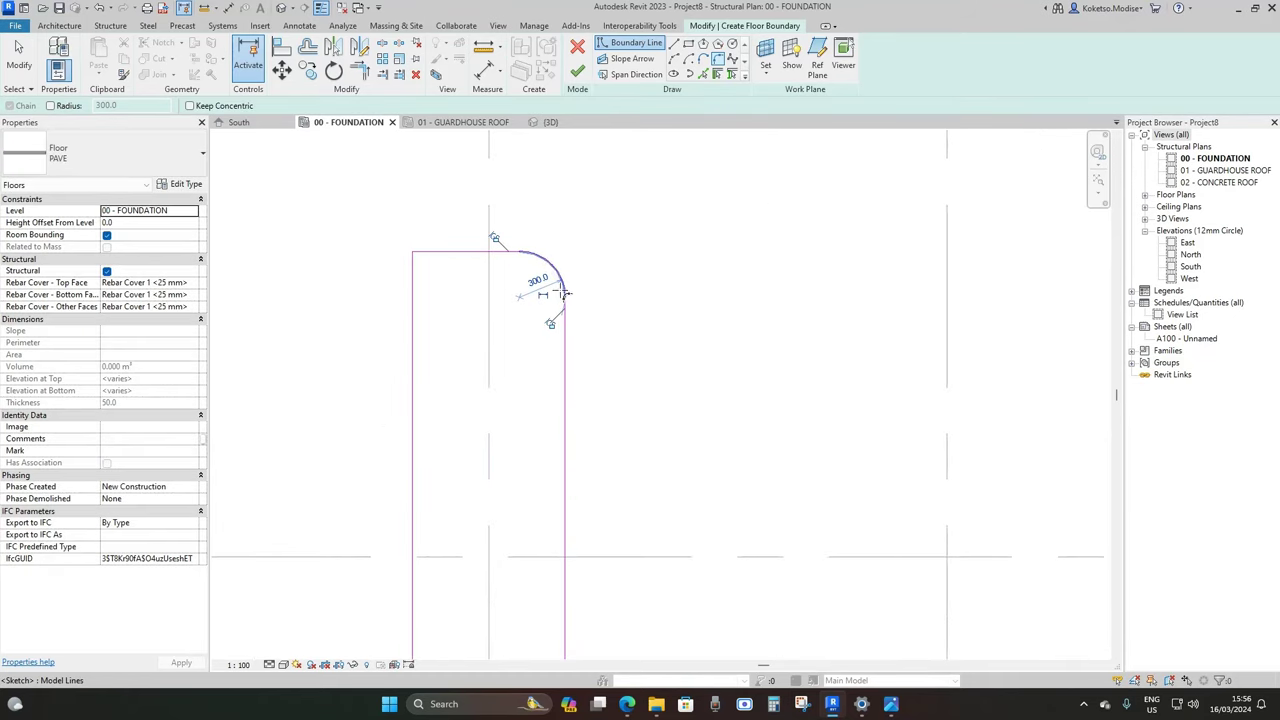
Fix the fillet radius at 300 mm and round the narrow rectangle's north-west corner
scroll(550, 268, "down", 2)
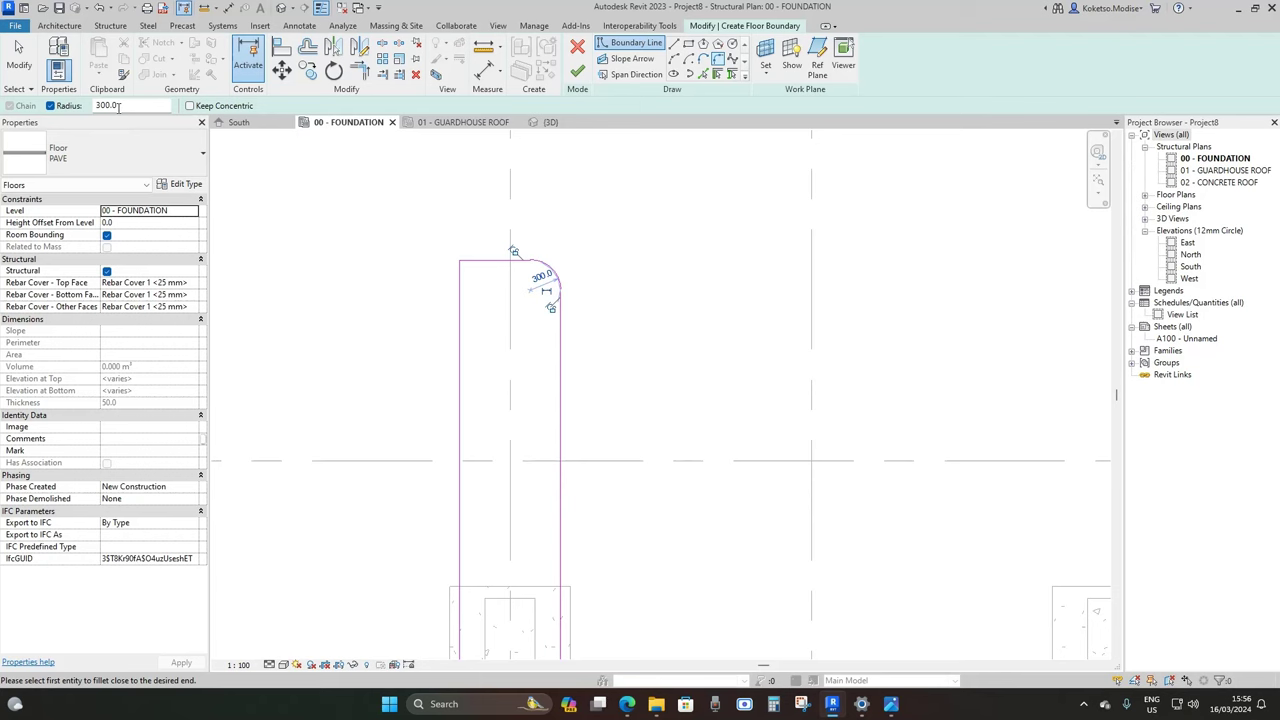
scroll(456, 268, "up", 1)
left_click(450, 272)
left_click(482, 254)
Fillet both south corners of the narrow rectangle with the 300 mm radius
scroll(485, 251, "down", 3)
middle_click_drag(555, 537, 646, 209)
scroll(634, 410, "up", 2)
left_click(612, 385)
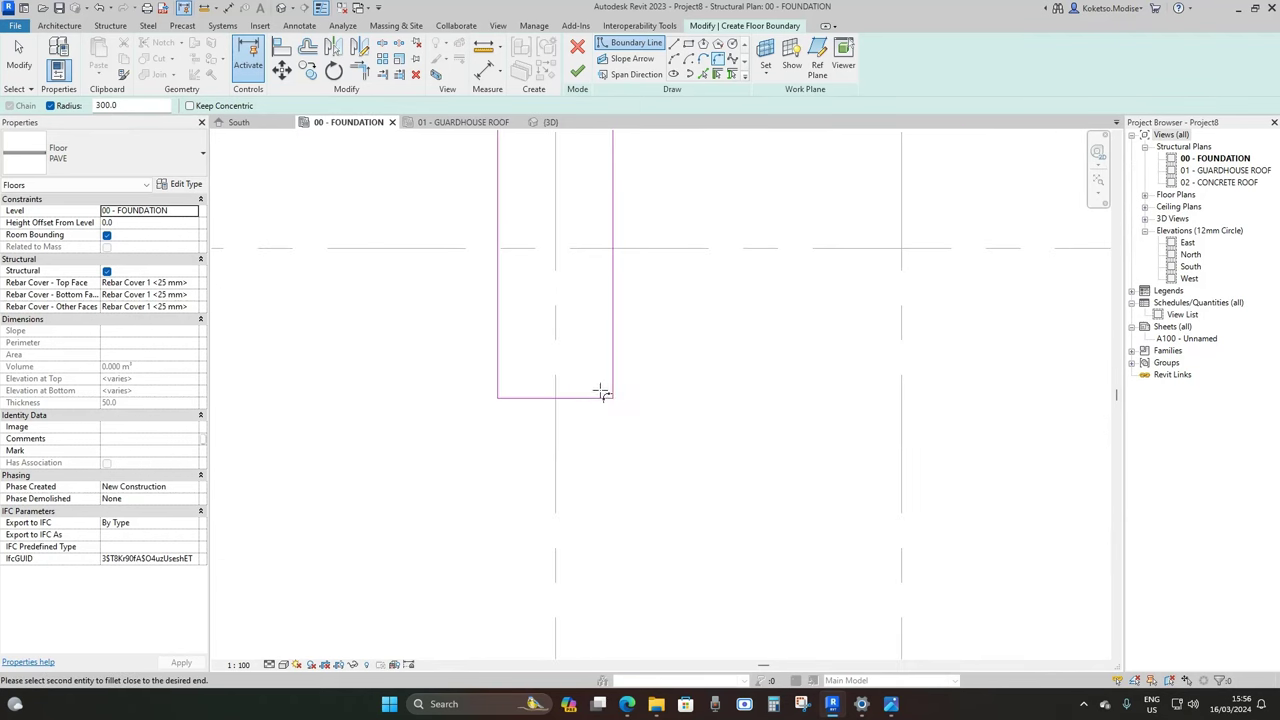
left_click(598, 397)
scroll(483, 445, "down", 3)
scroll(769, 477, "up", 2)
scroll(815, 452, "down", 2)
scroll(814, 451, "up", 1)
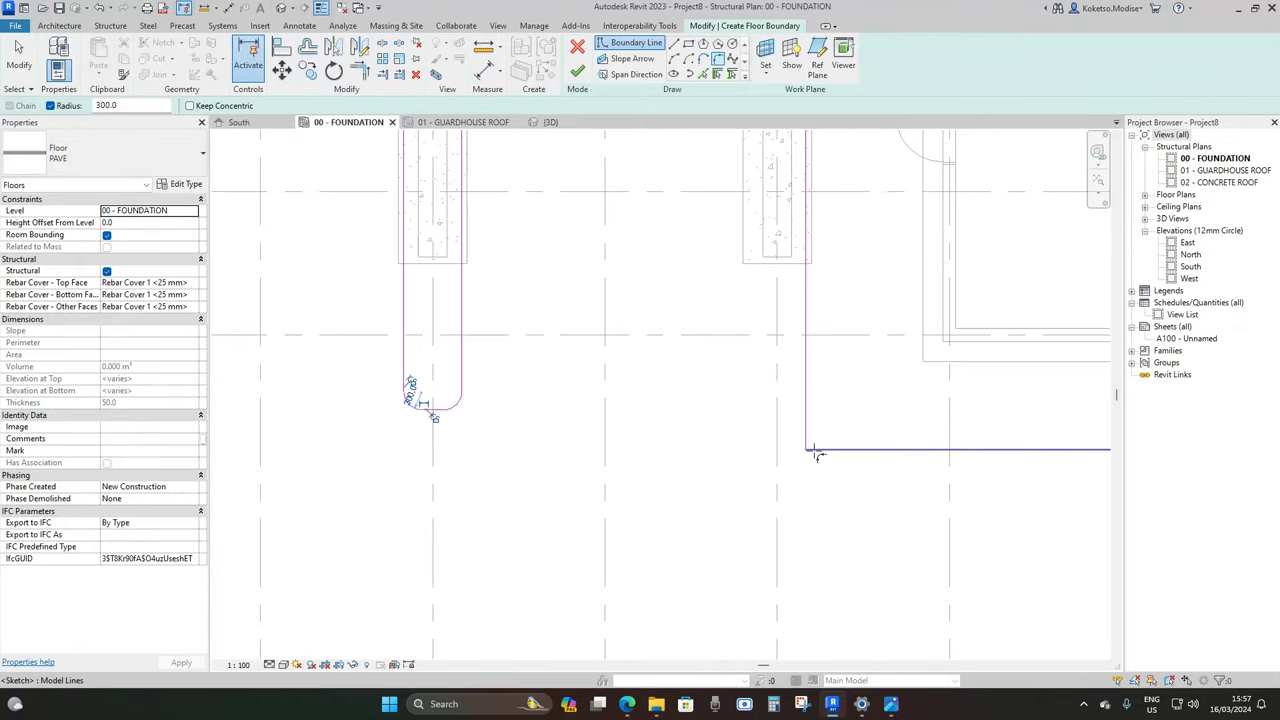
Fillet the large rectangle's south-west and north-west corners with the 300 mm radius and end the fillet command
left_click(815, 451)
left_click(805, 434)
scroll(790, 470, "down", 3)
middle_click_drag(835, 306, 820, 395)
scroll(782, 290, "up", 2)
left_click(775, 261)
left_click(780, 238)
scroll(736, 252, "down", 3)
scroll(755, 460, "up", 2)
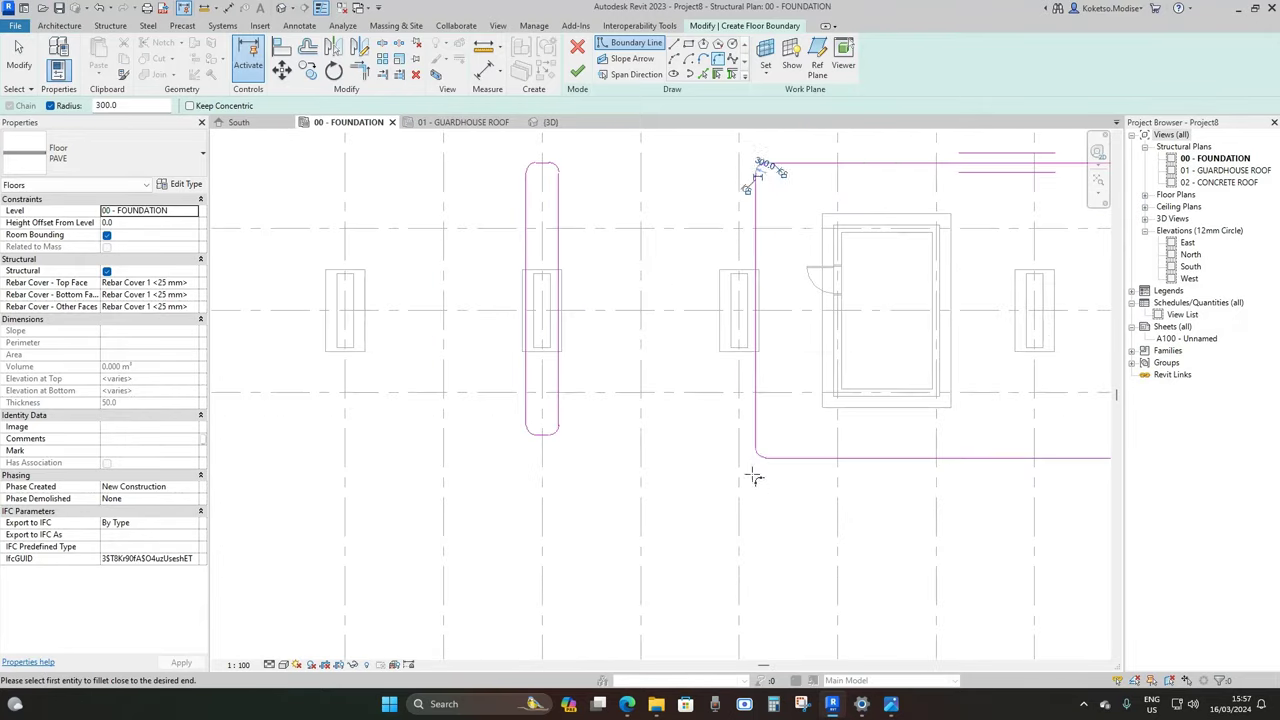
key("Escape")
scroll(772, 463, "down", 1)
left_click(662, 450)
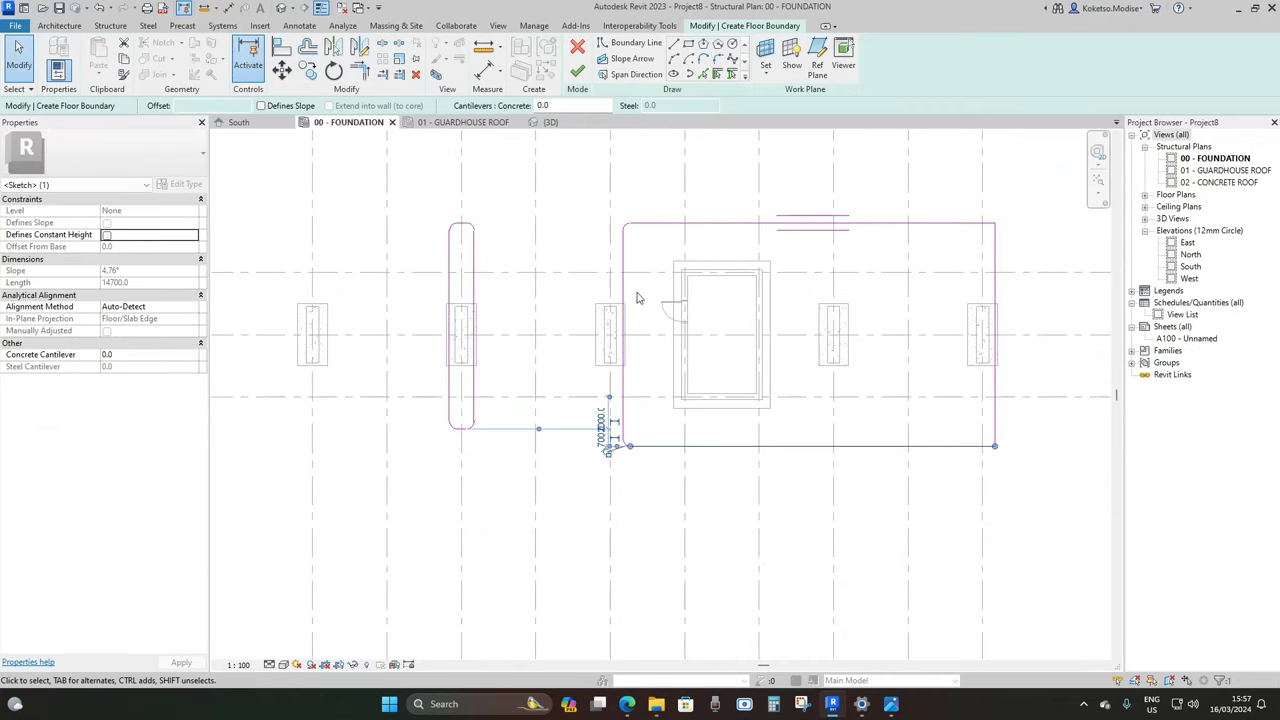
scroll(665, 330, "down", 1)
scroll(637, 451, "up", 3)
key("Escape")
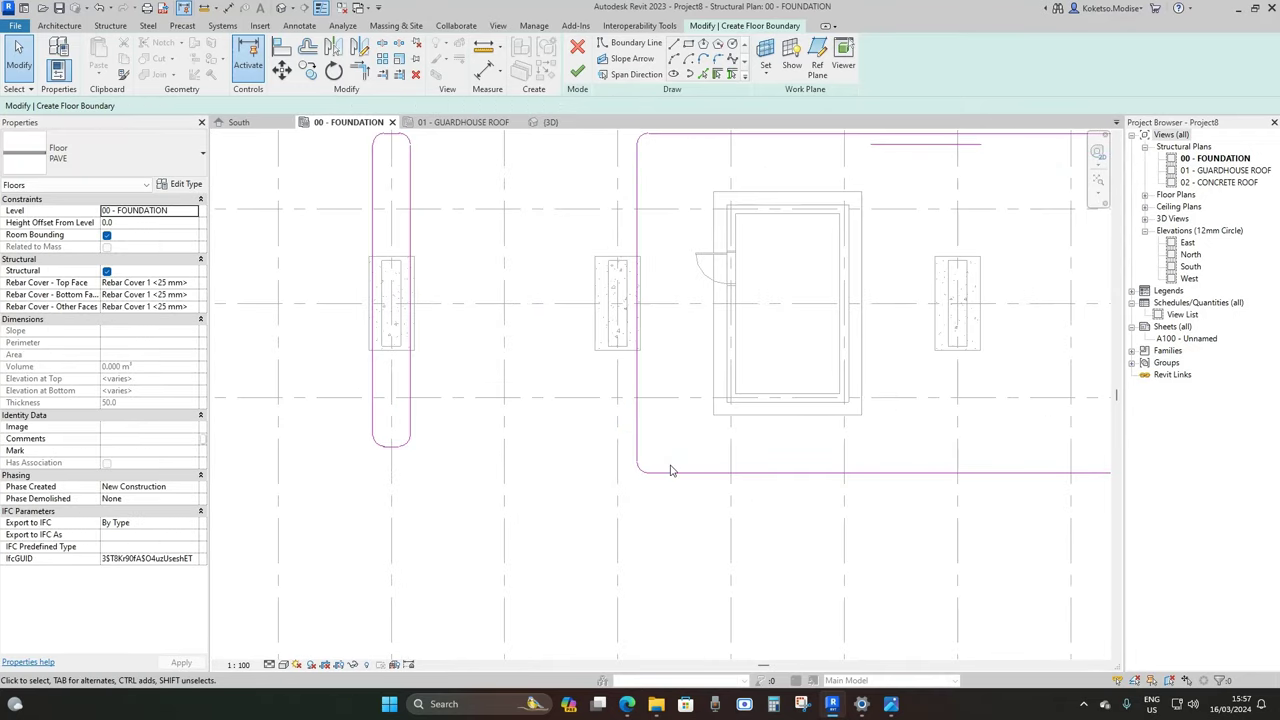
left_click(668, 472)
key("Escape")
middle_click_drag(404, 455, 564, 467)
scroll(558, 456, "up", 1)
scroll(586, 486, "up", 1)
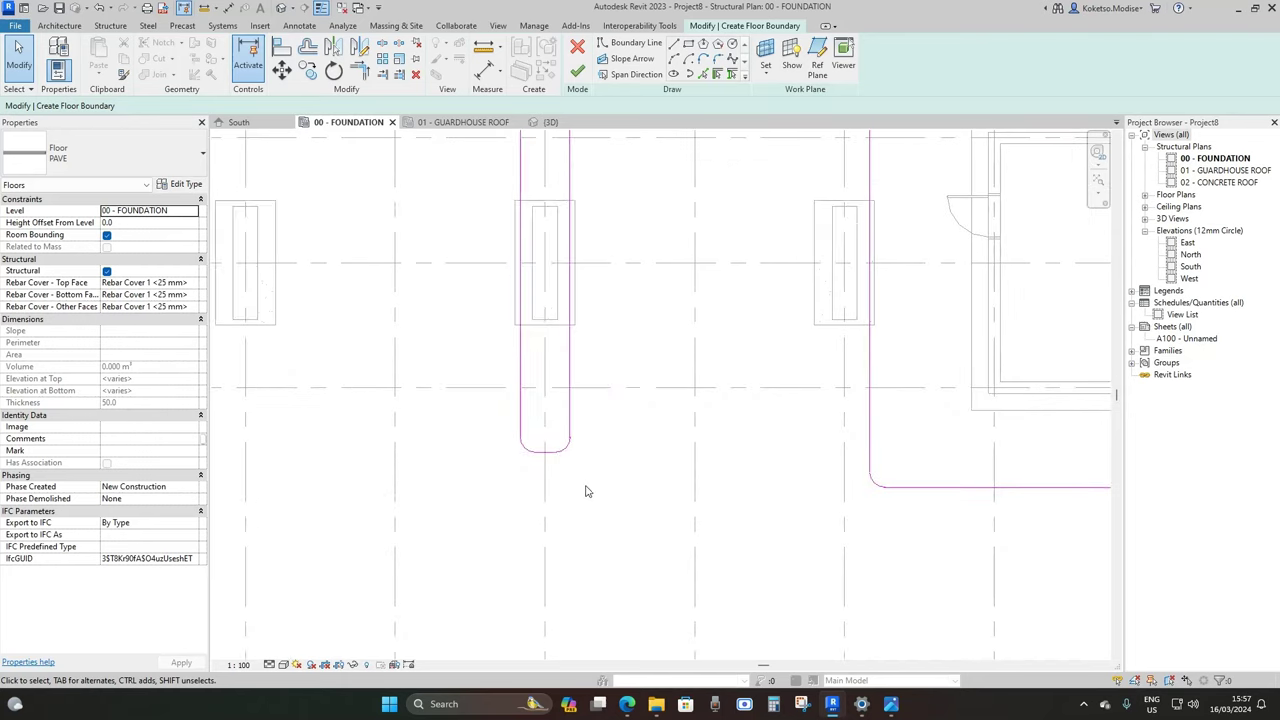
Move the south end of the narrow paved island down to align with the large island's south edge
left_click_drag(615, 498, 504, 420)
left_click(282, 70)
left_click(545, 450)
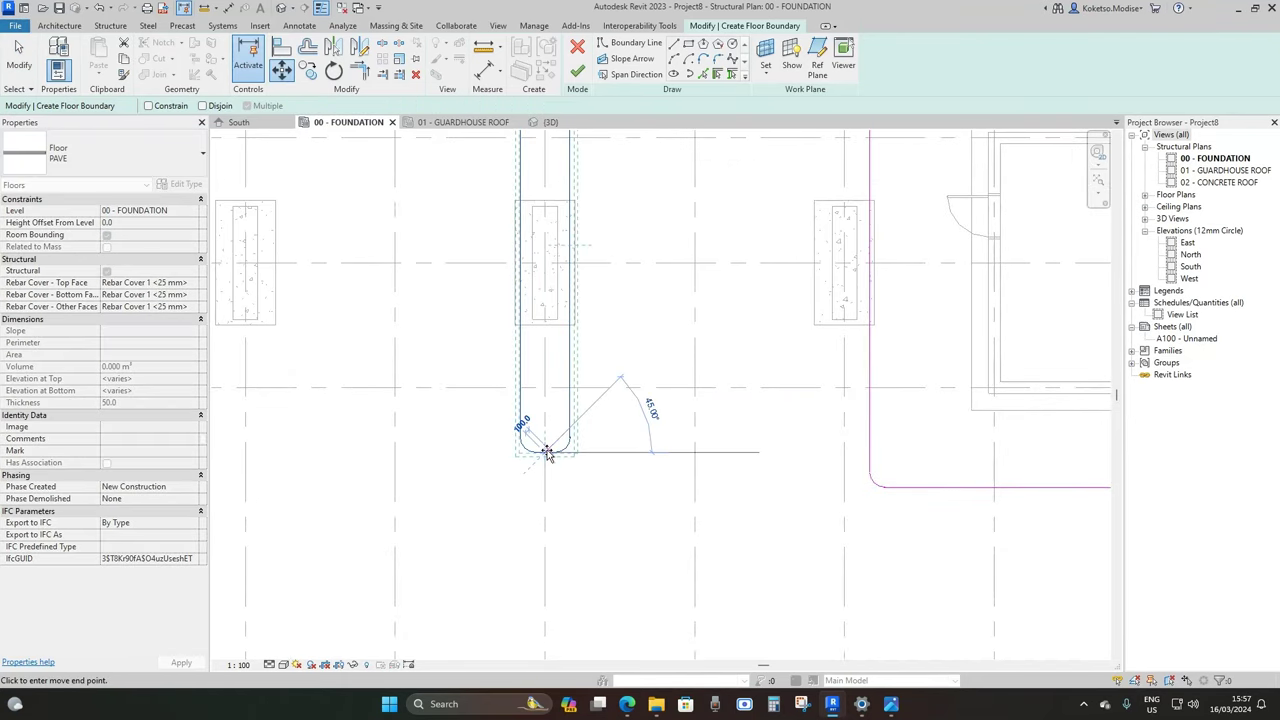
left_click(547, 489)
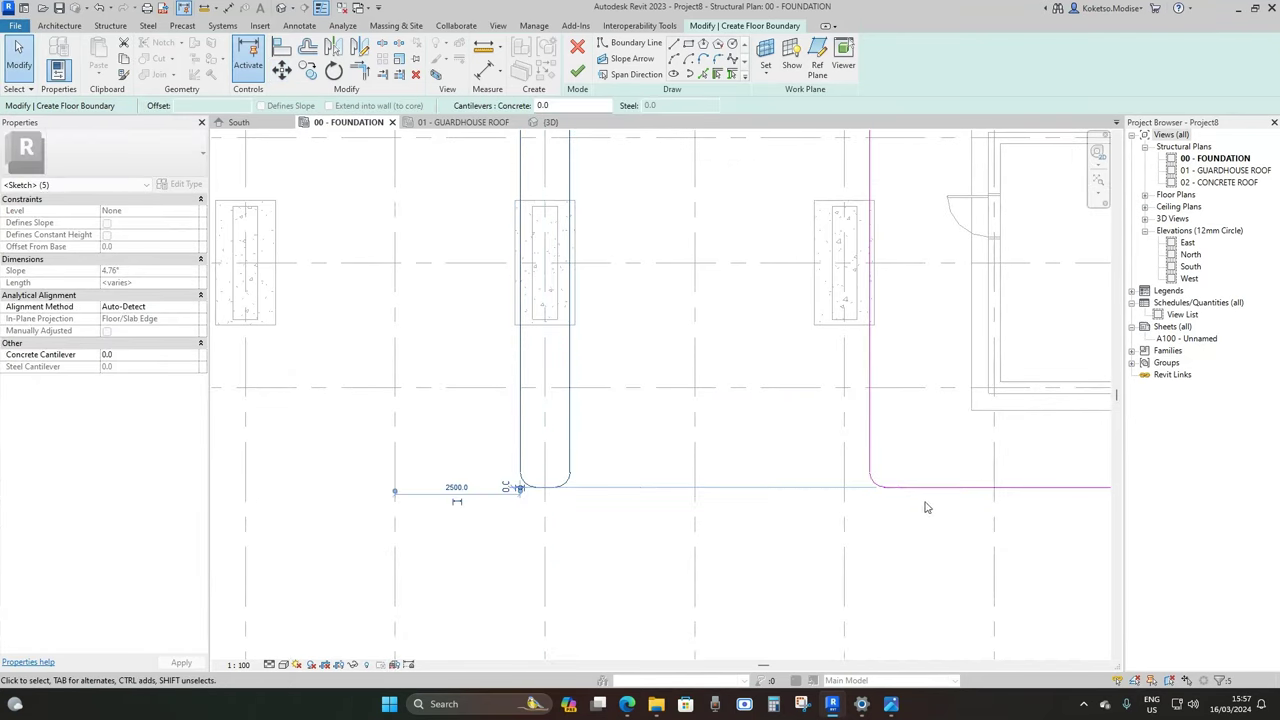
key("Escape")
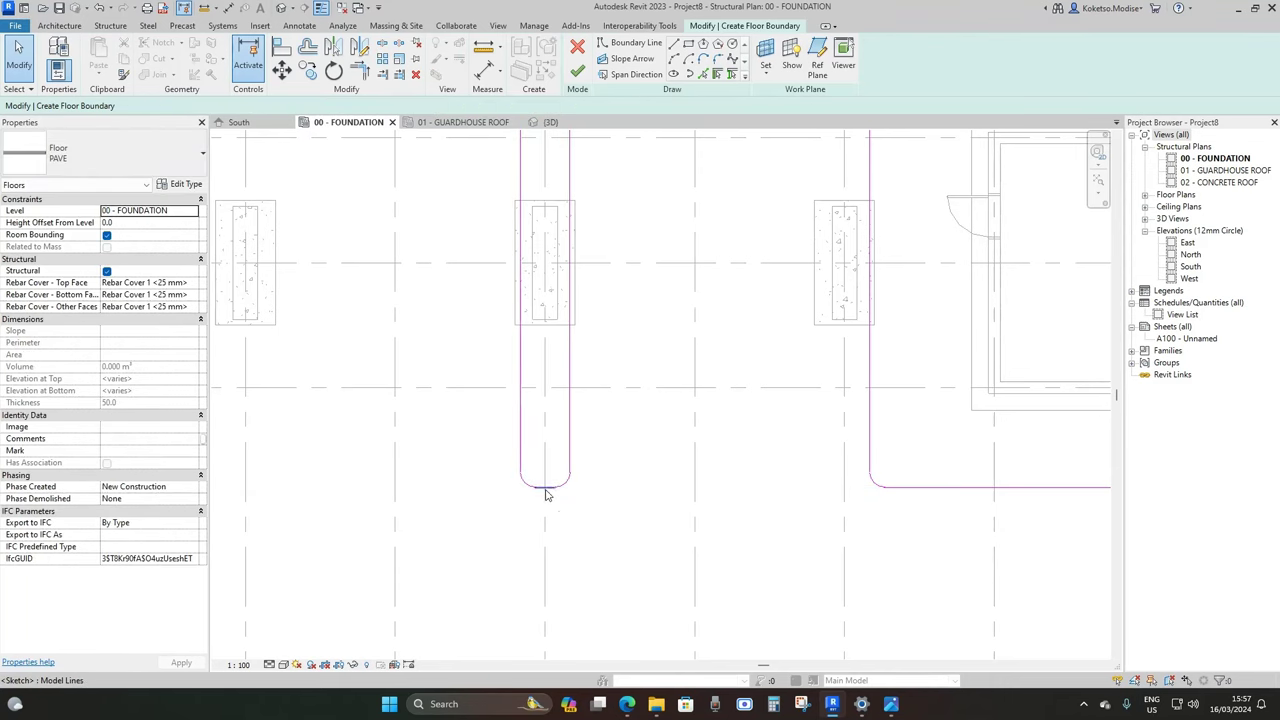
middle_click_drag(1027, 438, 860, 431)
scroll(860, 431, "down", 2)
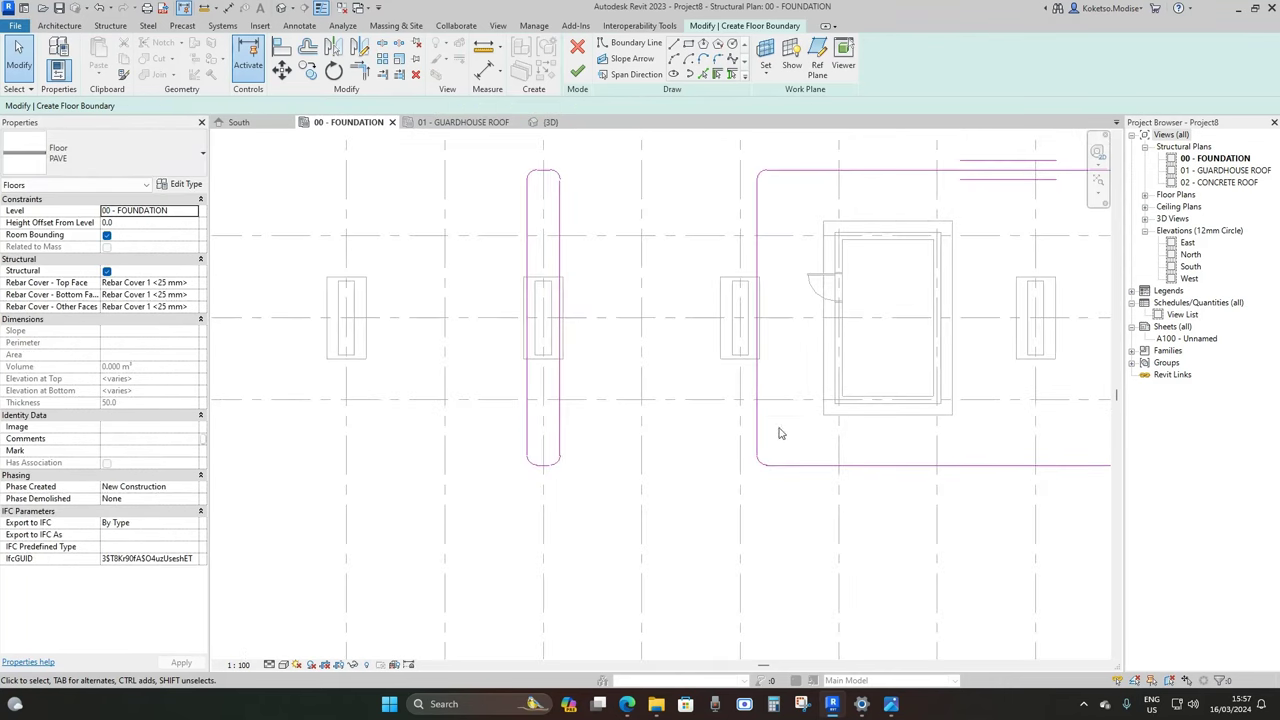
Copy the narrow rounded island from its grid line to the westernmost column's grid line
middle_click_drag(494, 397, 571, 412)
middle_click_drag(677, 401, 689, 366)
middle_click_drag(676, 155, 688, 246)
left_click_drag(686, 203, 580, 557)
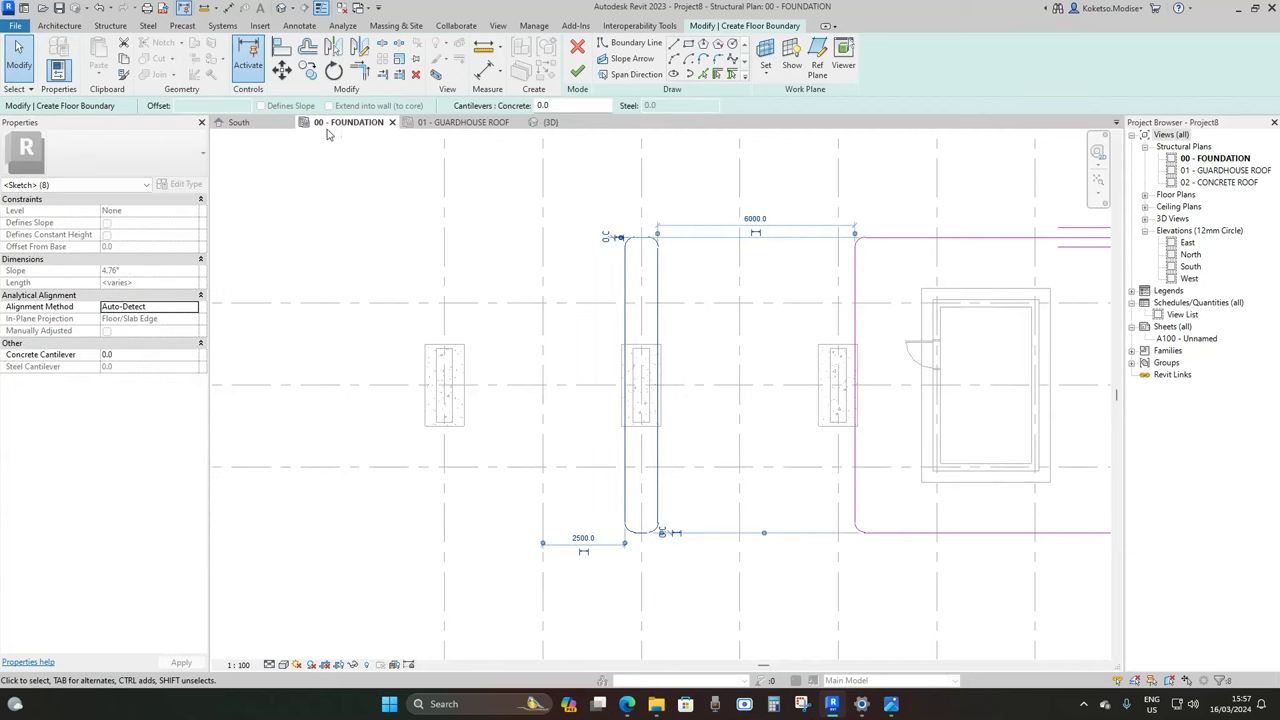
left_click(307, 70)
left_click(640, 176)
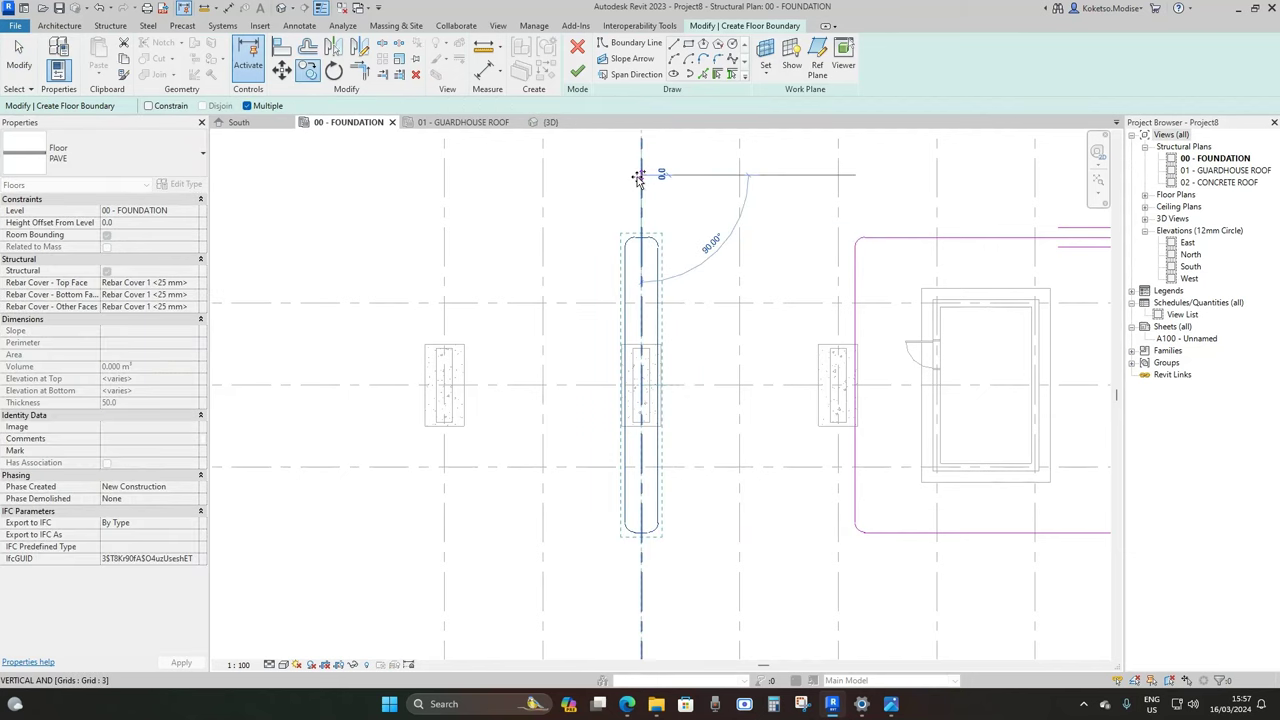
left_click(443, 176)
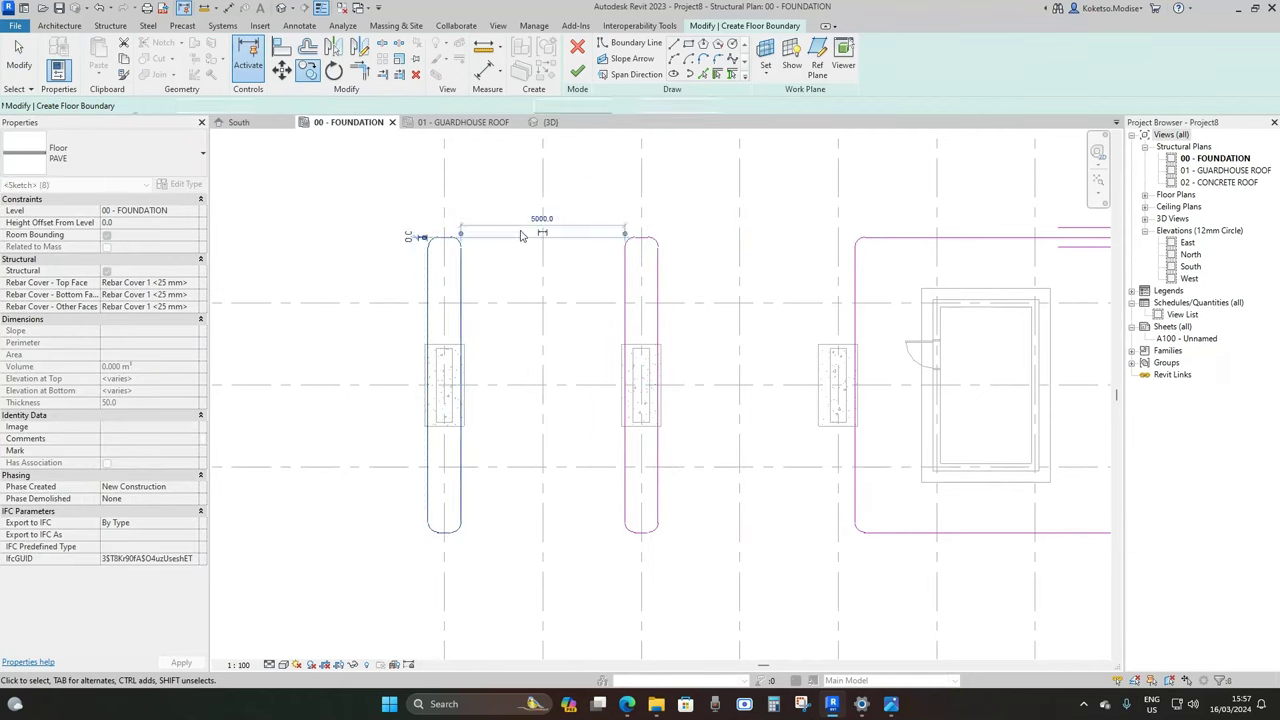
key("Escape")
Sketch a 3230 mm wide rectangular boundary along the outer faces of the guardhouse walls to cut the building out of the paving
scroll(640, 205, "down", 3)
middle_click_drag(640, 205, 569, 246)
scroll(588, 249, "up", 1)
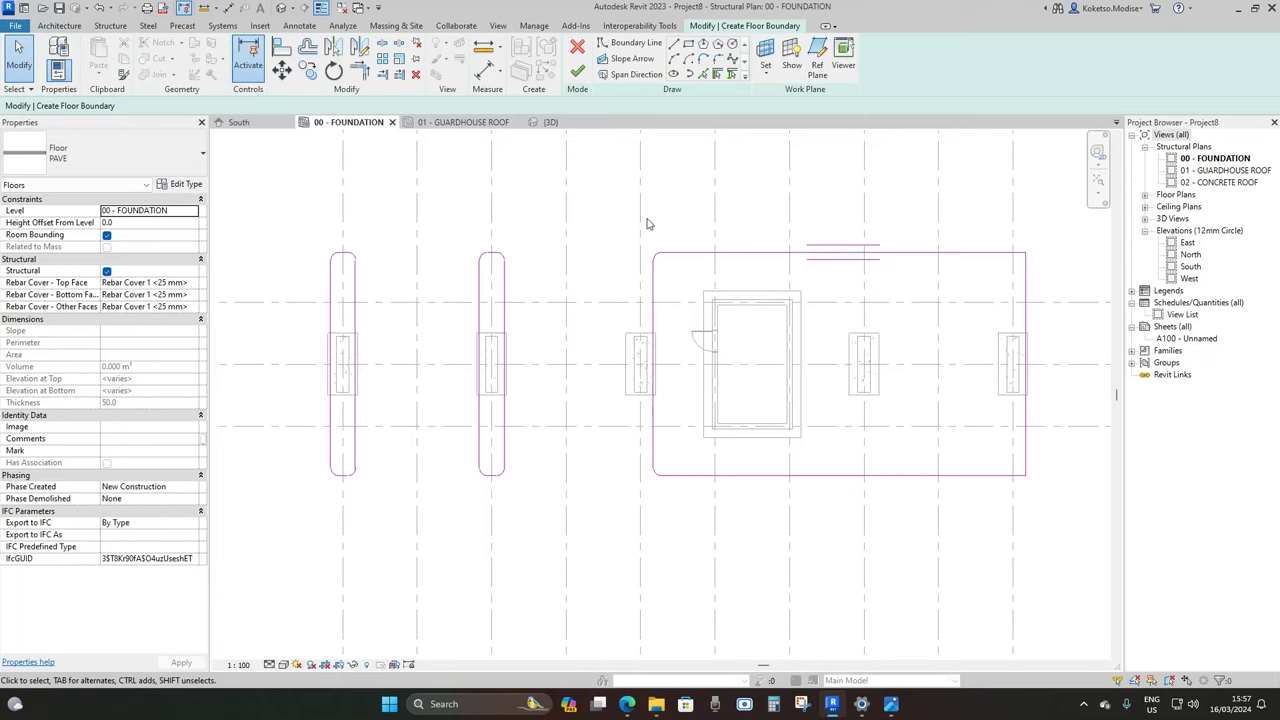
scroll(780, 375, "up", 3)
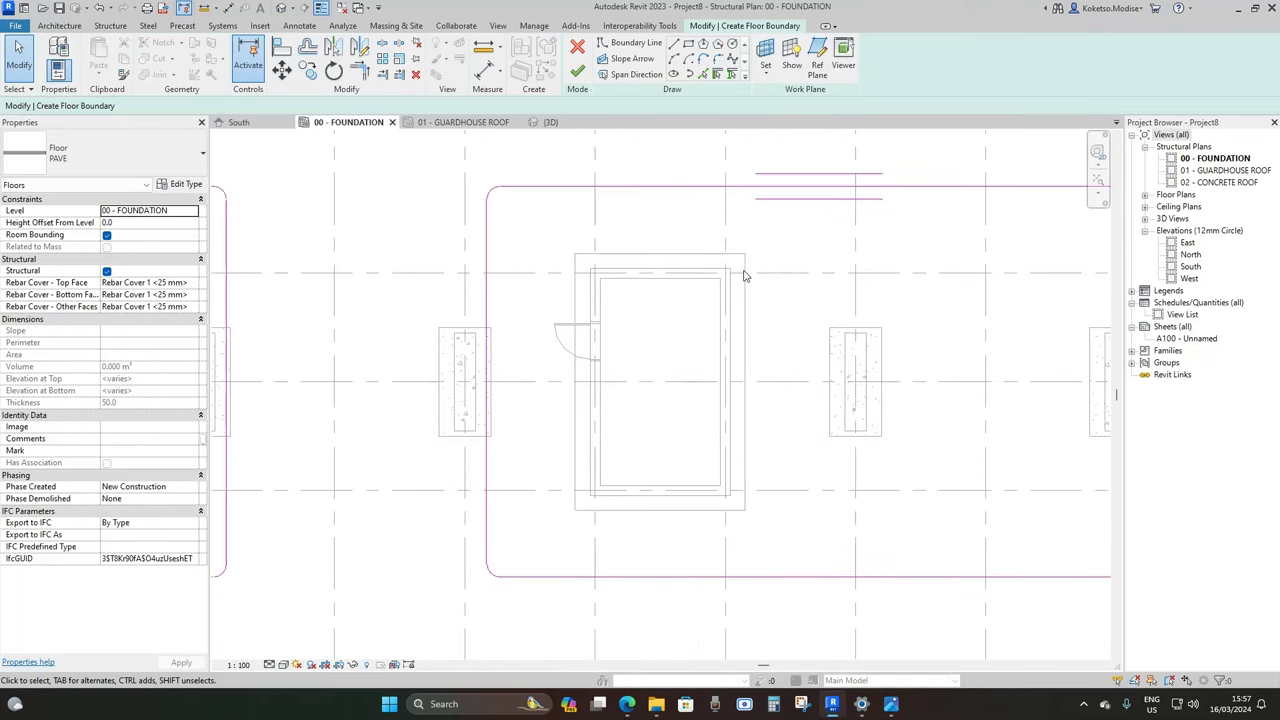
scroll(652, 382, "up", 1)
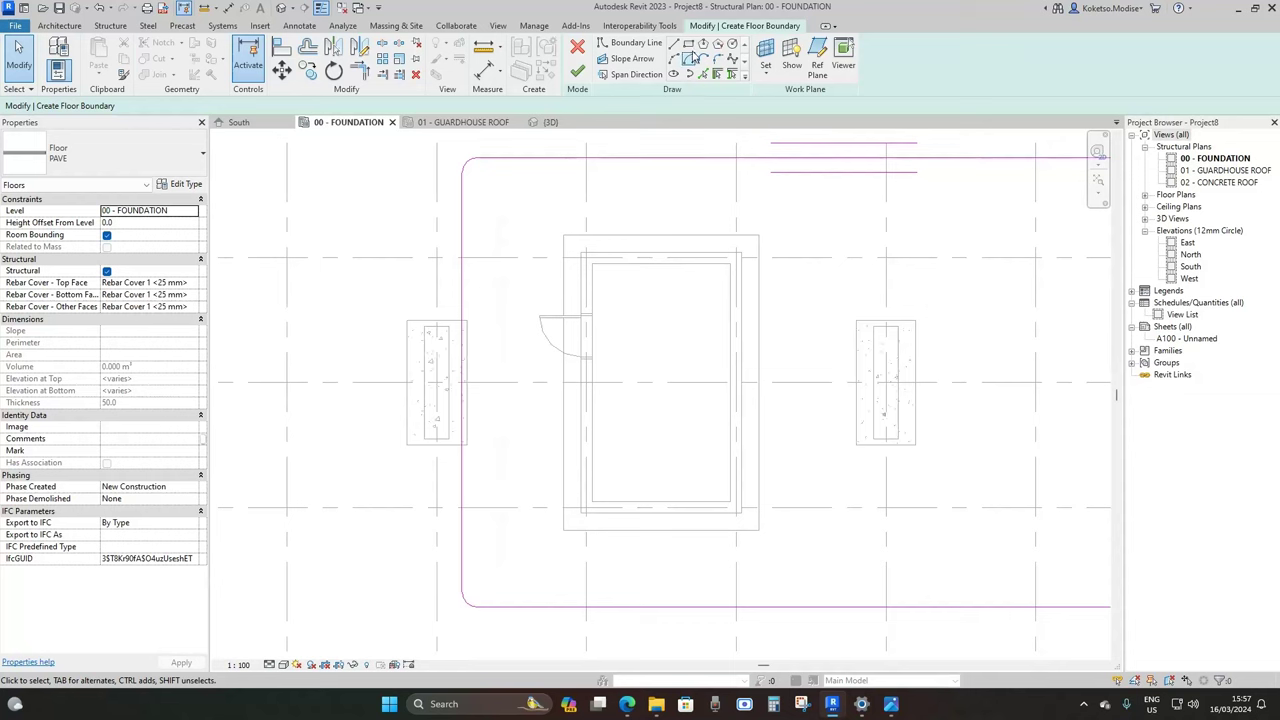
left_click(688, 44)
left_click(581, 254)
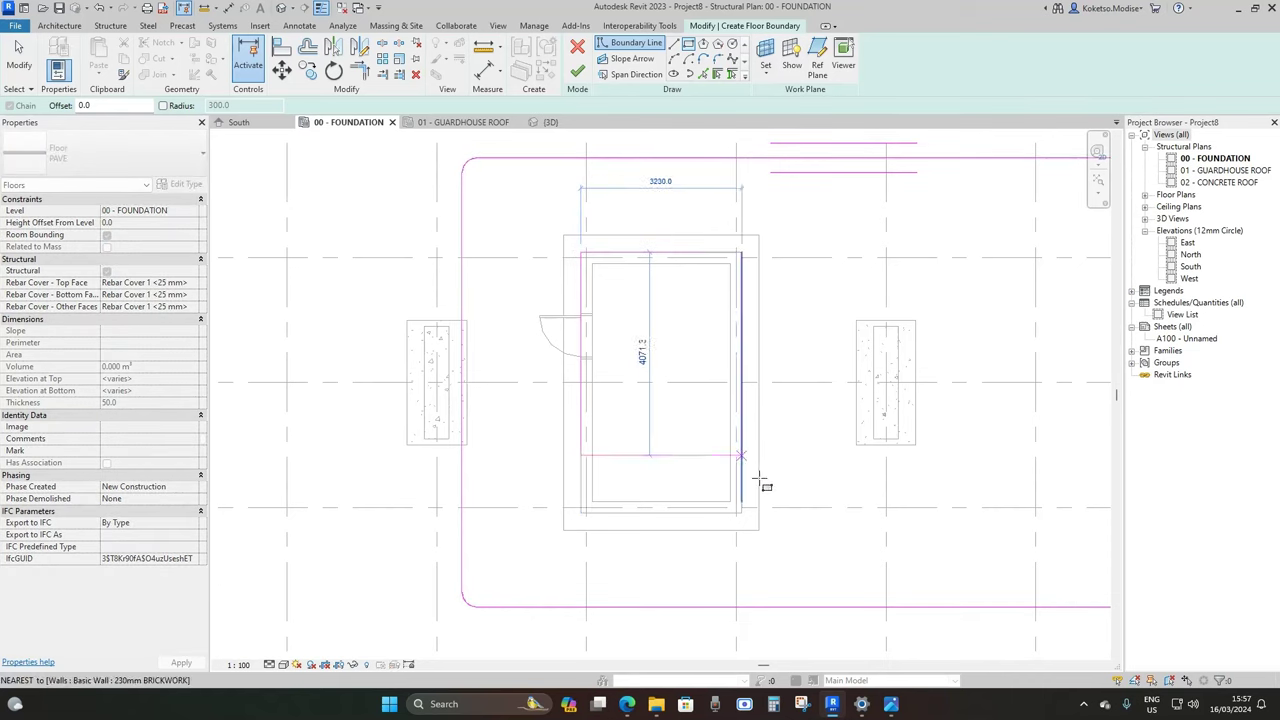
scroll(742, 514, "up", 2)
left_click(741, 511)
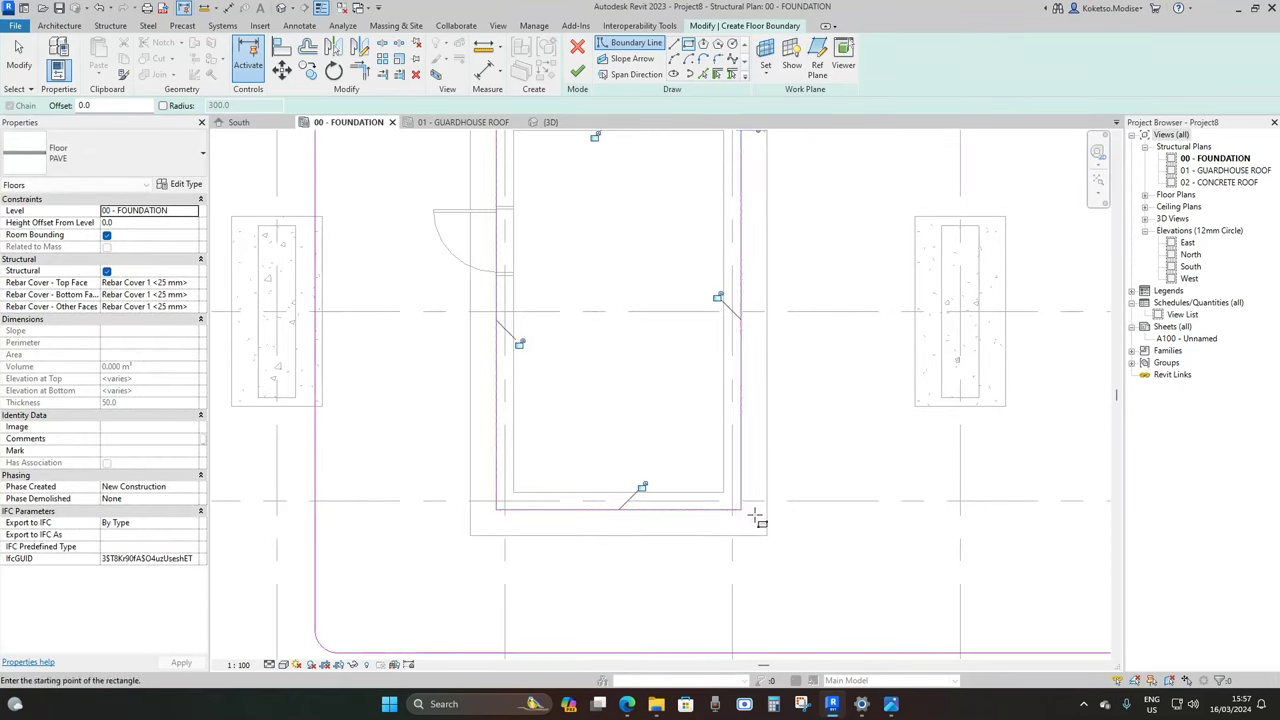
Switch the foundation plan's visual style to wireframe to expose the hidden column edges
scroll(757, 516, "down", 3)
mouse_move(680, 362)
middle_mouse_down()
mouse_move(611, 346)
mouse_move(615, 316)
middle_mouse_up()
scroll(700, 391, "up", 2)
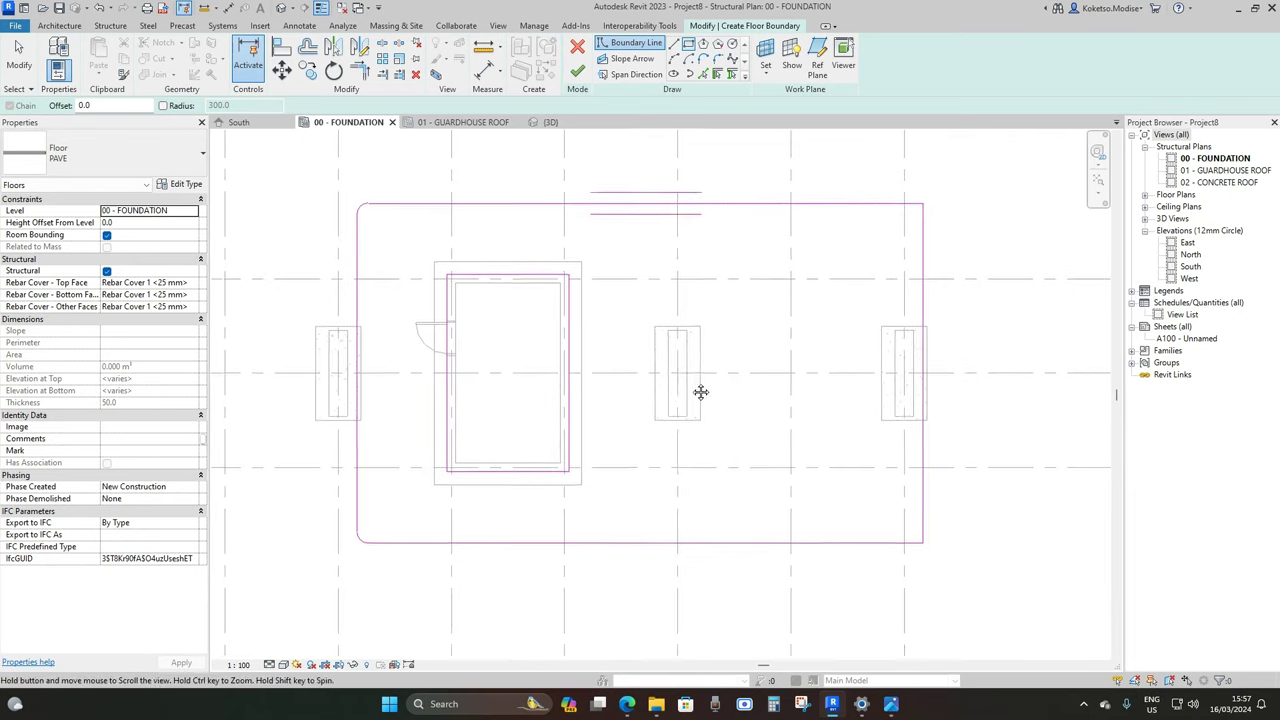
scroll(684, 358, "up", 1)
scroll(684, 358, "down", 3)
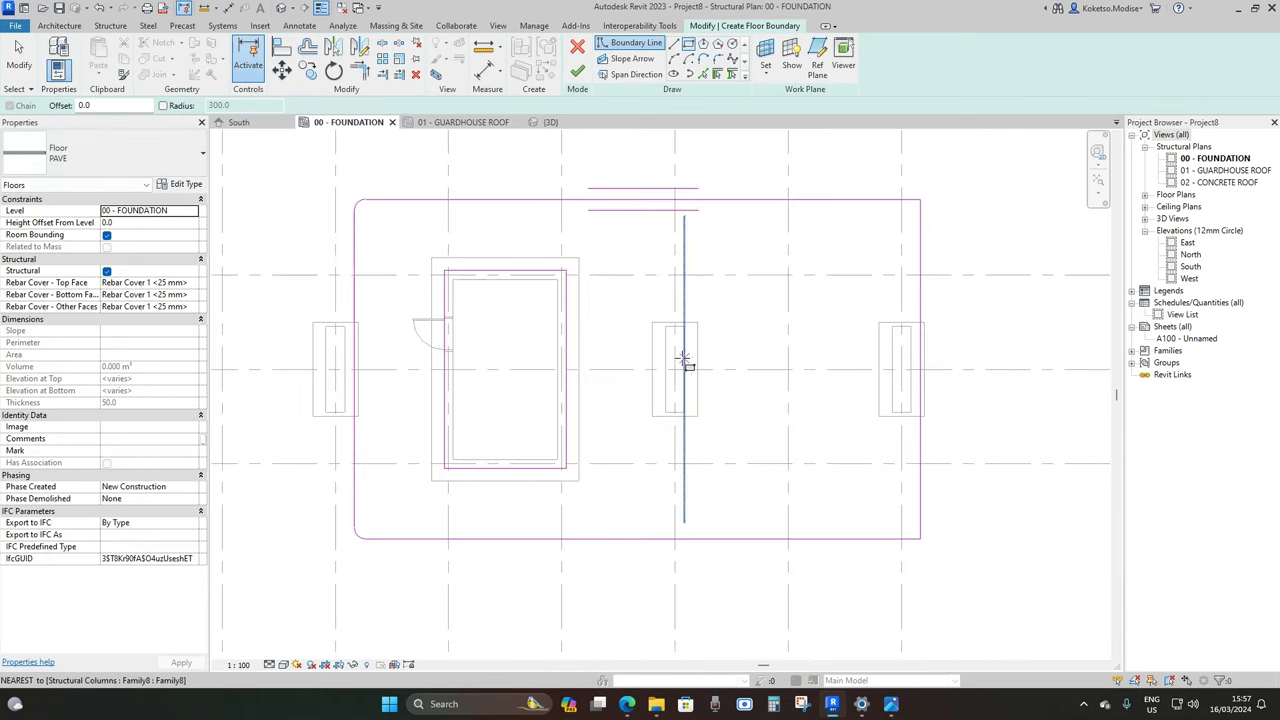
scroll(686, 363, "up", 3)
scroll(668, 362, "up", 1)
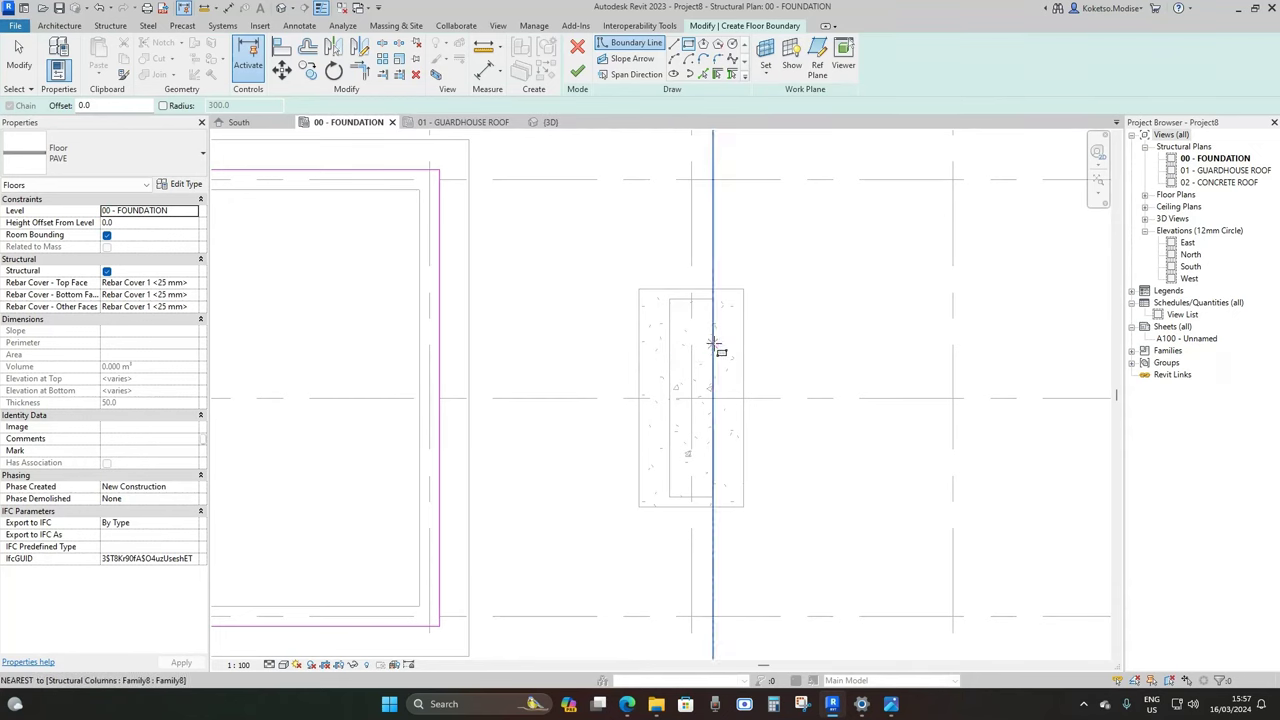
left_click(283, 665)
left_click(295, 600)
Sketch a rectangular boundary around the base of the column just east of the guardhouse
scroll(716, 368, "up", 2)
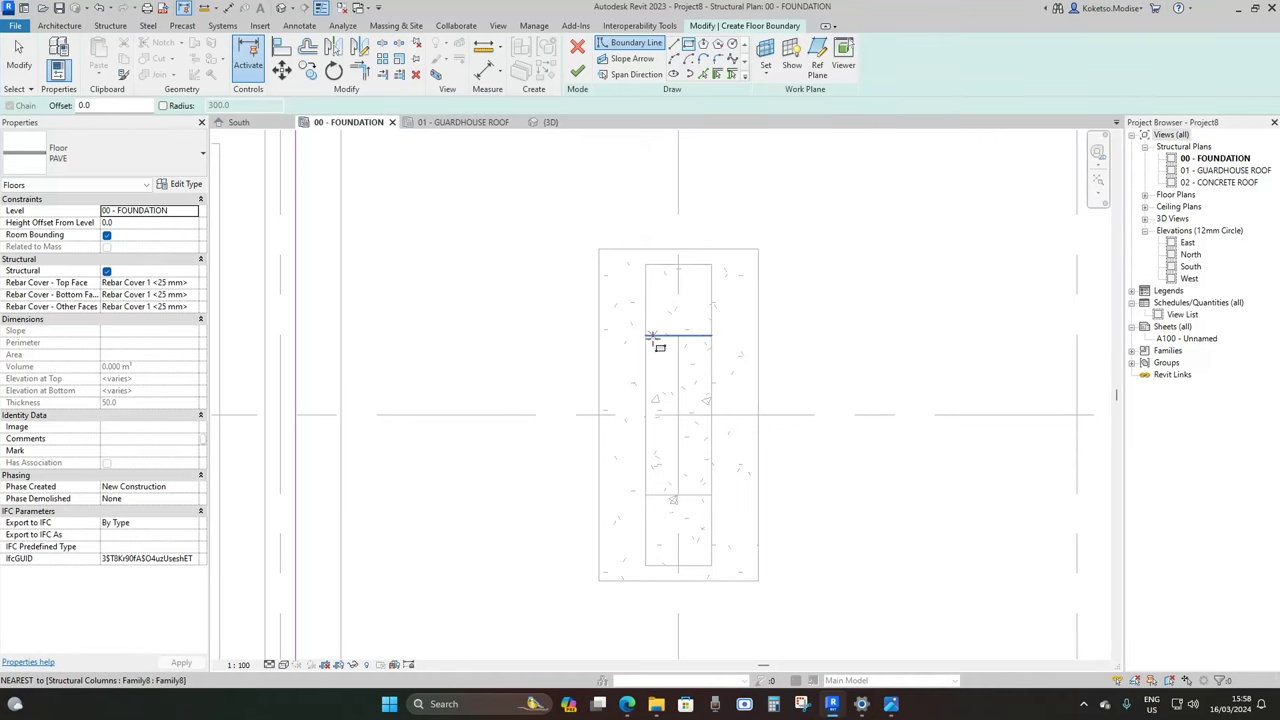
left_click(646, 336)
left_click(710, 494)
scroll(606, 349, "down", 3)
key("Escape")
Copy the column-base rectangle onto the easternmost column, aligned with its footing's midpoint
scroll(655, 357, "up", 2)
left_click_drag(672, 318, 586, 470)
left_click(308, 70)
left_click(629, 400)
scroll(871, 357, "down", 2)
scroll(645, 318, "up", 3)
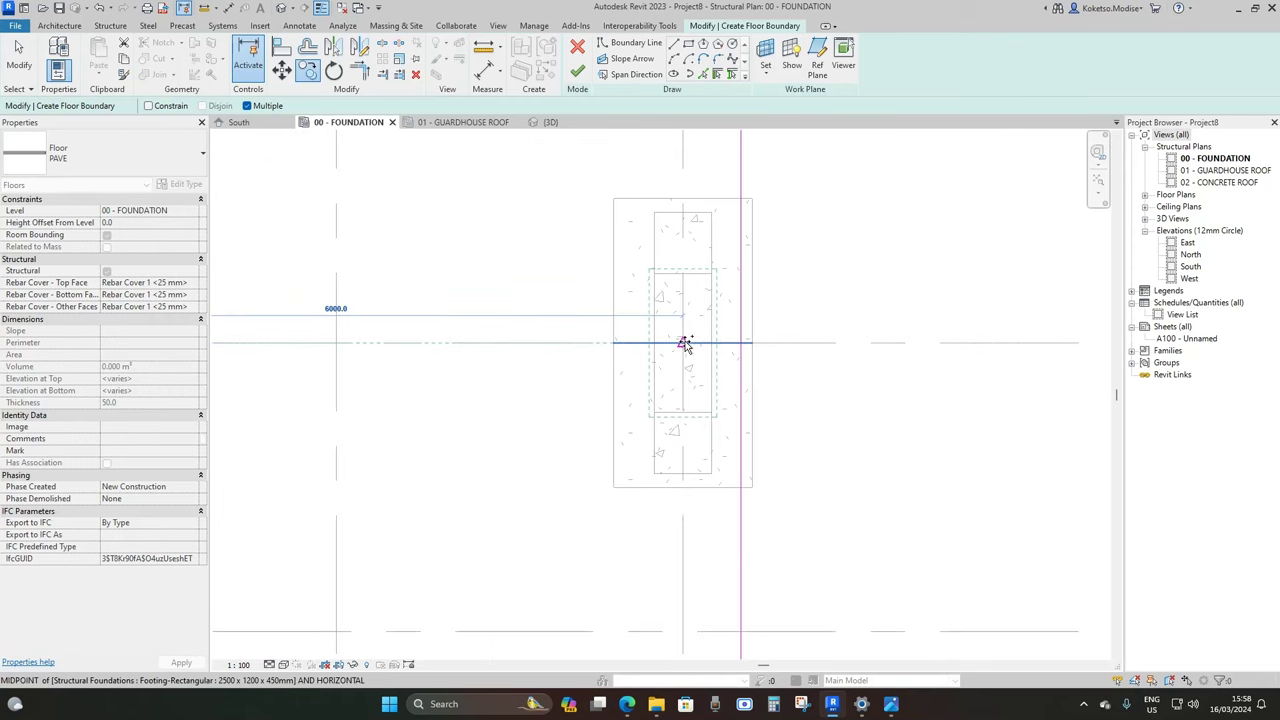
Copy the column-base rectangle onto the columns inside both narrow islands and end the copy command
scroll(600, 338, "down", 3)
scroll(694, 322, "up", 4)
scroll(645, 372, "down", 2)
scroll(650, 336, "up", 2)
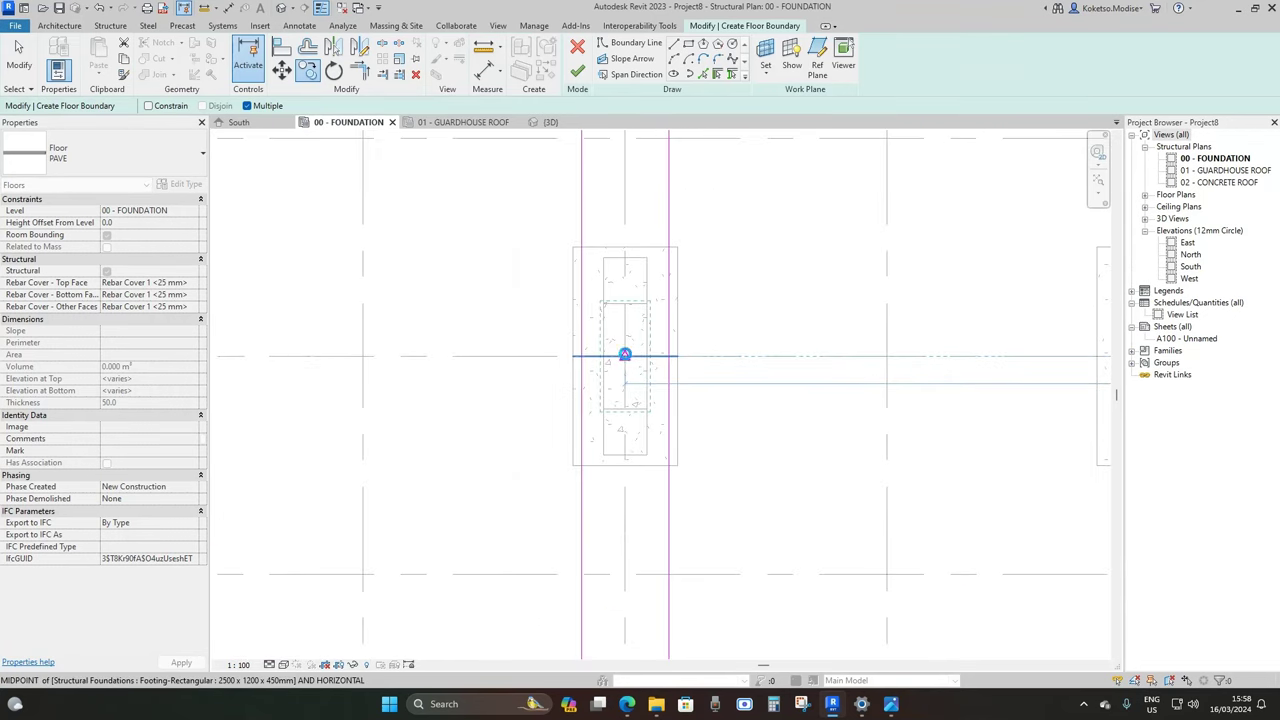
scroll(600, 360, "down", 2)
scroll(528, 357, "up", 3)
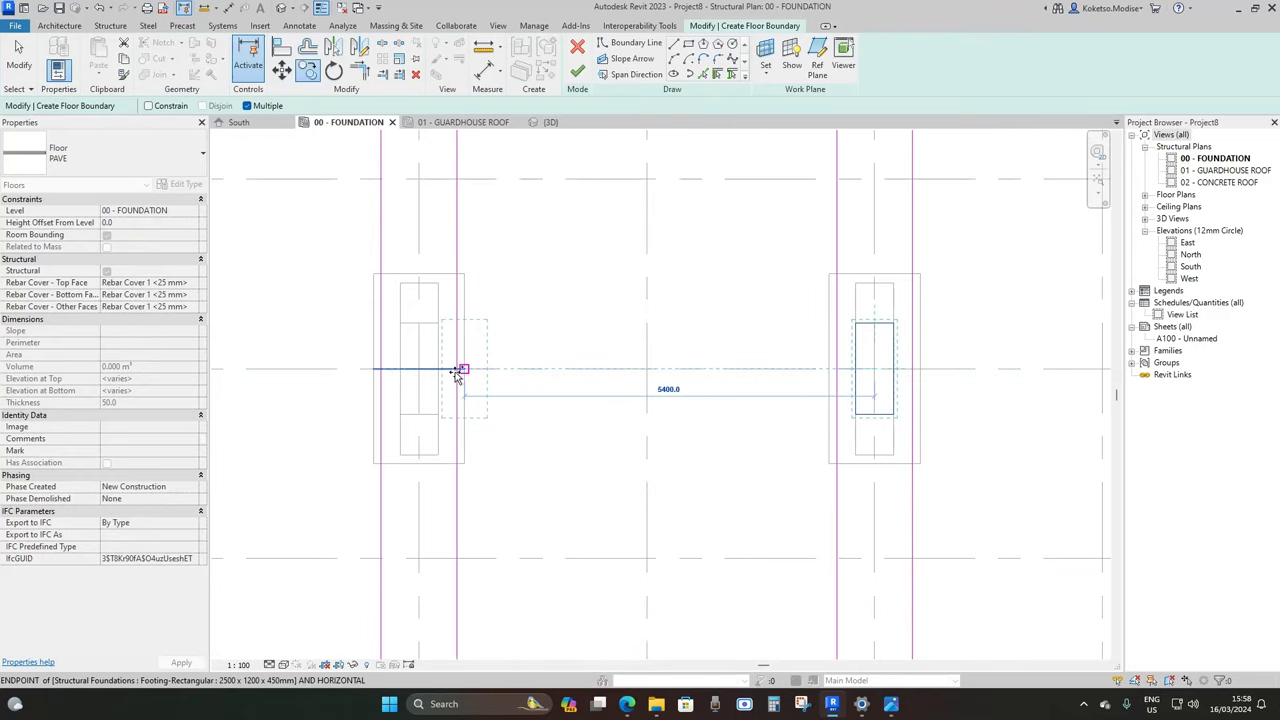
scroll(405, 372, "down", 3)
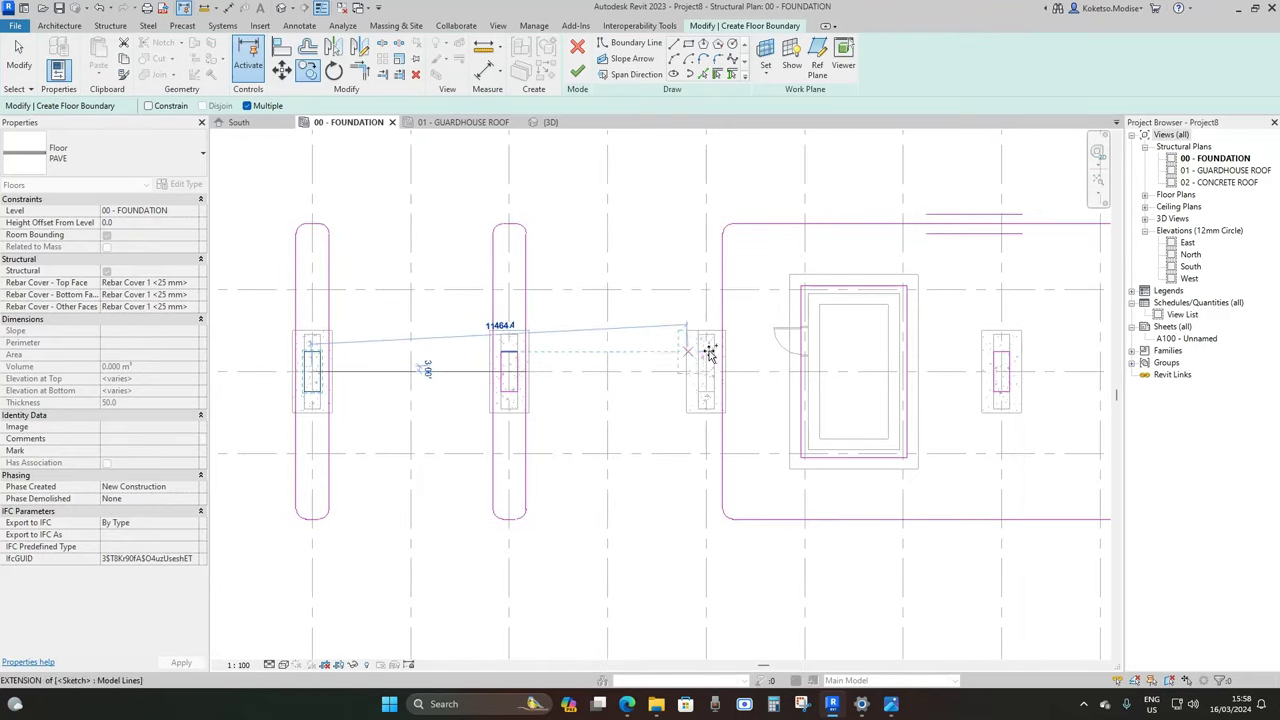
key("Escape")
key("Escape")
Move the large island's west edge and rounded corners west past the adjacent column, near its footing's west side
scroll(718, 362, "up", 4)
scroll(726, 363, "down", 3)
middle_click_drag(747, 537, 736, 547)
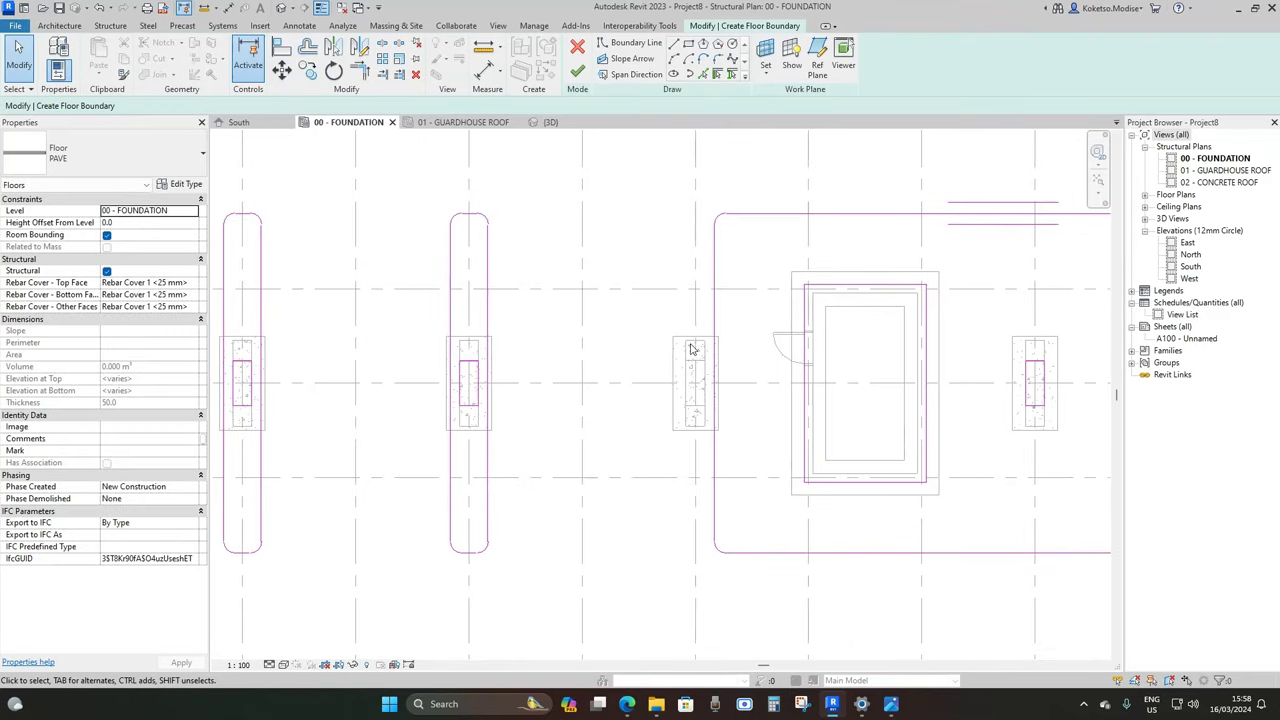
left_click_drag(734, 193, 709, 580)
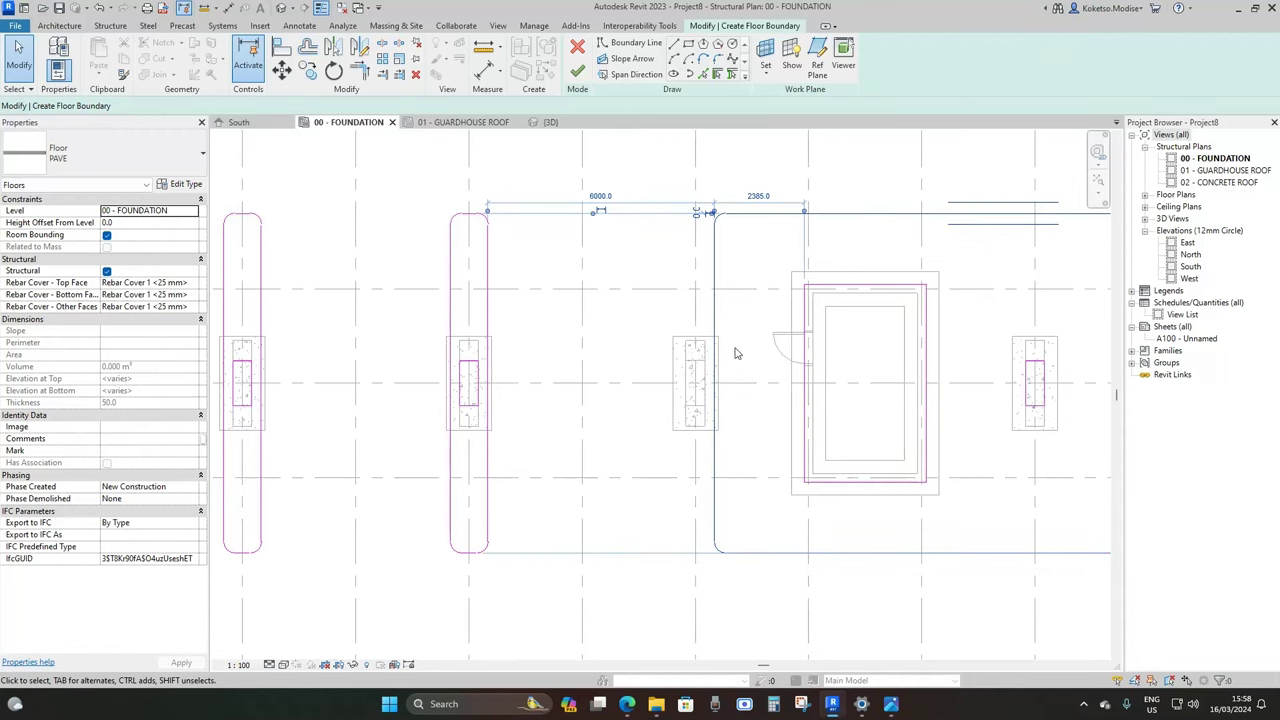
left_click(281, 70)
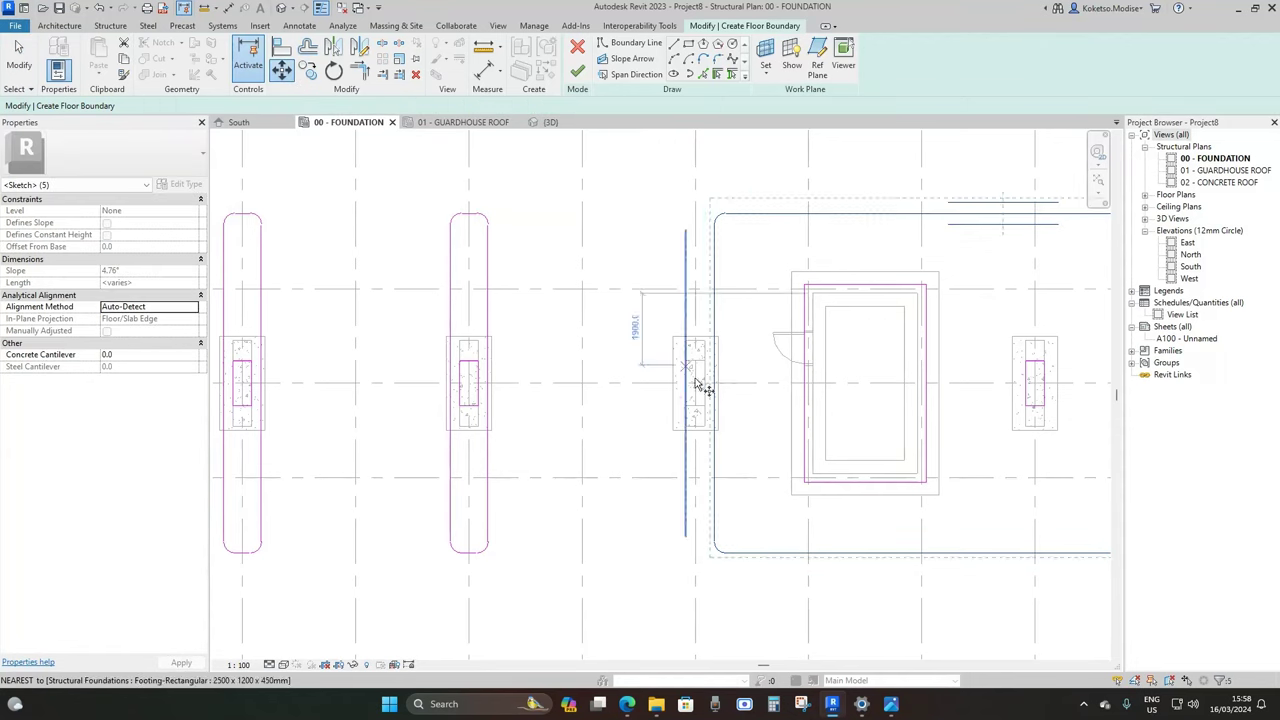
scroll(705, 388, "up", 2)
left_click(718, 382)
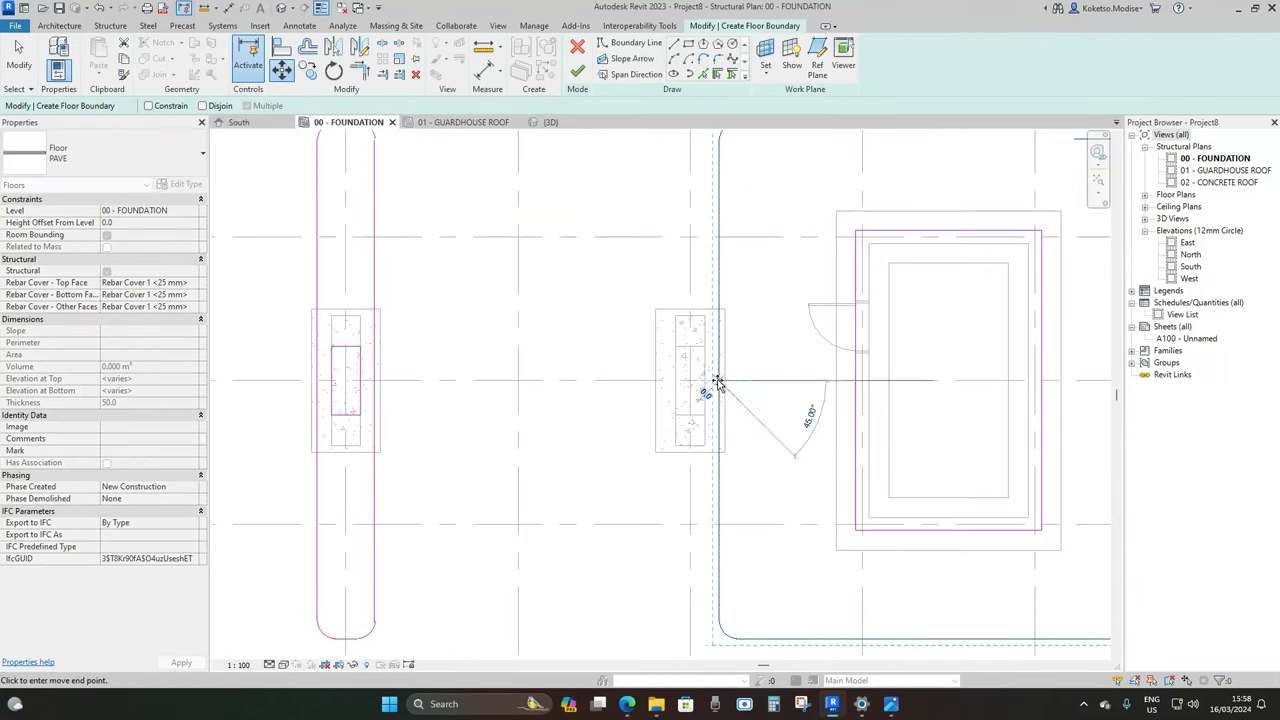
left_click(663, 380)
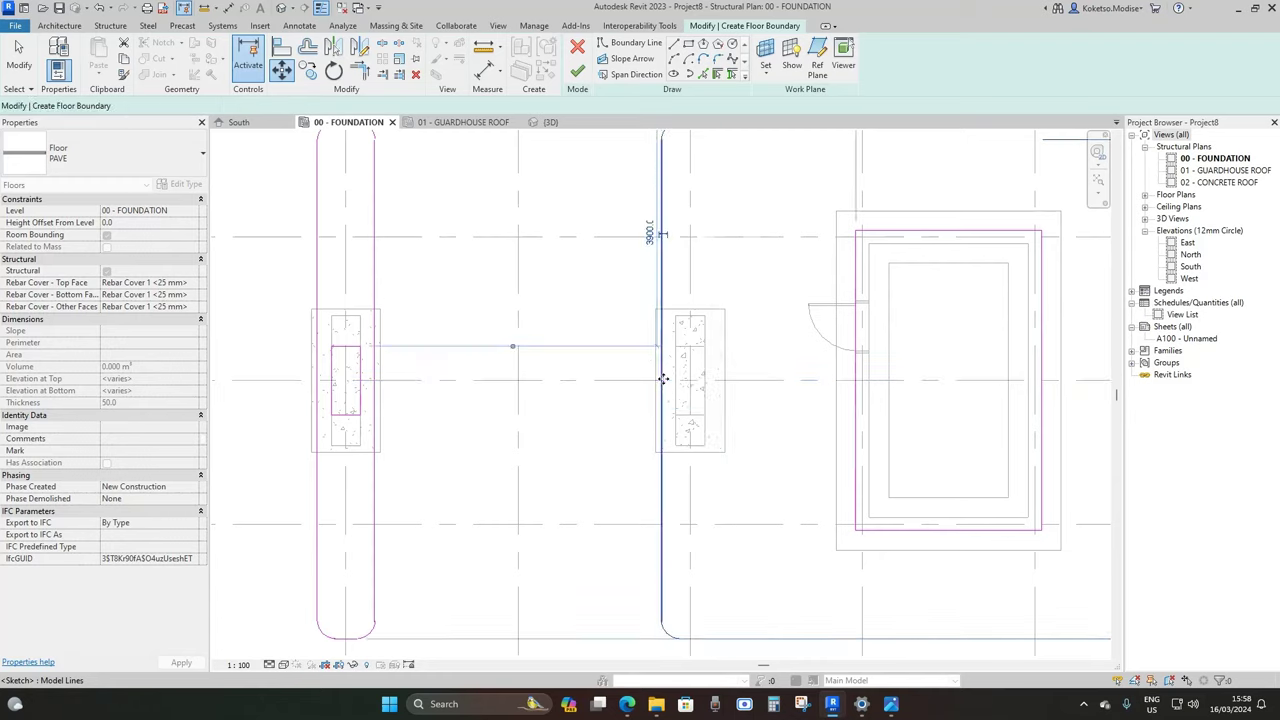
key("Escape")
Finish the floor boundary sketch to create the paved islands
scroll(700, 394, "down", 2)
middle_click_drag(700, 336, 641, 335)
scroll(641, 334, "down", 2)
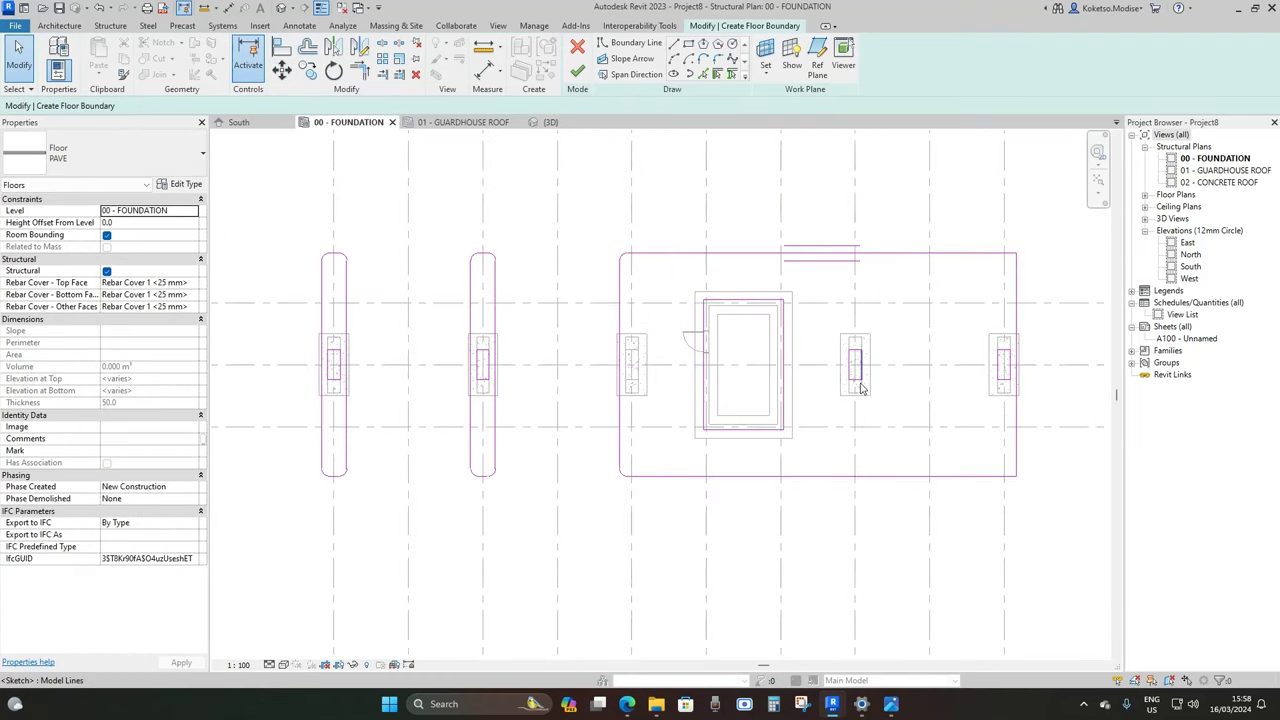
scroll(860, 405, "up", 1)
left_click(577, 74)
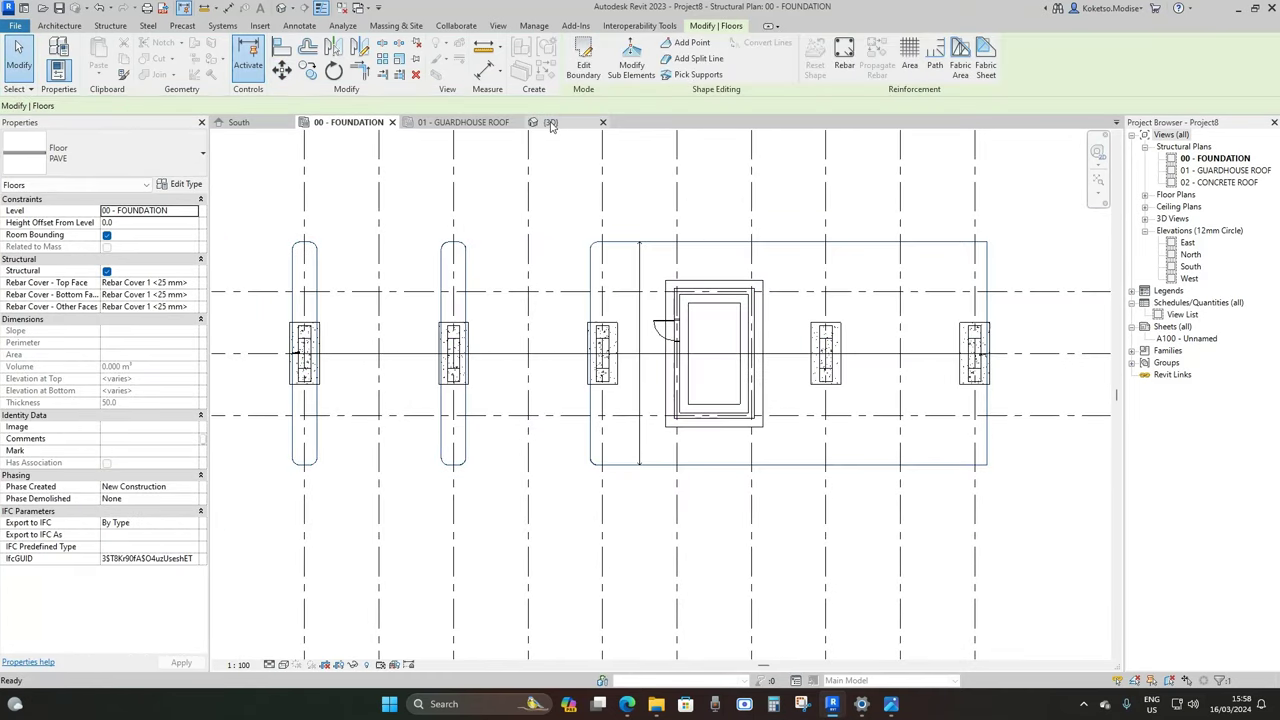
Examine the paved islands around the columns and guardhouse in the 3D view
left_click(548, 122)
left_click(741, 556)
middle_click_drag(780, 614, 665, 577, "shift")
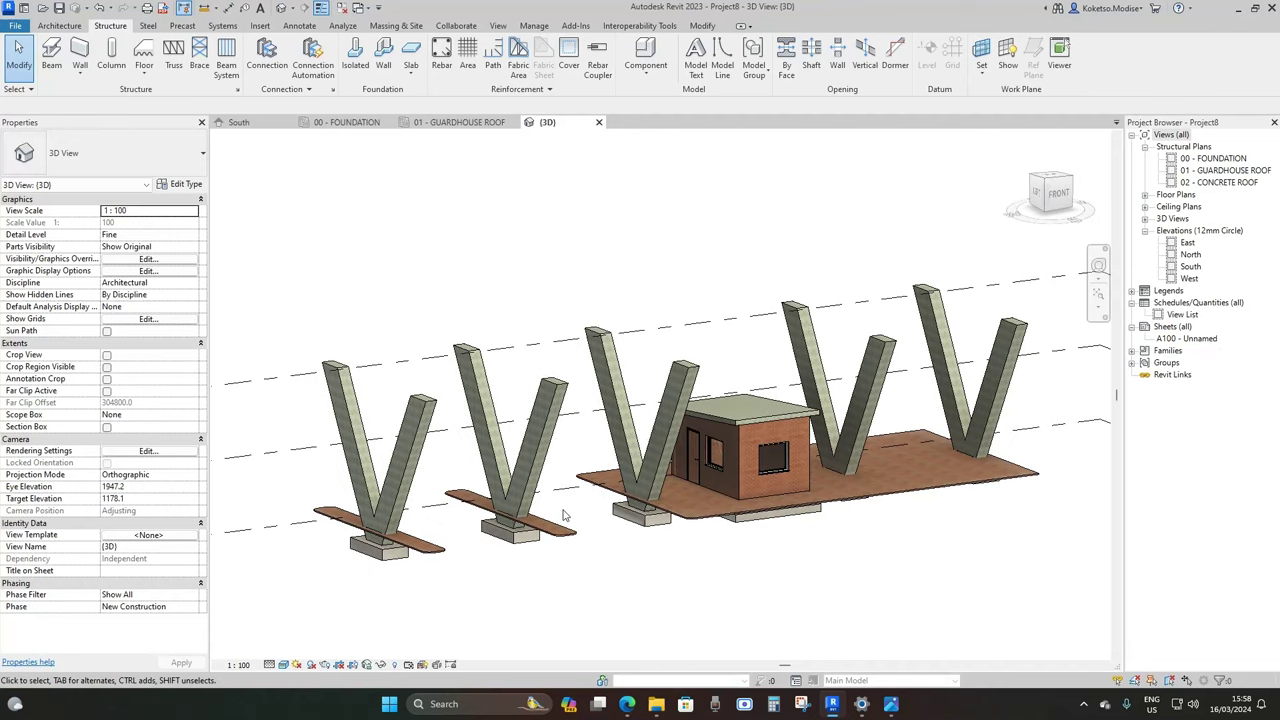
Start a new floor in the foundation plan and duplicate the PAVE type as ROAD
left_click(349, 122)
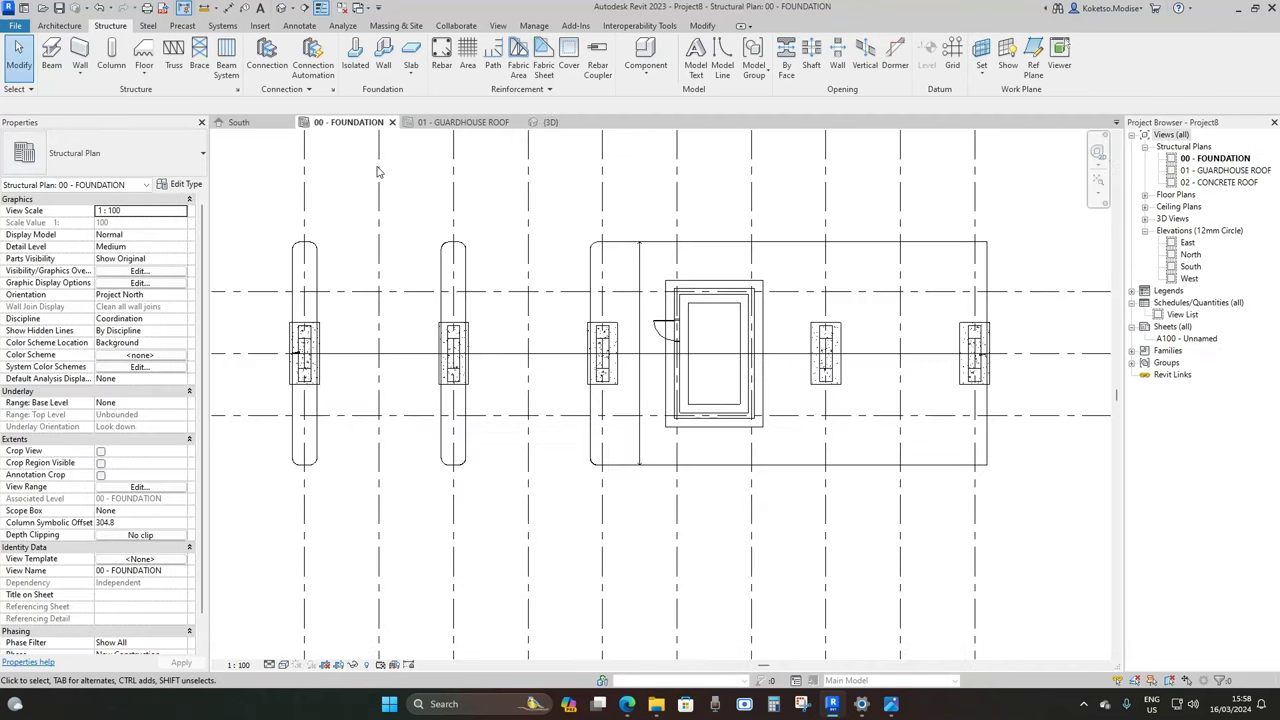
scroll(432, 371, "up", 2)
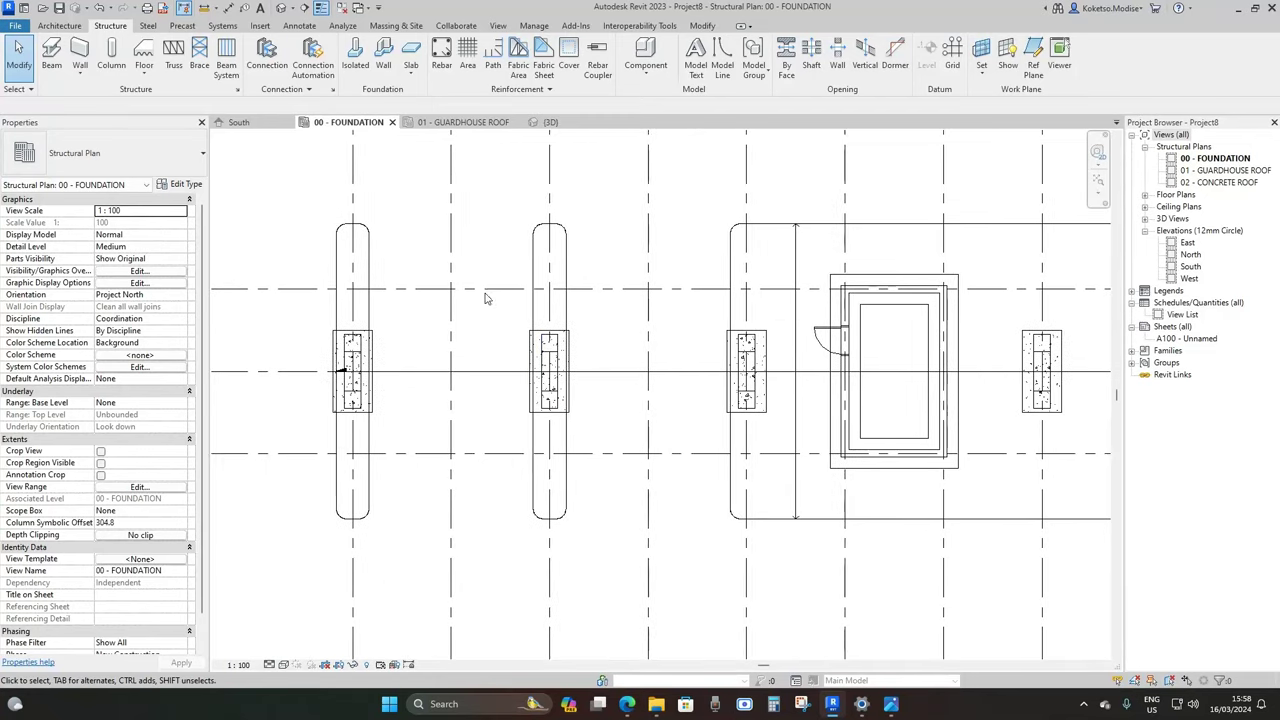
left_click(144, 52)
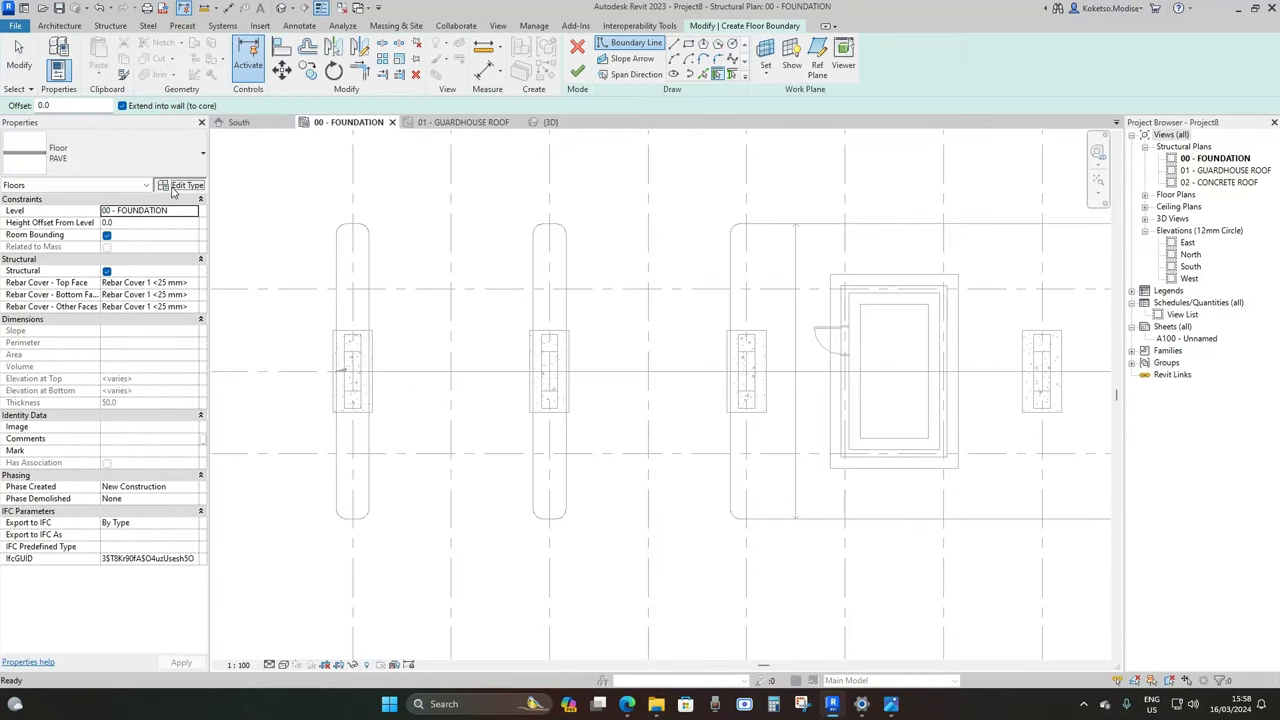
left_click(180, 188)
left_click(470, 197)
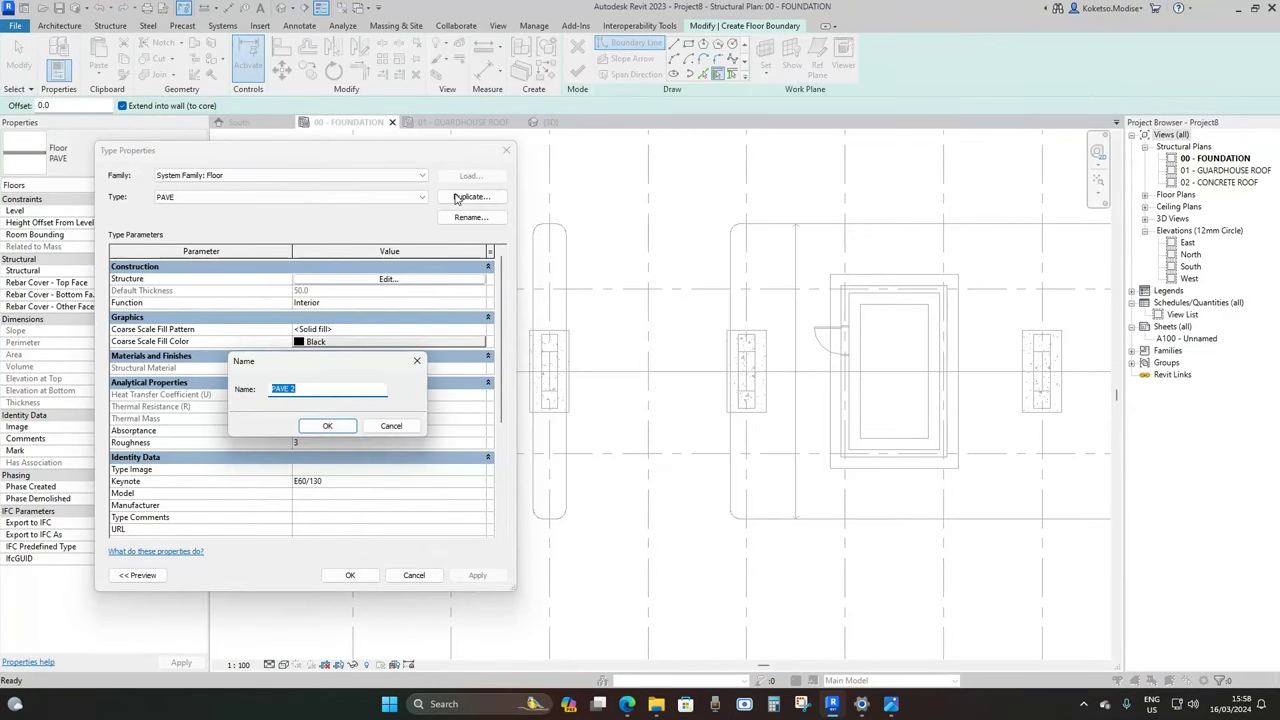
type("ROAD")
left_click(327, 427)
Set the ROAD floor type's structure layer material to Asphalt, Pavement, Light Grey
left_click(386, 279)
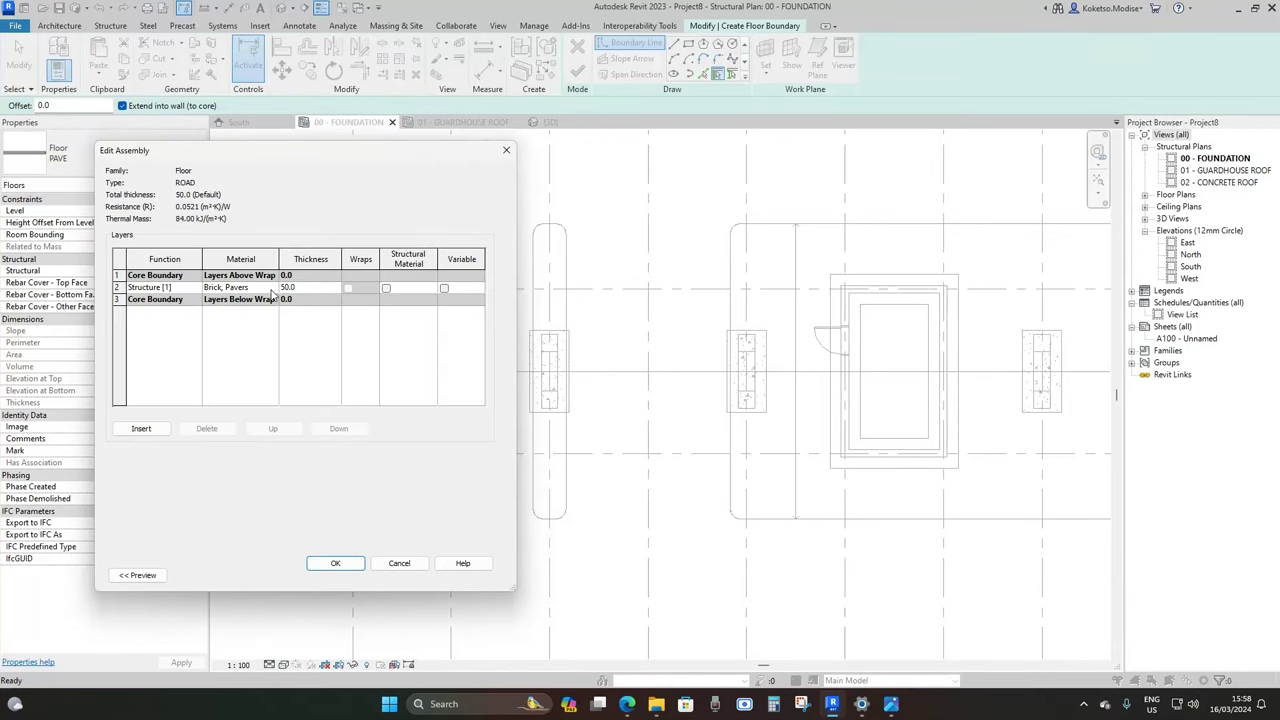
left_click(273, 287)
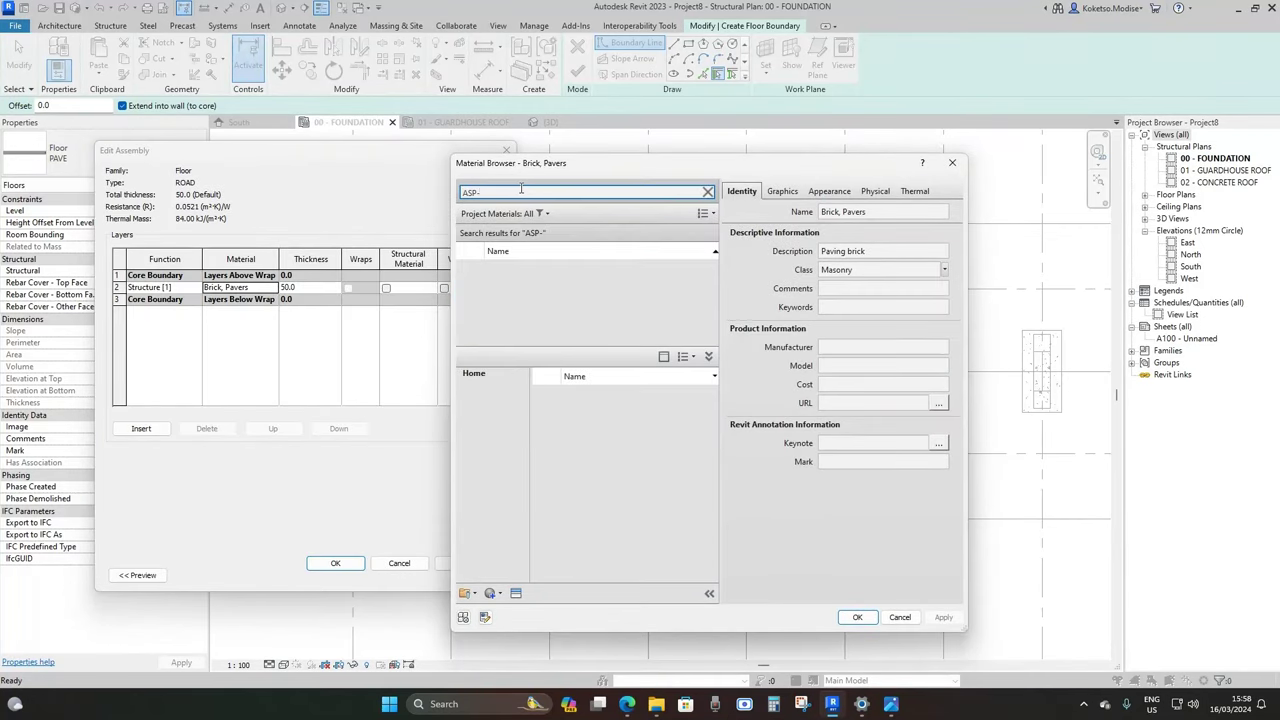
type("HA")
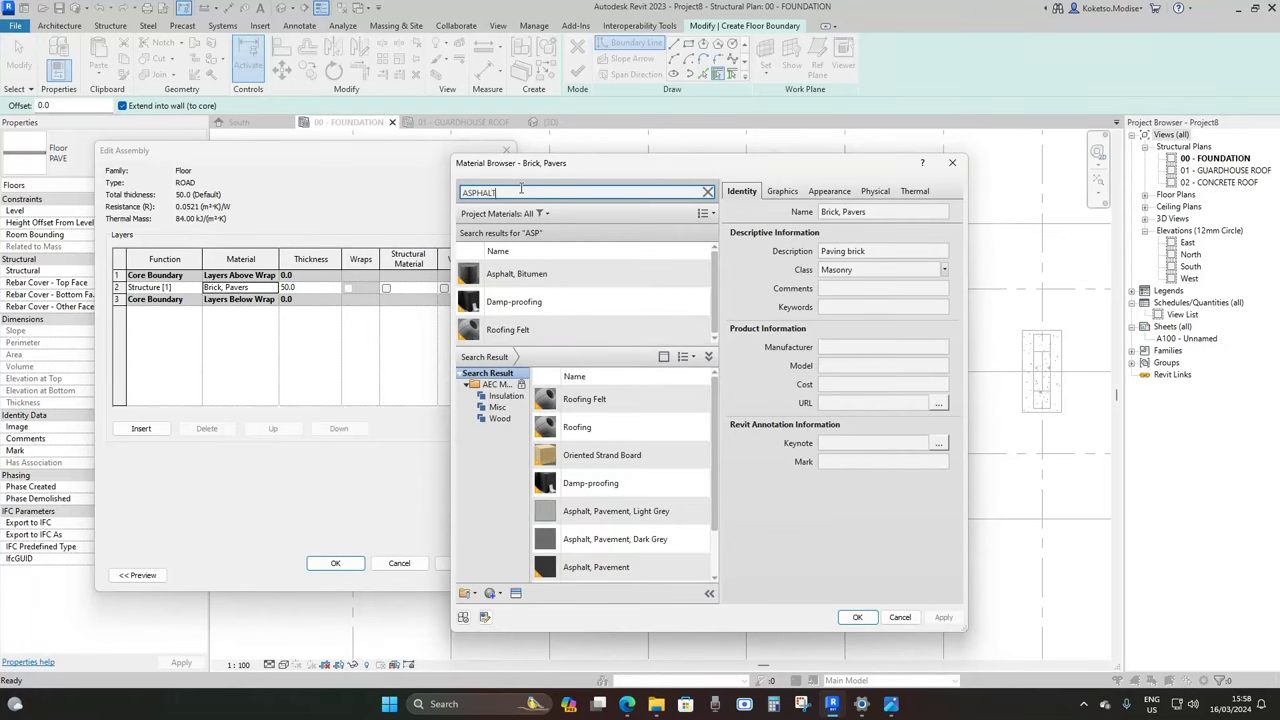
type("LT")
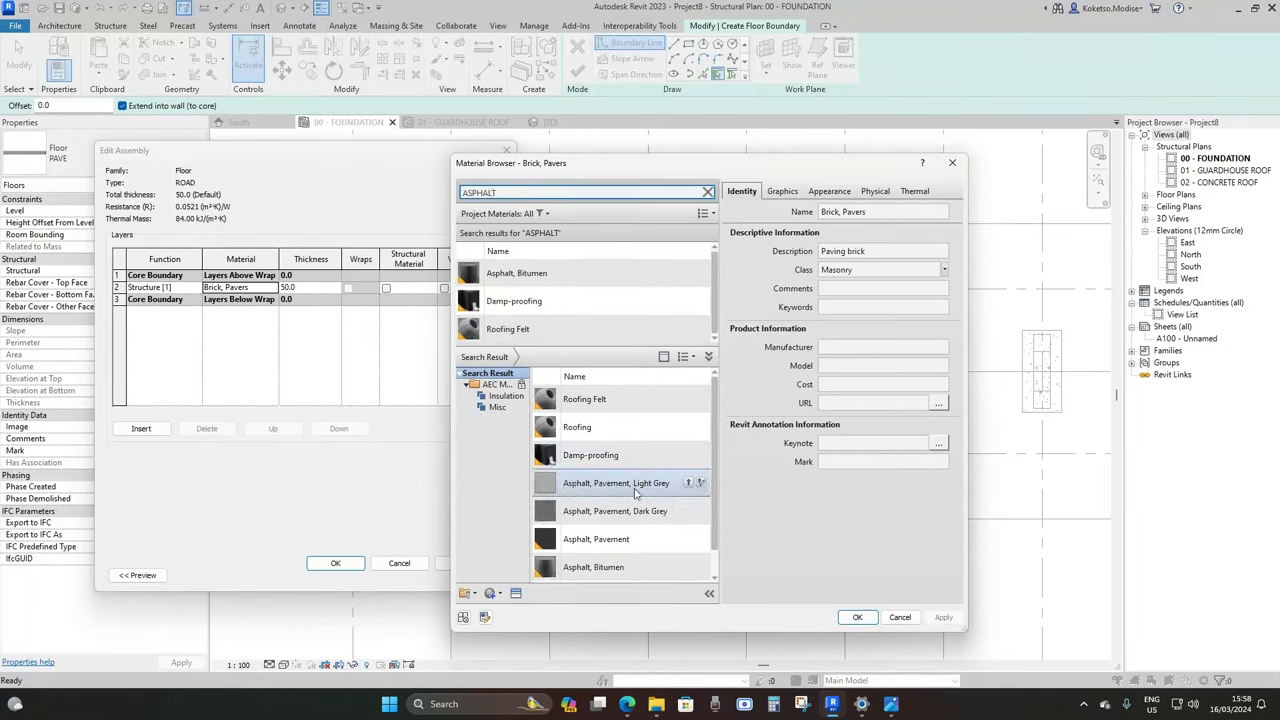
left_click(688, 484)
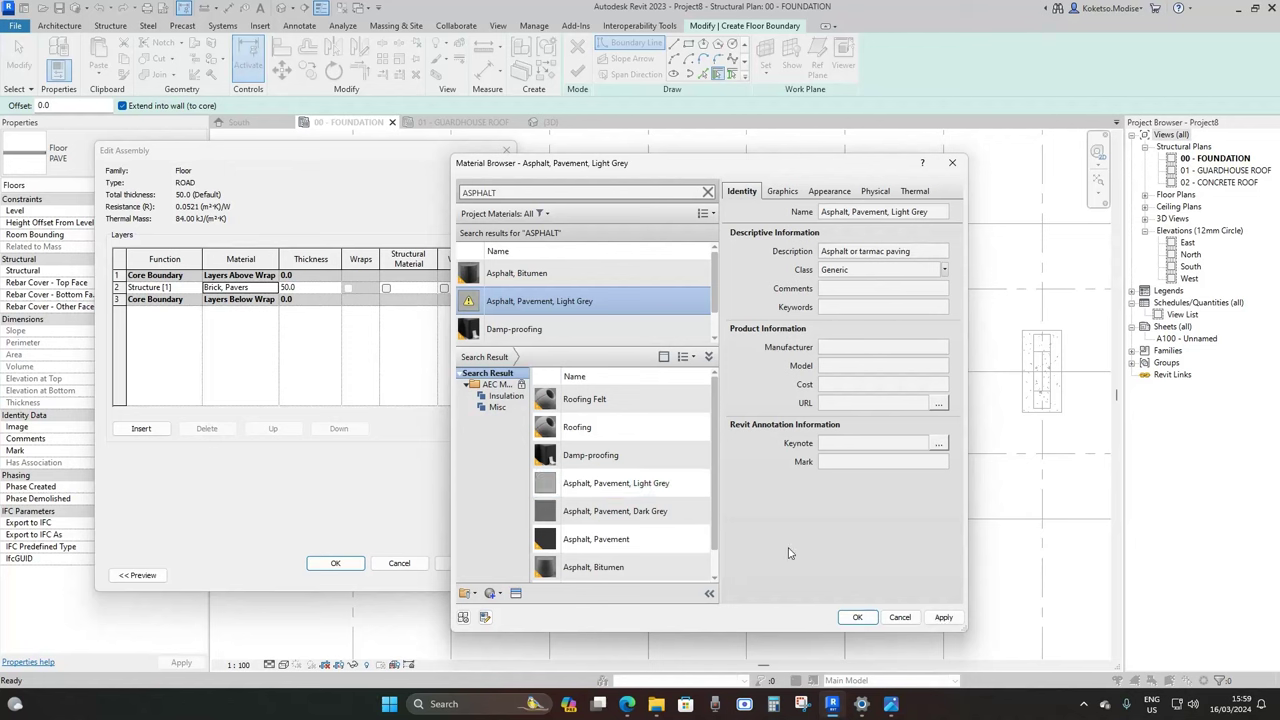
left_click(857, 617)
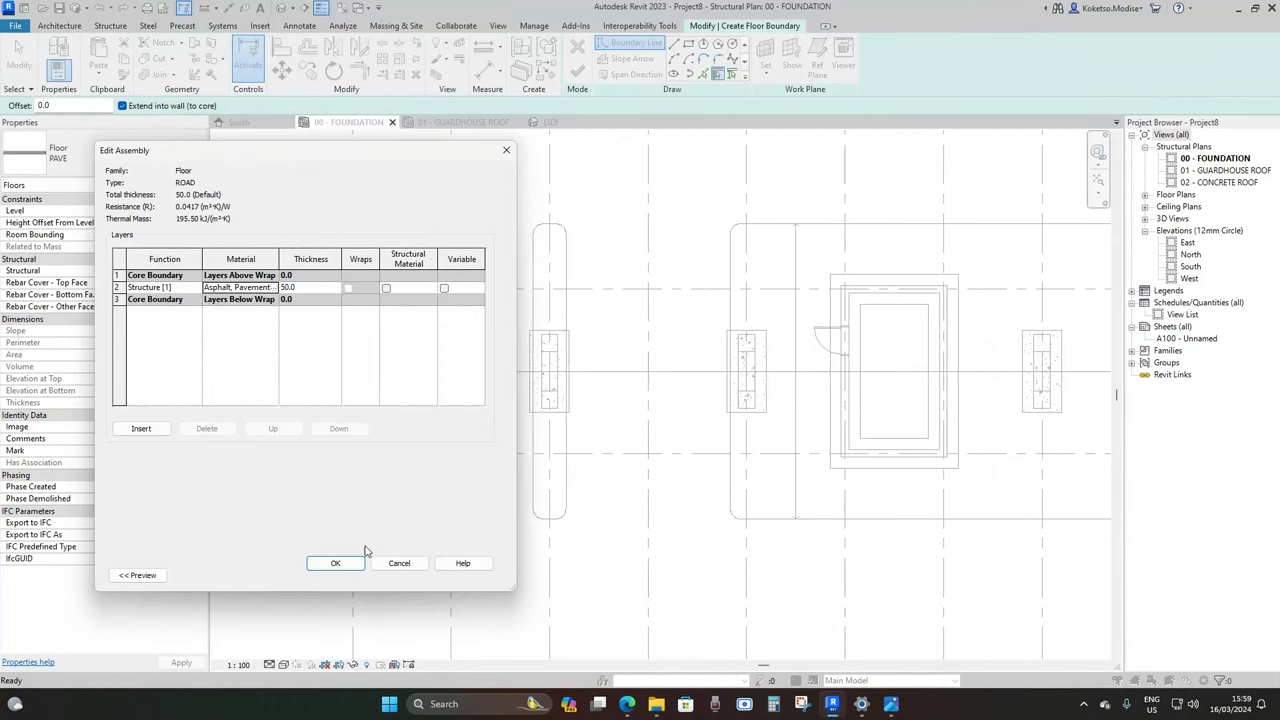
left_click(376, 578)
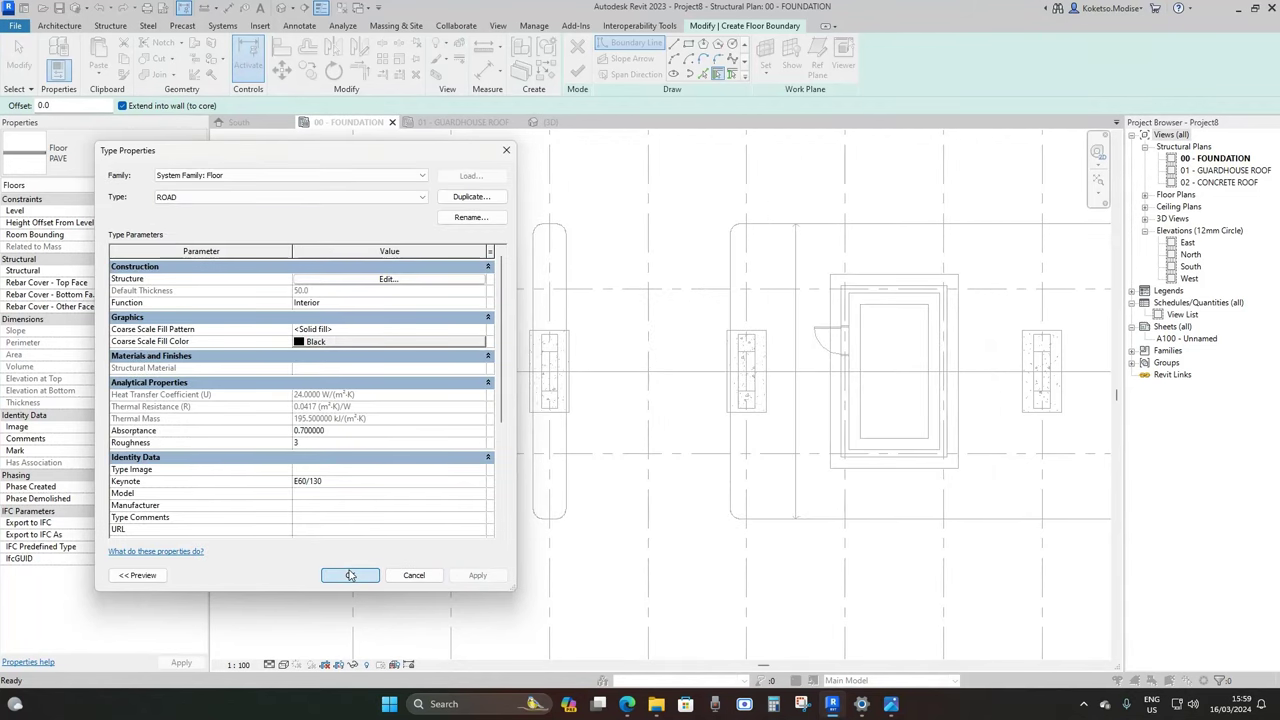
Sketch a rectangular road boundary filling the gap between the middle narrow island and the large guardhouse island
left_click(689, 46)
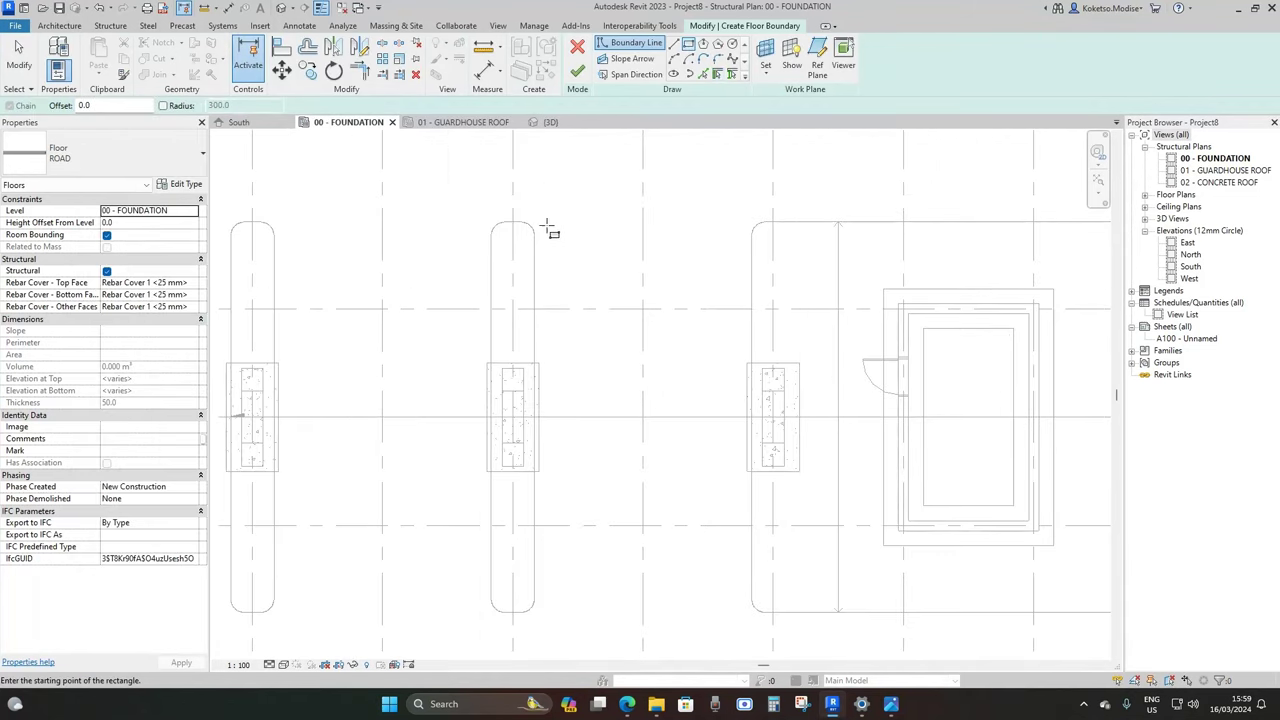
scroll(535, 236, "up", 3)
left_click(535, 236)
scroll(571, 277, "down", 3)
scroll(714, 523, "up", 2)
left_click(711, 488)
scroll(660, 430, "down", 3)
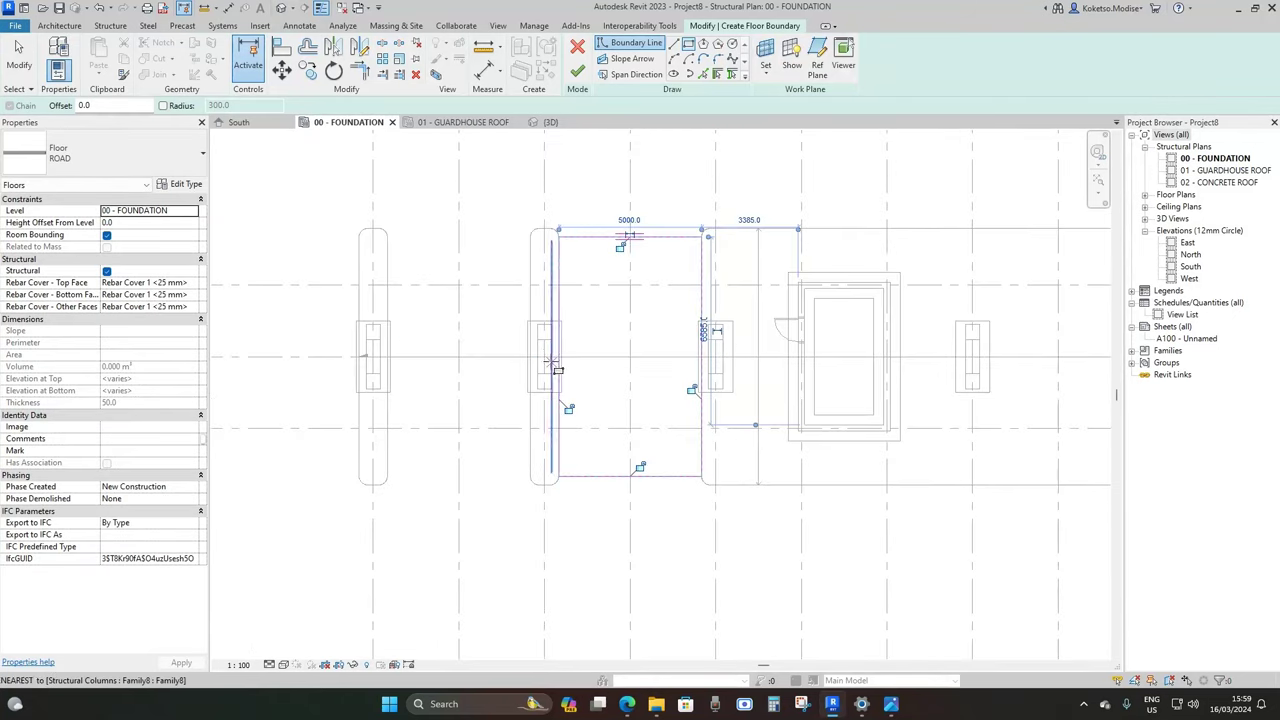
Sketch a second rectangular road boundary between the two narrow islands and finish the floor
left_click(529, 229)
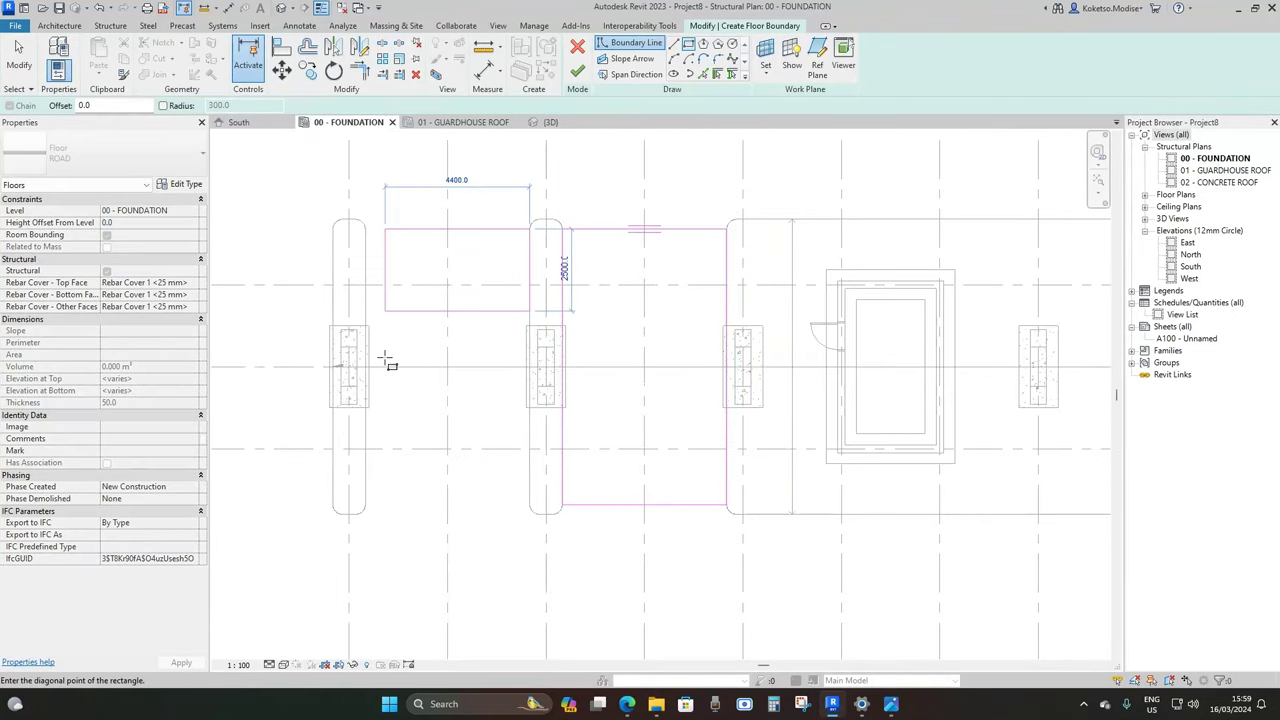
left_click(366, 505)
key("Escape")
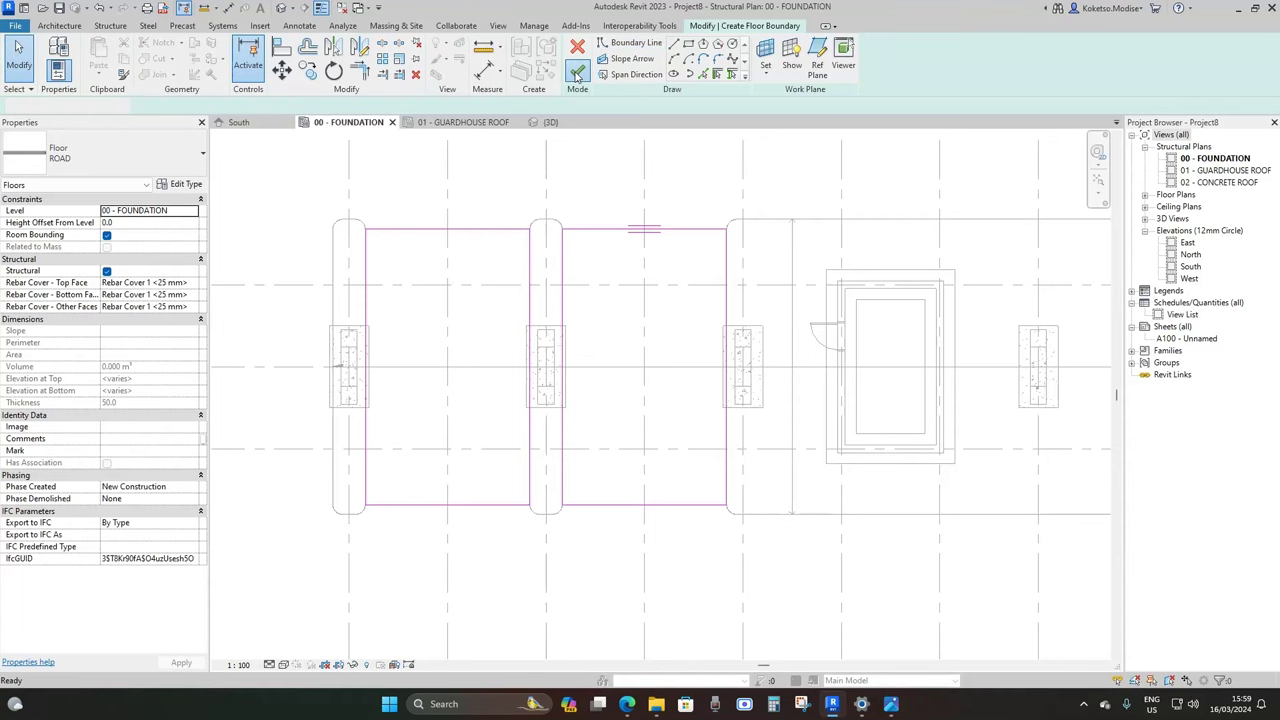
left_click(577, 72)
left_click(473, 182)
Examine the road floors between the paved islands in the 3D view
left_click(550, 122)
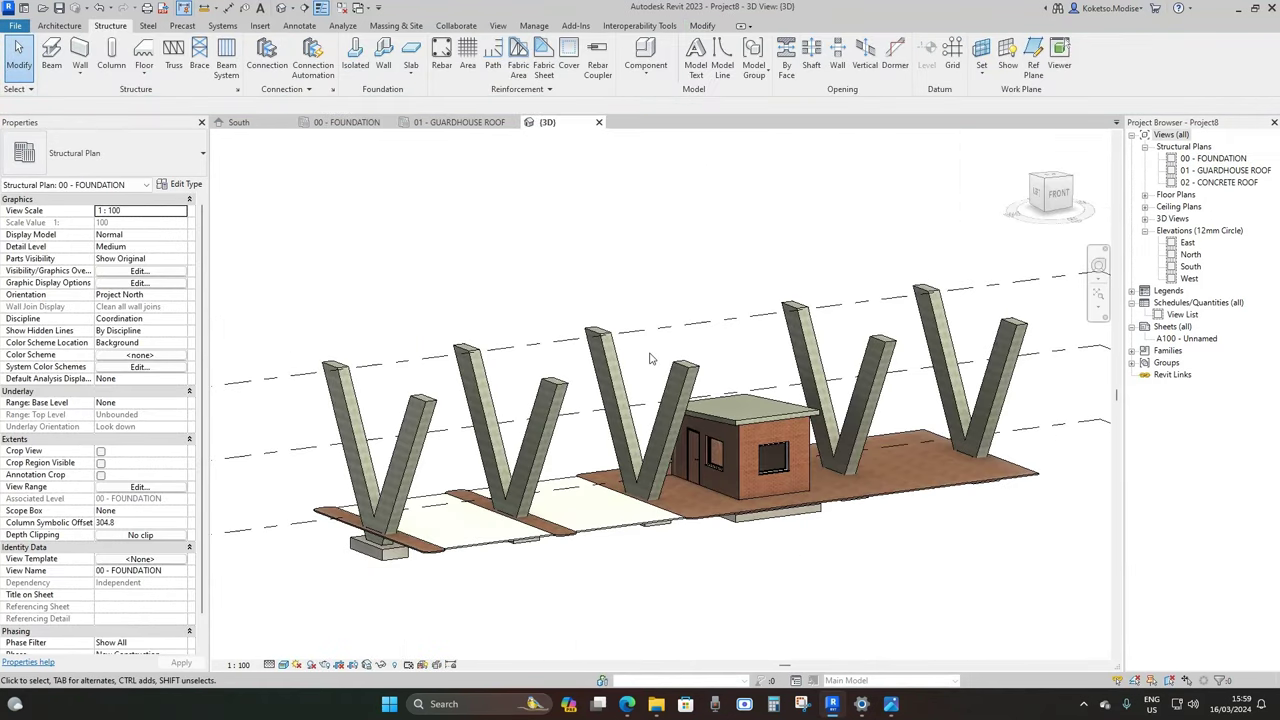
middle_click_drag(700, 545, 822, 548, "shift")
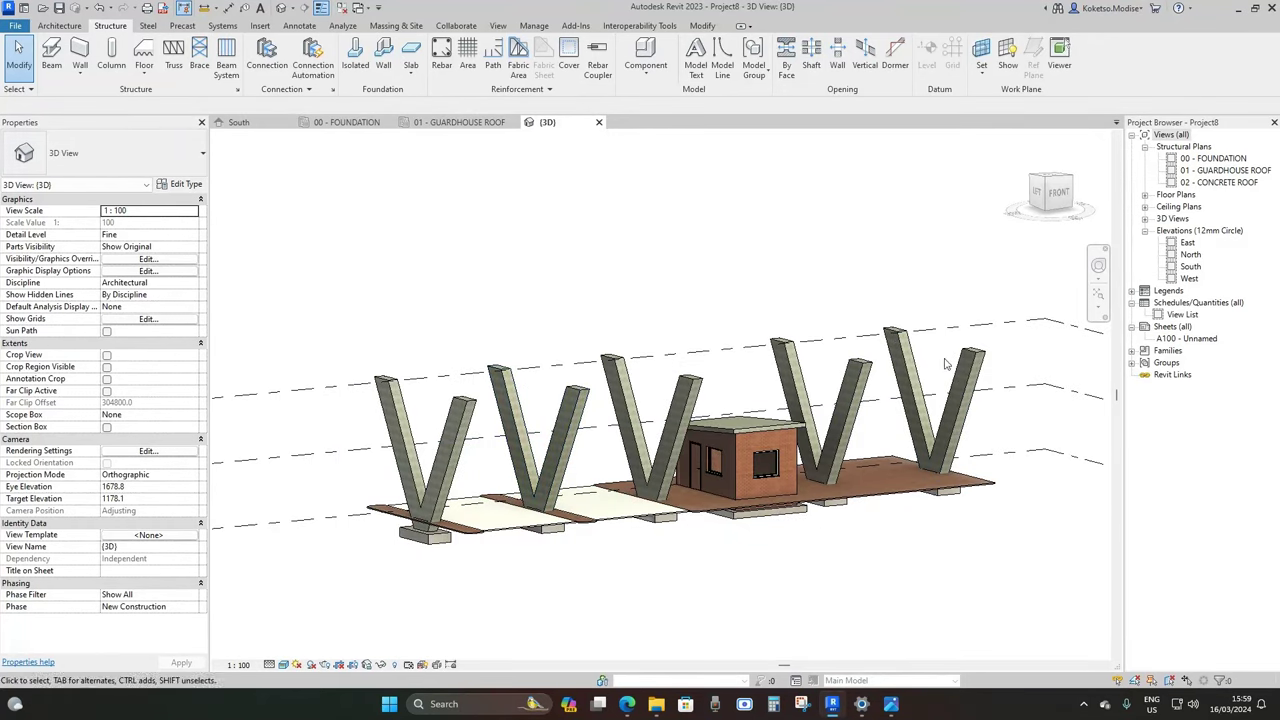
middle_click_drag(945, 364, 1068, 298, "shift")
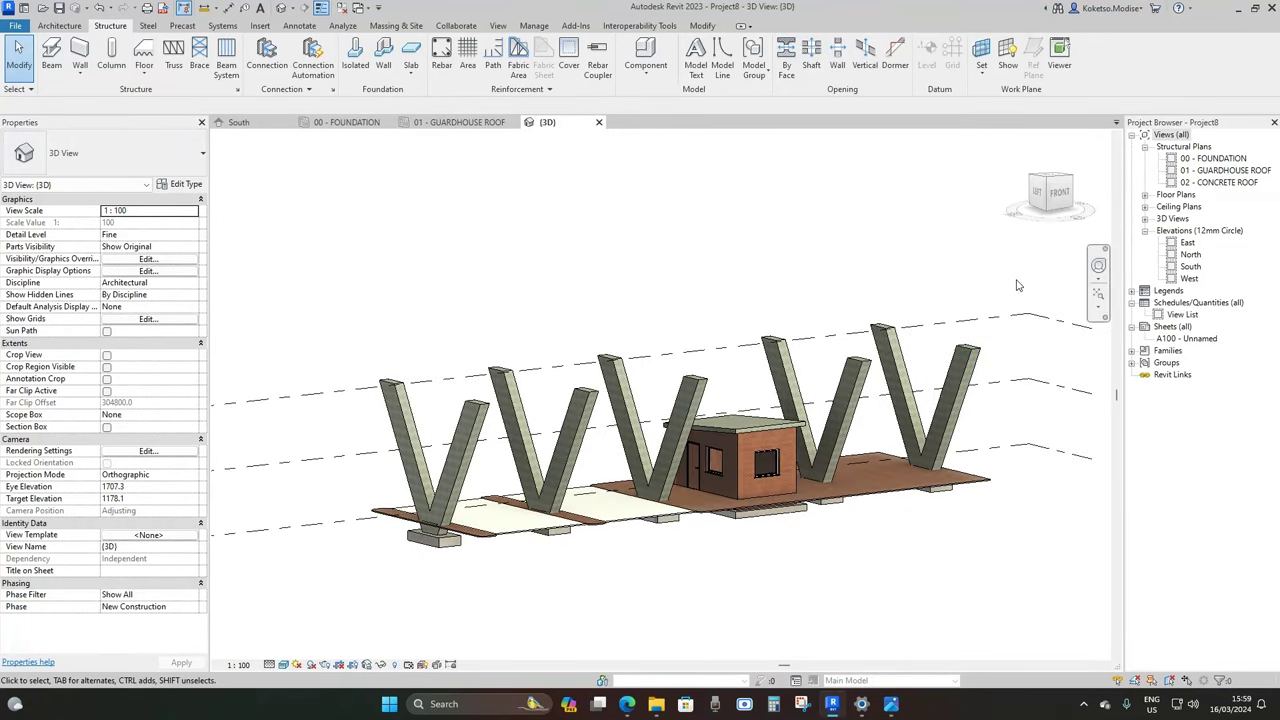
Open the West elevation and set its view scale to 1:50
double_click(1189, 279)
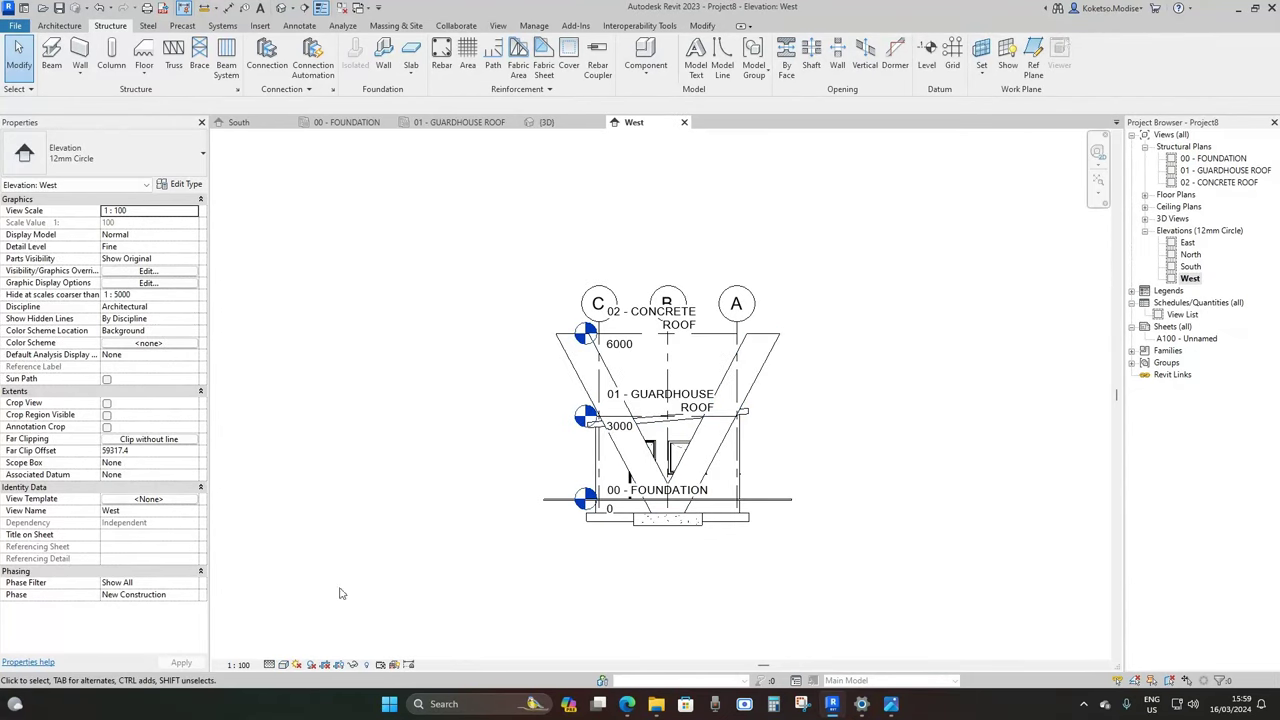
left_click(255, 667)
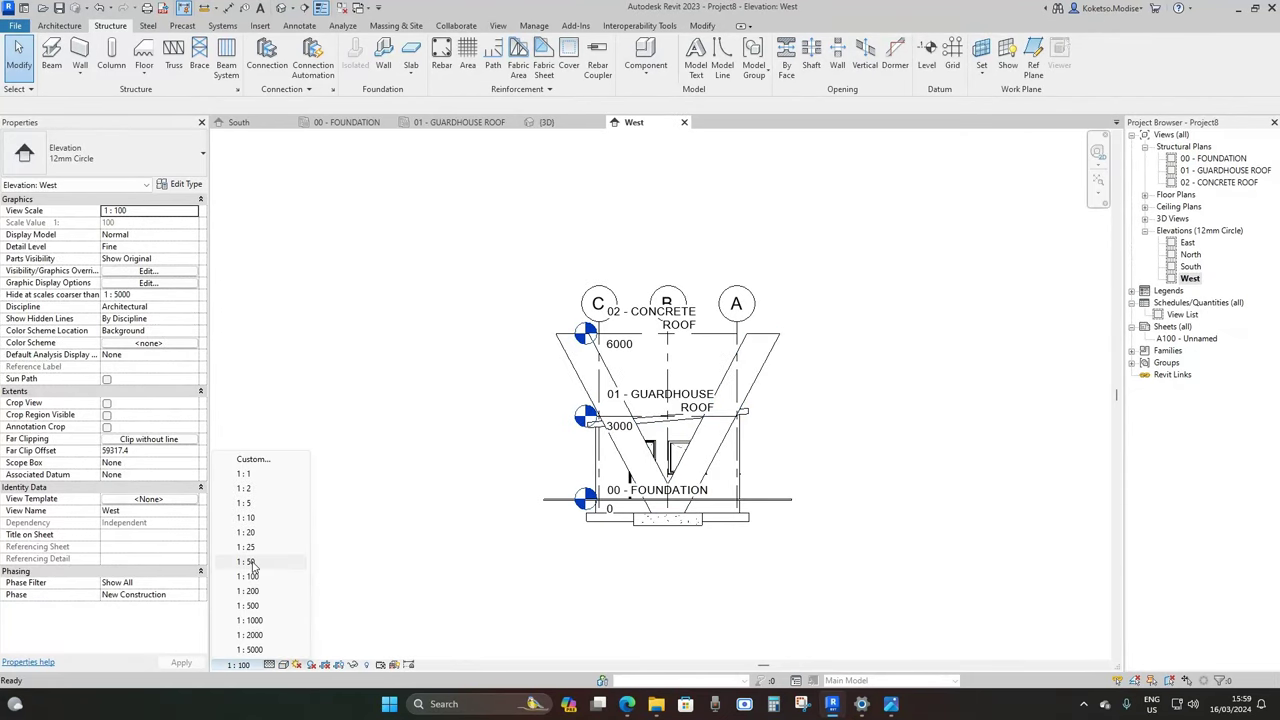
left_click(262, 563)
Extend the level lines well beyond both sides of the V-shaped column
left_click(698, 333)
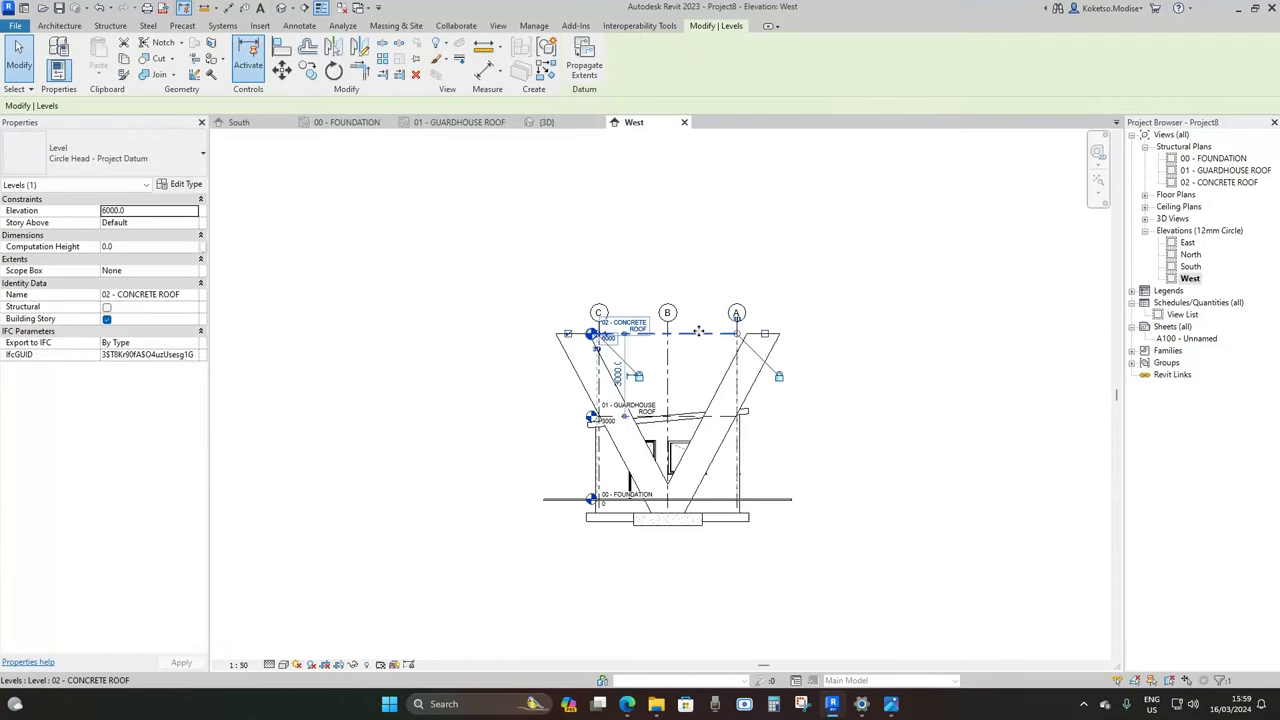
left_click_drag(796, 333, 1031, 333)
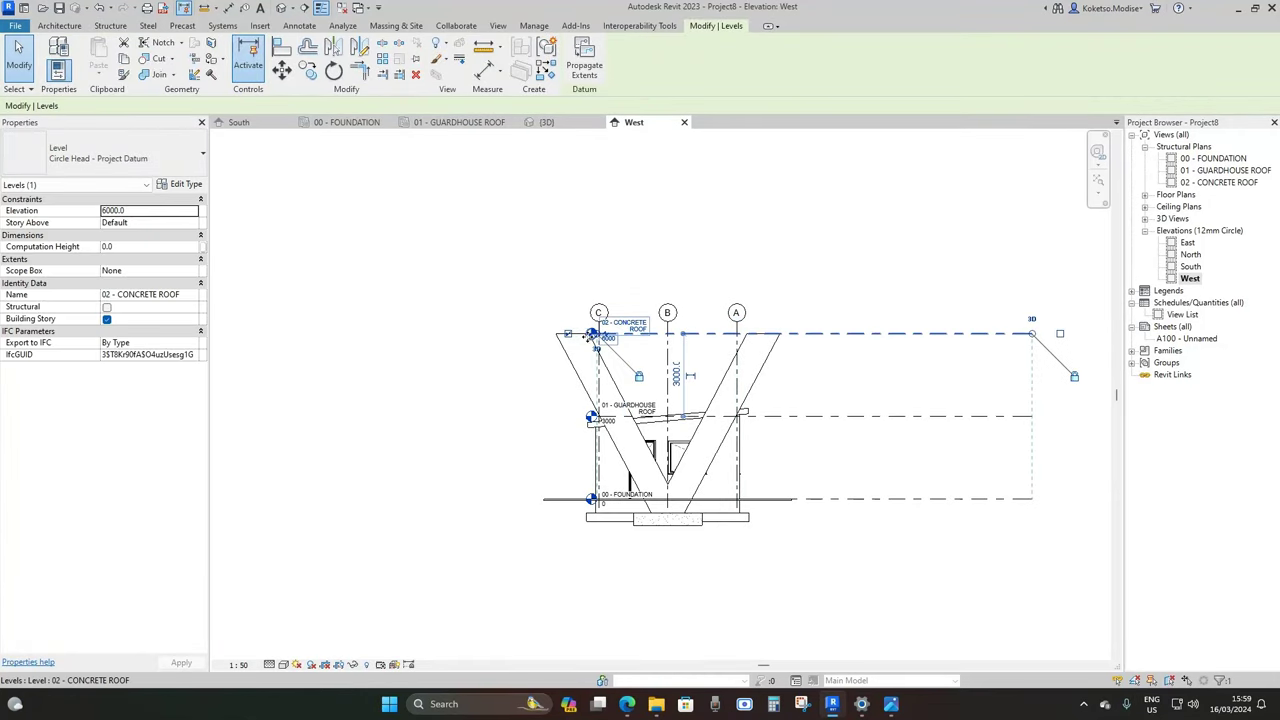
left_click_drag(593, 333, 311, 333)
left_click(686, 363)
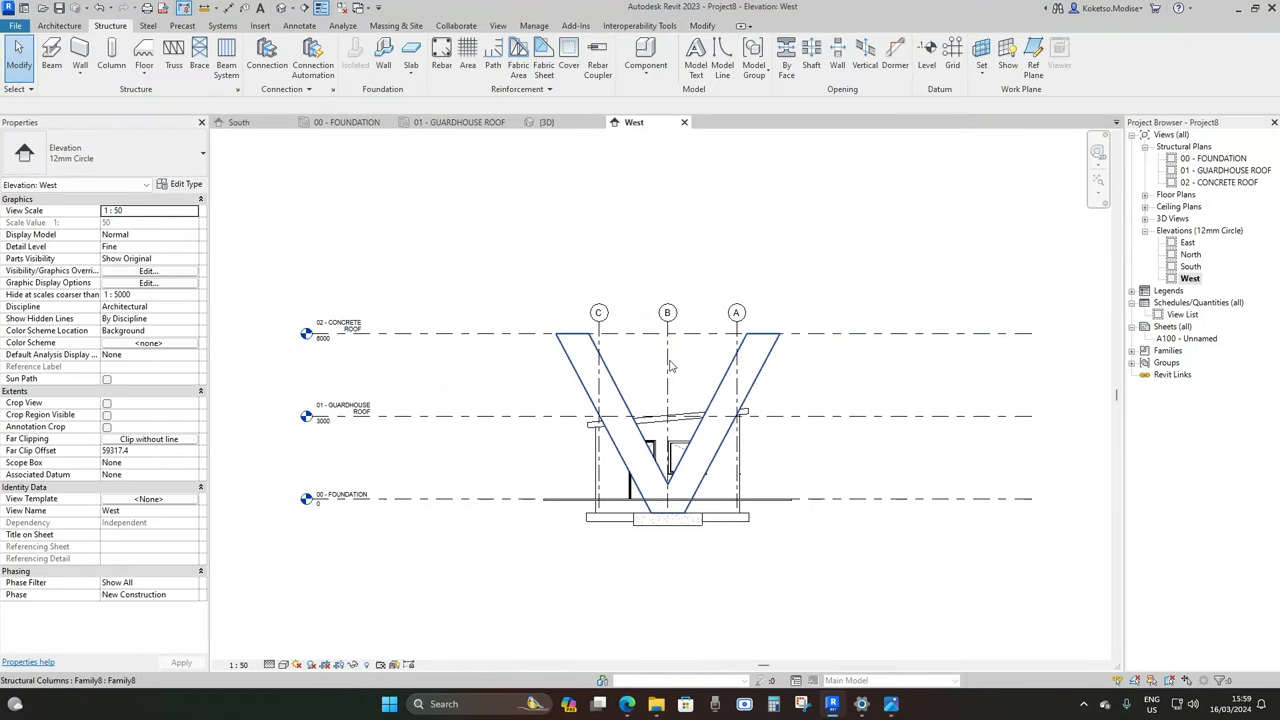
Extend grid lines A, B and C well above the concrete roof level and below the footings
left_click(667, 319)
left_click_drag(667, 321, 667, 171)
left_click_drag(667, 508, 667, 648)
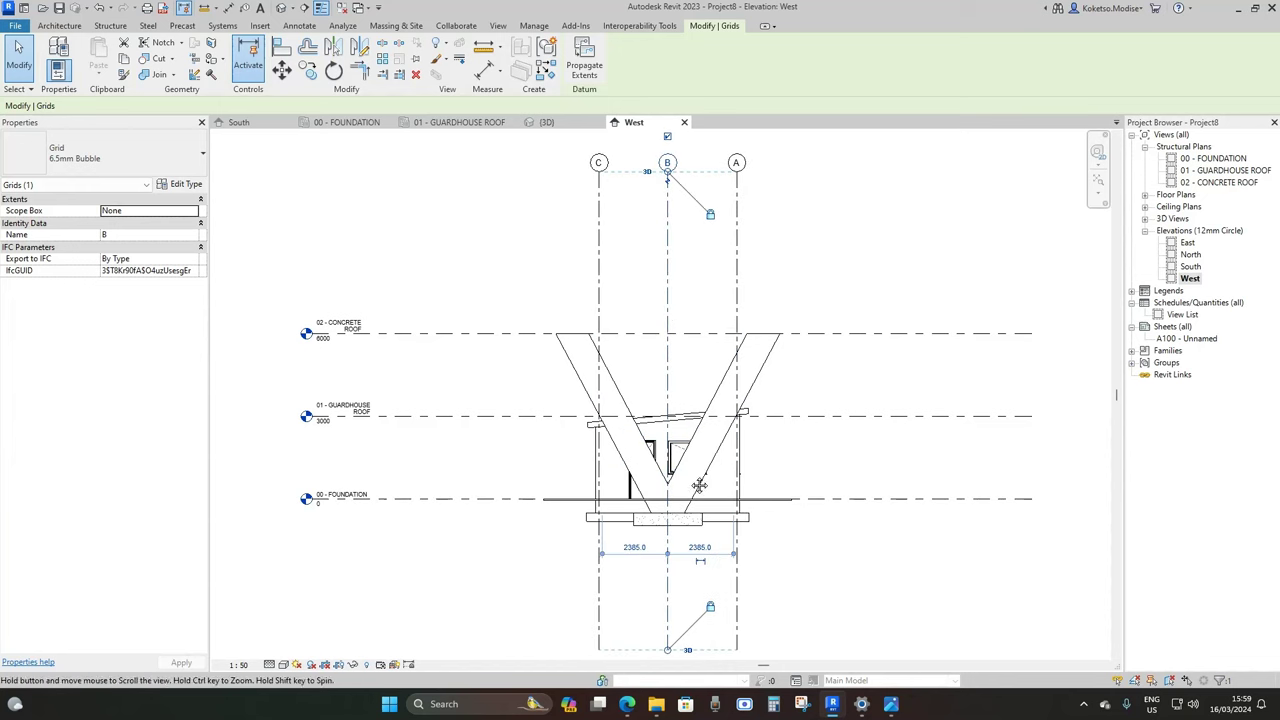
scroll(632, 450, "down", 2)
key("Escape")
scroll(643, 324, "up", 2)
Start a roof by extrusion on the Grid : 1 work plane with 02 - CONCRETE ROOF as the reference level
left_click(59, 25)
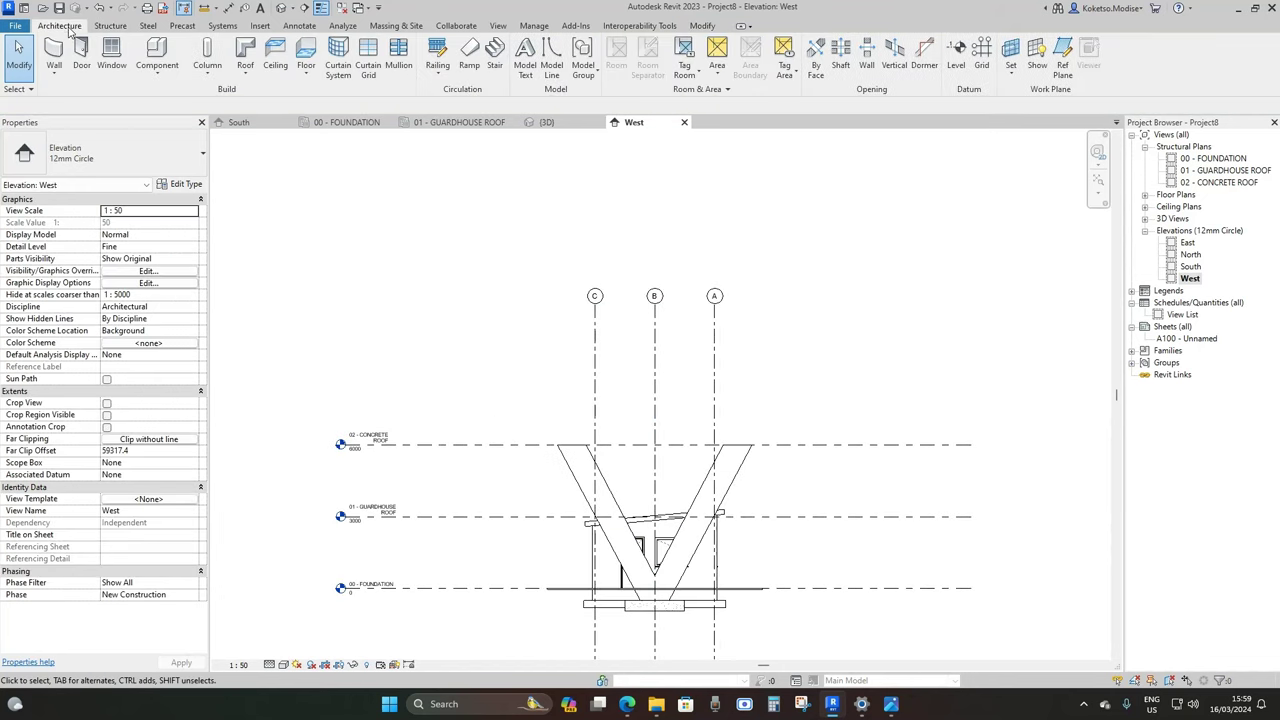
left_click(246, 74)
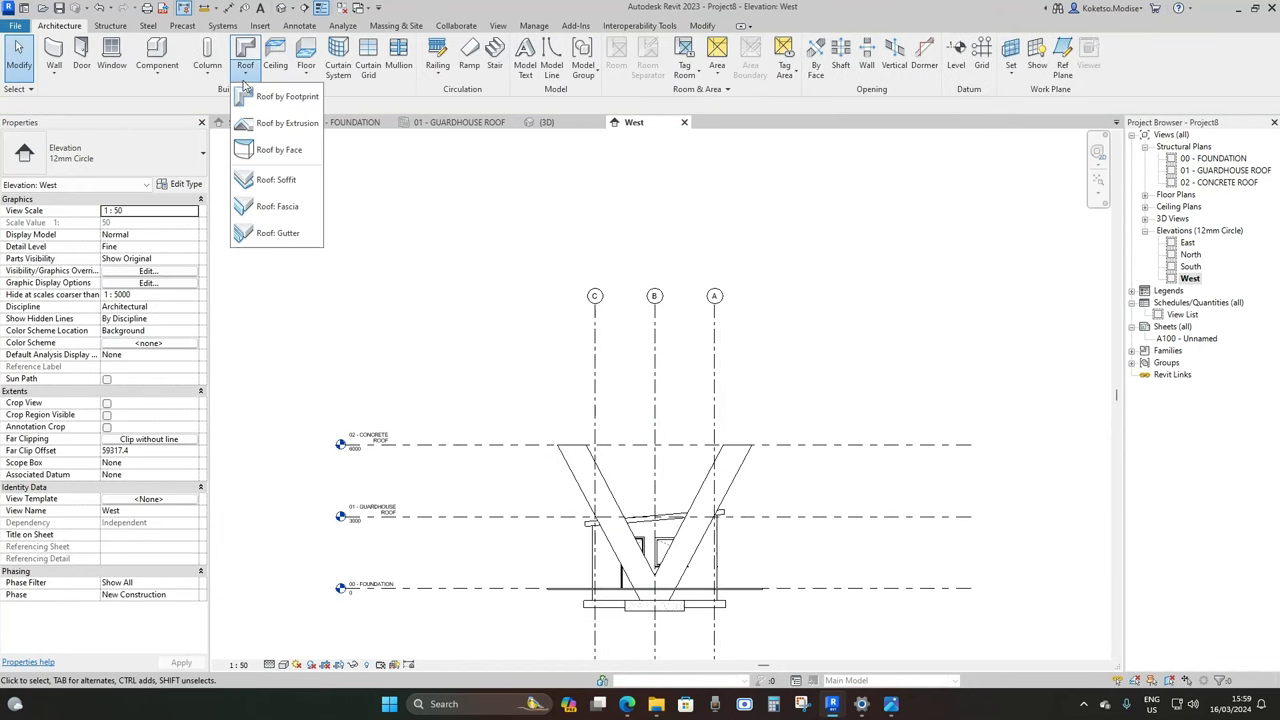
left_click(274, 125)
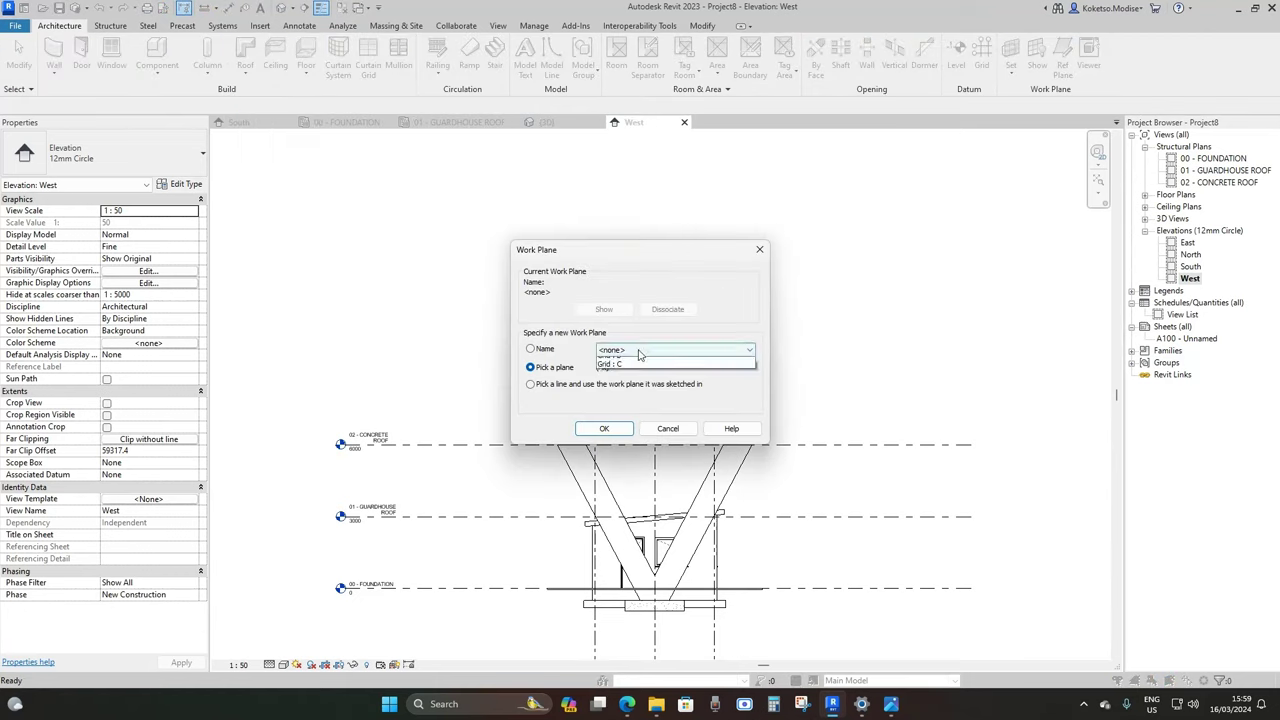
left_click(645, 351)
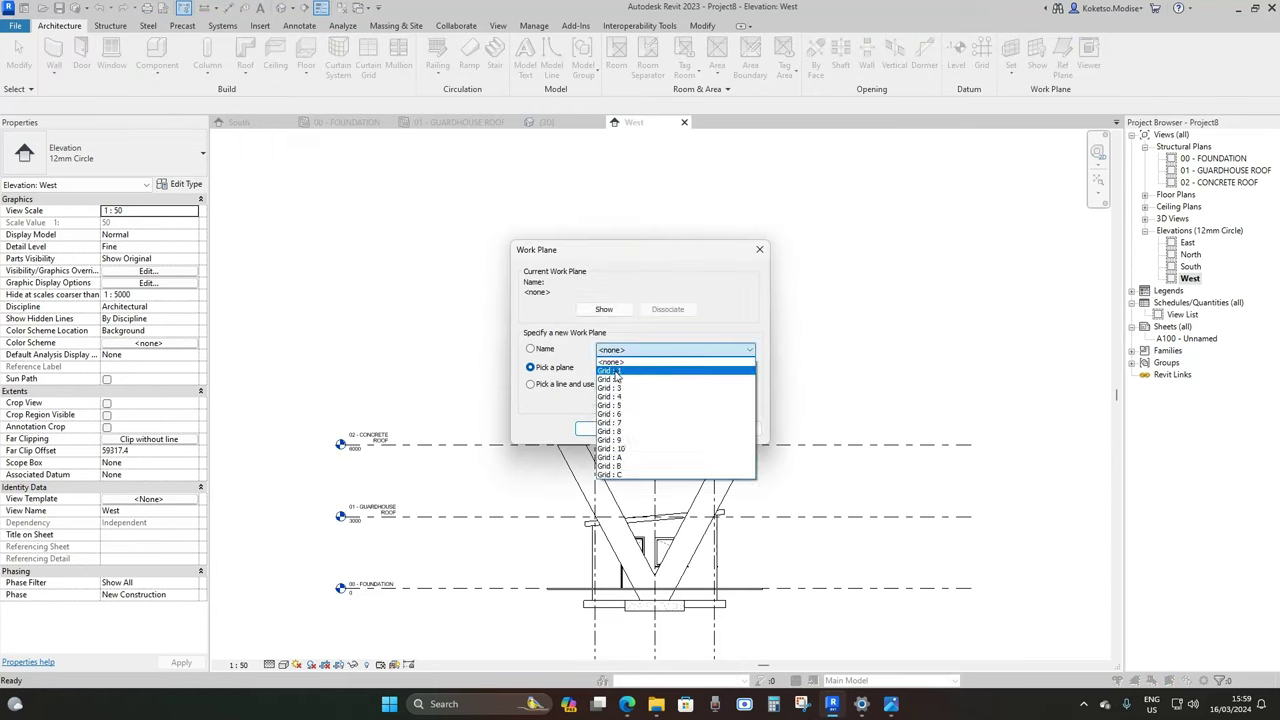
left_click(627, 373)
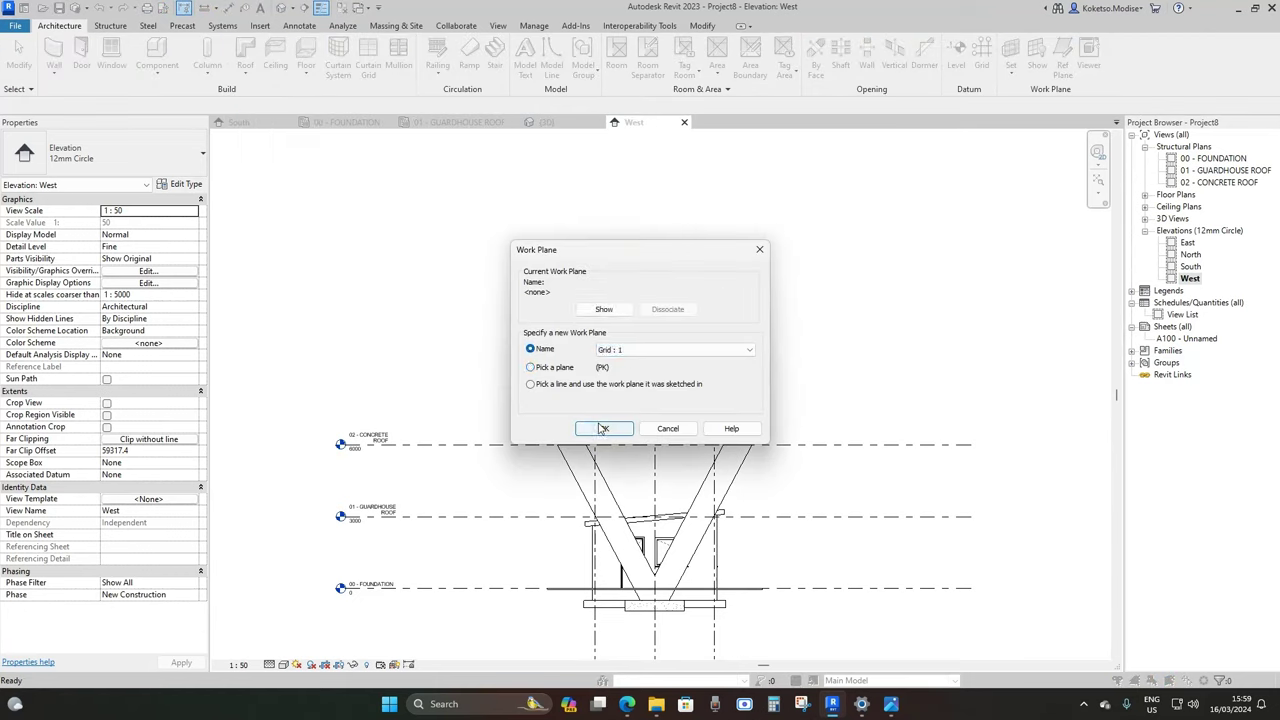
left_click(598, 428)
left_click(645, 375)
Sketch a horizontal roof profile line about 8128 mm long across the V-column's top, between its outer corners
scroll(594, 457, "up", 3)
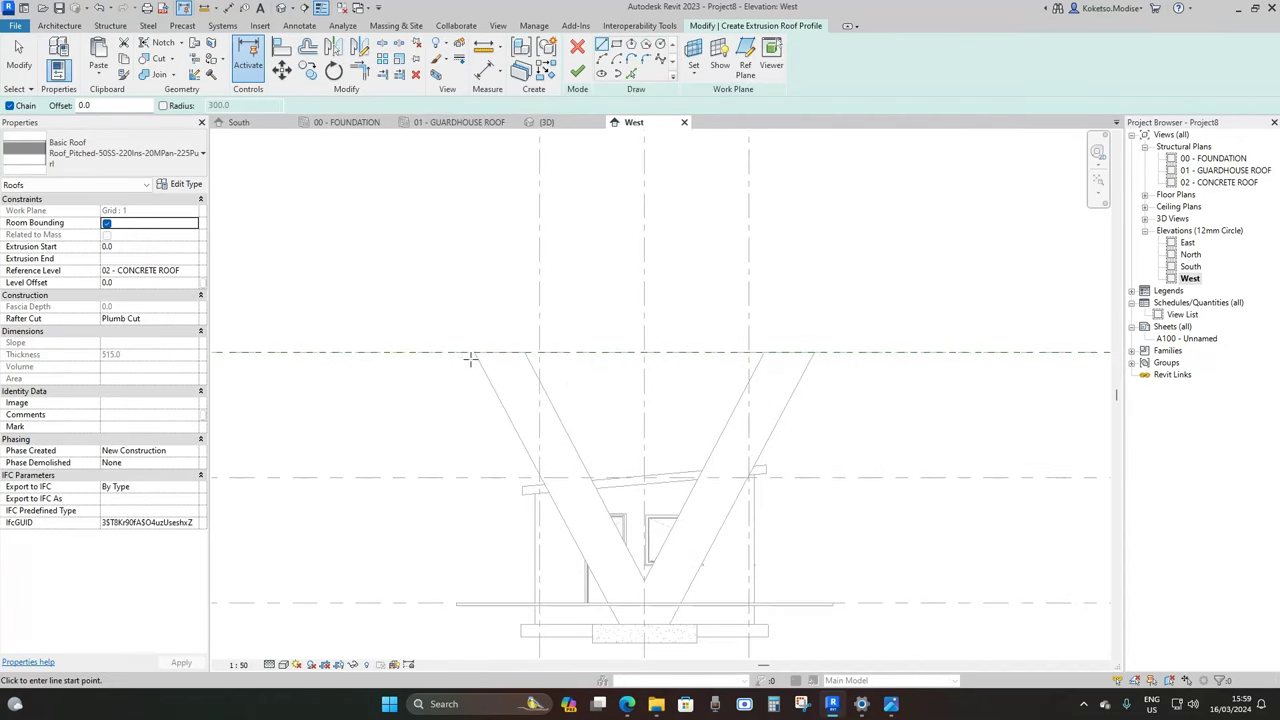
scroll(470, 358, "up", 2)
middle_click_drag(477, 350, 431, 330)
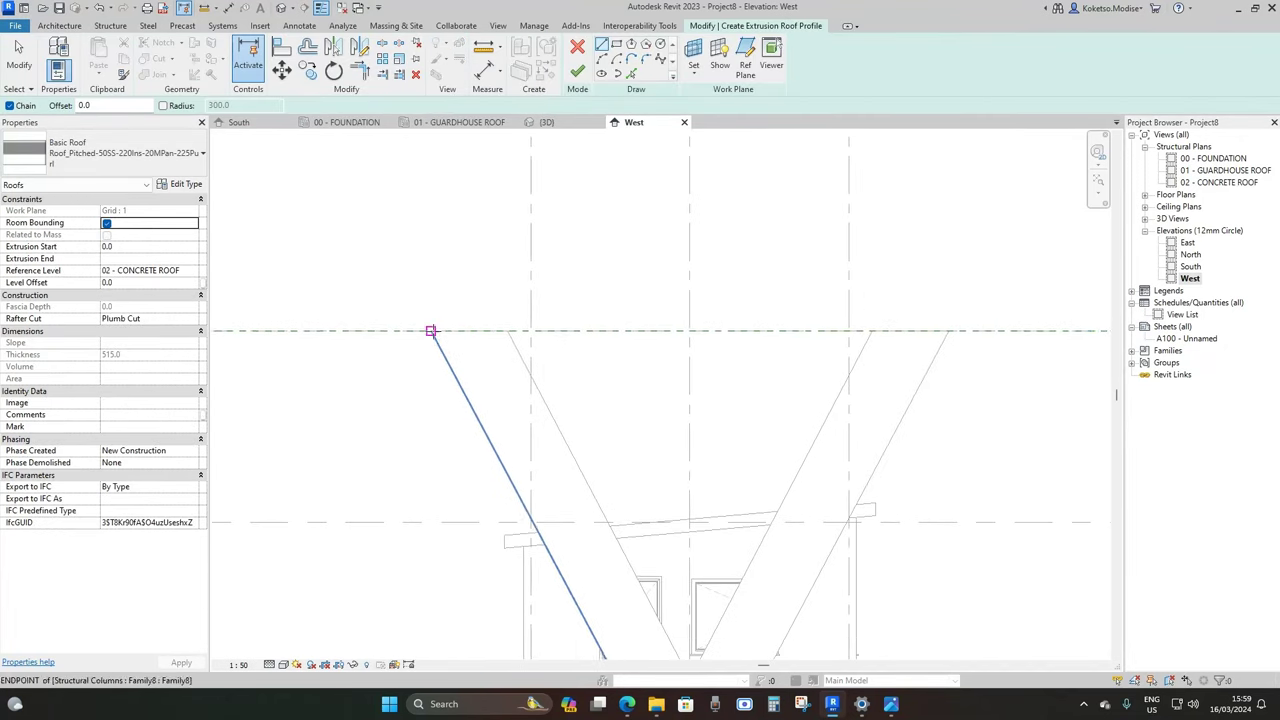
left_click(431, 330)
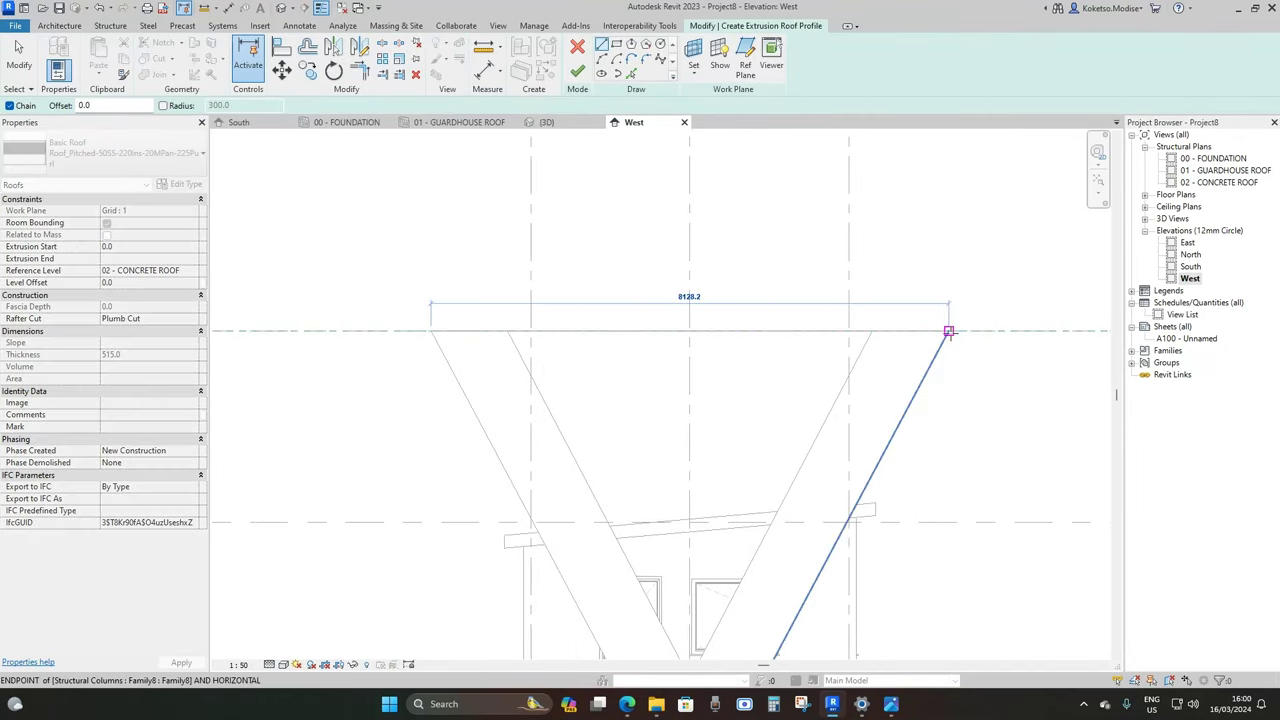
left_click(949, 331)
Continue the roof profile horizontally beyond the column on the grid A side, and add an outward-rising 45° line about 3500 mm long
middle_click_drag(986, 303, 749, 329)
scroll(749, 329, "down", 1)
middle_click_drag(815, 354, 764, 419)
scroll(764, 419, "down", 2)
scroll(743, 419, "up", 3)
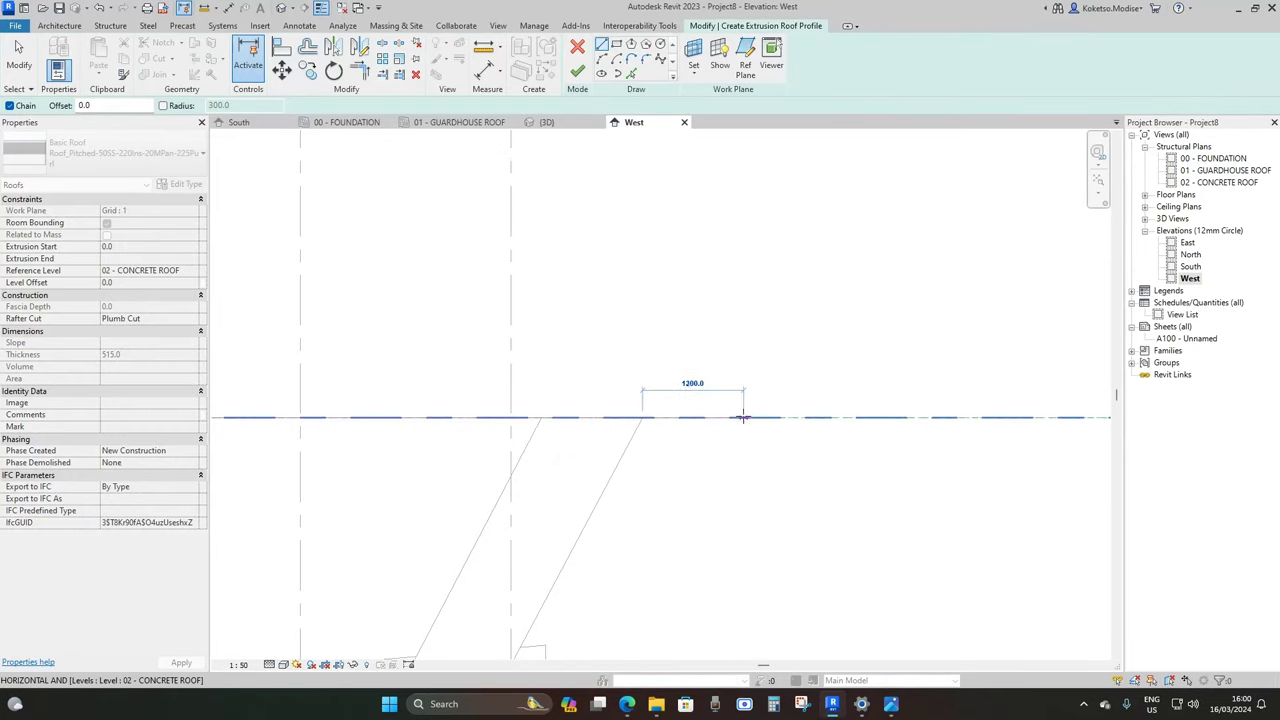
left_click(802, 417)
scroll(794, 377, "down", 1)
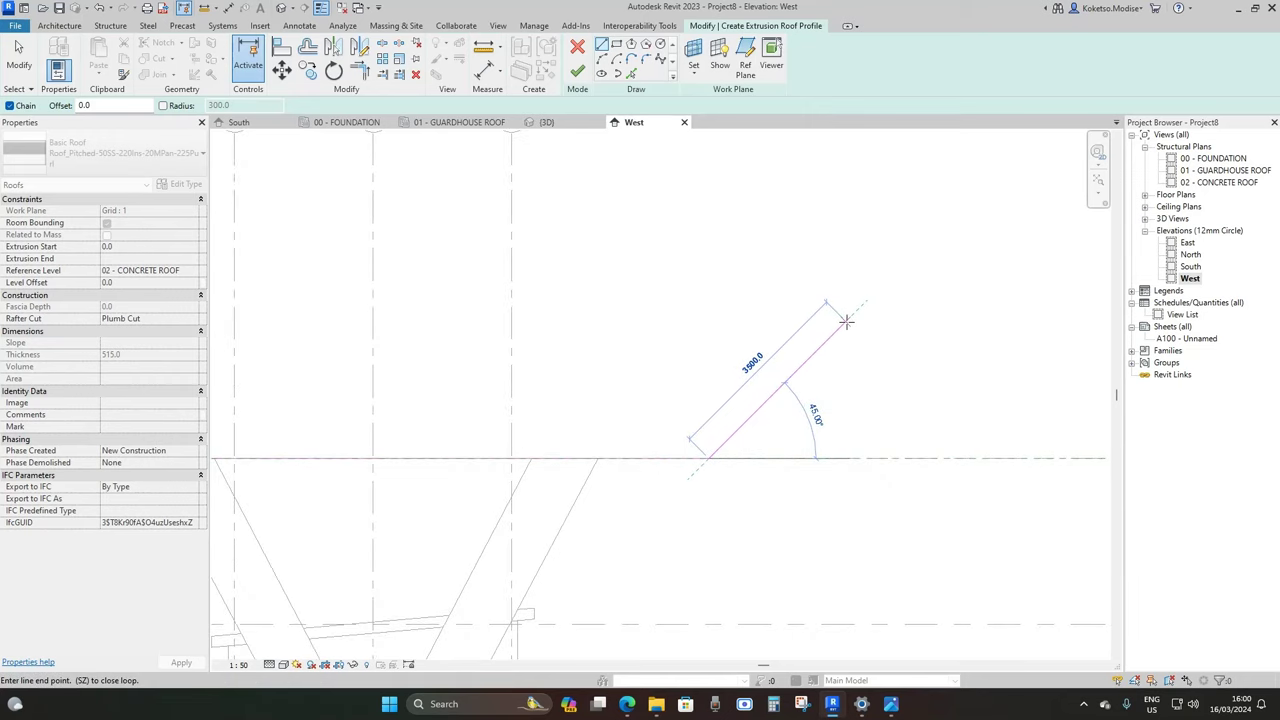
left_click(847, 322)
key("Escape")
scroll(866, 294, "down", 4)
key("Escape")
scroll(503, 394, "up", 3)
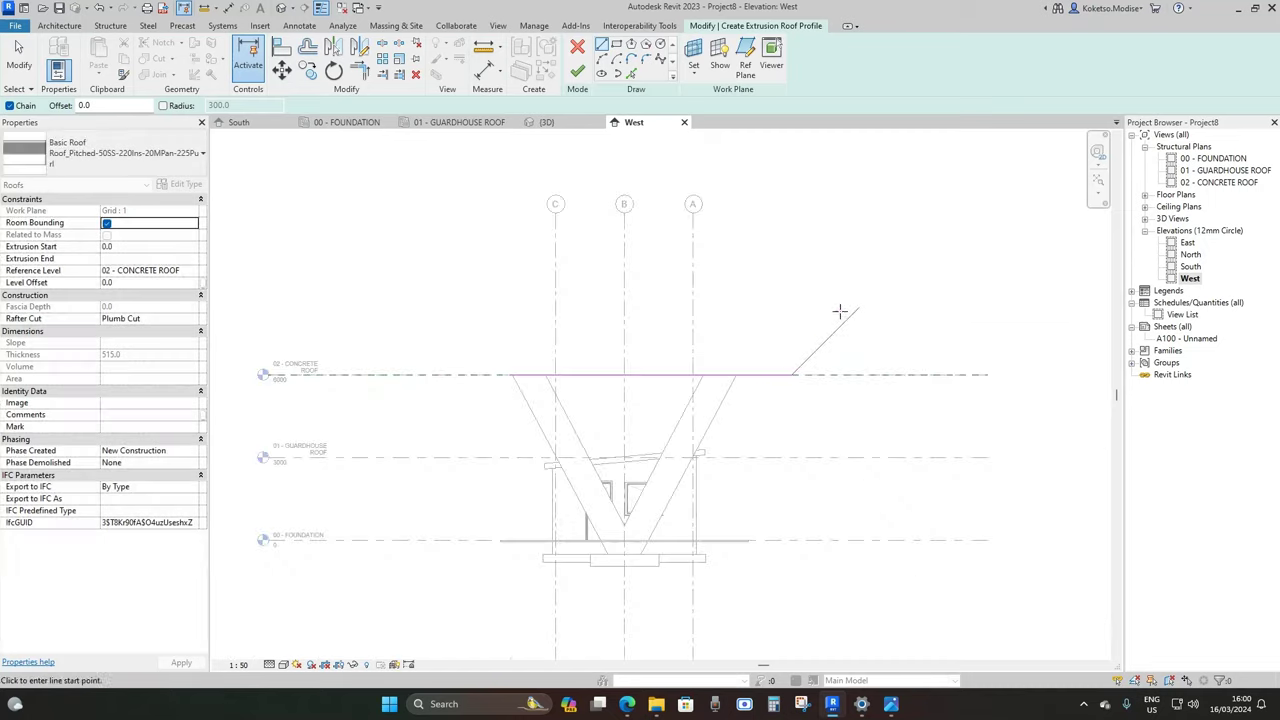
Lengthen the horizontal roof profile line past the V-column on the grid C side to a total of 10000 mm
left_click(524, 368)
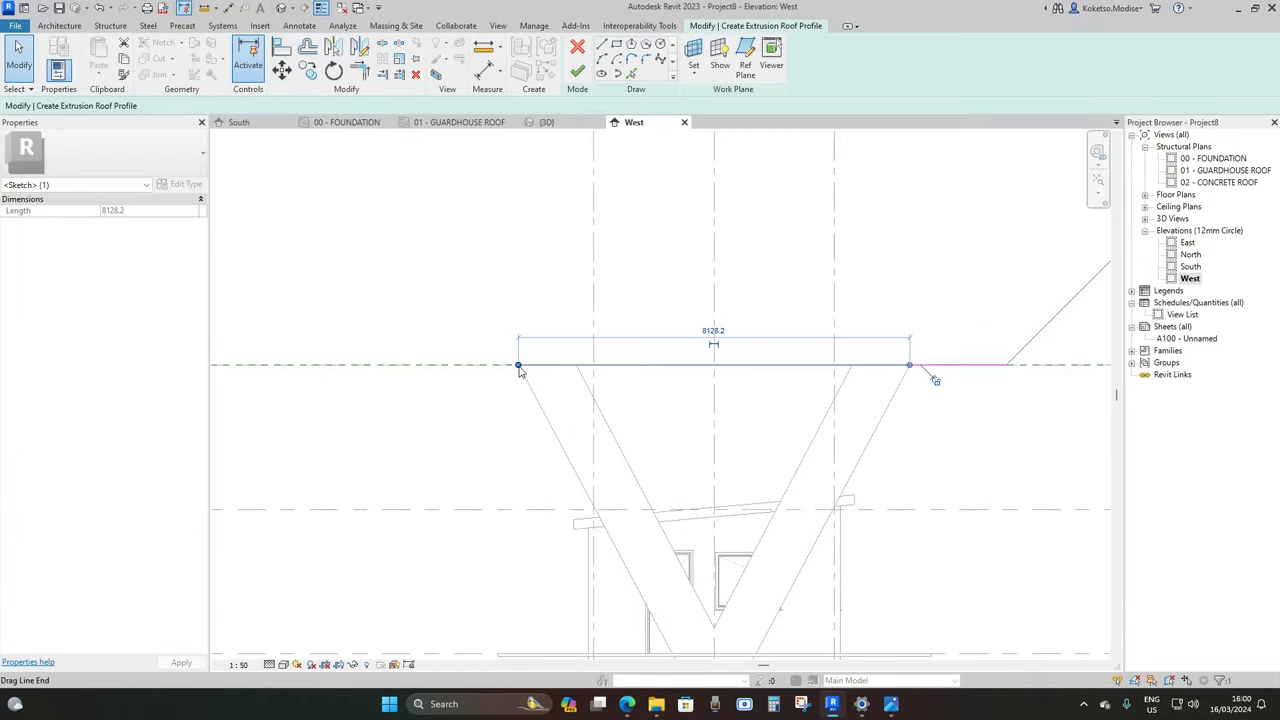
left_click_drag(519, 367, 448, 364)
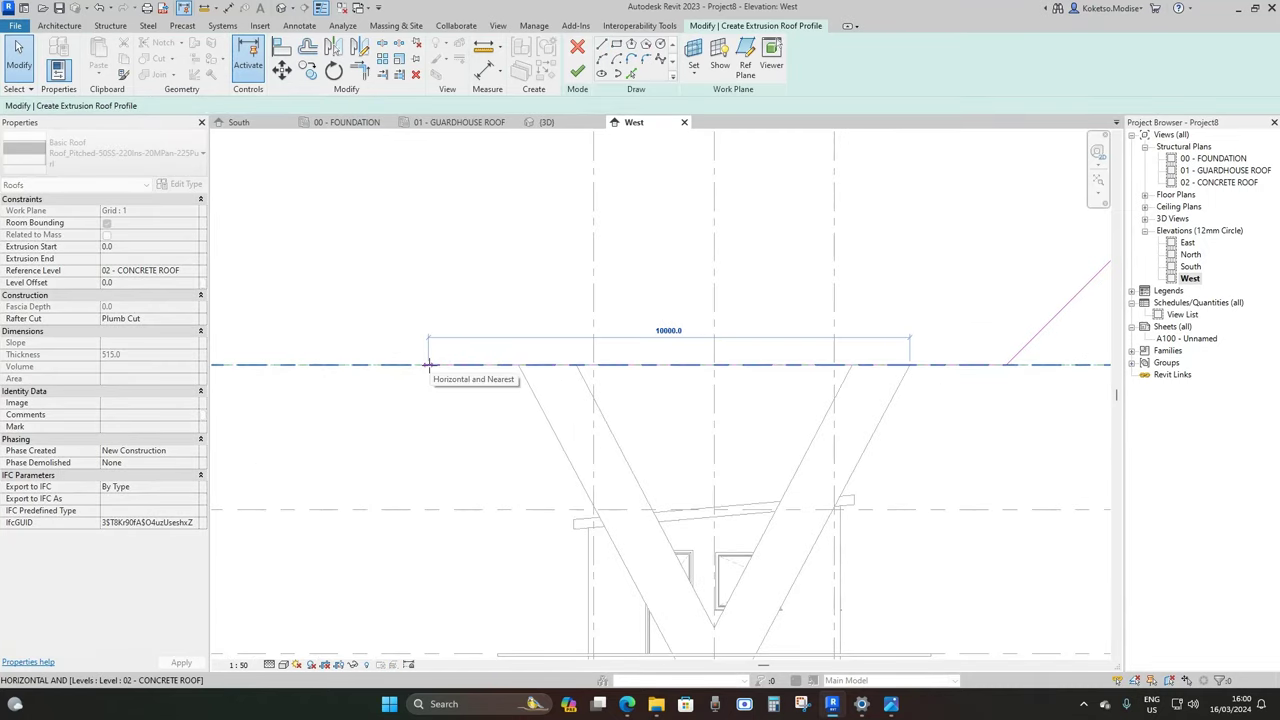
left_click_drag(429, 365, 421, 365)
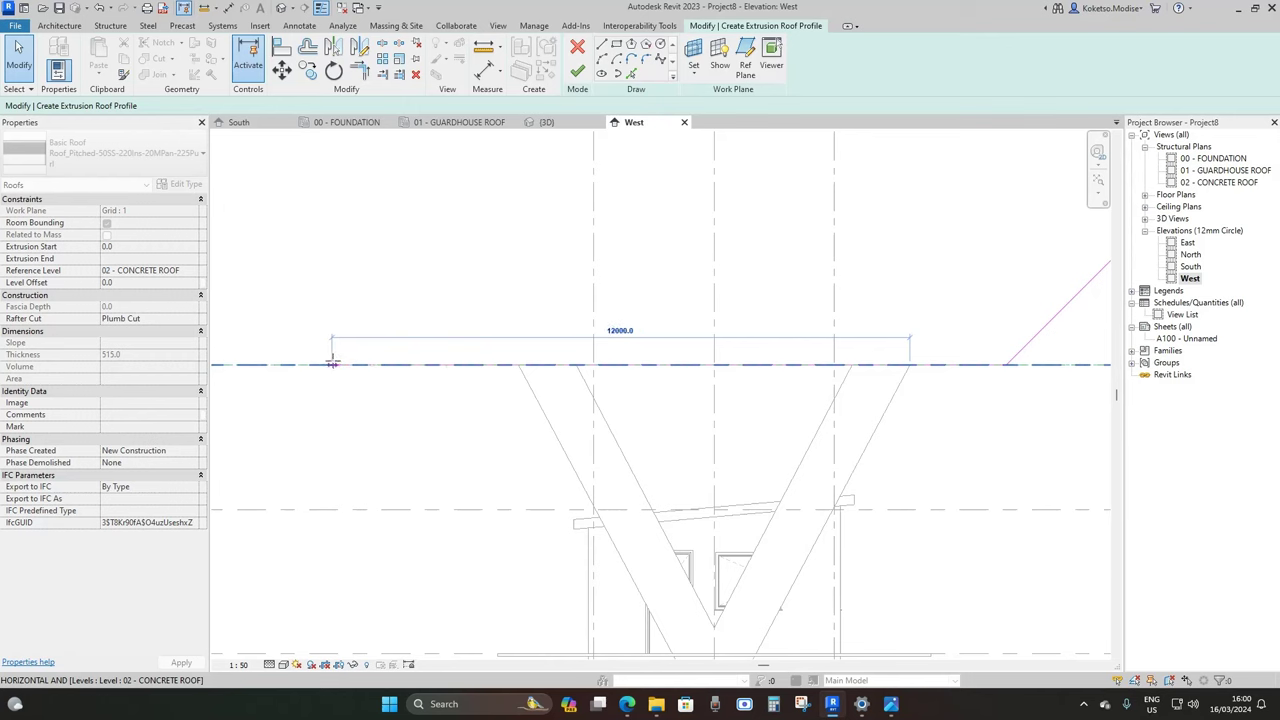
left_click_drag(332, 364, 365, 362)
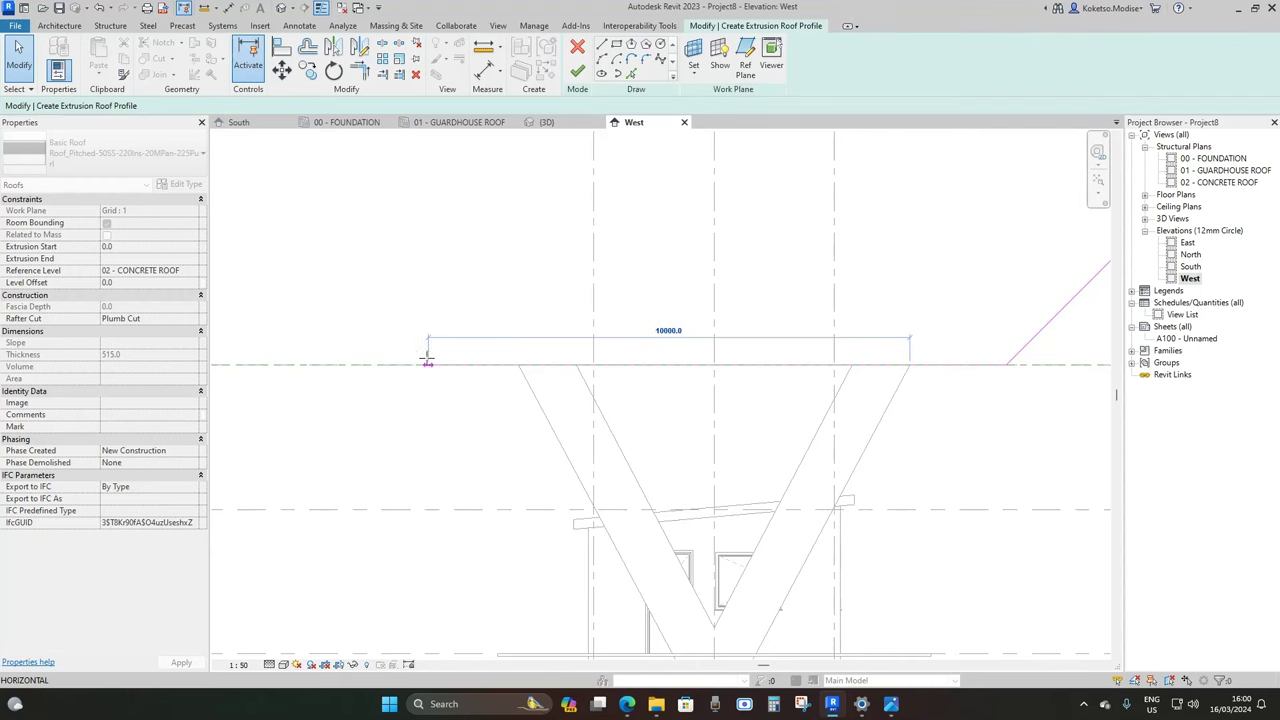
left_click_drag(427, 362, 427, 362)
scroll(480, 391, "down", 3)
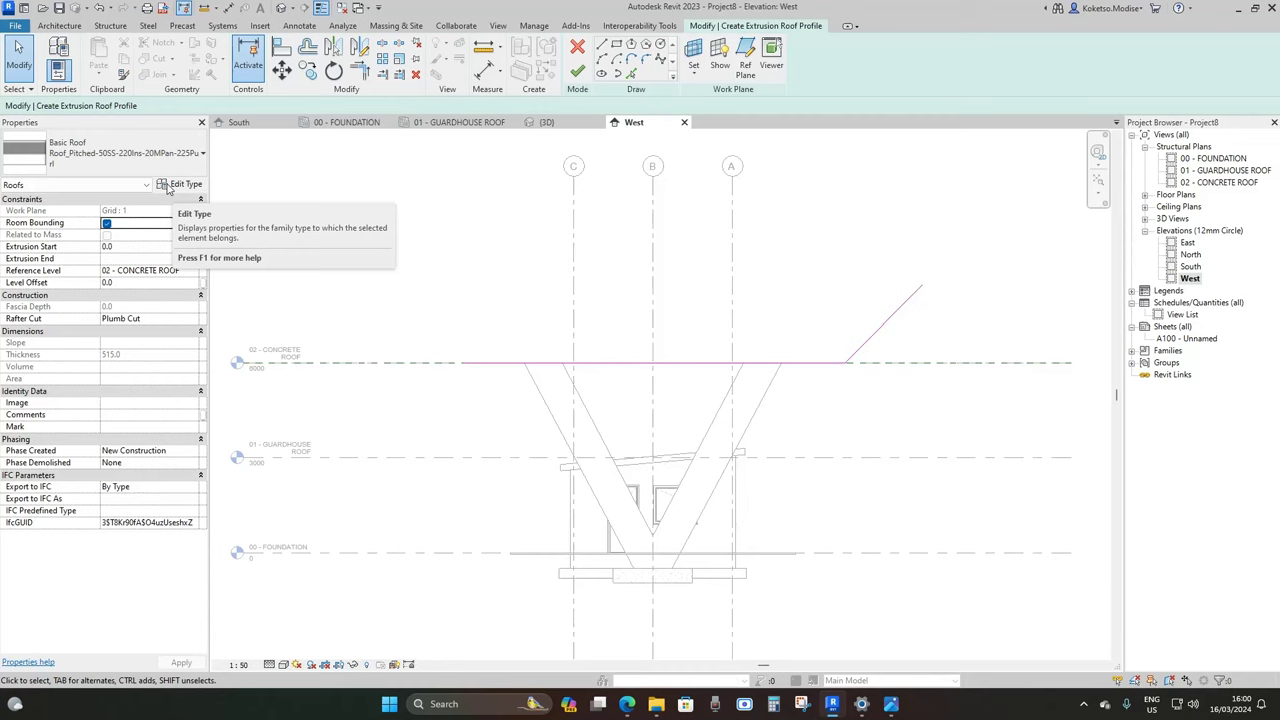
left_click(168, 188)
left_click(466, 197)
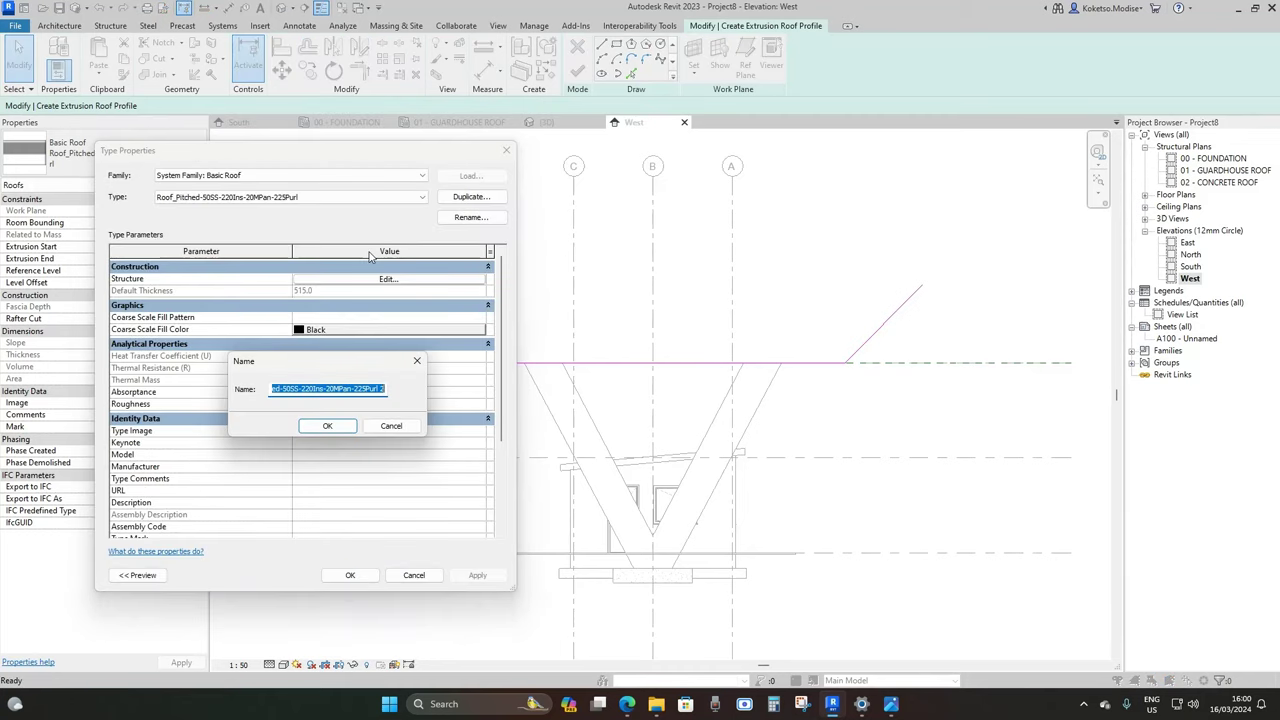
key("Escape")
key("Escape")
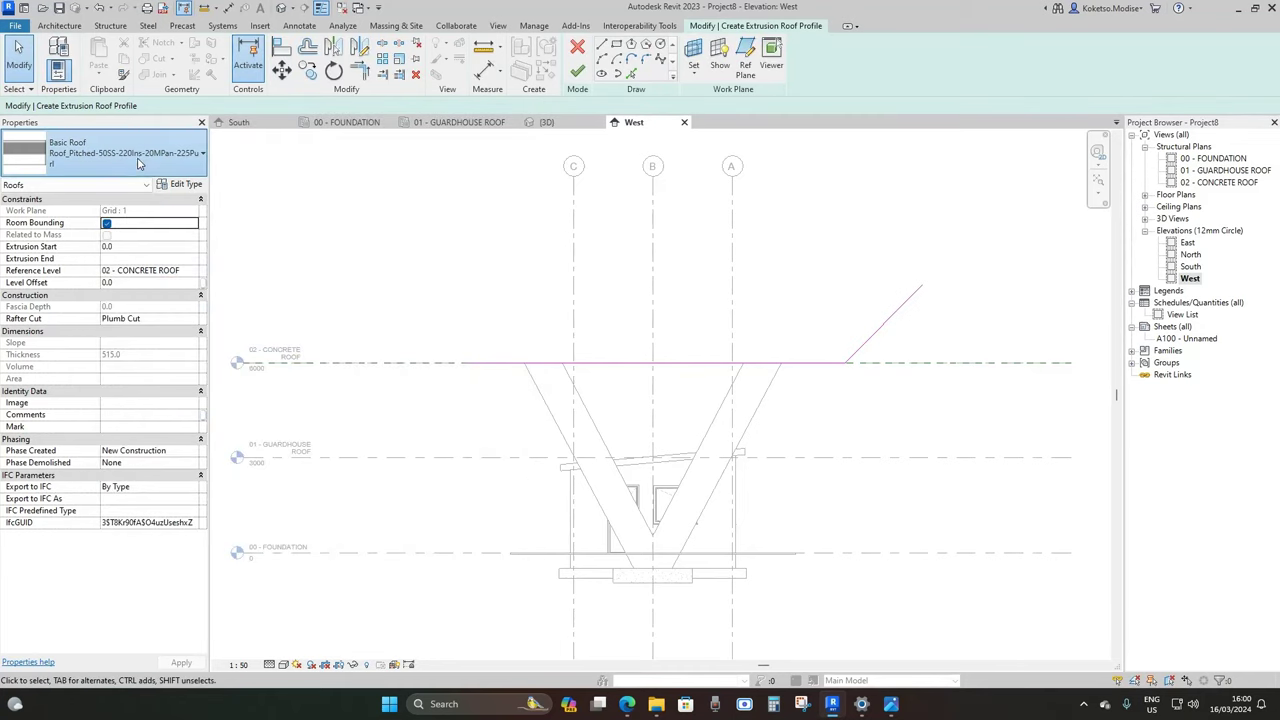
Switch the roof to Roof_Generic-400mm and duplicate that type as 1200mm CONCRETE ROOF
left_click(120, 152)
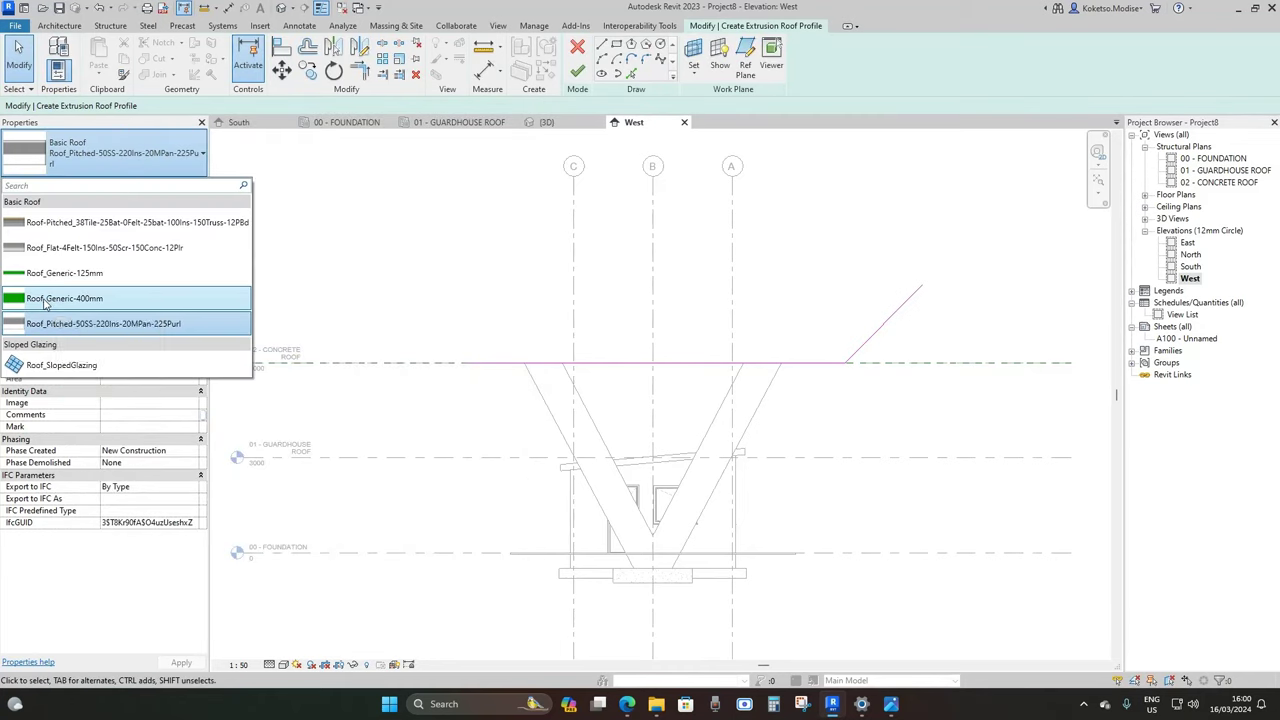
left_click(52, 299)
left_click(180, 184)
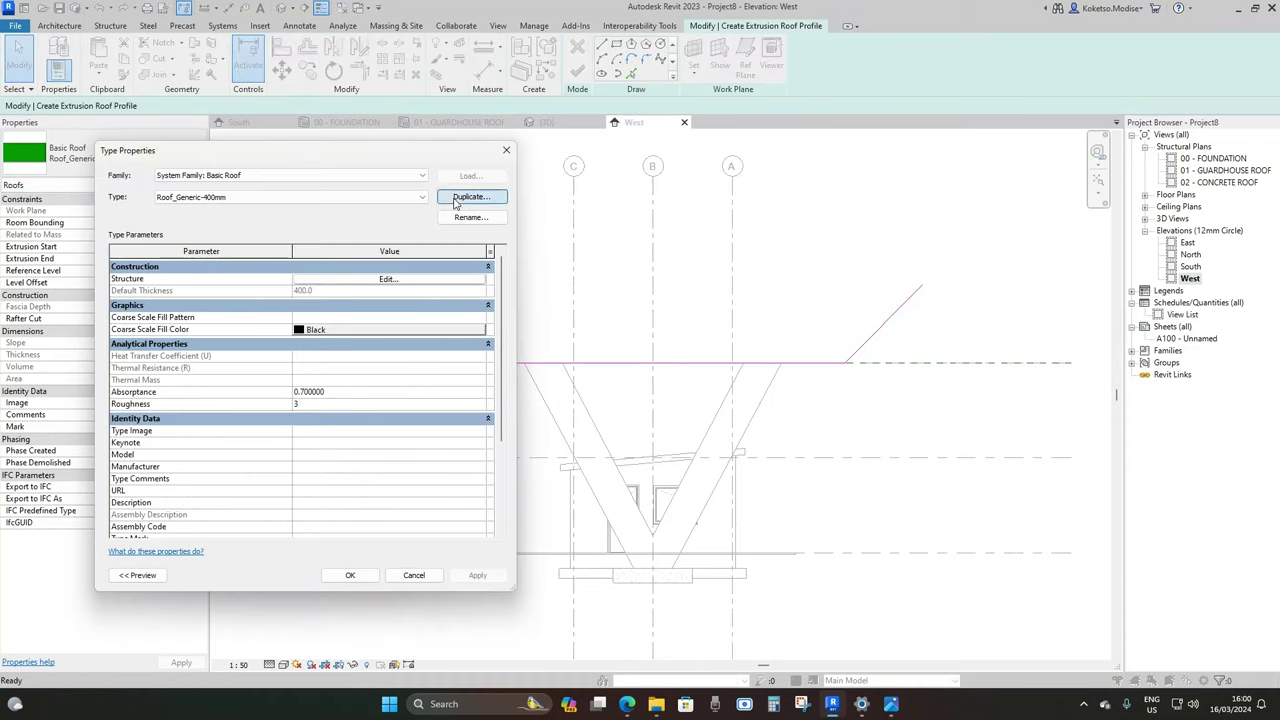
left_click(466, 197)
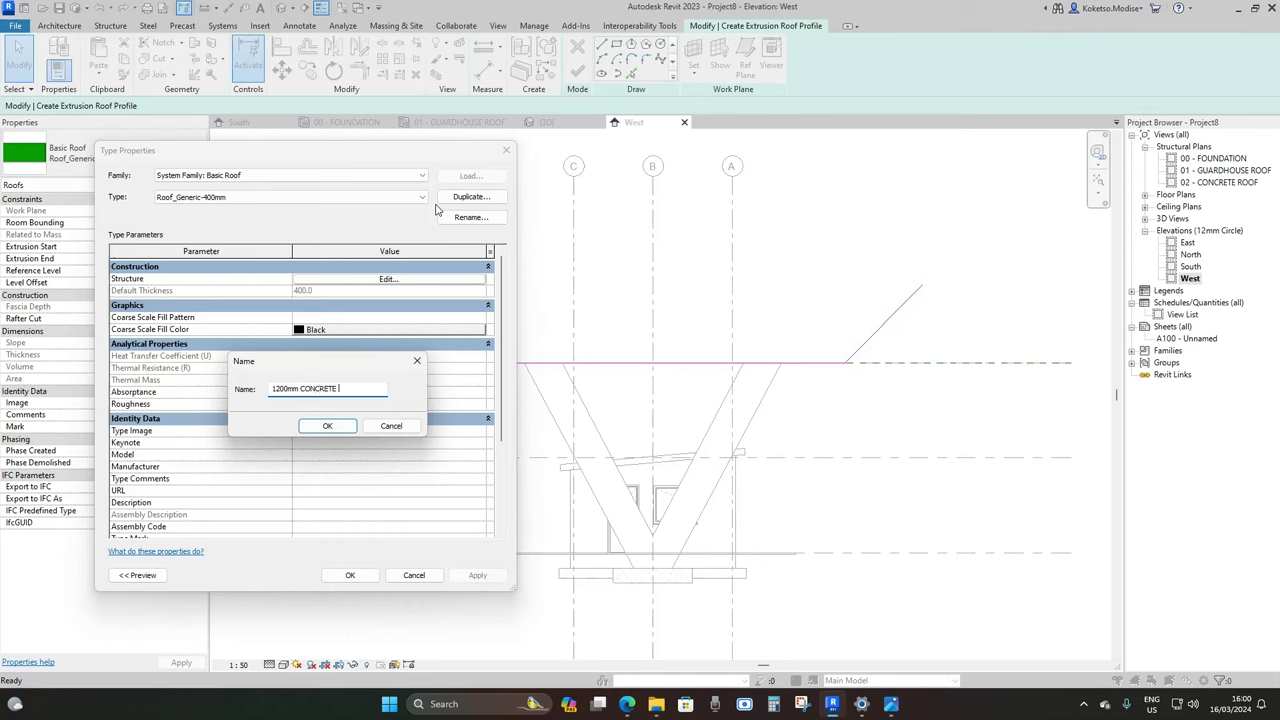
left_click(327, 426)
Set the new roof type's structure layer to 1200 mm thick with the Concrete, Precast material
left_click(335, 279)
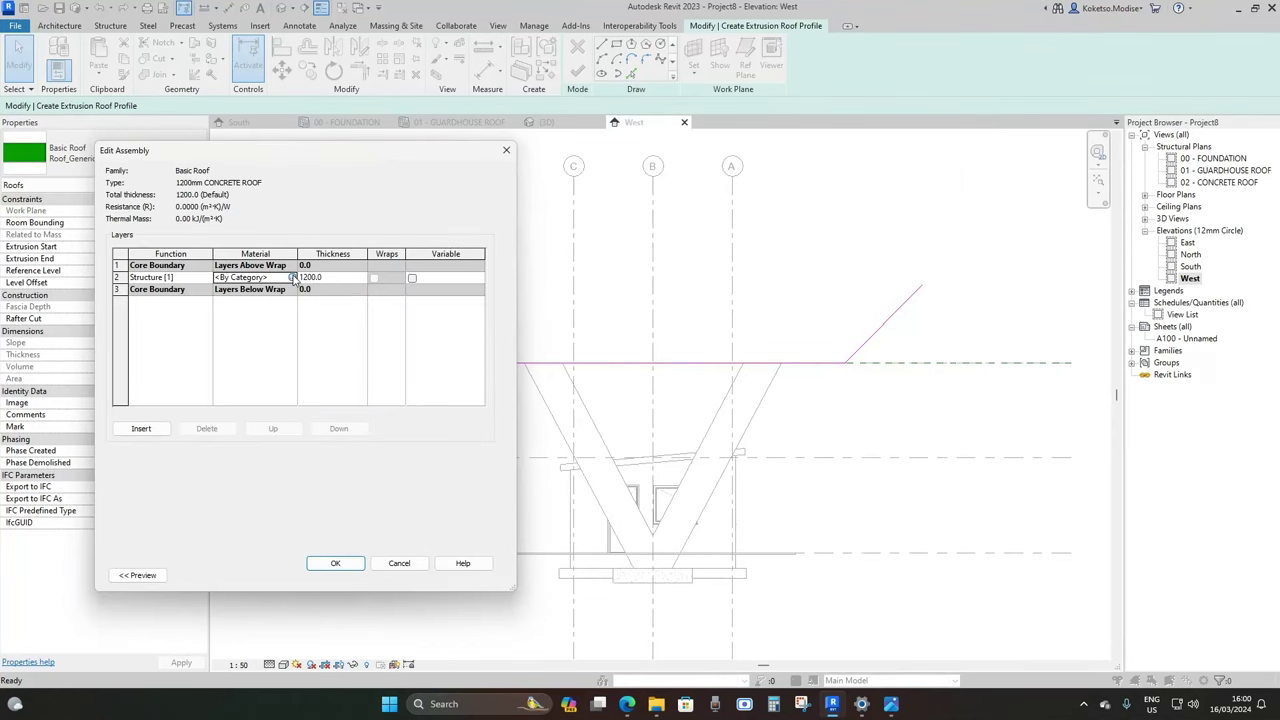
left_click(292, 277)
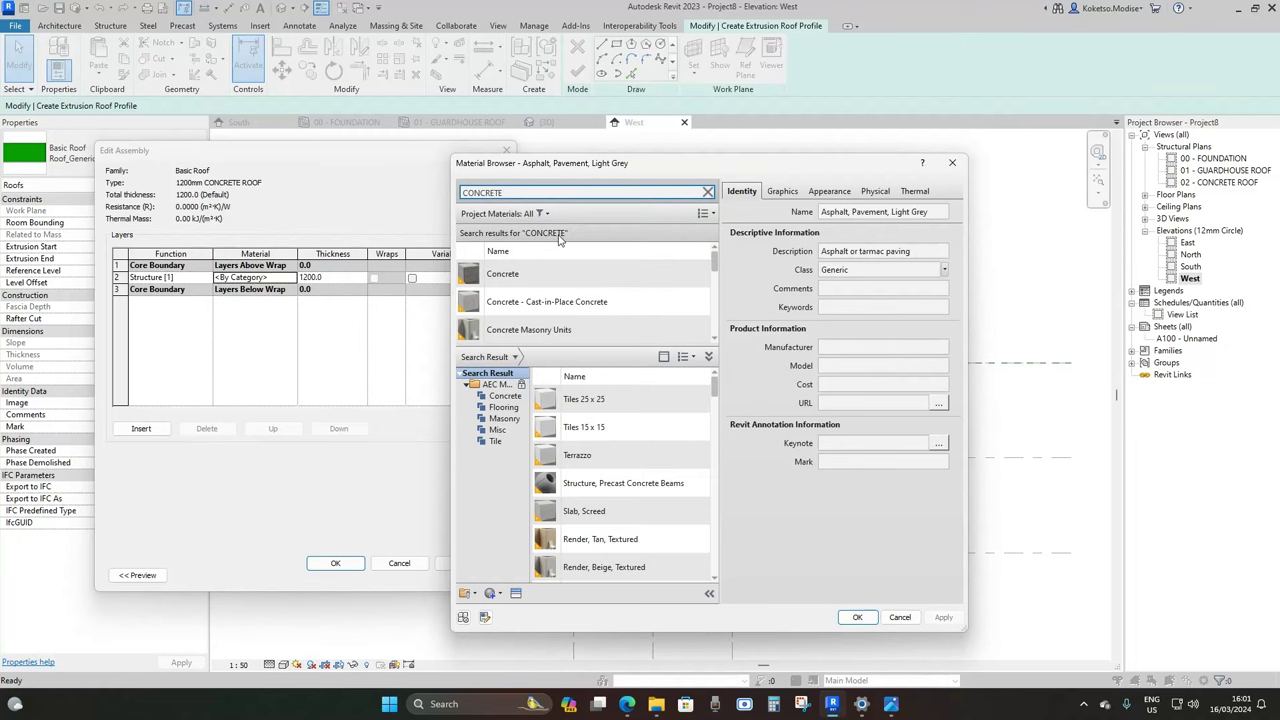
scroll(590, 300, "down", 3)
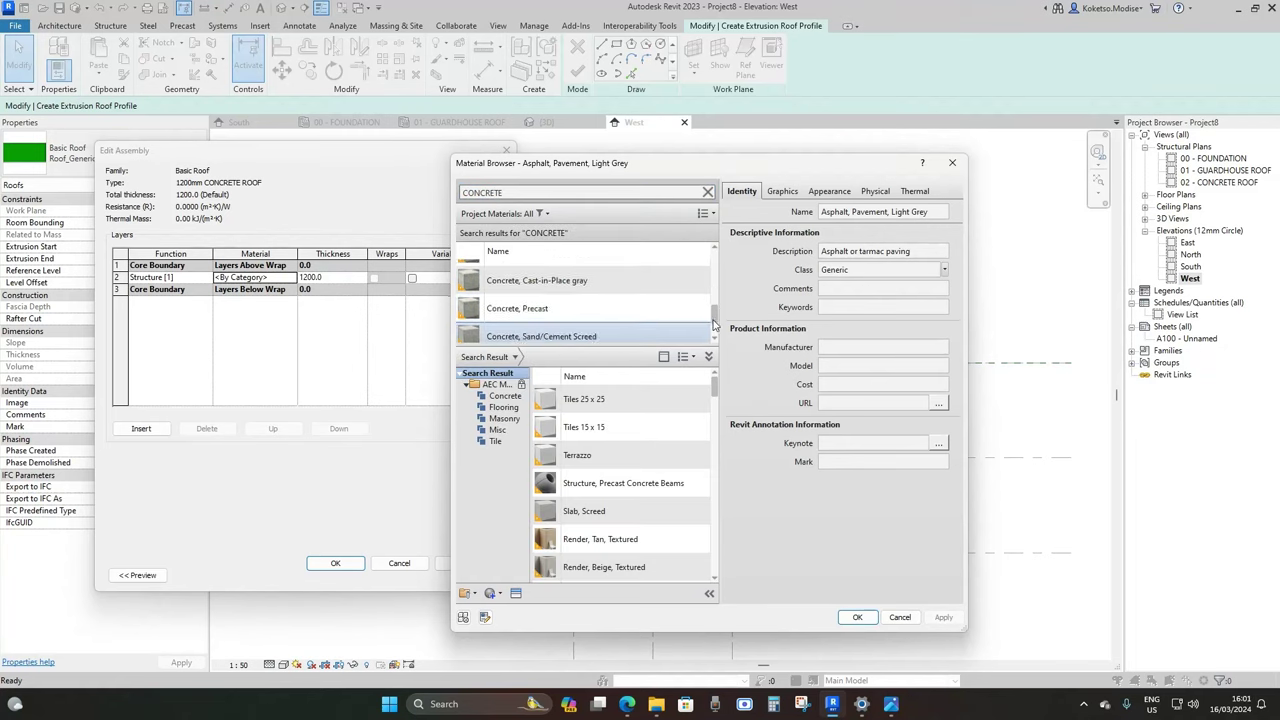
left_click(520, 301)
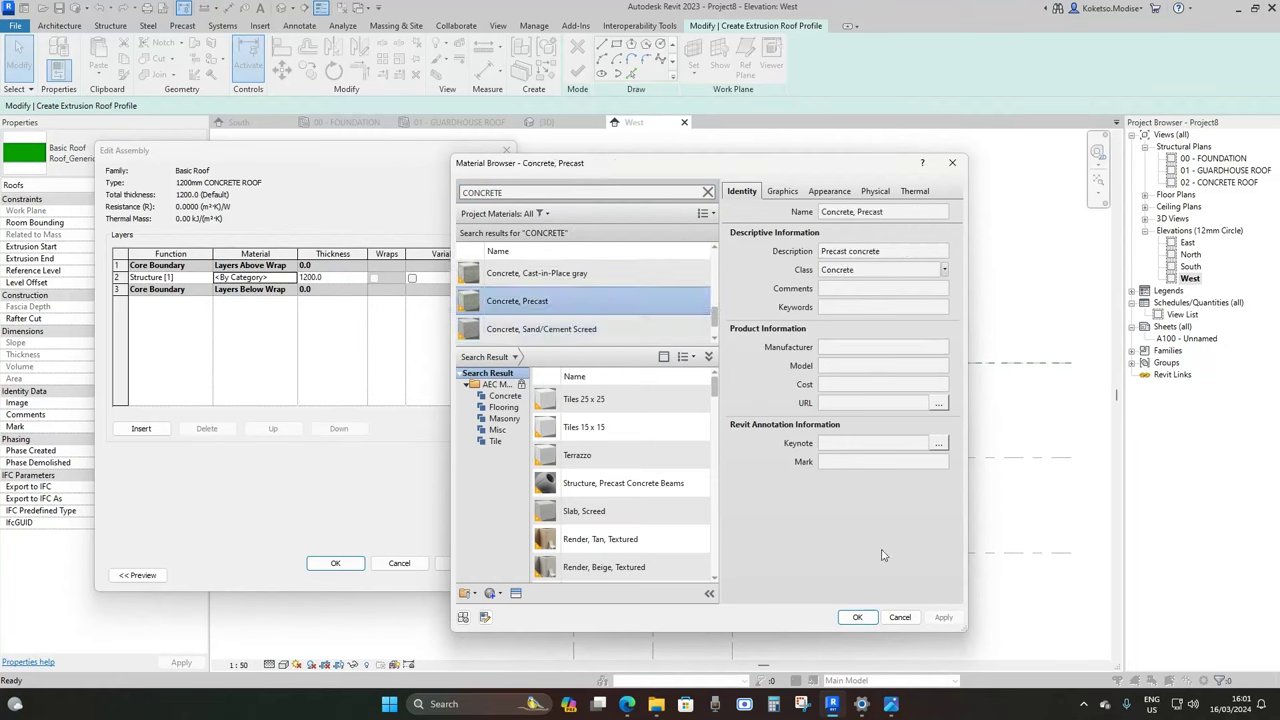
left_click(857, 618)
left_click(335, 563)
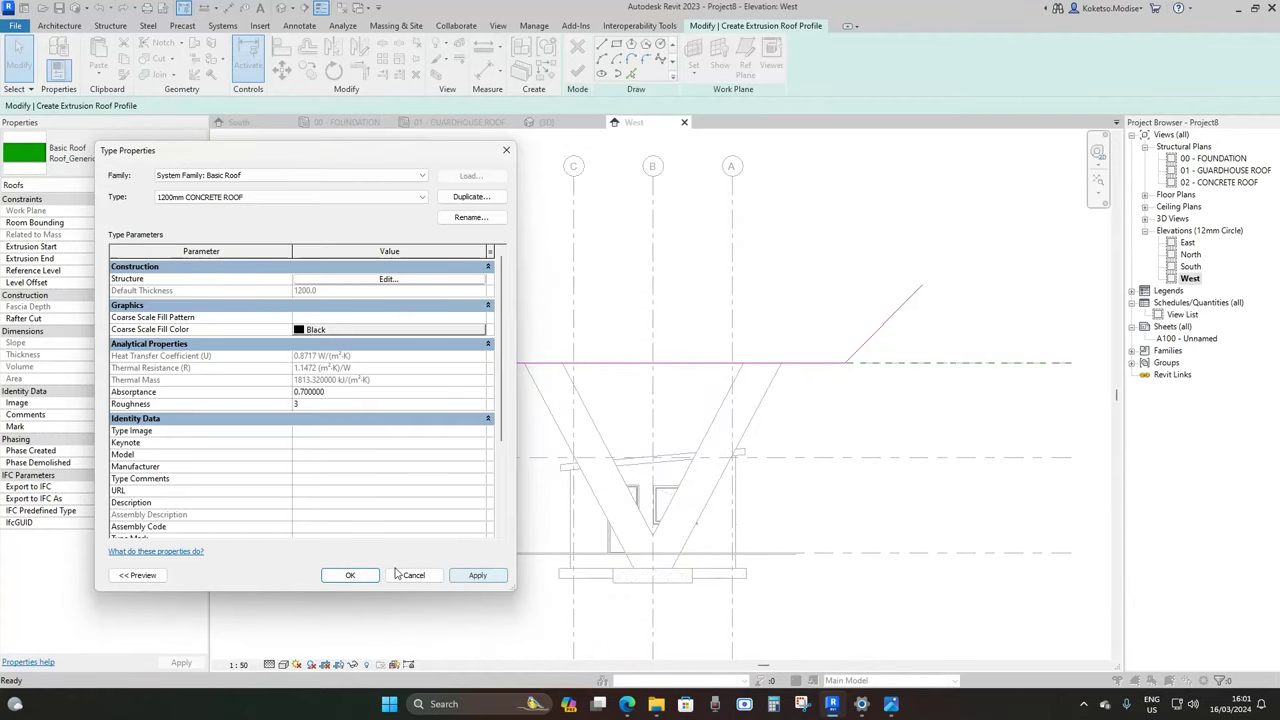
left_click(350, 575)
Delete the short horizontal segment, stretch the long profile line to the base of the 45° line, and finish the roof sketch
left_click(580, 72)
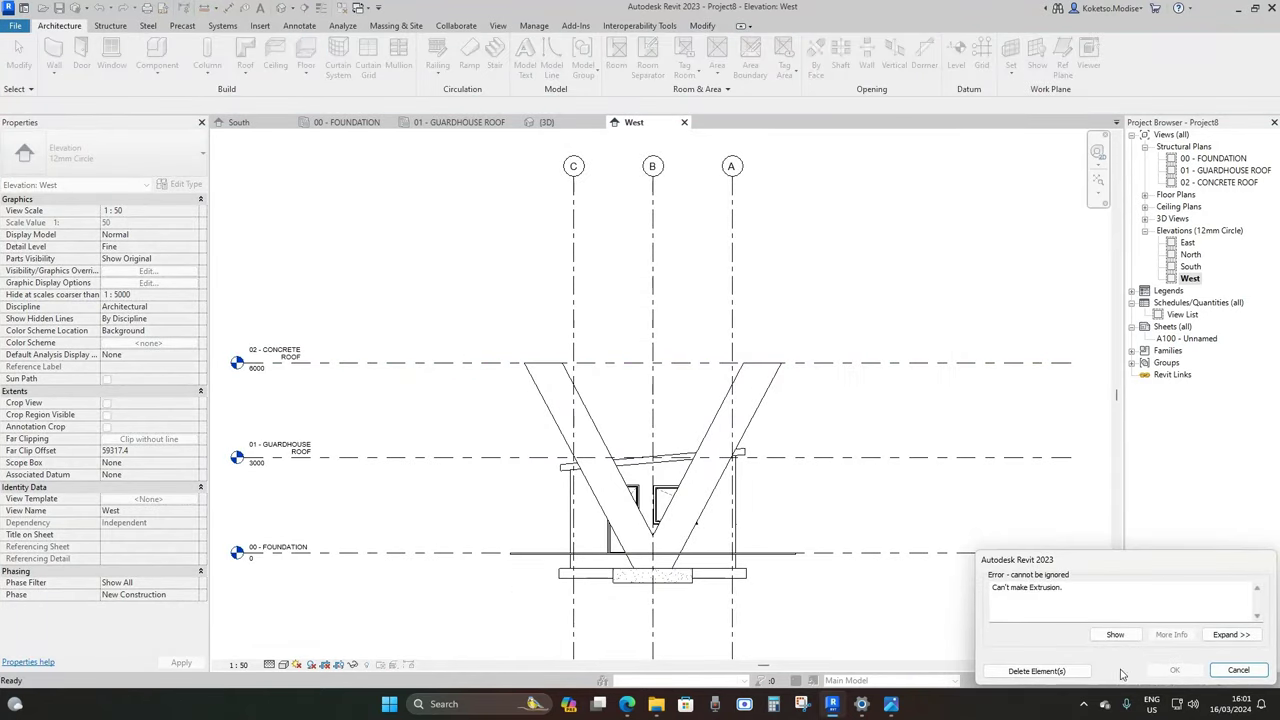
left_click(1074, 671)
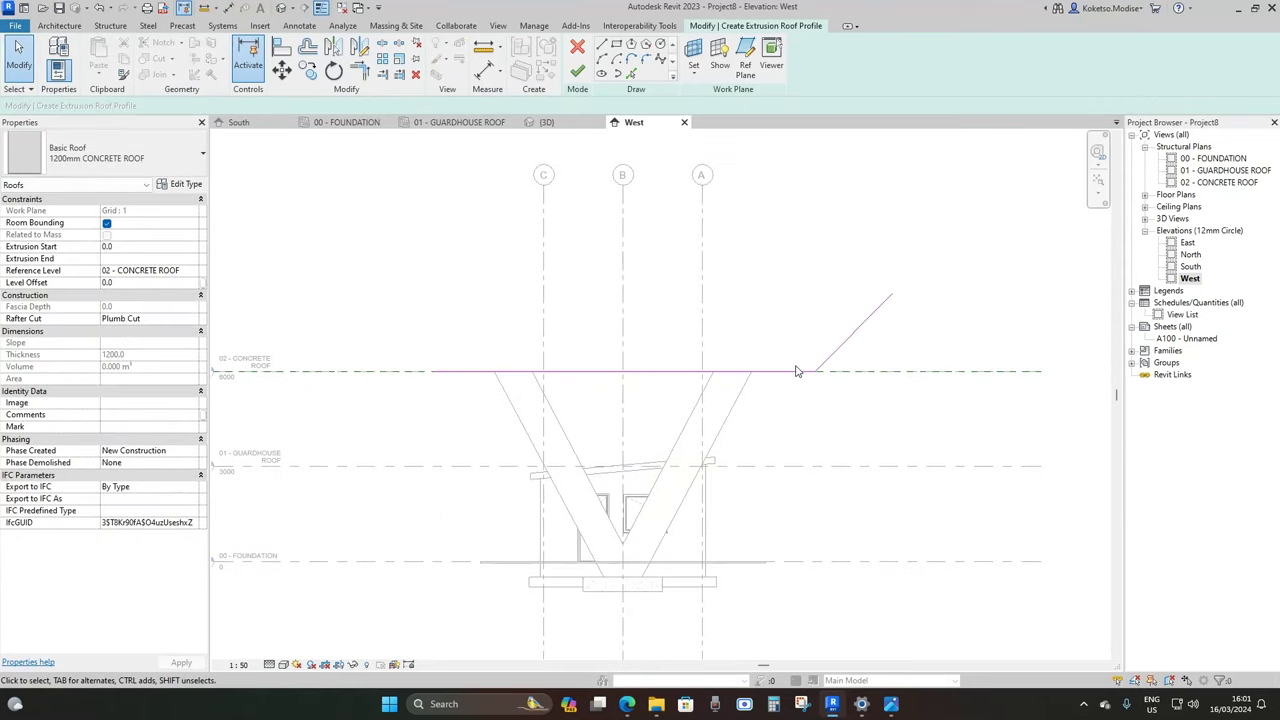
left_click(770, 375)
scroll(758, 372, "up", 2)
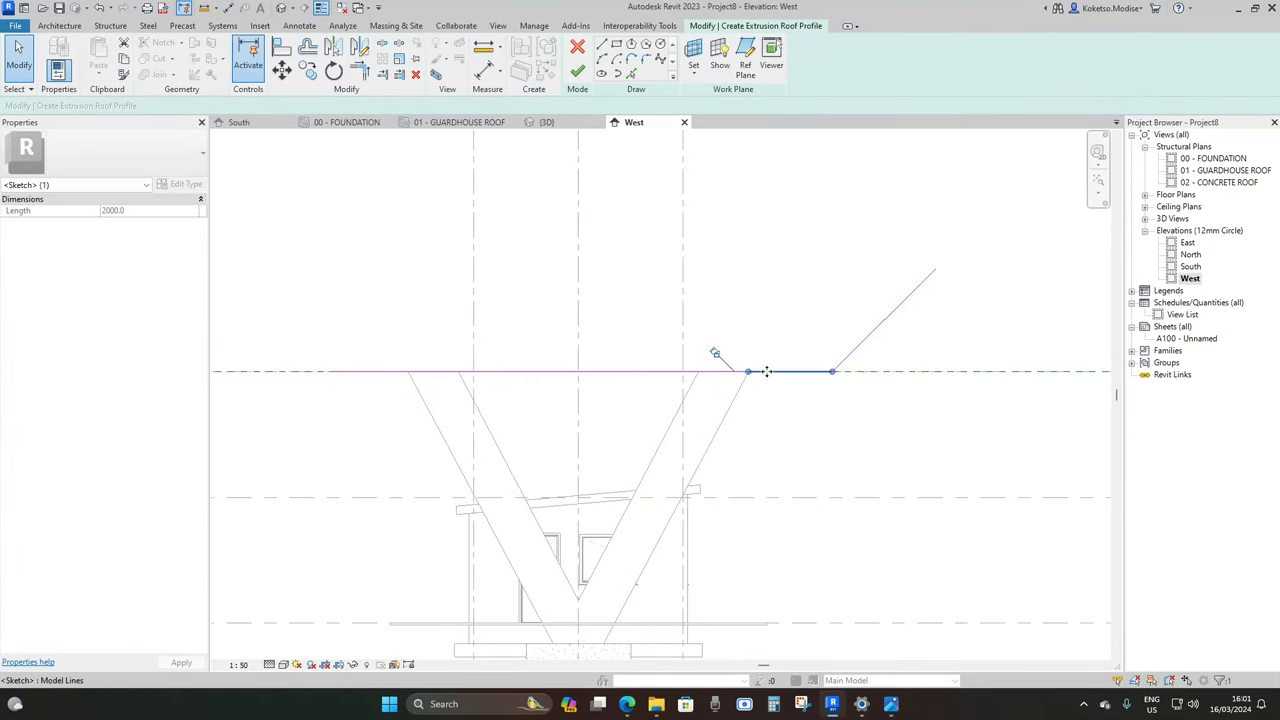
key("Delete")
left_click(745, 373)
left_click_drag(750, 372, 832, 371)
left_click(577, 71)
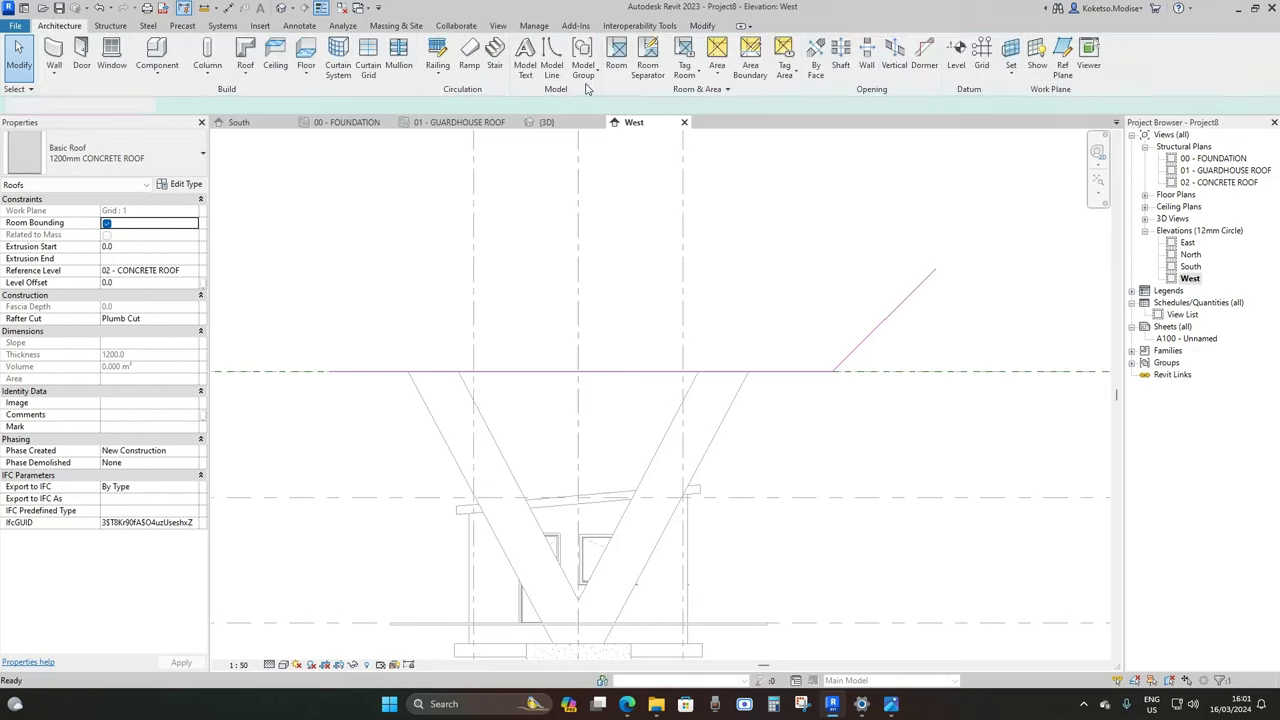
Move the roof up about 1200 mm so its underside rests on the 02 - CONCRETE ROOF level
scroll(541, 447, "up", 2)
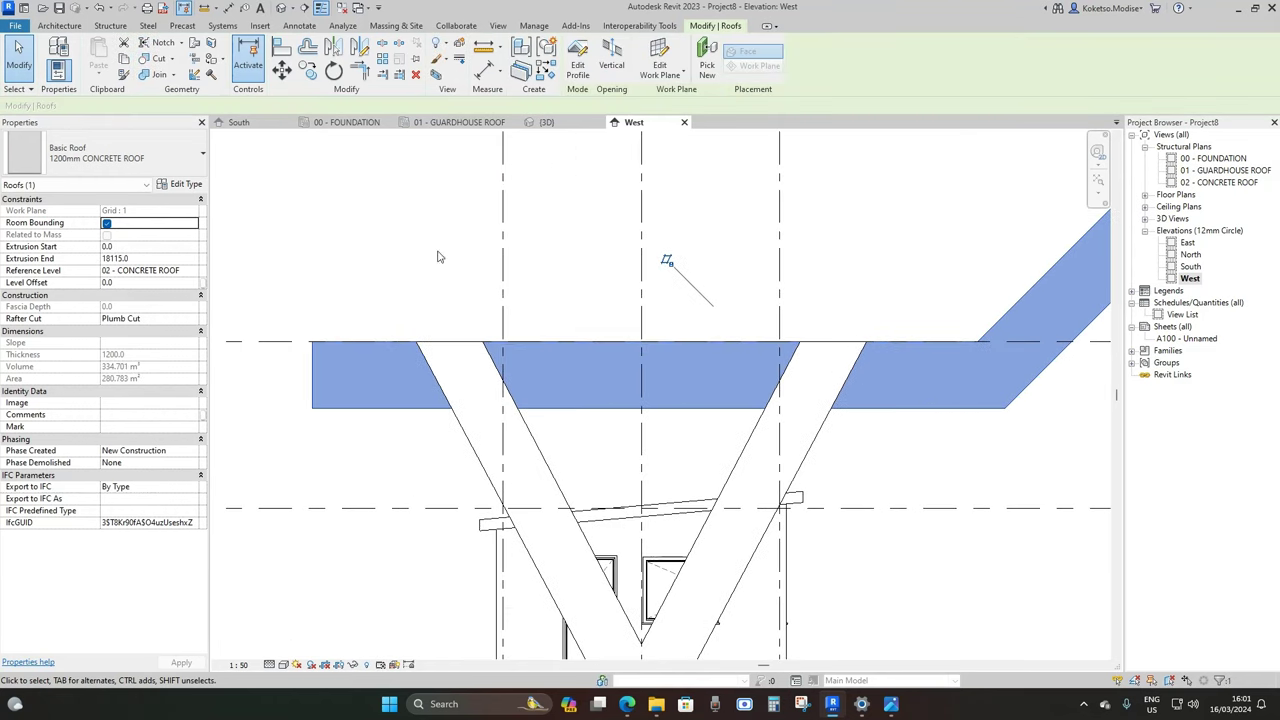
left_click(281, 70)
left_click(541, 301)
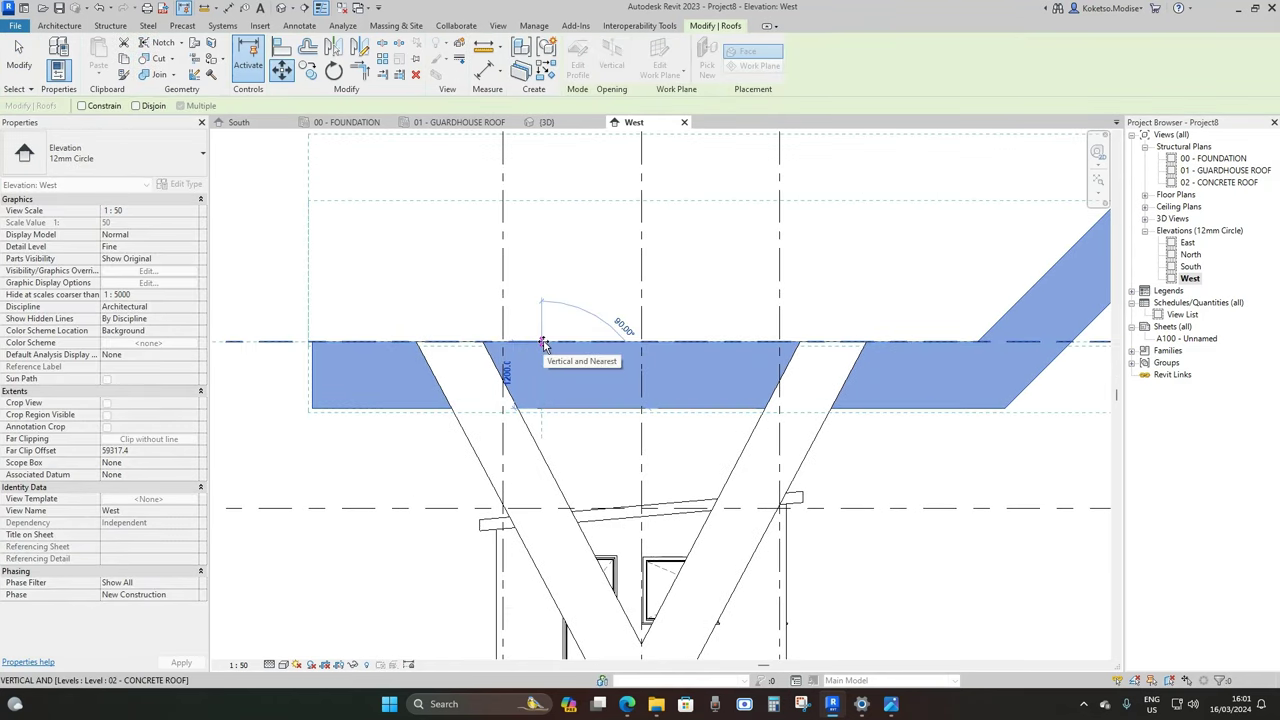
left_click(543, 344)
scroll(543, 370, "down", 2)
scroll(629, 263, "up", 1)
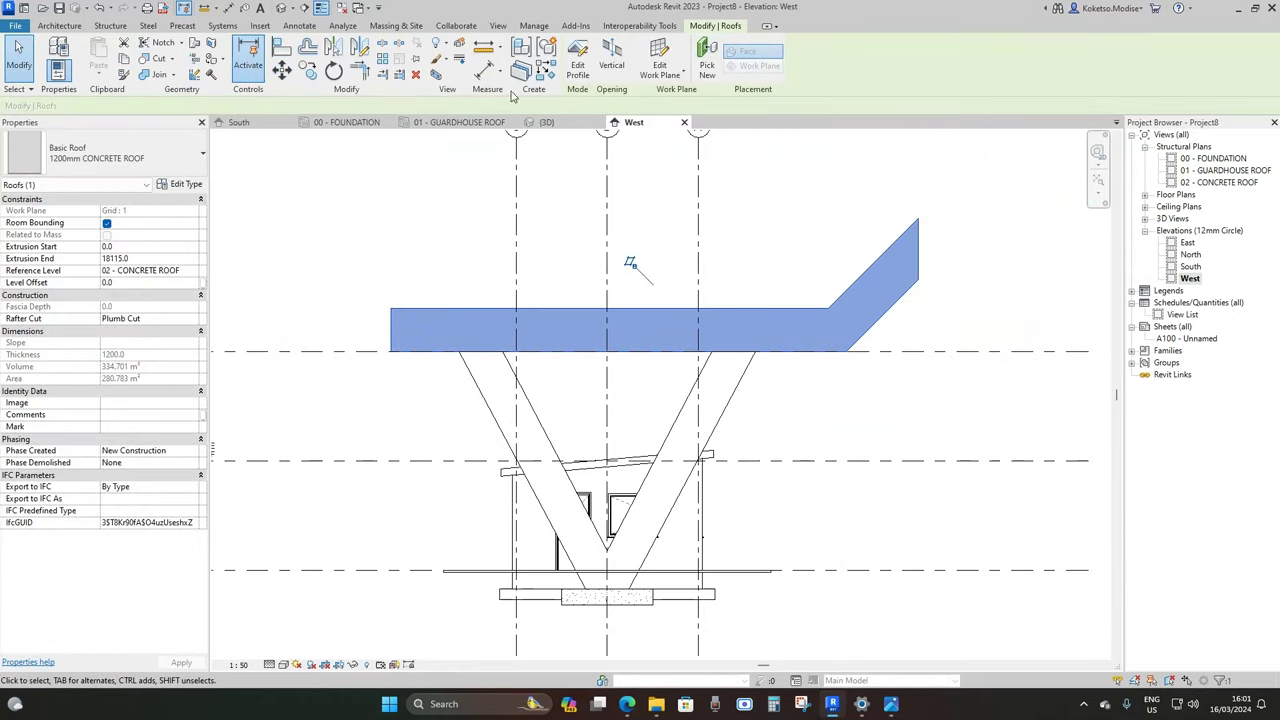
Inspect in the 3D view how far the concrete roof extends over the row of V-shaped columns
left_click(561, 125)
middle_click_drag(786, 443, 690, 503, "shift")
key("Escape")
key("Escape")
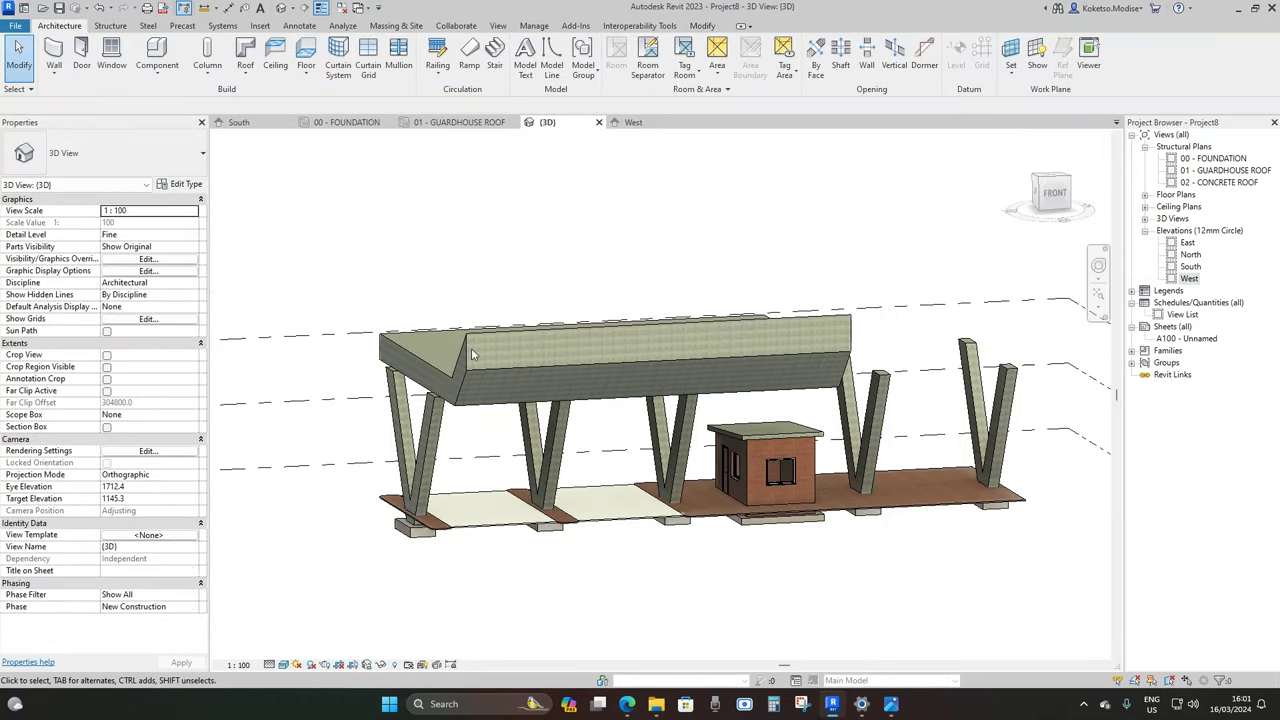
scroll(554, 306, "down", 3)
middle_click_drag(660, 289, 686, 292, "shift")
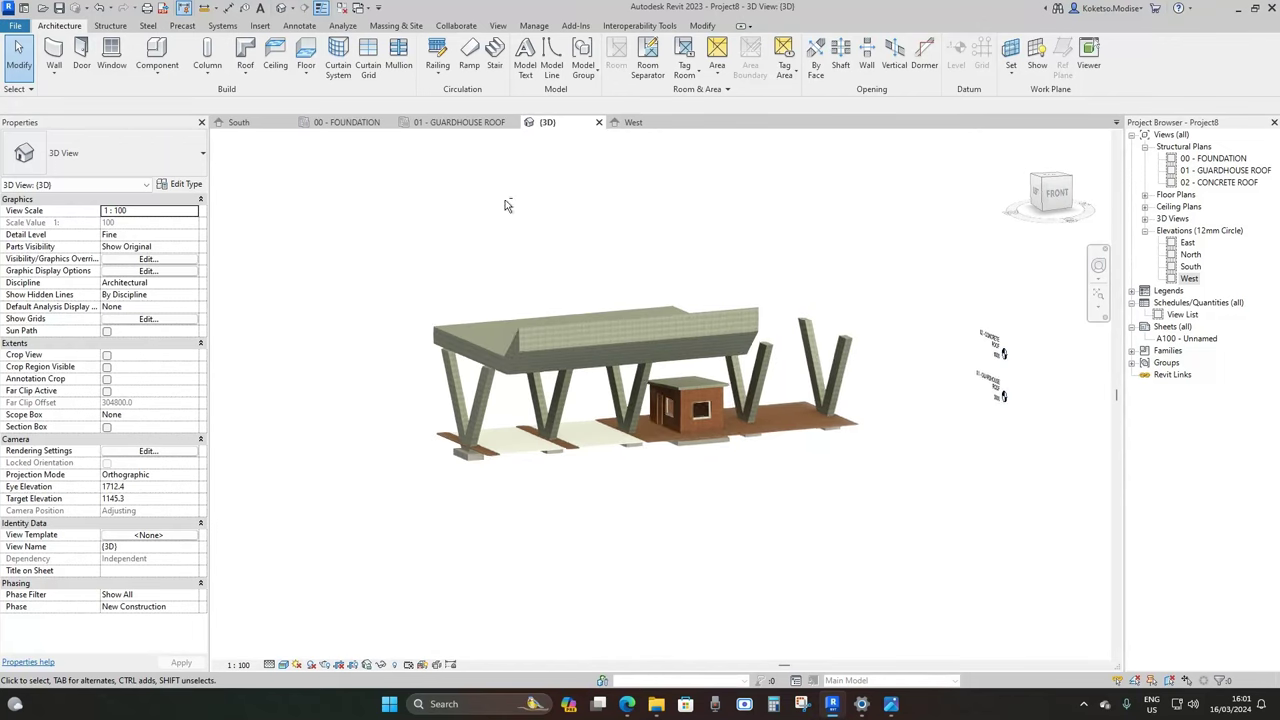
Draw a vertical reference plane beyond each end column in the South elevation, spanning past the roof level
left_click(238, 122)
scroll(1060, 200, "up", 4)
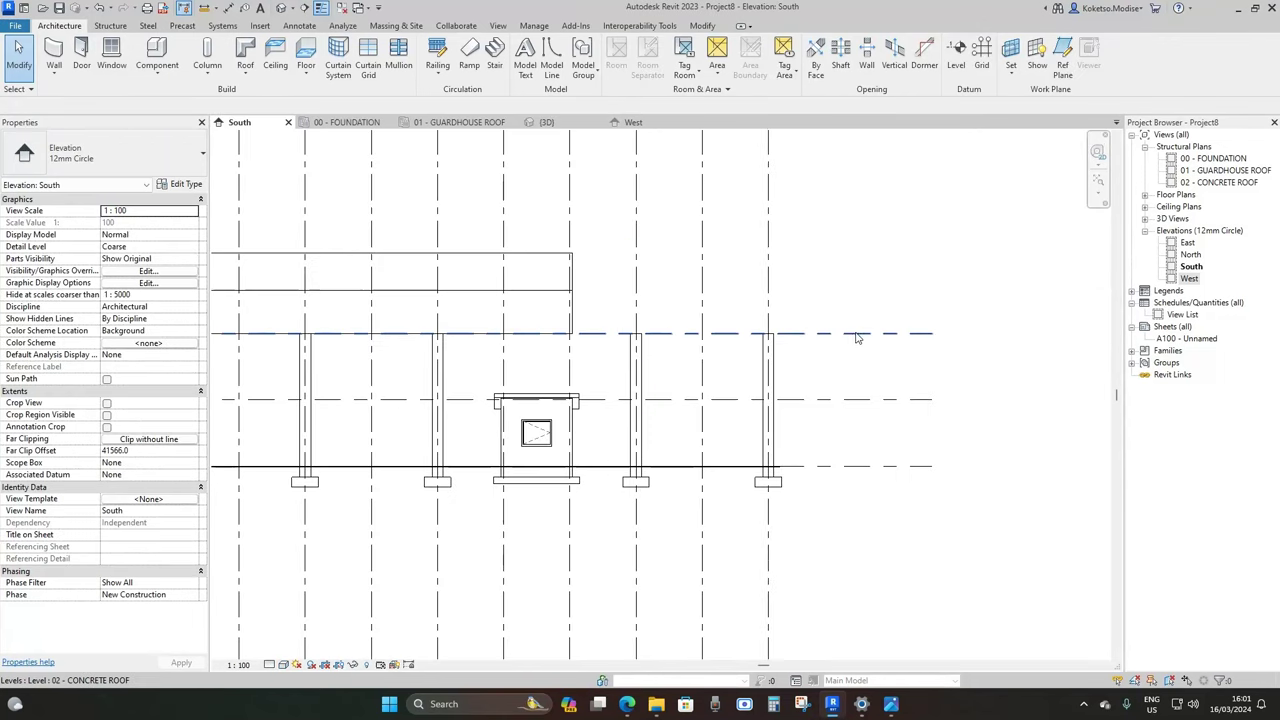
left_click(1062, 62)
scroll(820, 257, "up", 2)
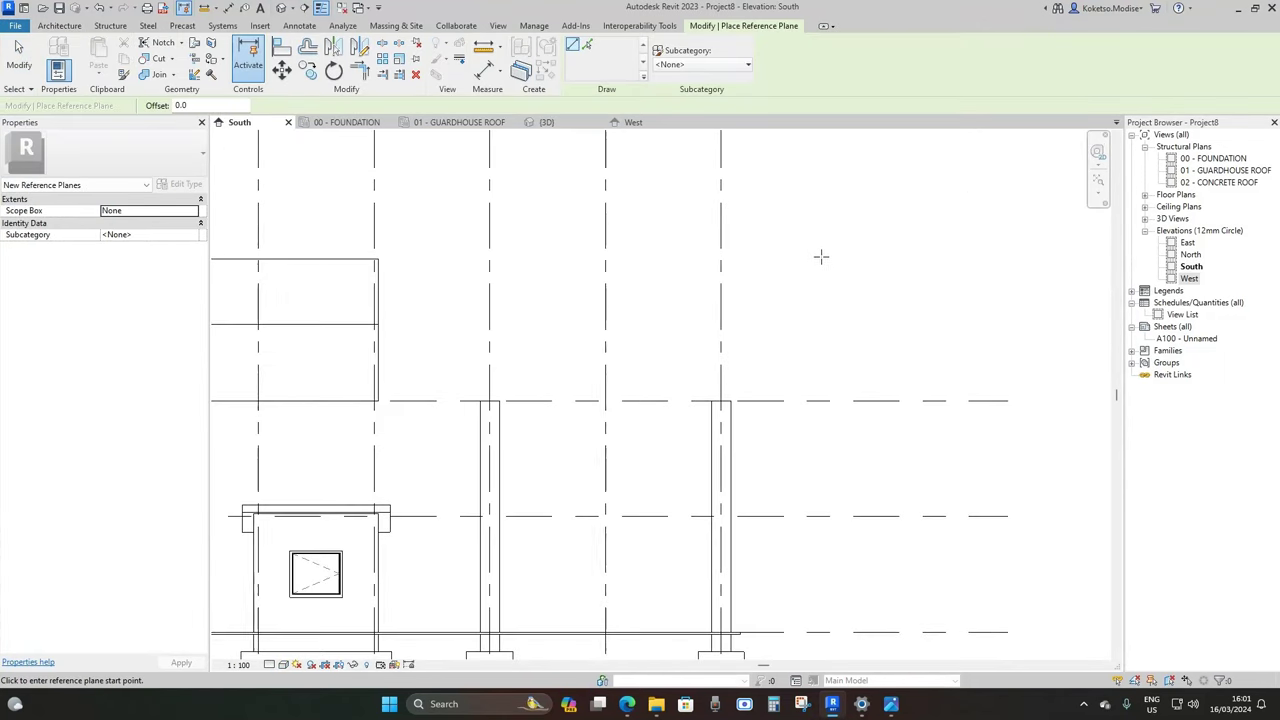
left_click(811, 583)
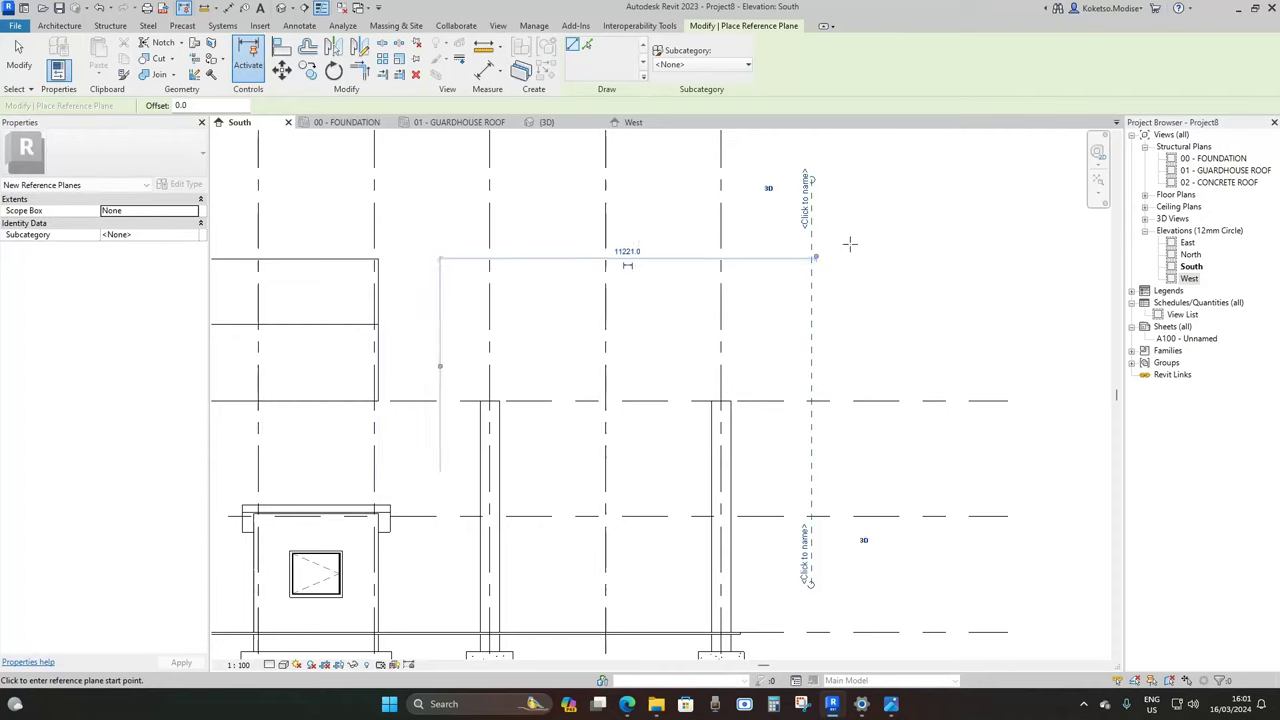
scroll(849, 243, "down", 4)
scroll(283, 241, "up", 2)
left_click(397, 207)
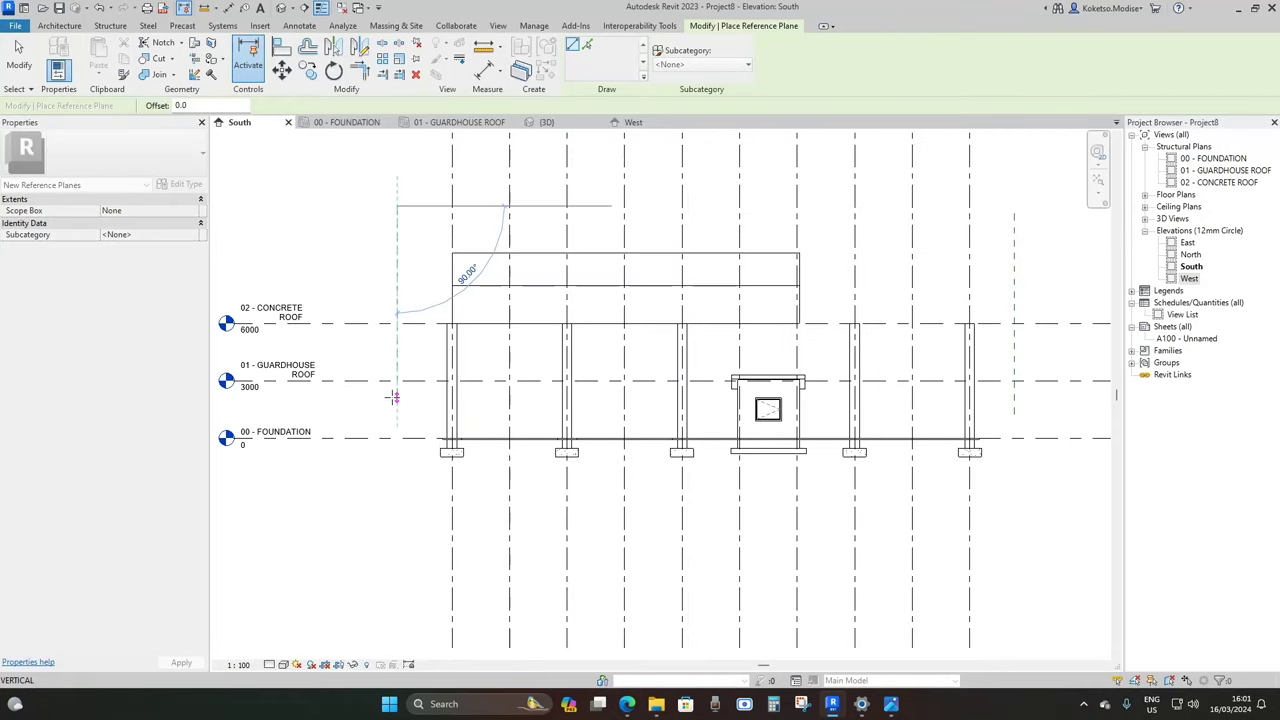
left_click(397, 395)
key("Escape")
Set the reference plane on the guardhouse side 1500 mm outside the last column's grid line
scroll(1014, 273, "up", 4)
middle_click_drag(1014, 273, 830, 270)
scroll(830, 270, "up", 1)
middle_click_drag(834, 316, 832, 316)
left_click(831, 316)
scroll(530, 235, "down", 1)
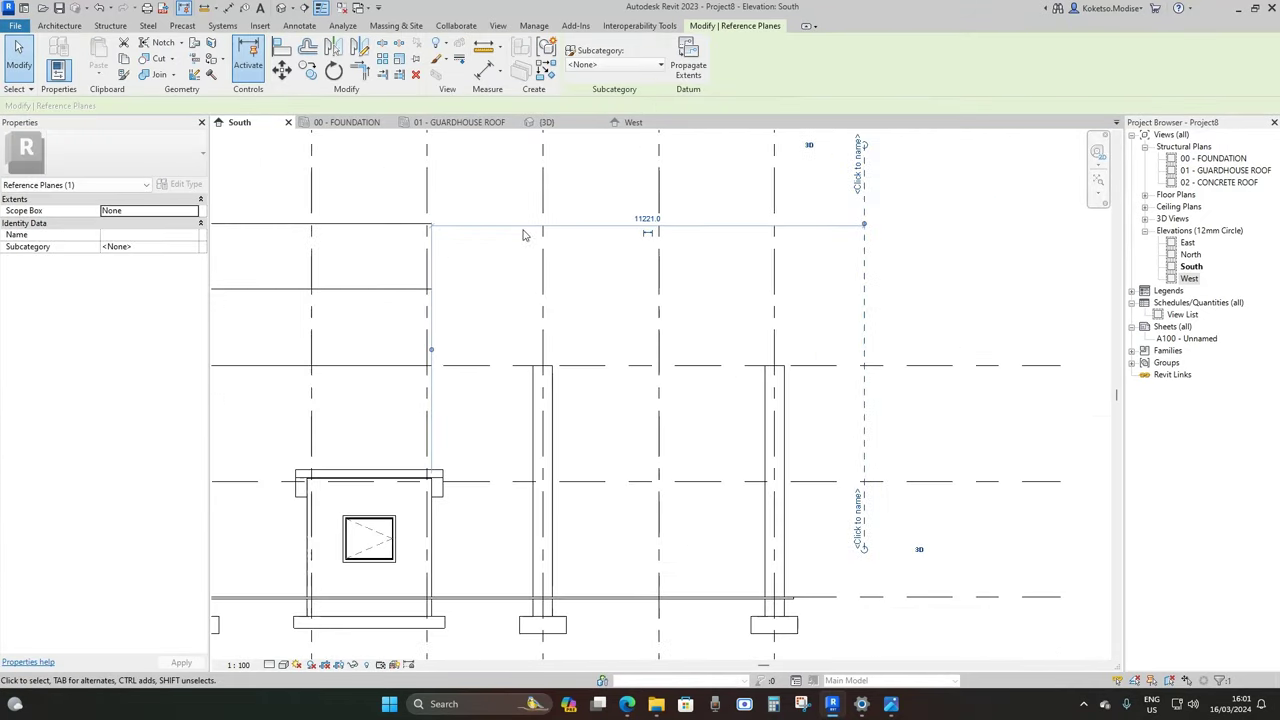
left_click_drag(431, 352, 774, 316)
left_click(818, 219)
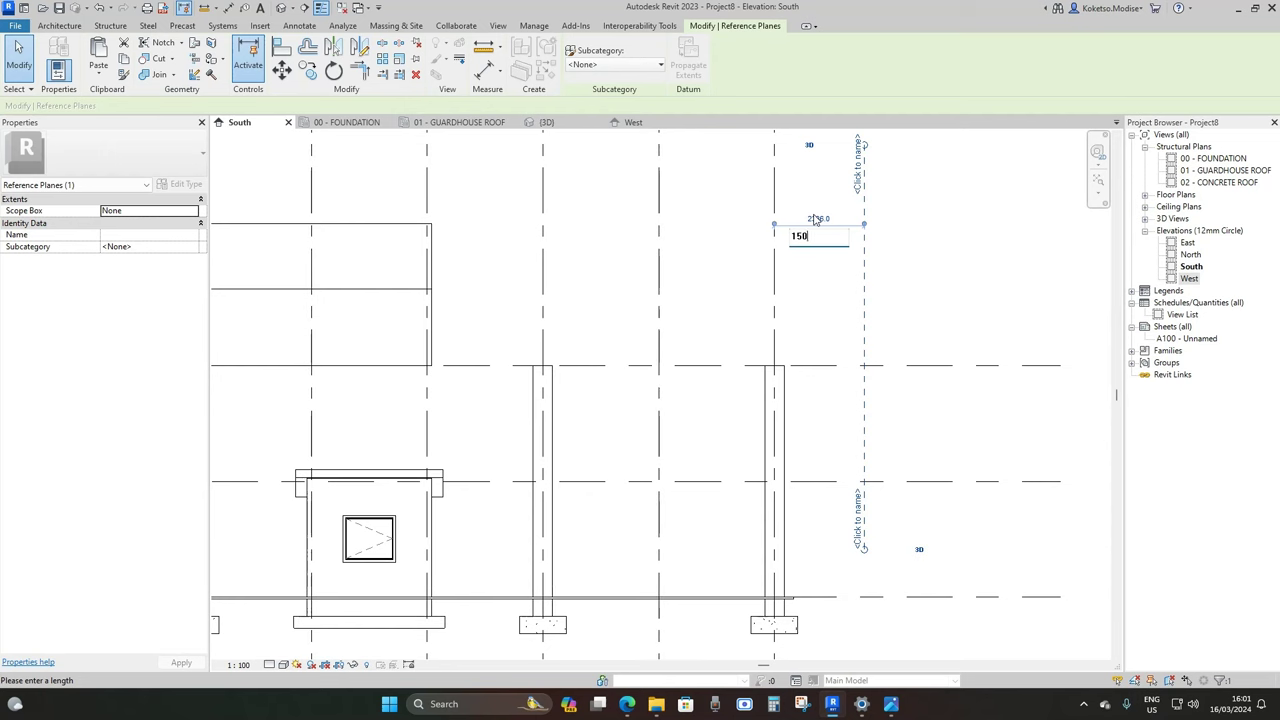
key("Return")
key("Escape")
Set the reference plane at the roof's starting end 1500 mm outside the first column's grid line
scroll(597, 289, "down", 3)
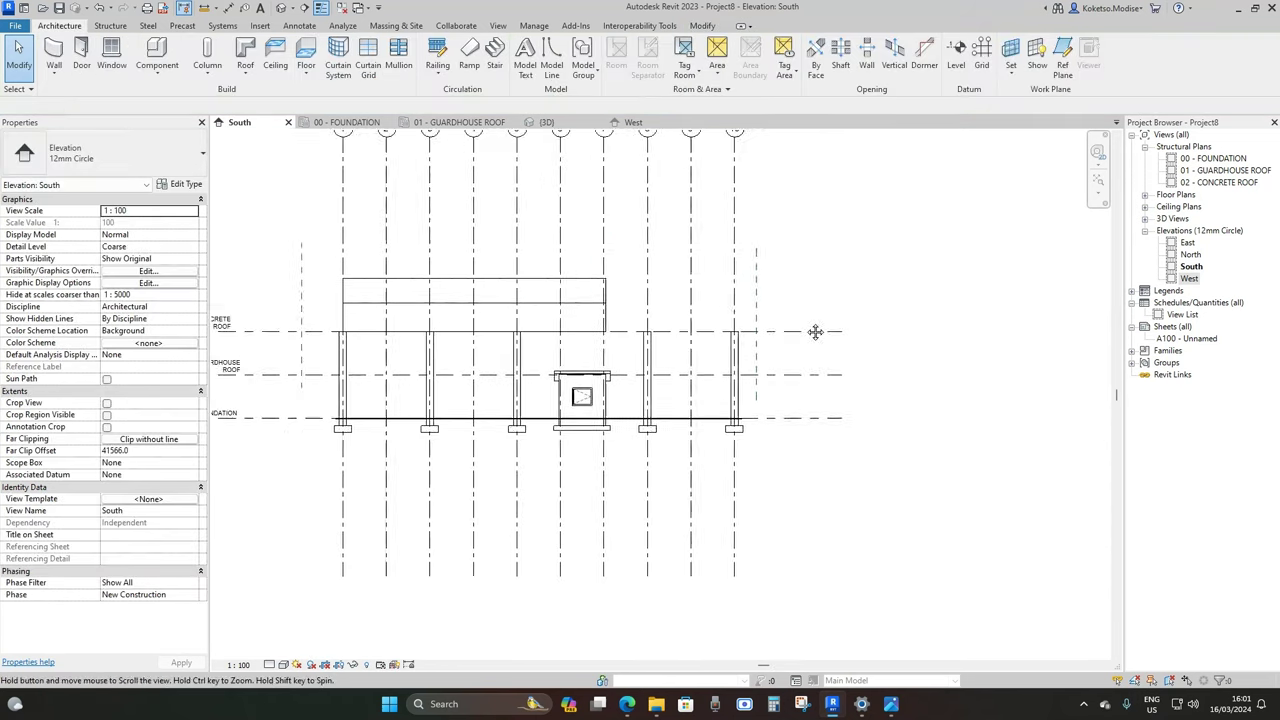
left_click(580, 270)
scroll(640, 235, "up", 2)
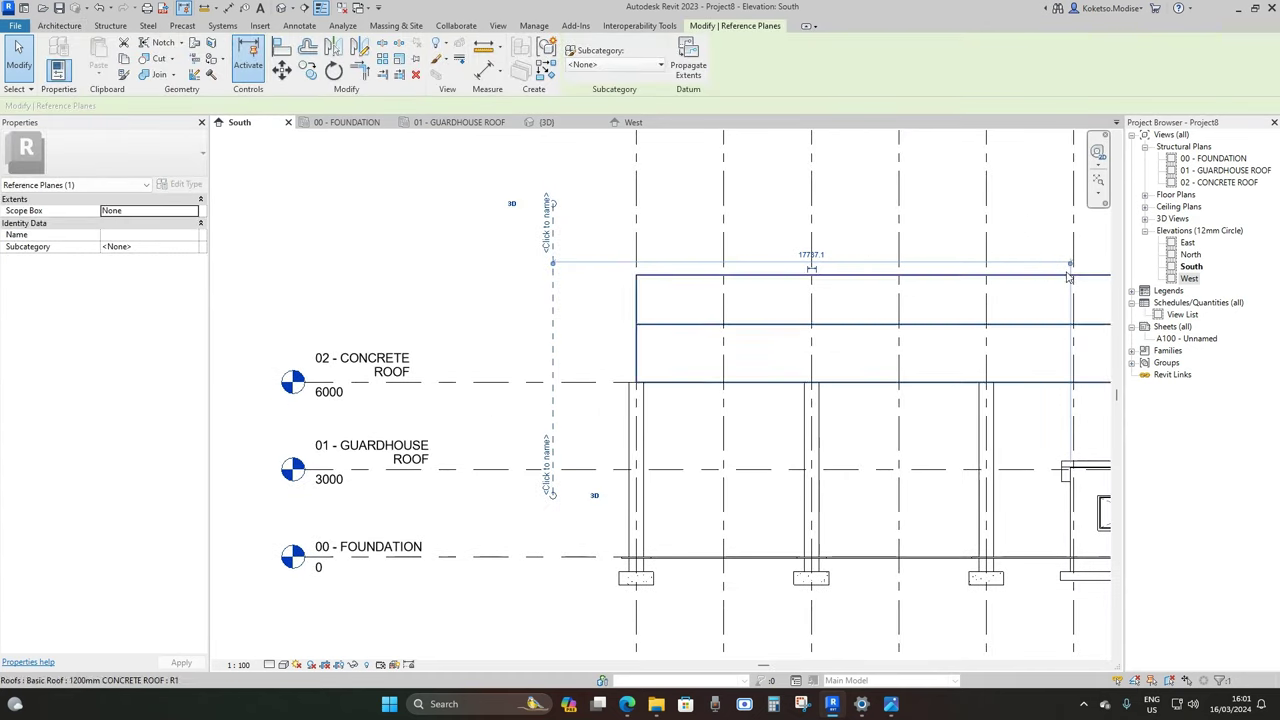
left_click_drag(636, 230, 636, 245)
left_click(594, 254)
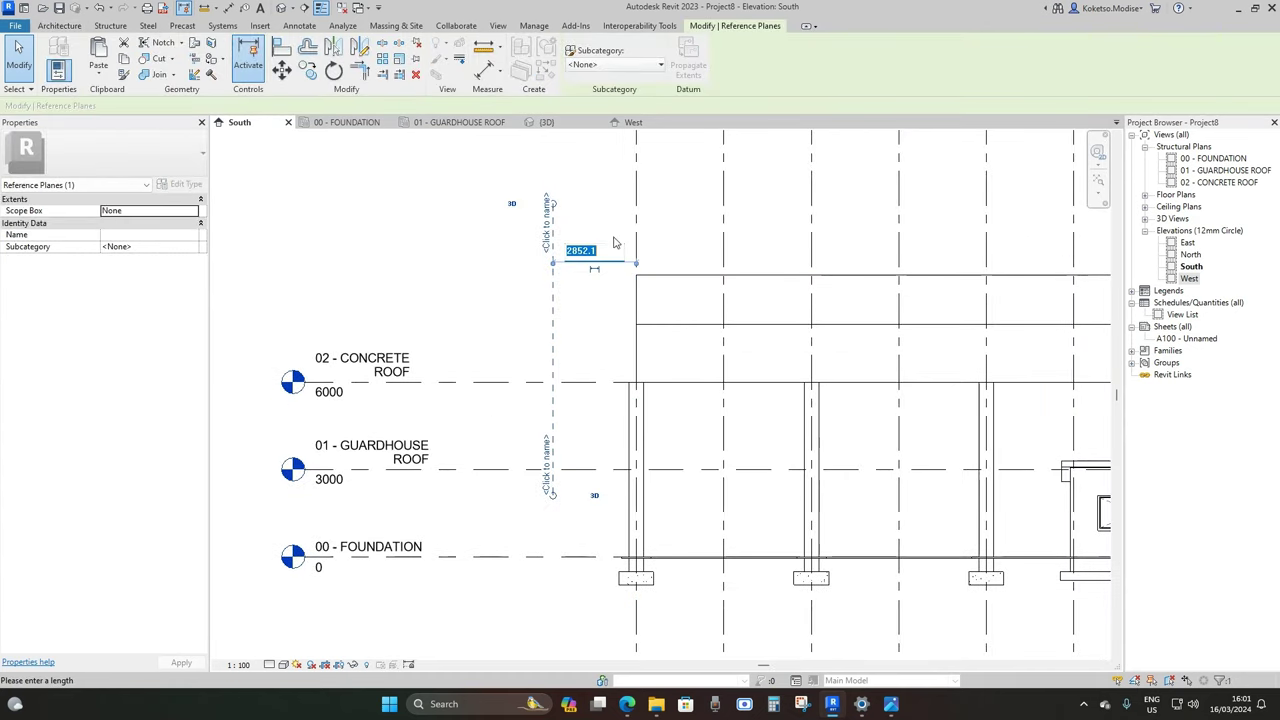
key("Return")
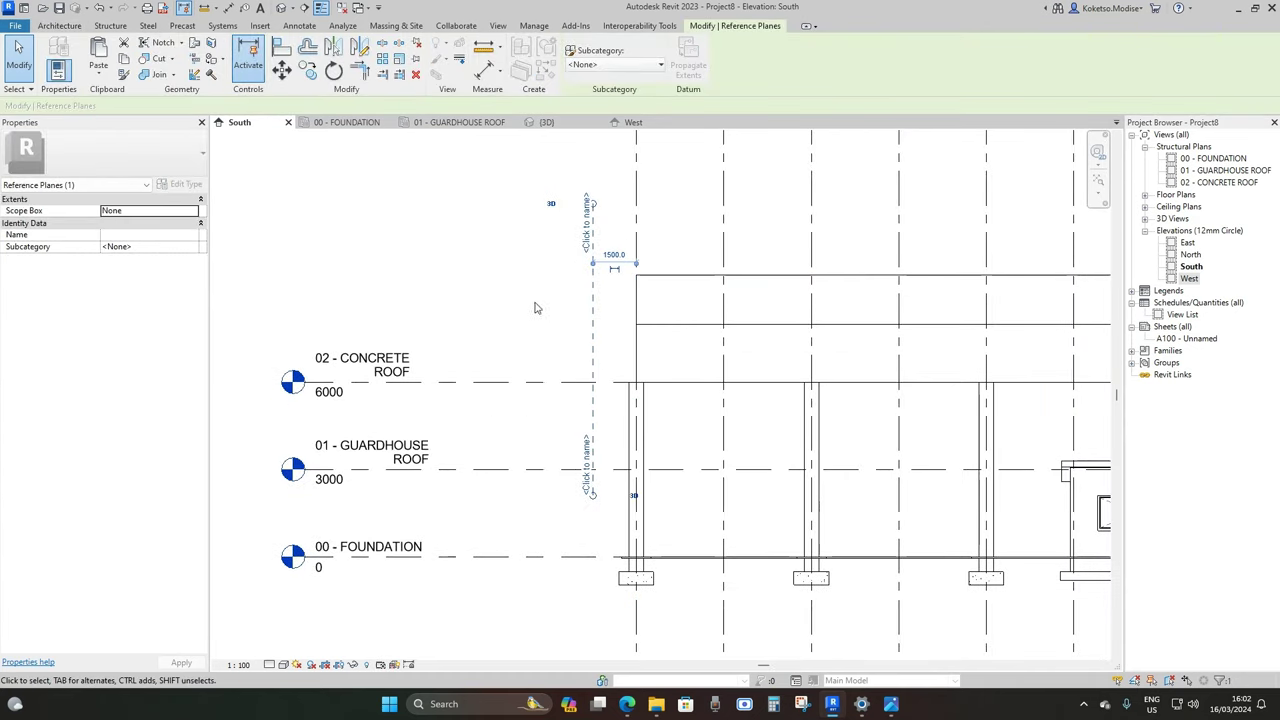
Extend the roof's starting end to the reference plane 1500 mm beyond the first column's grid line
scroll(770, 314, "up", 1)
left_click(609, 338)
scroll(609, 338, "up", 1)
left_click_drag(614, 337, 541, 337)
scroll(520, 333, "down", 3)
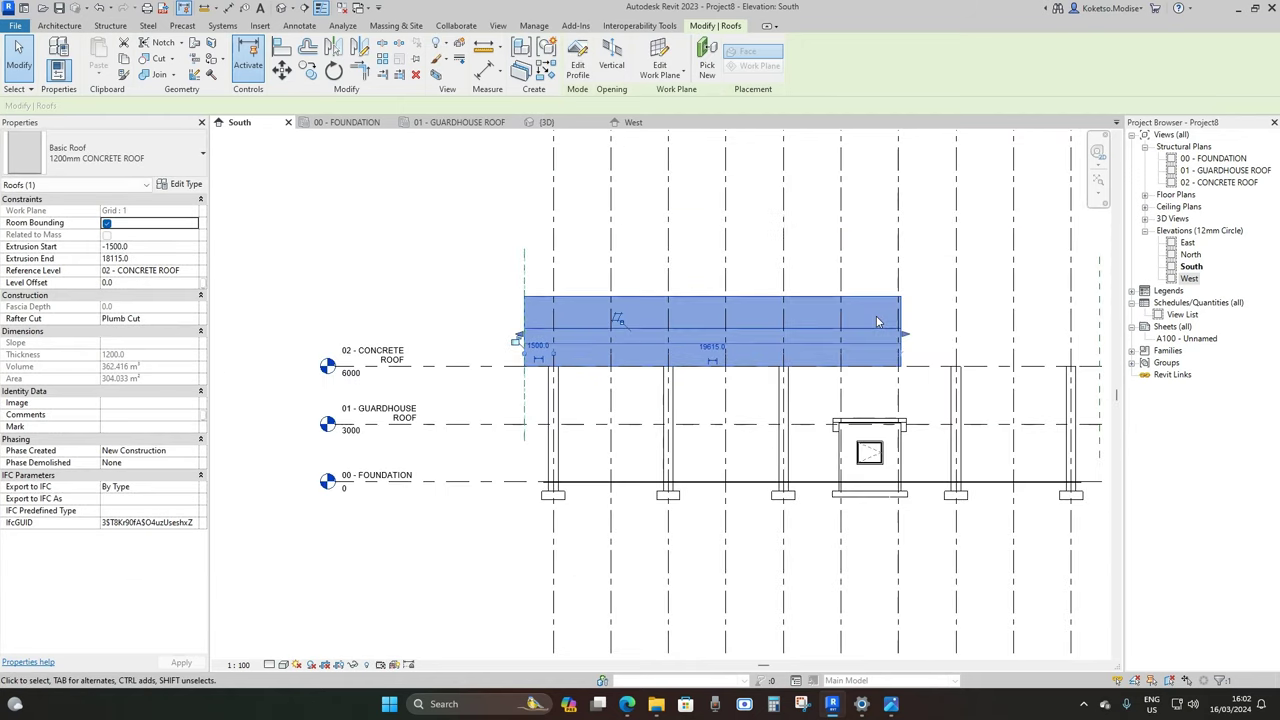
Extend the roof's guardhouse-side end to the reference plane 1500 mm beyond the last column's grid line and lock it there
middle_click_drag(923, 339, 491, 303)
left_click_drag(469, 296, 664, 294)
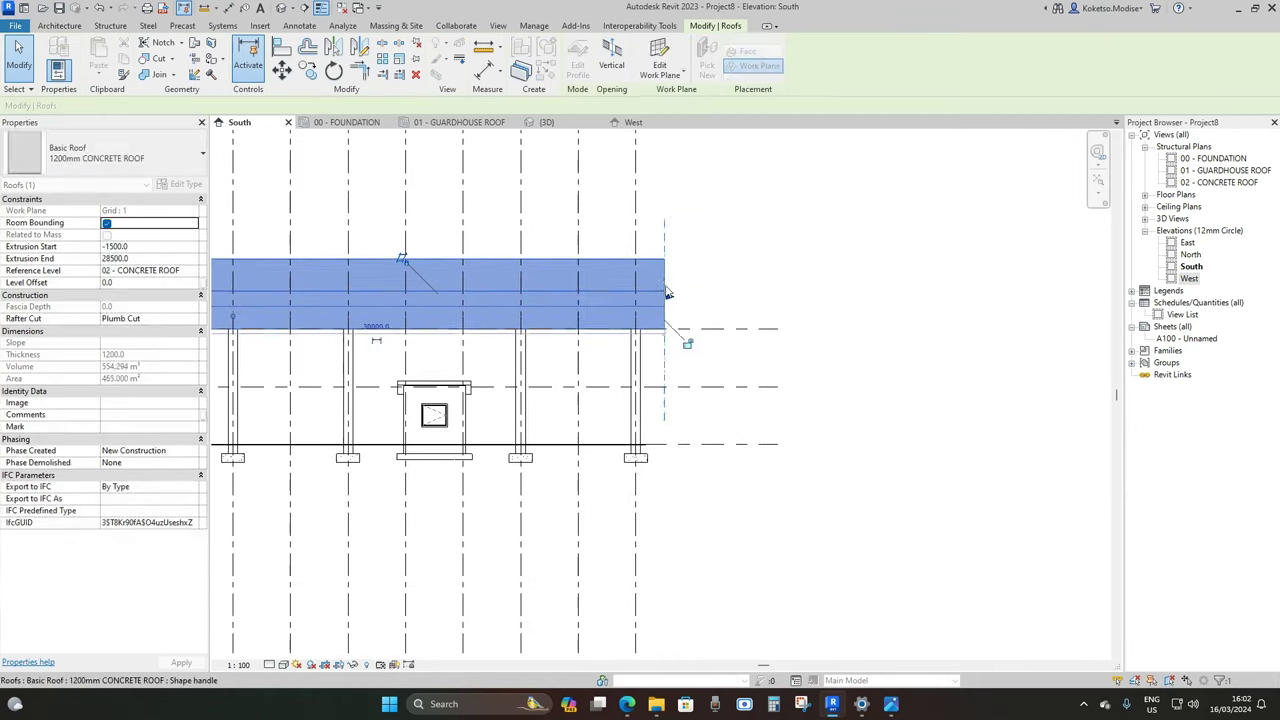
left_click(686, 343)
Delete both vertical reference planes at the roof ends in the South elevation
left_click(665, 238)
middle_click_drag(454, 270, 703, 263)
key("Delete")
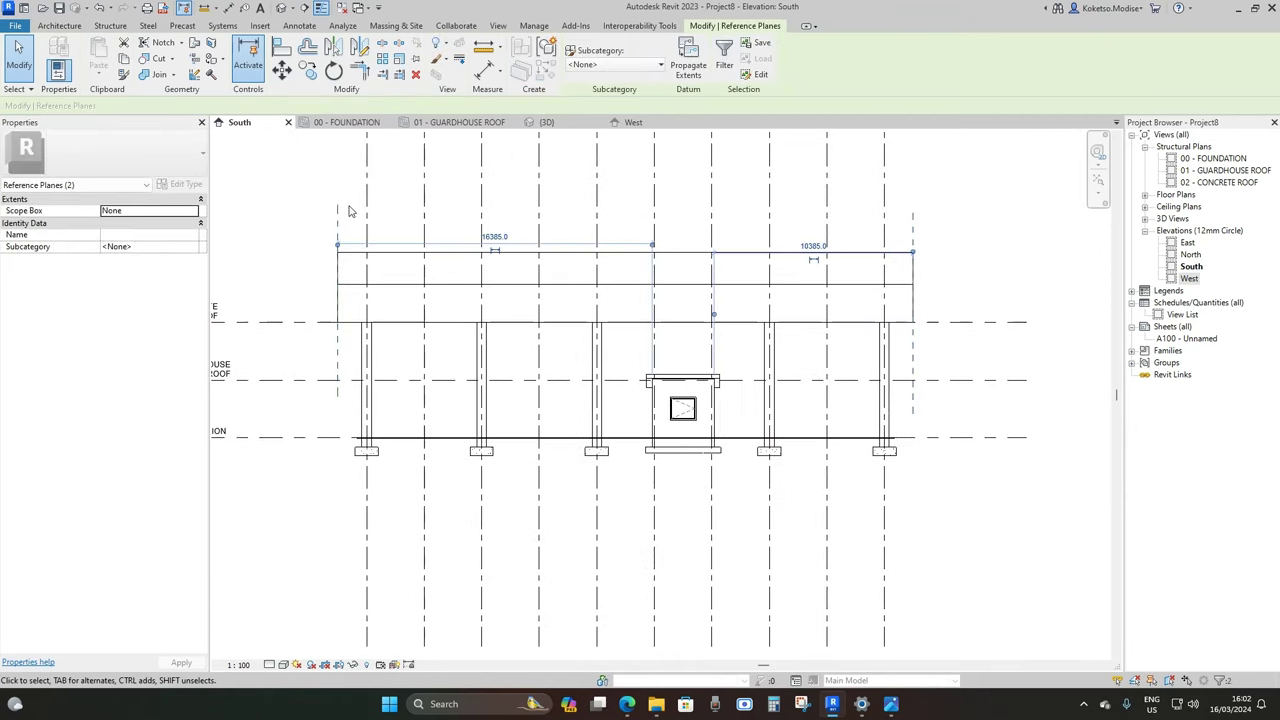
Examine the extended concrete roof over the V-columns and guardhouse in the 3D view
left_click(547, 122)
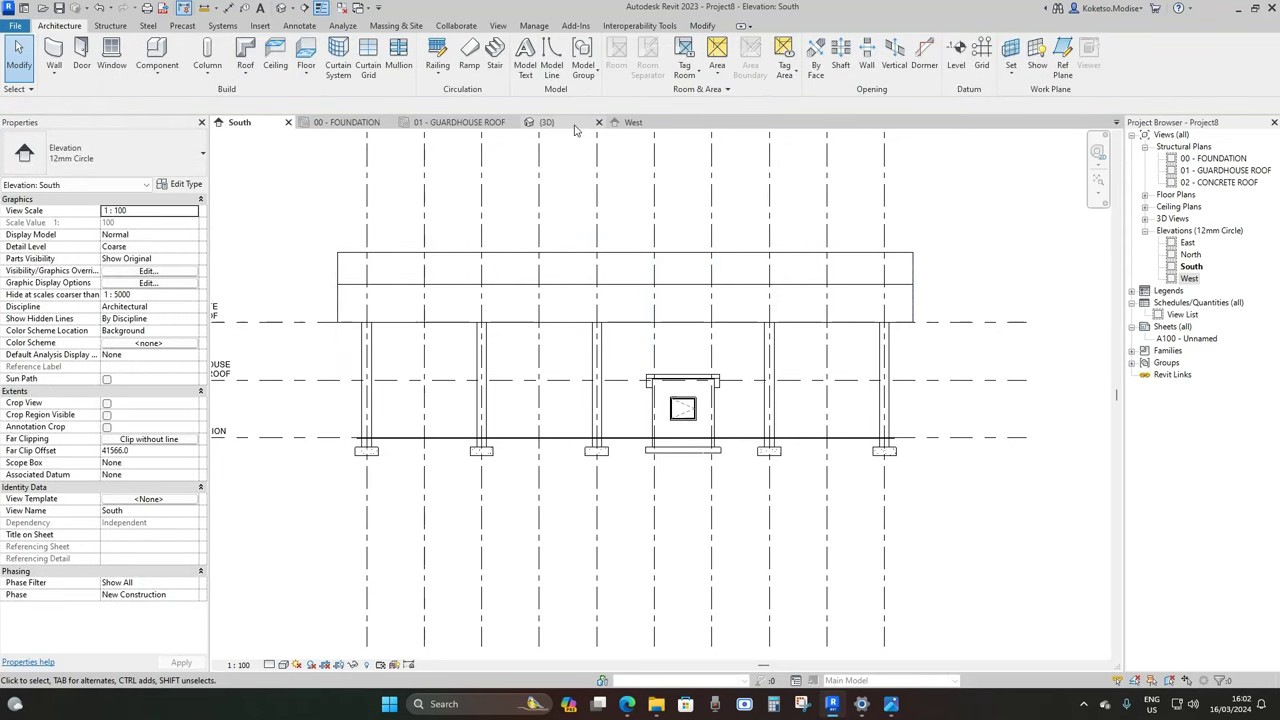
mouse_move(730, 498)
middle_mouse_down("shift")
mouse_move(810, 490)
mouse_move(666, 497)
mouse_move(733, 500)
mouse_move(700, 494)
mouse_move(720, 514)
mouse_move(712, 489)
middle_mouse_up("shift")
scroll(691, 489, "up", 1)
middle_click_drag(712, 489, 725, 518)
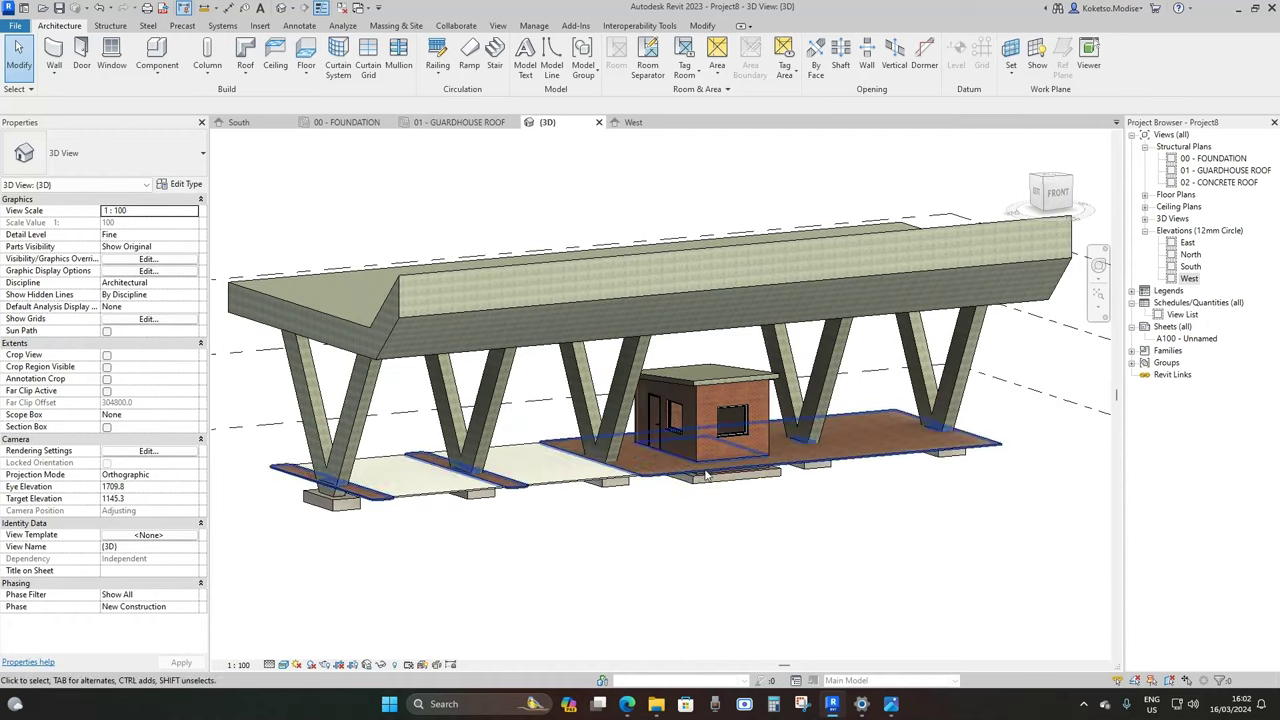
scroll(714, 470, "up", 1)
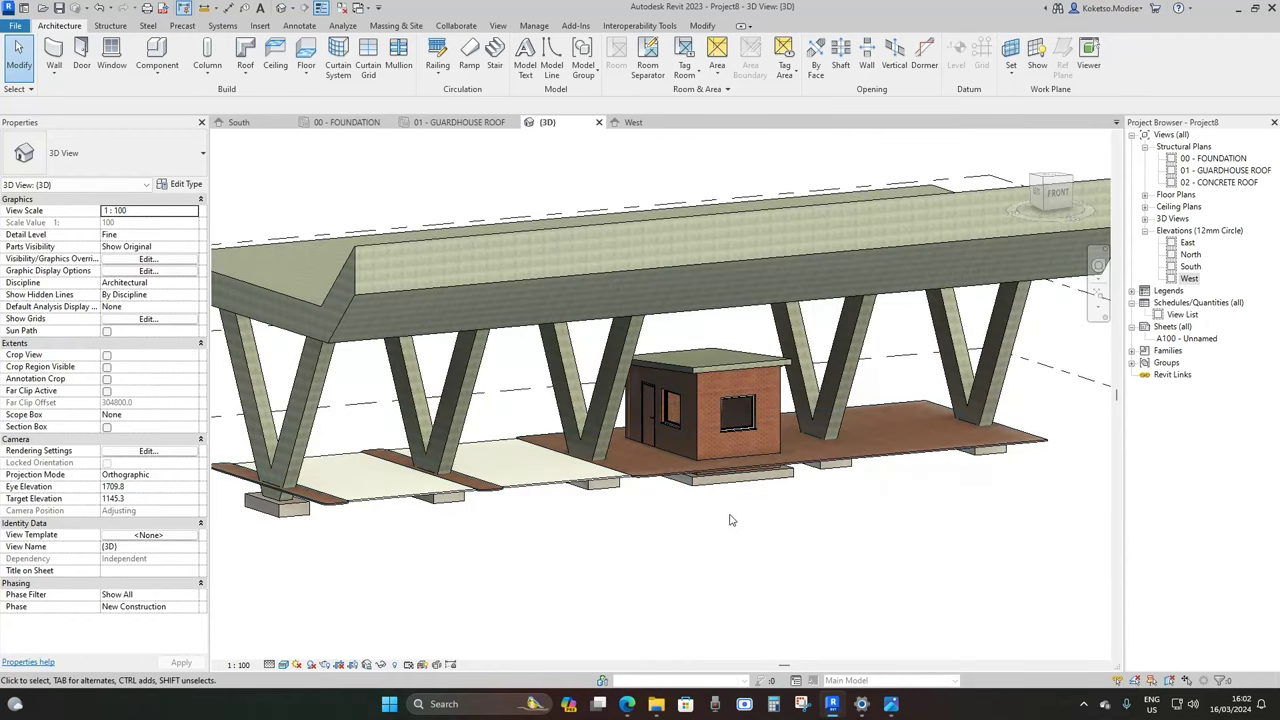
scroll(836, 462, "down", 2)
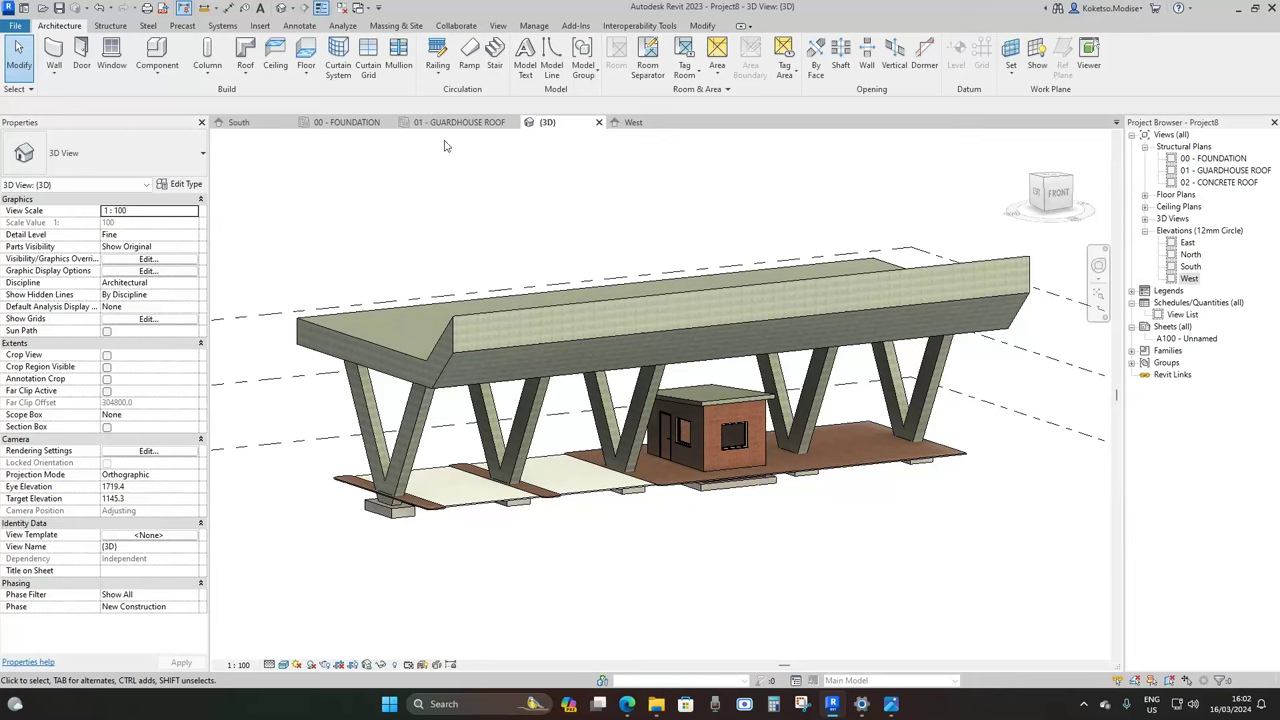
Delete the span direction symbols of the guardhouse island and the adjacent road floor in the 00 - FOUNDATION plan
left_click(346, 122)
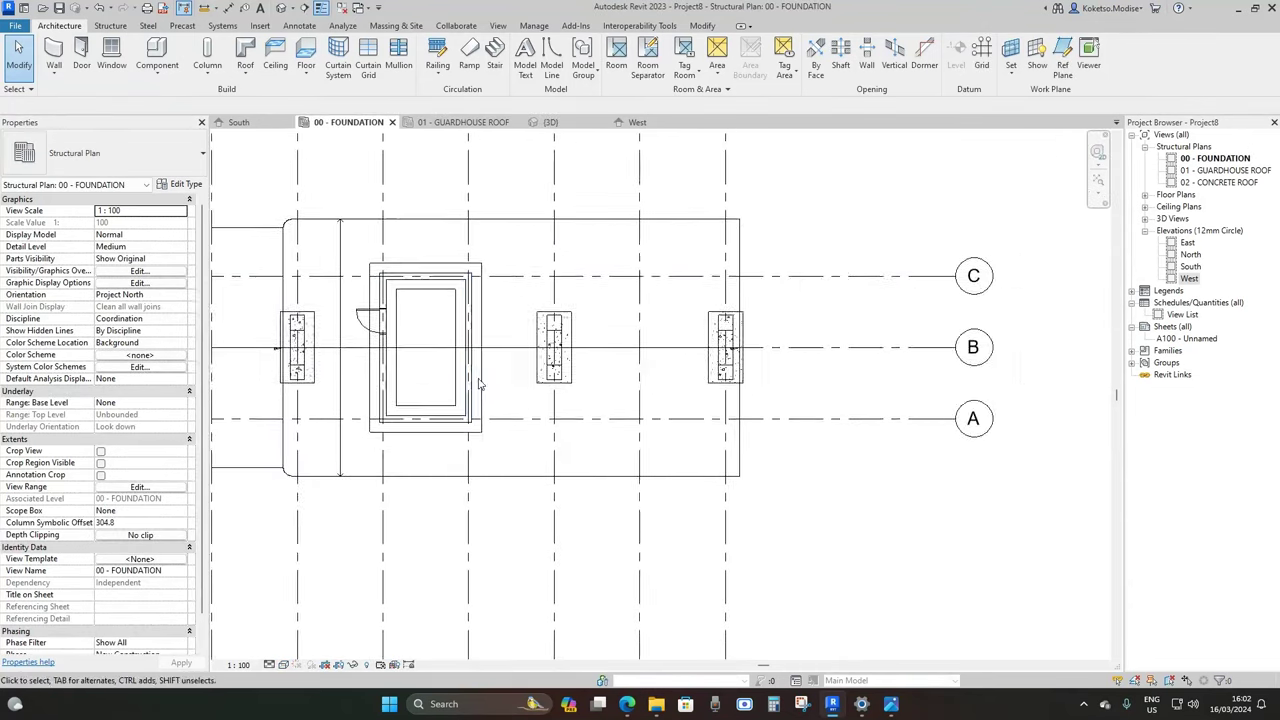
left_click(496, 360)
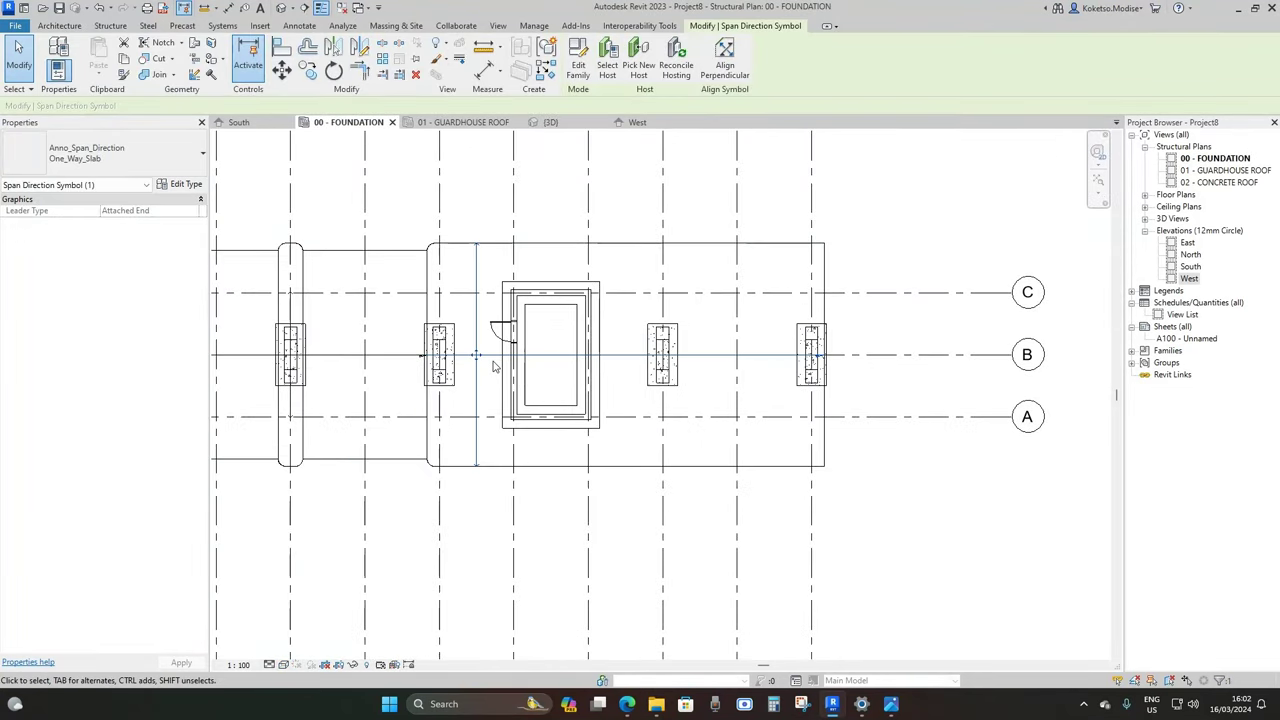
key("Delete")
left_click(357, 357)
key("Delete")
middle_click_drag(411, 364, 632, 366)
middle_click_drag(906, 434, 804, 460)
scroll(830, 397, "up", 1)
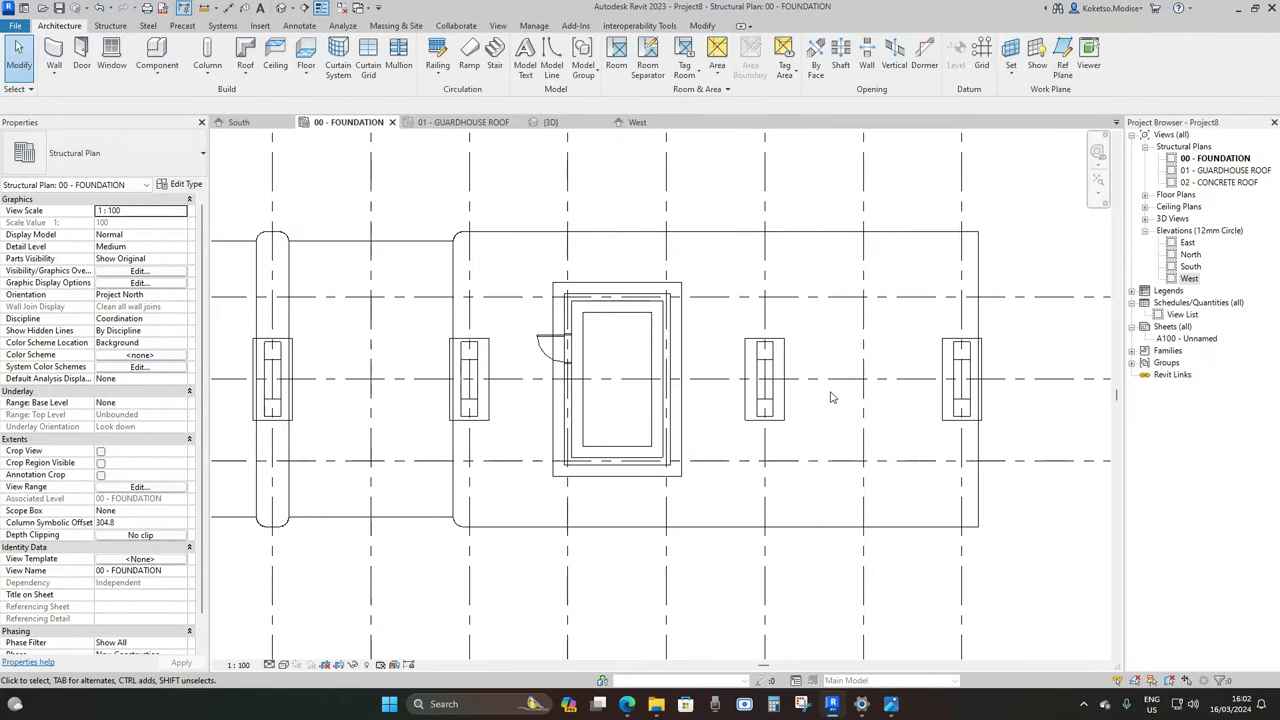
Switch to the Edge browser and bring up the RotaSec Full Height Turnstile page on BIMobject
mouse_move(628, 709)
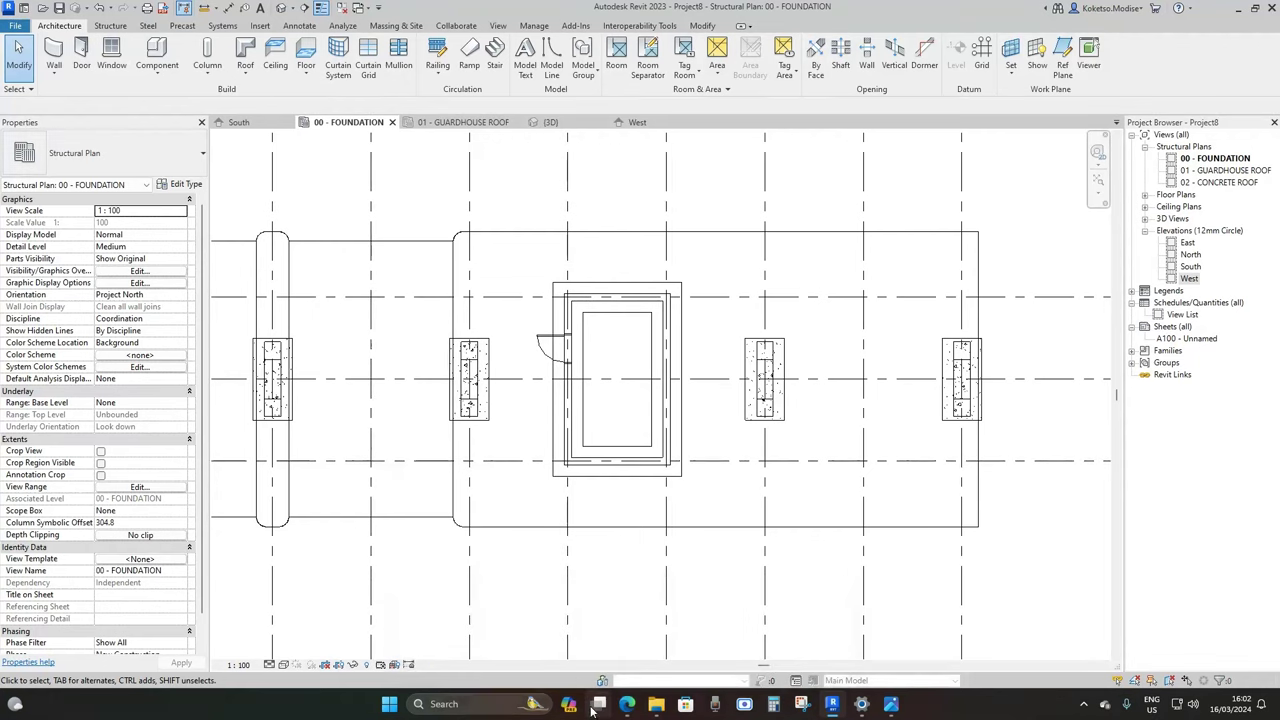
left_click(500, 630)
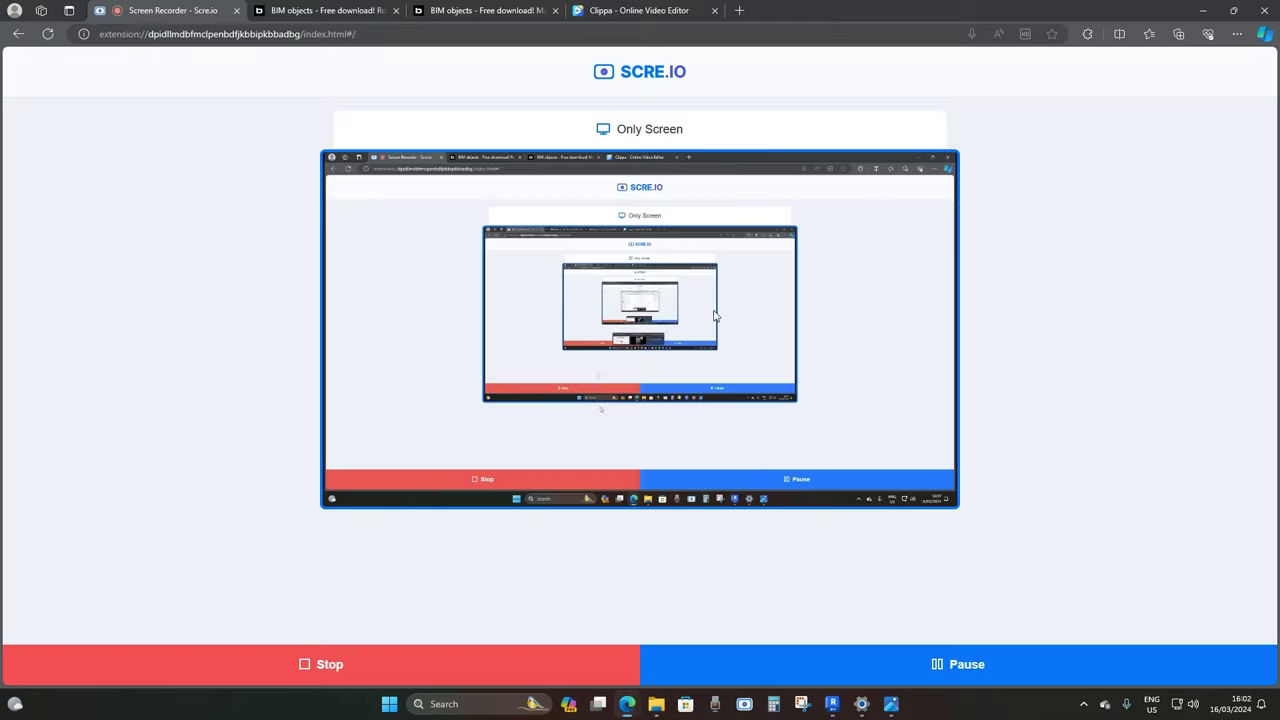
left_click(626, 10)
left_click(436, 6)
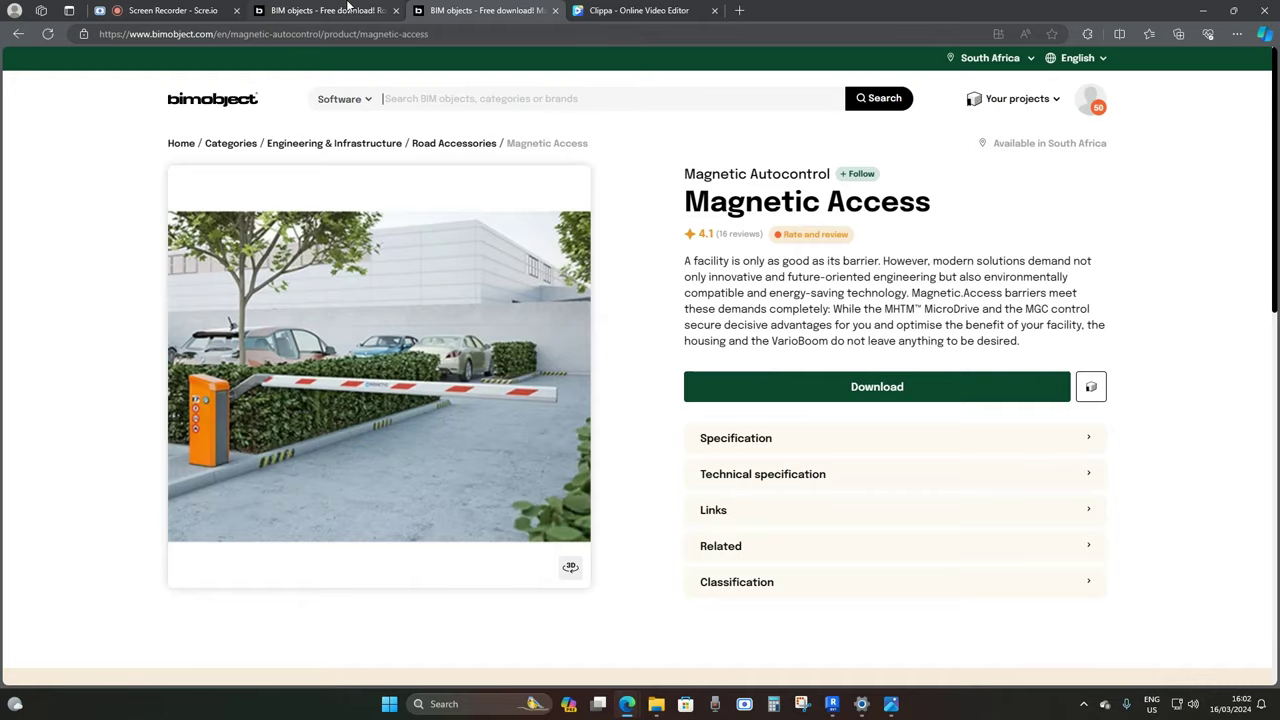
left_click(330, 10)
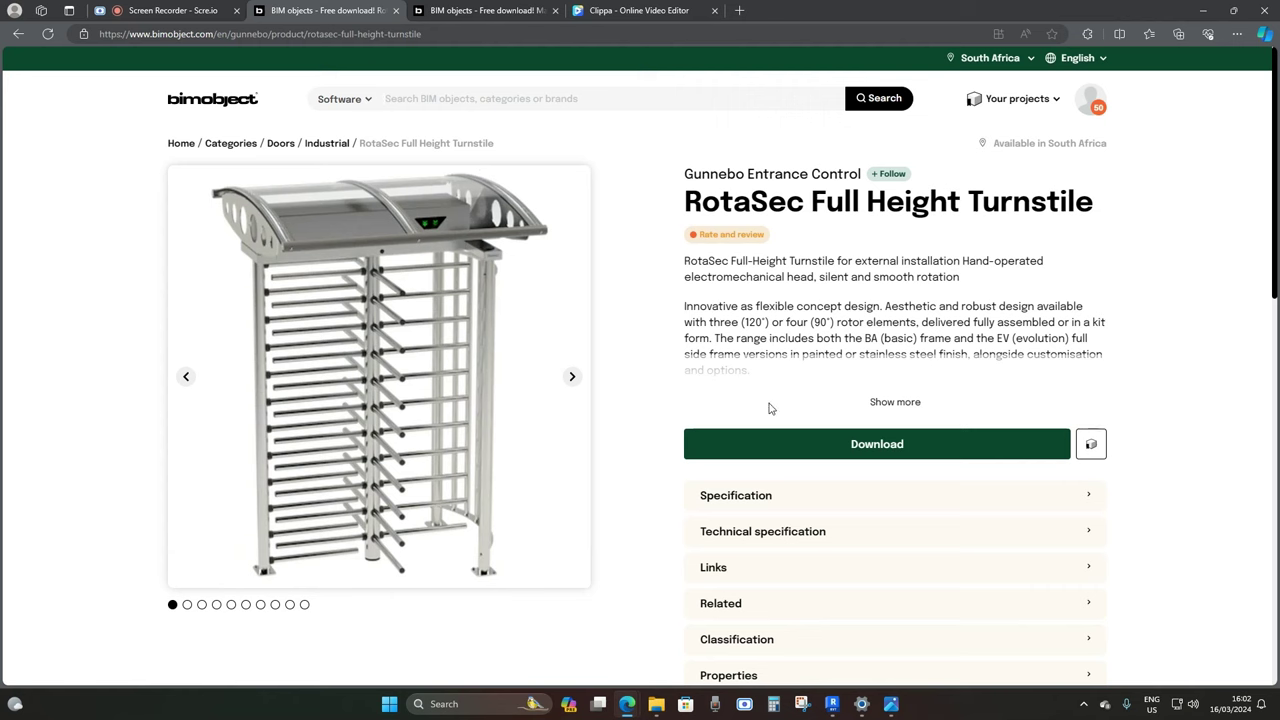
Download only the turnstile's Revit family NBS_Gunnebo_SStlResultHghtTrnstls_RotaSecEVDouble_DoubleInterlocking.rfa
left_click(865, 452)
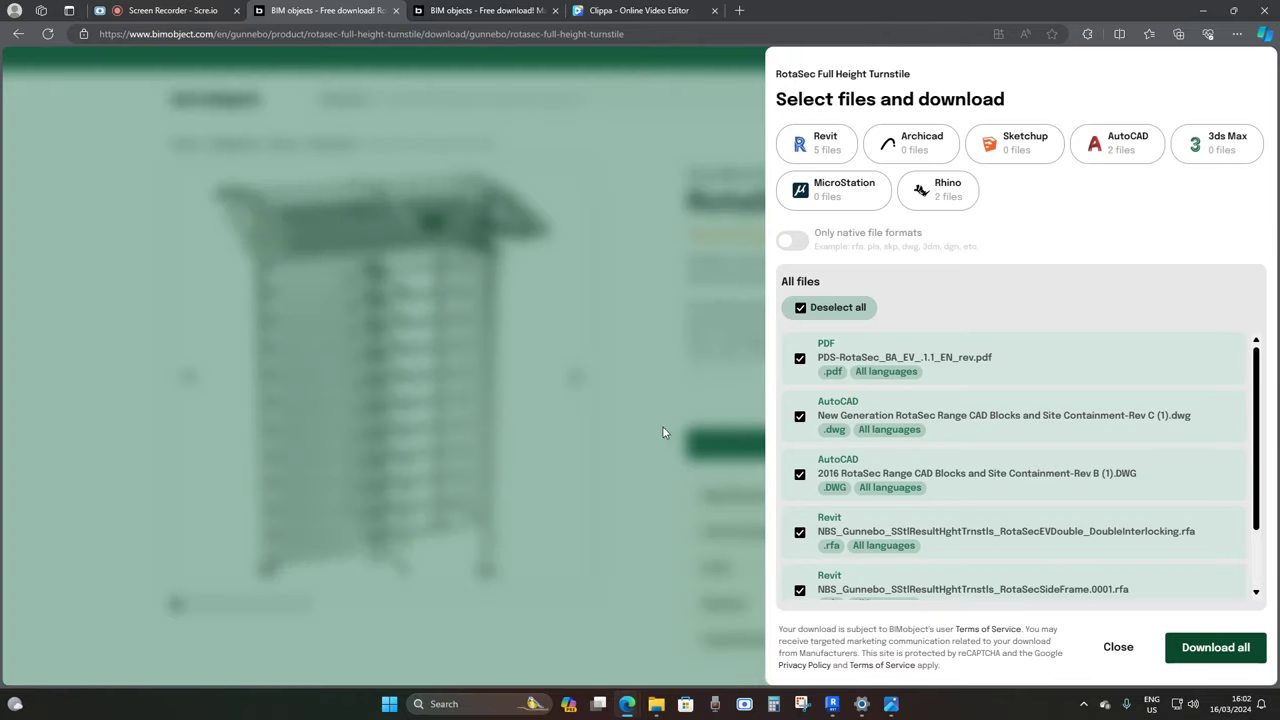
left_click(831, 310)
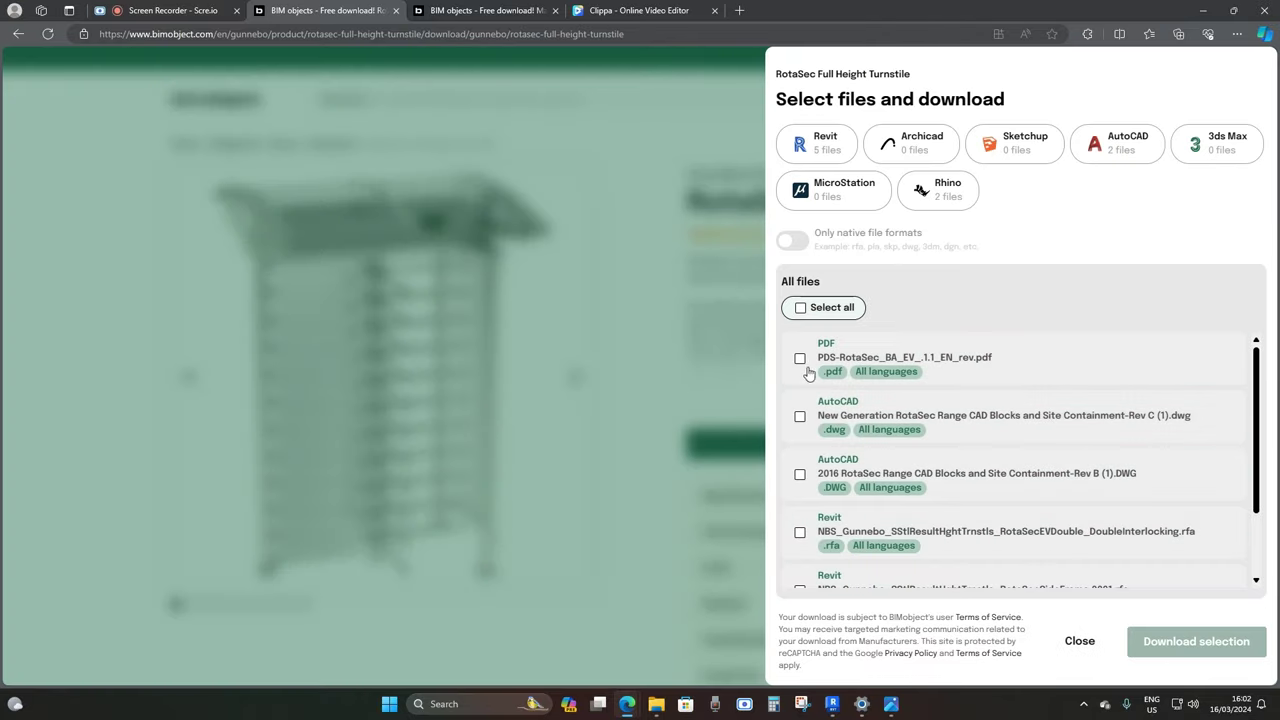
scroll(820, 432, "down", 1)
left_click(800, 440)
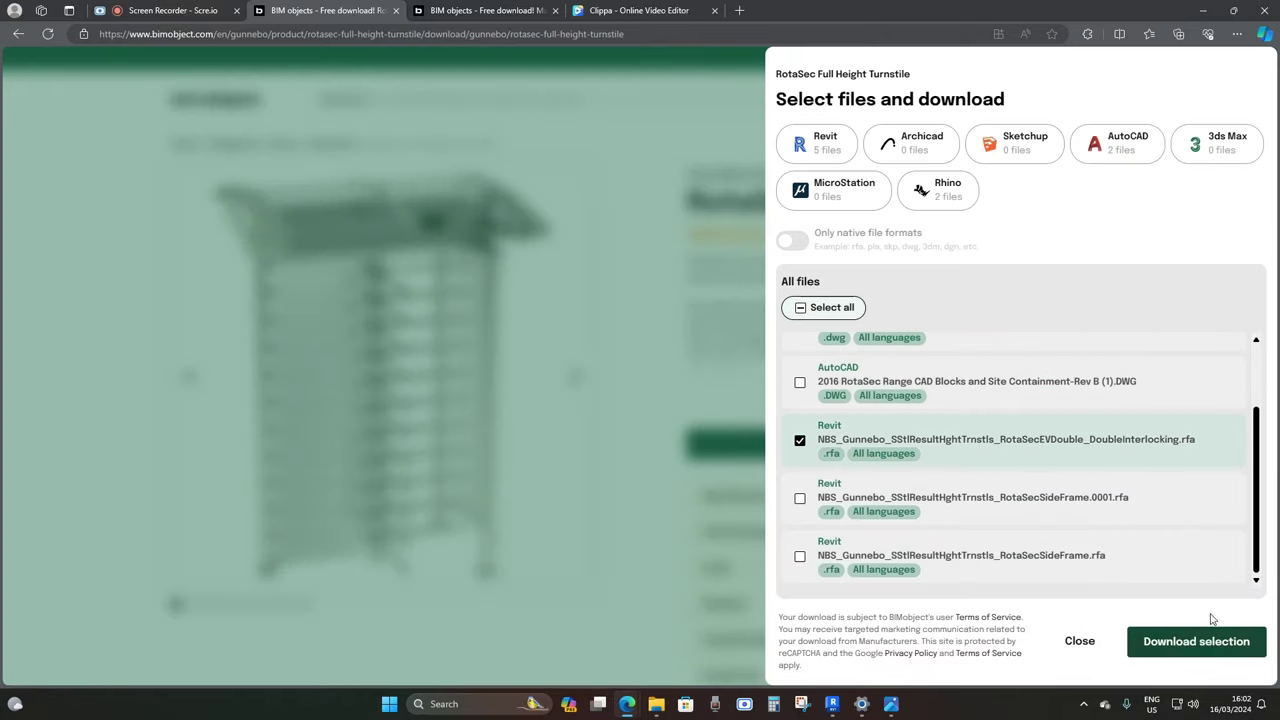
left_click(1184, 649)
left_click(1027, 658)
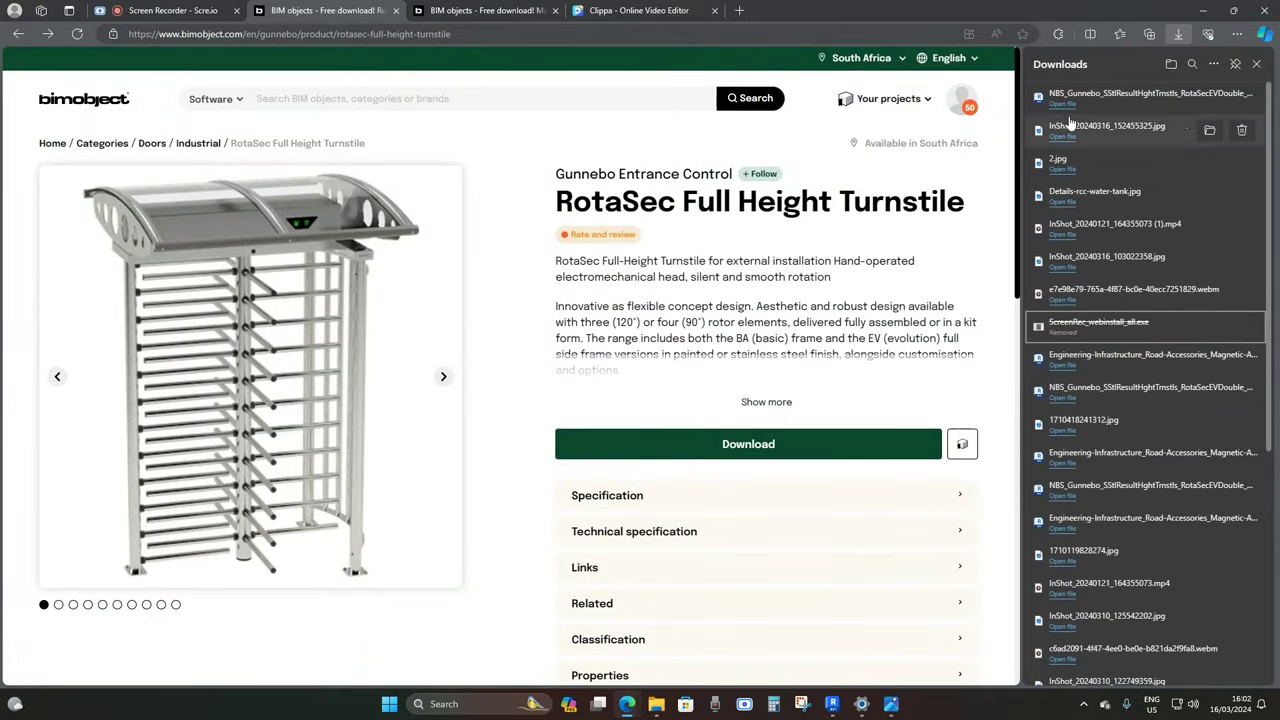
Open the downloaded turnstile family in Revit, upgrade it to Revit 2023, and load it into the project while closing the family
left_click(1067, 106)
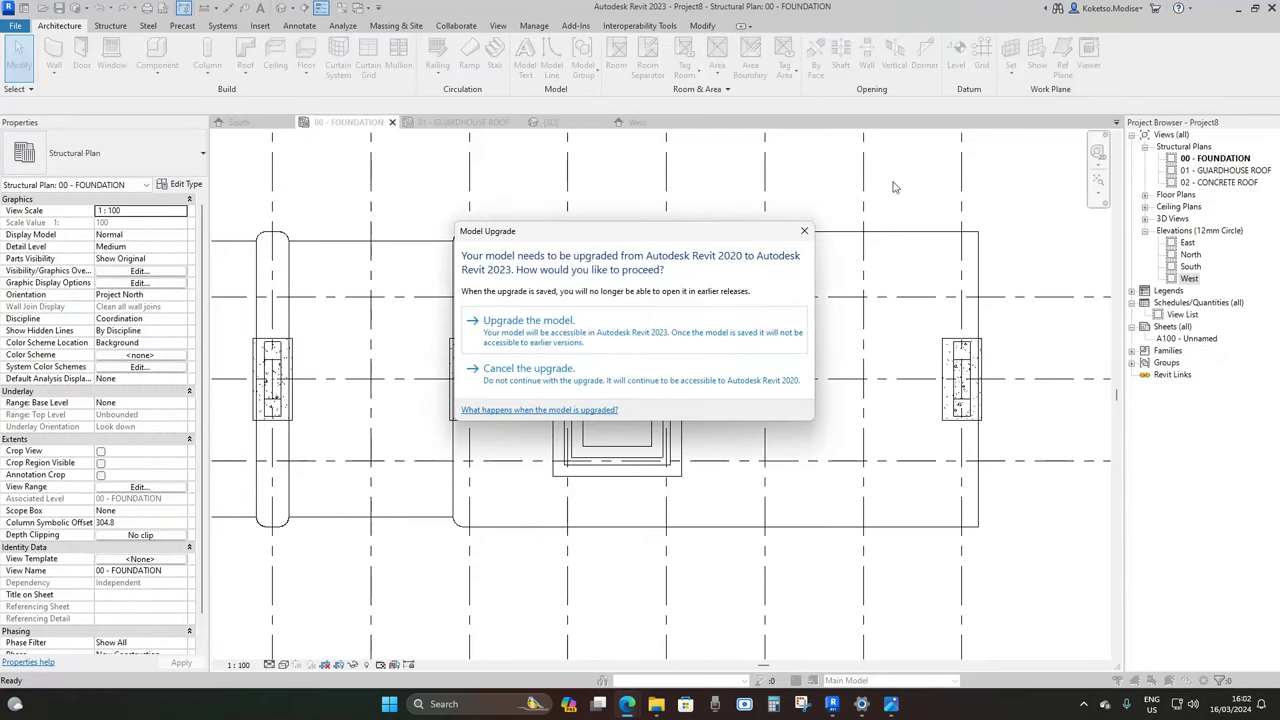
left_click(564, 338)
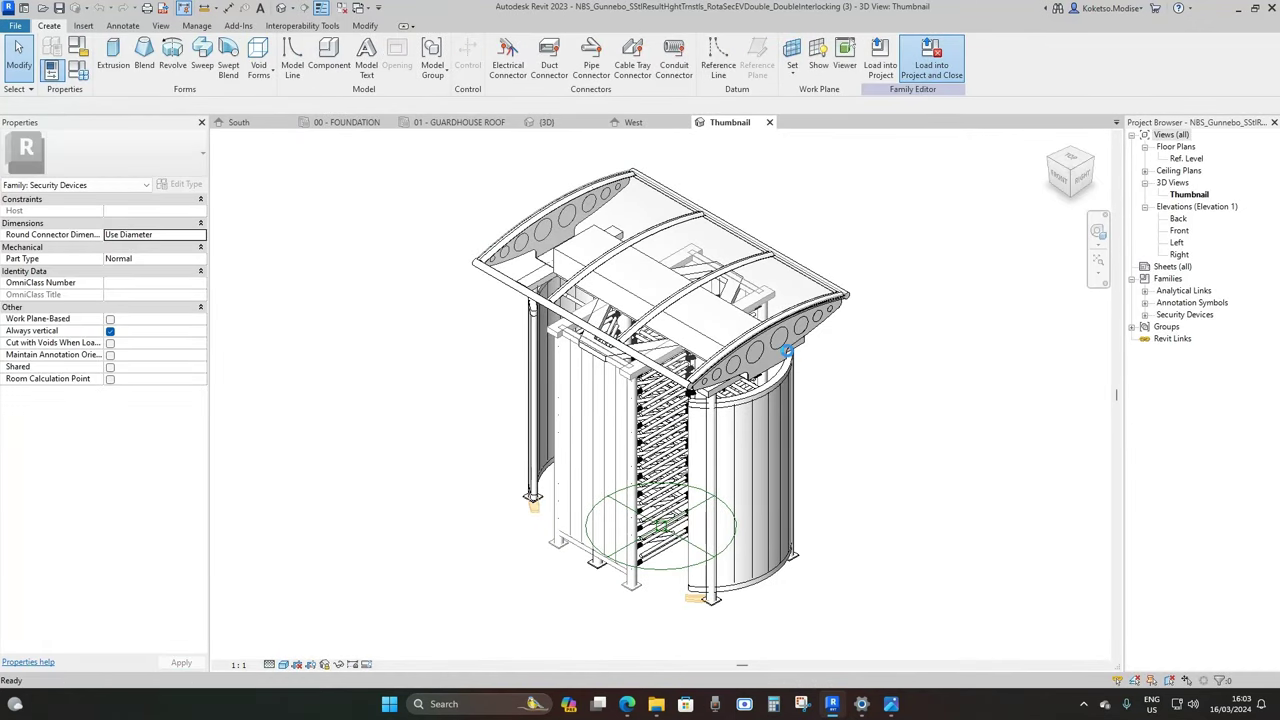
left_click(931, 58)
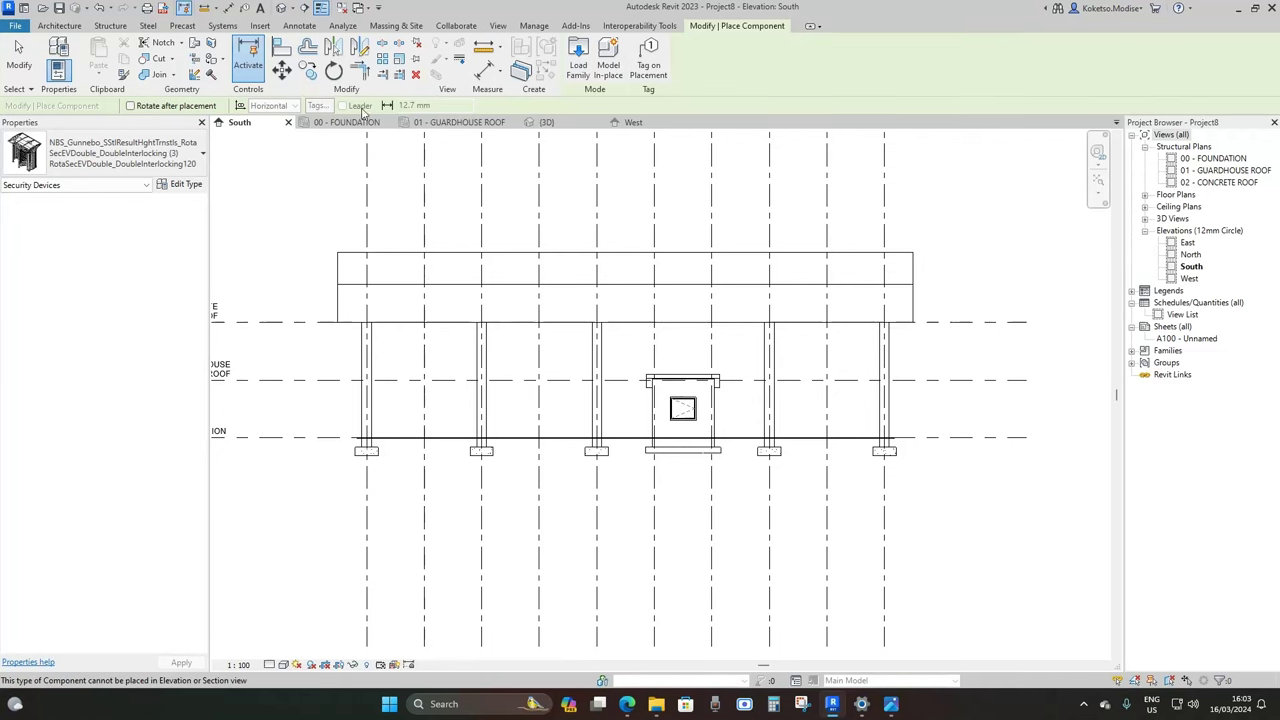
Place two double turnstiles side by side on grid B between the last two columns in the 00 - FOUNDATION plan
left_click(352, 122)
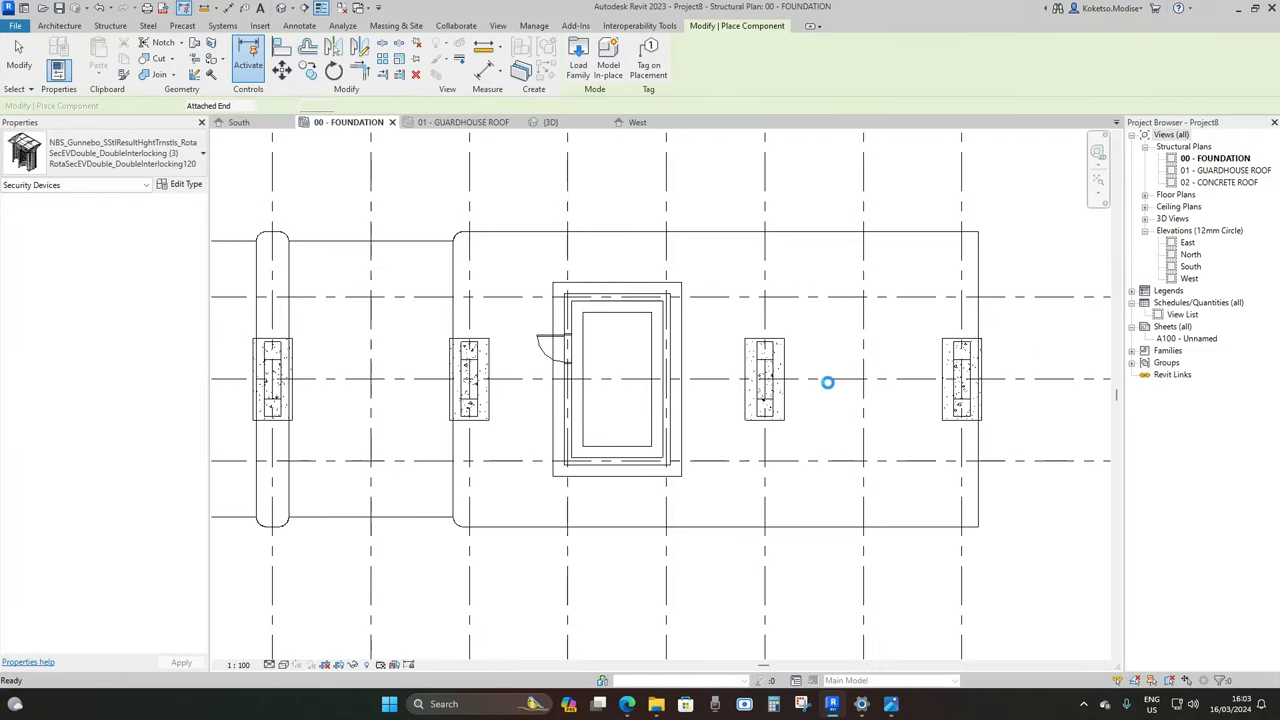
scroll(817, 375, "up", 5)
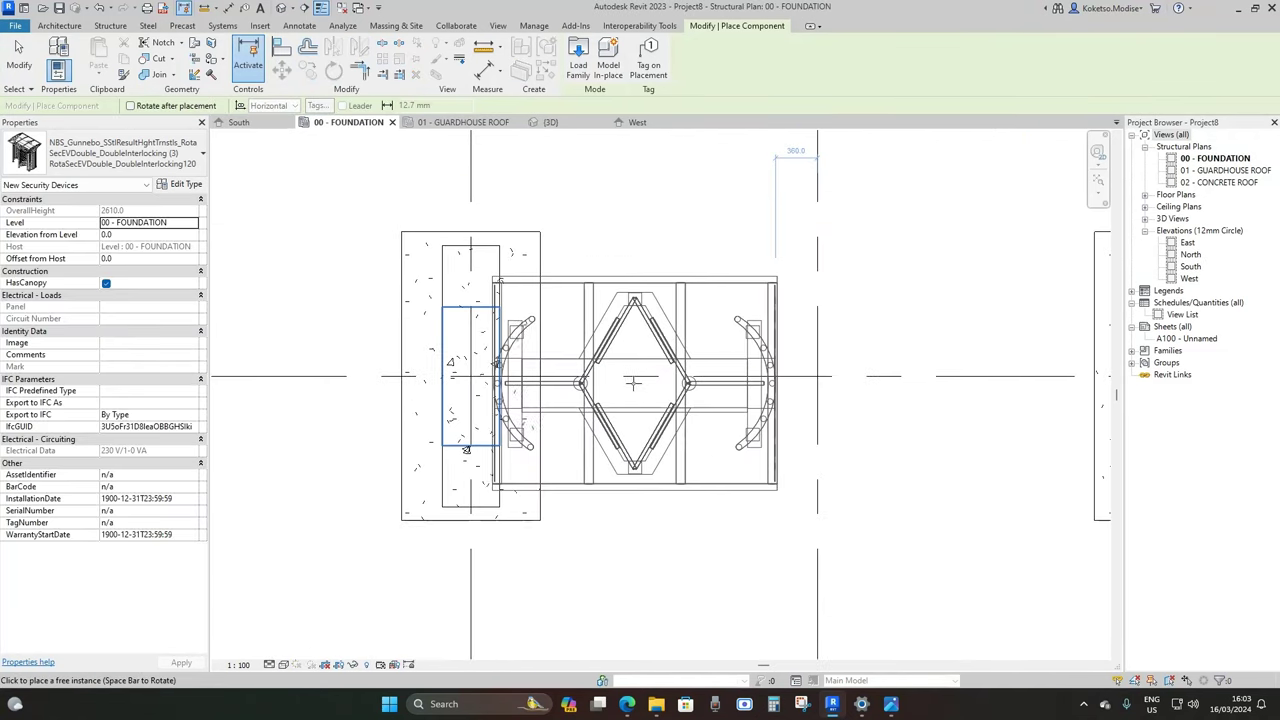
scroll(664, 376, "down", 2)
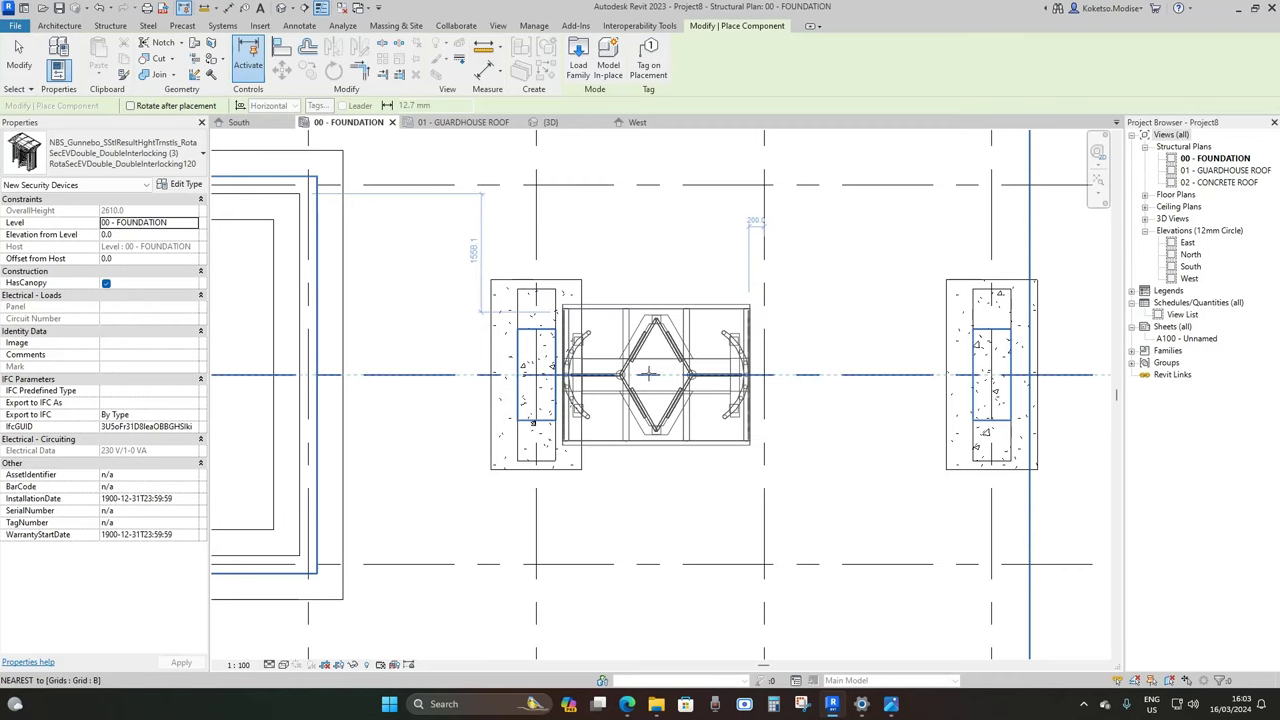
left_click(757, 375)
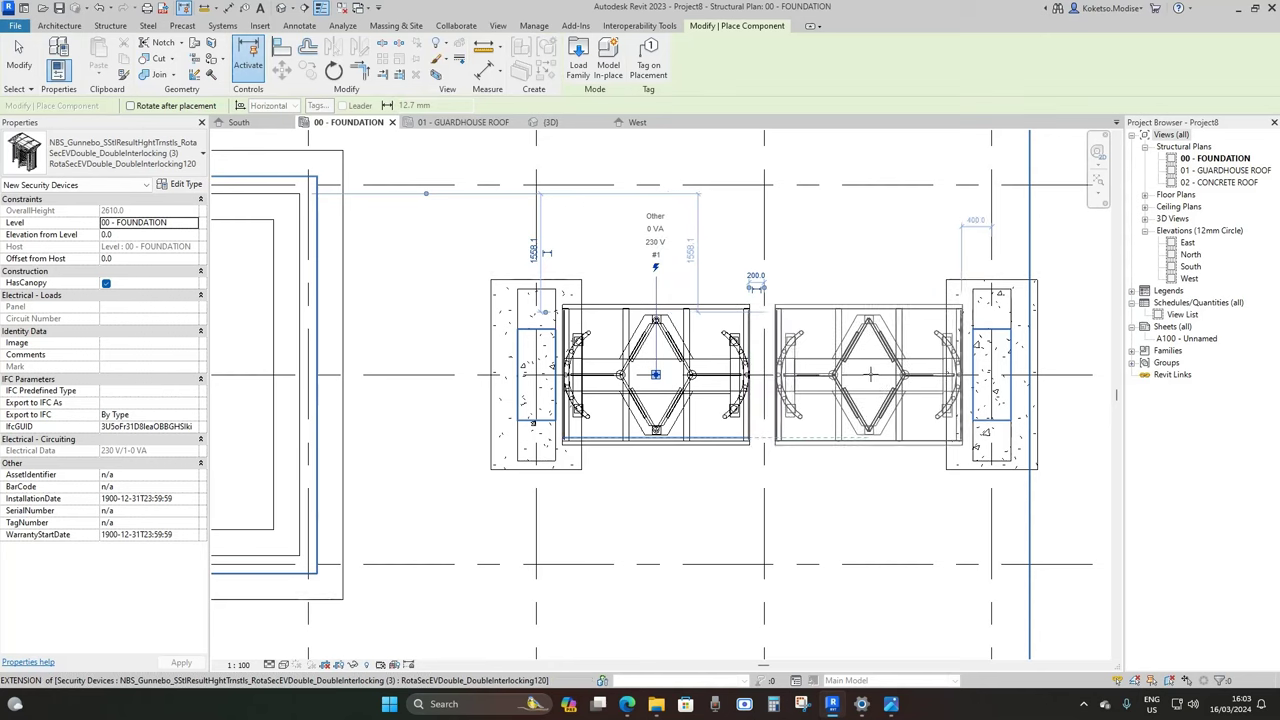
left_click(867, 375)
key("Escape")
key("Escape")
Set the second turnstile's inner edge 200 mm from grid line 9, matching the first turnstile's spacing
left_click(748, 318)
scroll(747, 316, "up", 2)
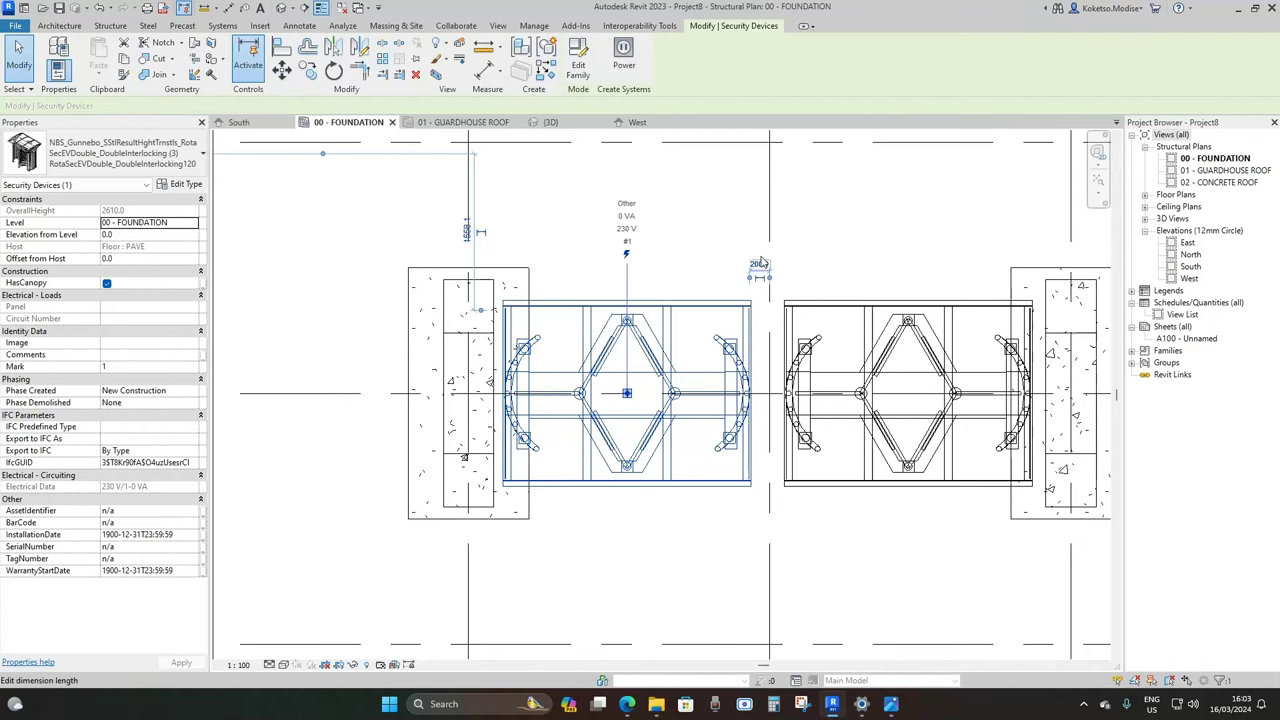
scroll(760, 265, "up", 1)
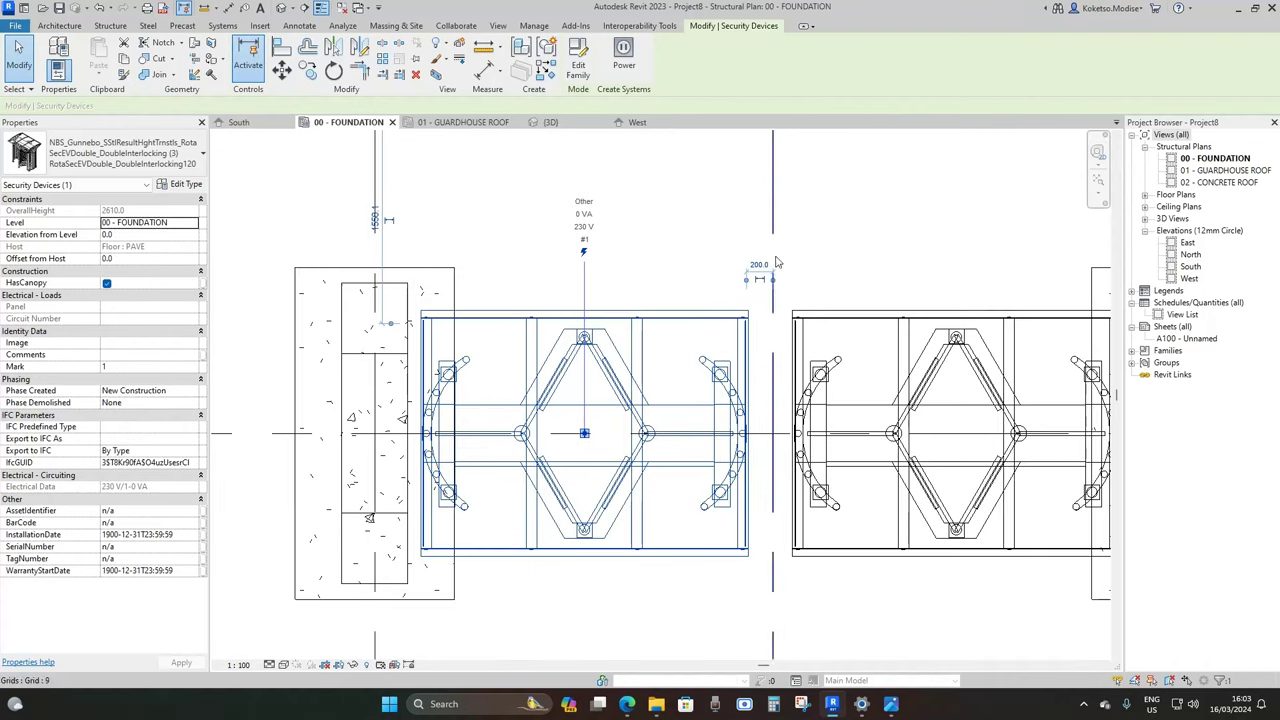
scroll(730, 332, "down", 2)
left_click(787, 342)
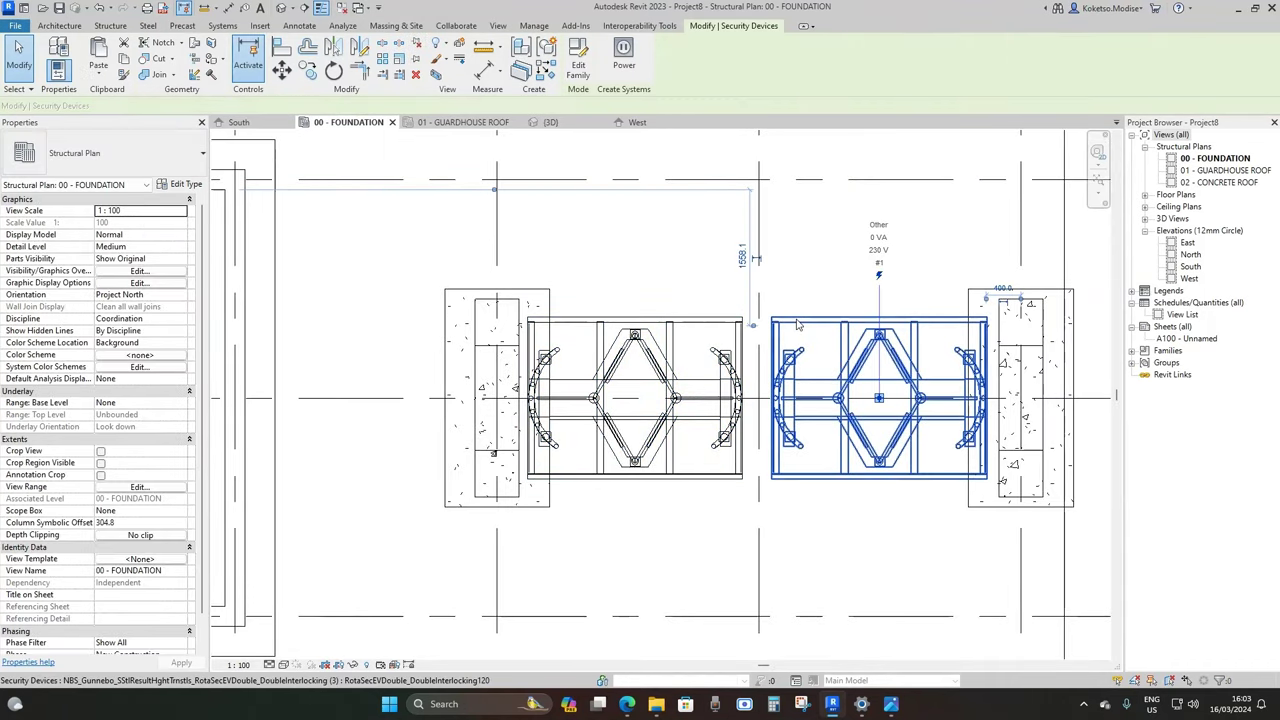
scroll(1053, 323, "up", 2)
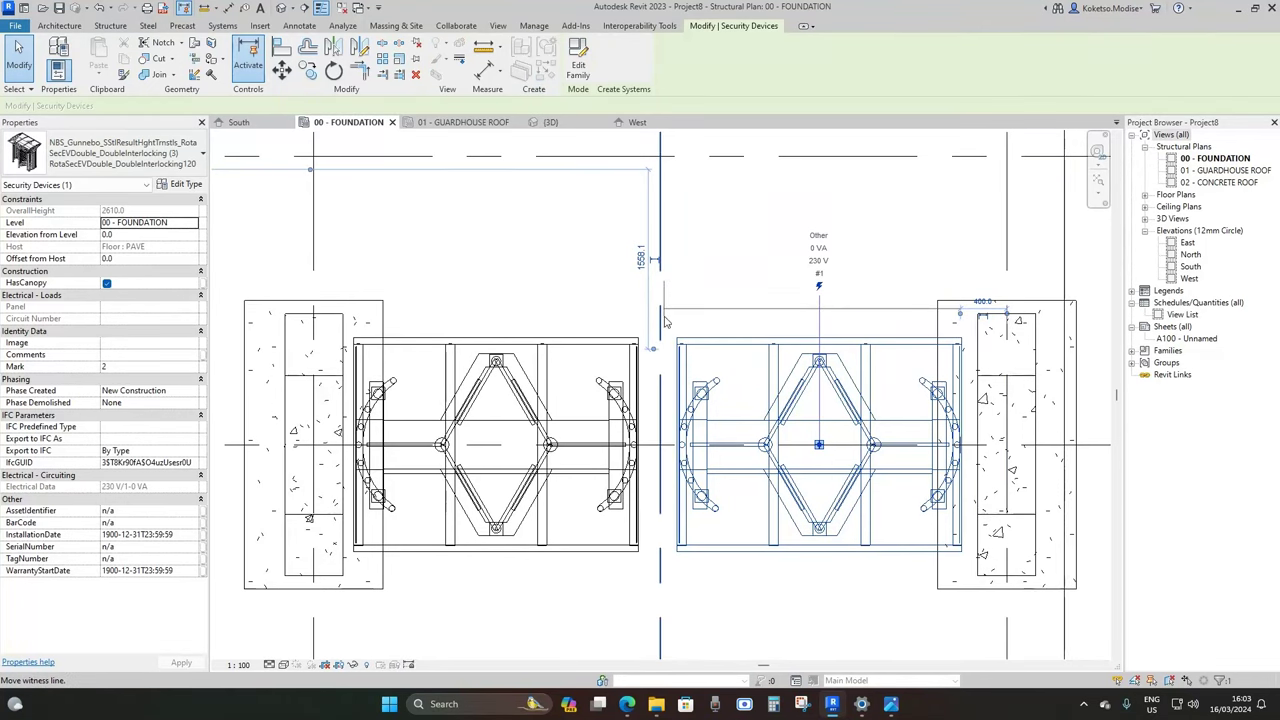
left_click_drag(1007, 314, 676, 351)
scroll(677, 360, "up", 2)
left_click(663, 279)
type("200")
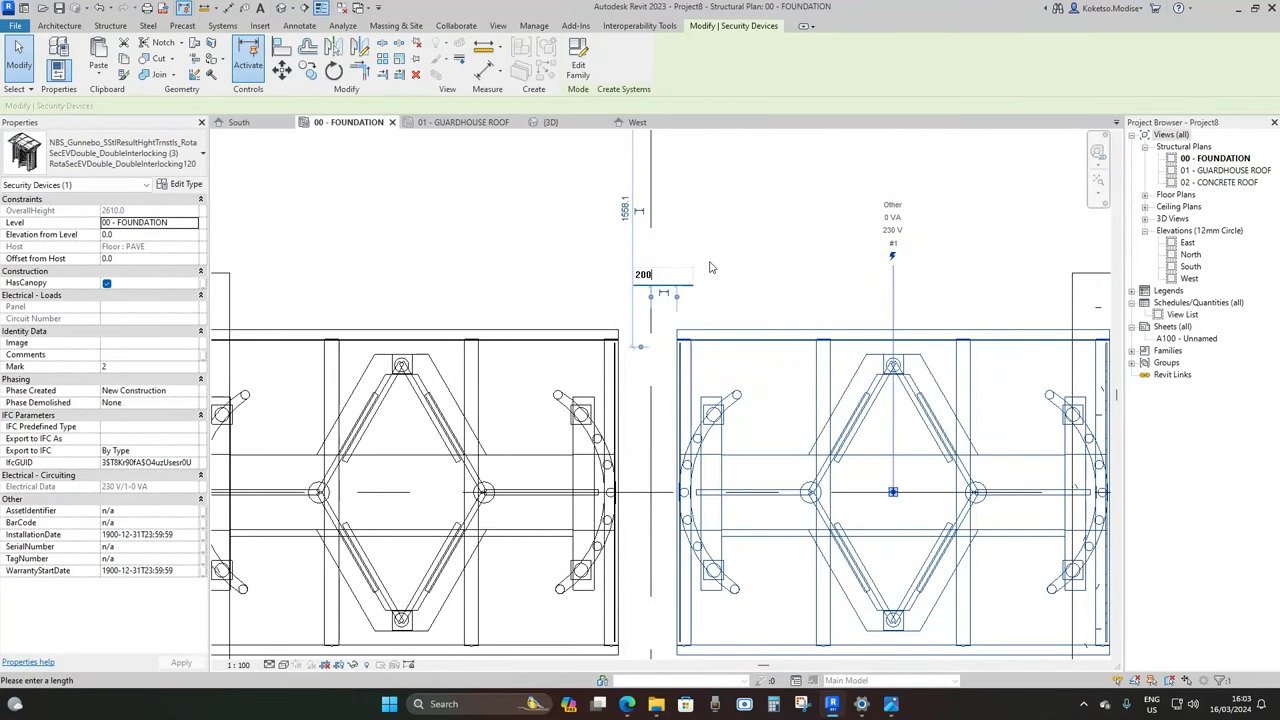
key("Return")
scroll(710, 262, "down", 3)
key("Escape")
middle_click_drag(748, 336, 807, 343)
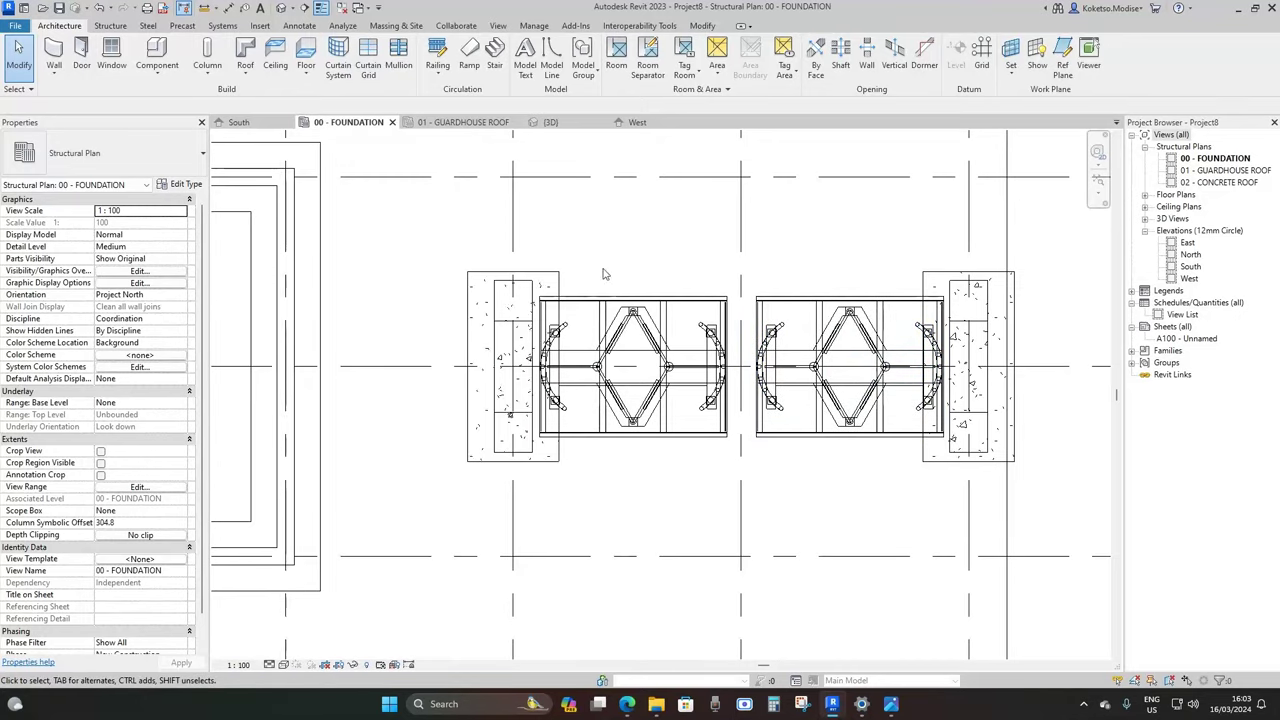
Switch to the Edge browser, show BIMobject's Magnetic Access boom barrier page and close the downloads list
middle_click_drag(490, 262, 752, 287)
scroll(752, 287, "down", 2)
scroll(531, 312, "down", 4)
middle_click_drag(226, 339, 537, 364)
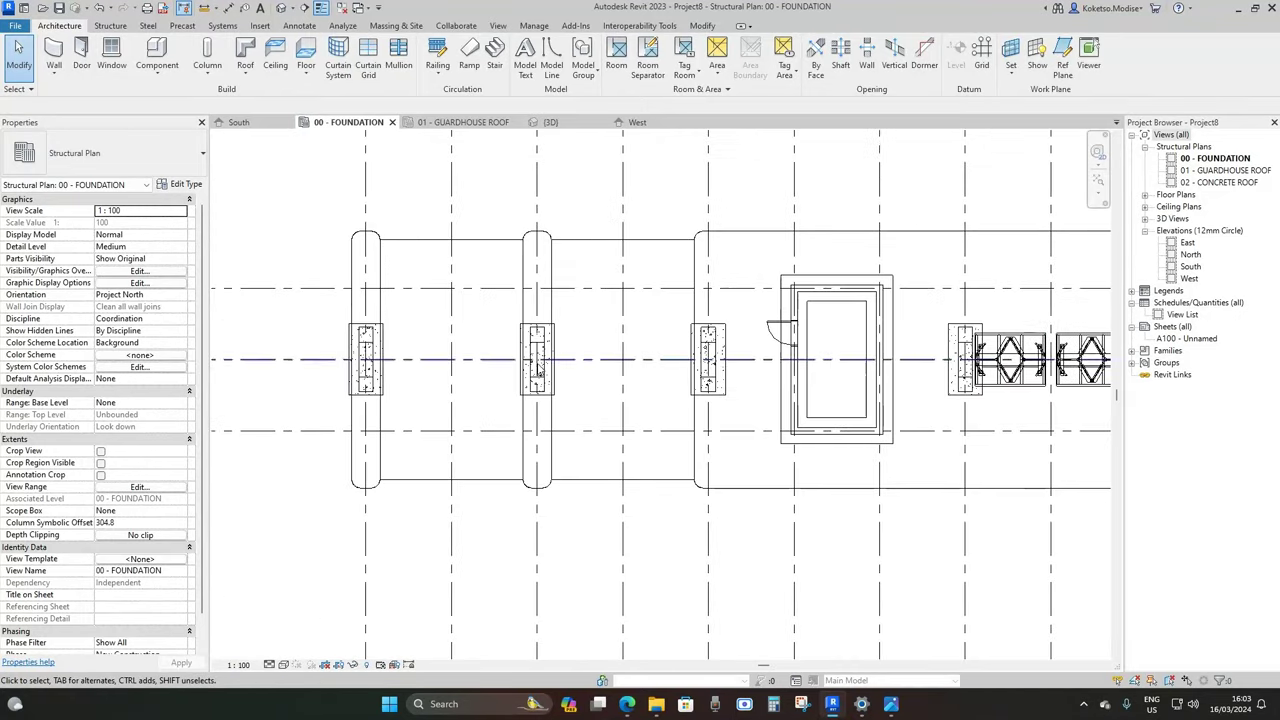
scroll(538, 366, "up", 2)
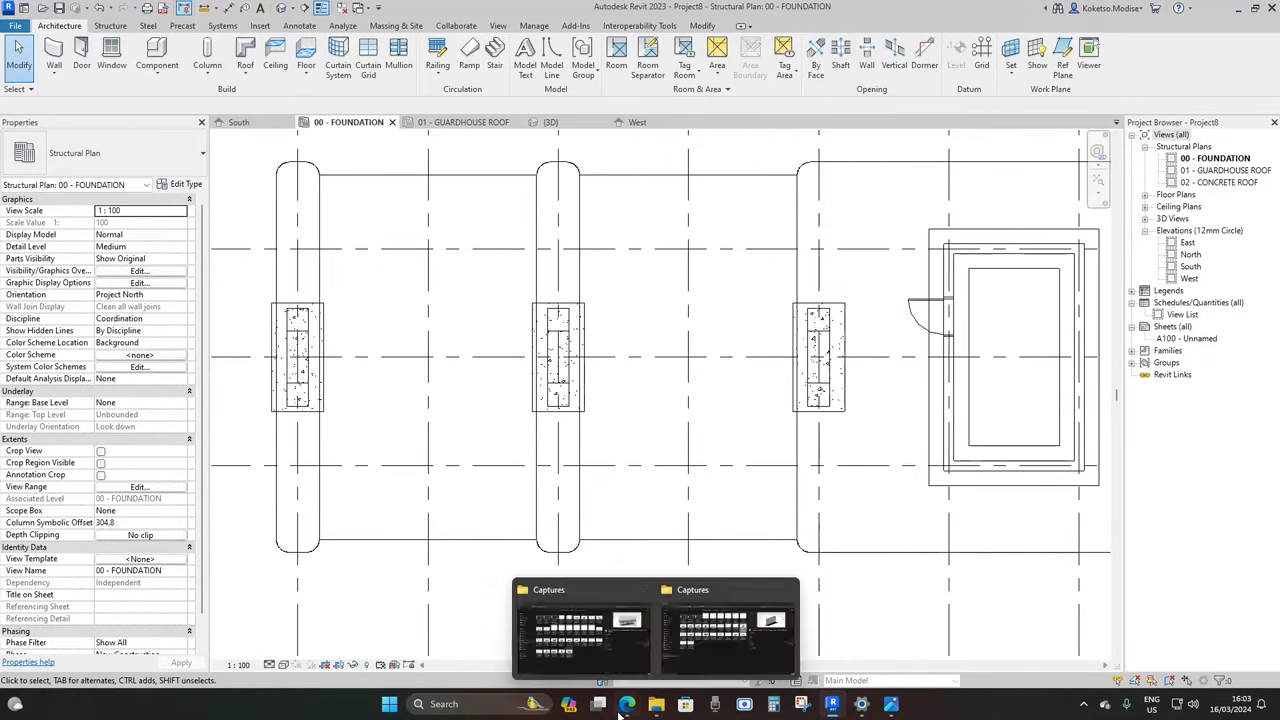
mouse_move(627, 704)
left_click(478, 640)
left_click(436, 9)
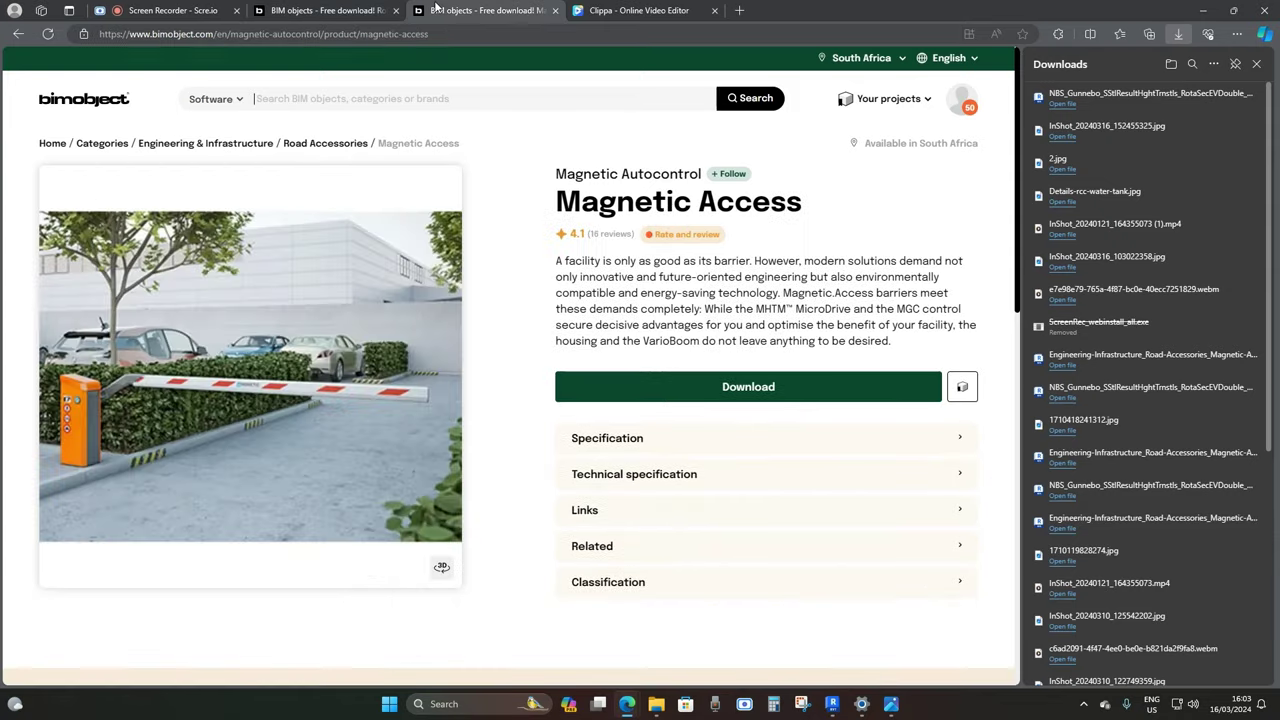
left_click(1256, 63)
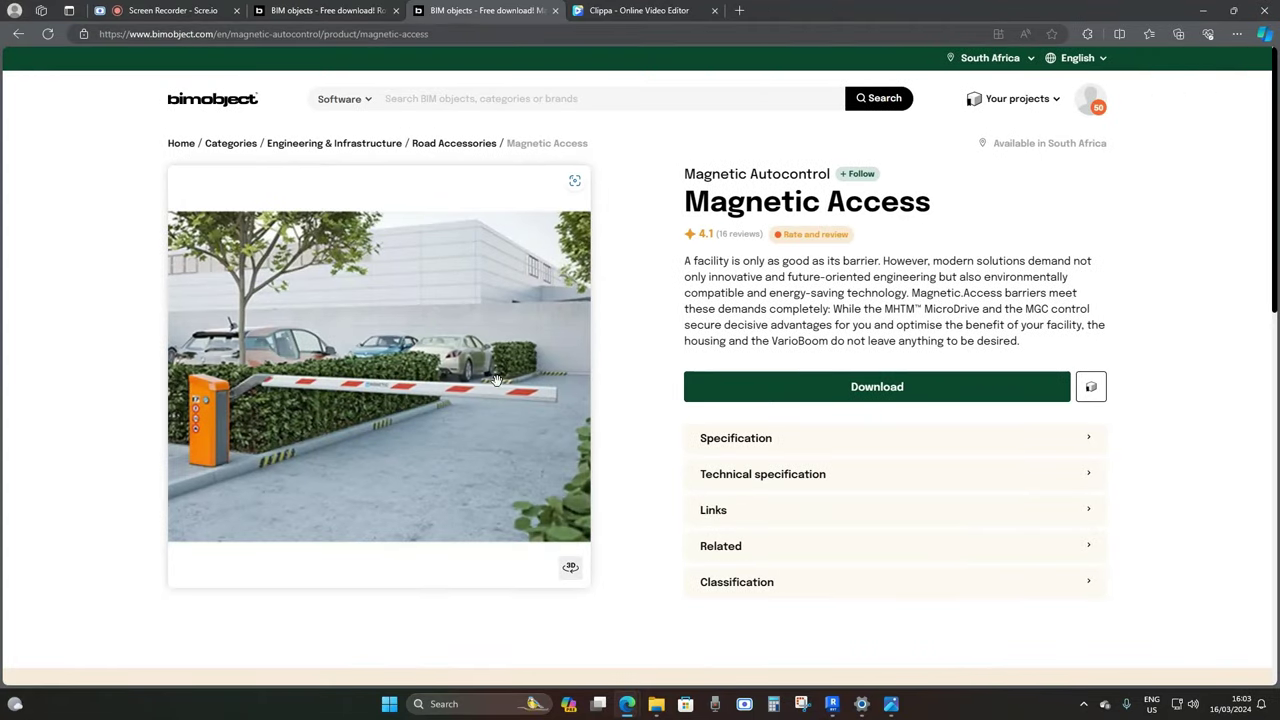
Download only the barrier's Revit family Engineering-Infrastructure_Road-Accessories_Magnetic-Autocontrol_Magnetic-Access.rfa
left_click(876, 388)
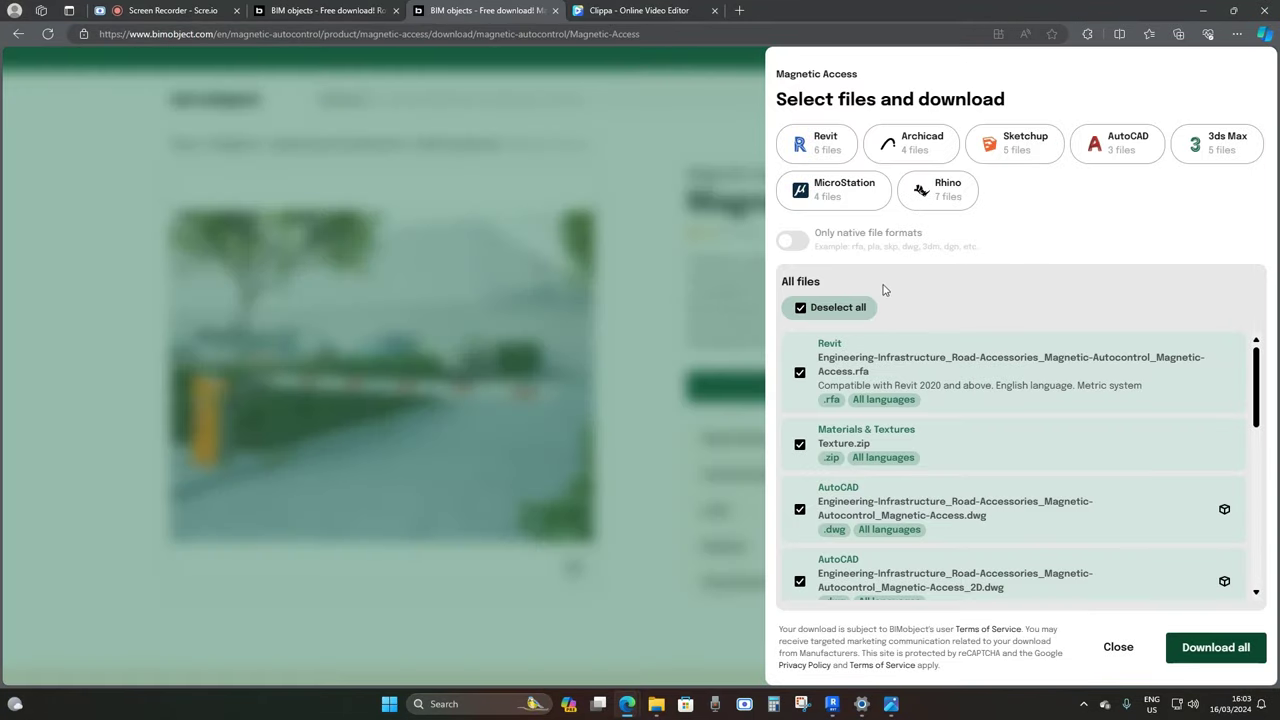
left_click(840, 309)
scroll(838, 400, "down", 1)
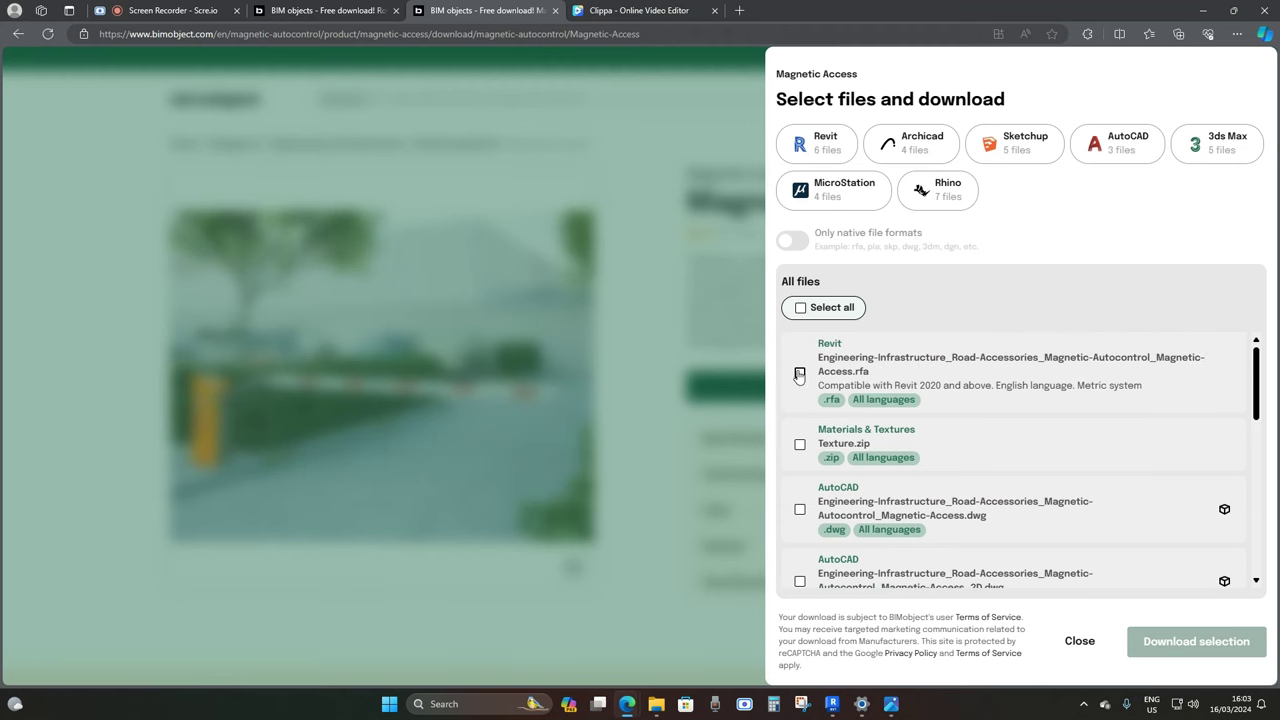
left_click(799, 373)
left_click(1171, 644)
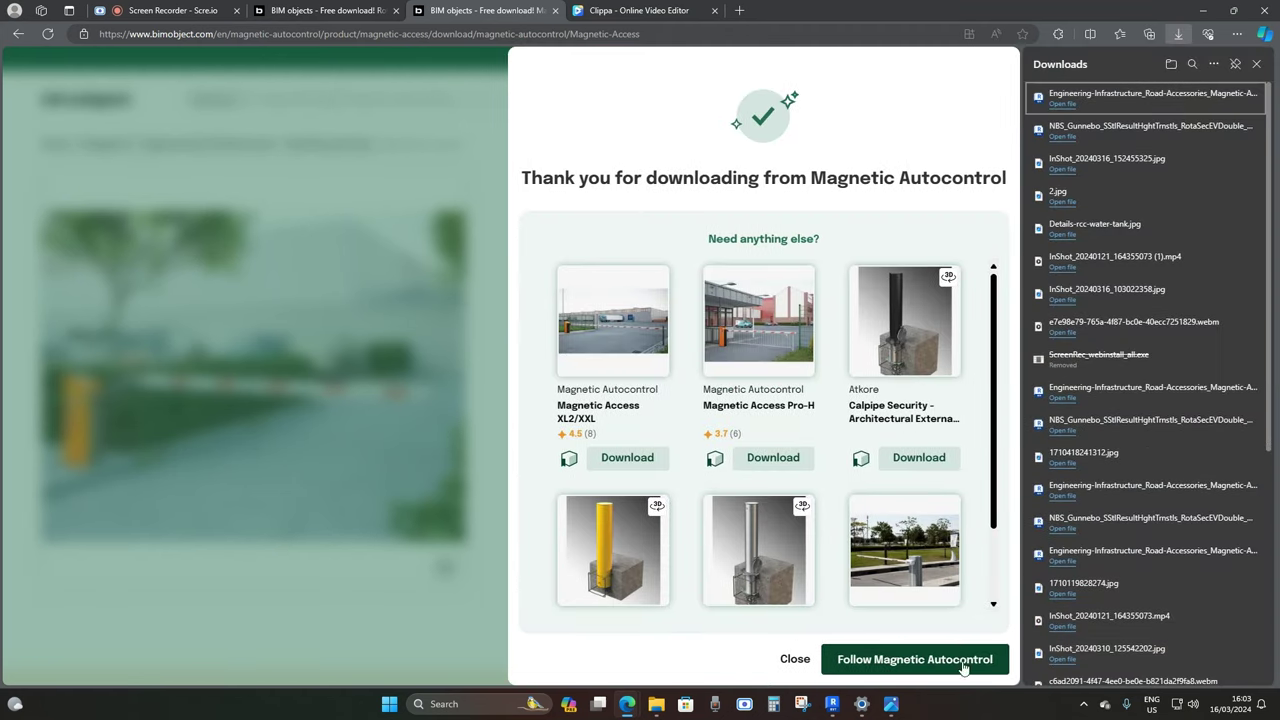
left_click(795, 659)
Open the downloaded barrier family in Revit, upgrade it to Revit 2023, and load it into the project while closing the family
left_click(1063, 104)
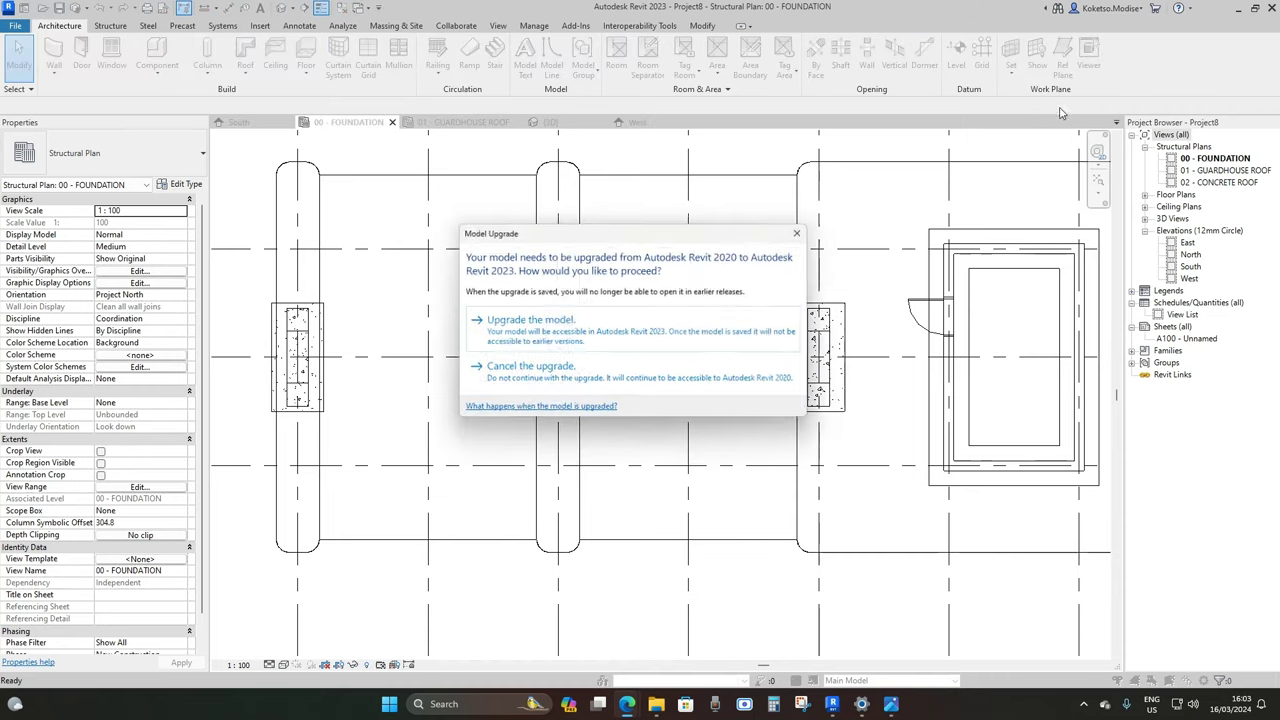
left_click(596, 338)
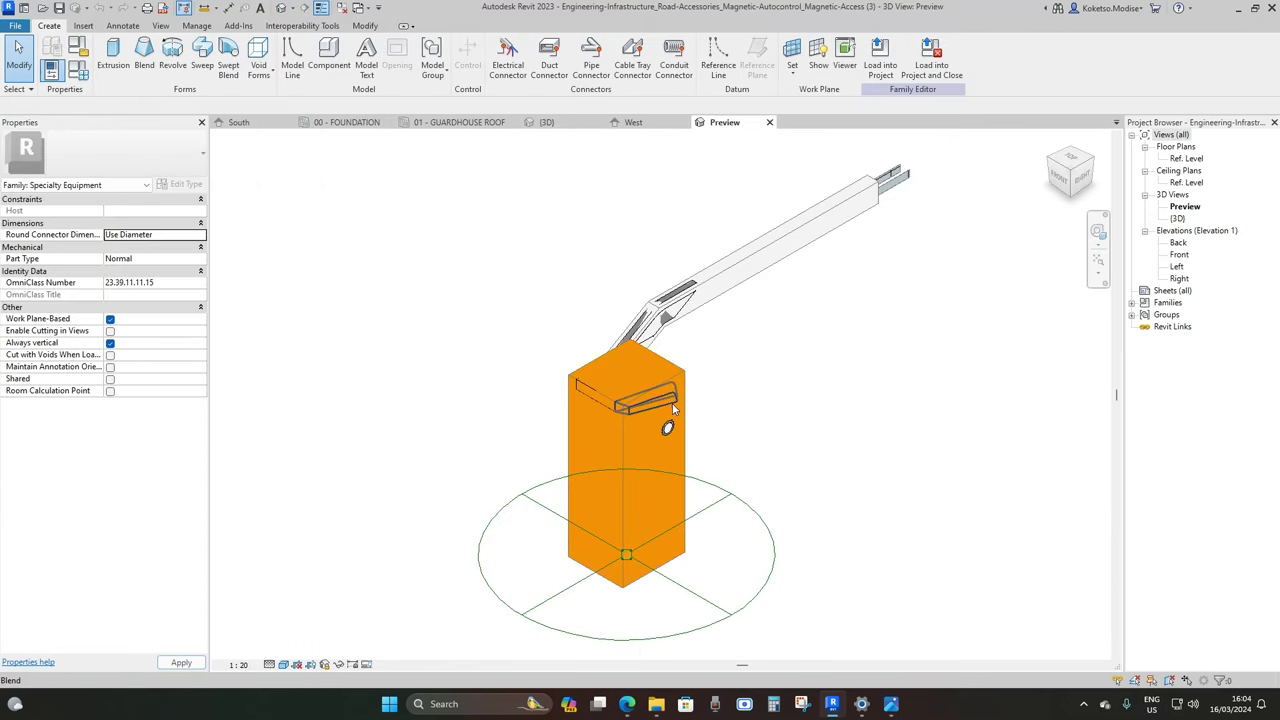
left_click(932, 66)
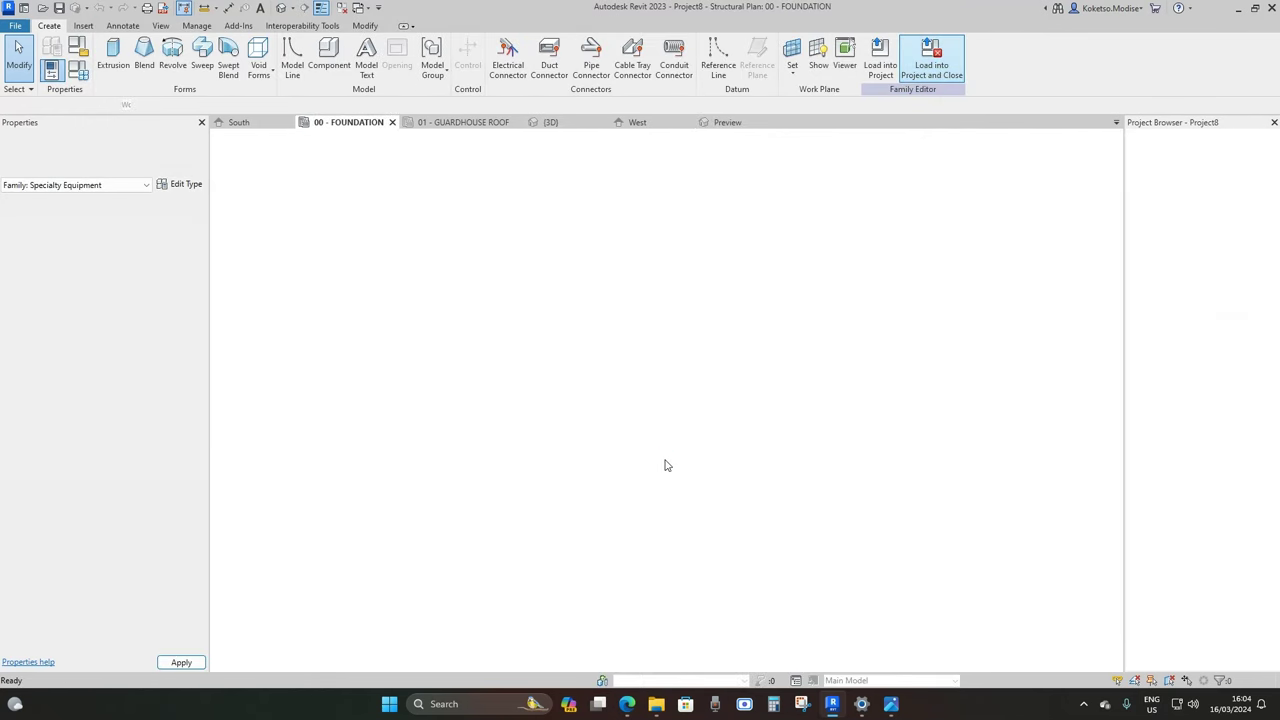
Place a rotated Magnetic Access barrier on grid B about 2100 mm from grid 4, beside the column nearest the guardhouse's door side
scroll(634, 365, "up", 3)
key("space")
scroll(737, 380, "up", 2)
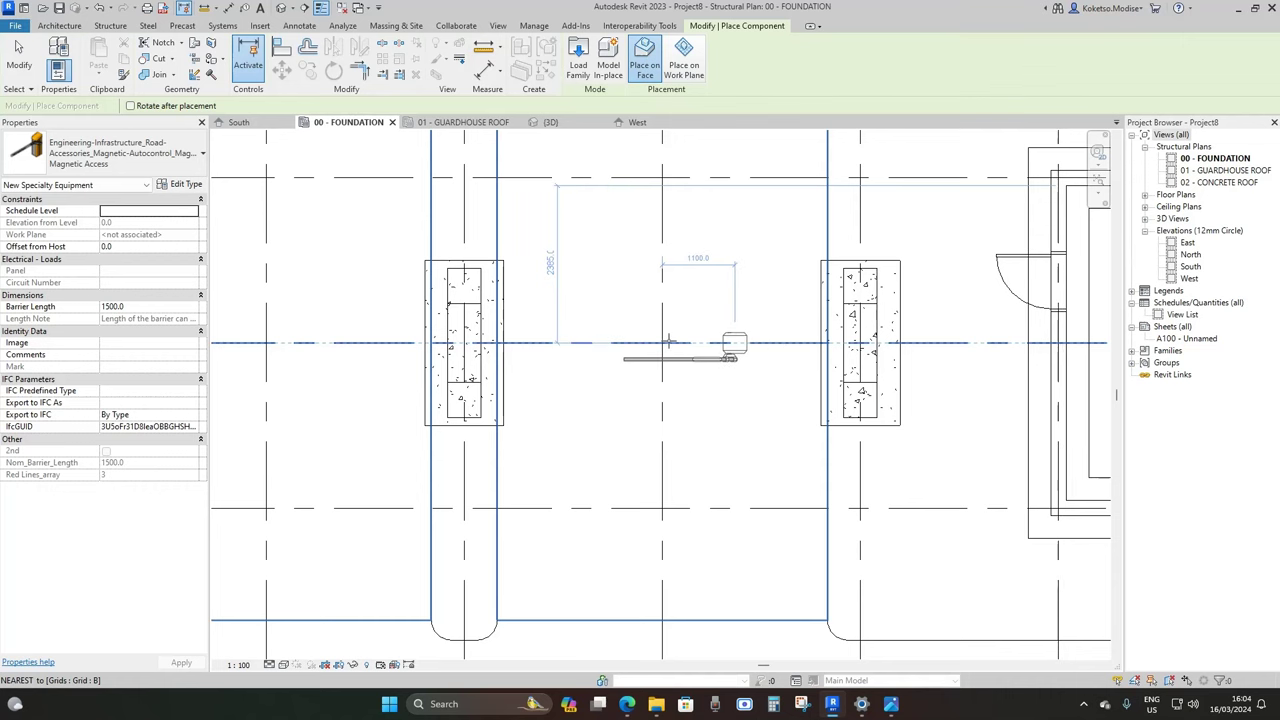
left_click(800, 343)
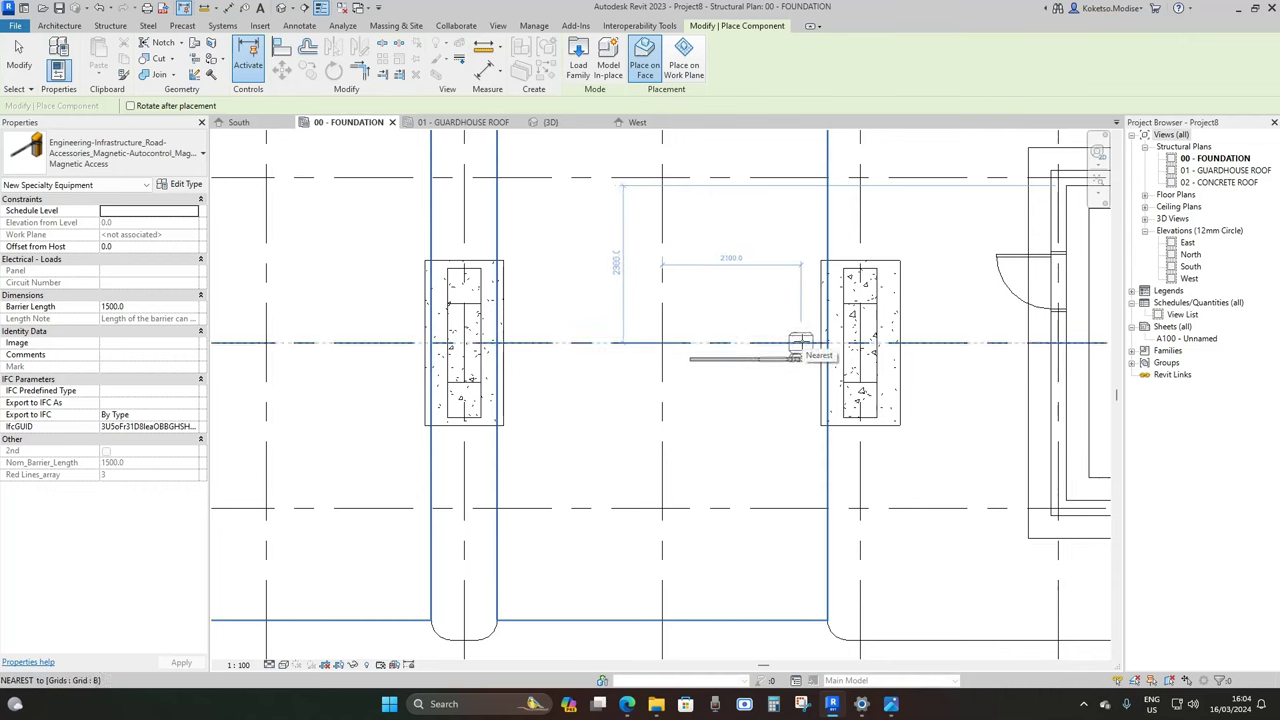
key("Escape")
key("Escape")
Set the placed boom barrier's Barrier Length to 3000 mm and extend it to 4000 mm
left_click(760, 363)
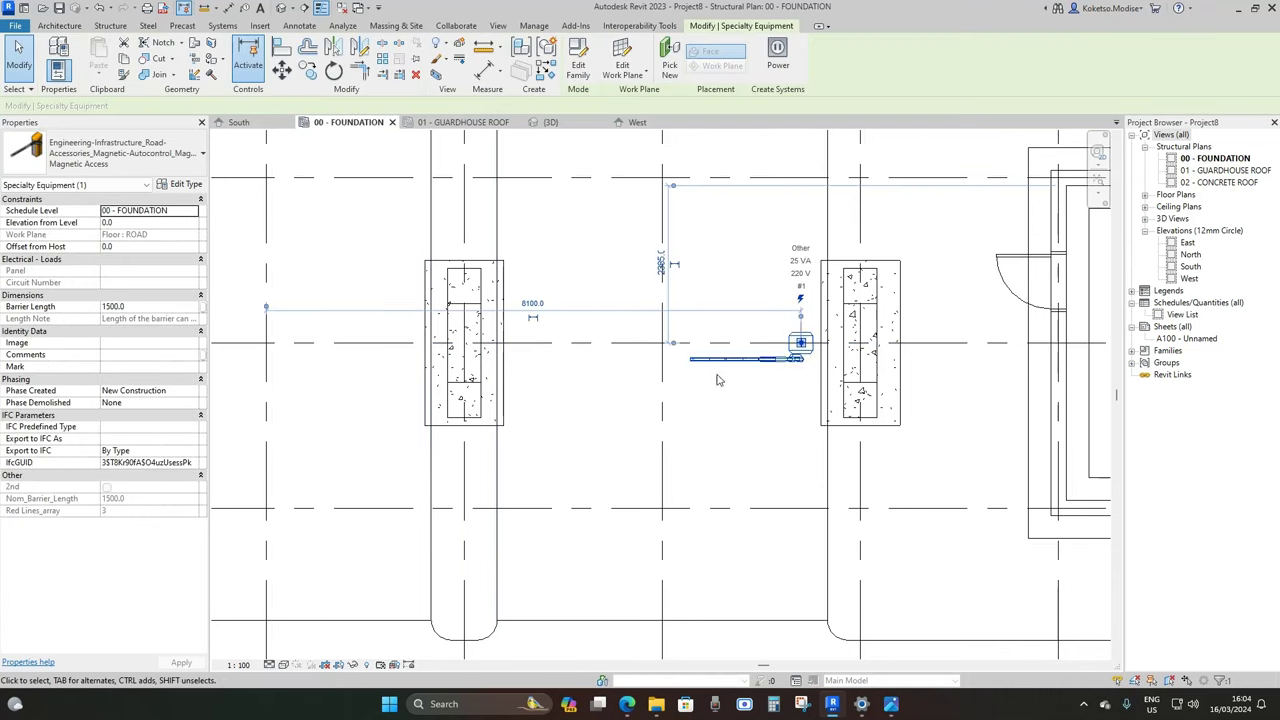
left_click(136, 306)
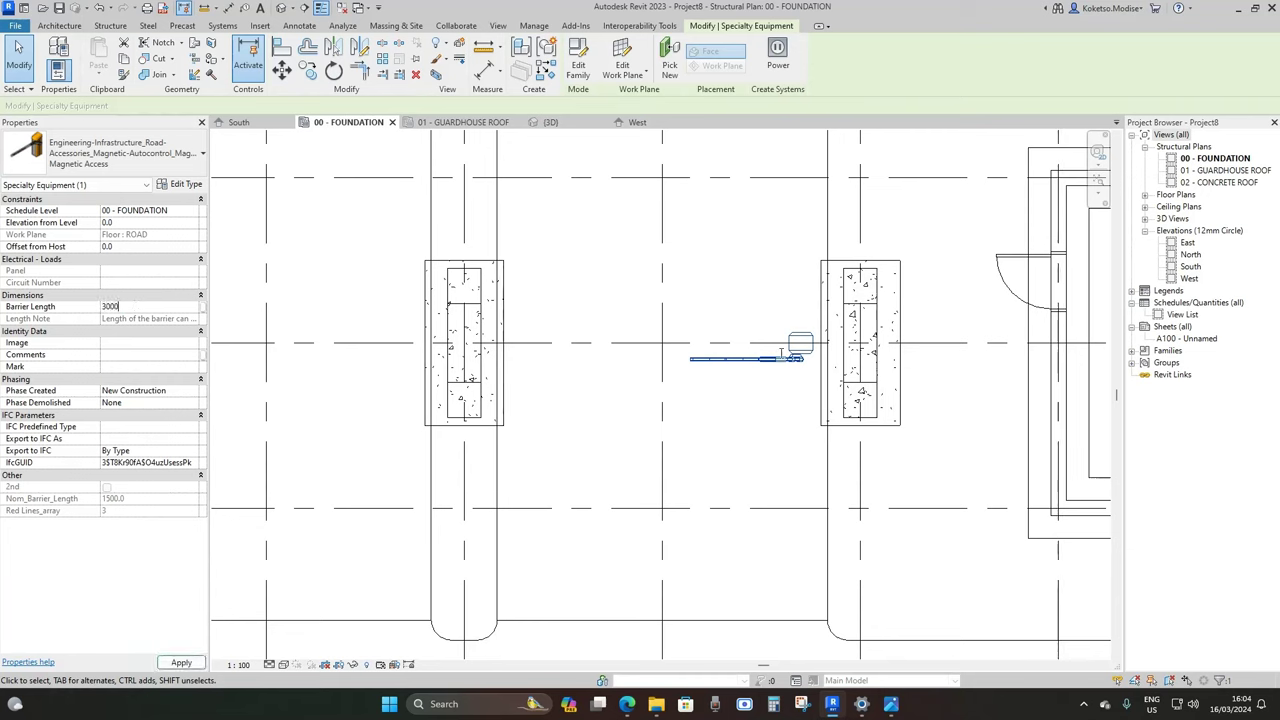
type("3000")
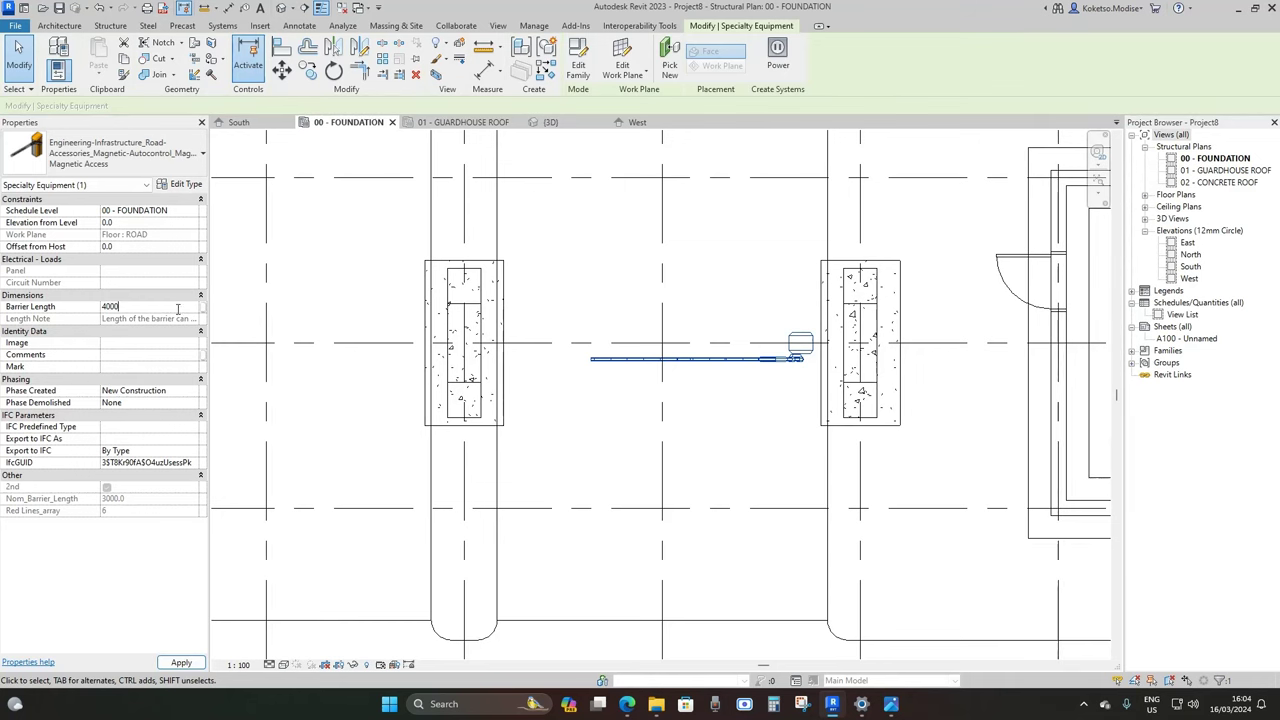
key("Return")
Copy the boom barrier into the adjacent lane, using grid 4 as the base and the neighbouring lane's centre grid as the destination
scroll(645, 375, "down", 2)
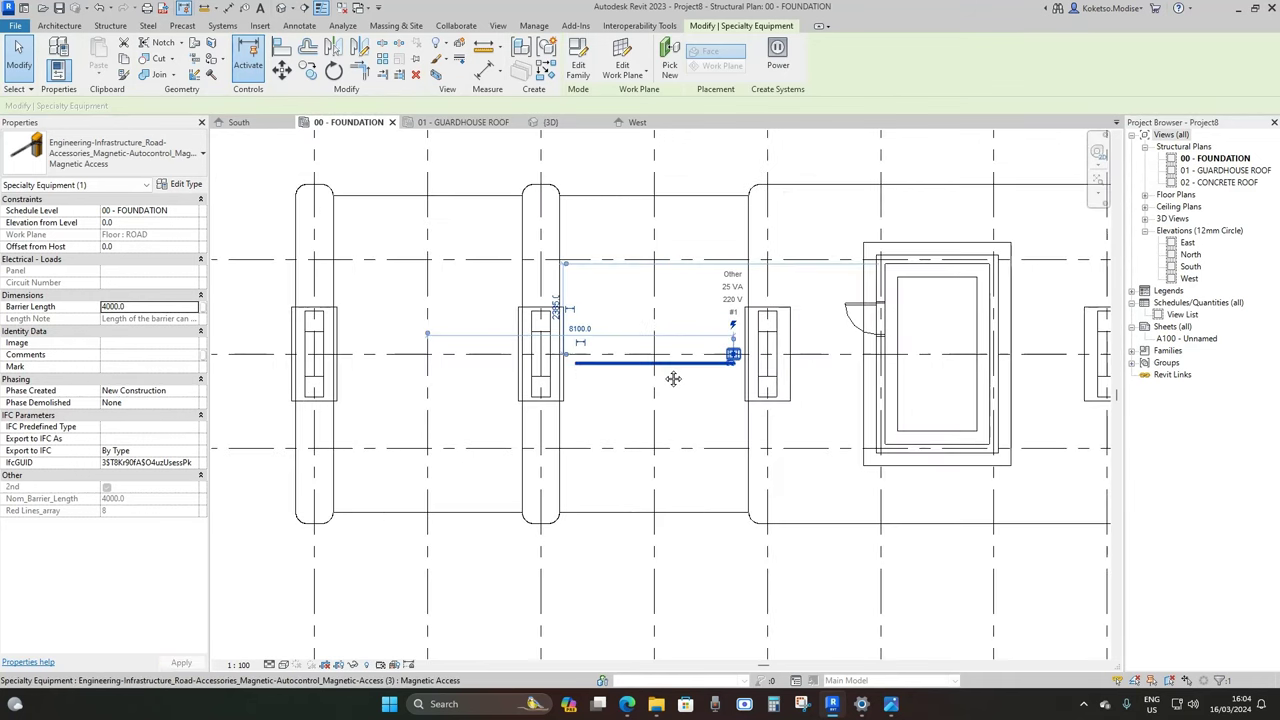
scroll(674, 380, "up", 2)
left_click(308, 70)
scroll(732, 262, "down", 3)
left_click(732, 262)
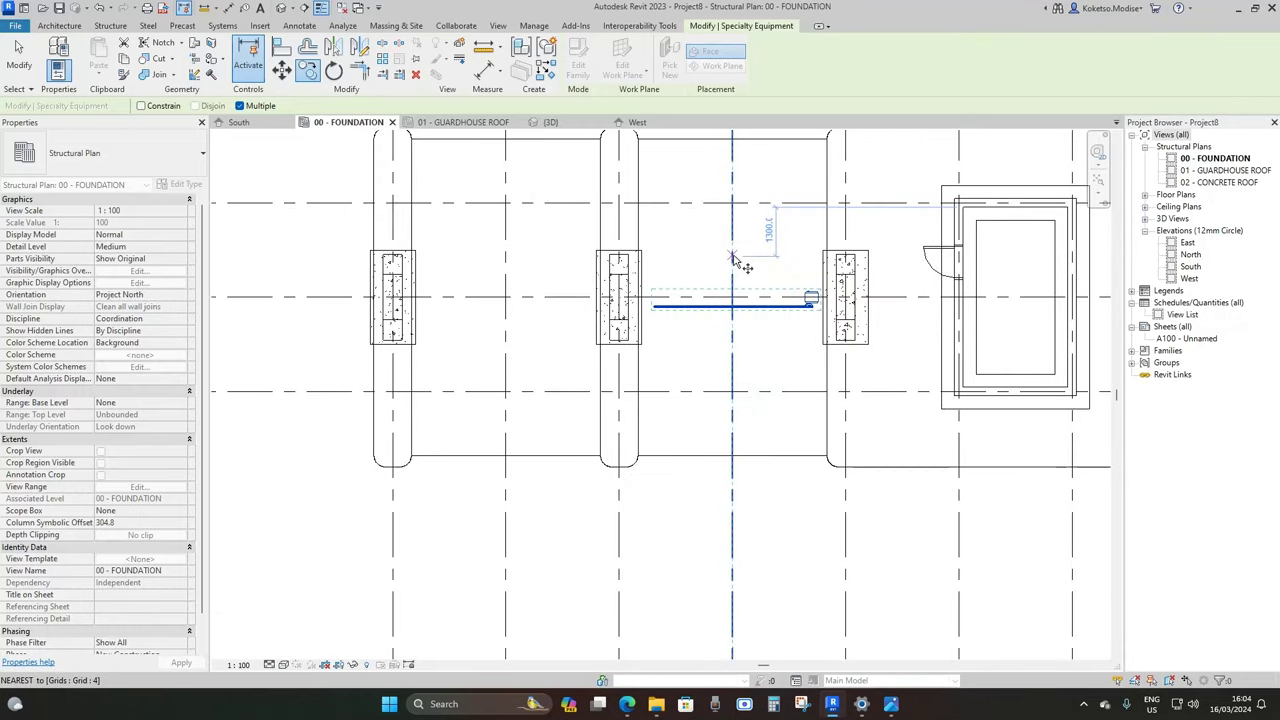
left_click(509, 258)
key("Escape")
key("Escape")
Examine the boom barriers, guardhouse and turnstiles under the concrete roof in the 3D view
left_click(531, 124)
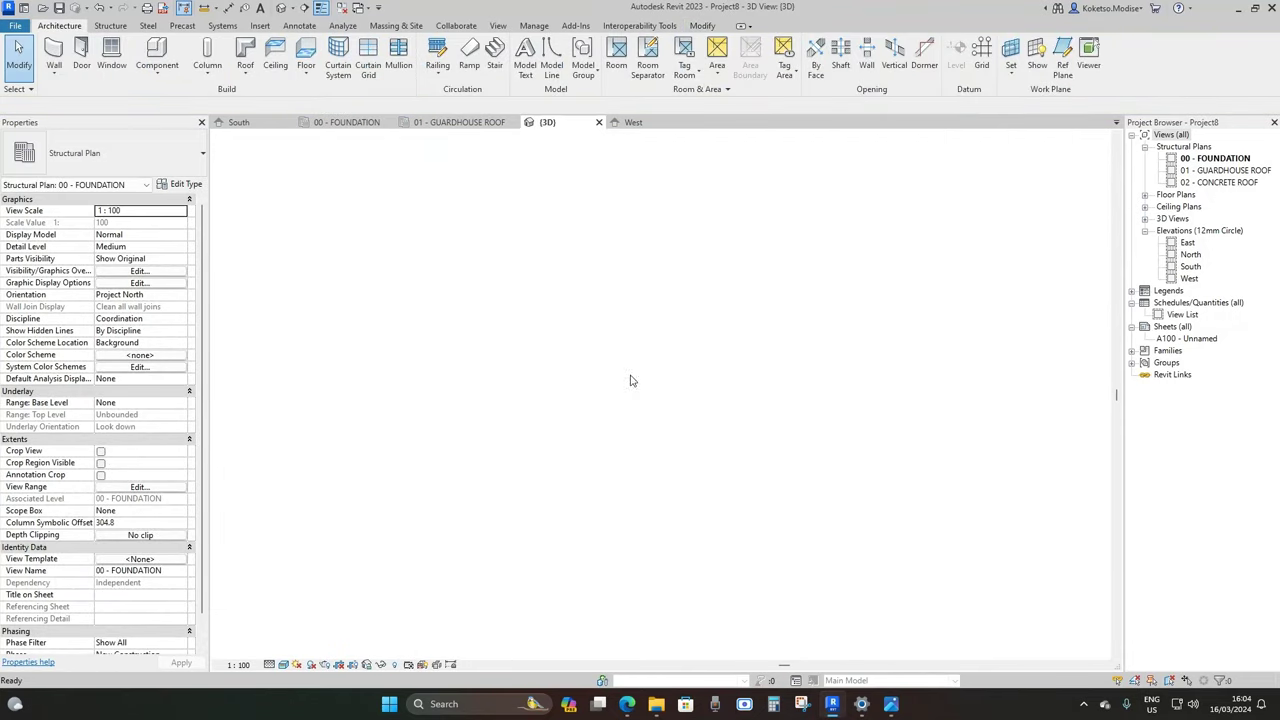
scroll(650, 543, "up", 5)
middle_click_drag(643, 547, 903, 508, "shift")
scroll(893, 500, "up", 3)
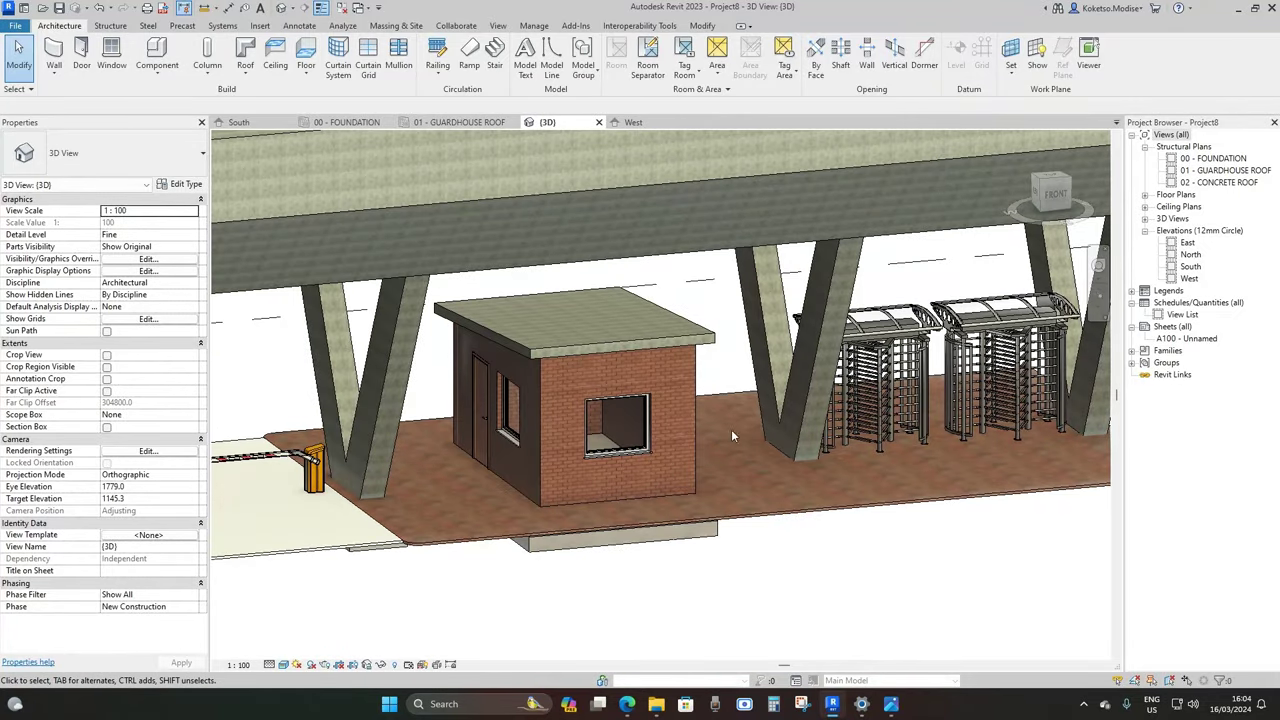
middle_click_drag(709, 413, 785, 448)
scroll(690, 515, "down", 2)
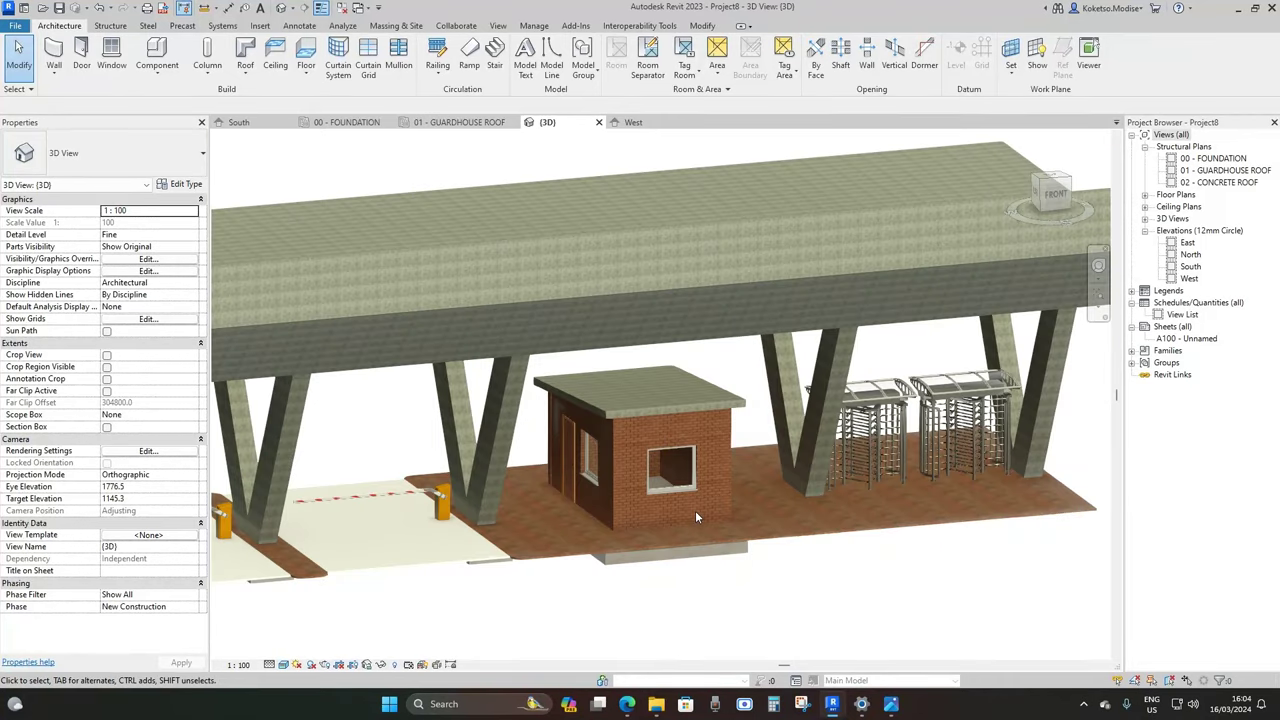
Start a railing in the 00 - FOUNDATION plan and duplicate the 1100mm railing type as 1100mm 2
left_click(347, 122)
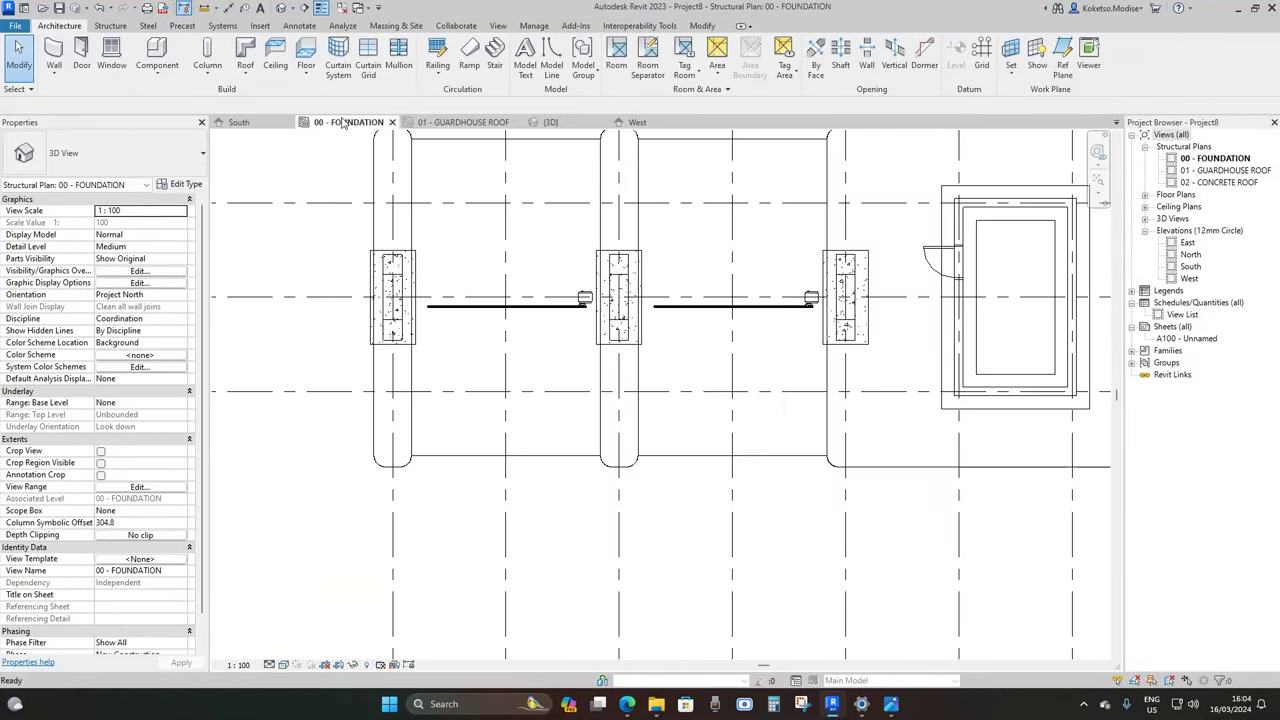
scroll(593, 307, "up", 3)
middle_click_drag(497, 289, 609, 385)
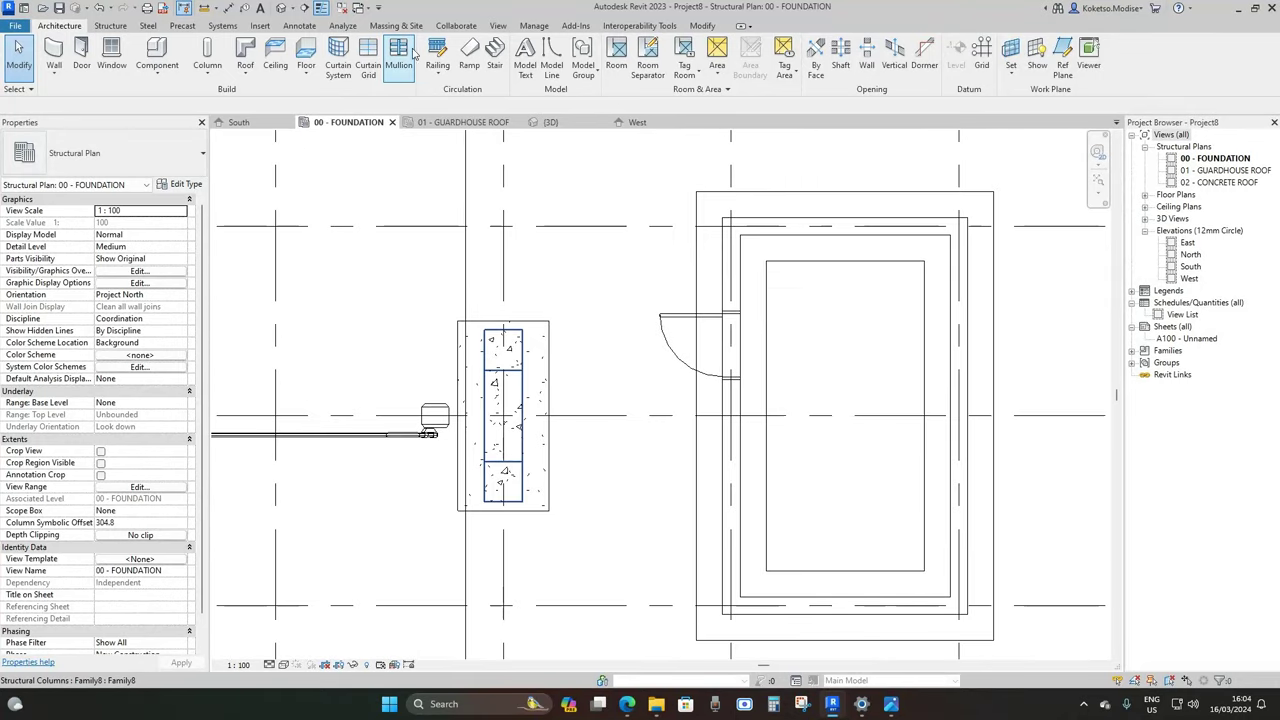
left_click(436, 54)
left_click(140, 160)
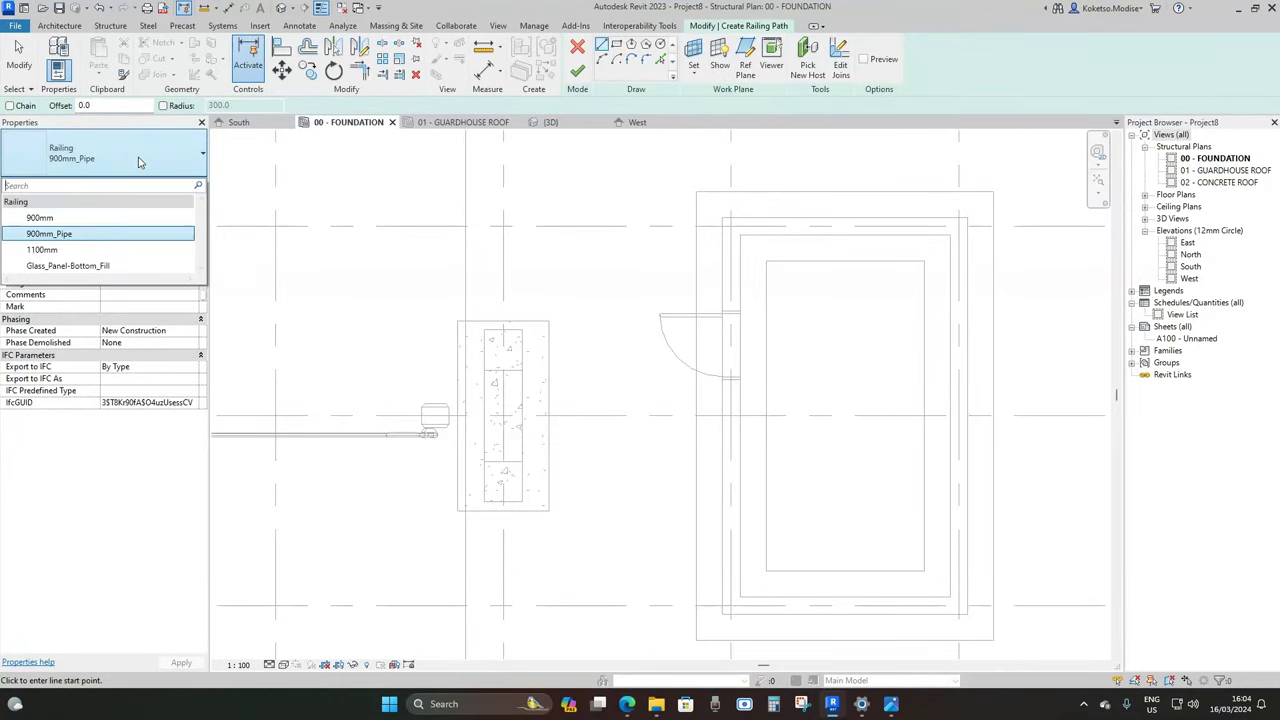
left_click(42, 250)
left_click(180, 186)
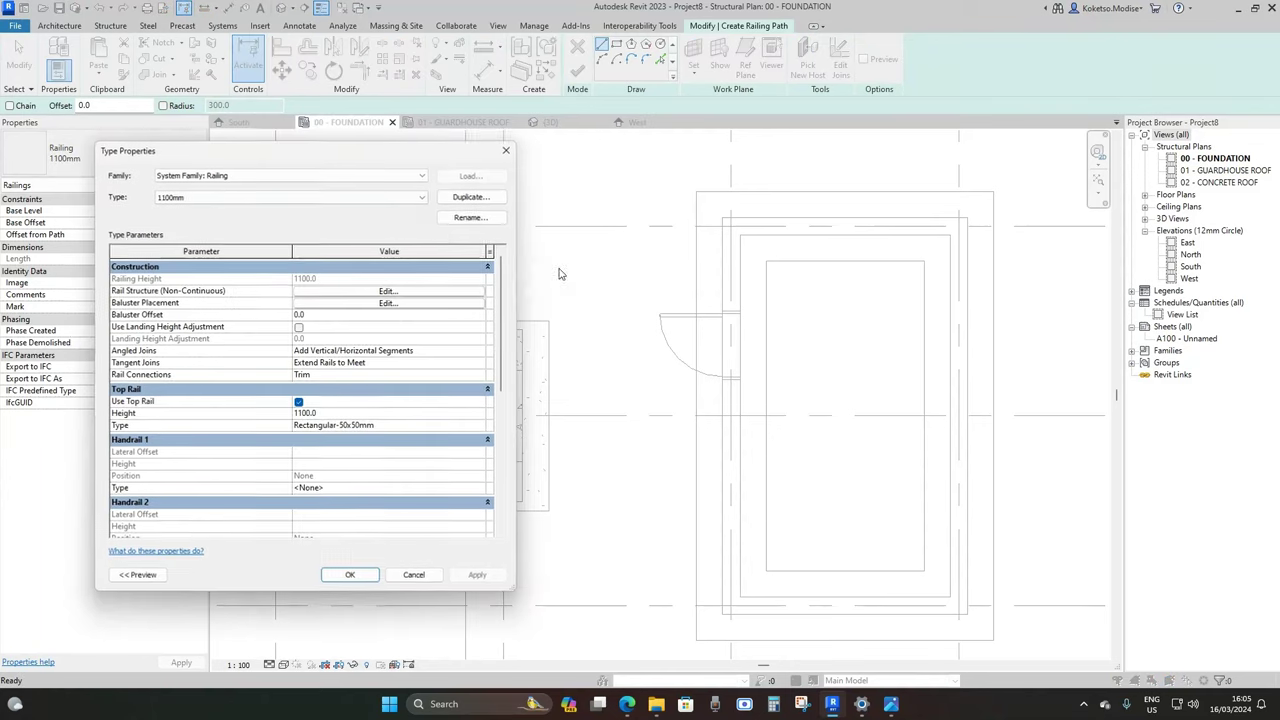
left_click(458, 198)
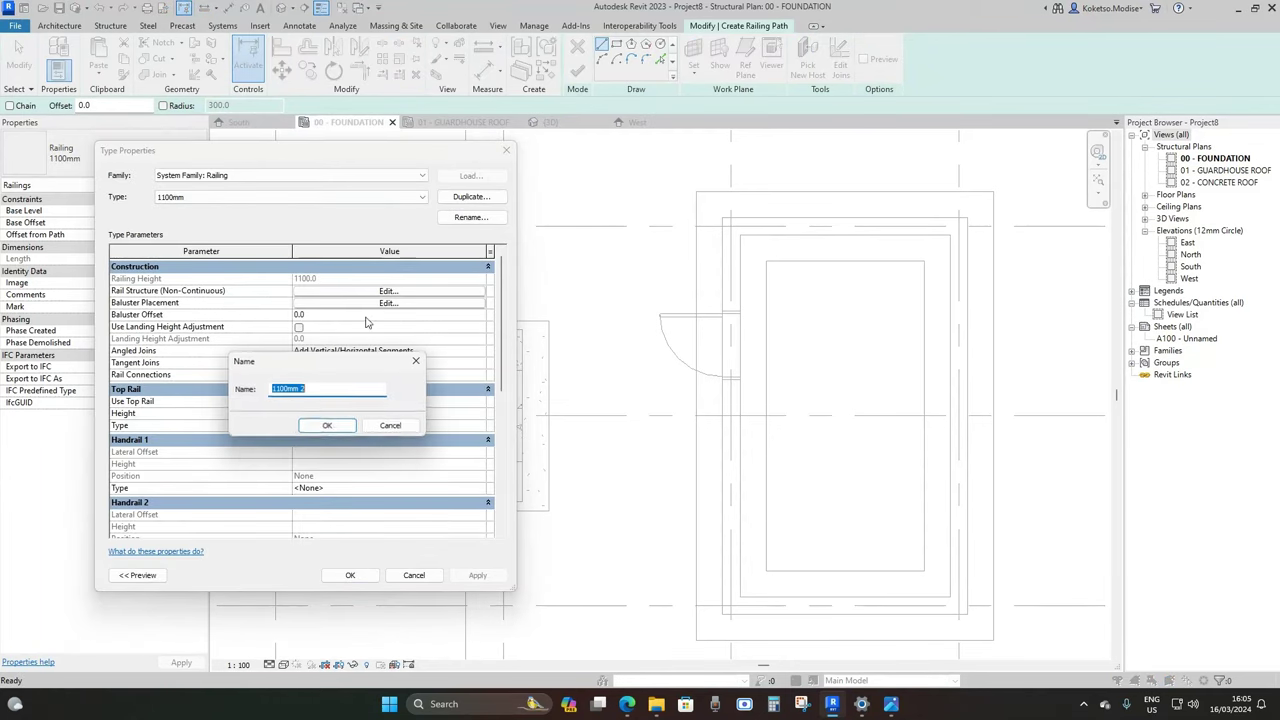
left_click(326, 427)
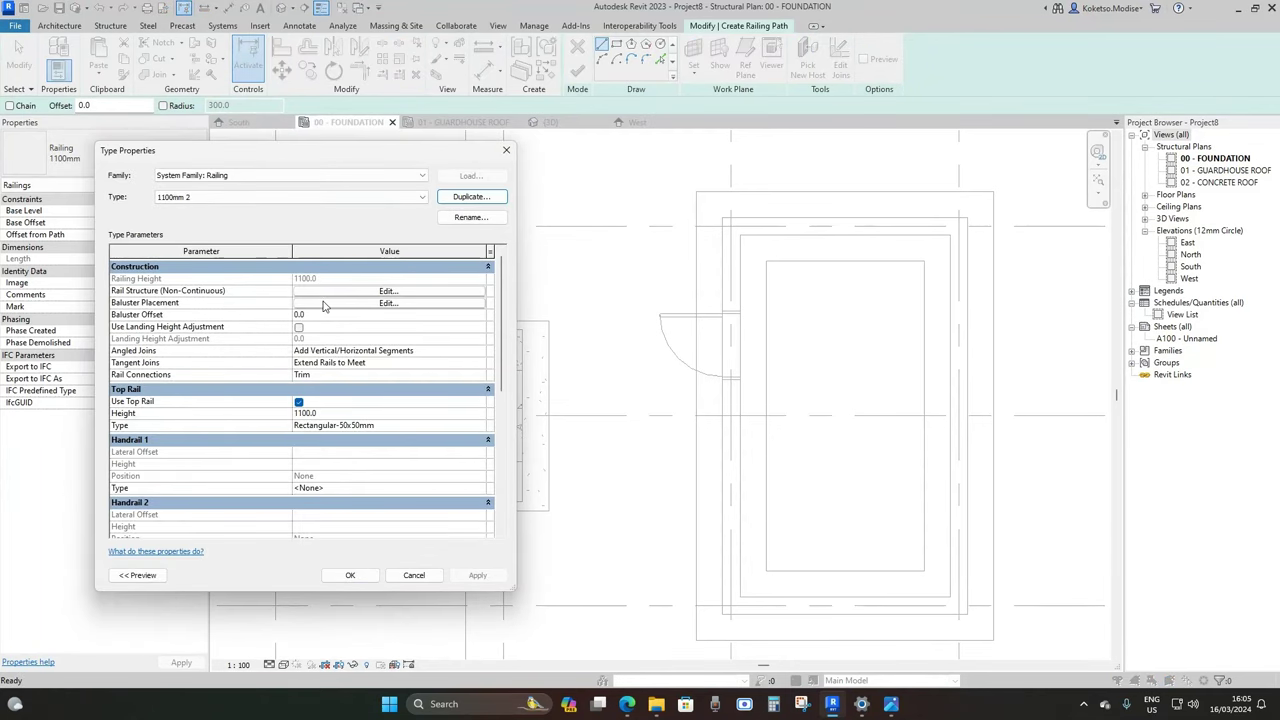
Set the 1100mm 2 railing type's regular baluster spacing to 150 mm and its top rail height to 2000 mm
left_click(320, 304)
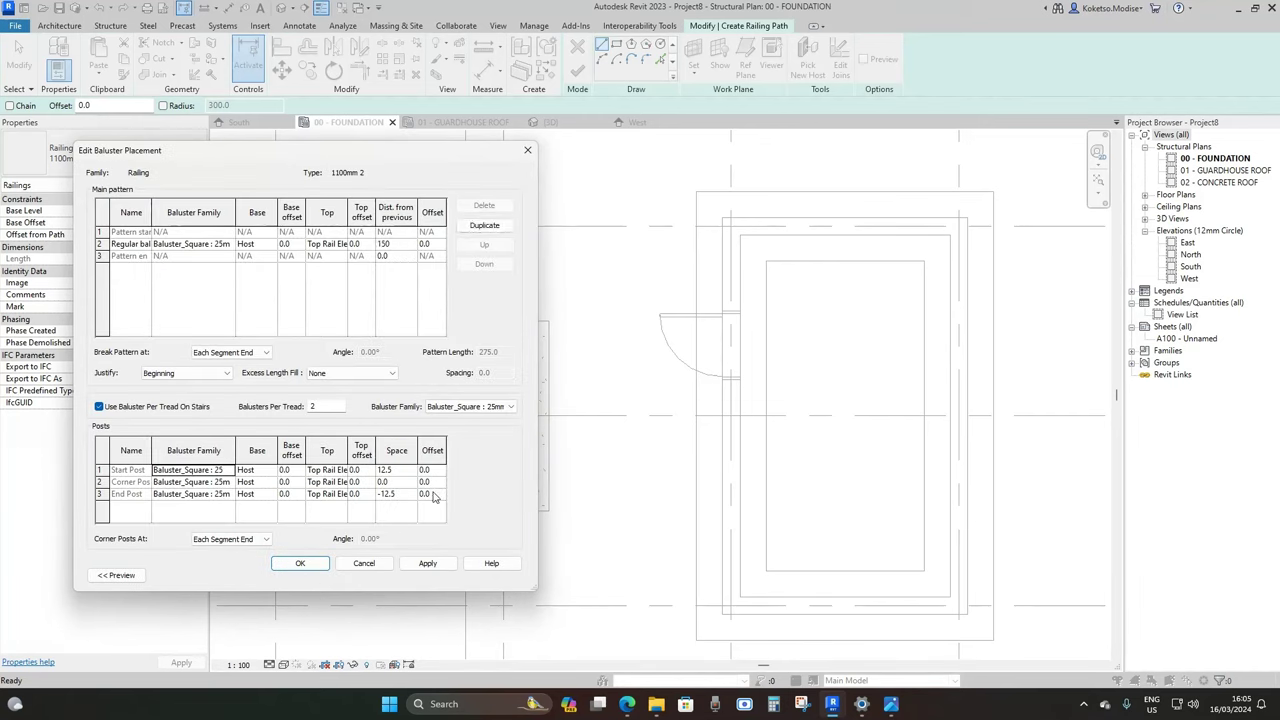
left_click(426, 563)
left_click(300, 563)
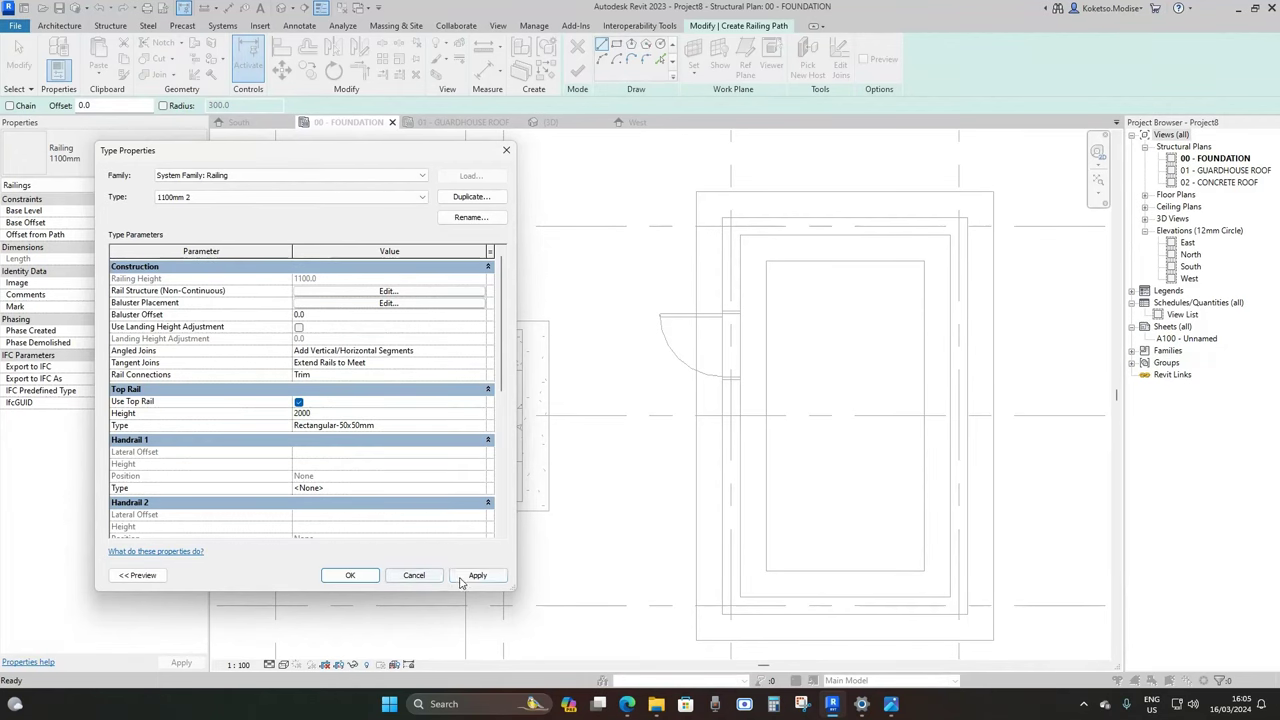
left_click(350, 575)
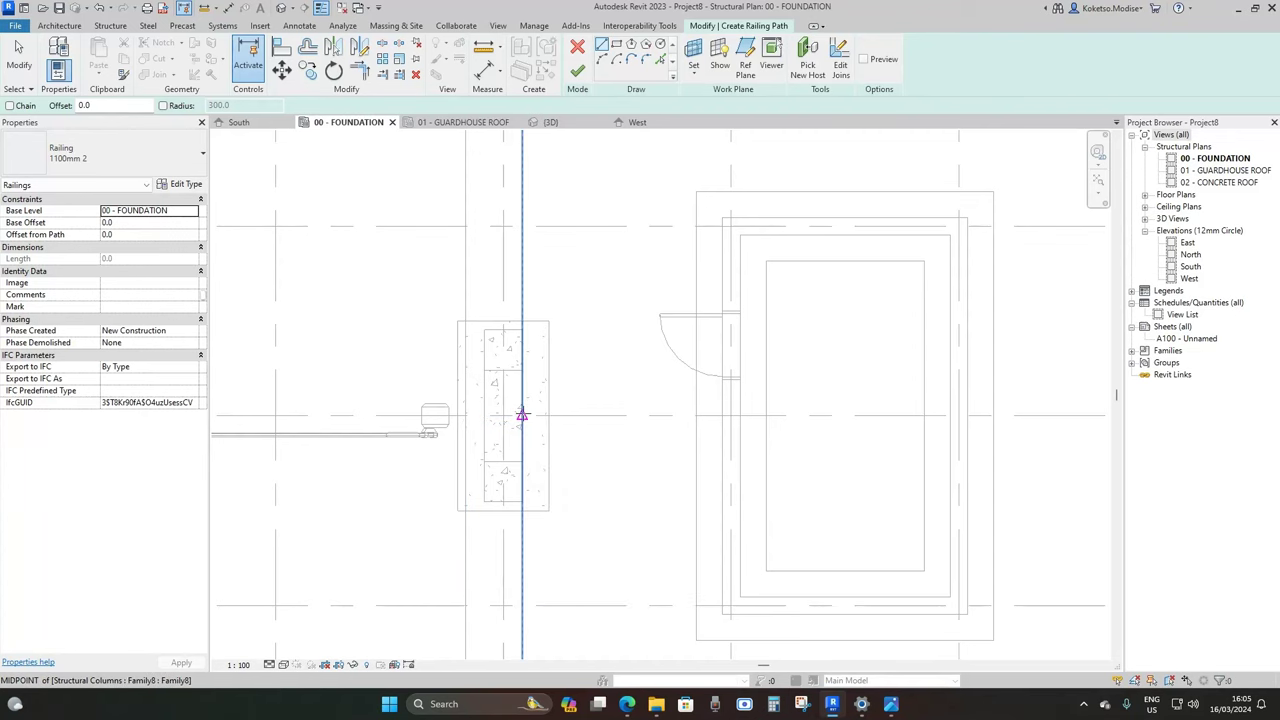
Draw a railing about 2635 mm long along grid B from the column beside the boom barrier to the guardhouse's door-side wall
left_click(521, 414)
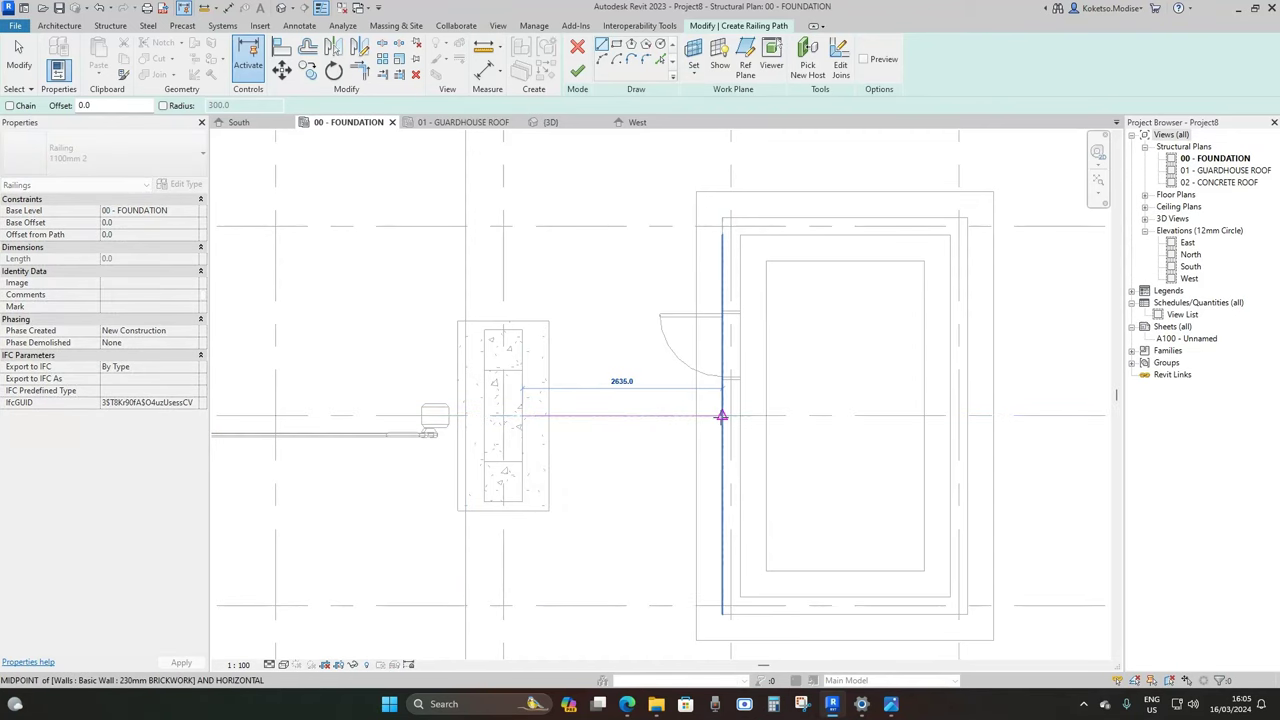
left_click(721, 416)
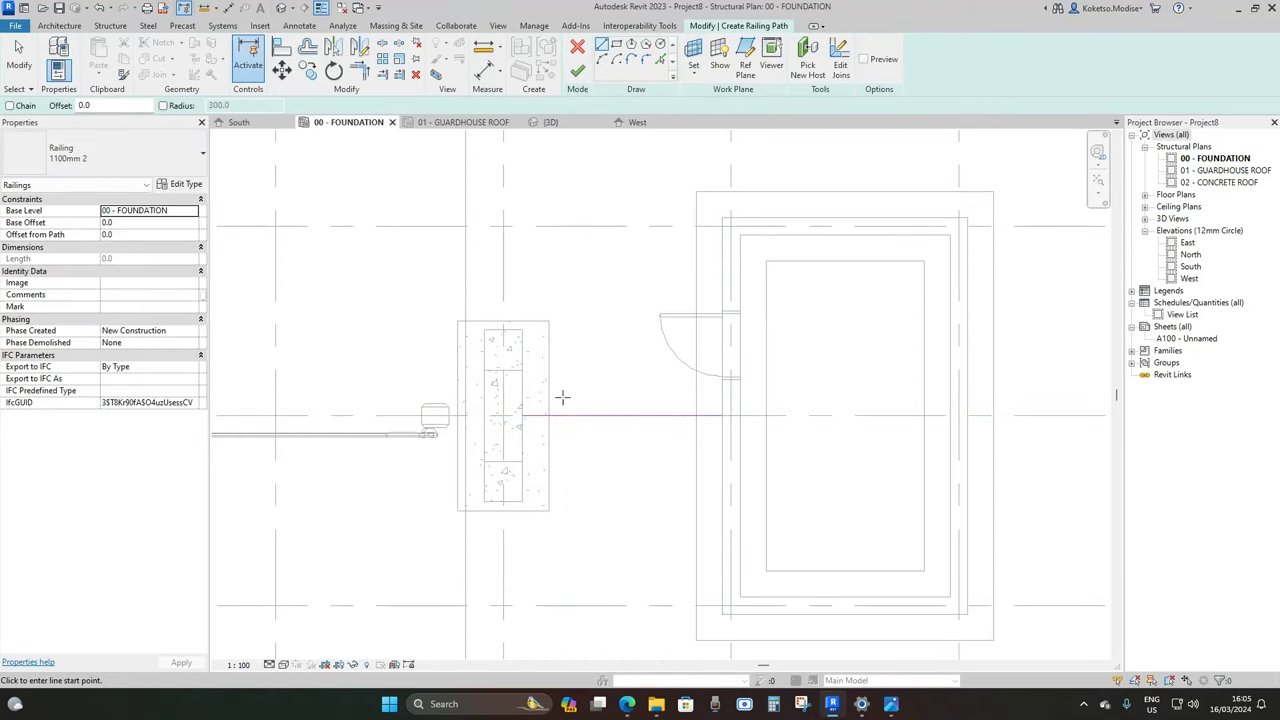
scroll(563, 398, "down", 2)
left_click(579, 70)
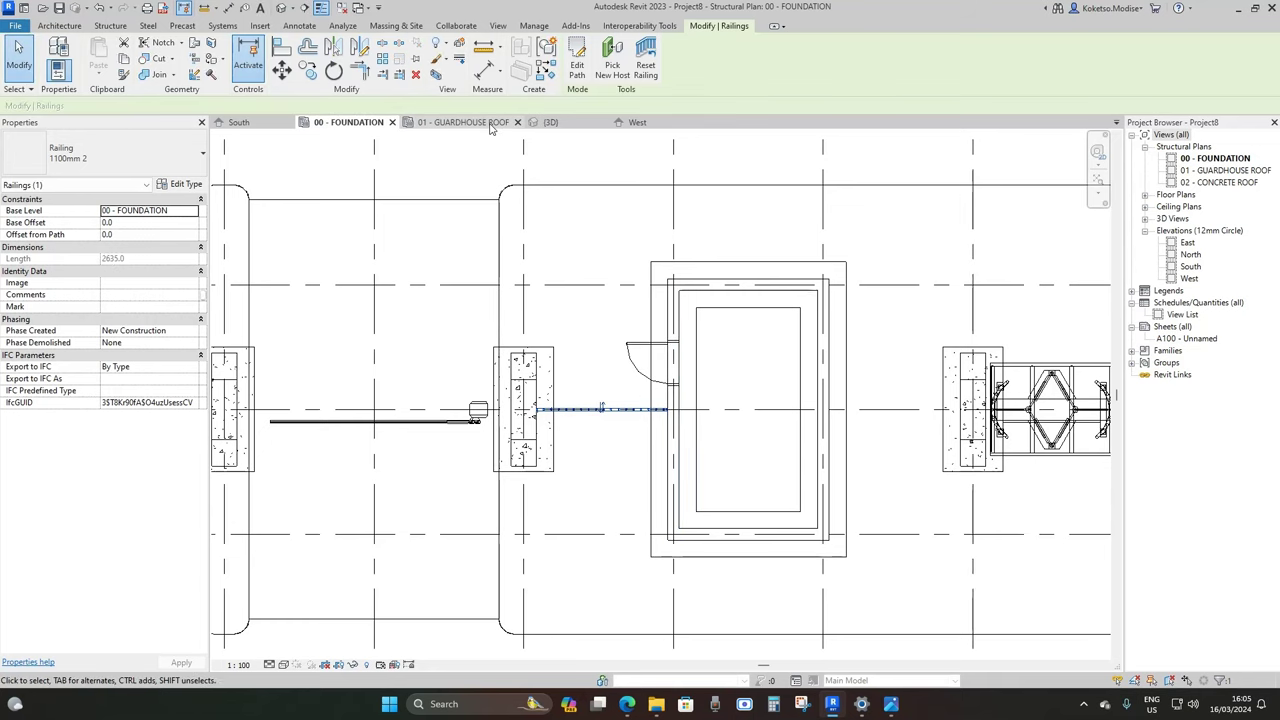
key("Escape")
Draw a second 1100mm 2 railing about 2635 mm long along grid B from the guardhouse's opposite wall to the turnstile-side column
scroll(800, 460, "up", 3)
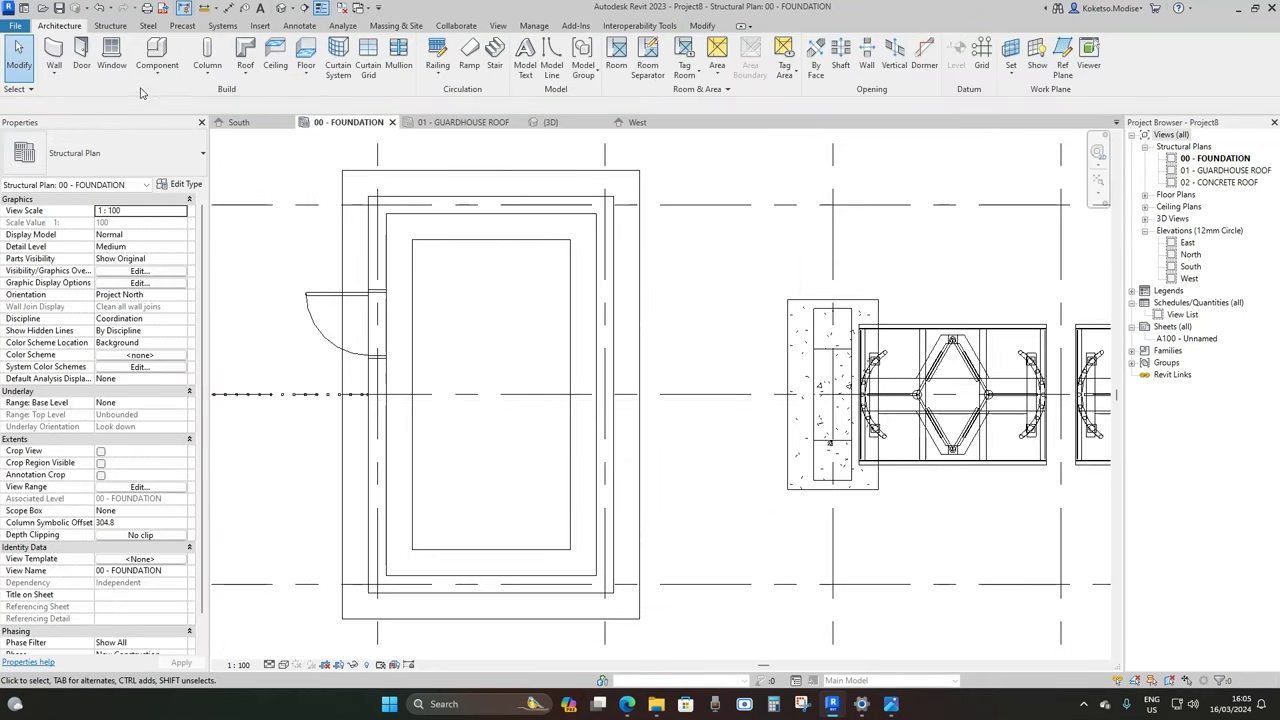
left_click(437, 55)
scroll(612, 394, "up", 2)
left_click(613, 396)
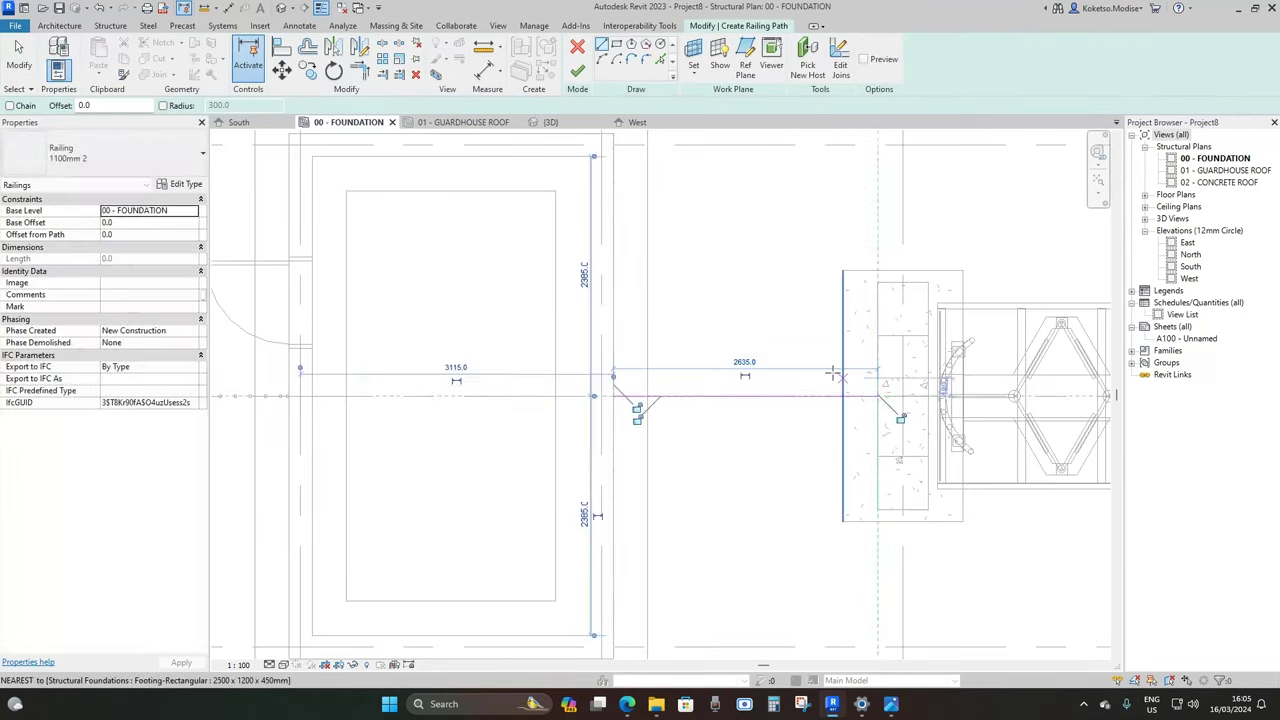
left_click(577, 72)
left_click(760, 266)
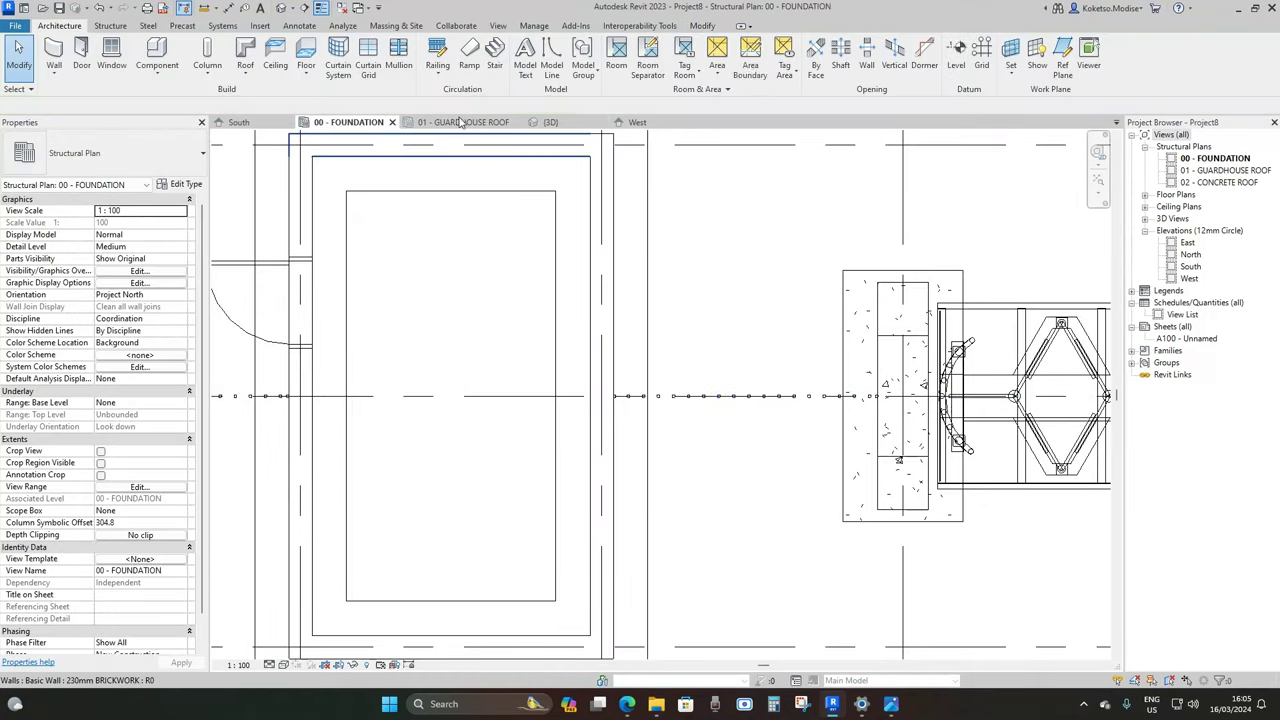
Examine the railings on both sides of the guardhouse and the gap between the two turnstiles in the 3D view
left_click(548, 122)
middle_click_drag(759, 548, 817, 531, "shift")
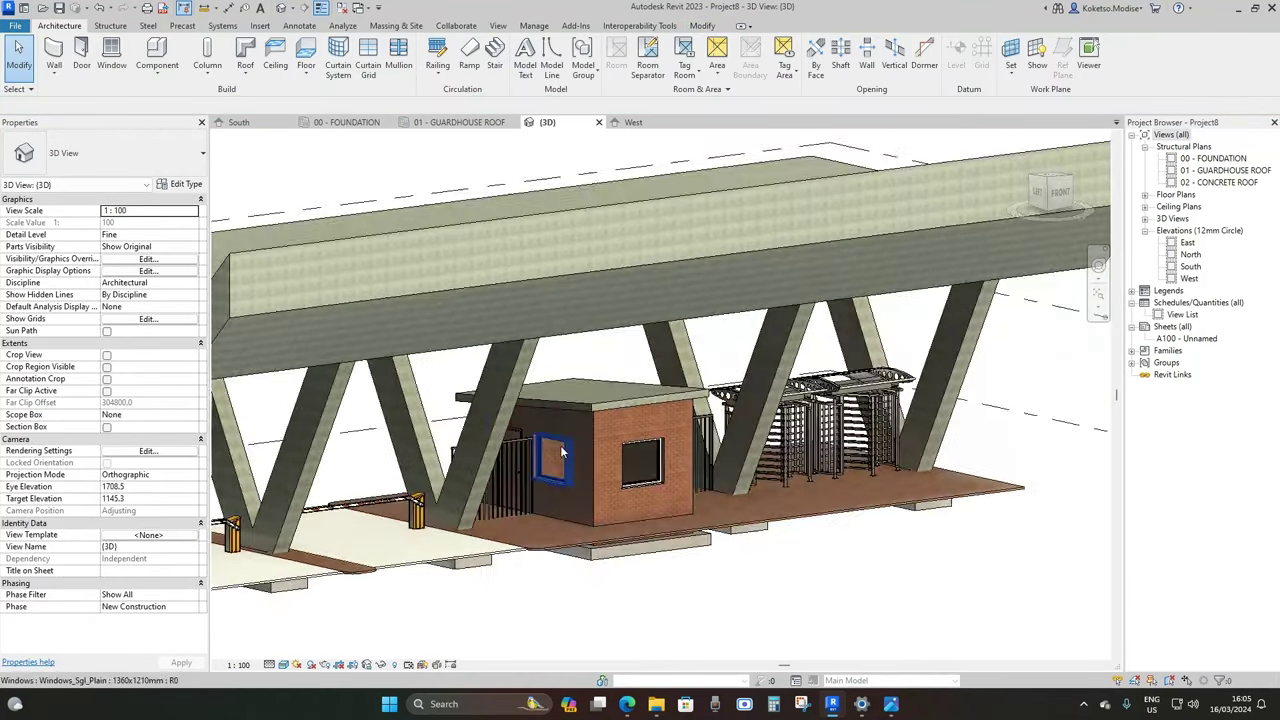
scroll(563, 460, "up", 1)
middle_click_drag(533, 491, 581, 496, "shift")
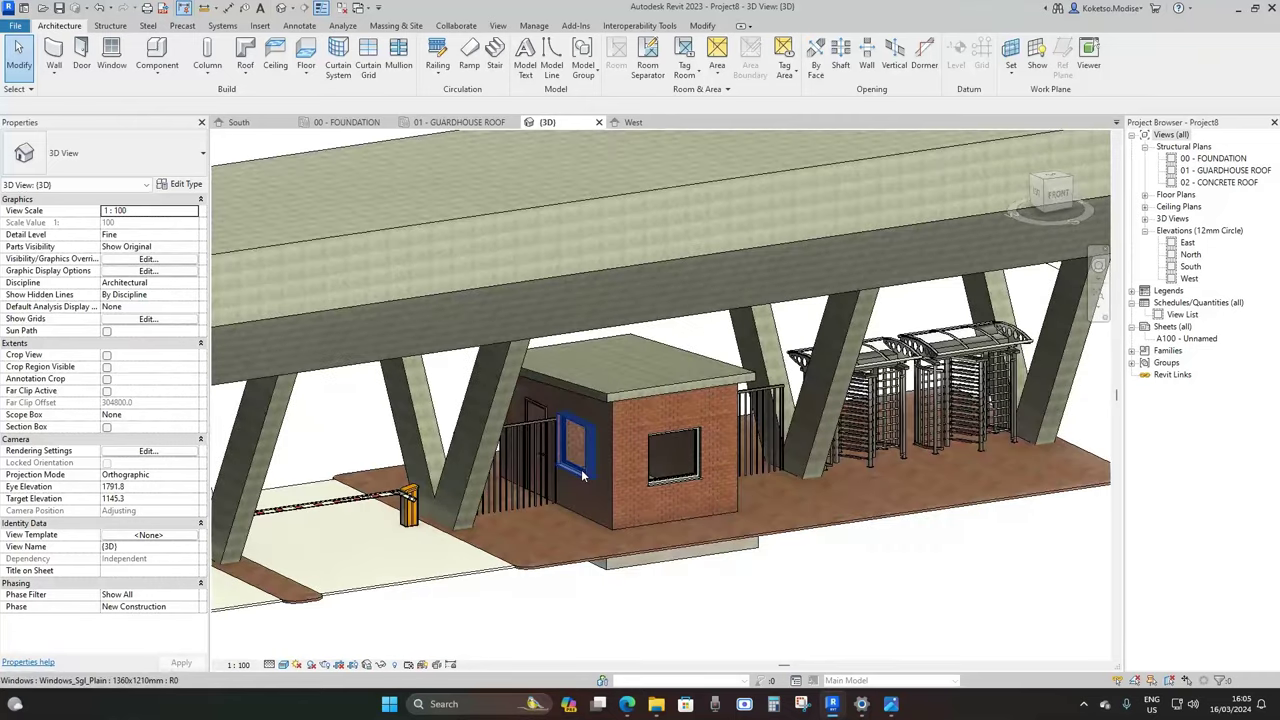
scroll(581, 473, "up", 3)
scroll(540, 543, "down", 3)
middle_click_drag(843, 494, 788, 497, "shift")
scroll(789, 510, "up", 5)
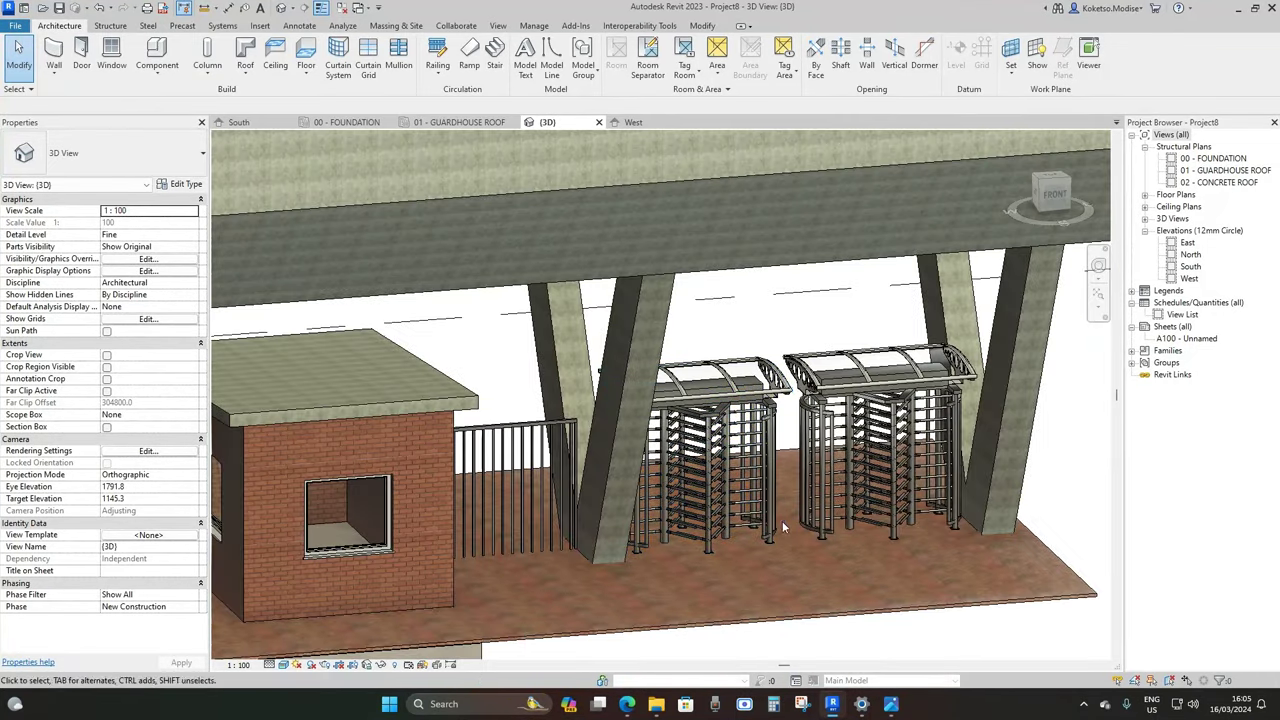
Draw an 1100mm 2 railing about 388 mm long along grid B between the two turnstiles in the 00 - FOUNDATION plan
left_click(345, 122)
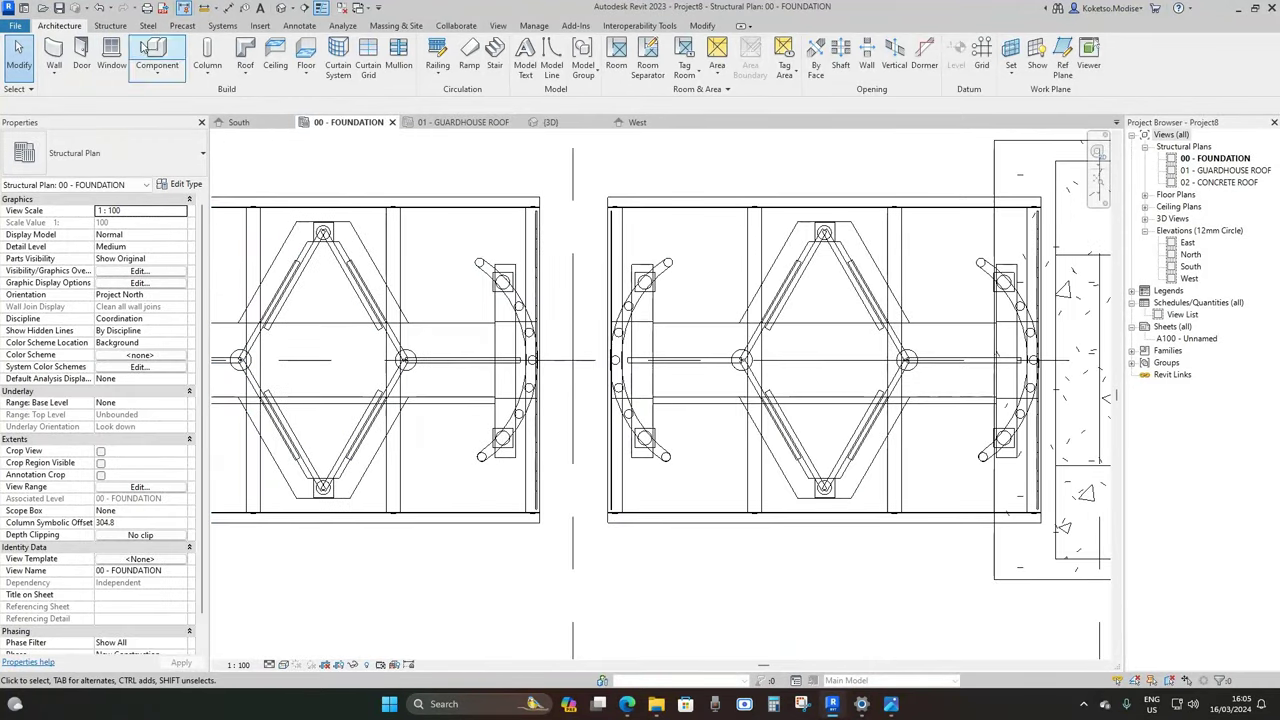
left_click(437, 50)
scroll(540, 357, "up", 3)
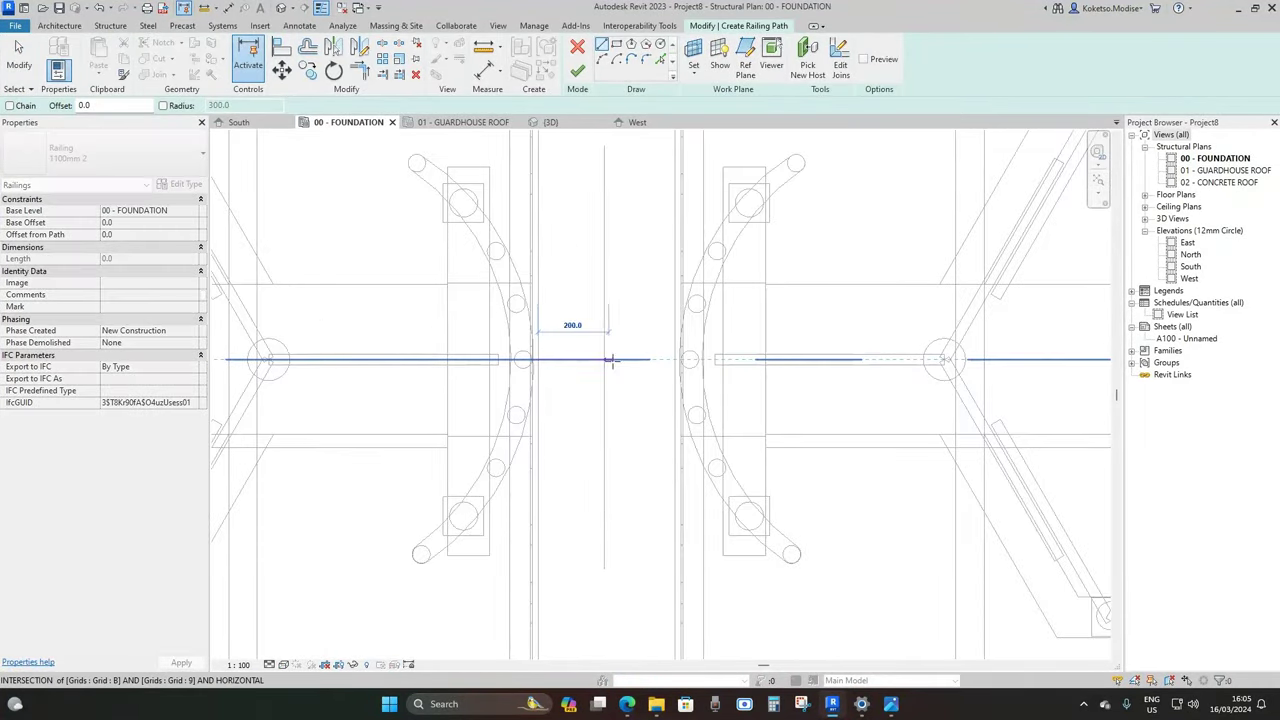
left_click(674, 359)
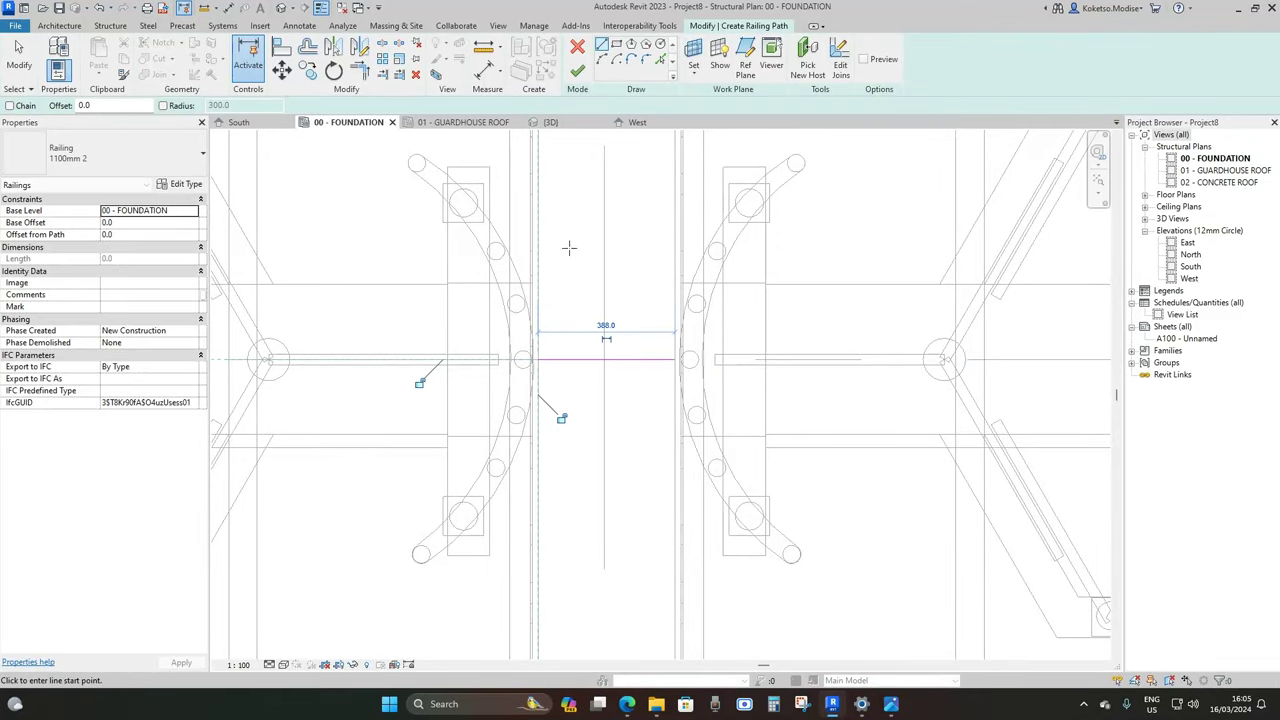
left_click(577, 71)
Inspect the short railing between the turnstiles and the whole entrance structure from several angles in the 3D view
left_click(548, 122)
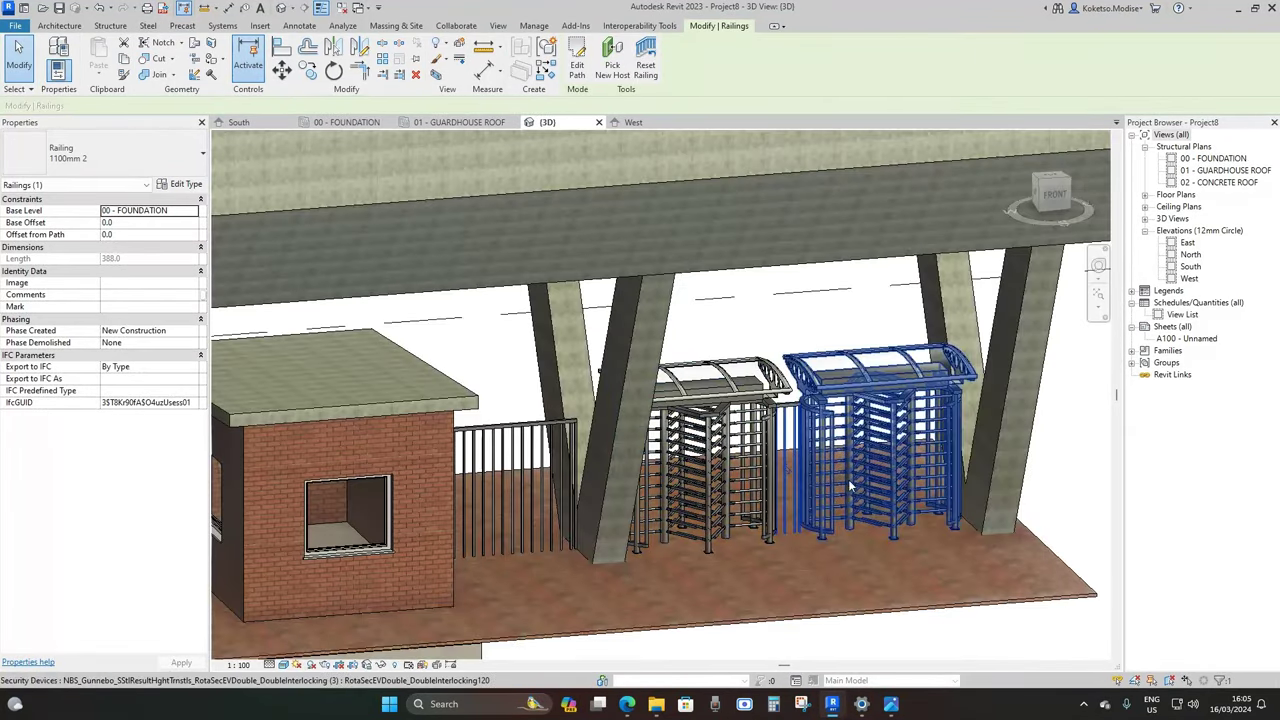
middle_click_drag(826, 576, 764, 275, "shift")
left_click(788, 402)
scroll(803, 477, "down", 3)
middle_click_drag(990, 555, 889, 548, "shift")
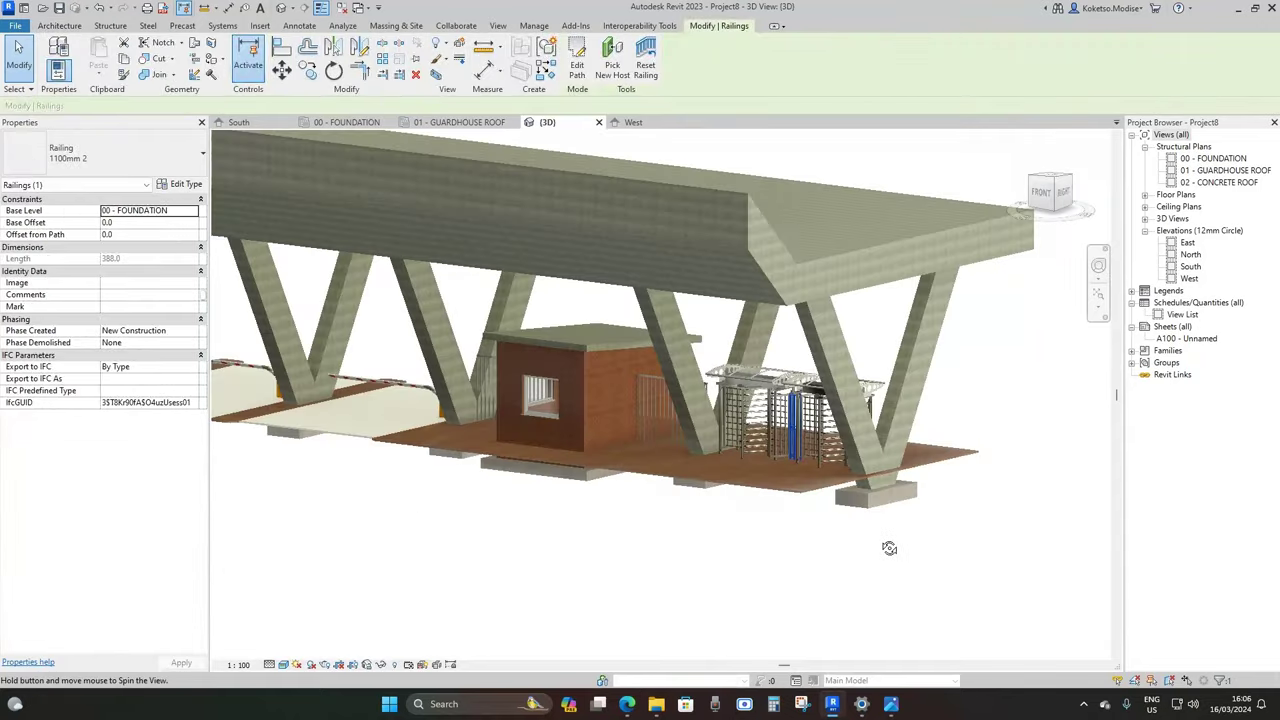
left_click(711, 546)
middle_click_drag(783, 543, 937, 537)
scroll(937, 537, "down", 1)
middle_click_drag(655, 563, 747, 569, "shift")
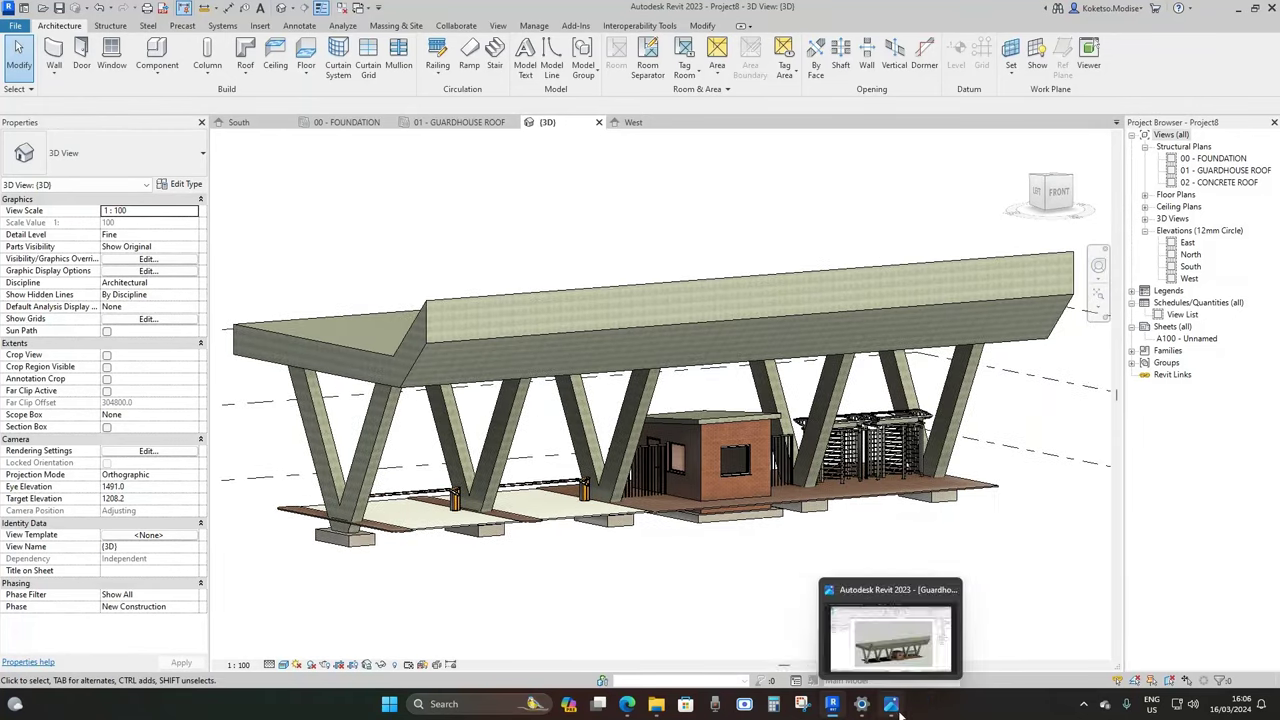
Compare the finished 3D model with the Guardhouse design2 rendering image in the photo viewer, viewing the model from a similar angle
left_click(889, 704)
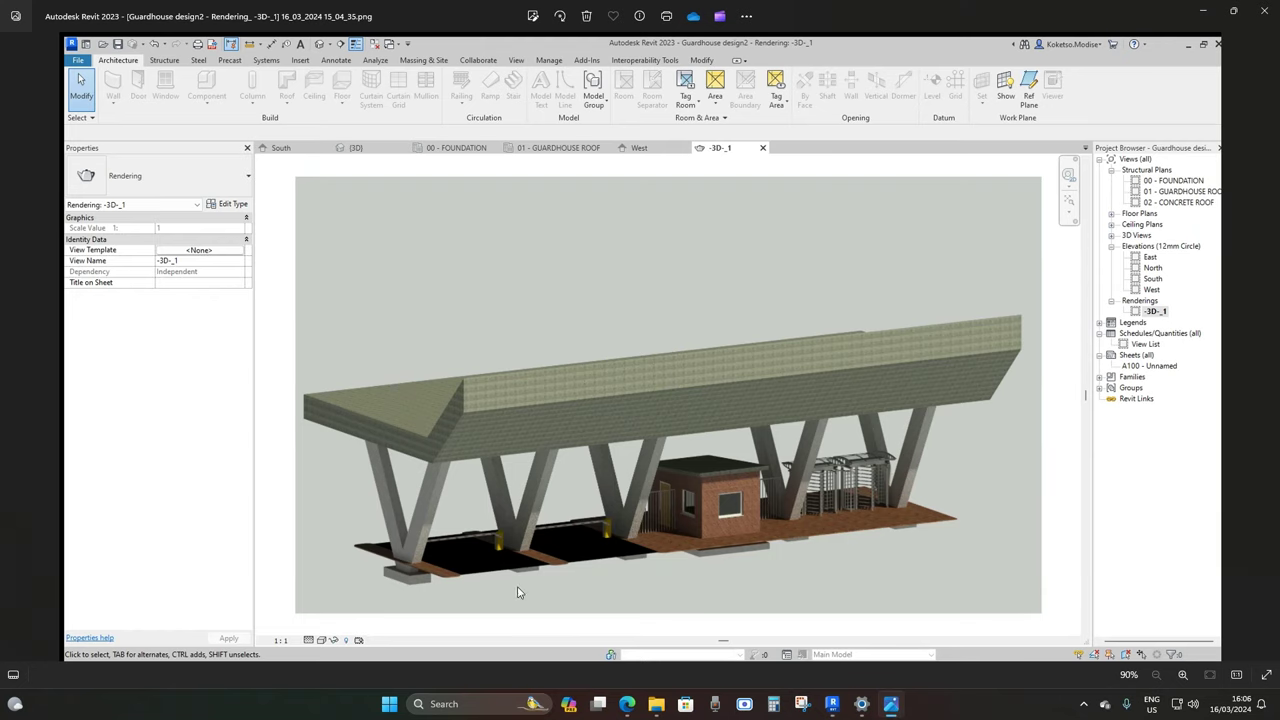
left_click(1199, 8)
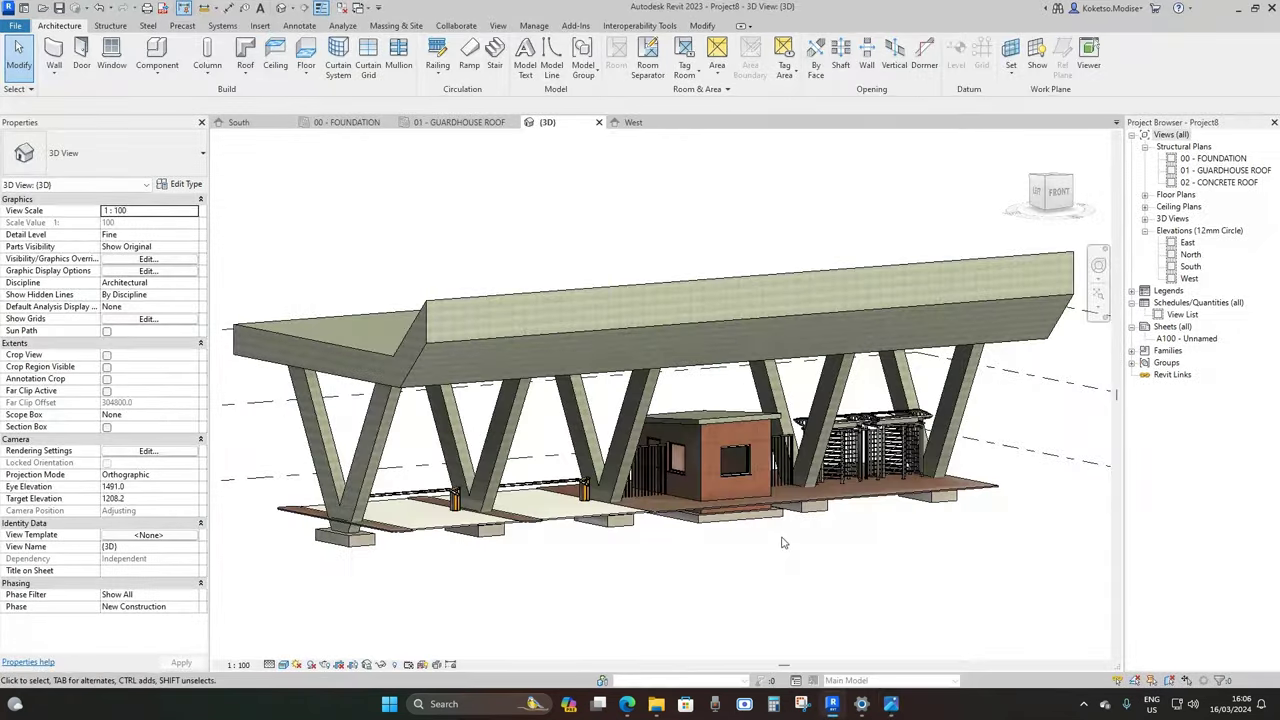
middle_click_drag(784, 552, 791, 590, "shift")
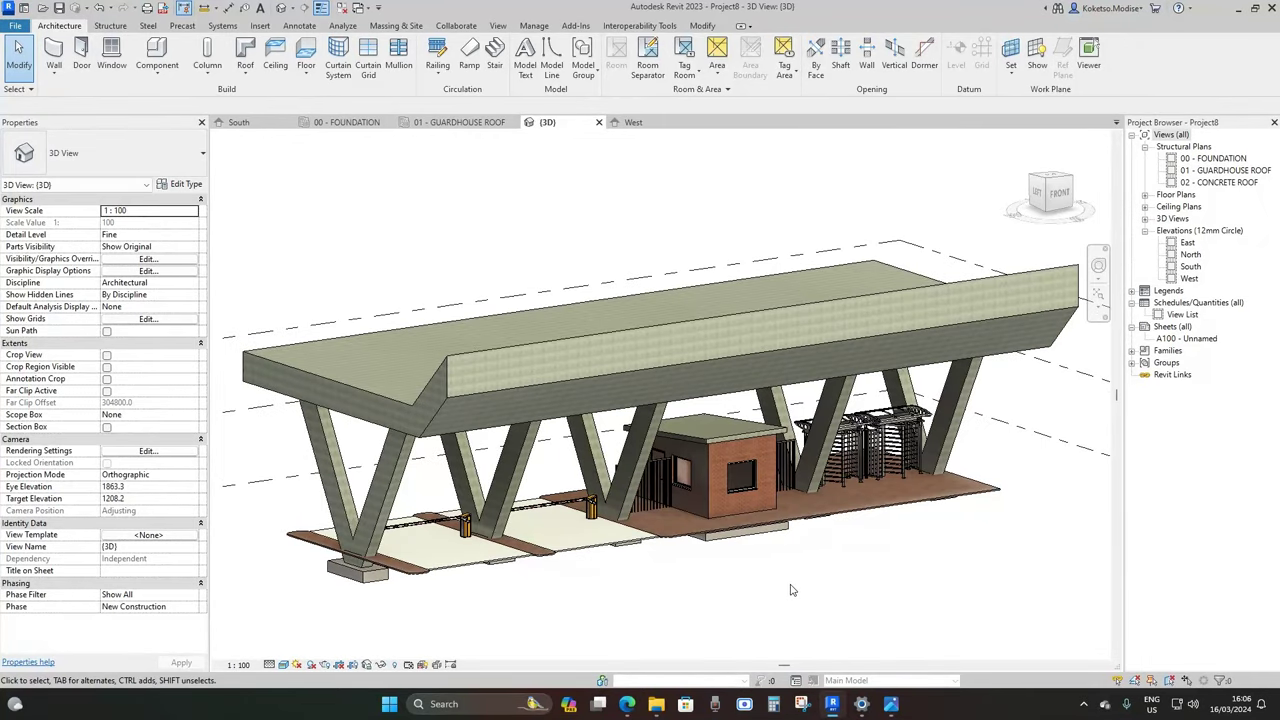
middle_click_drag(793, 584, 783, 566, "shift")
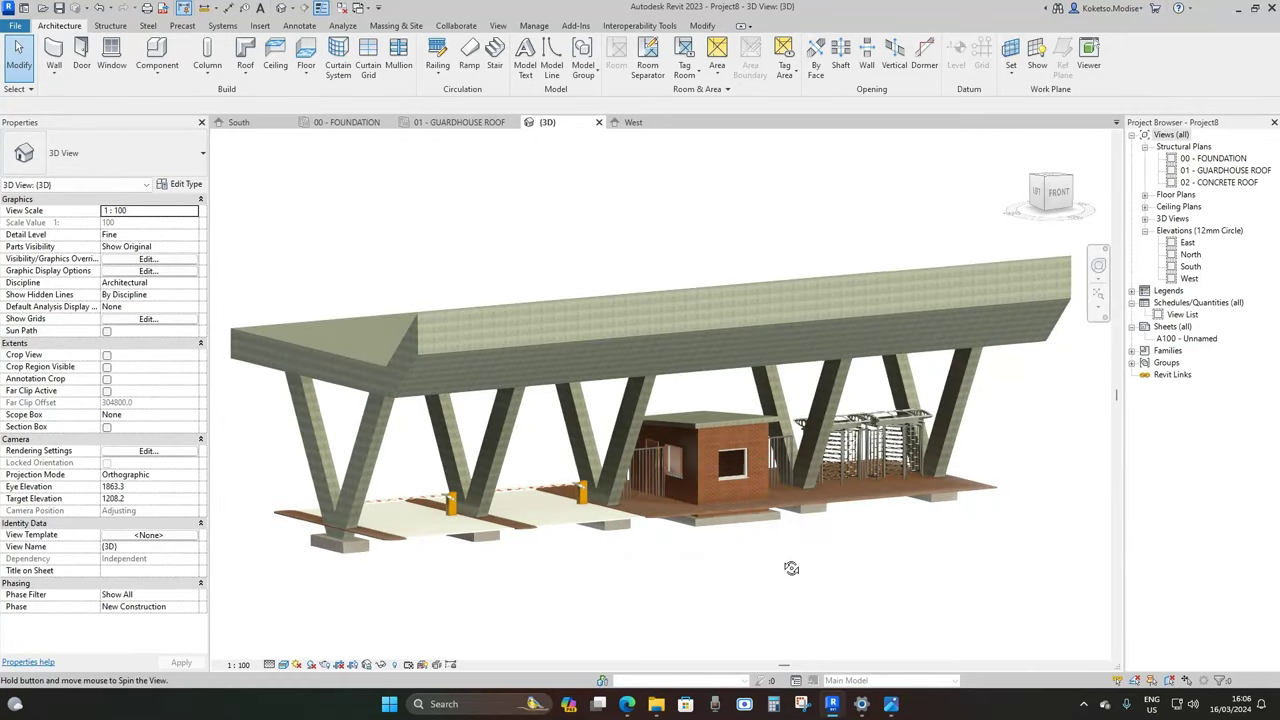